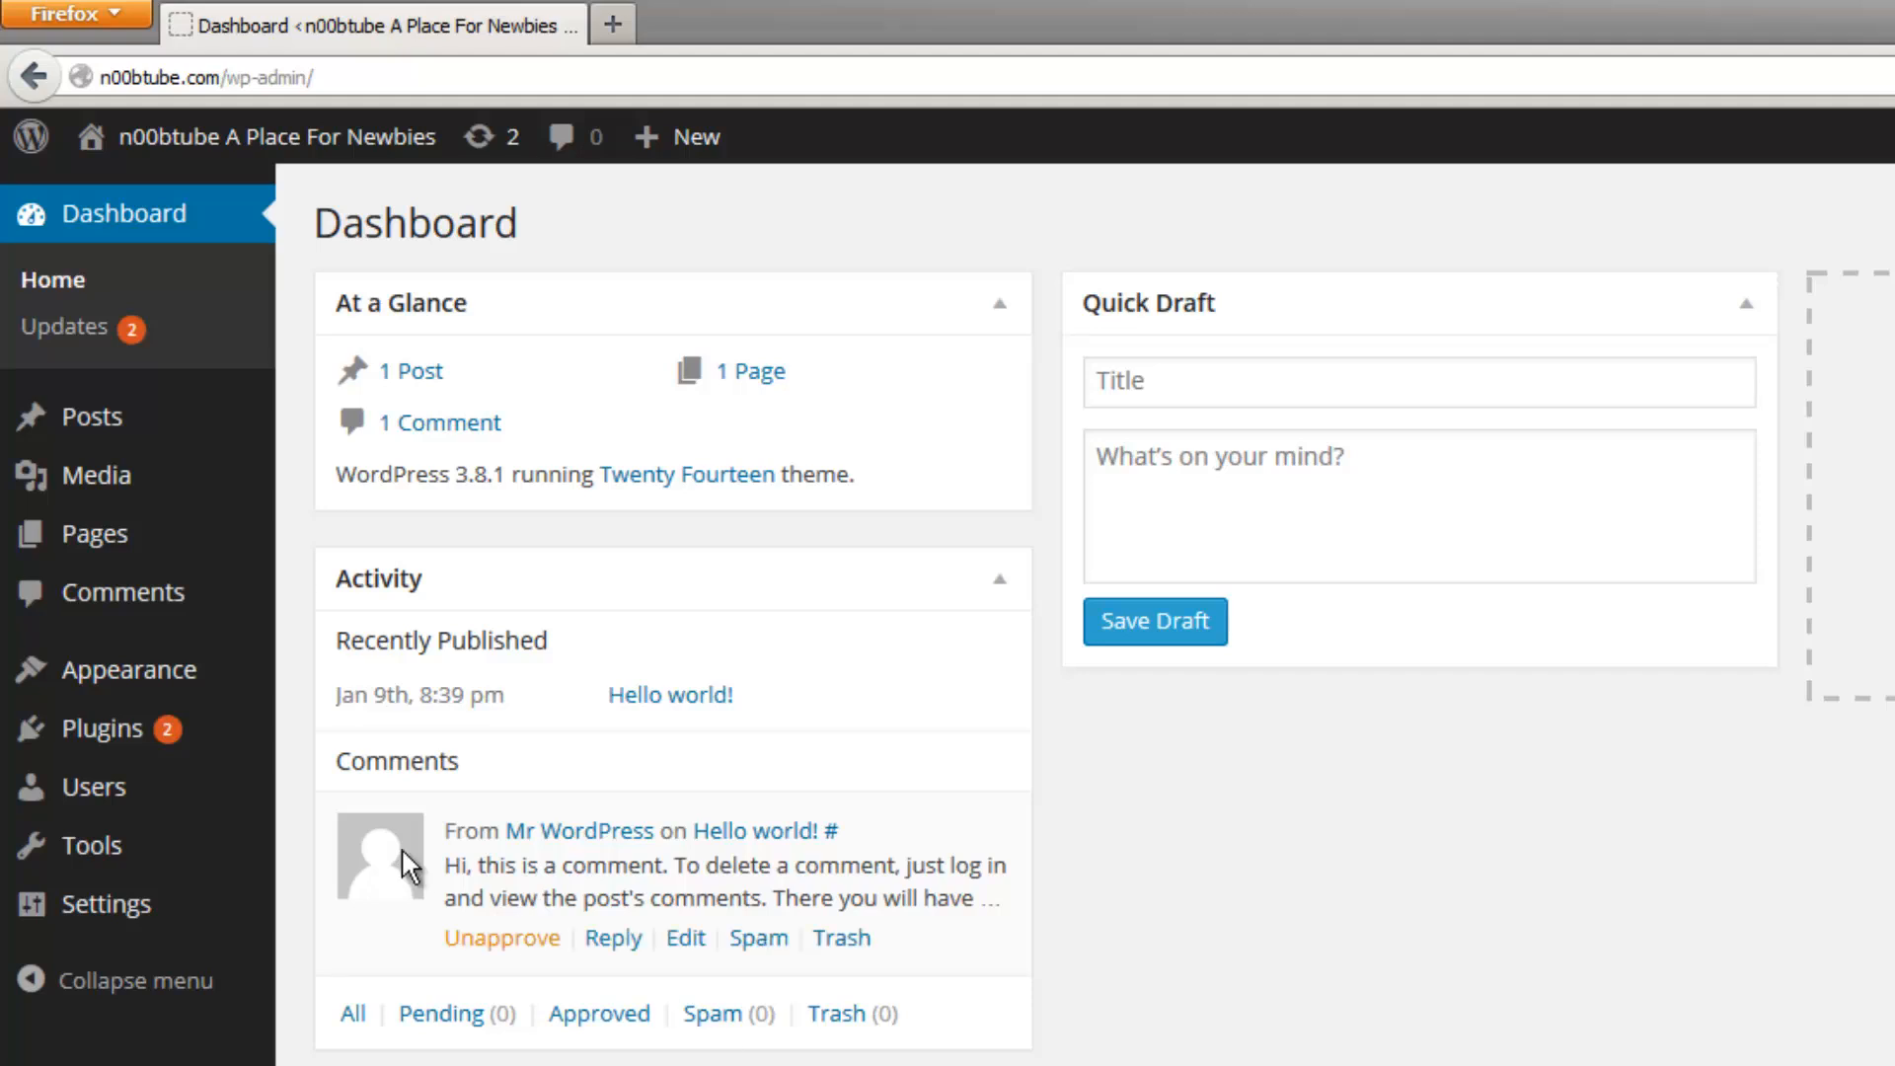
- Open the installed themes, view the live site with its current theme, and return to the theme list
mouse_move(173, 681)
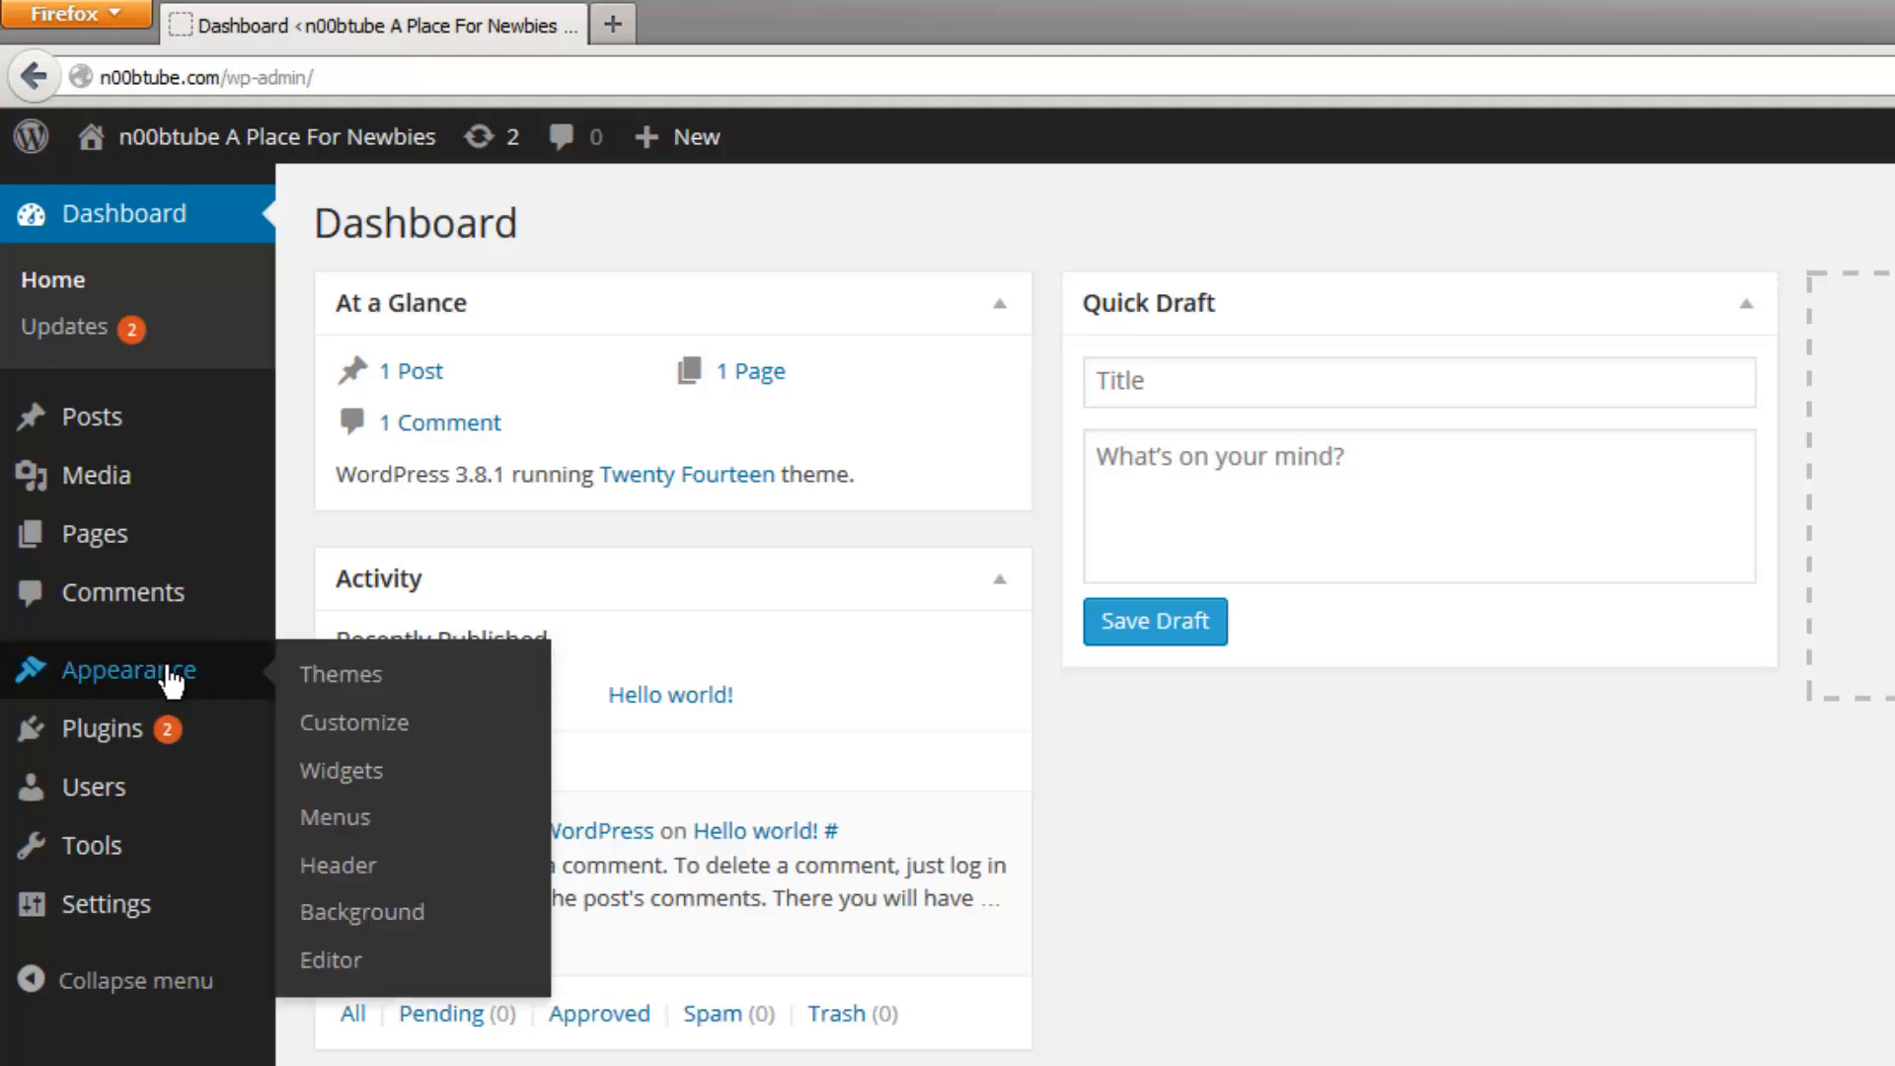
left_click(316, 675)
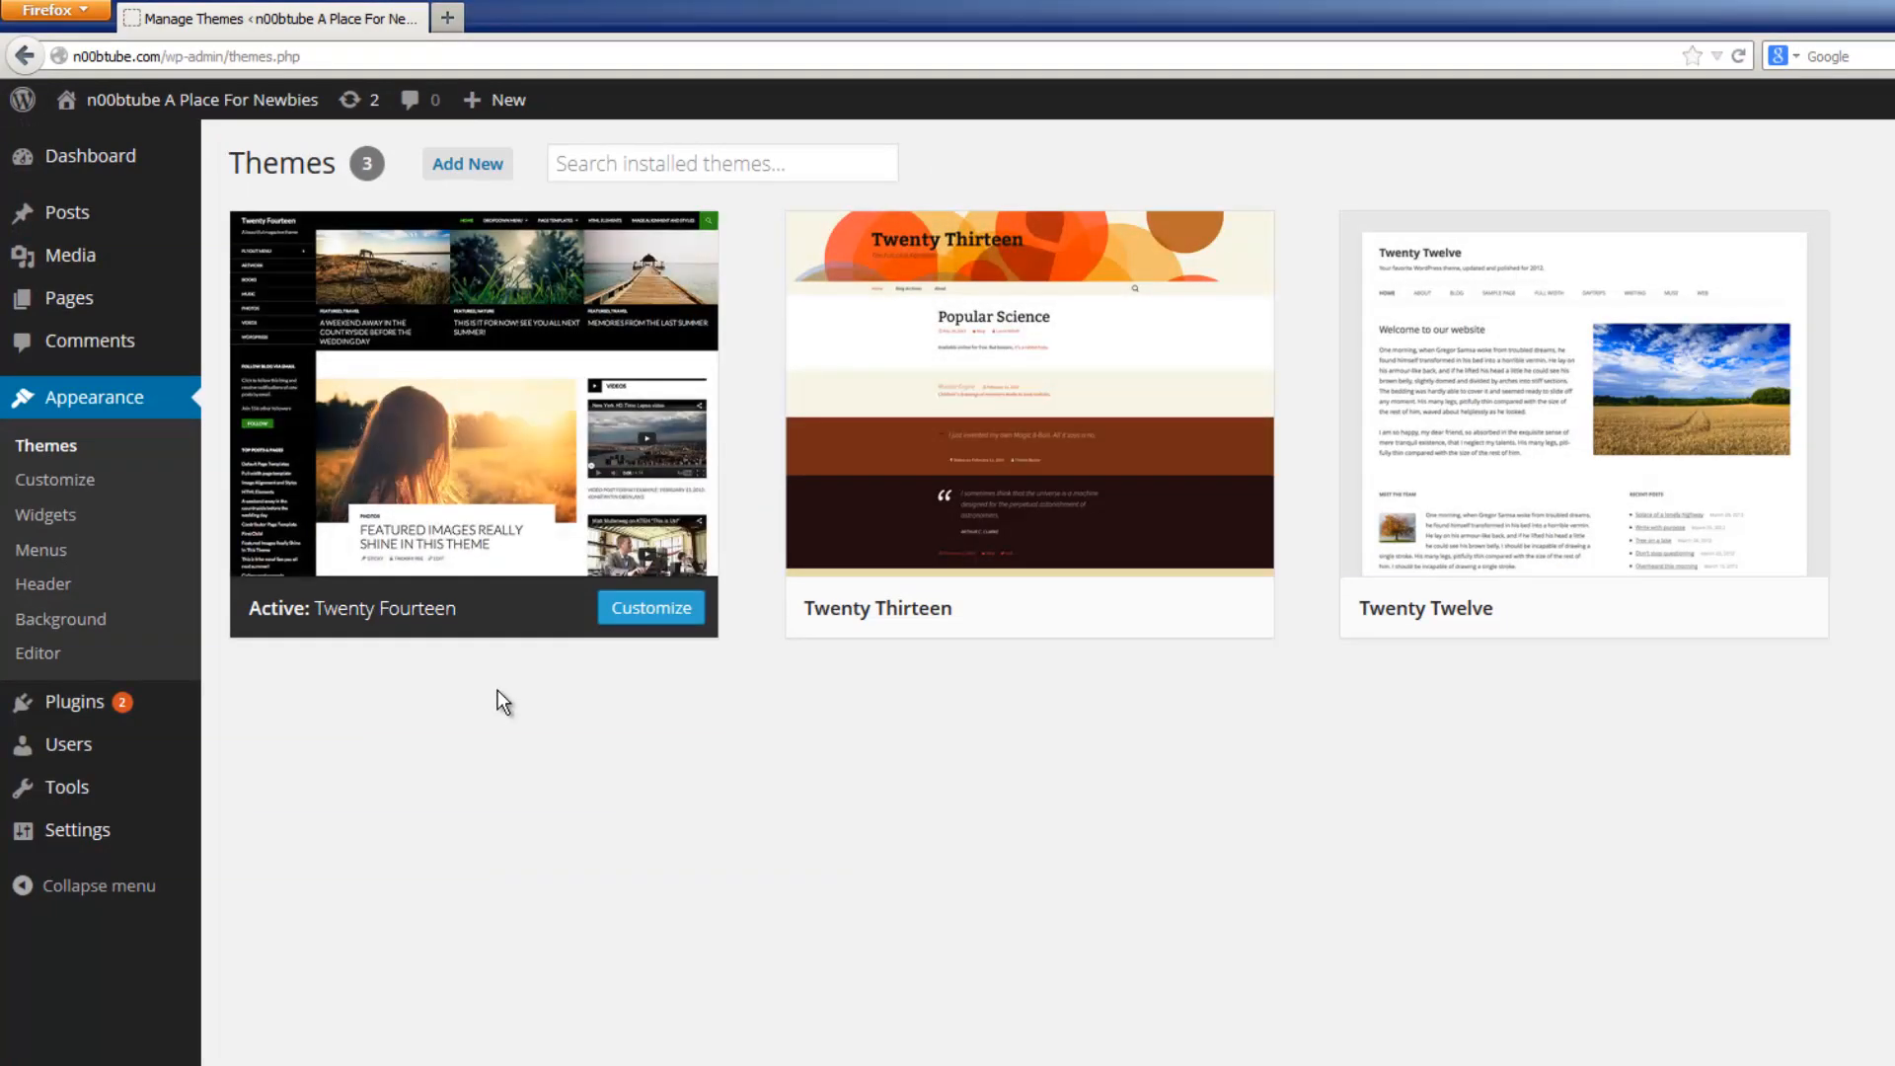
mouse_move(254, 108)
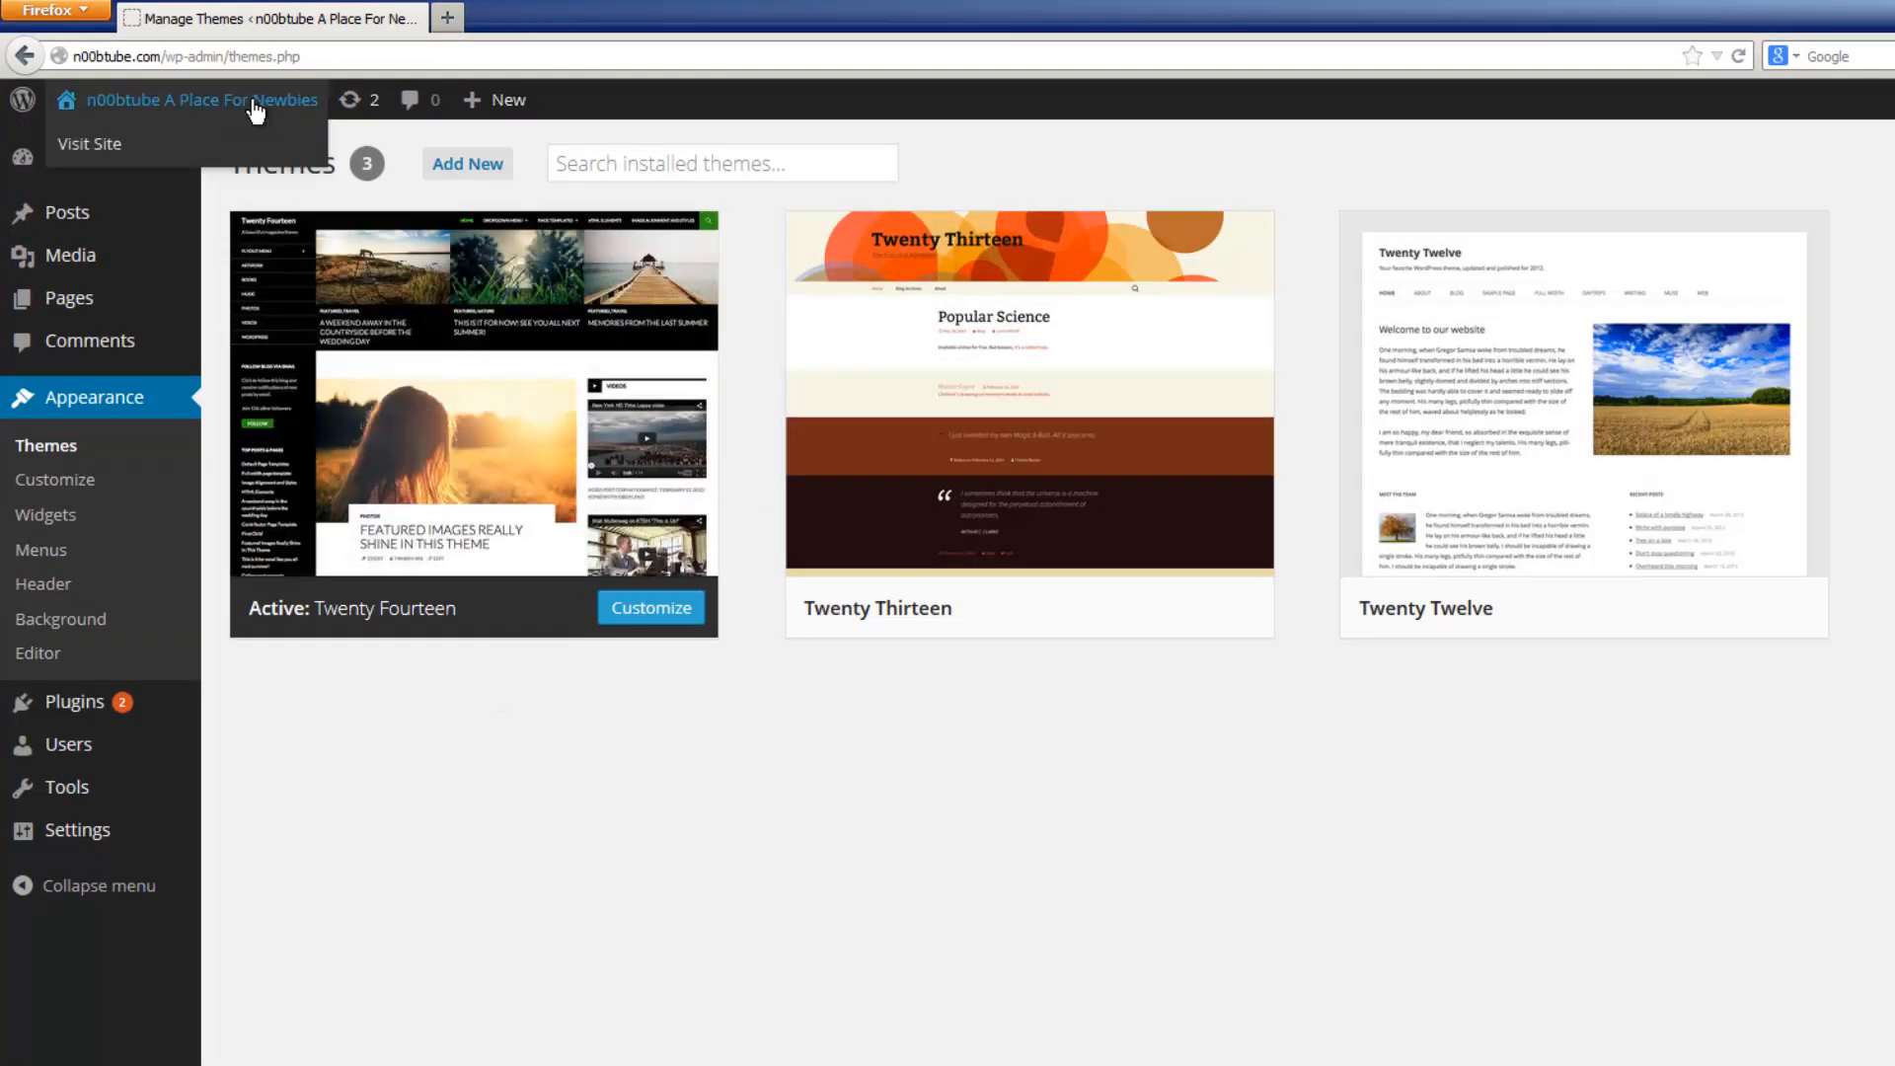
left_click(97, 150)
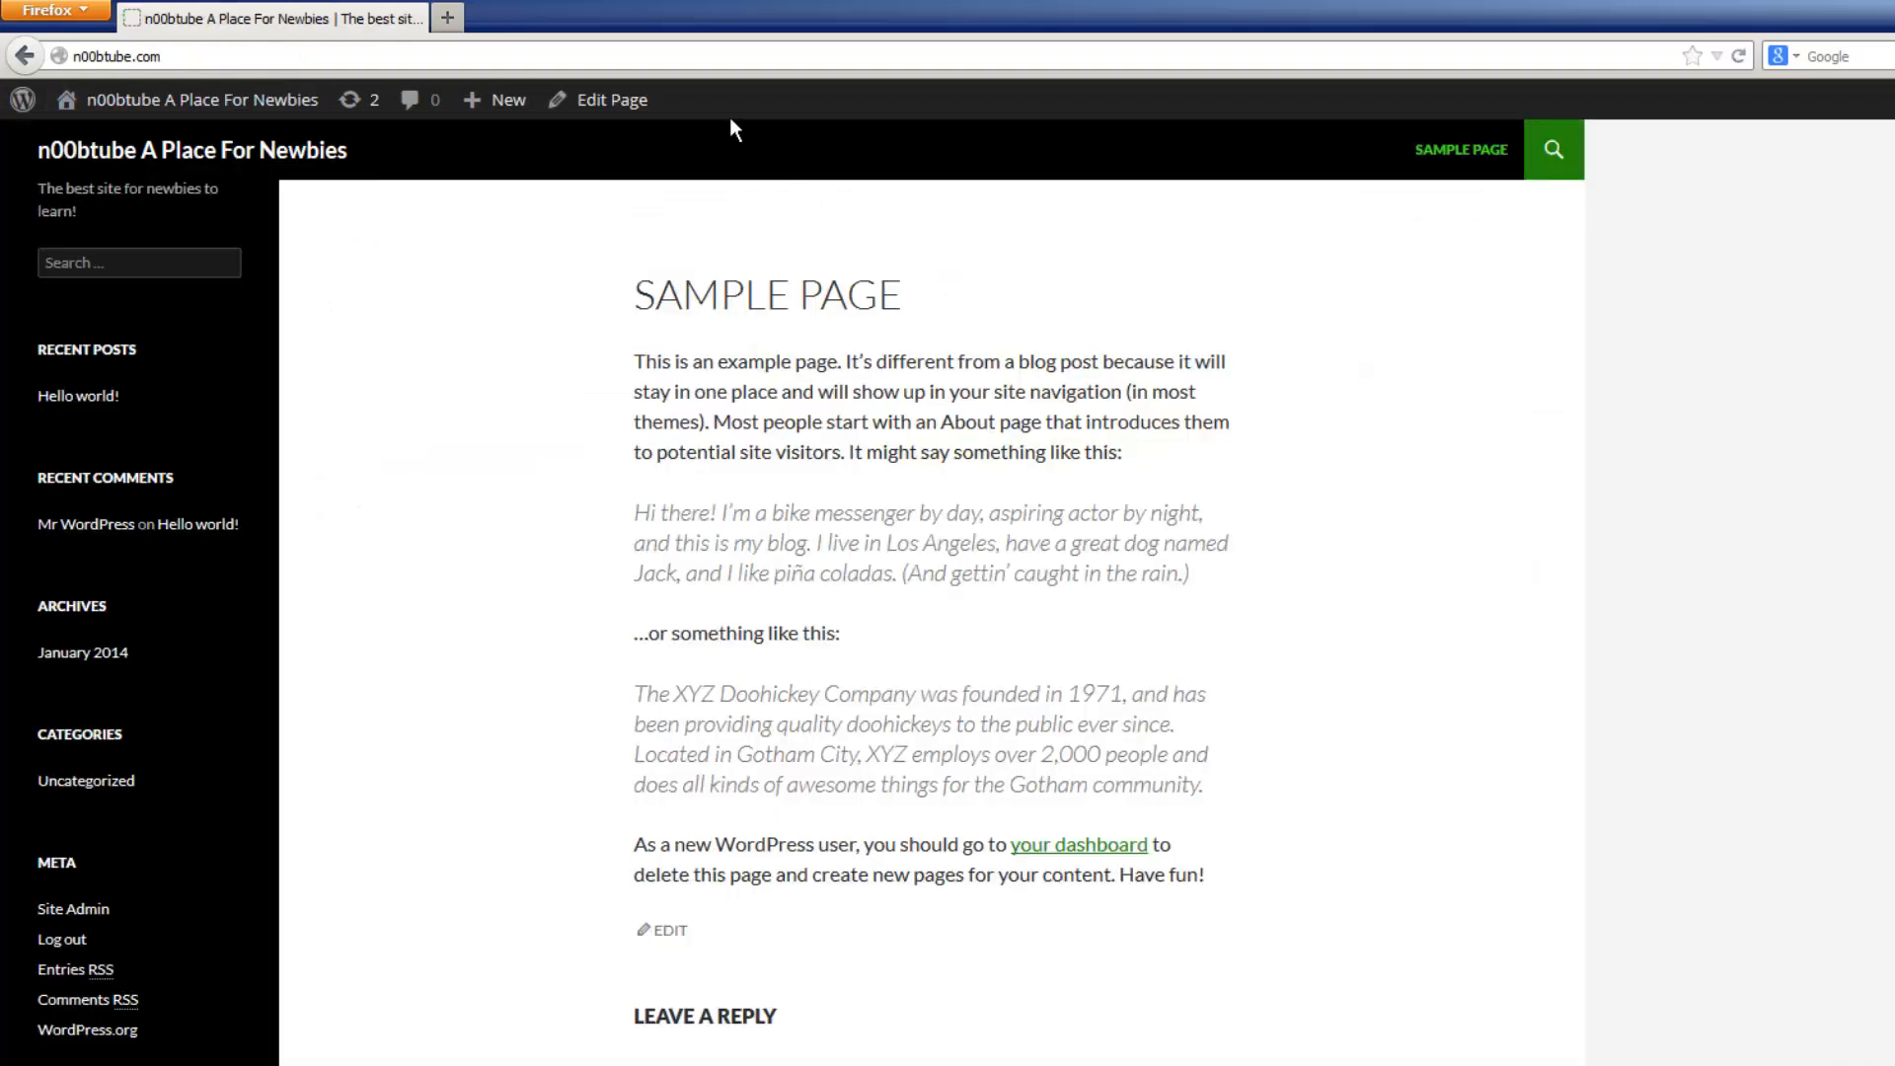
left_click(25, 55)
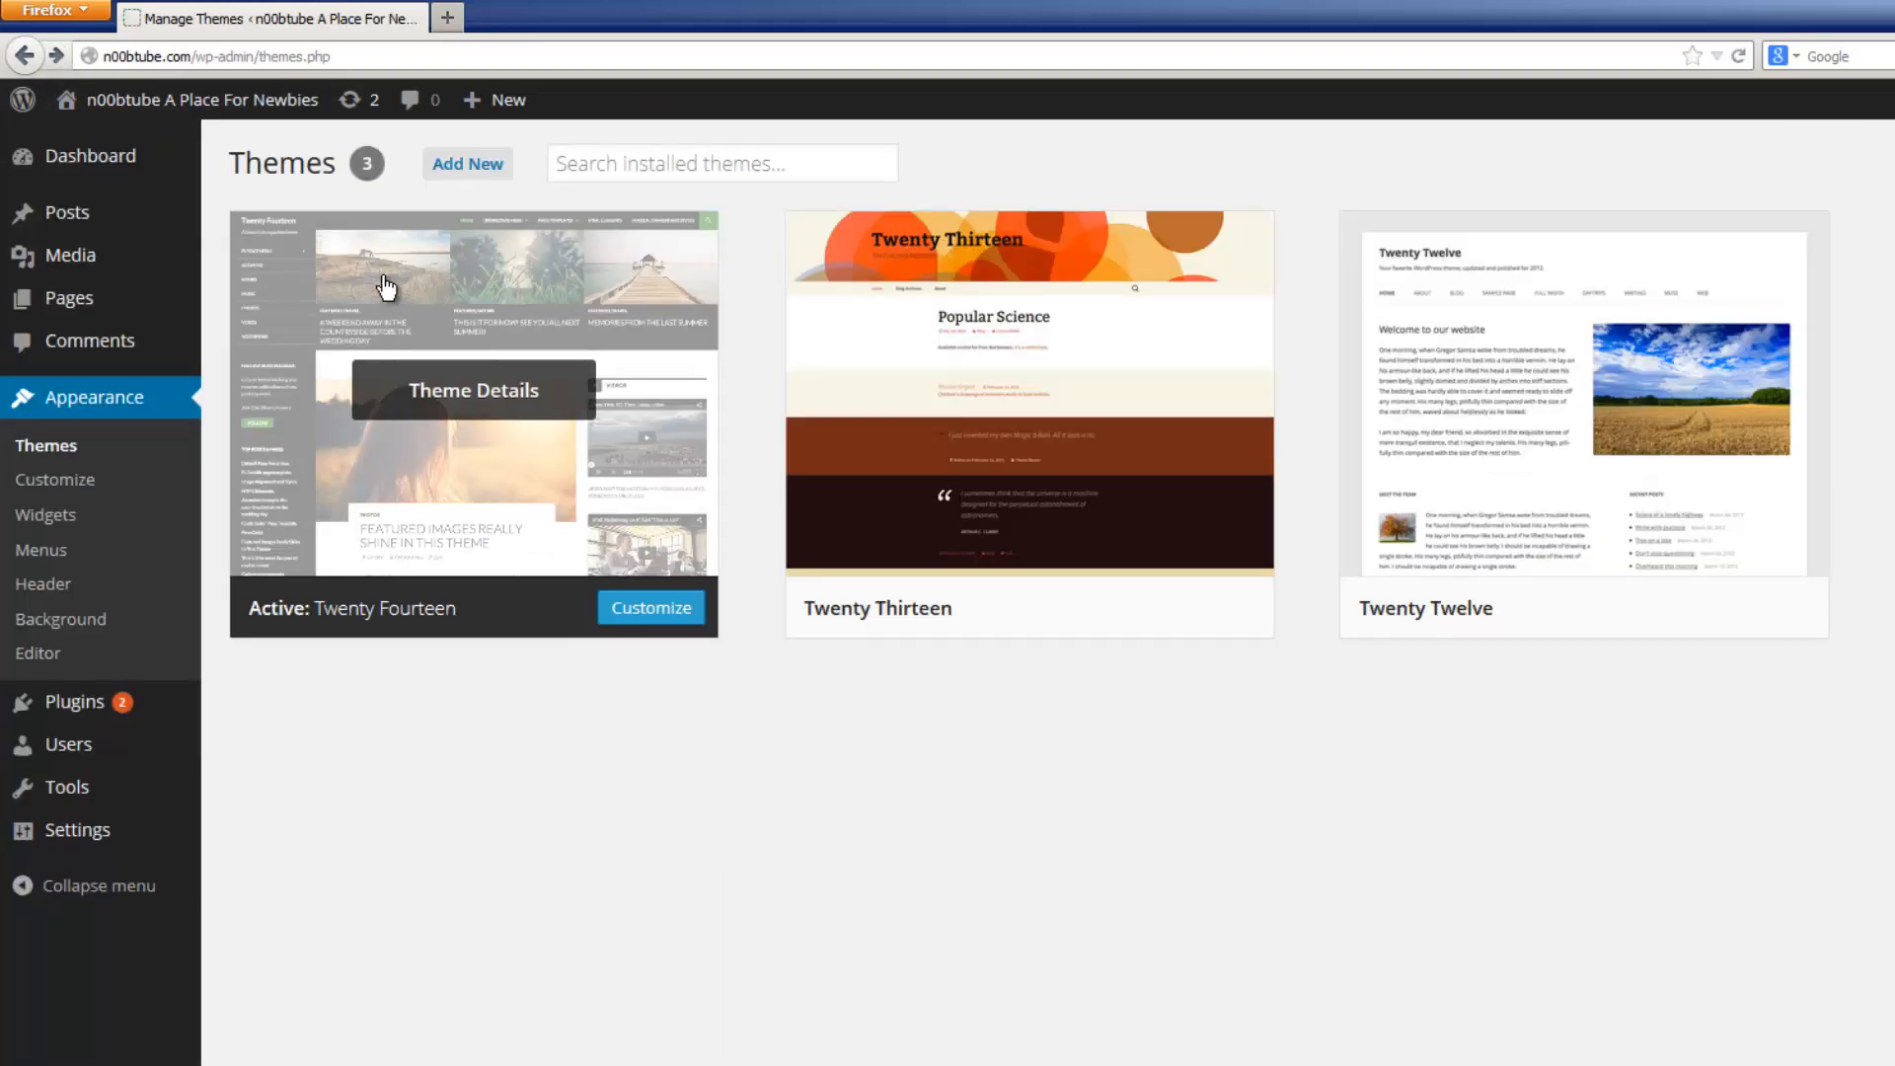
- Preview the Twenty Thirteen theme live on the site and cancel the preview
mouse_move(938, 537)
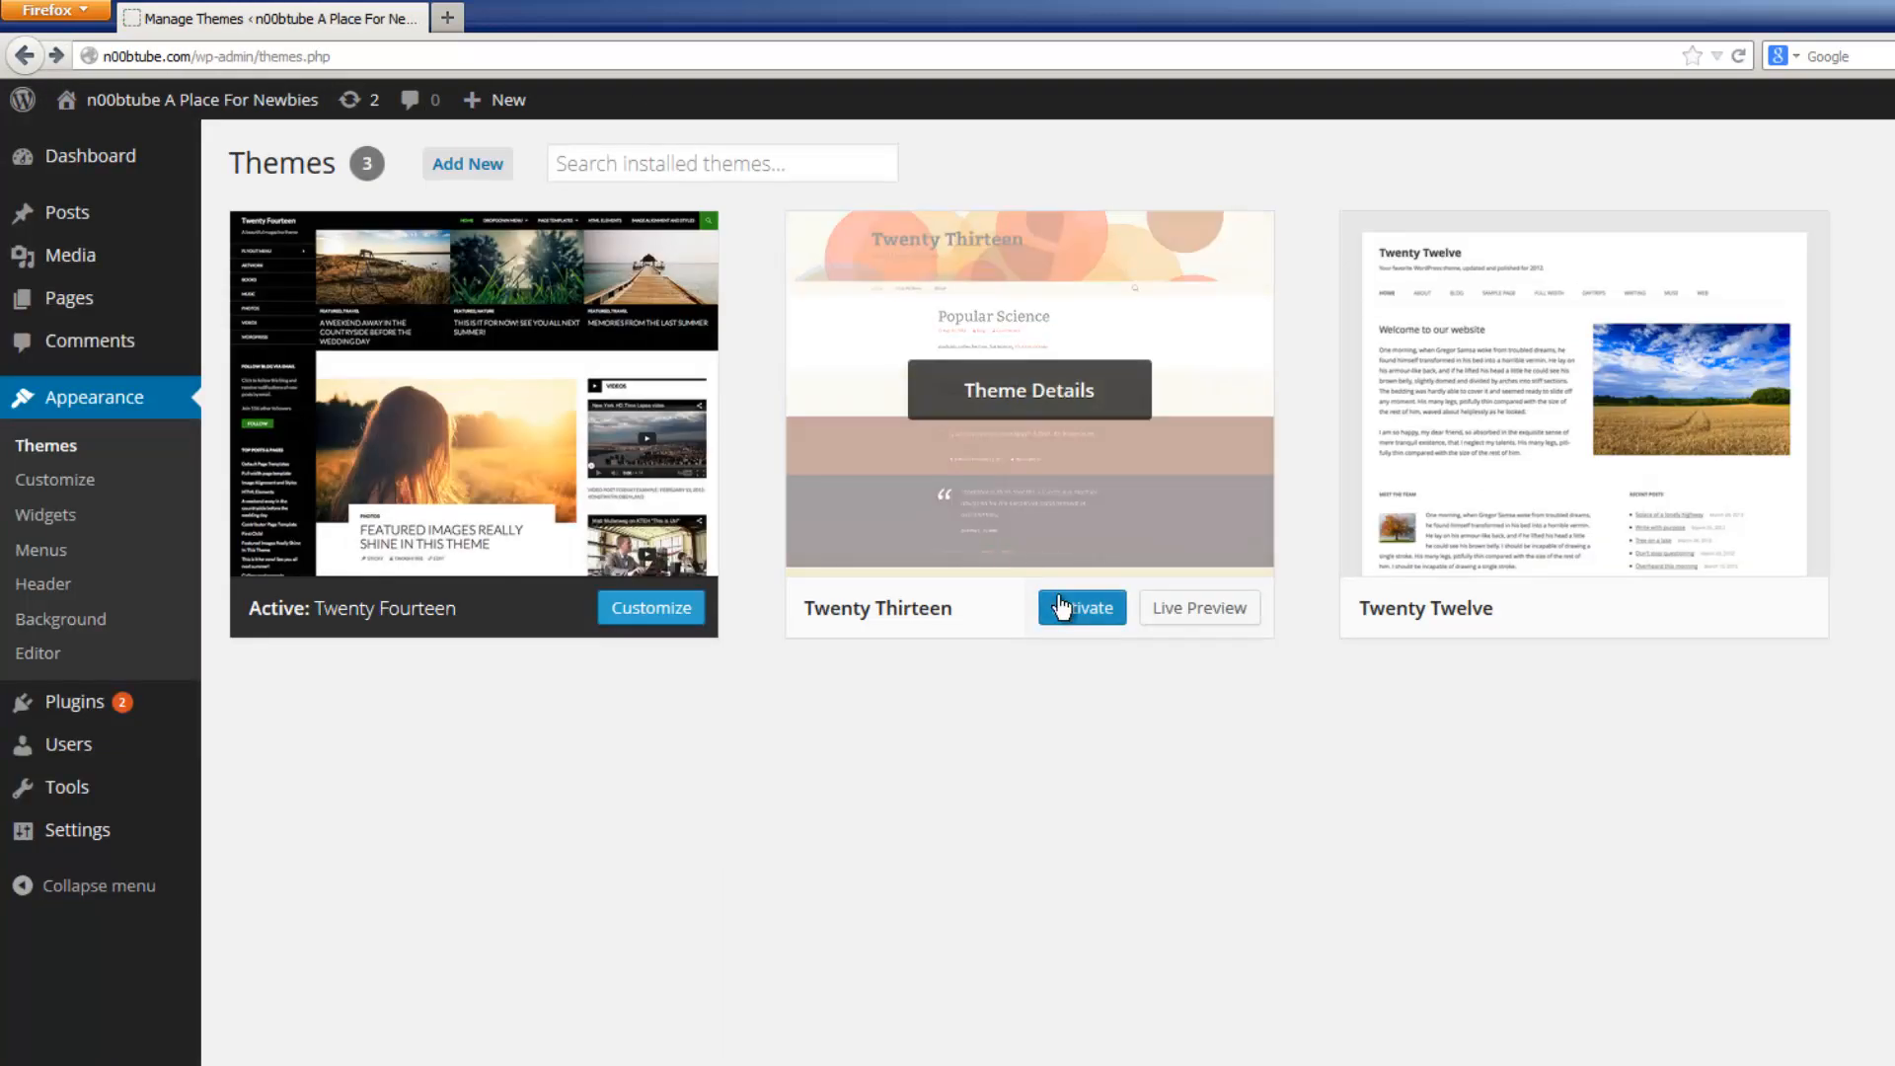
left_click(1193, 620)
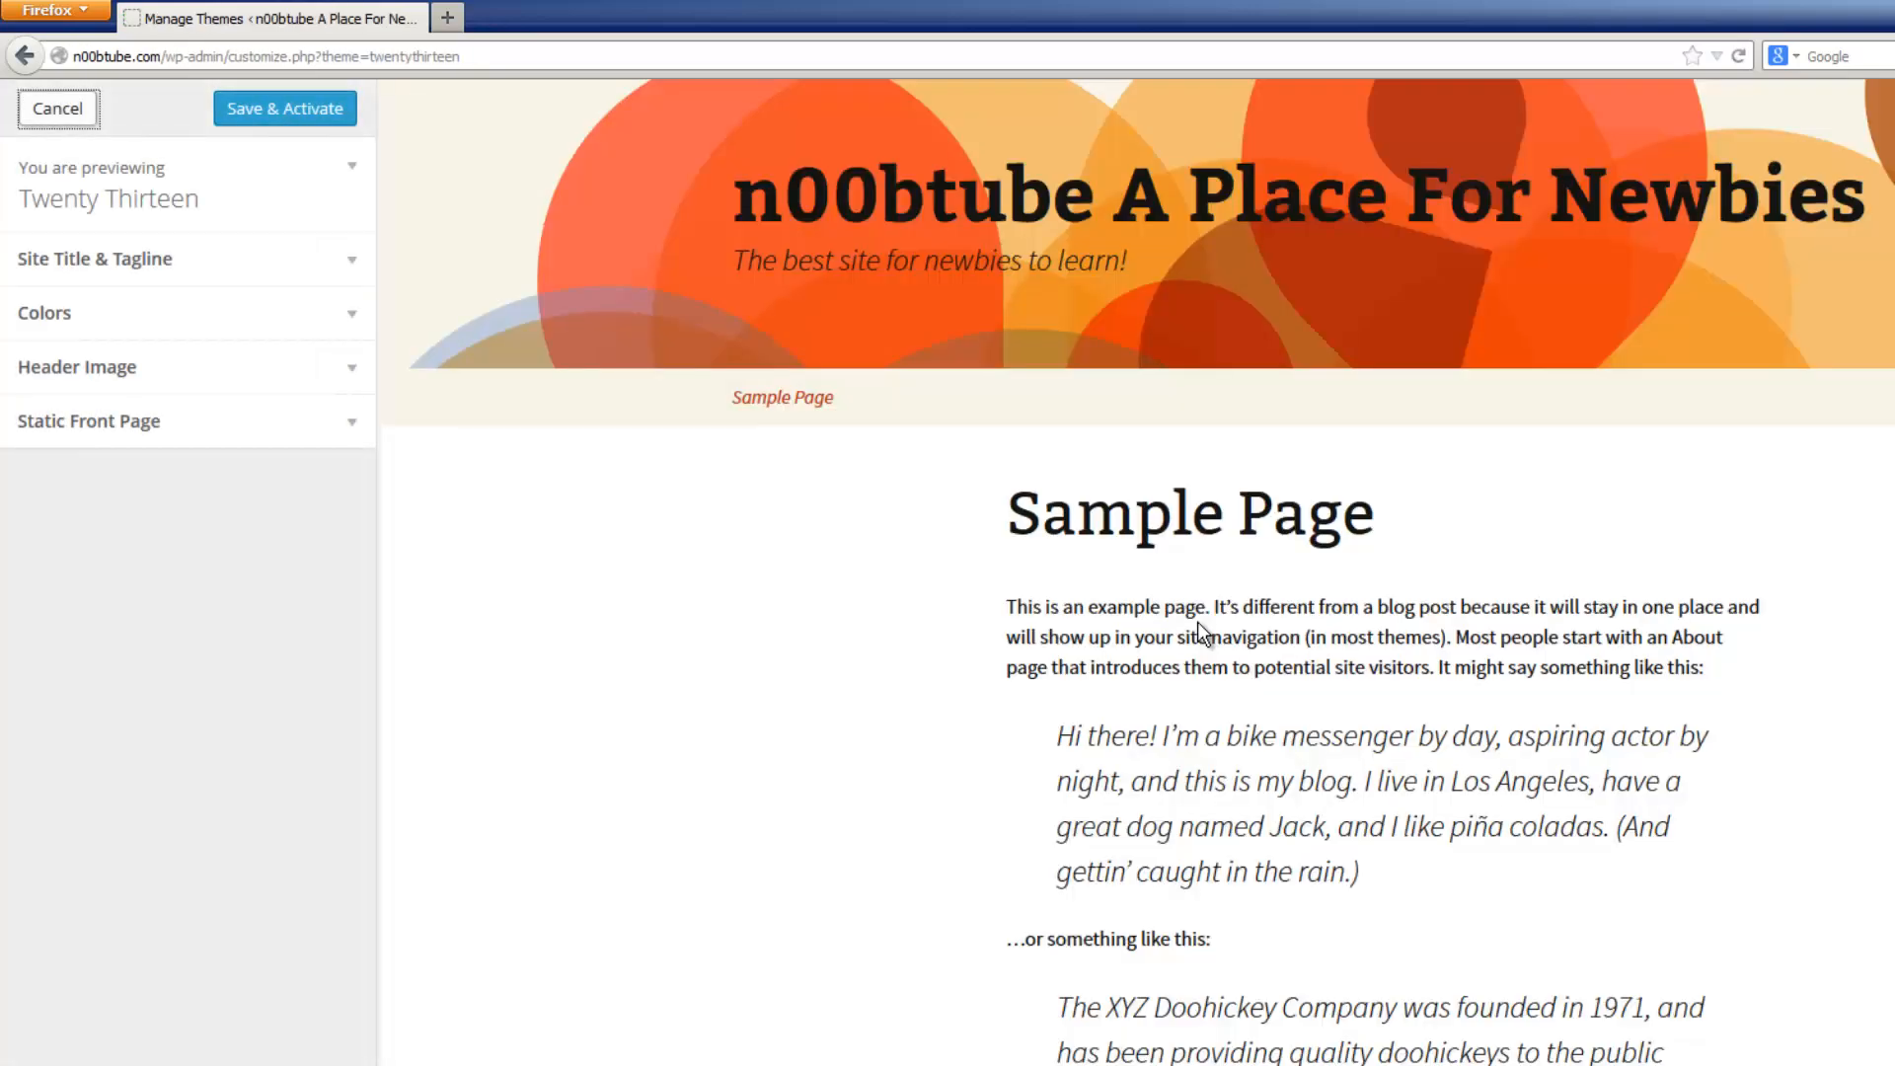
left_click(57, 110)
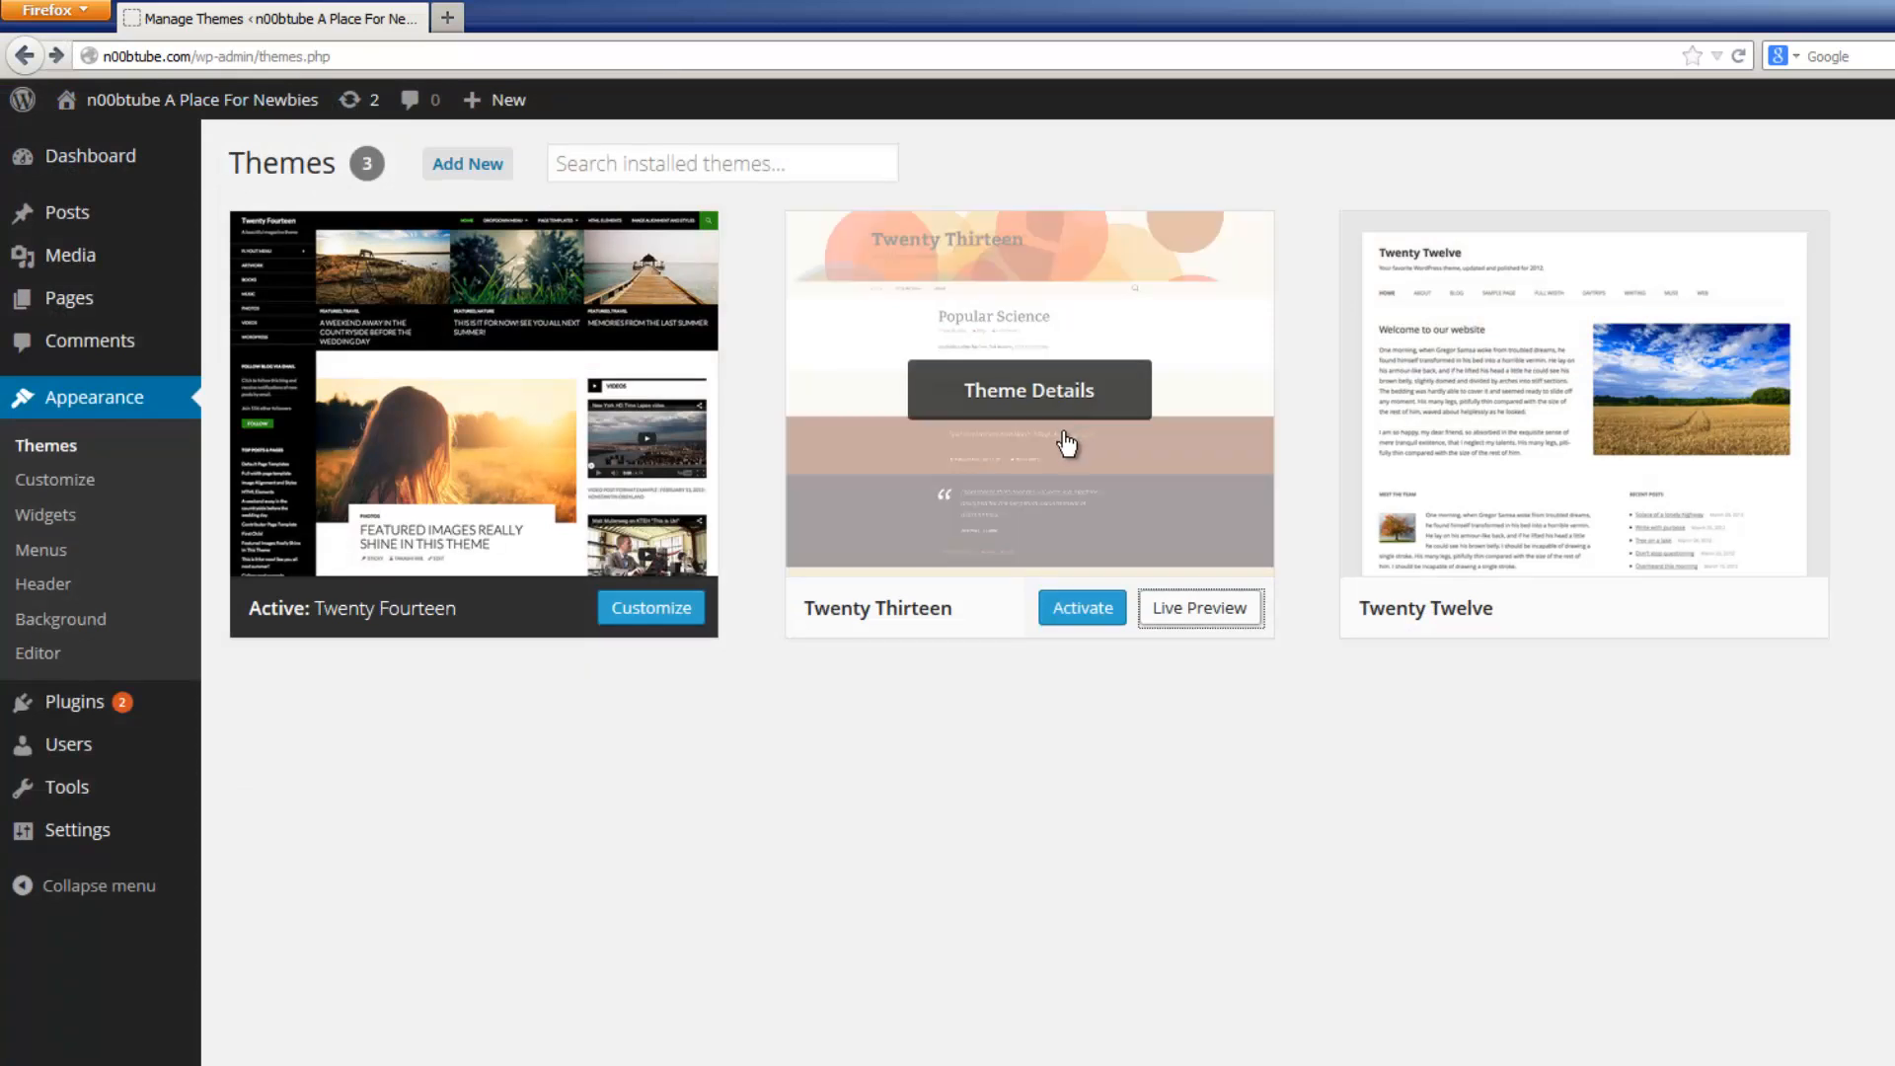
- Activate the Twenty Thirteen theme and check the live site in a separate tab
left_click(1075, 612)
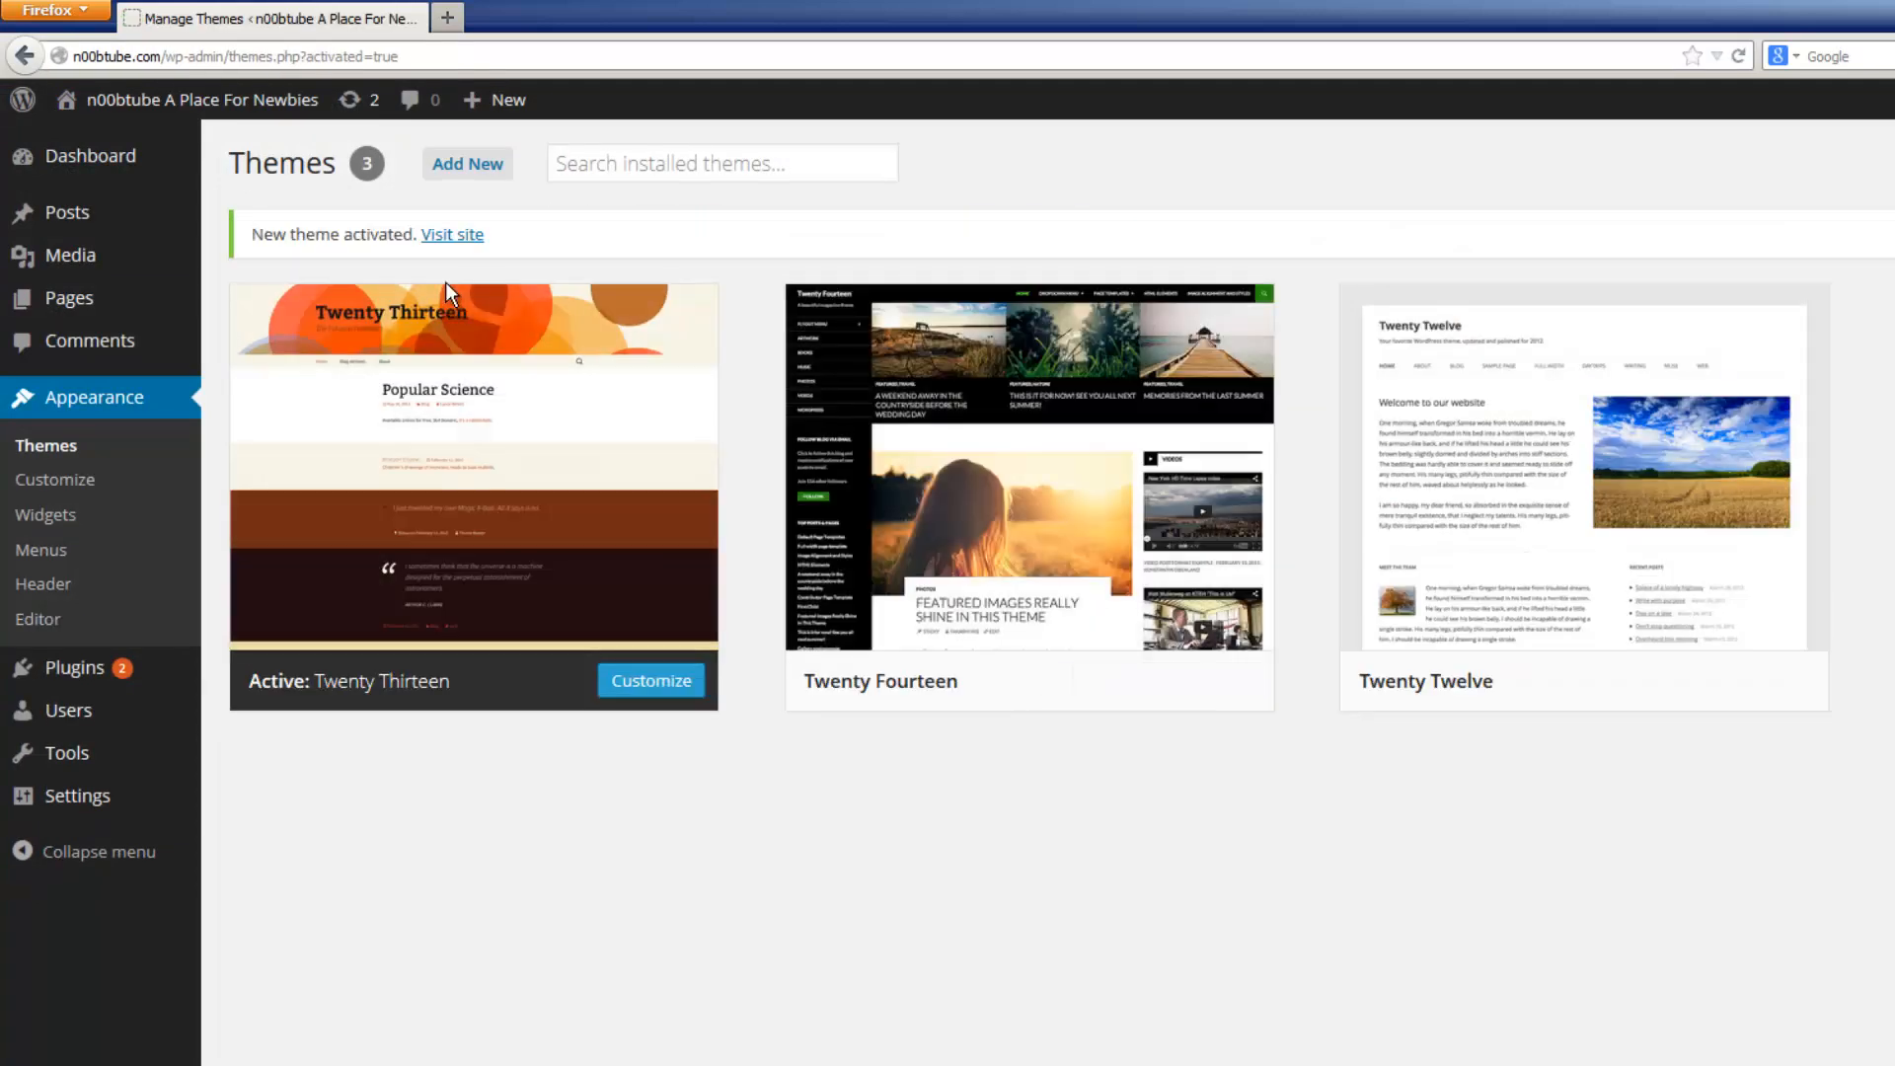
middle_click(288, 108)
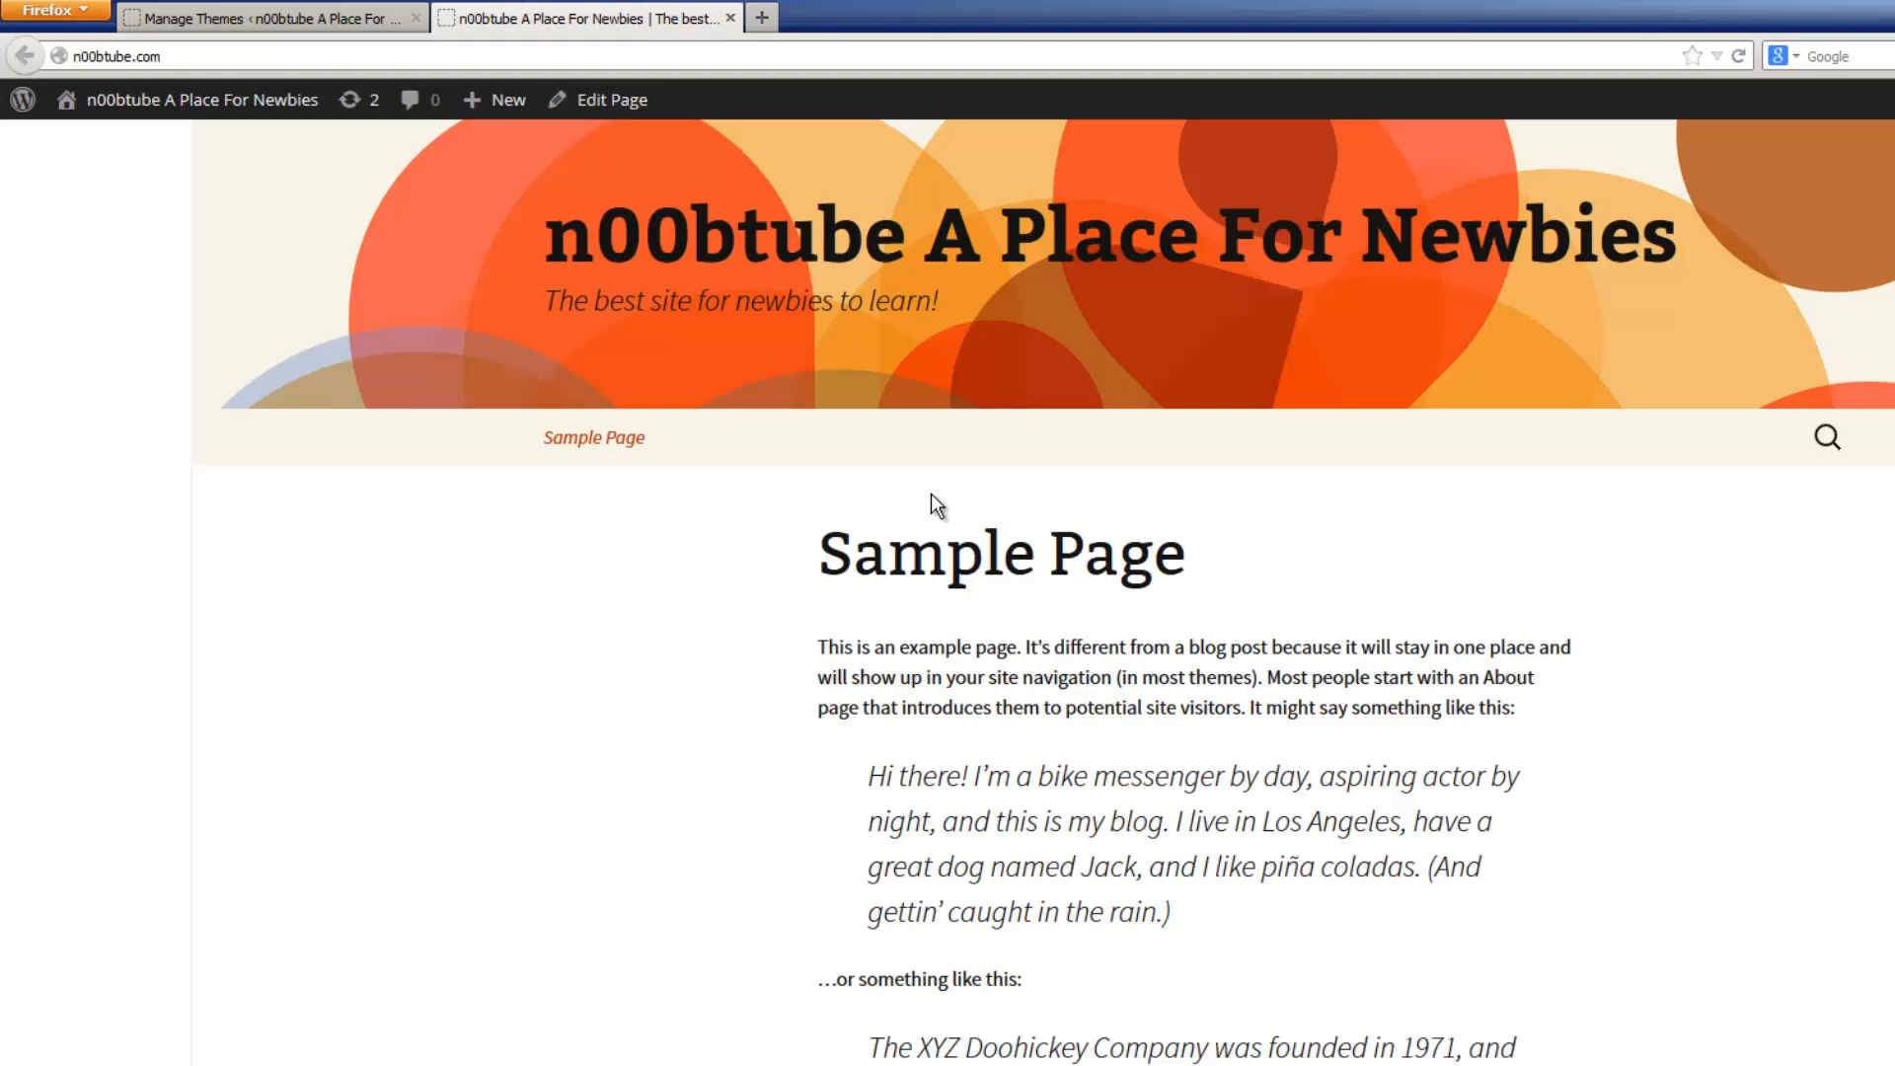
left_click(327, 20)
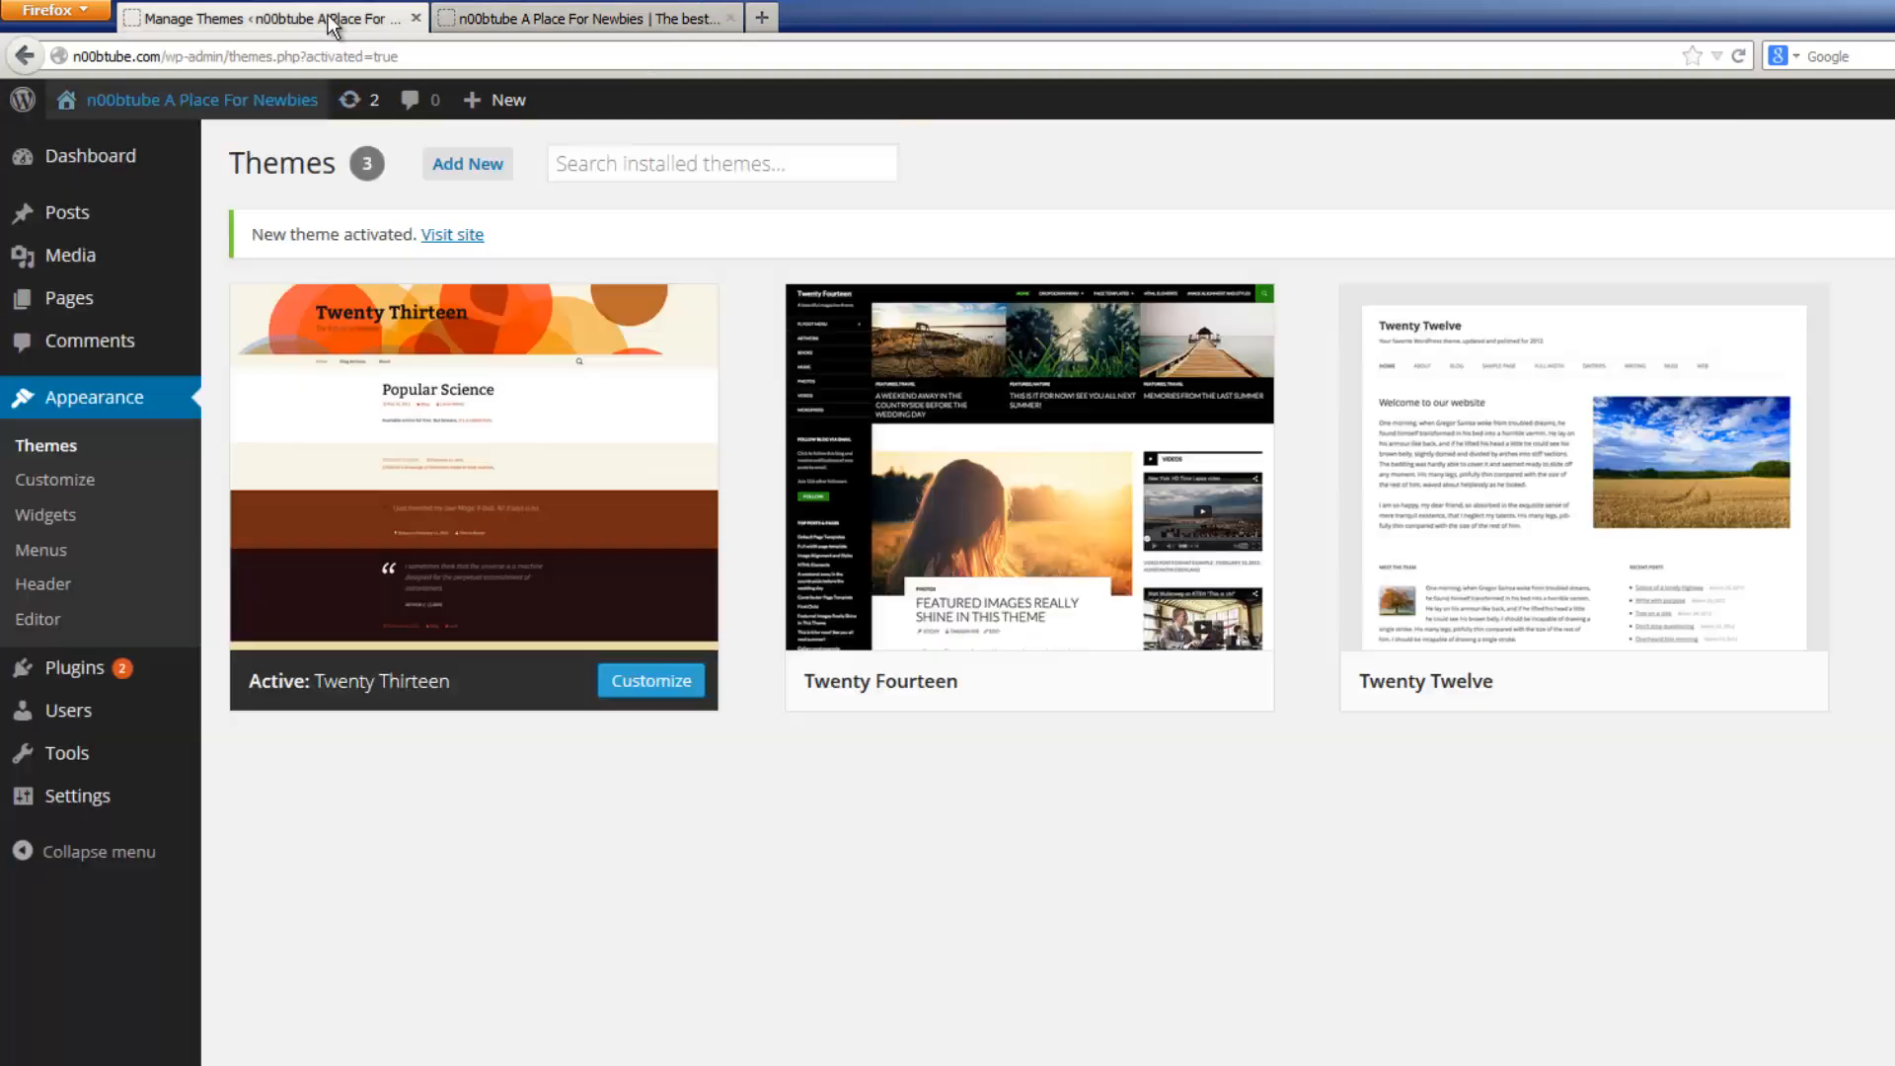
- Activate the Twenty Twelve theme, refresh the live site to check it, and close the site tab
mouse_move(1392, 387)
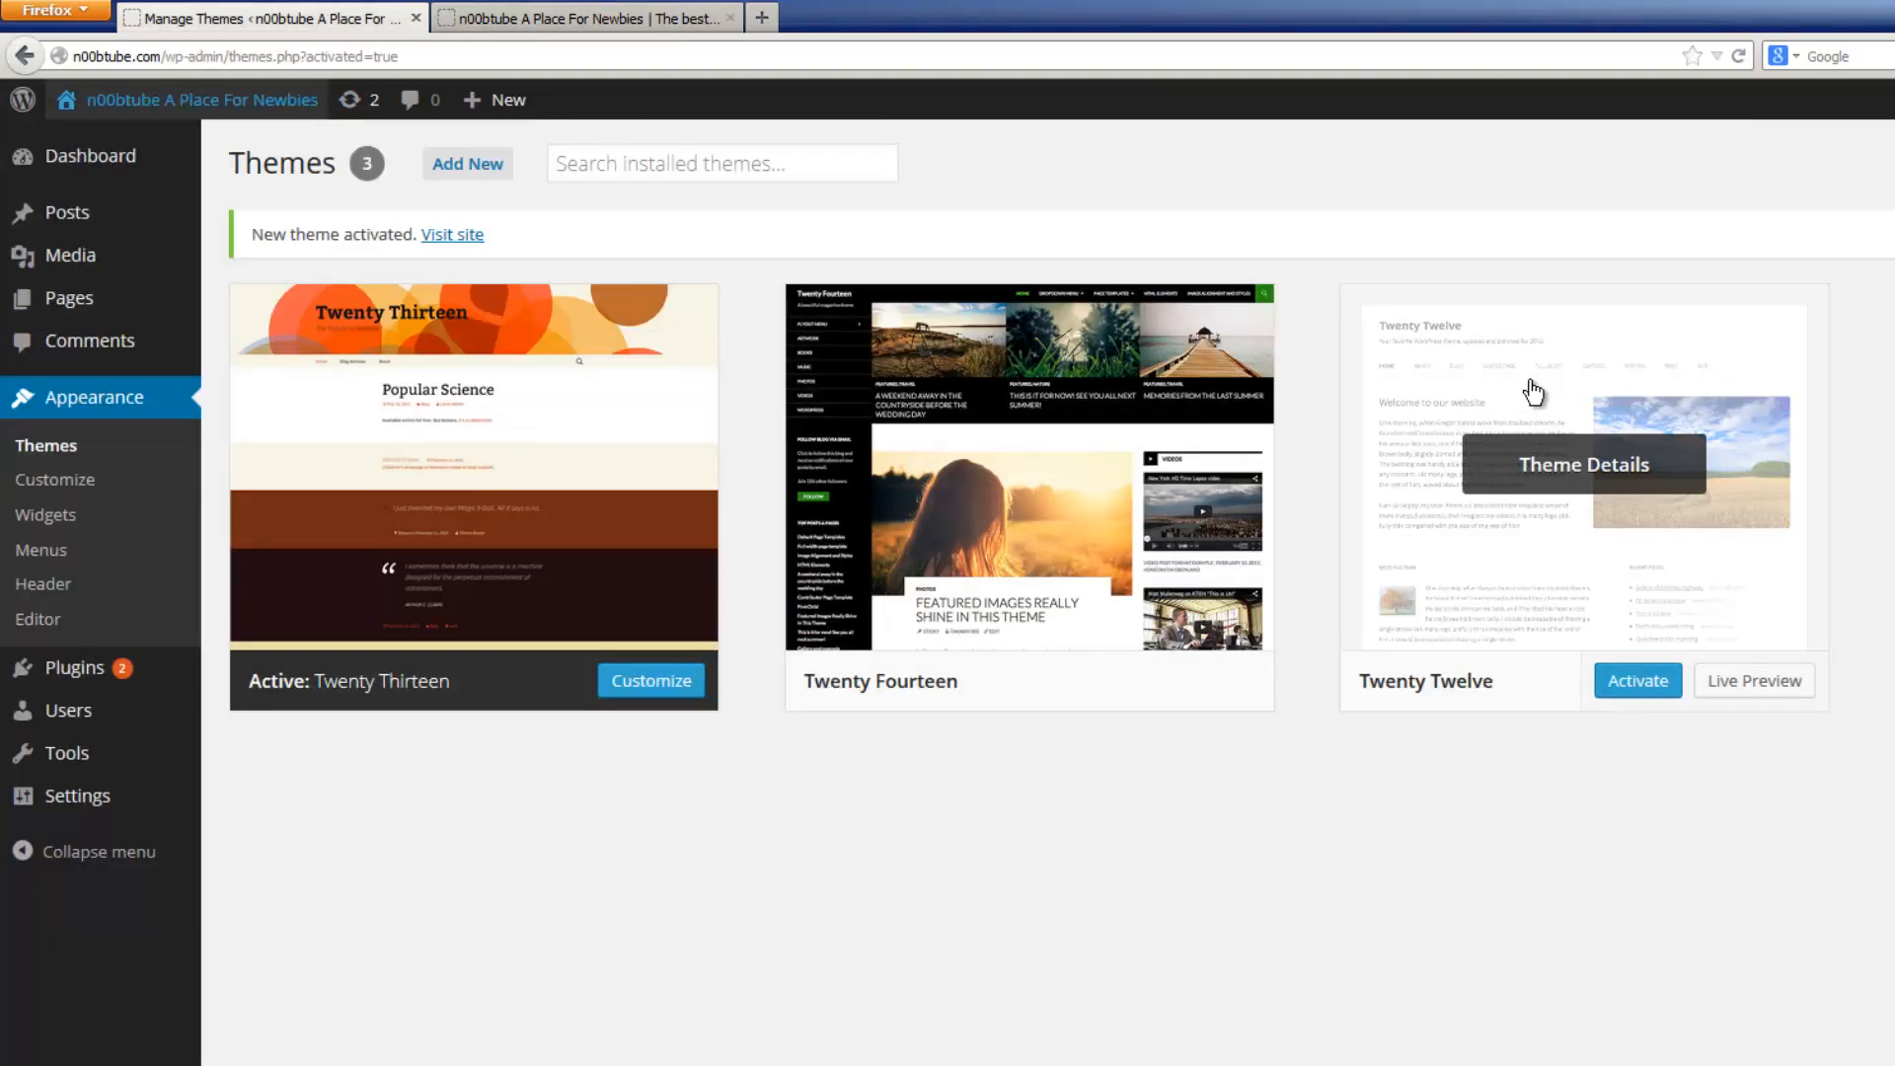
left_click(1659, 681)
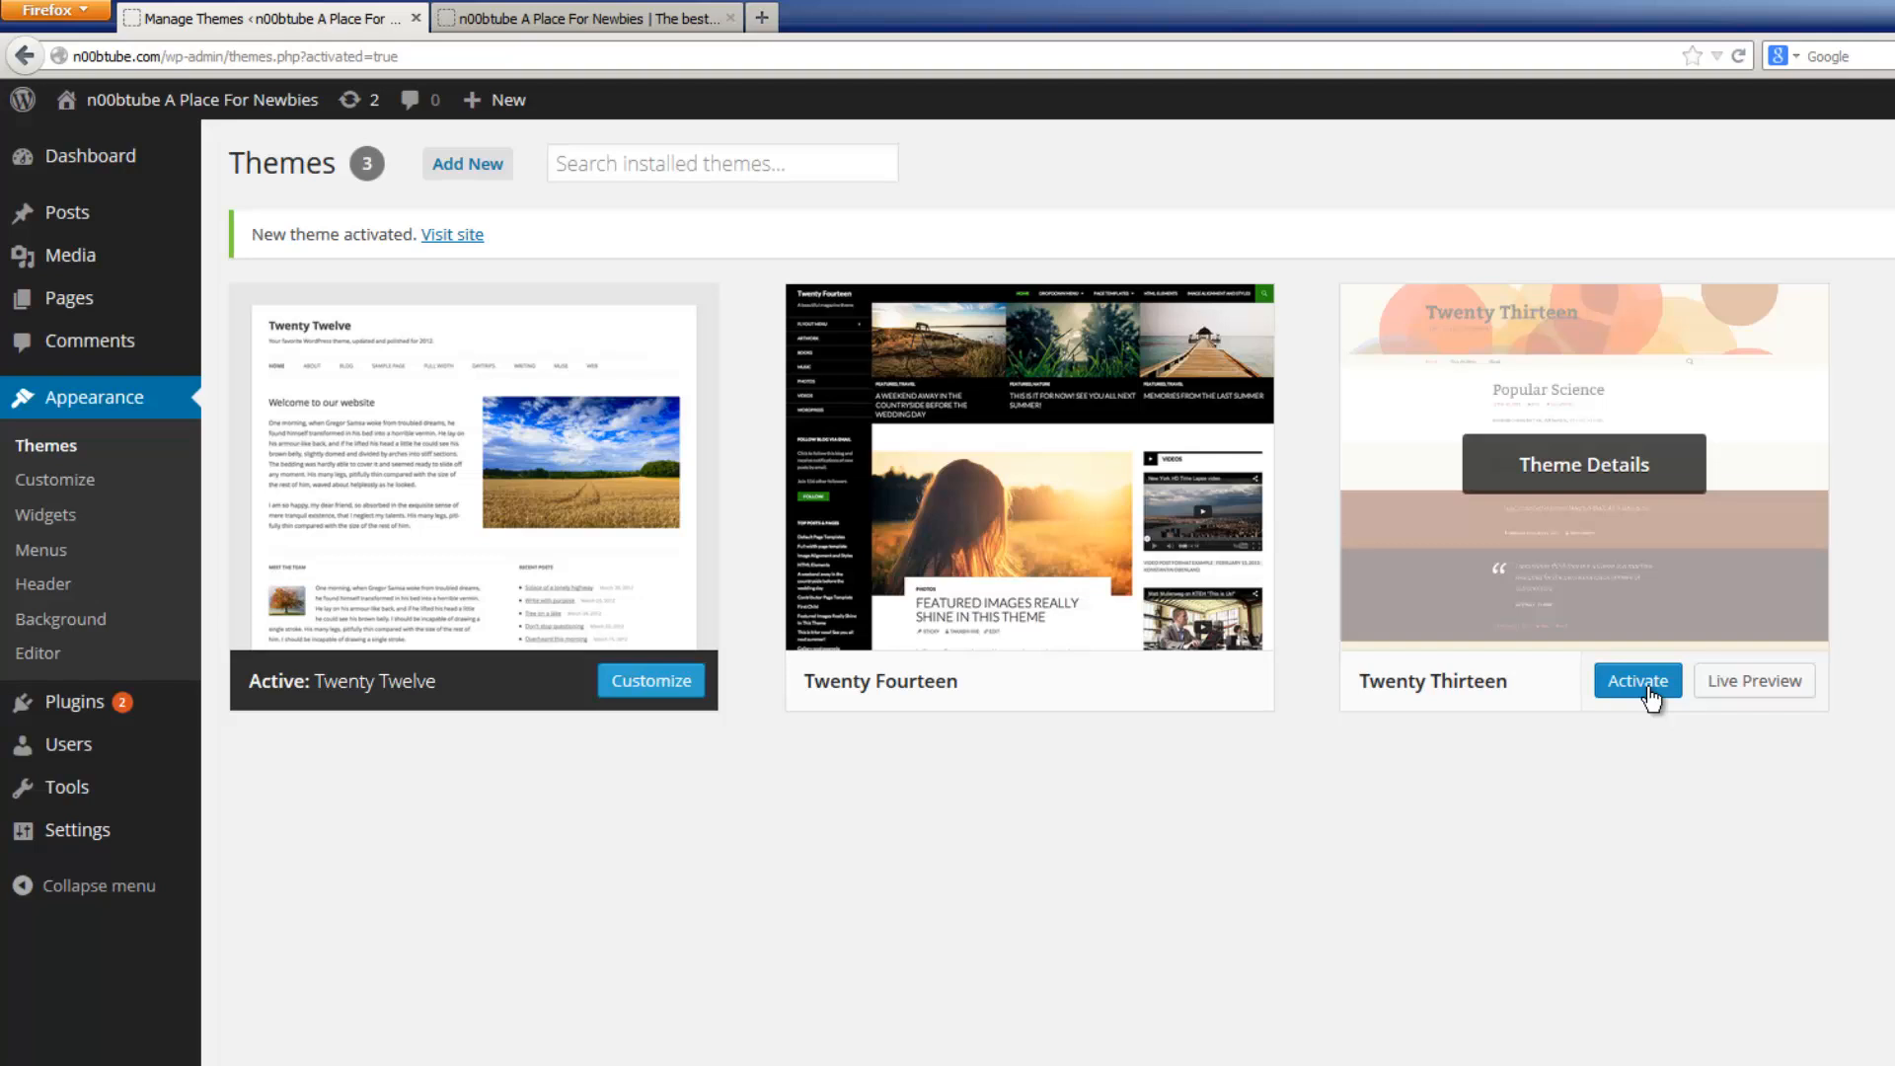
left_click(593, 18)
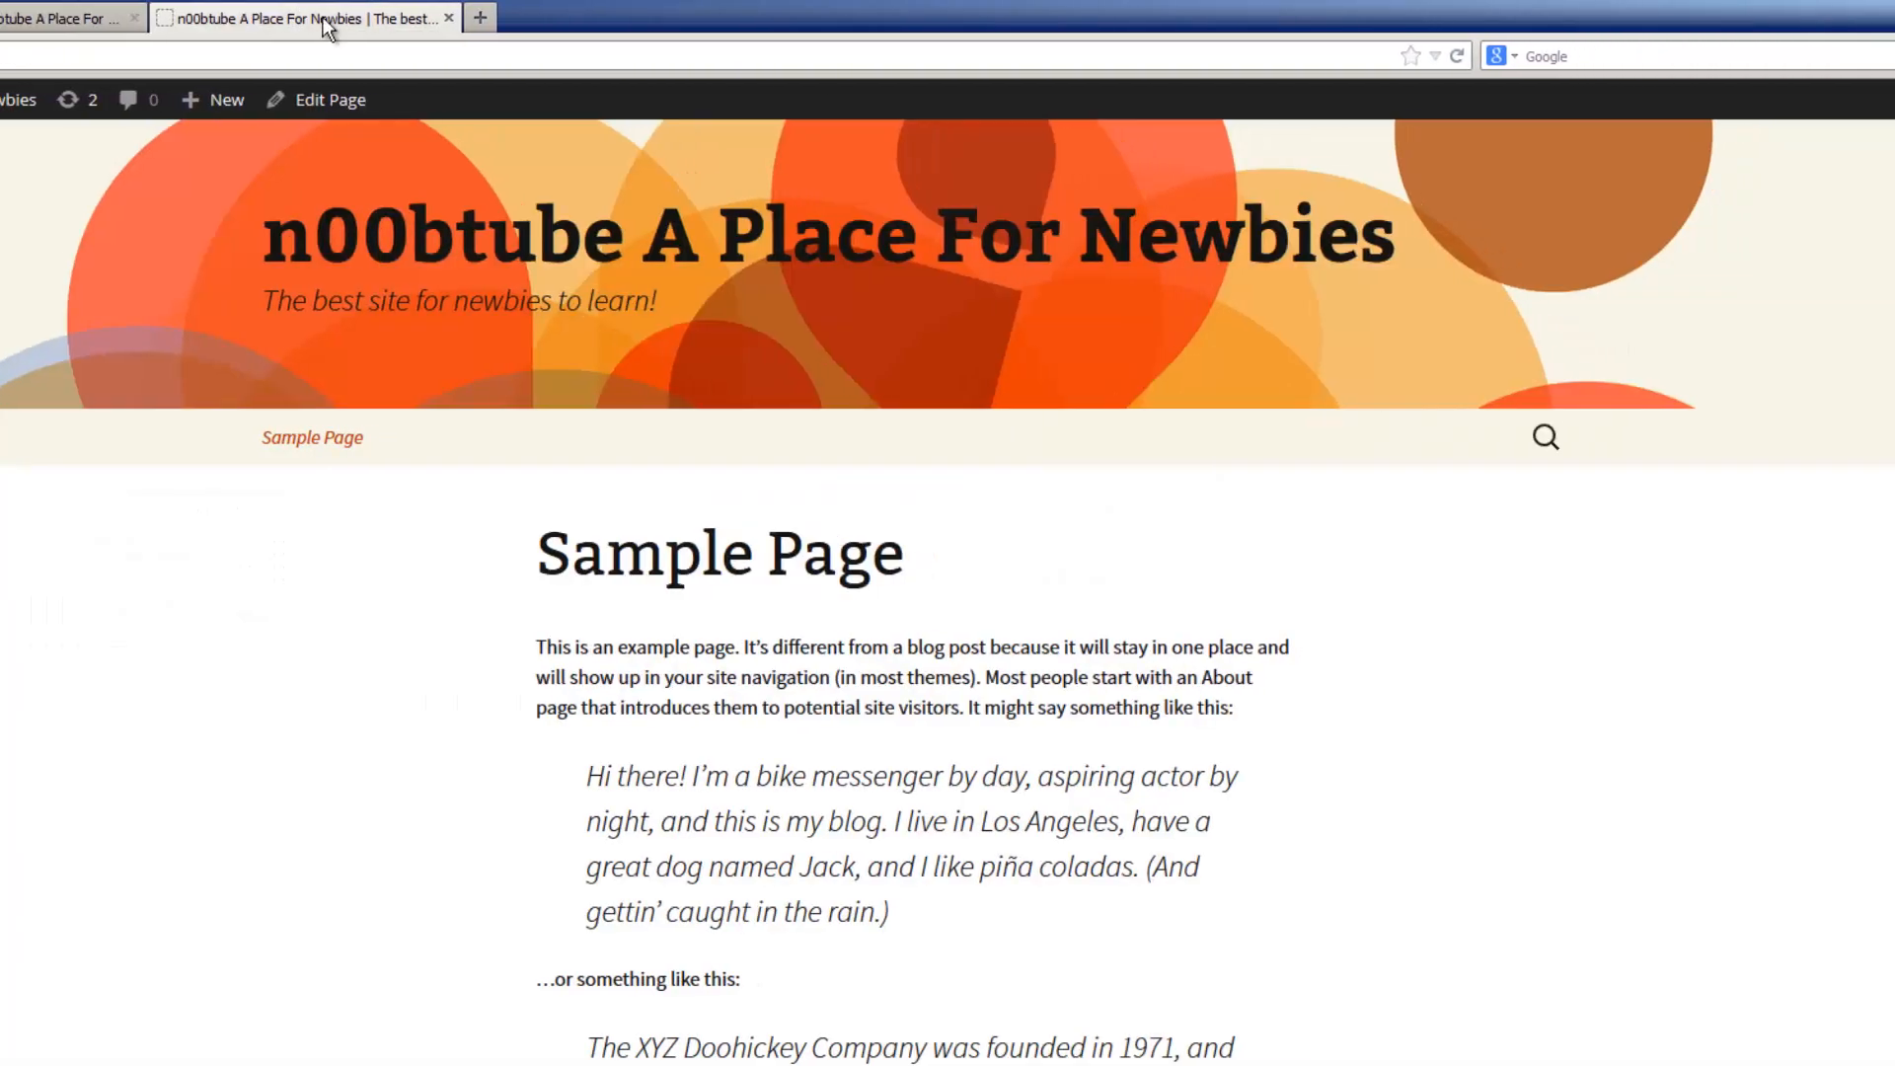
left_click(1451, 57)
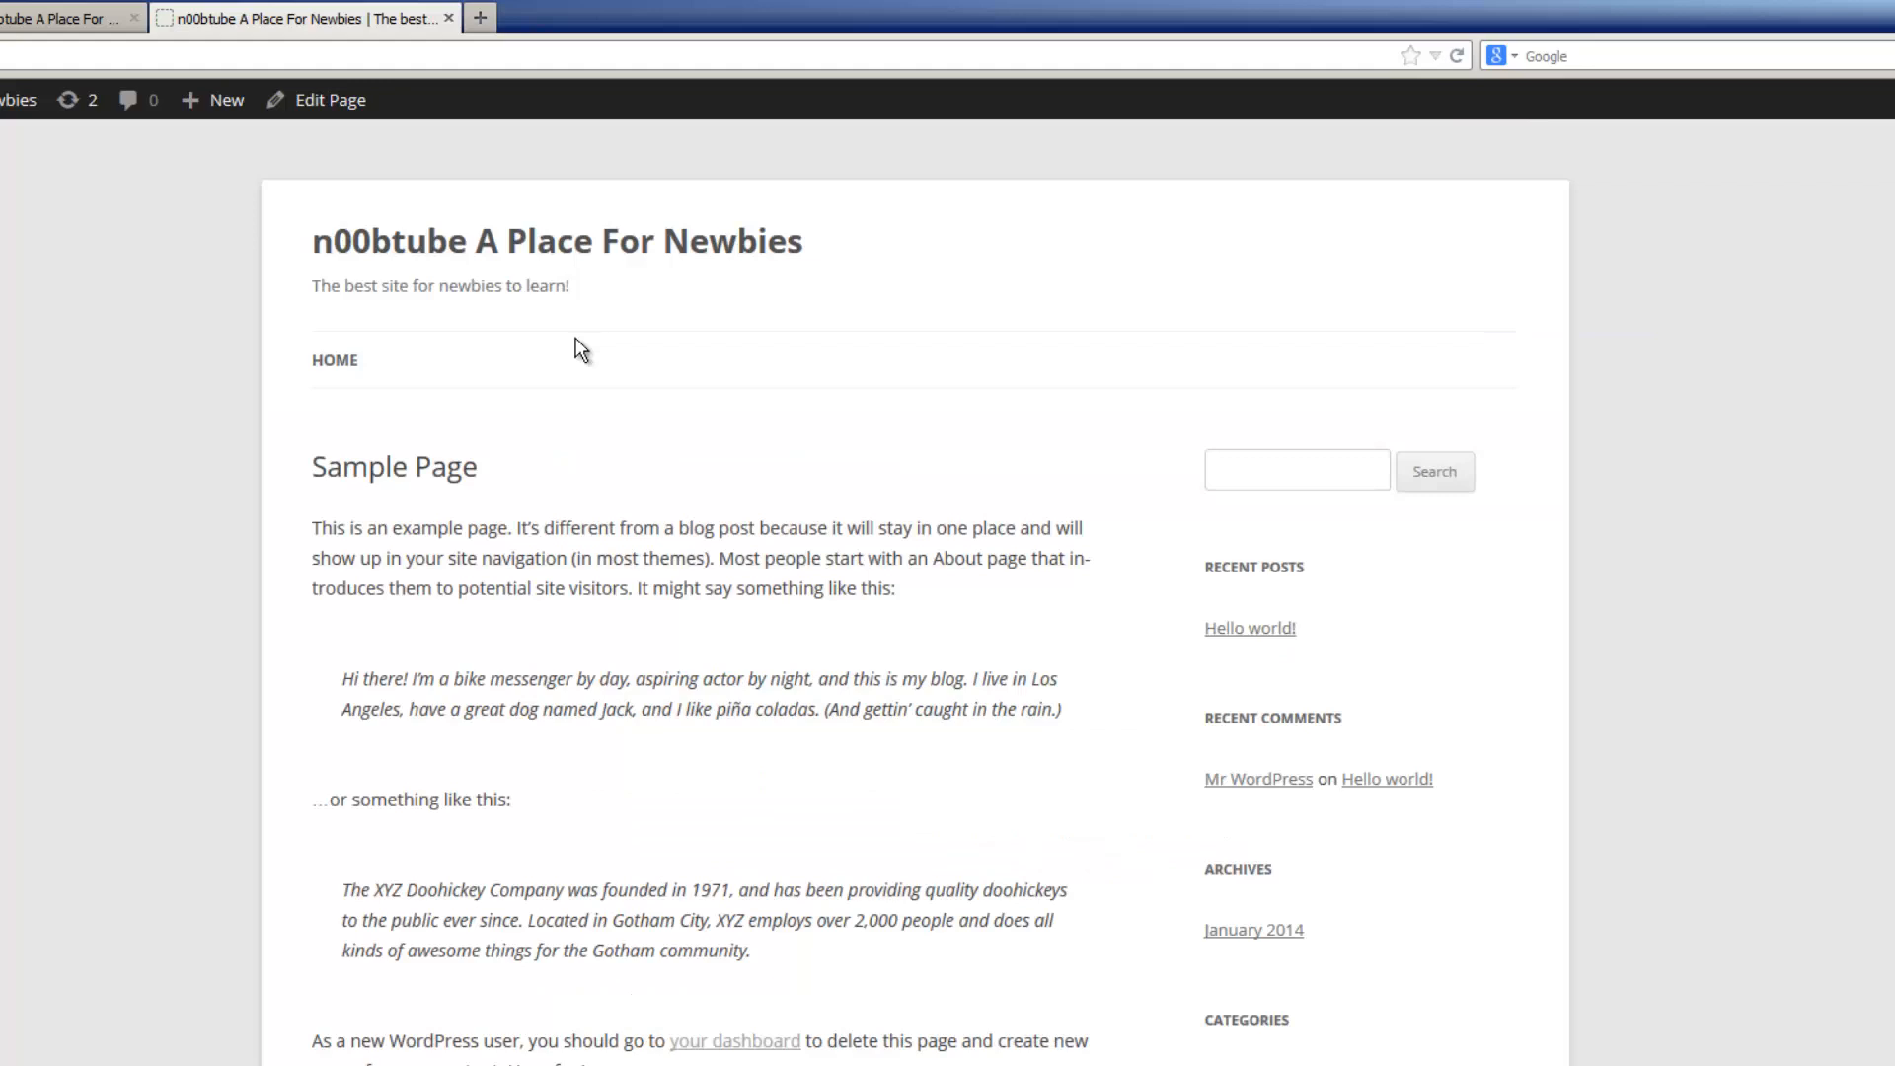
key("ctrl+w")
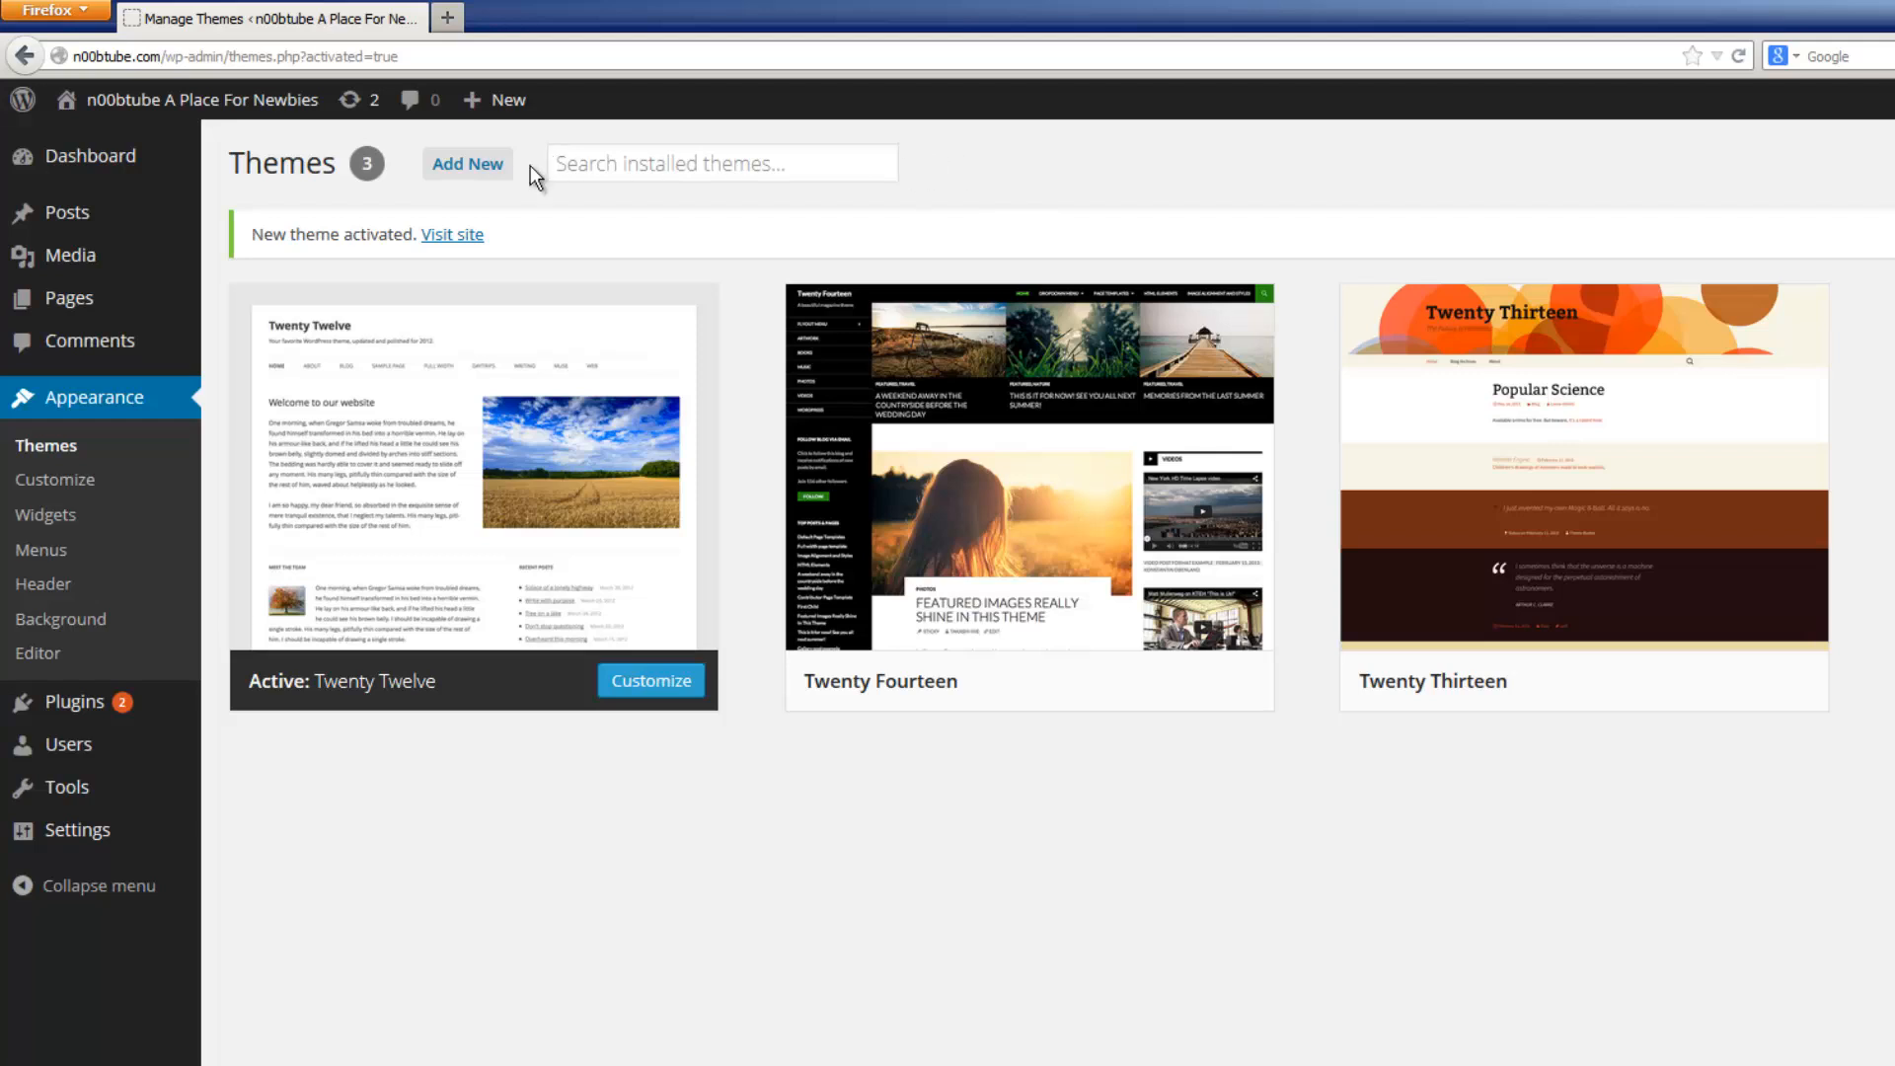
- Search for new themes with the features Blue, Gray, Purple, Right Sidebar, Theme Options and Translation Ready
left_click(476, 174)
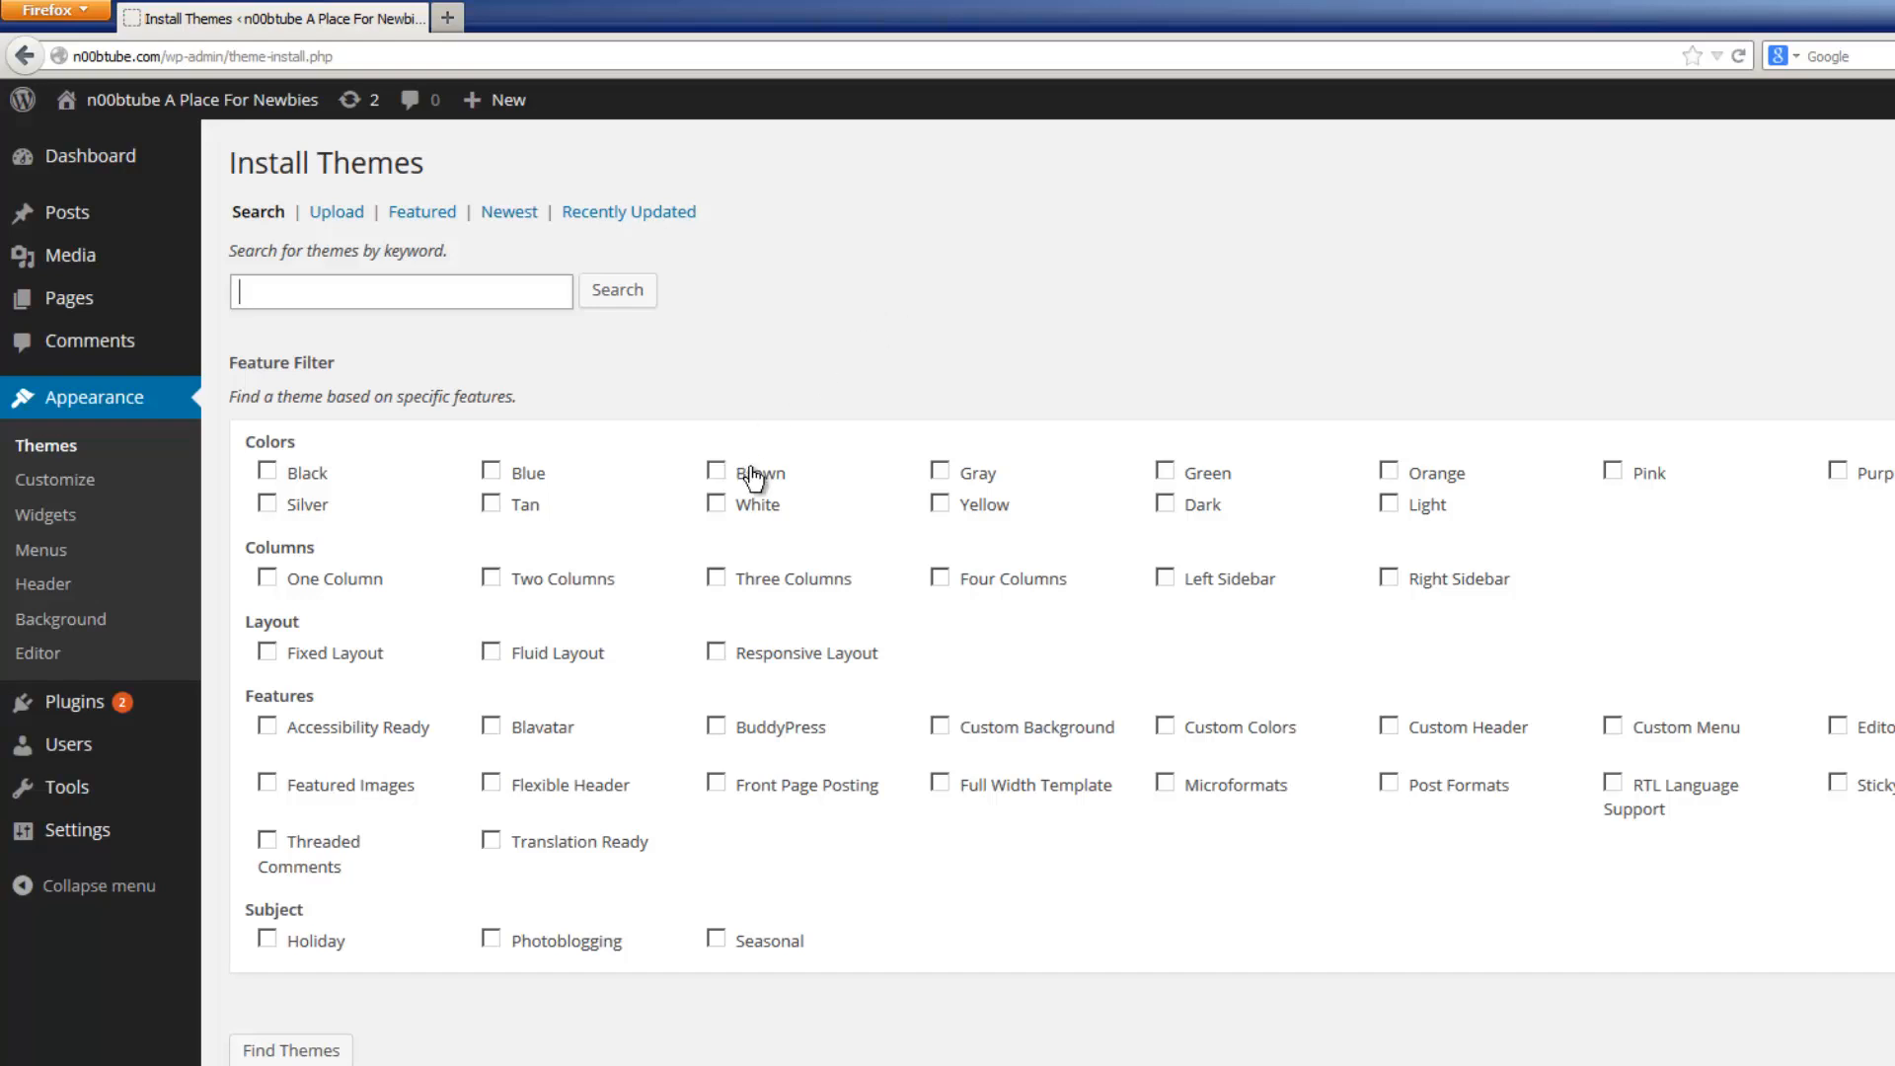
left_click(490, 470)
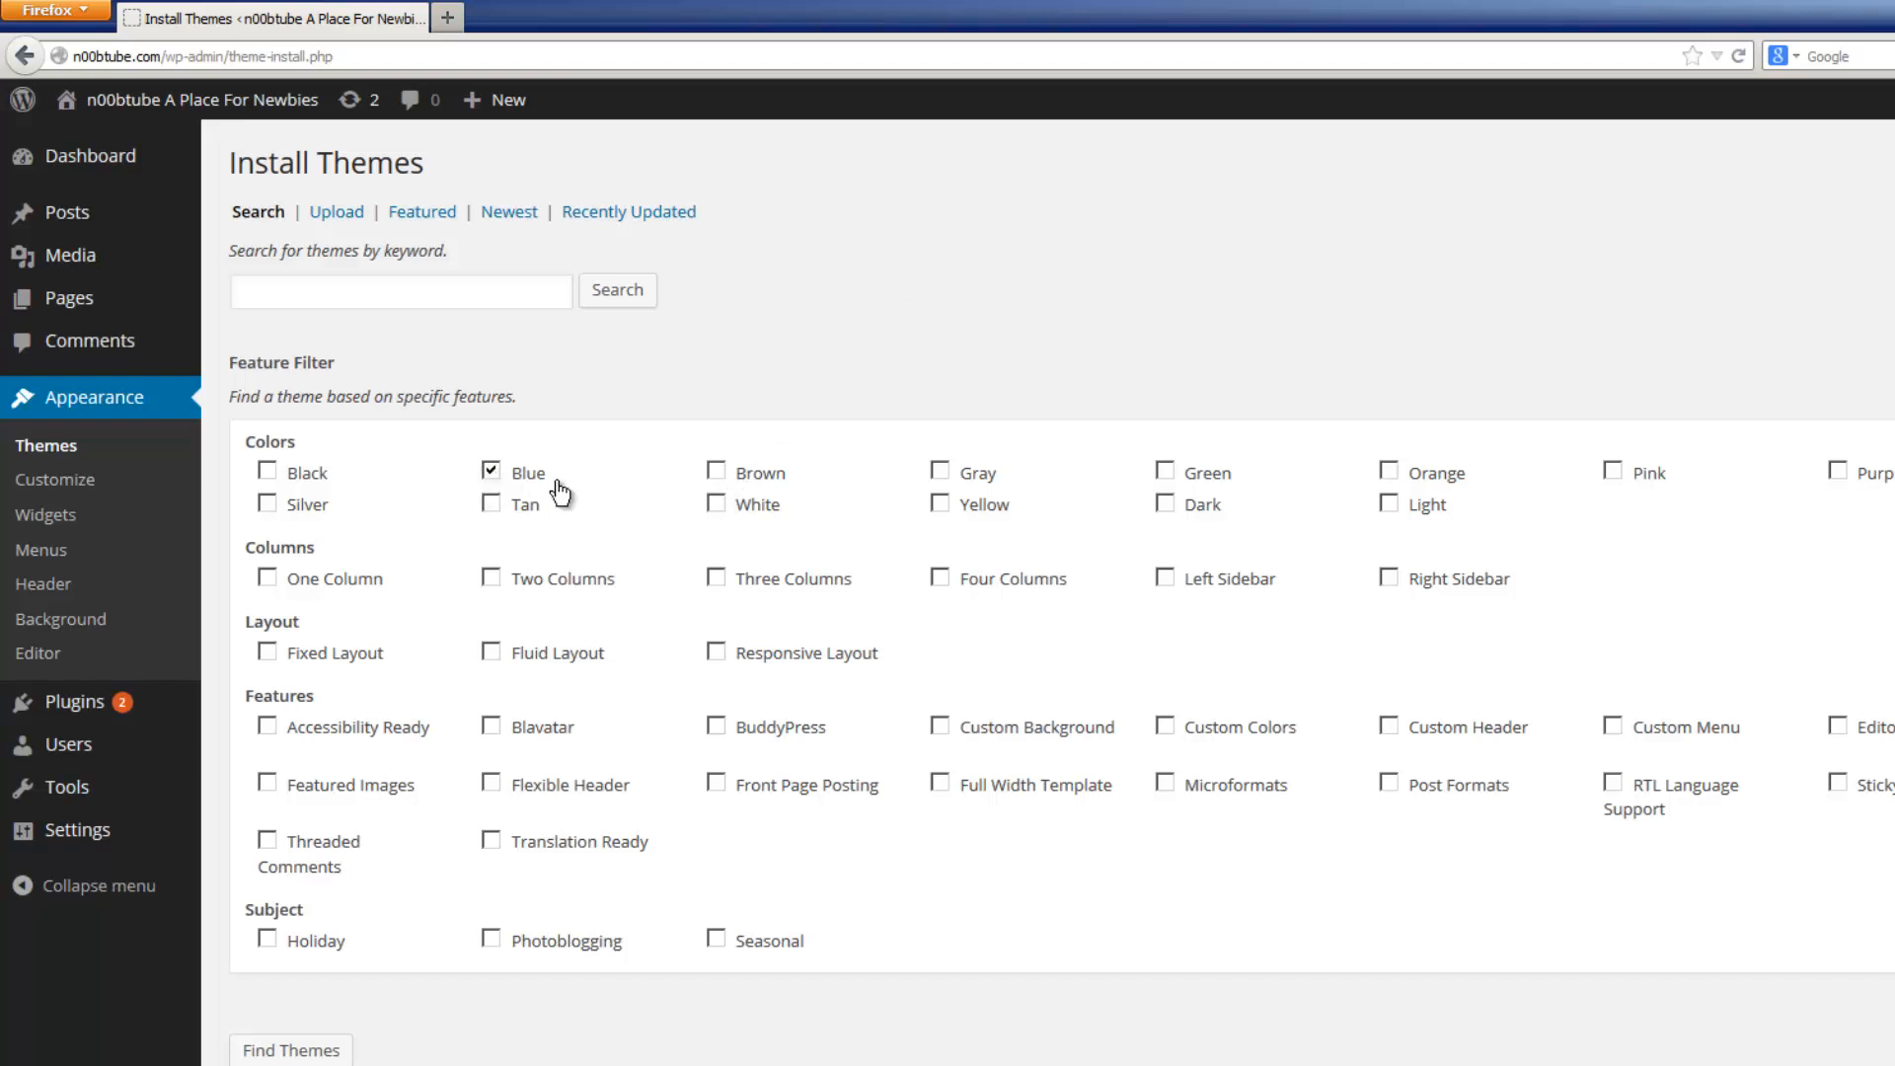
left_click(939, 474)
left_click(1837, 471)
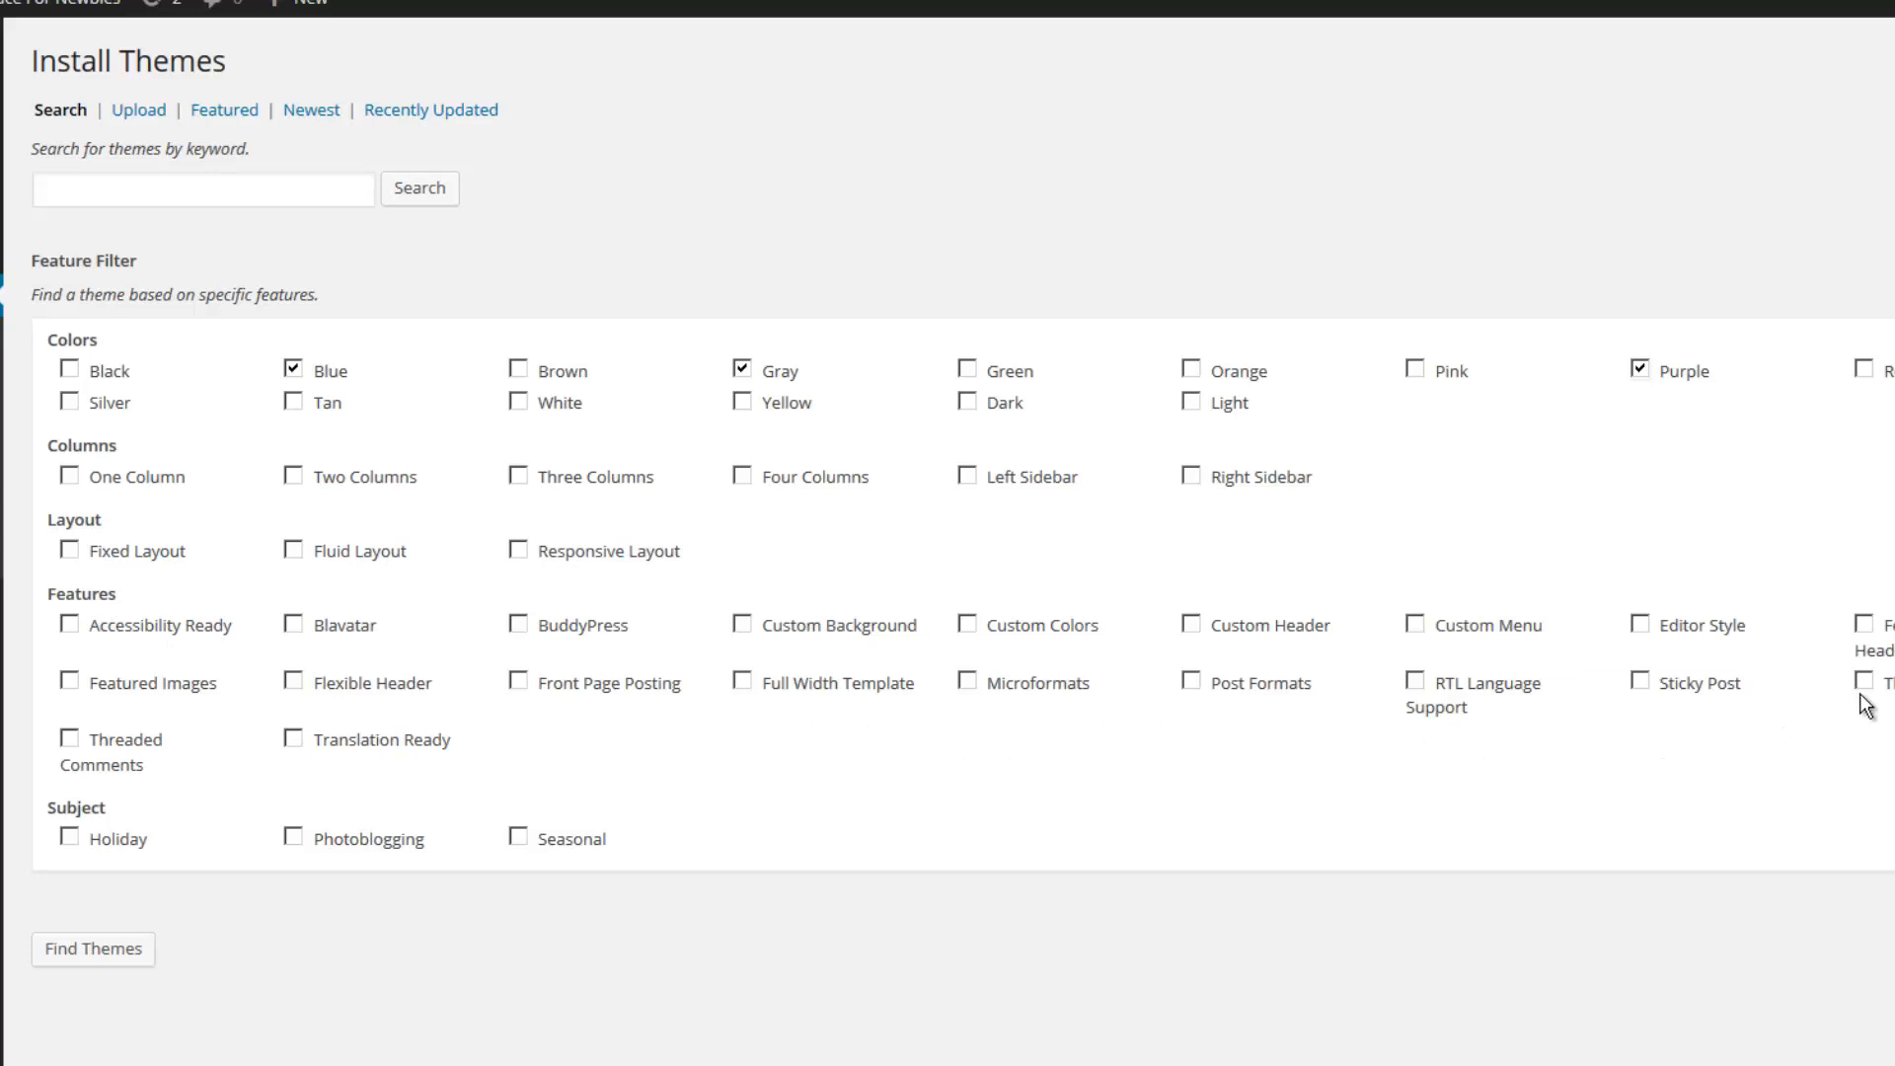
left_click(1863, 680)
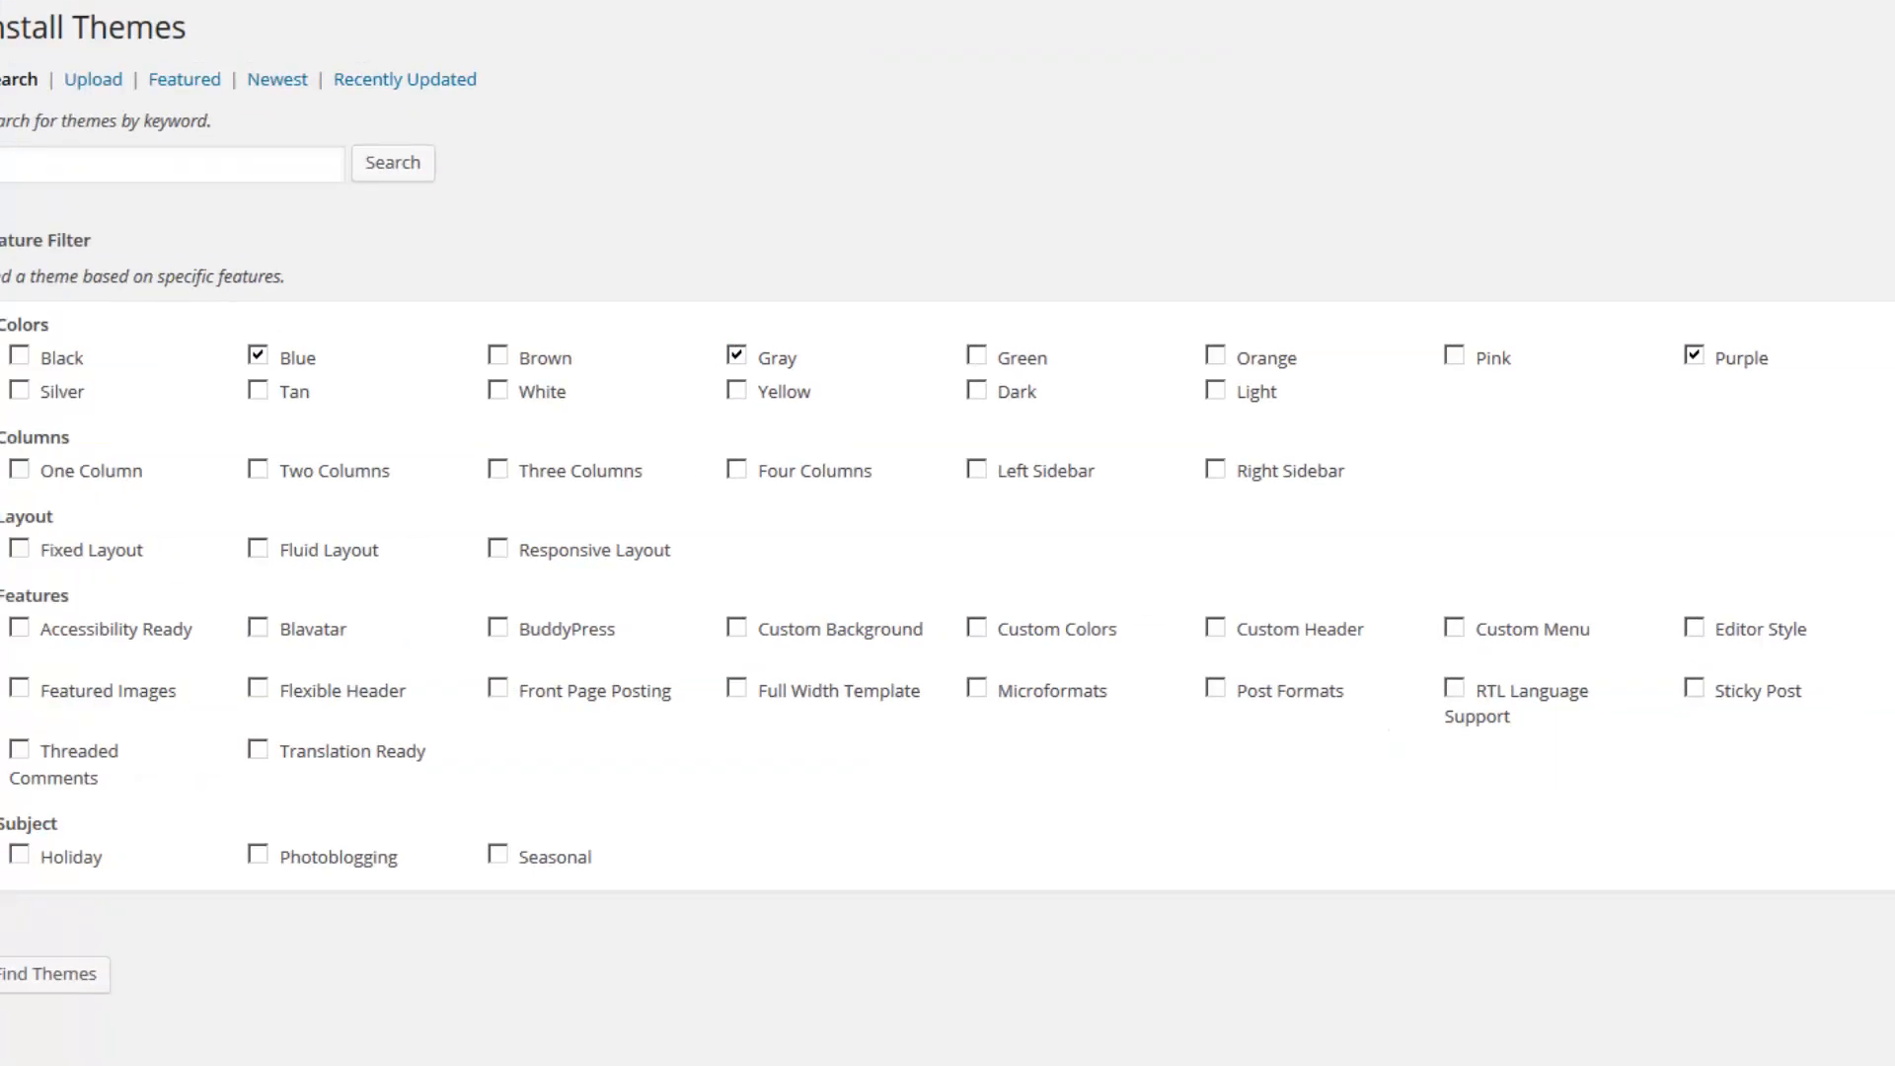
left_click(311, 744)
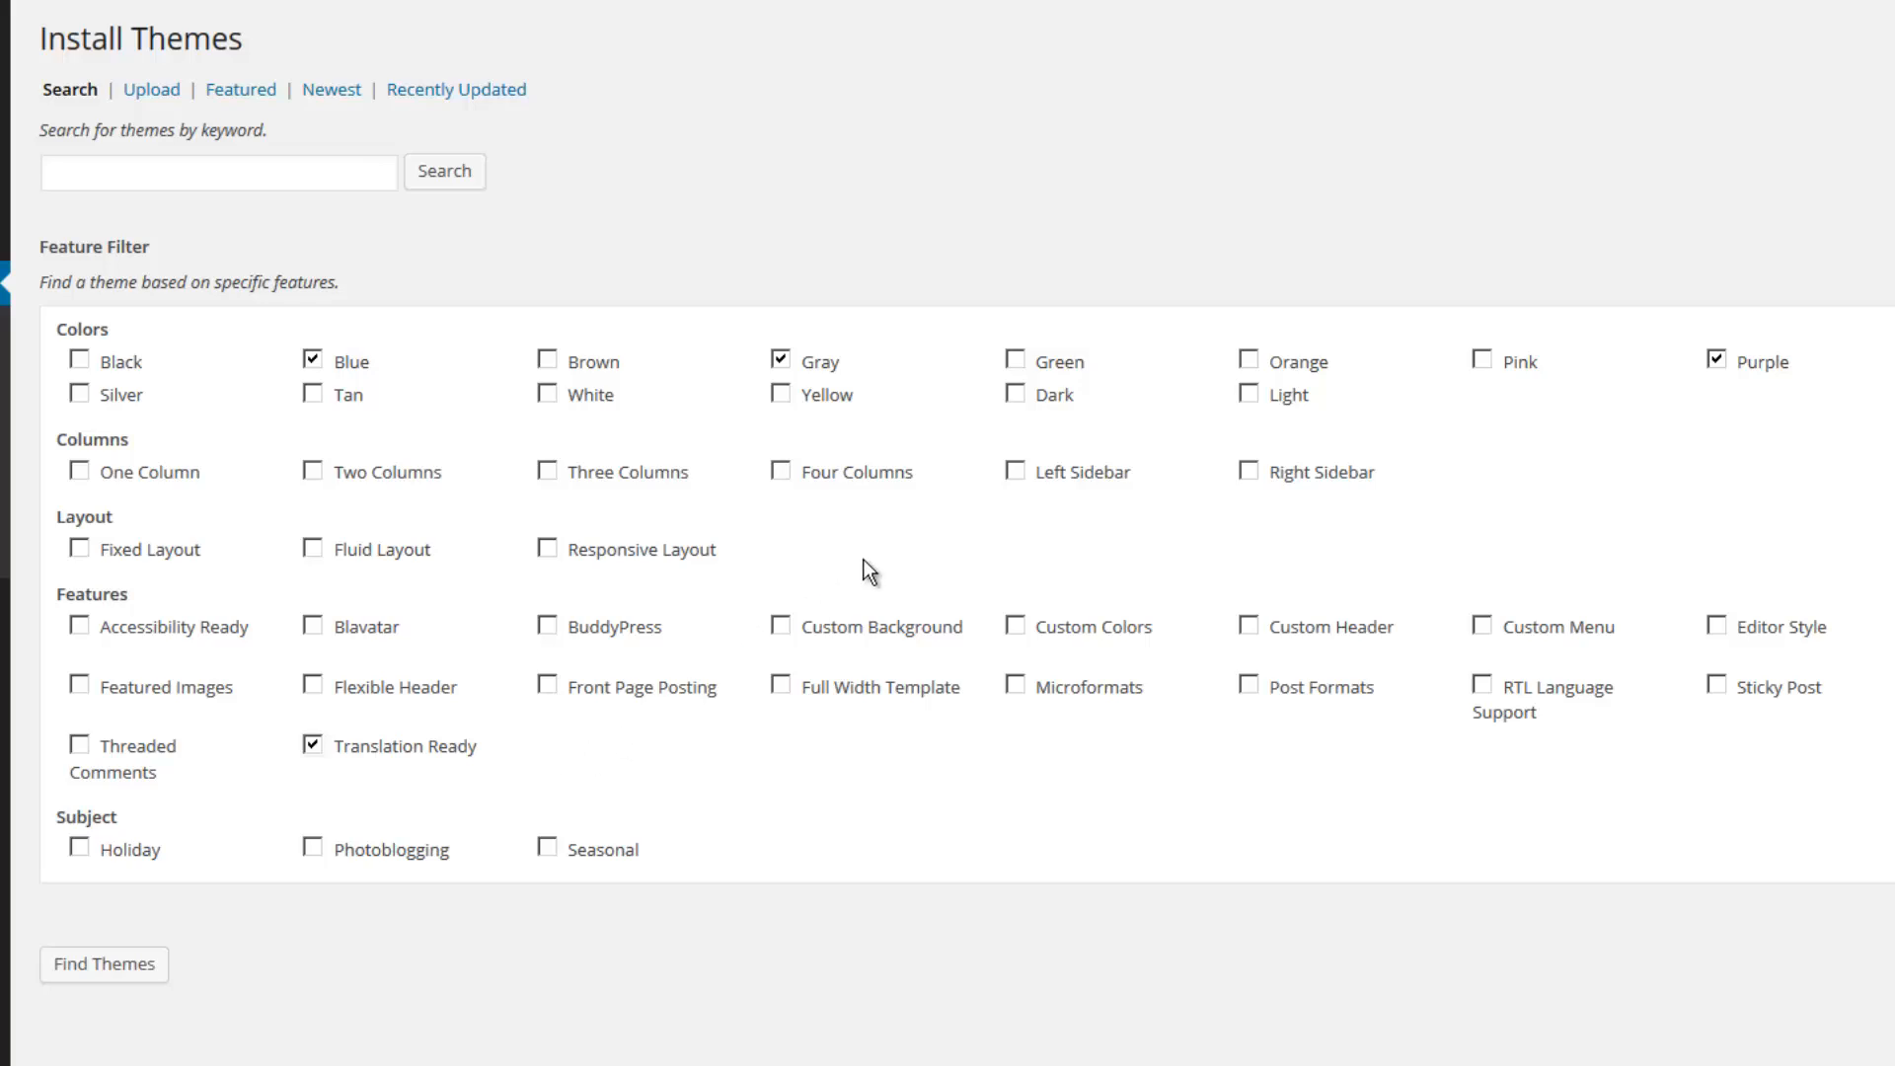
left_click(1249, 472)
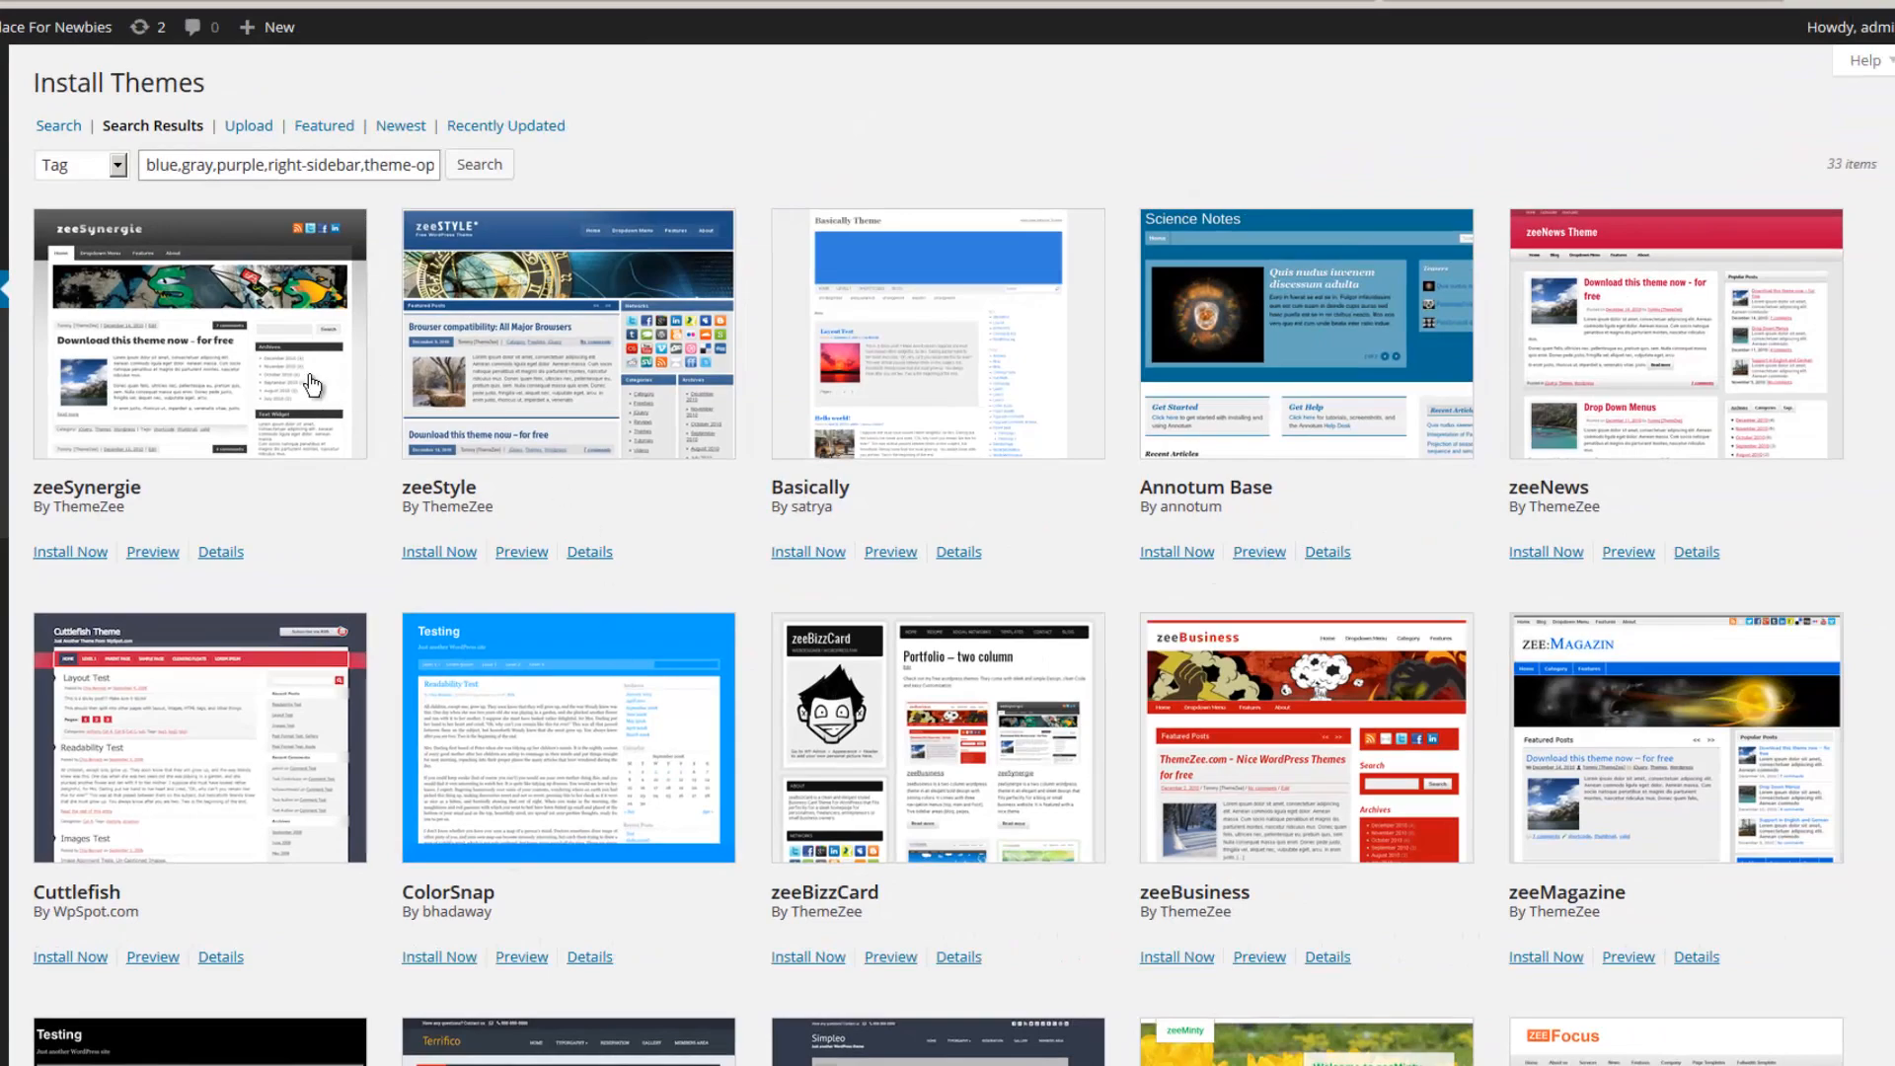
- Browse the found themes, preview Annotum Base, and close the preview
scroll(1880, 395, "down", 3)
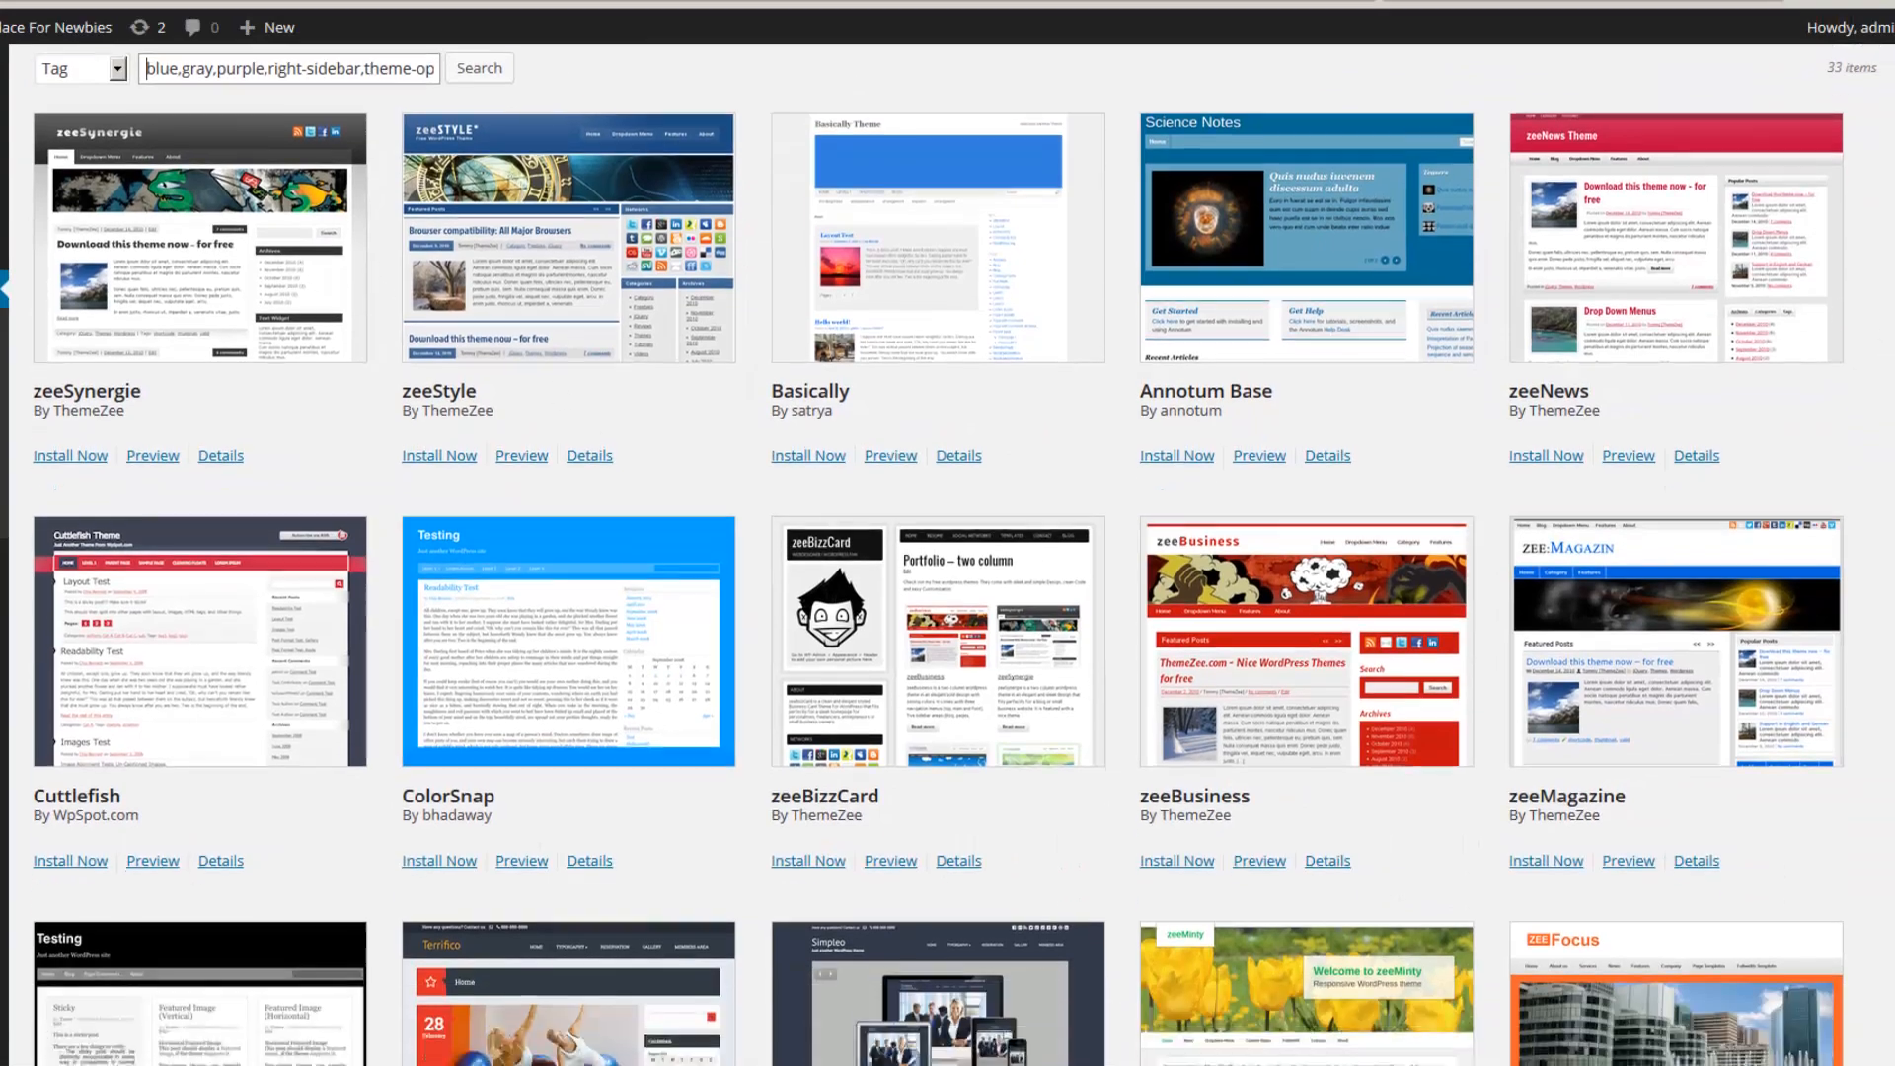
scroll(938, 552, "down", 15)
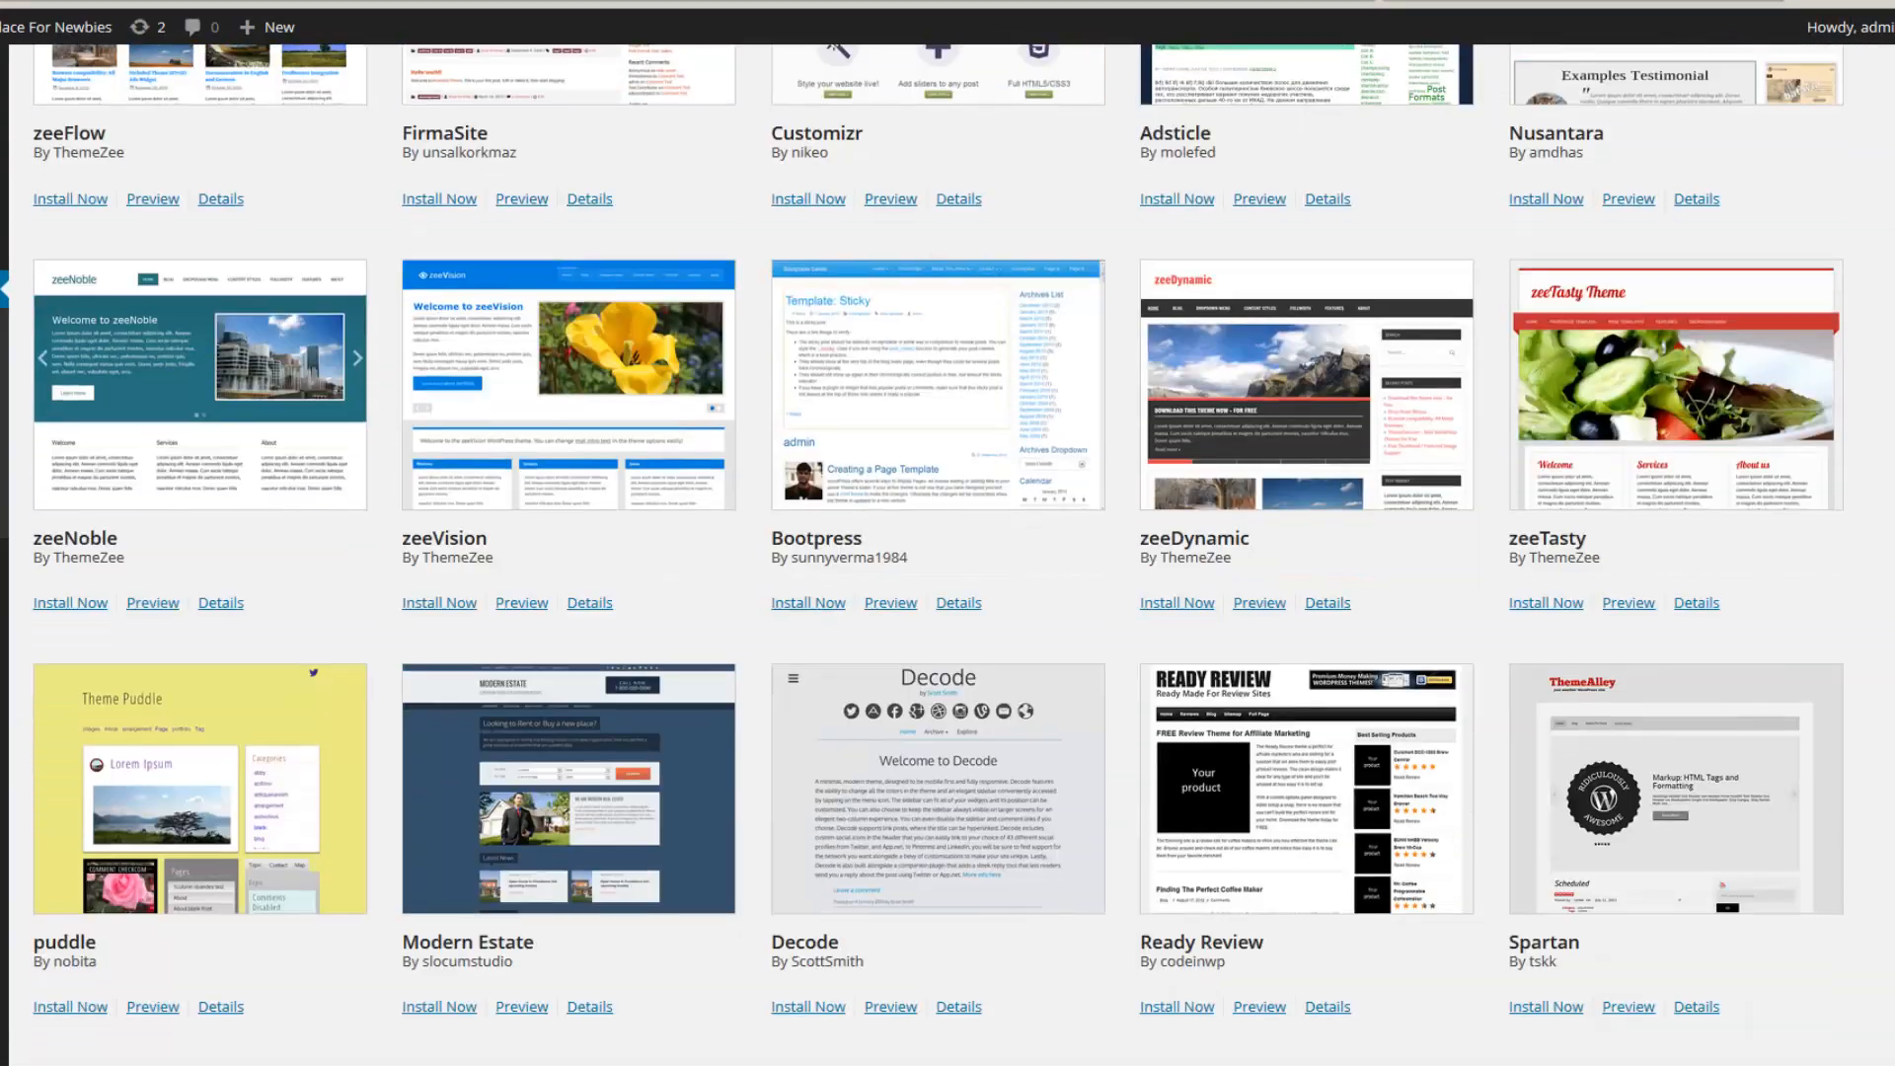
scroll(1447, 373, "up", 15)
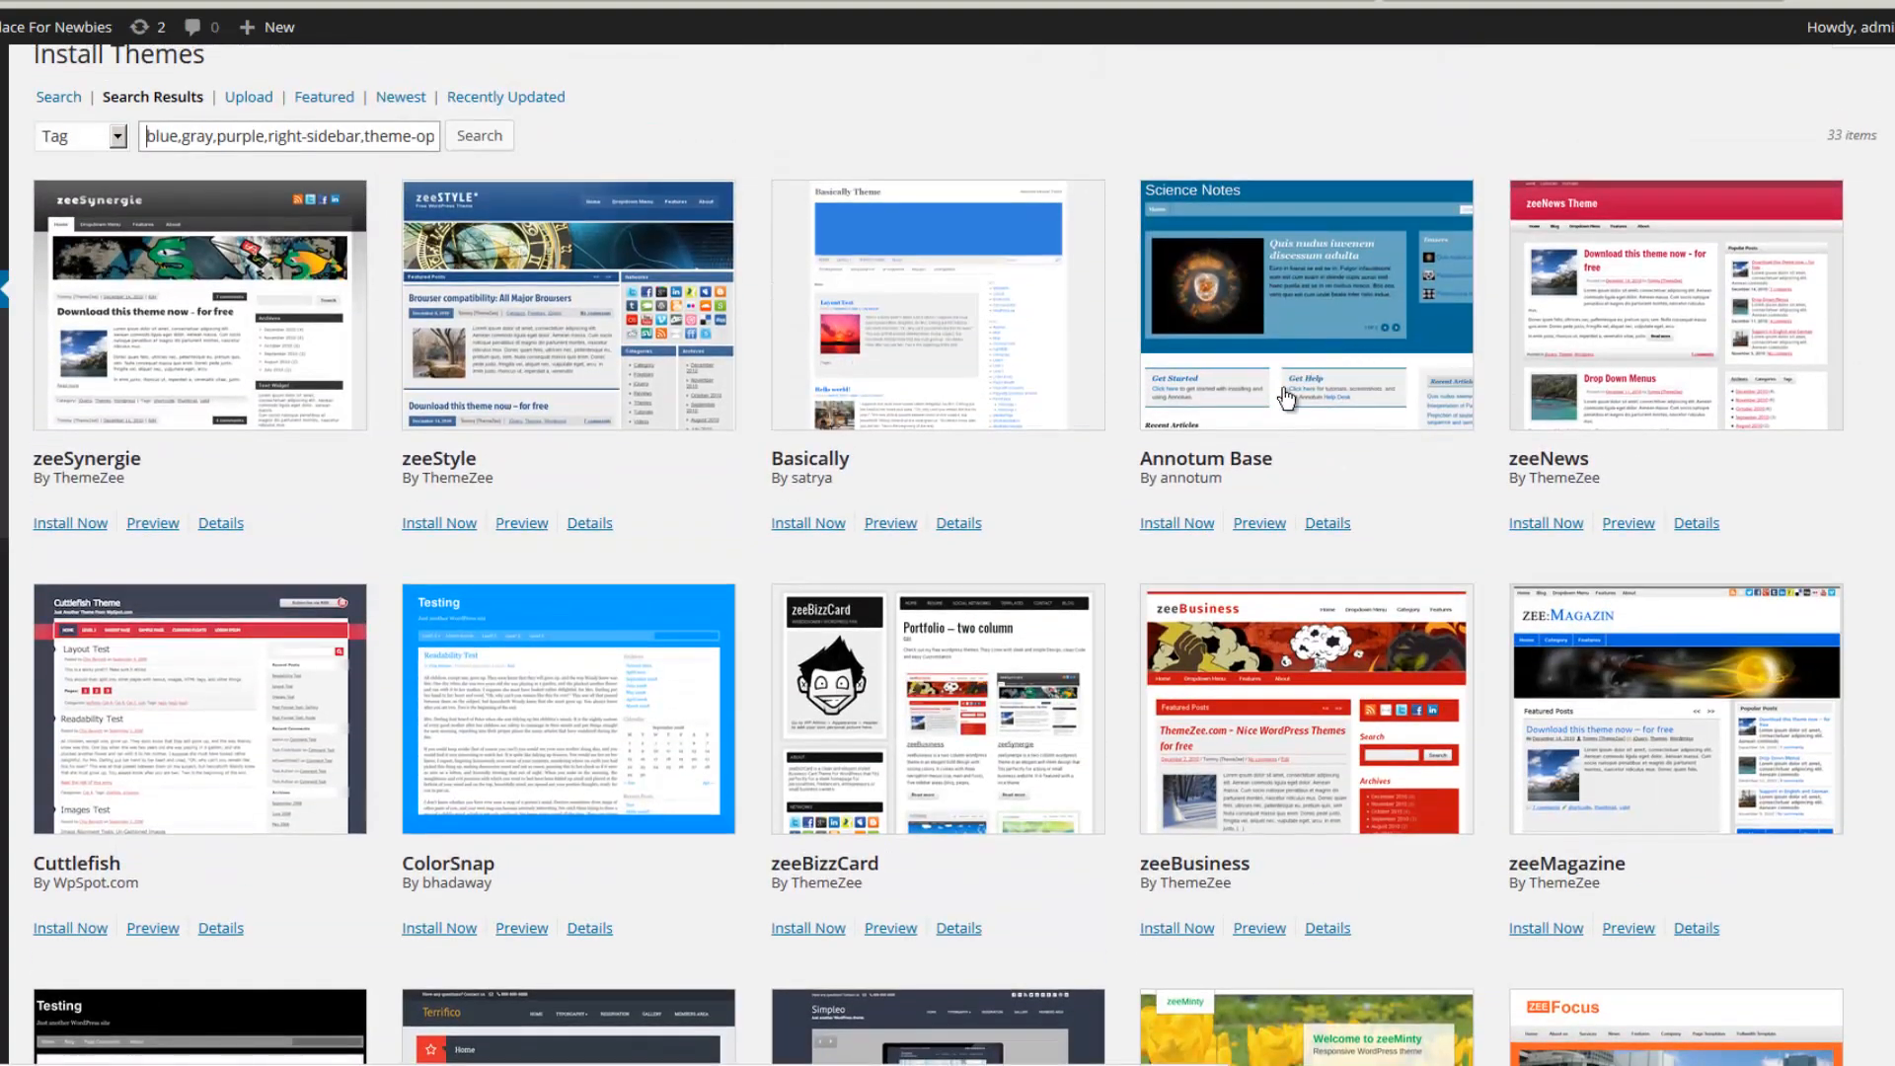
left_click(1255, 524)
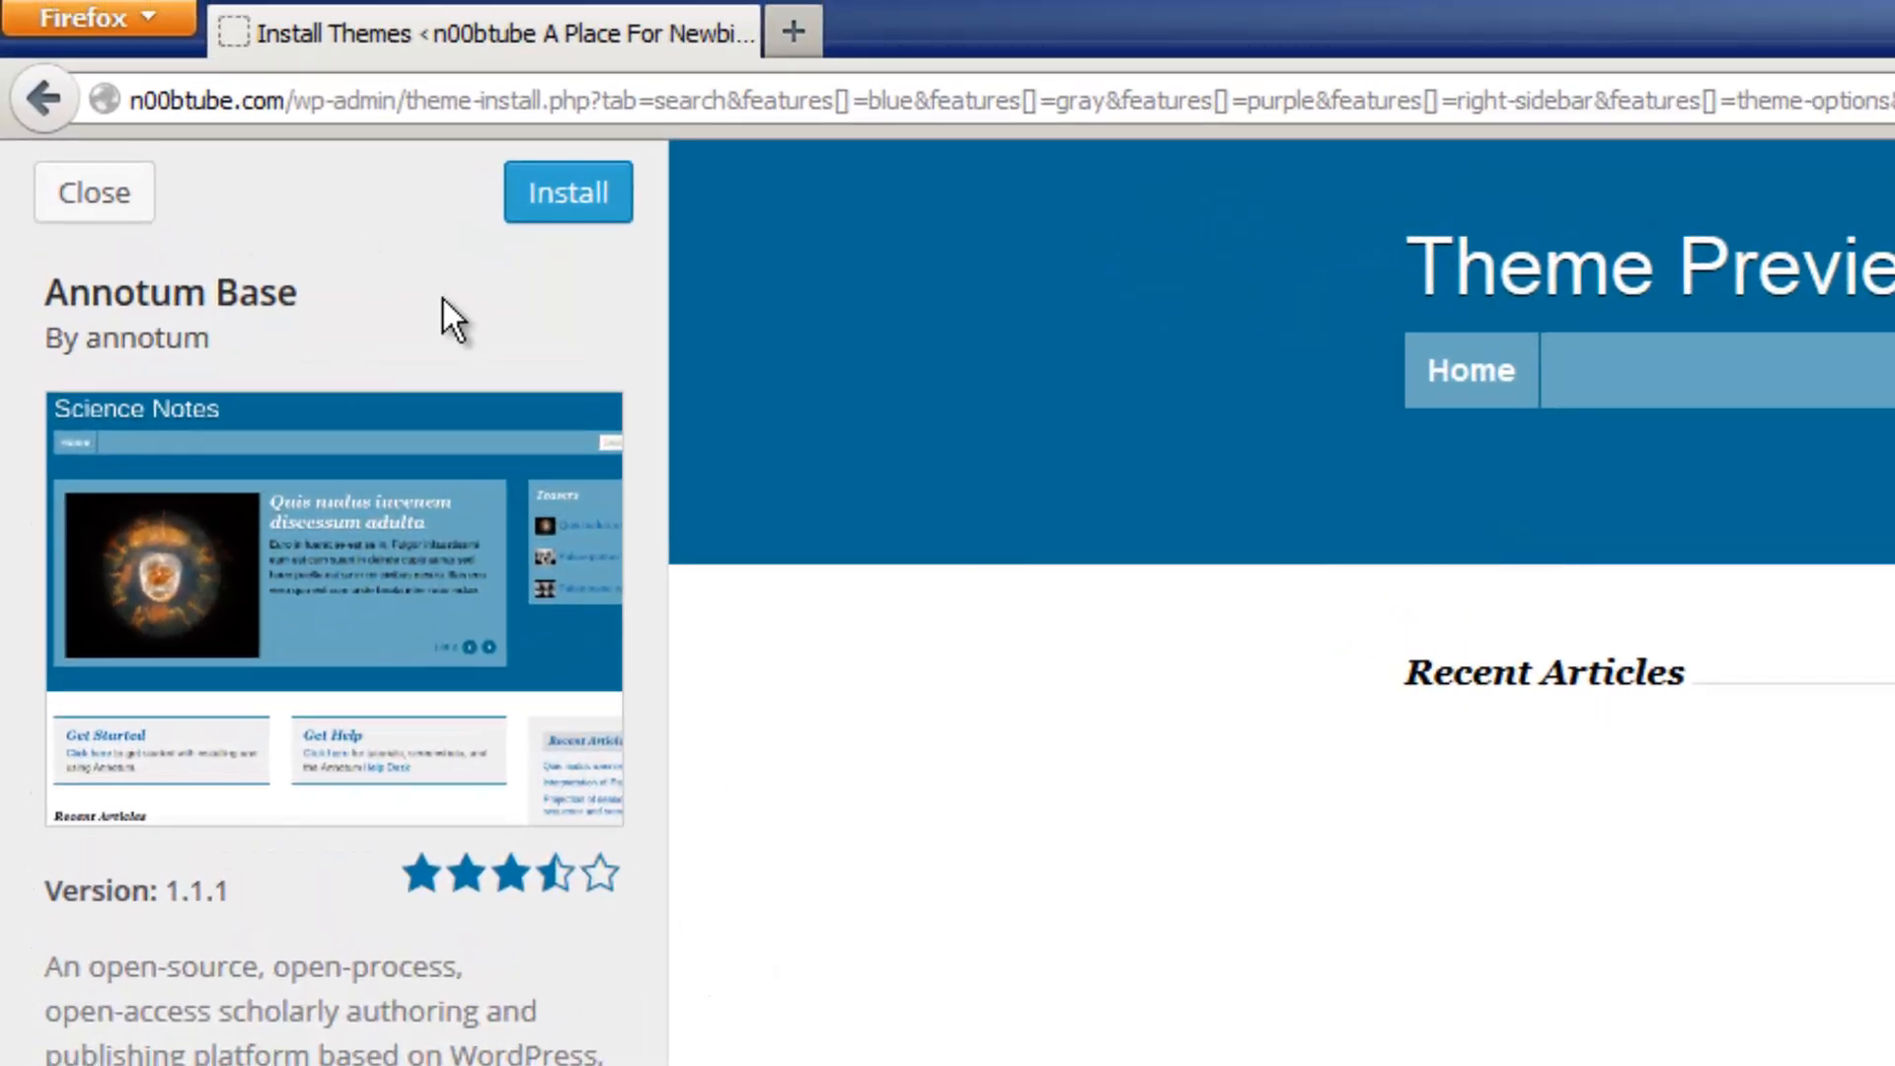
left_click(95, 200)
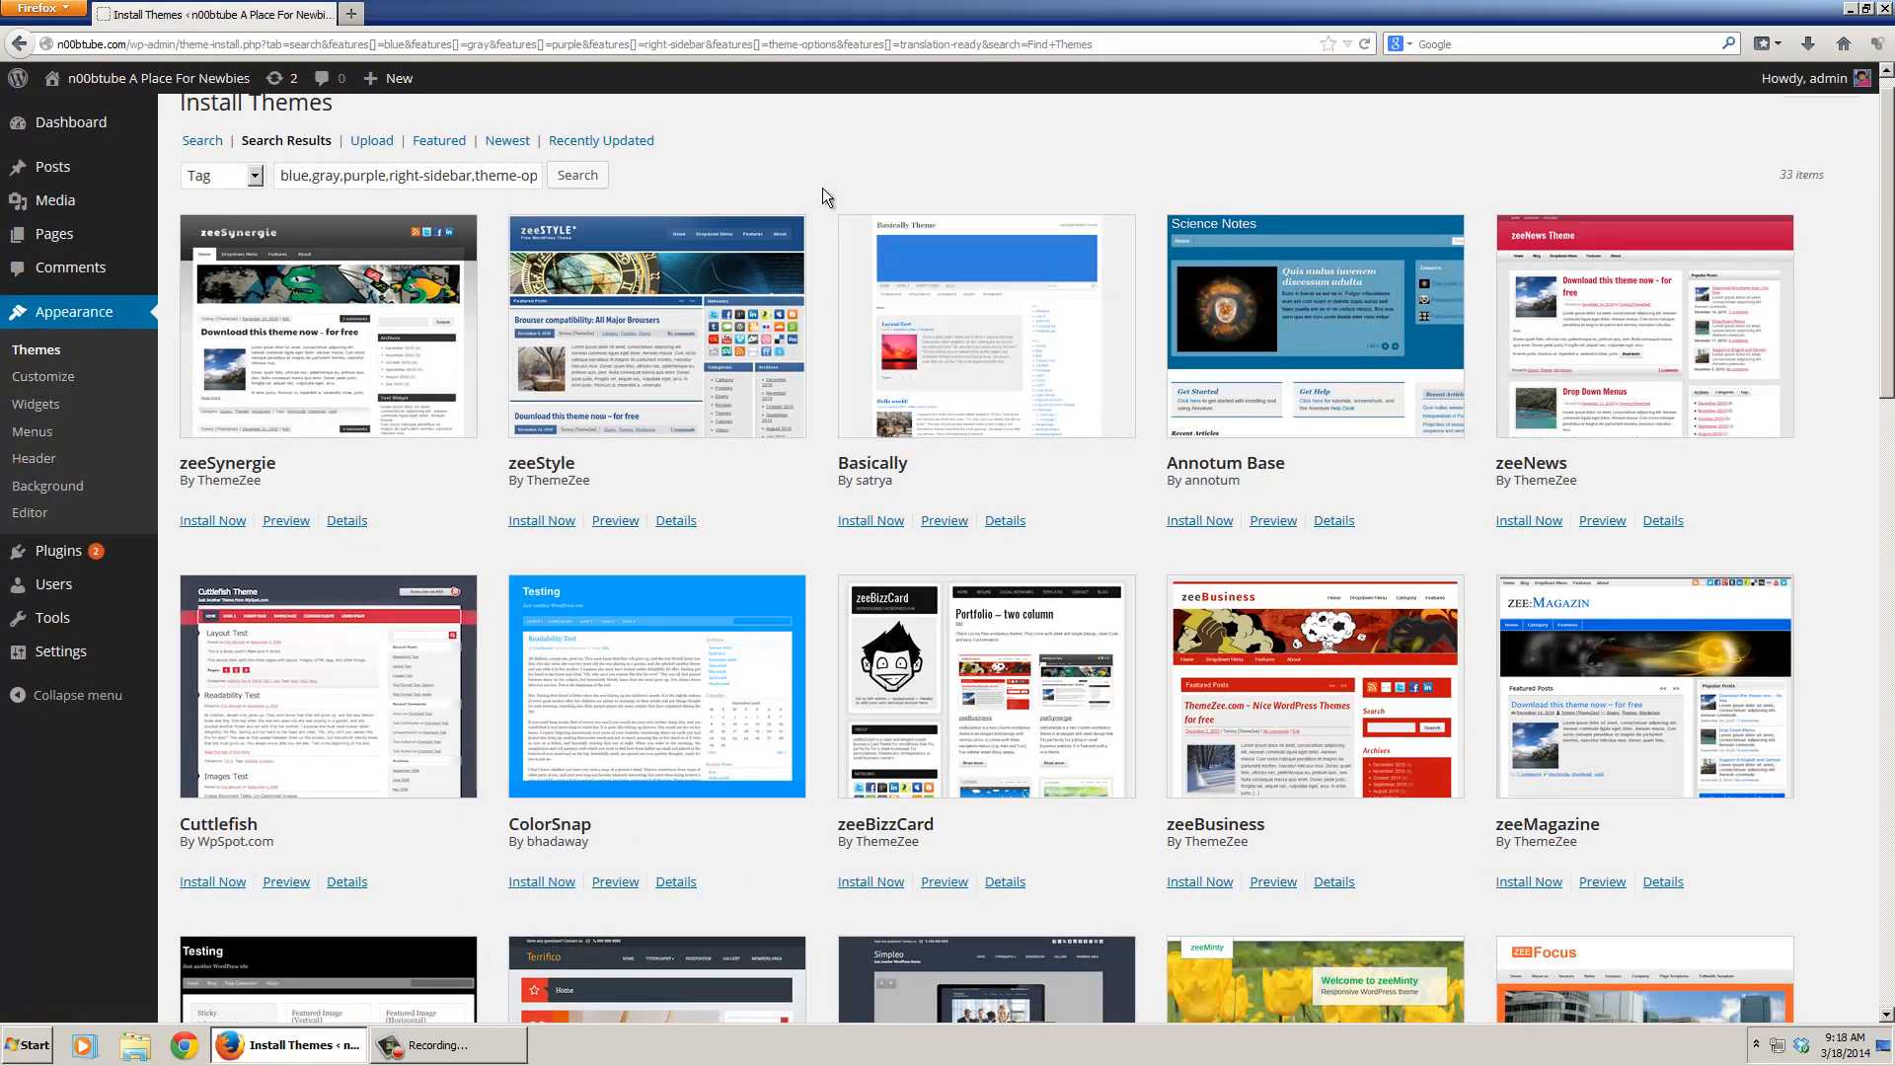
- Preview the zeeBizzCard theme, look through its sample page, and return to the feature filter
scroll(821, 188, "down", 3)
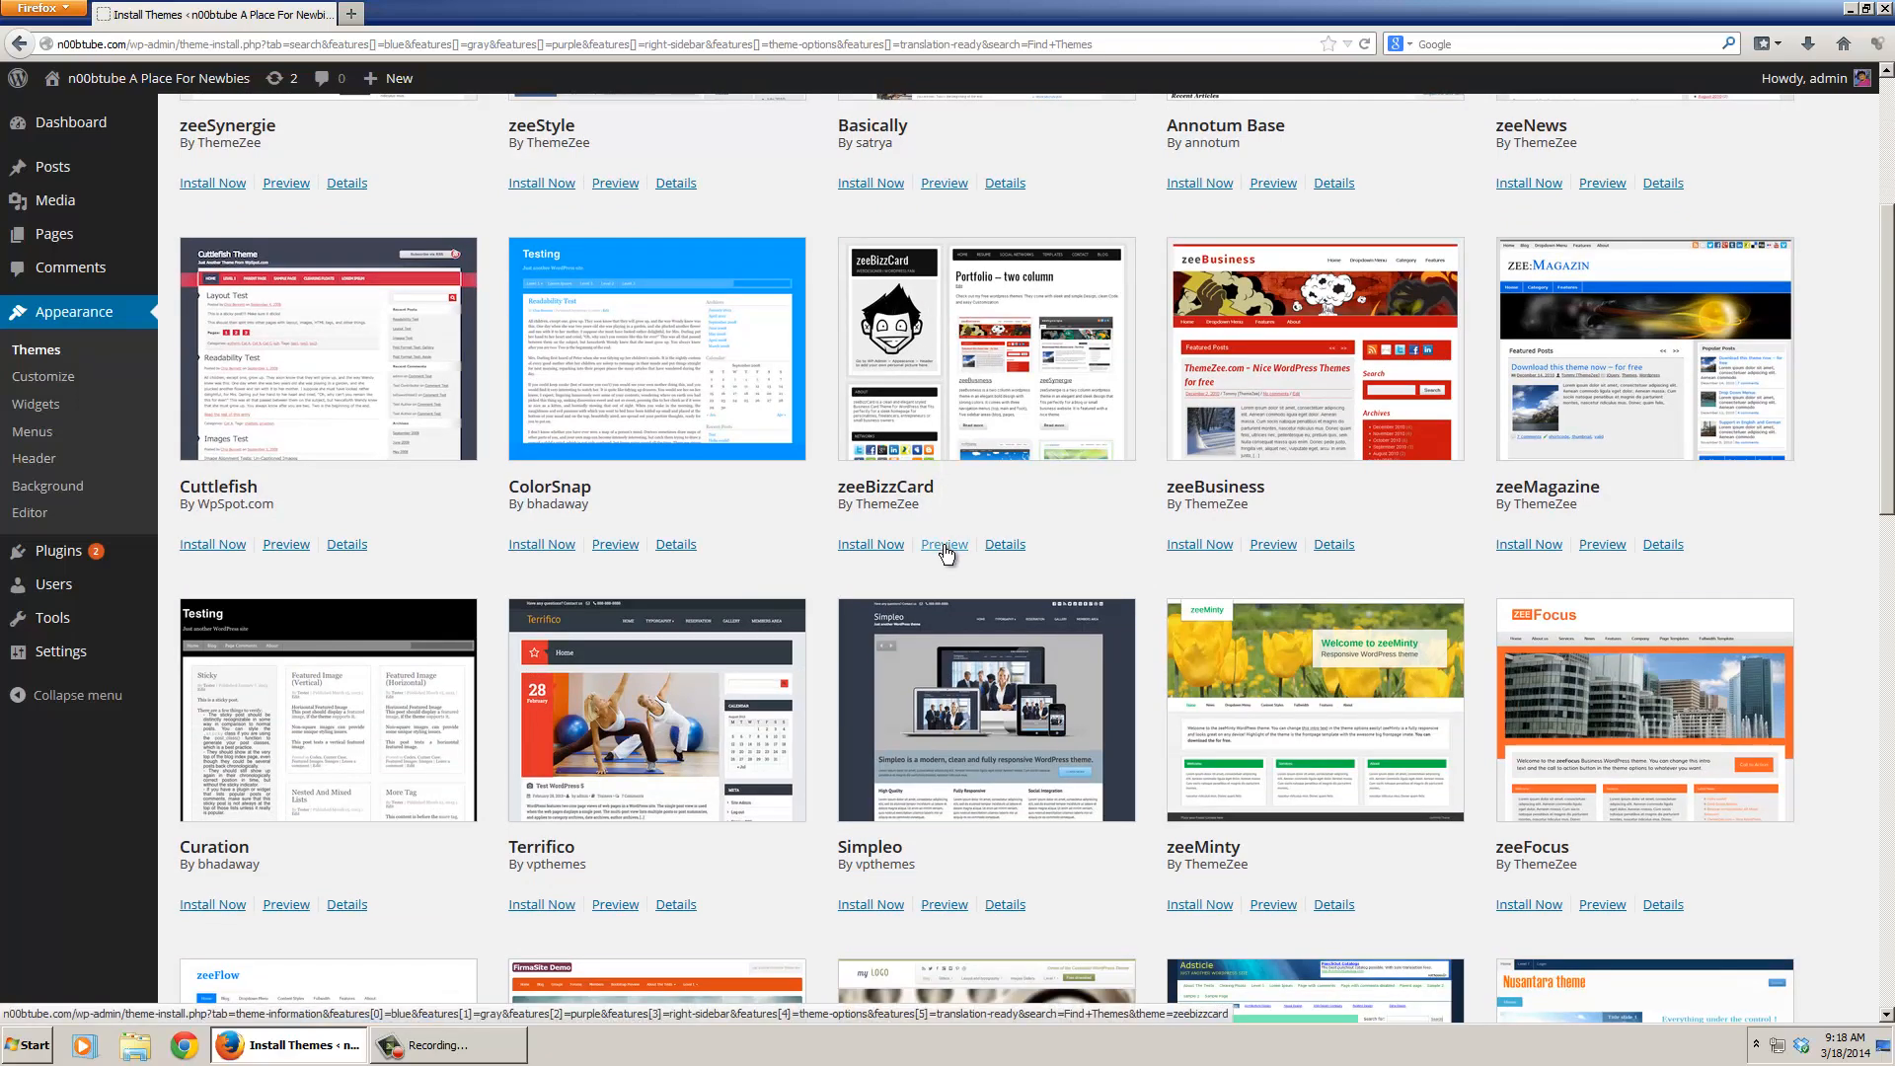
left_click(945, 546)
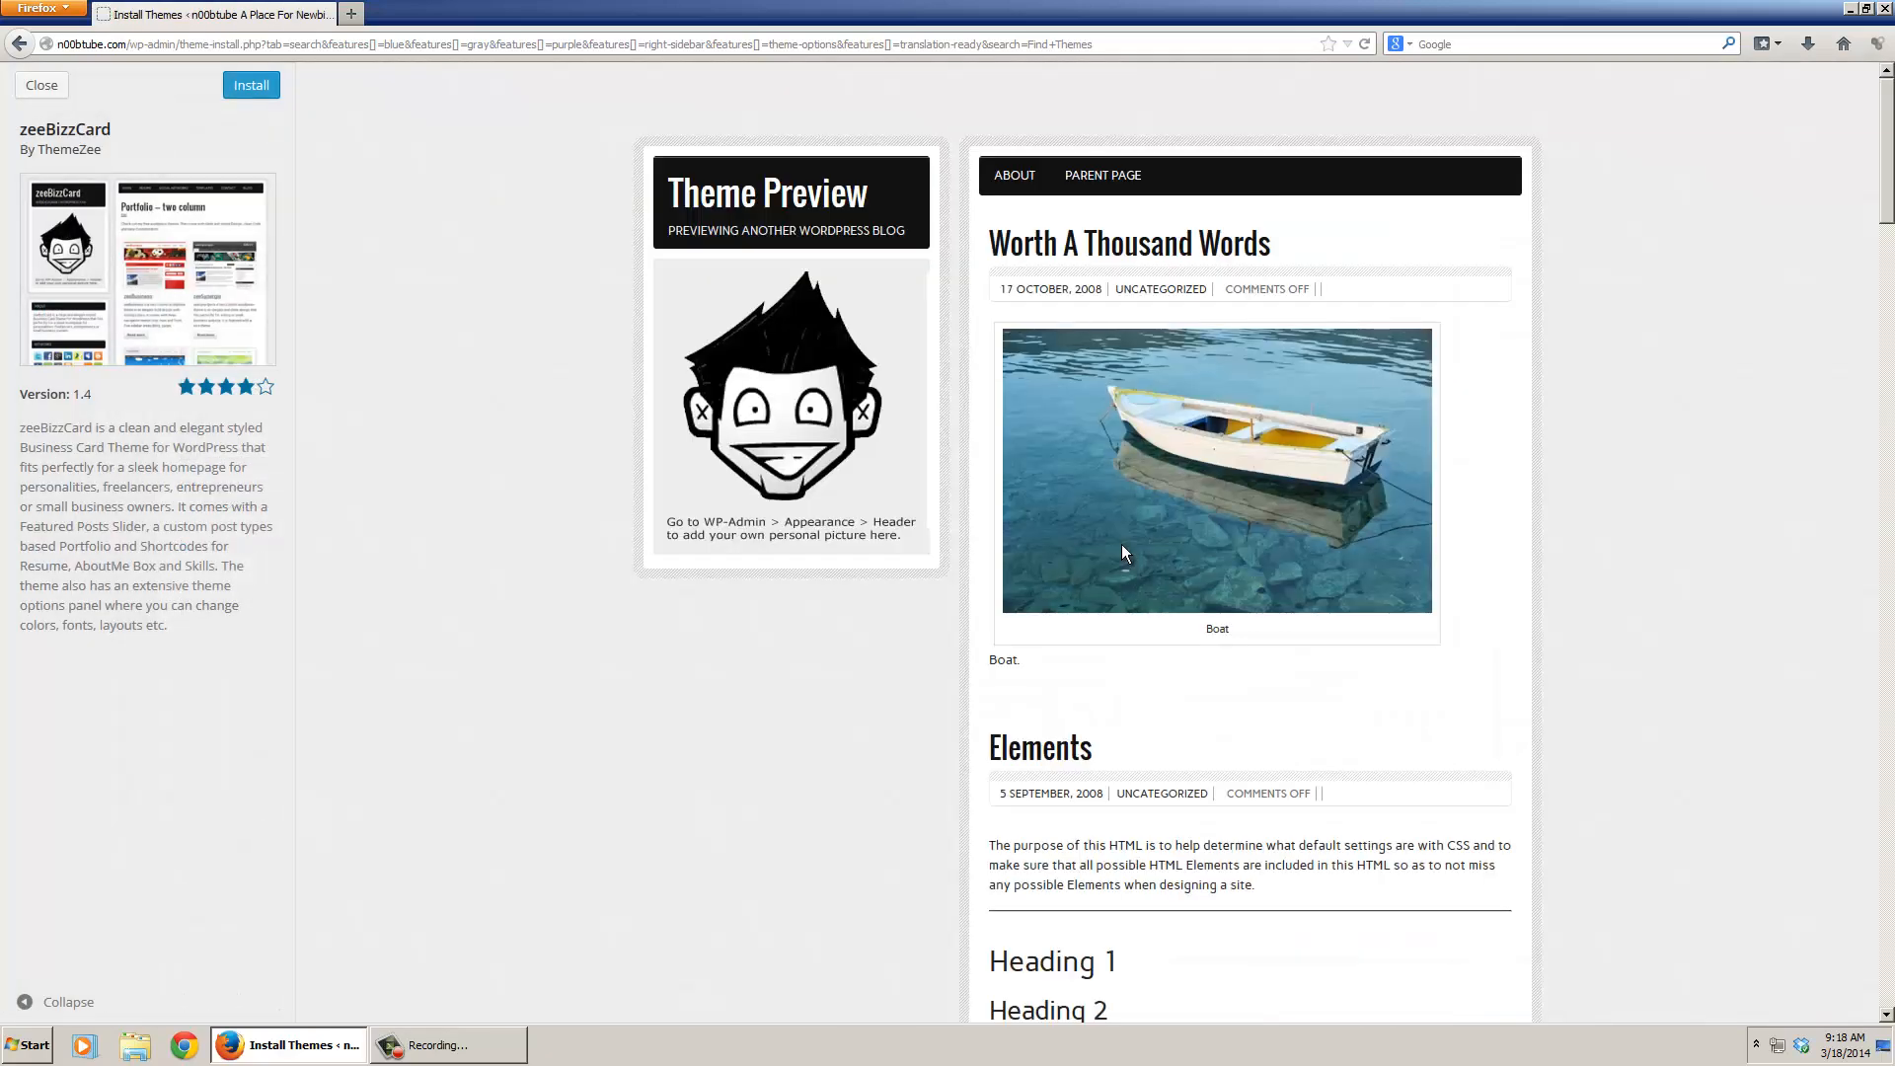
scroll(1121, 543, "down", 8)
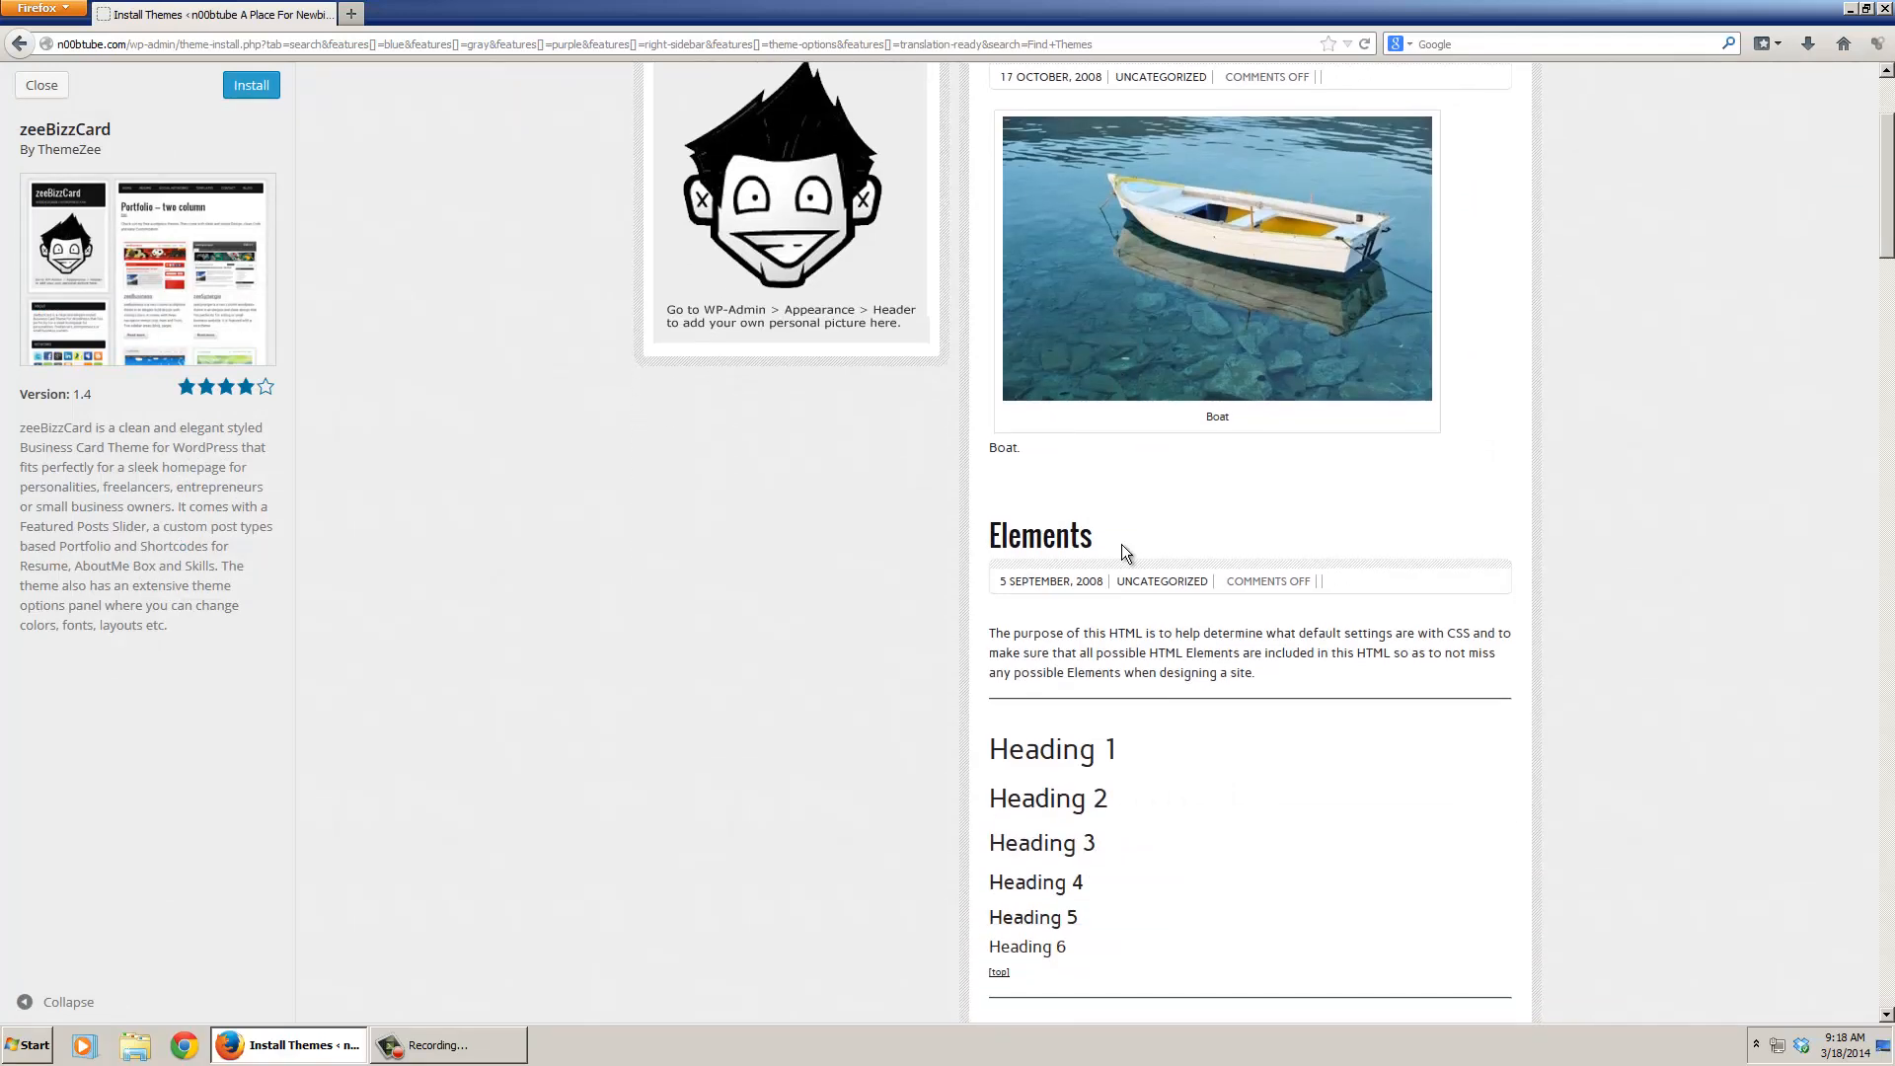
scroll(1123, 545, "down", 10)
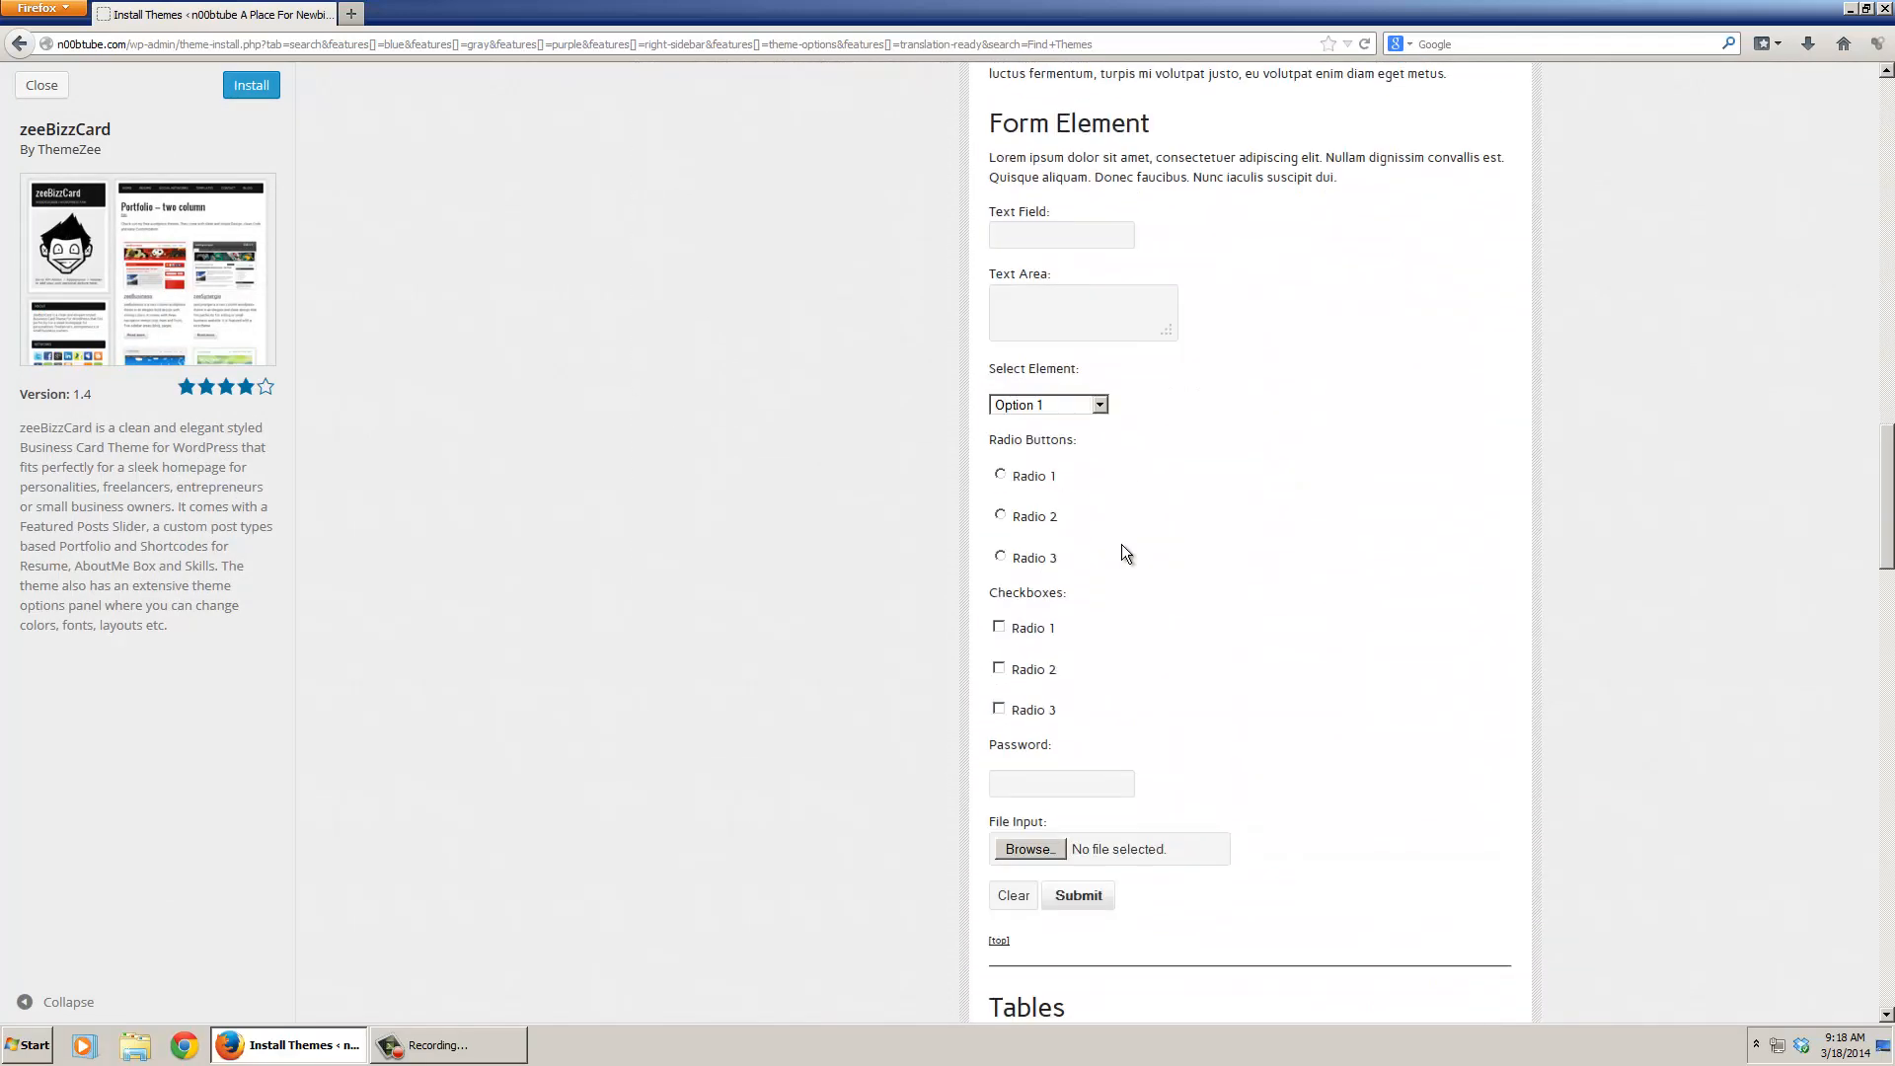
scroll(1123, 546, "down", 7)
scroll(1121, 542, "up", 20)
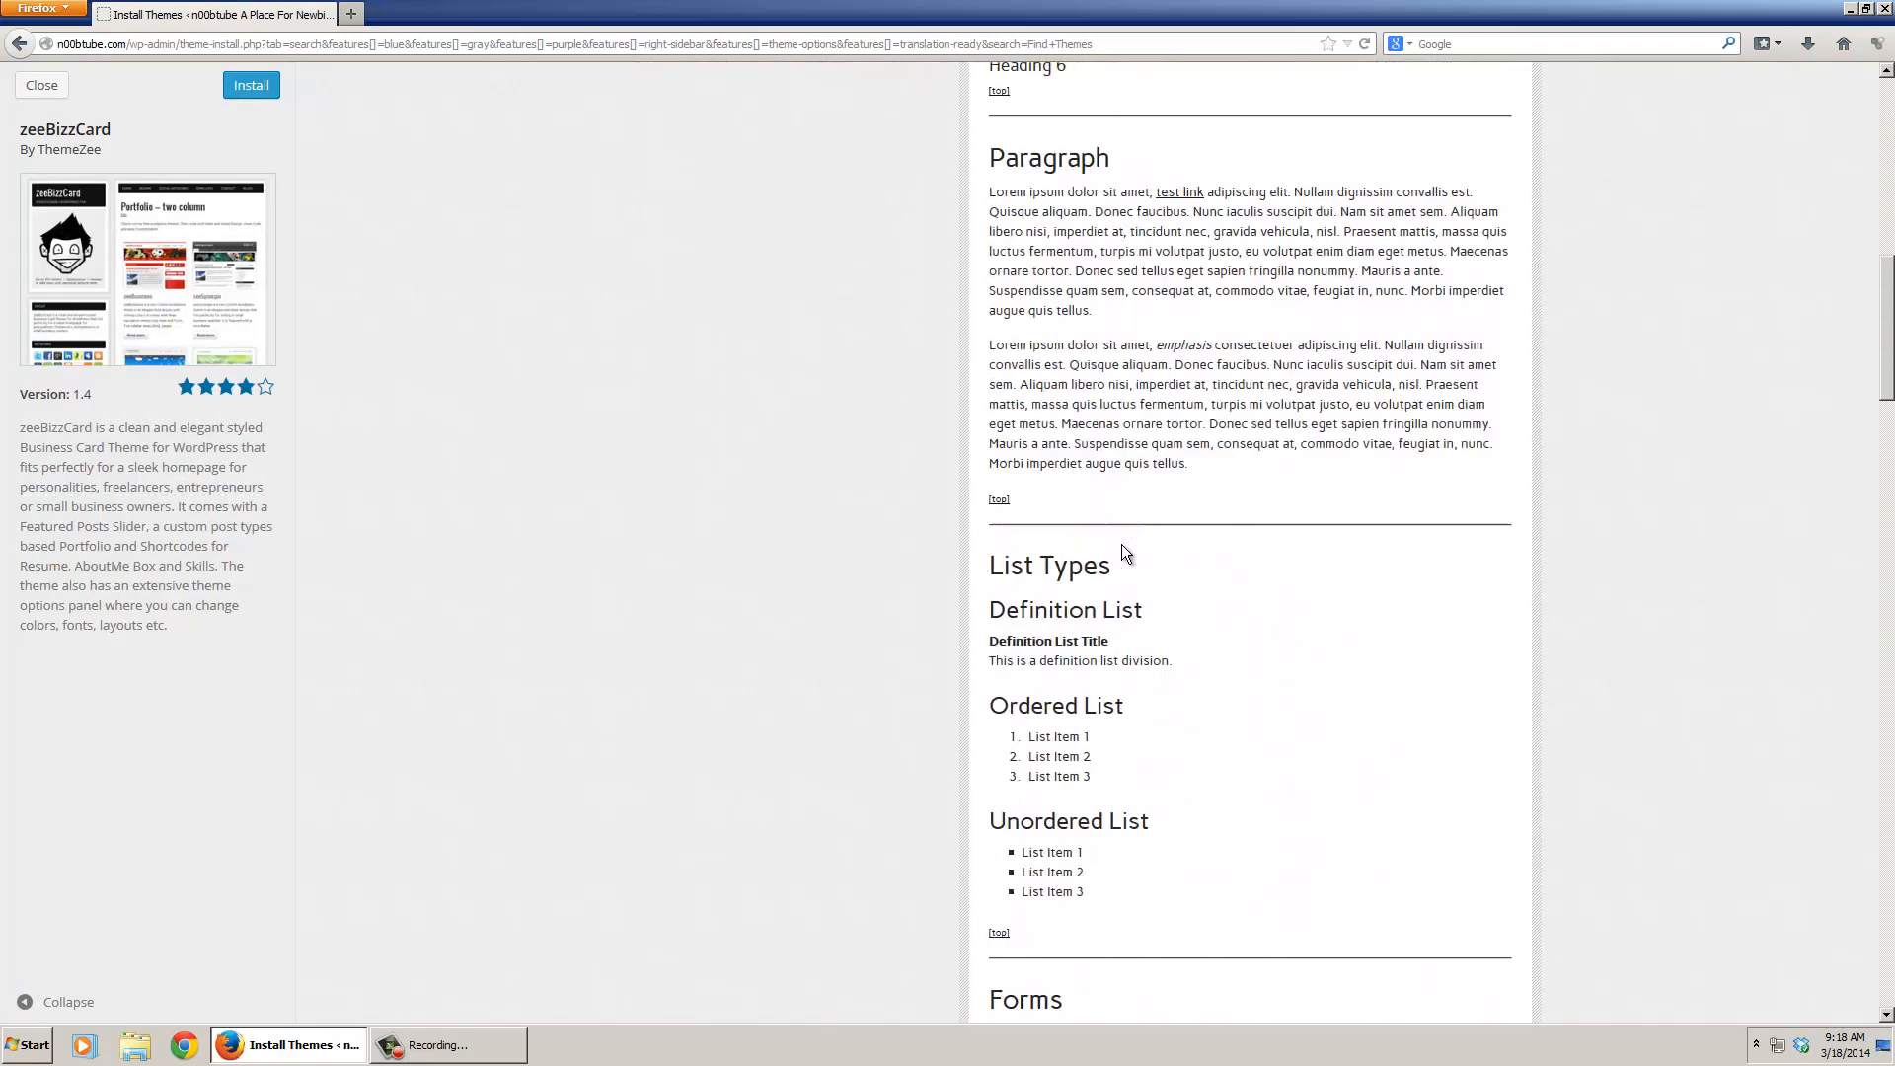
left_click(19, 44)
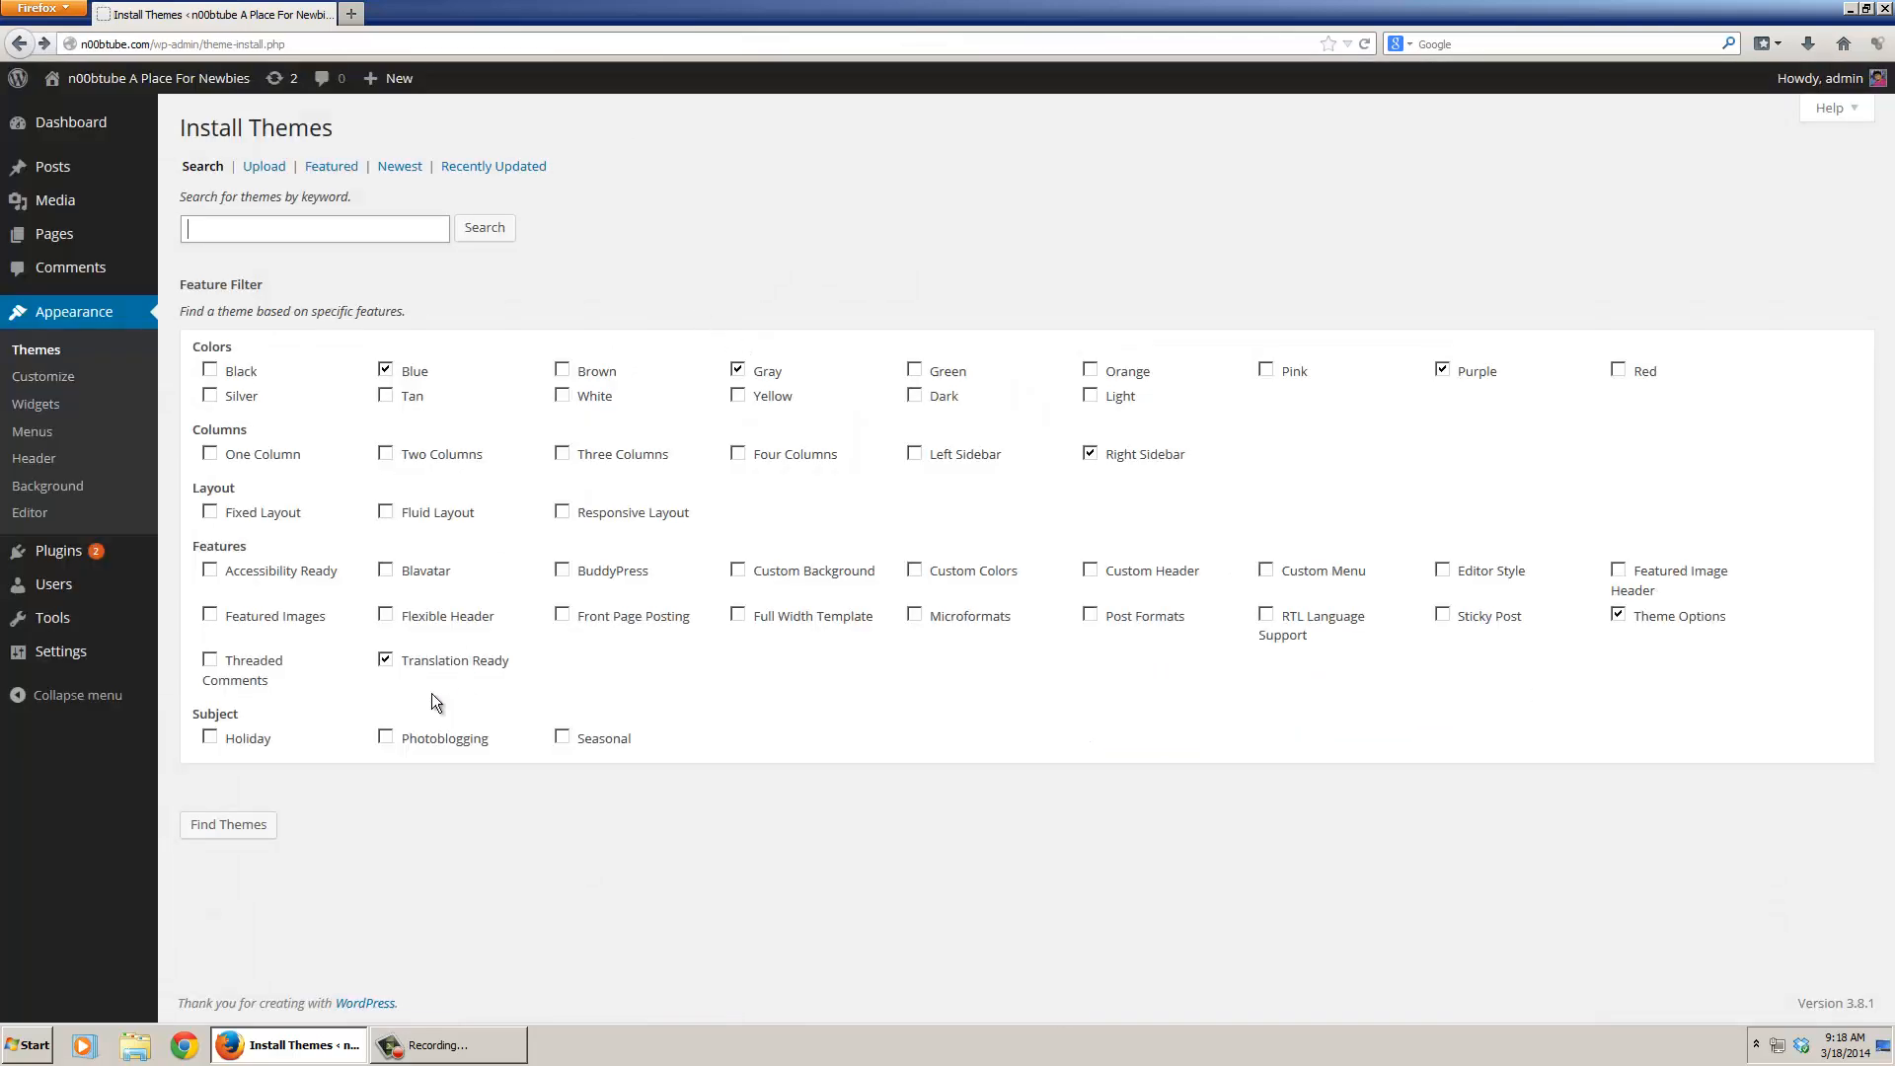
- Clear the Blue, Translation Ready and Right Sidebar options in the feature filter
left_click(385, 369)
left_click(386, 662)
left_click(1090, 455)
- Show the featured themes and preview the Sixteen theme
left_click(332, 168)
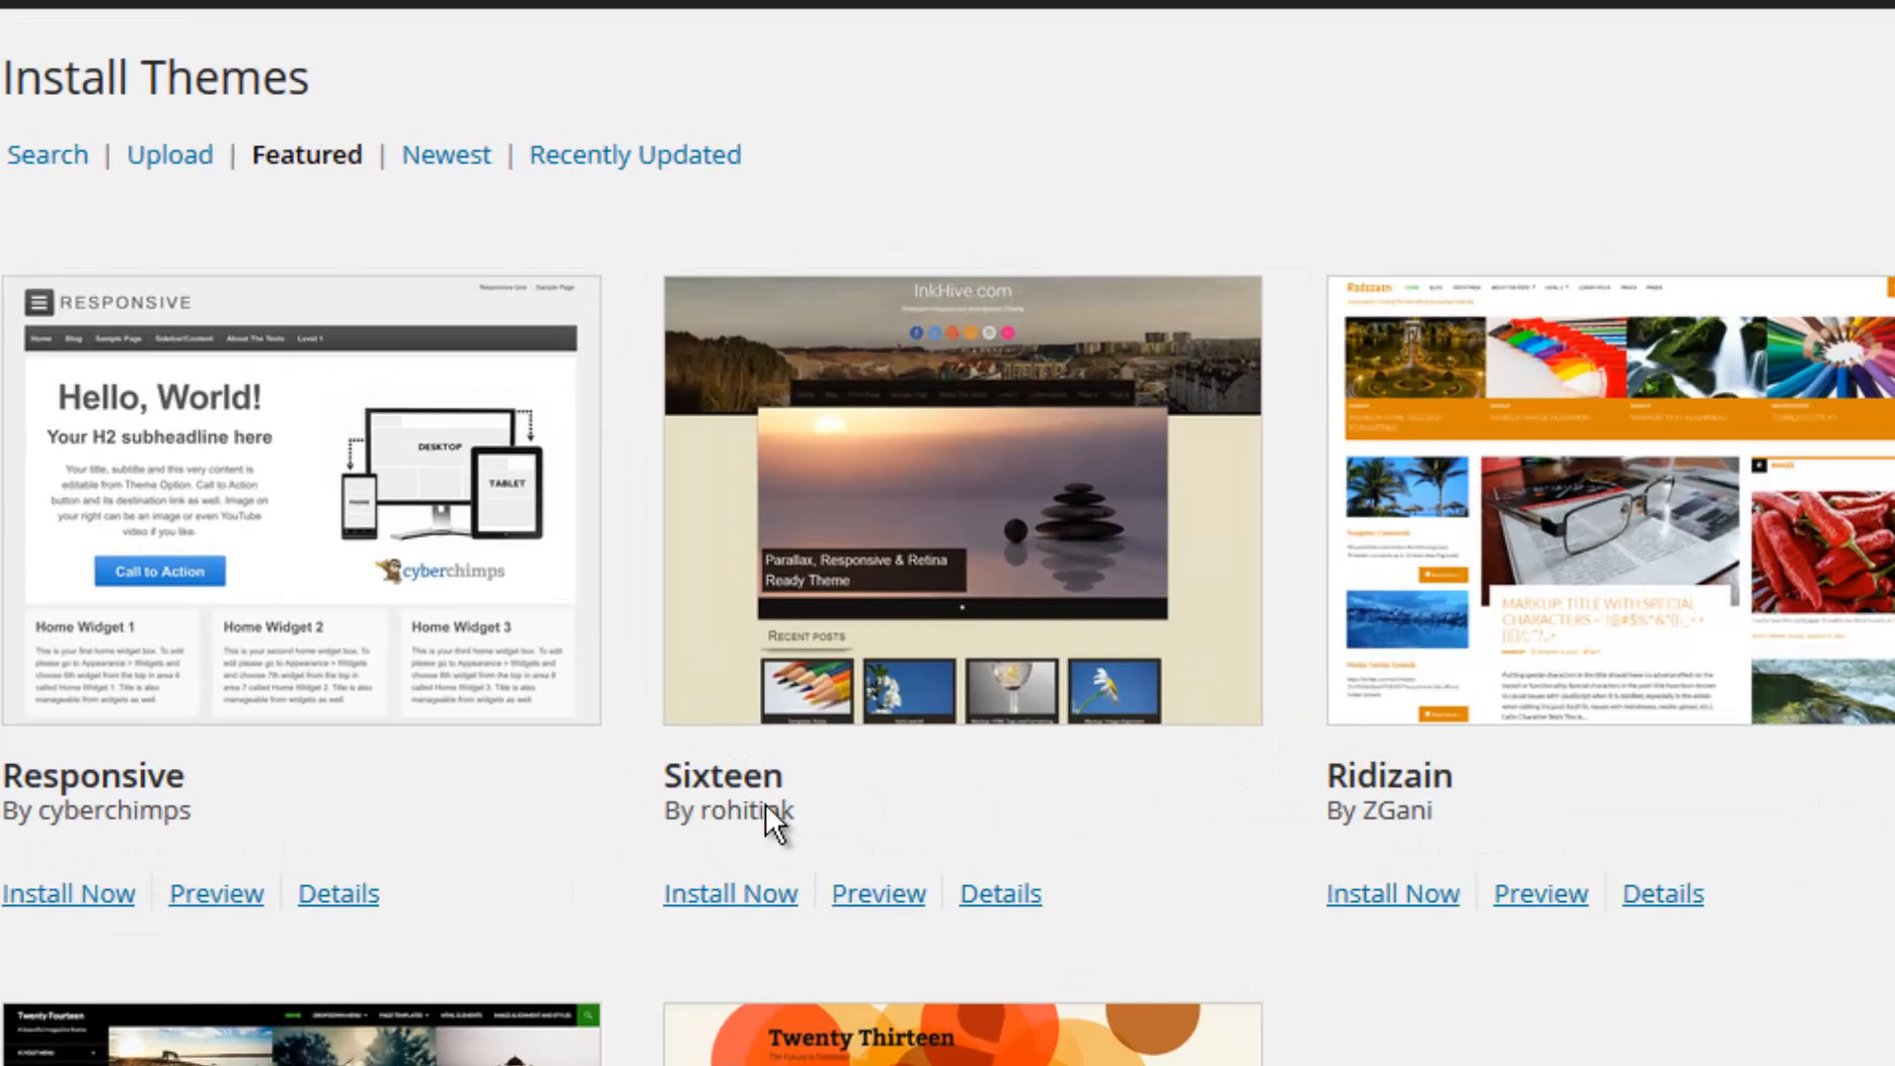
left_click(894, 898)
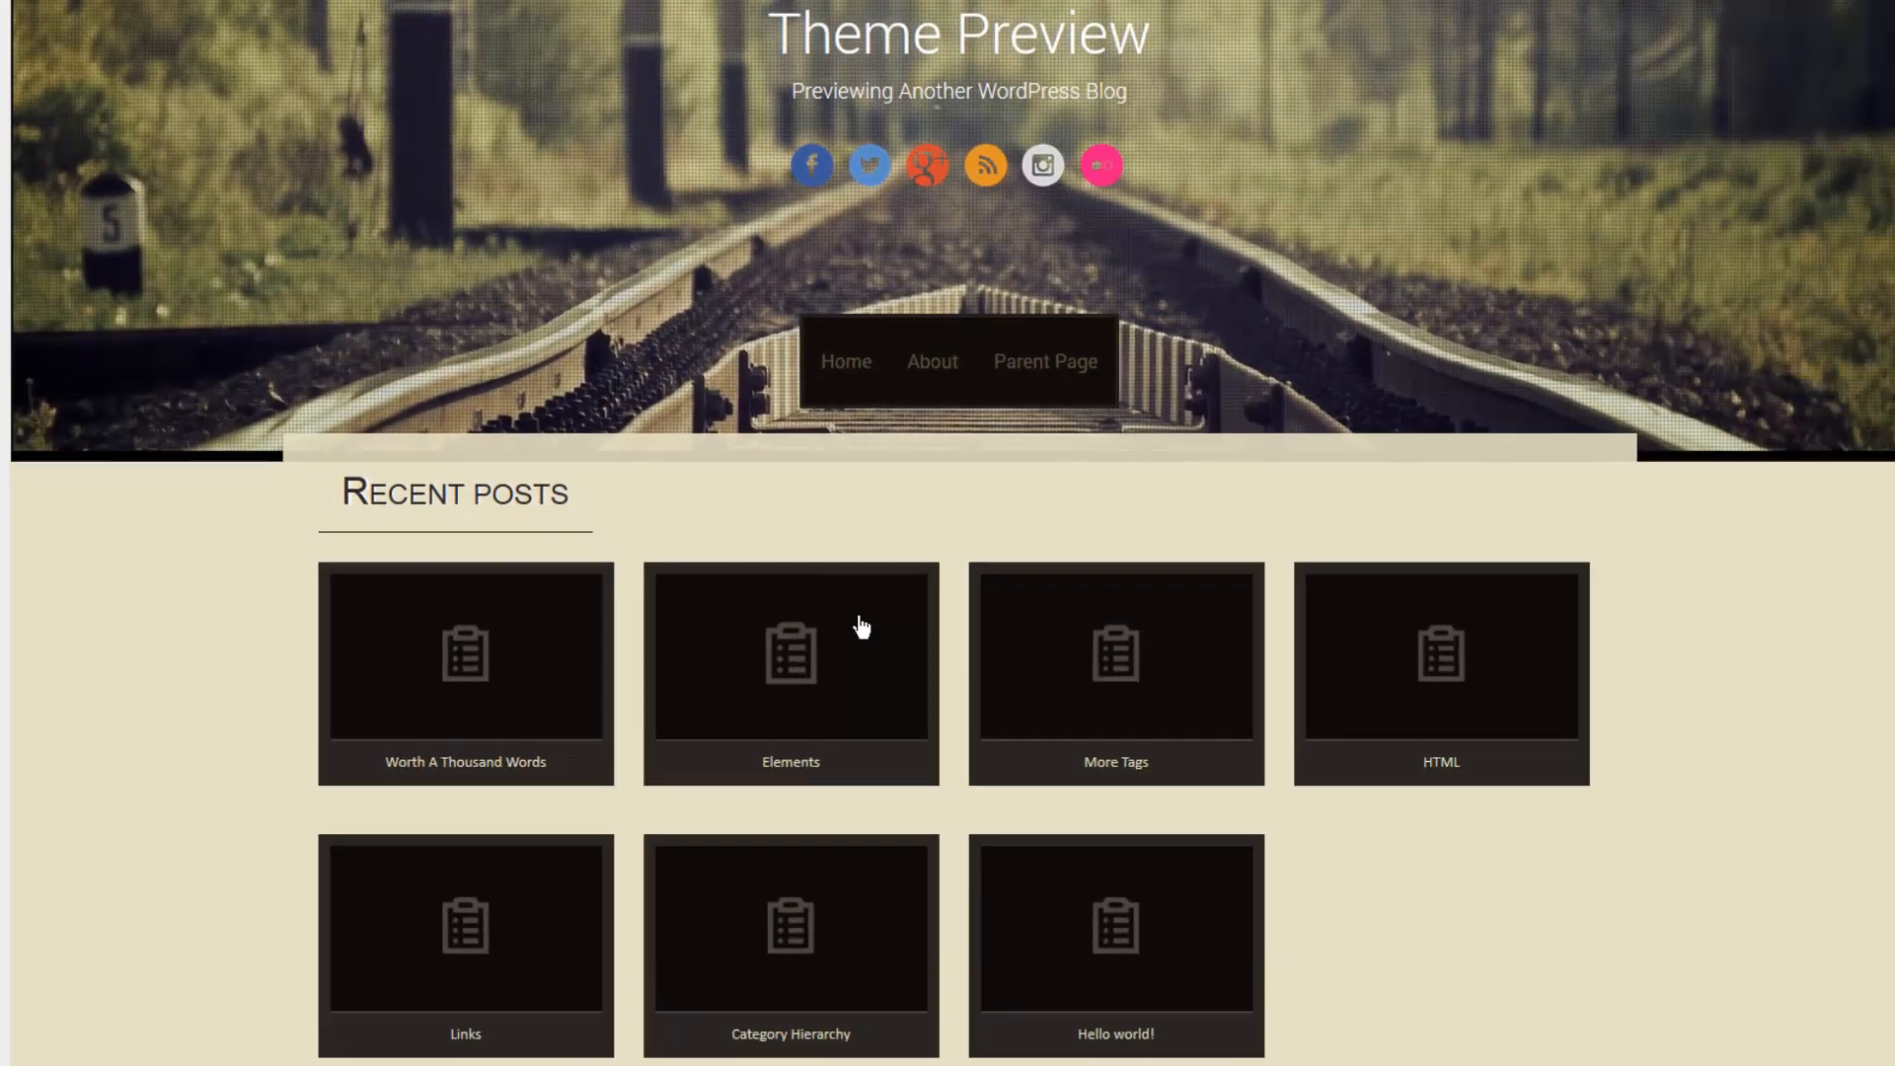
- Install the previewed Sixteen theme and return to the theme installer
scroll(862, 626, "down", 1)
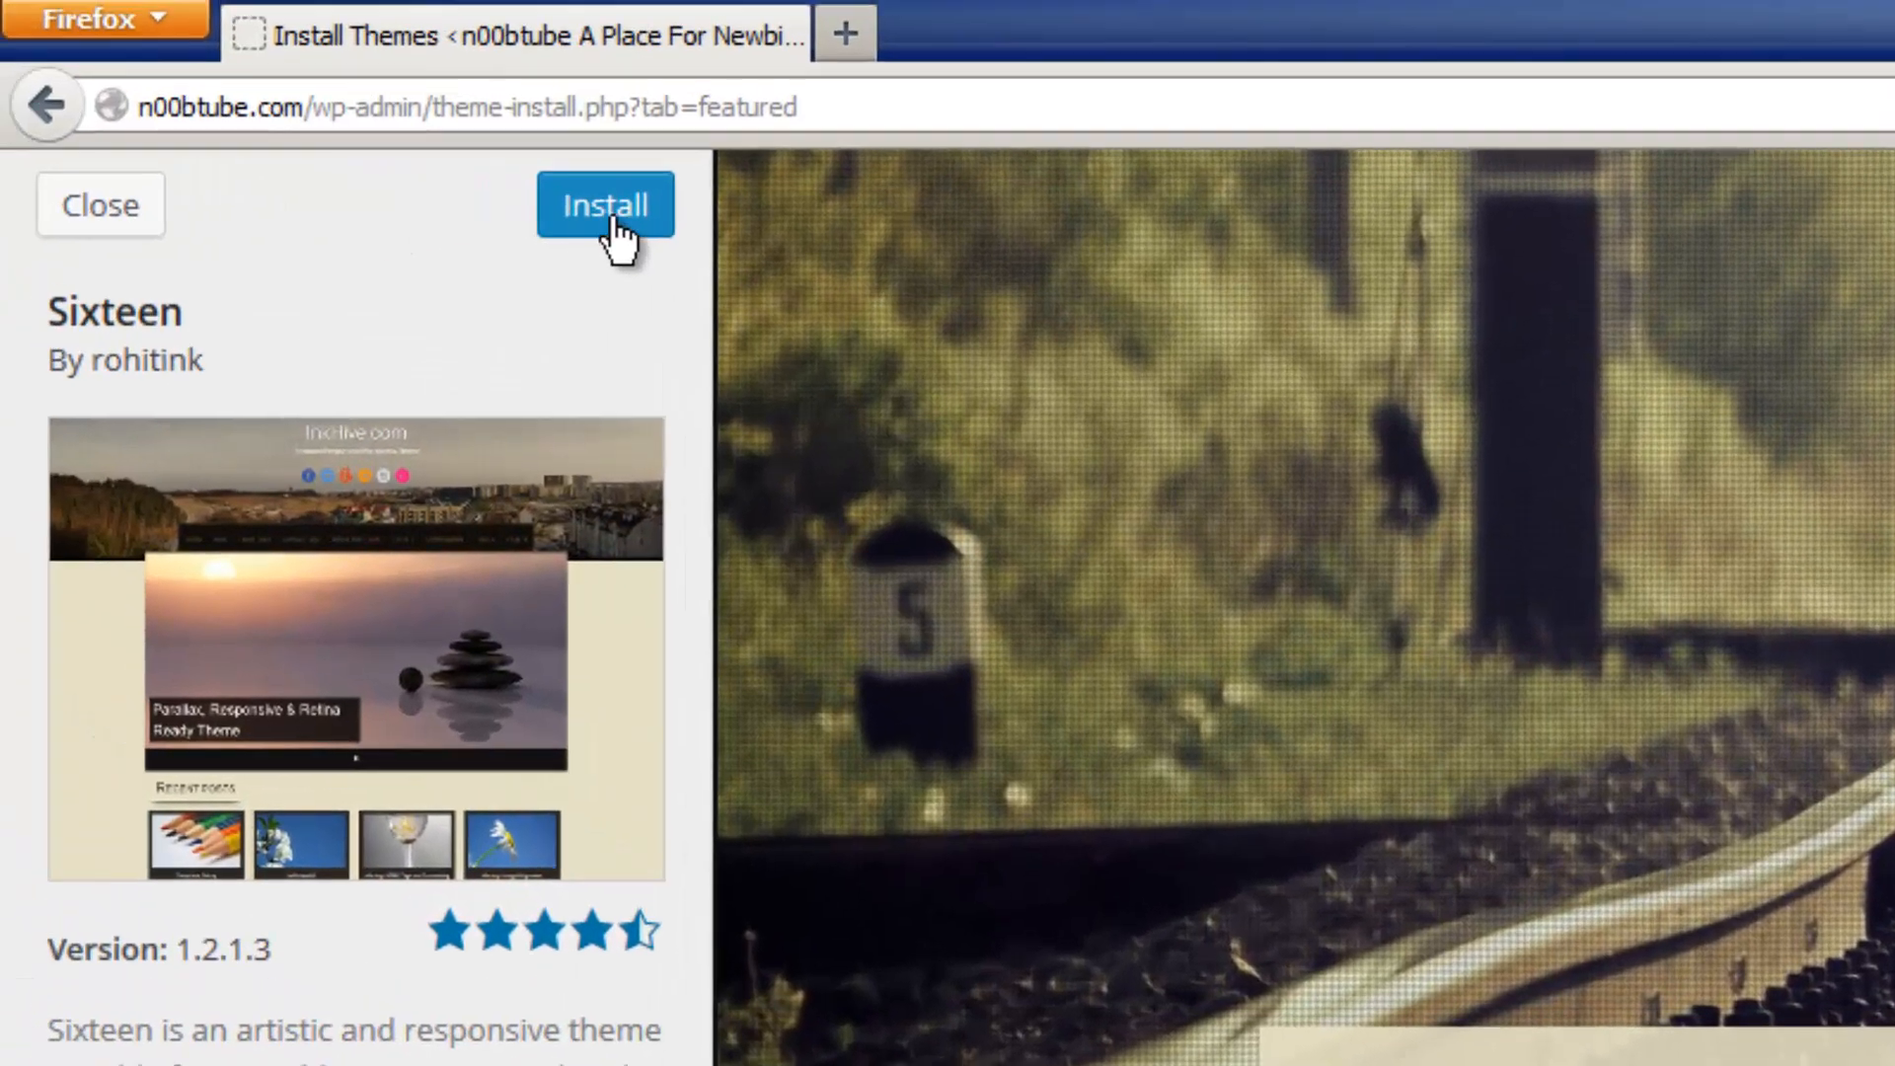
left_click(614, 225)
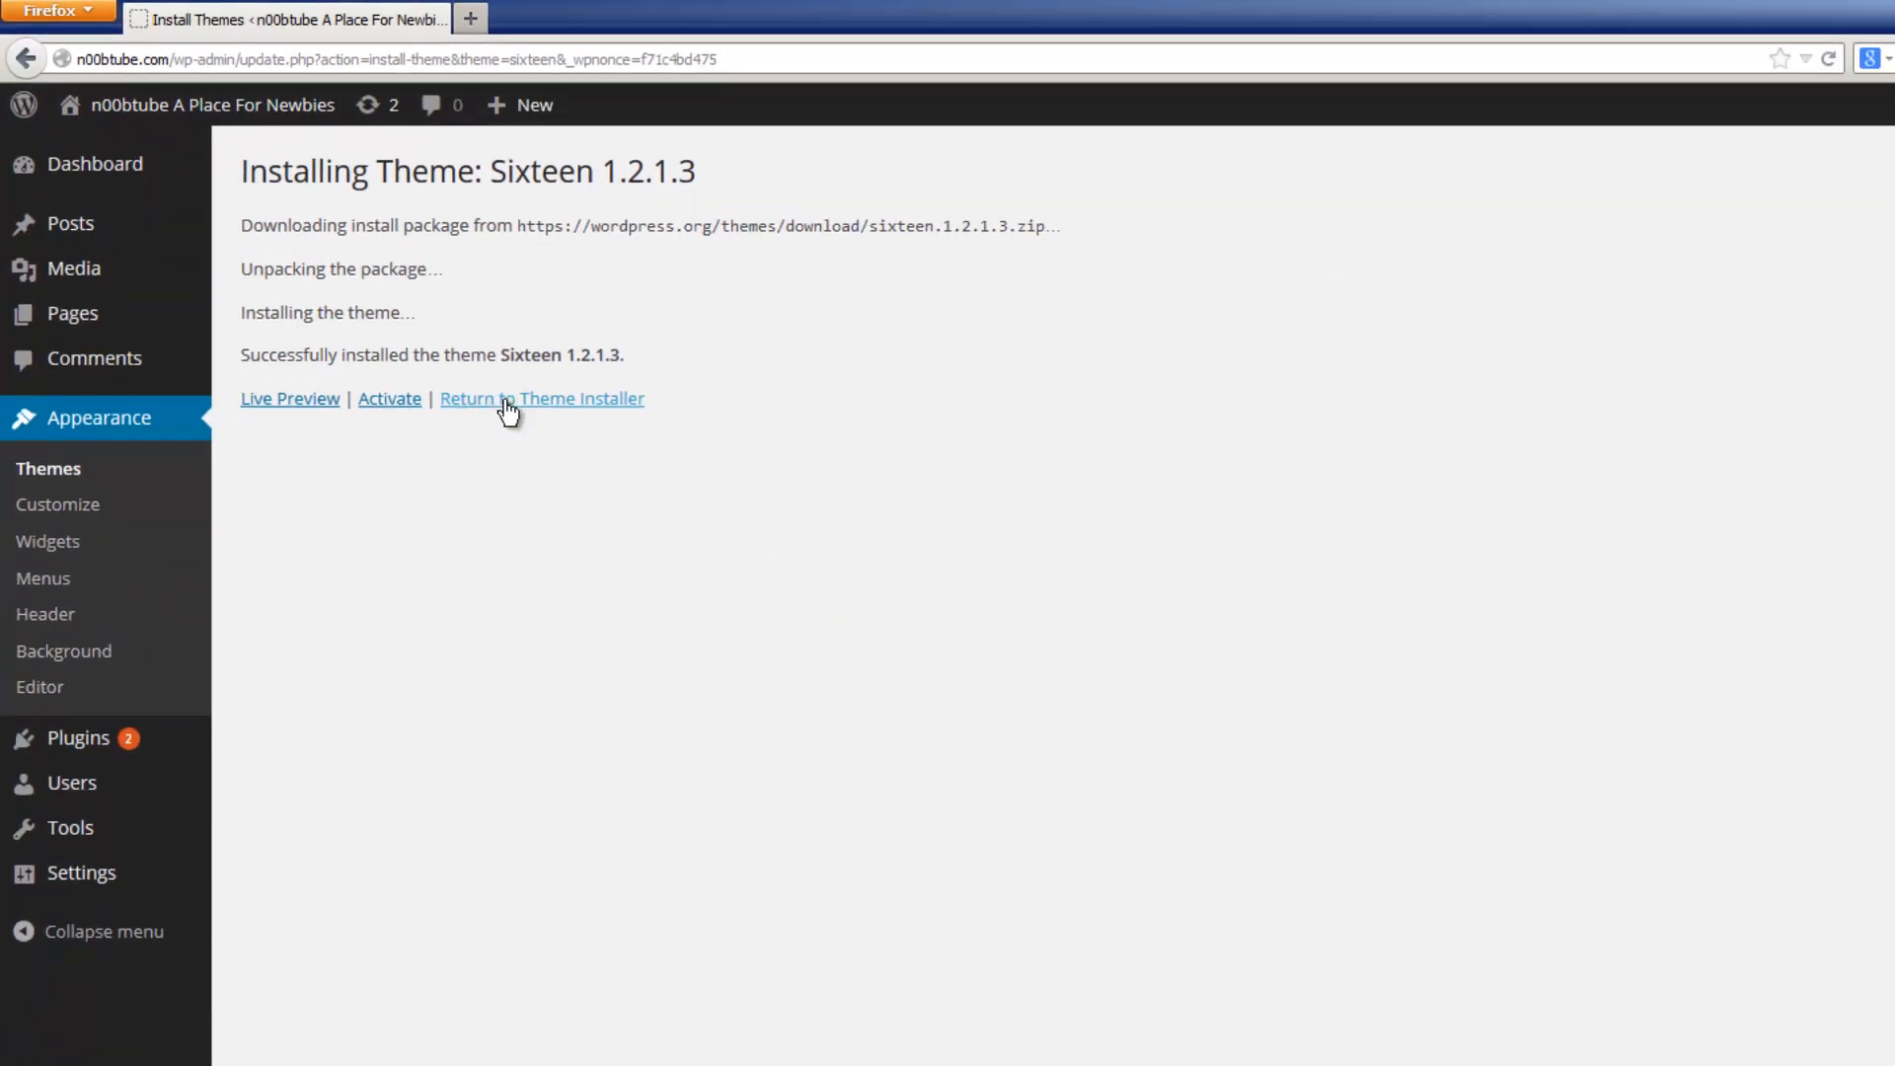
left_click(513, 399)
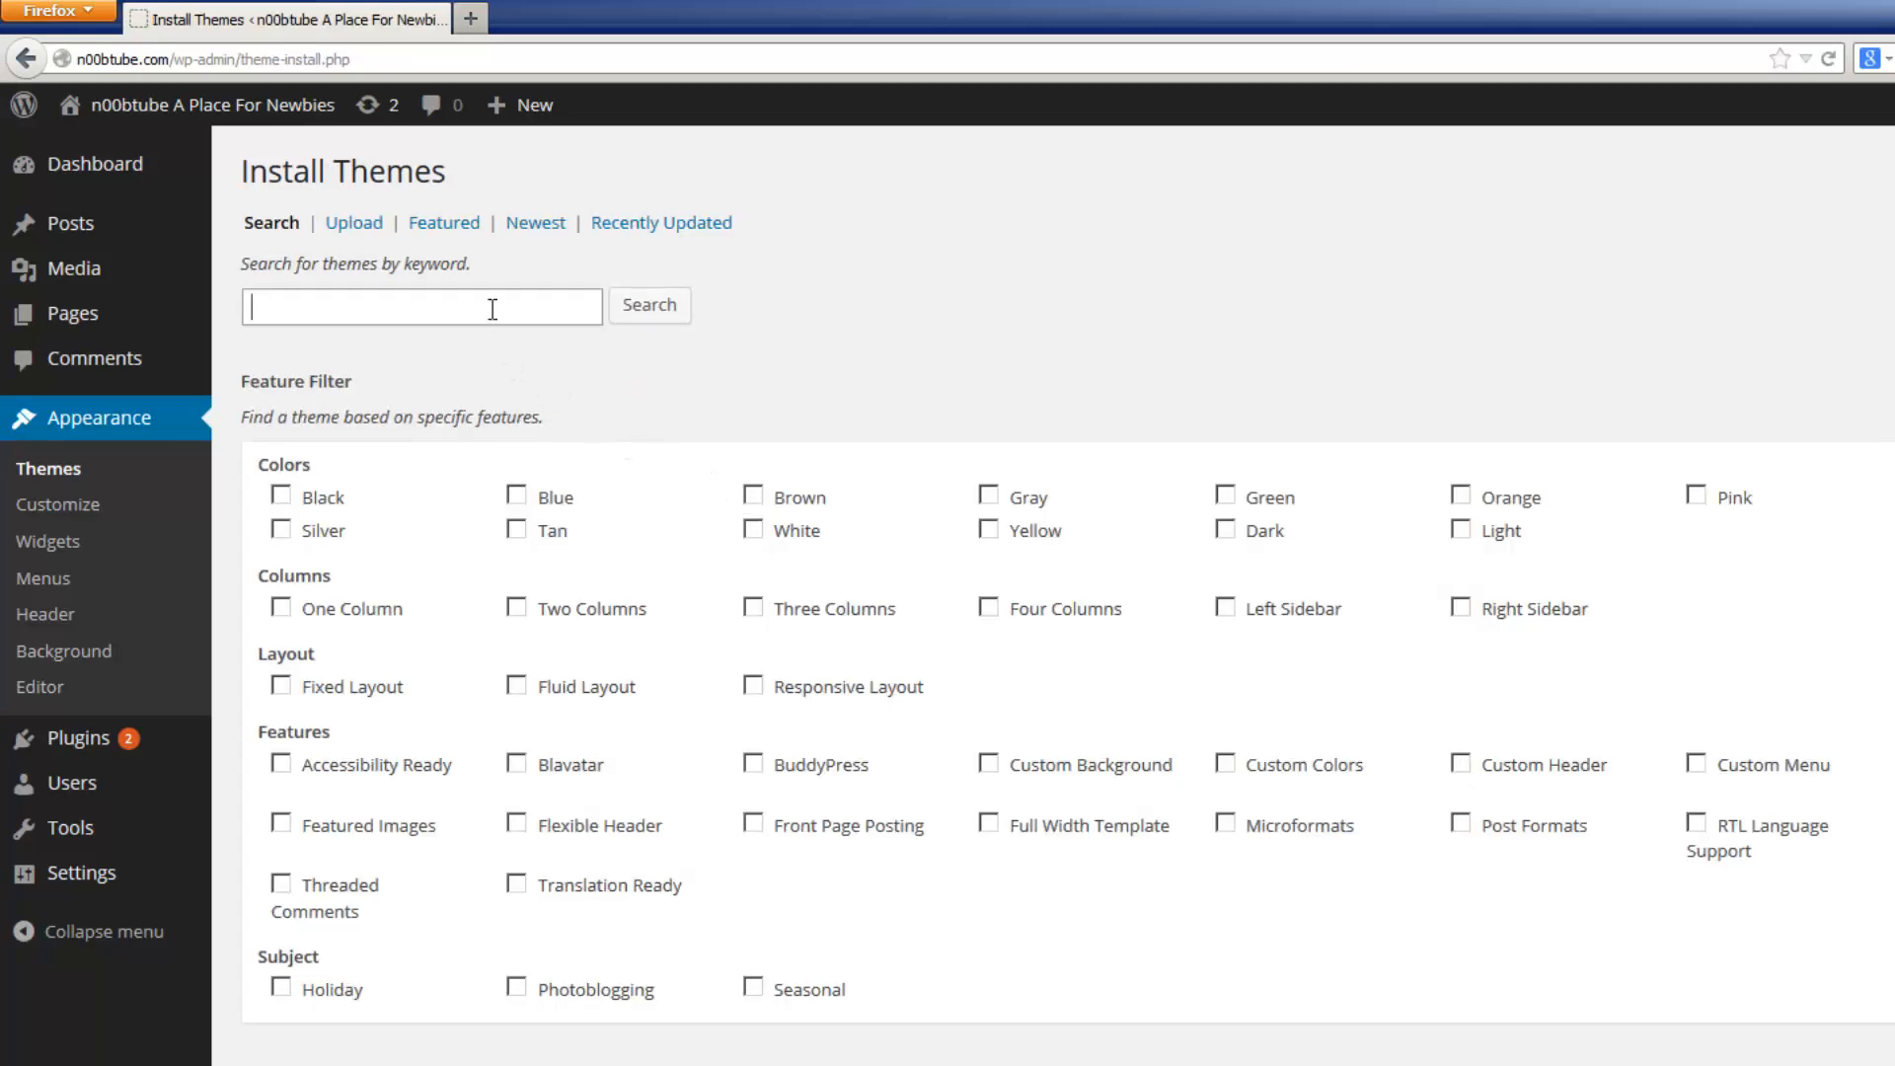
- Show the newest themes and browse through the listing
left_click(533, 225)
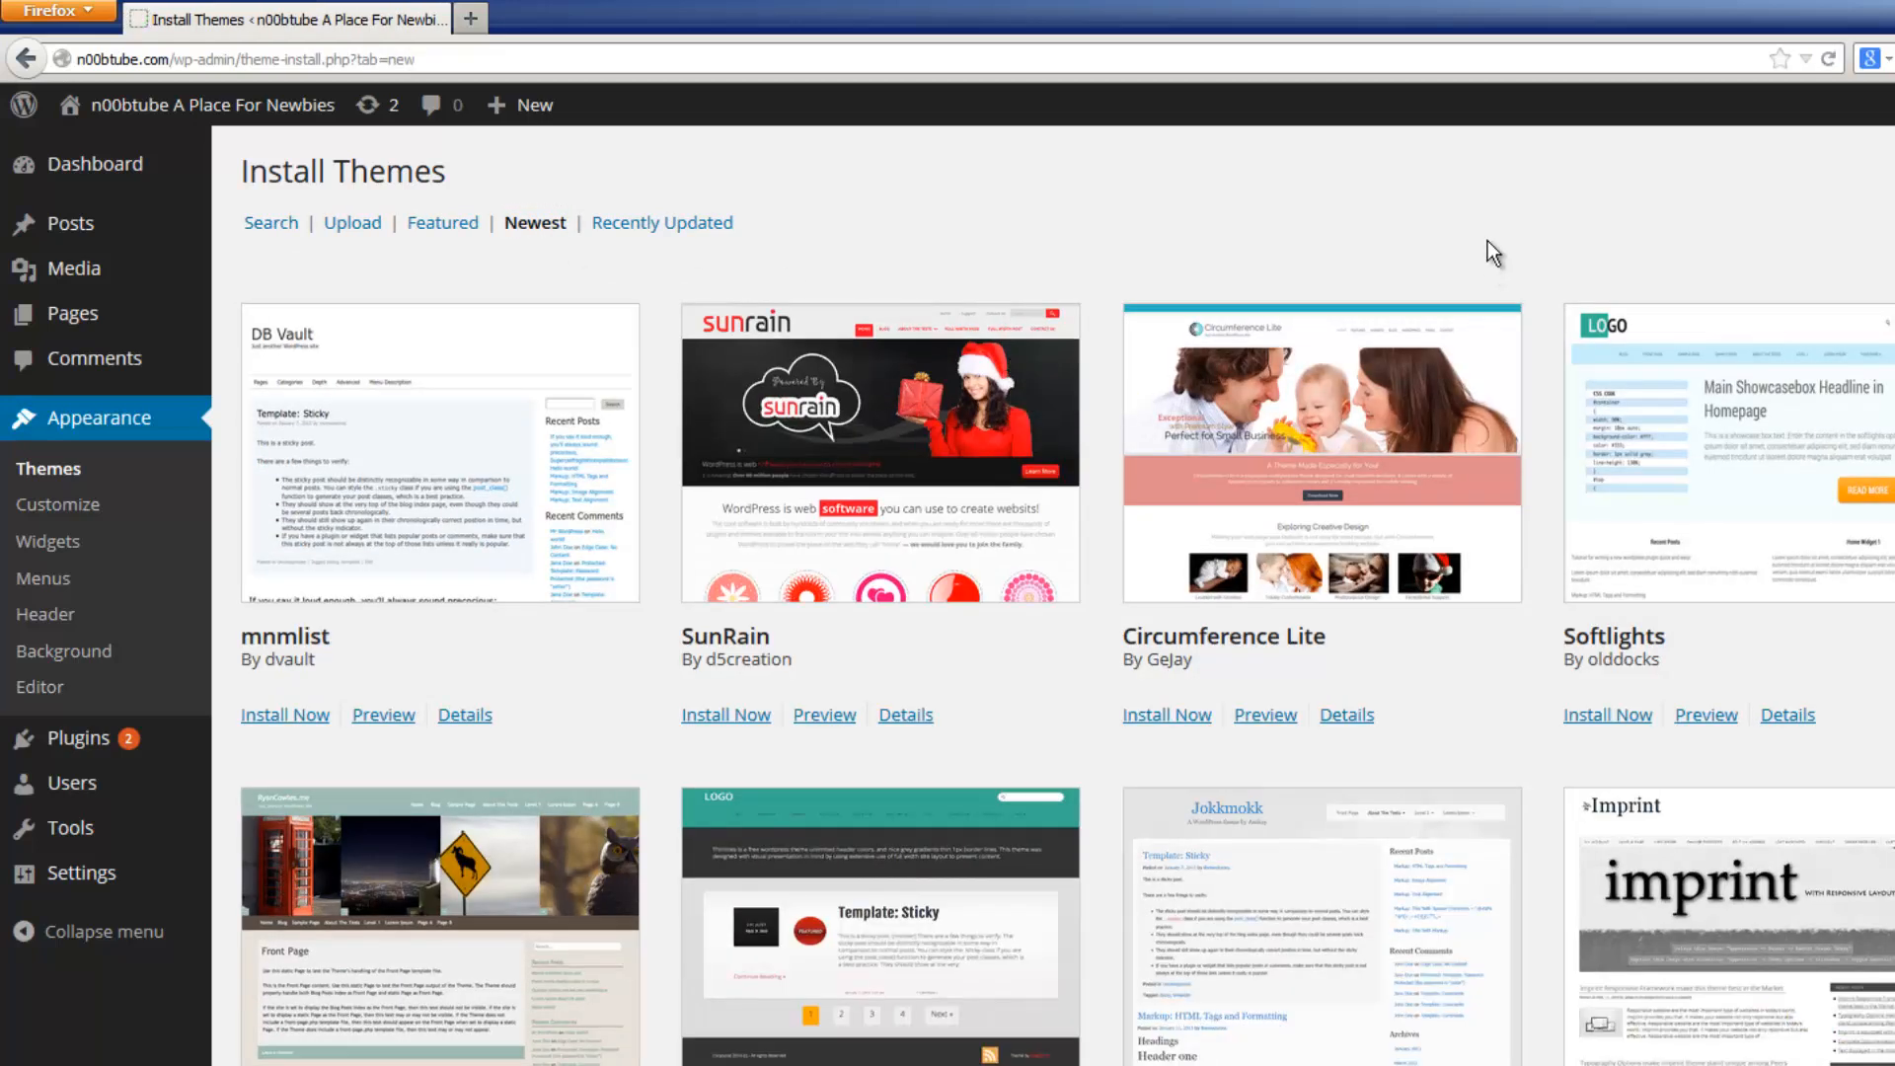
scroll(1538, 278, "down", 7)
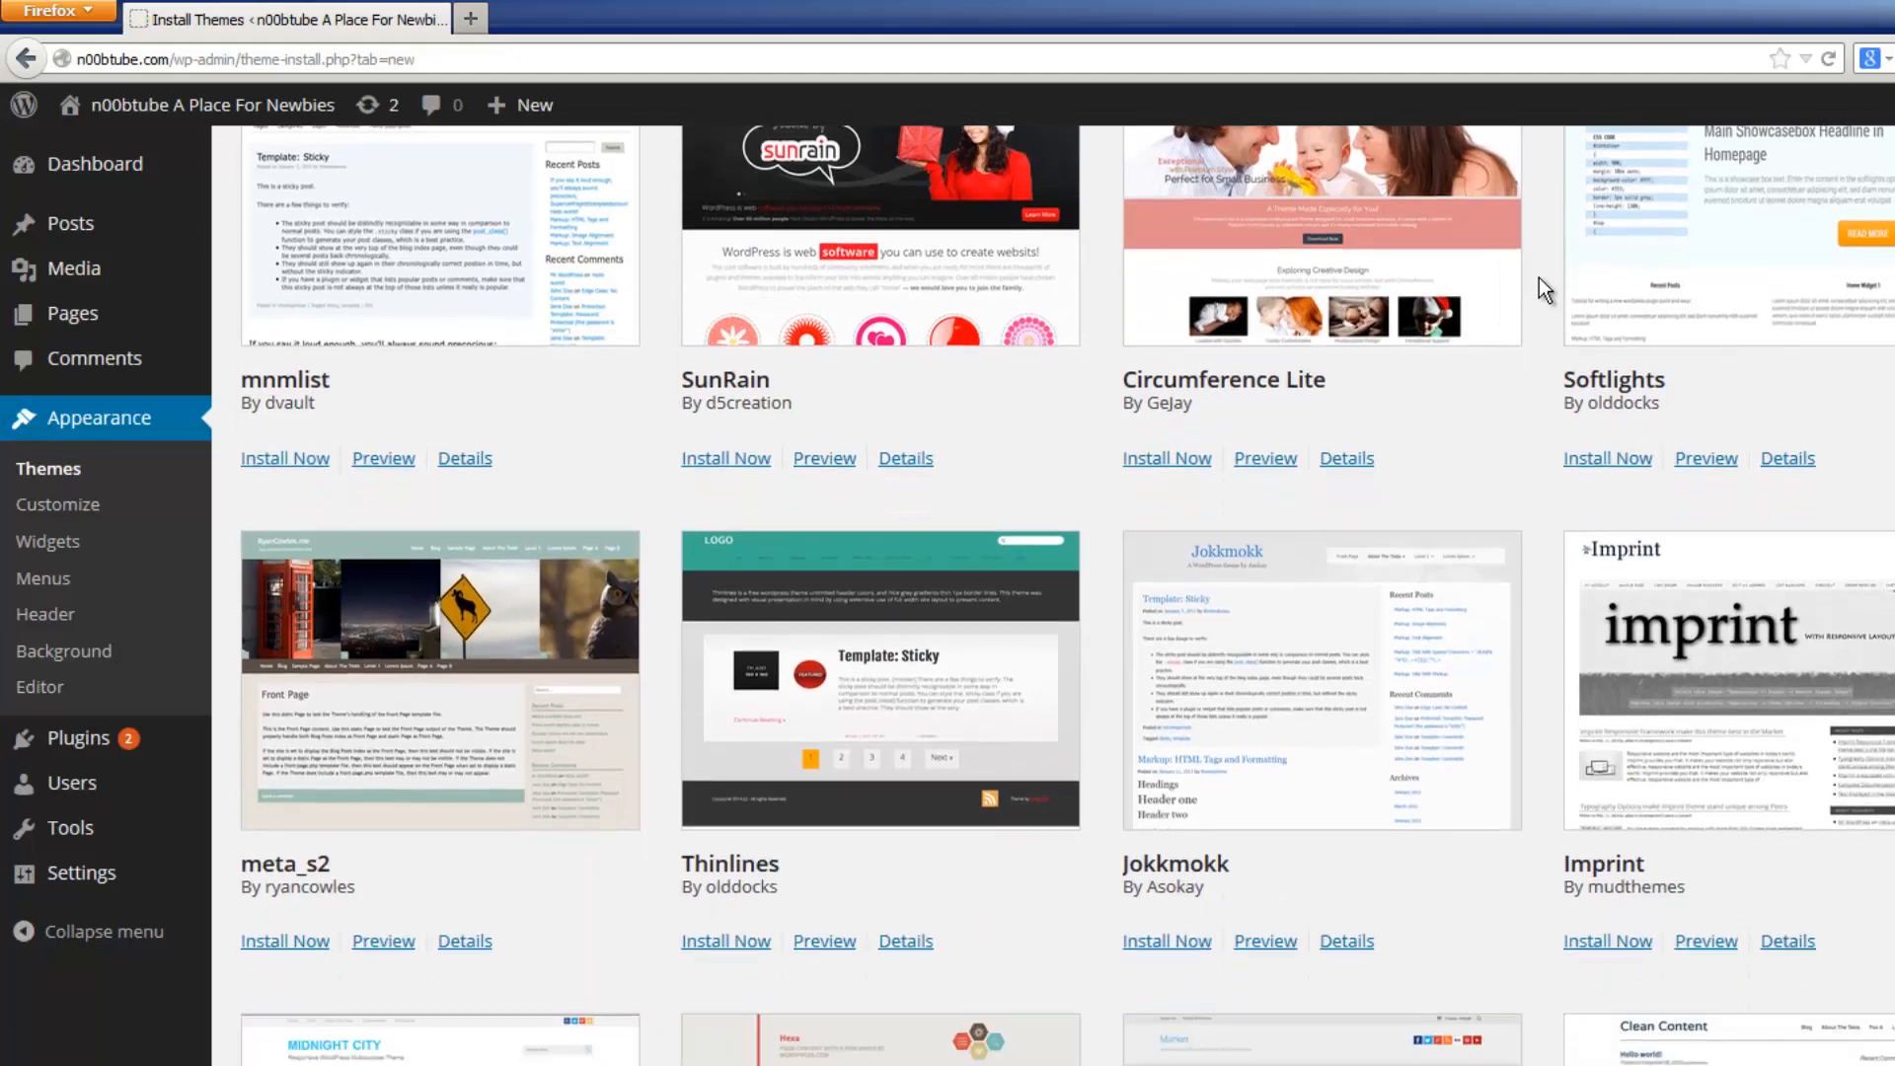
scroll(1538, 277, "down", 6)
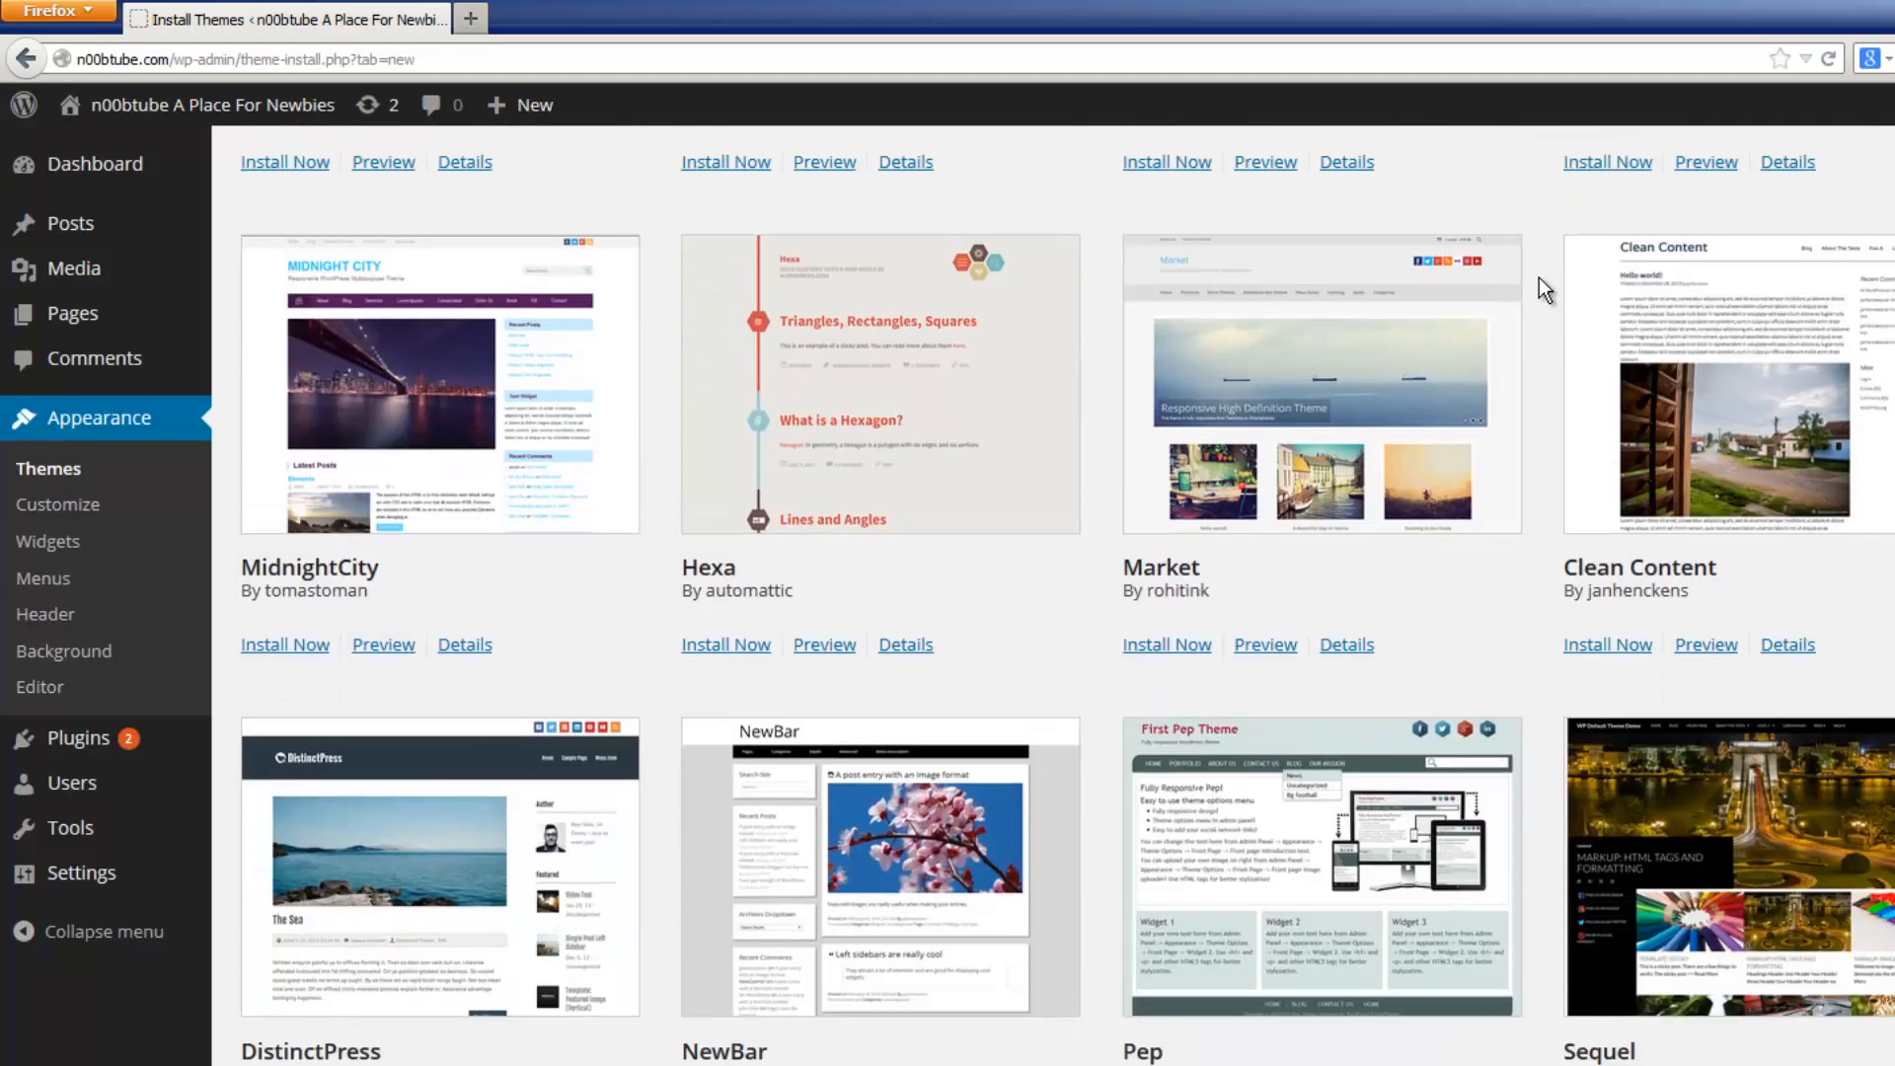
scroll(1538, 276, "down", 5)
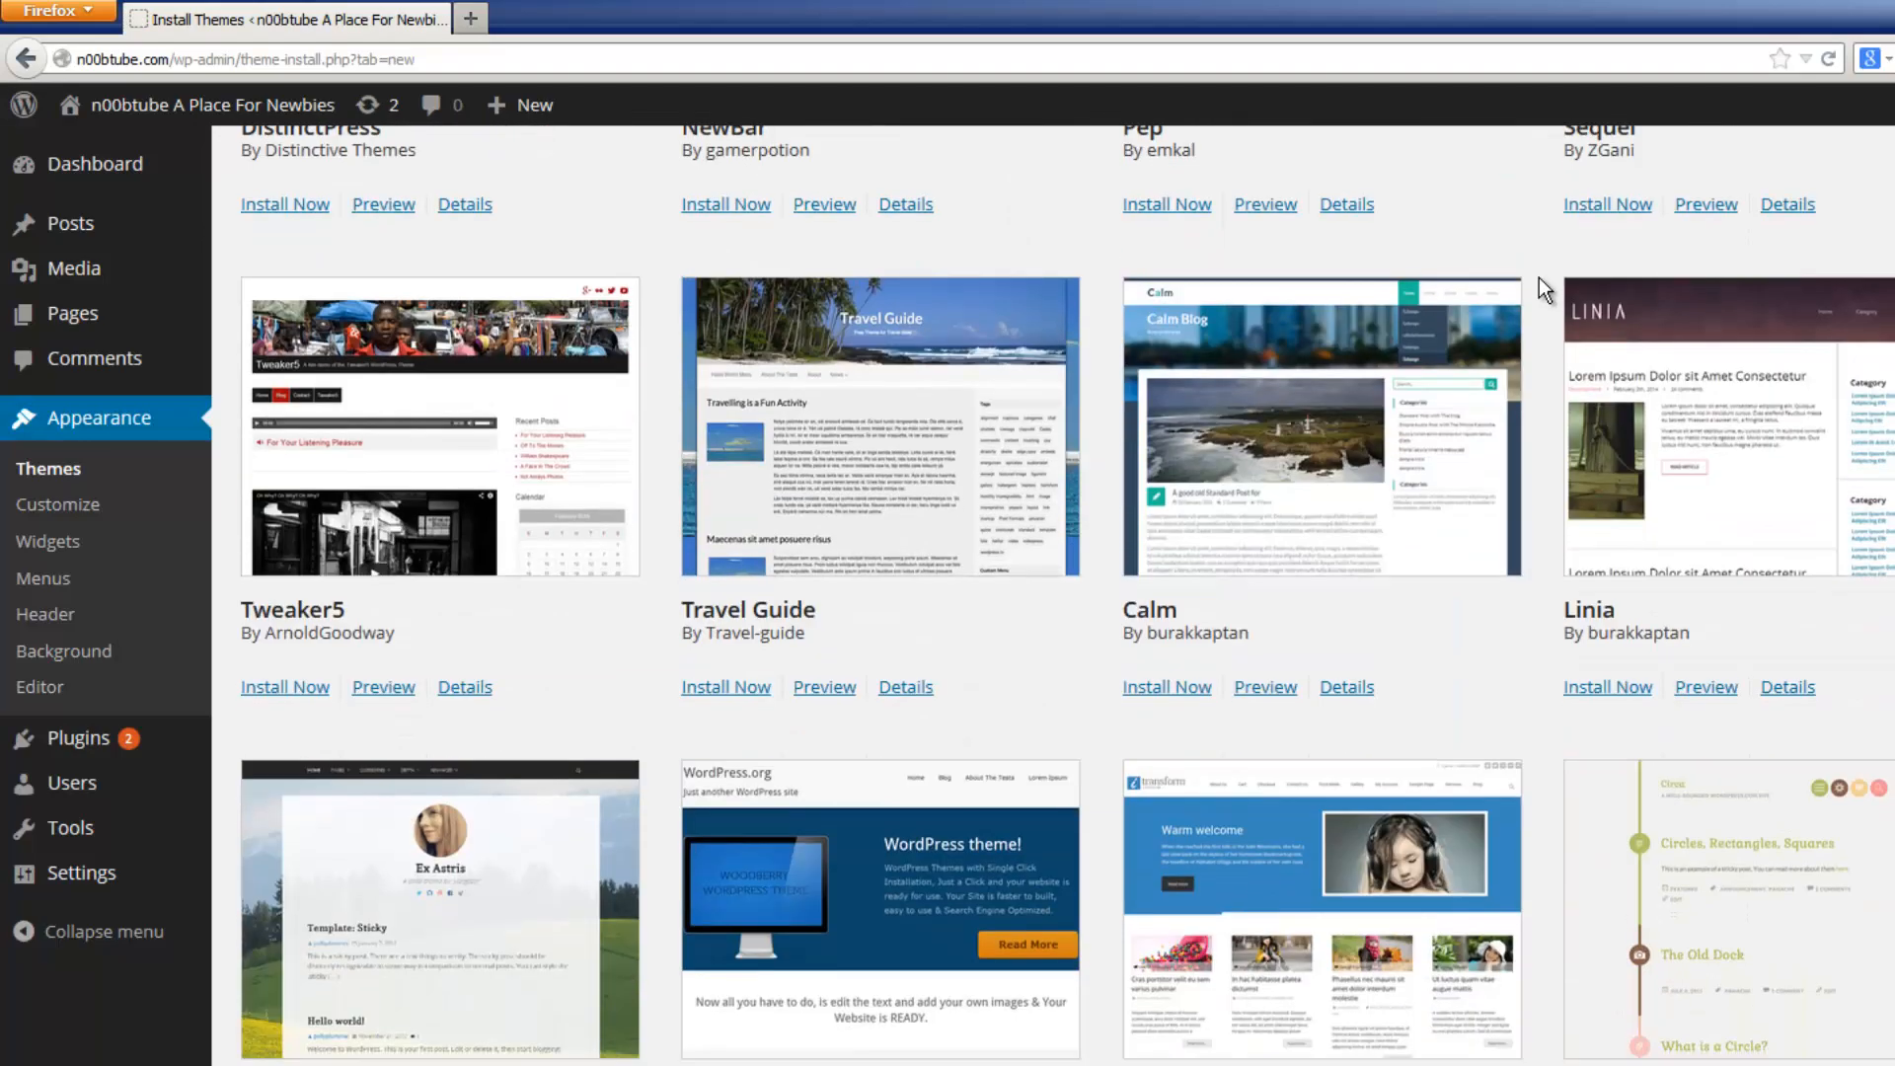
scroll(1537, 277, "up", 7)
scroll(1537, 276, "up", 12)
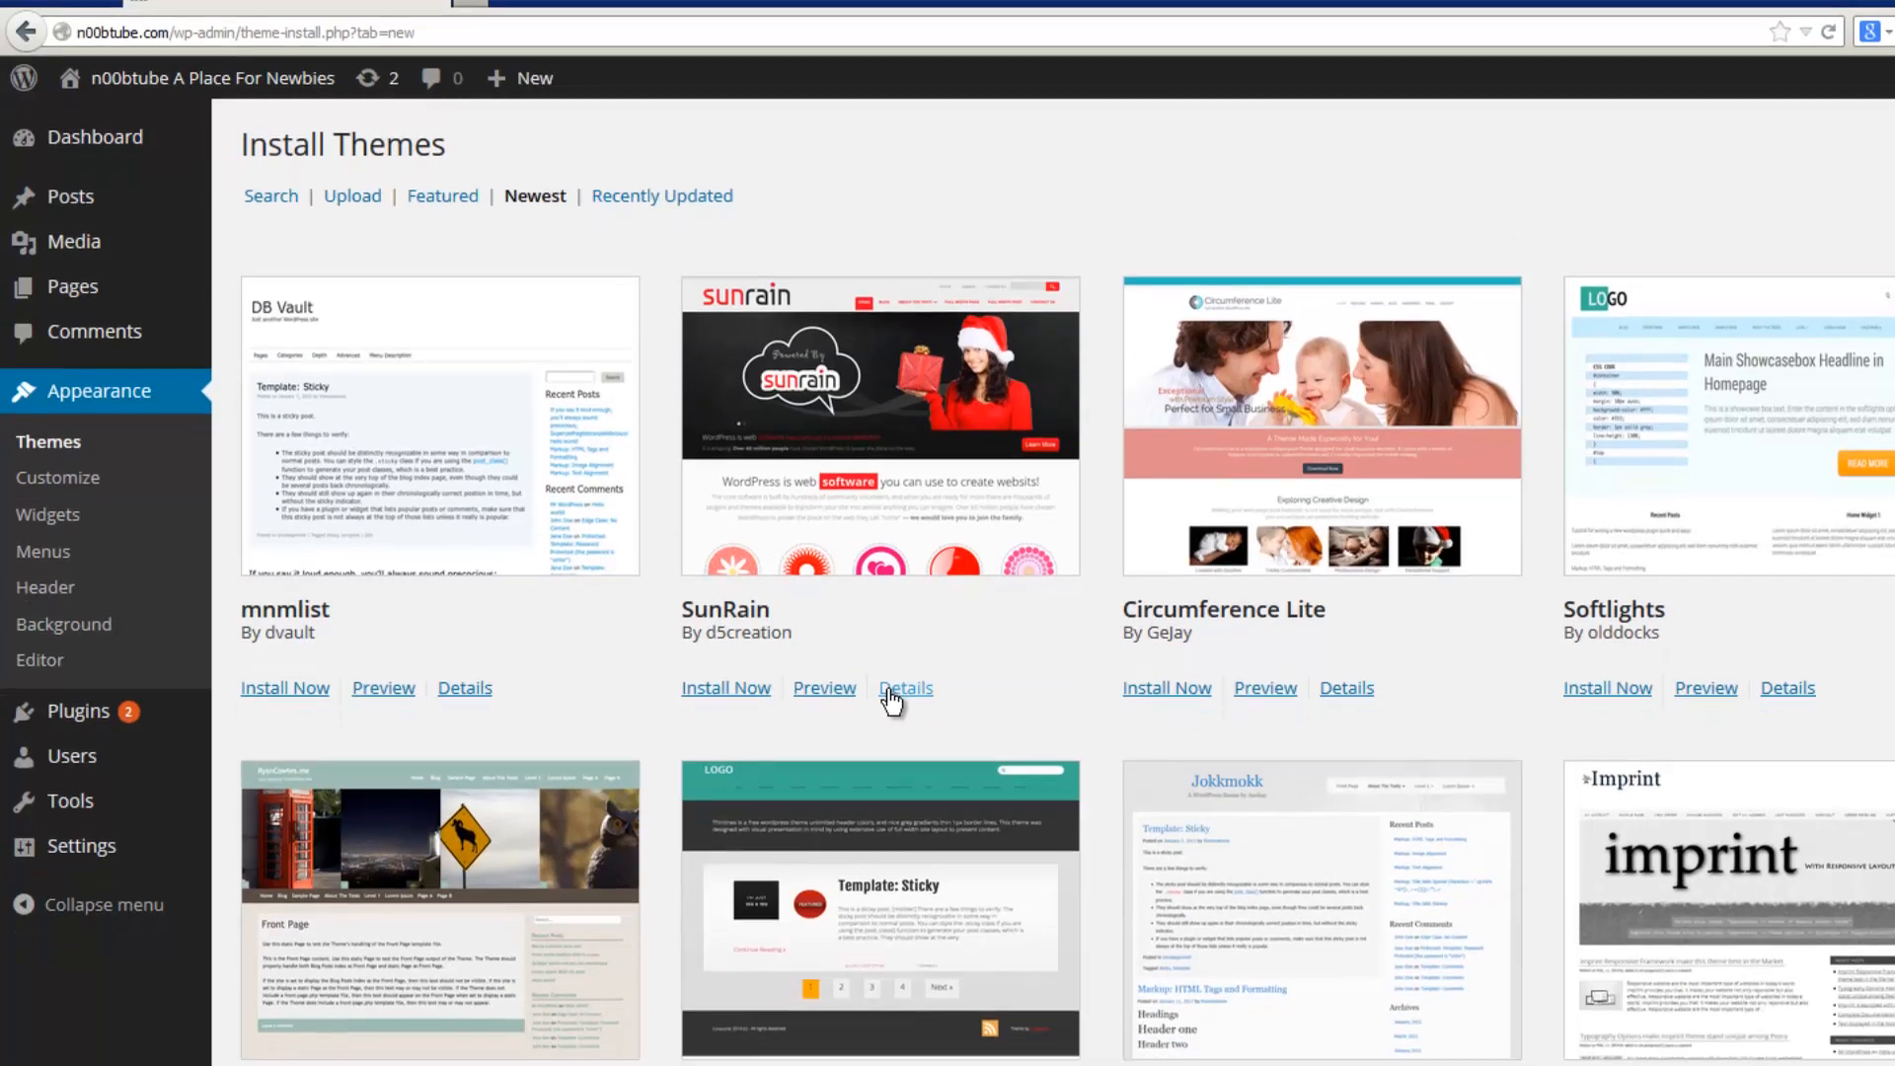
- Show the SunRain theme's details, look through its preview, and install it
left_click(889, 718)
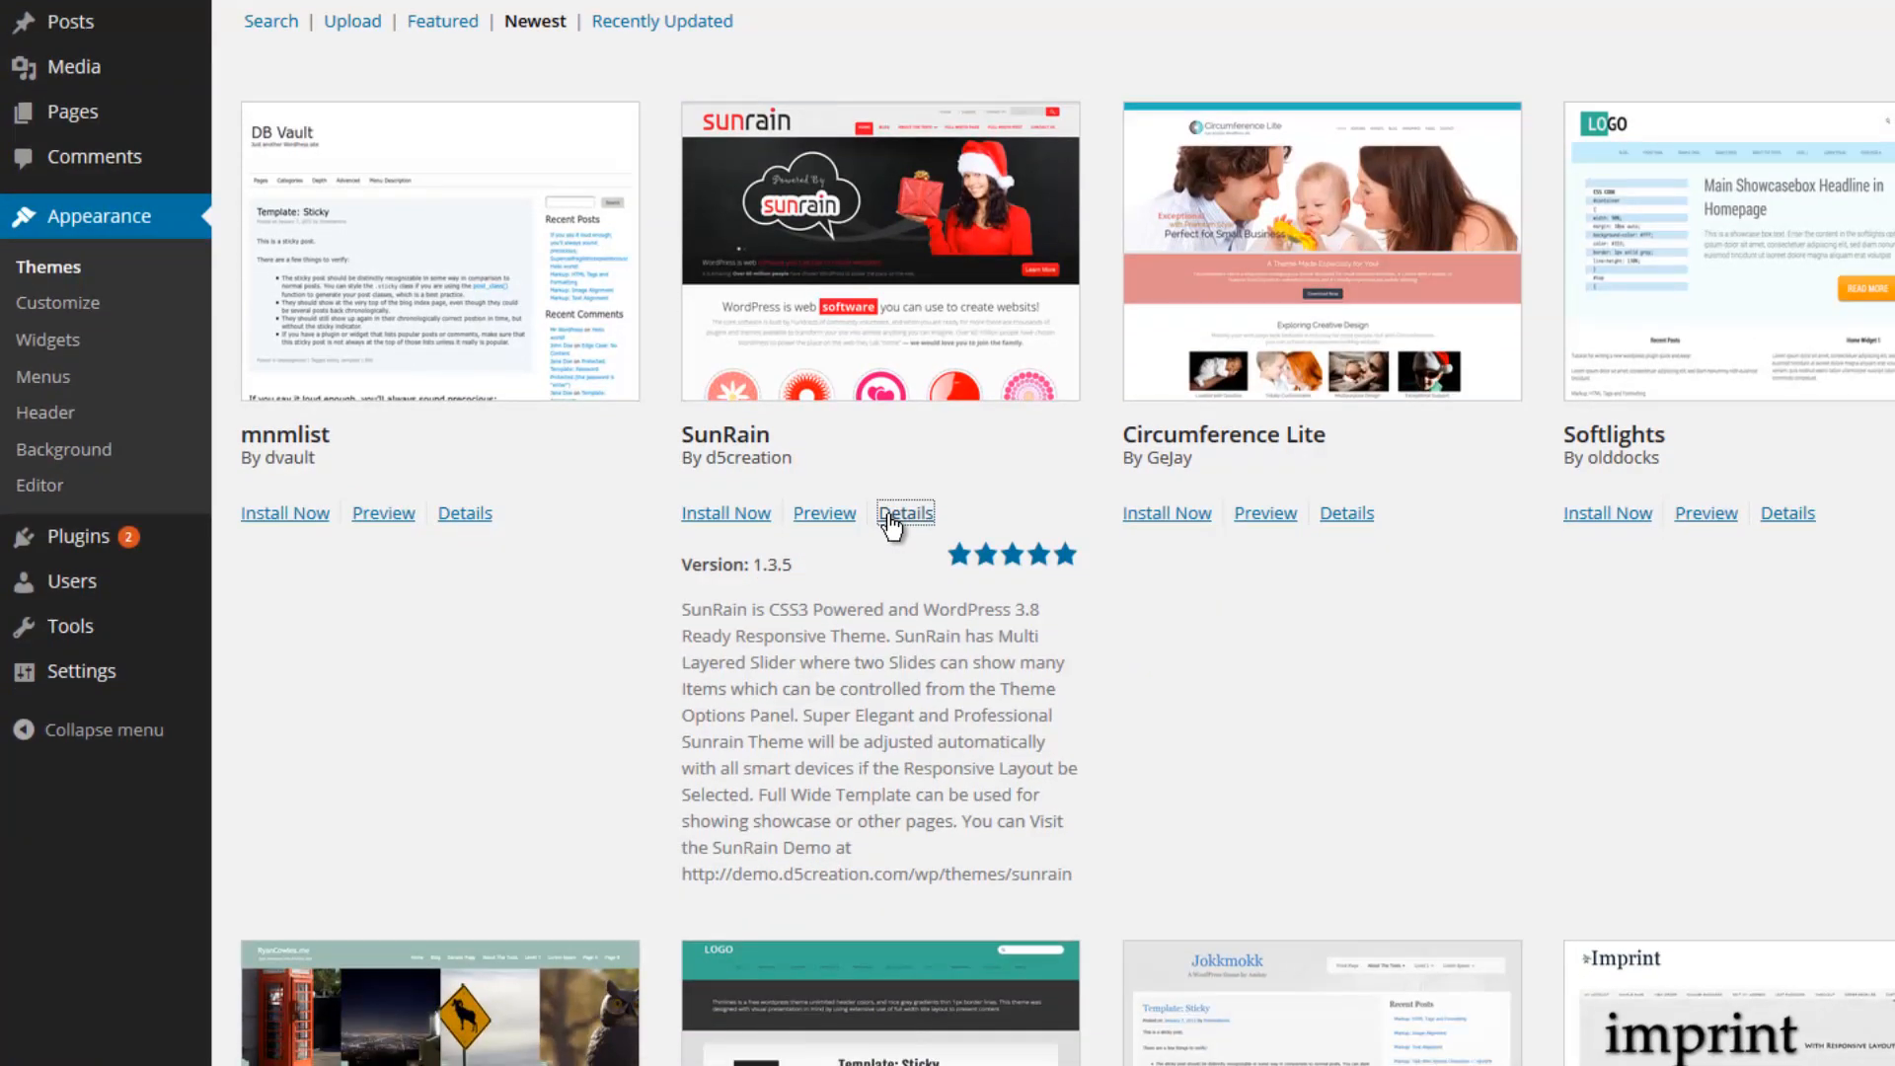
left_click(819, 513)
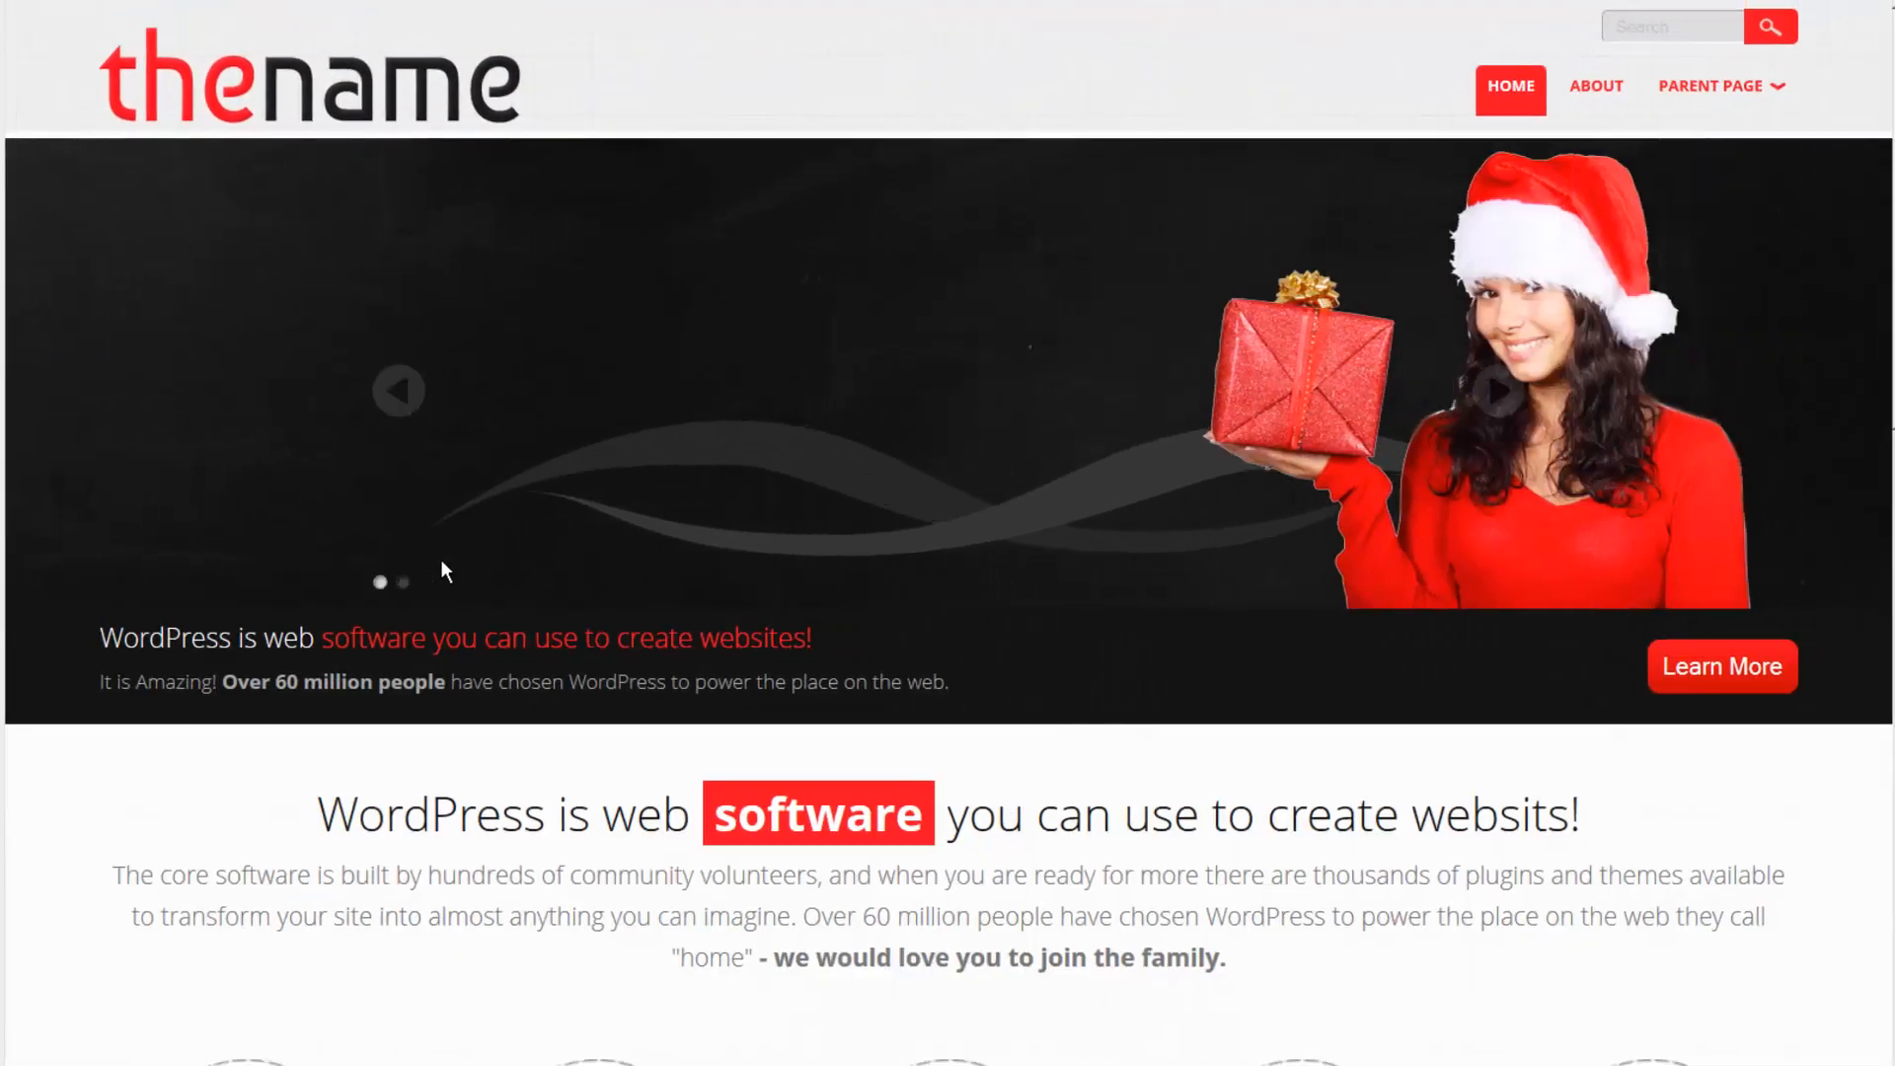
scroll(466, 551, "down", 10)
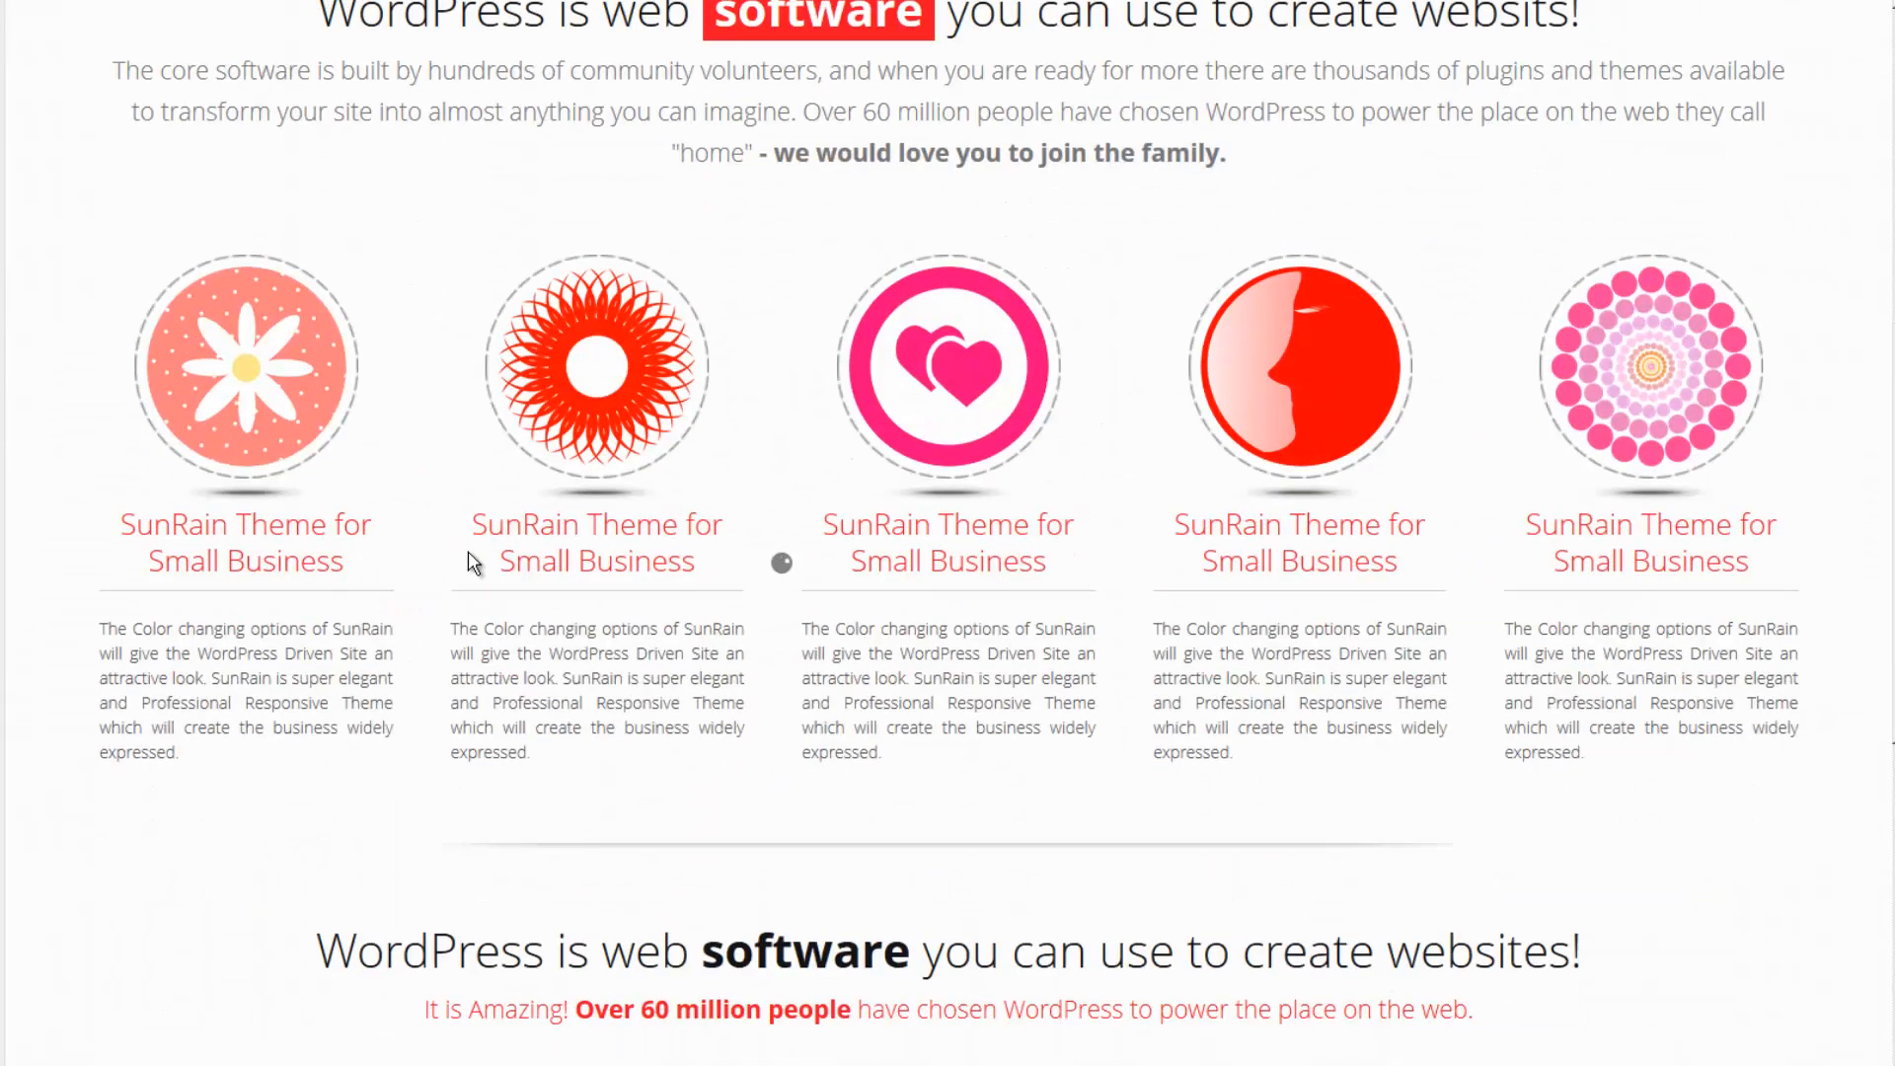
scroll(468, 551, "down", 6)
scroll(468, 551, "up", 15)
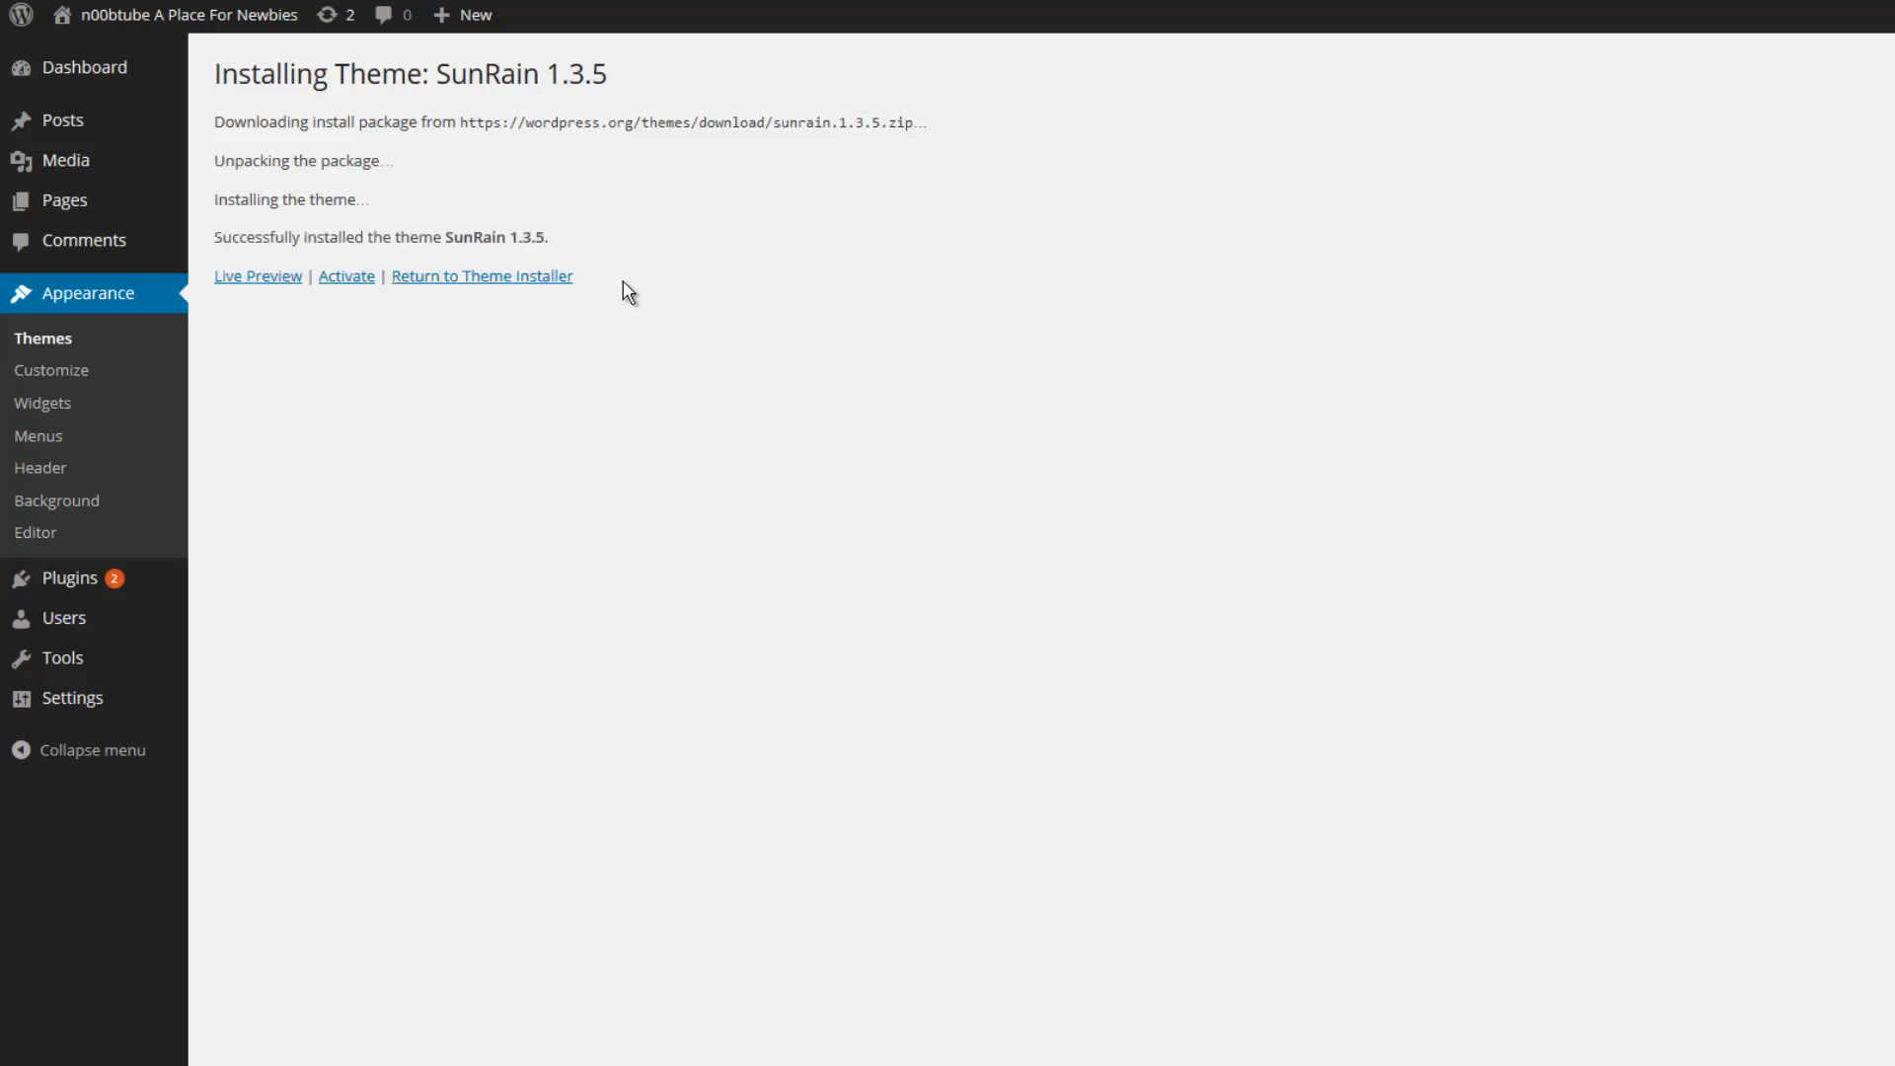
- Open the live site in a separate tab and activate the Sixteen theme from the installed themes
mouse_move(173, 16)
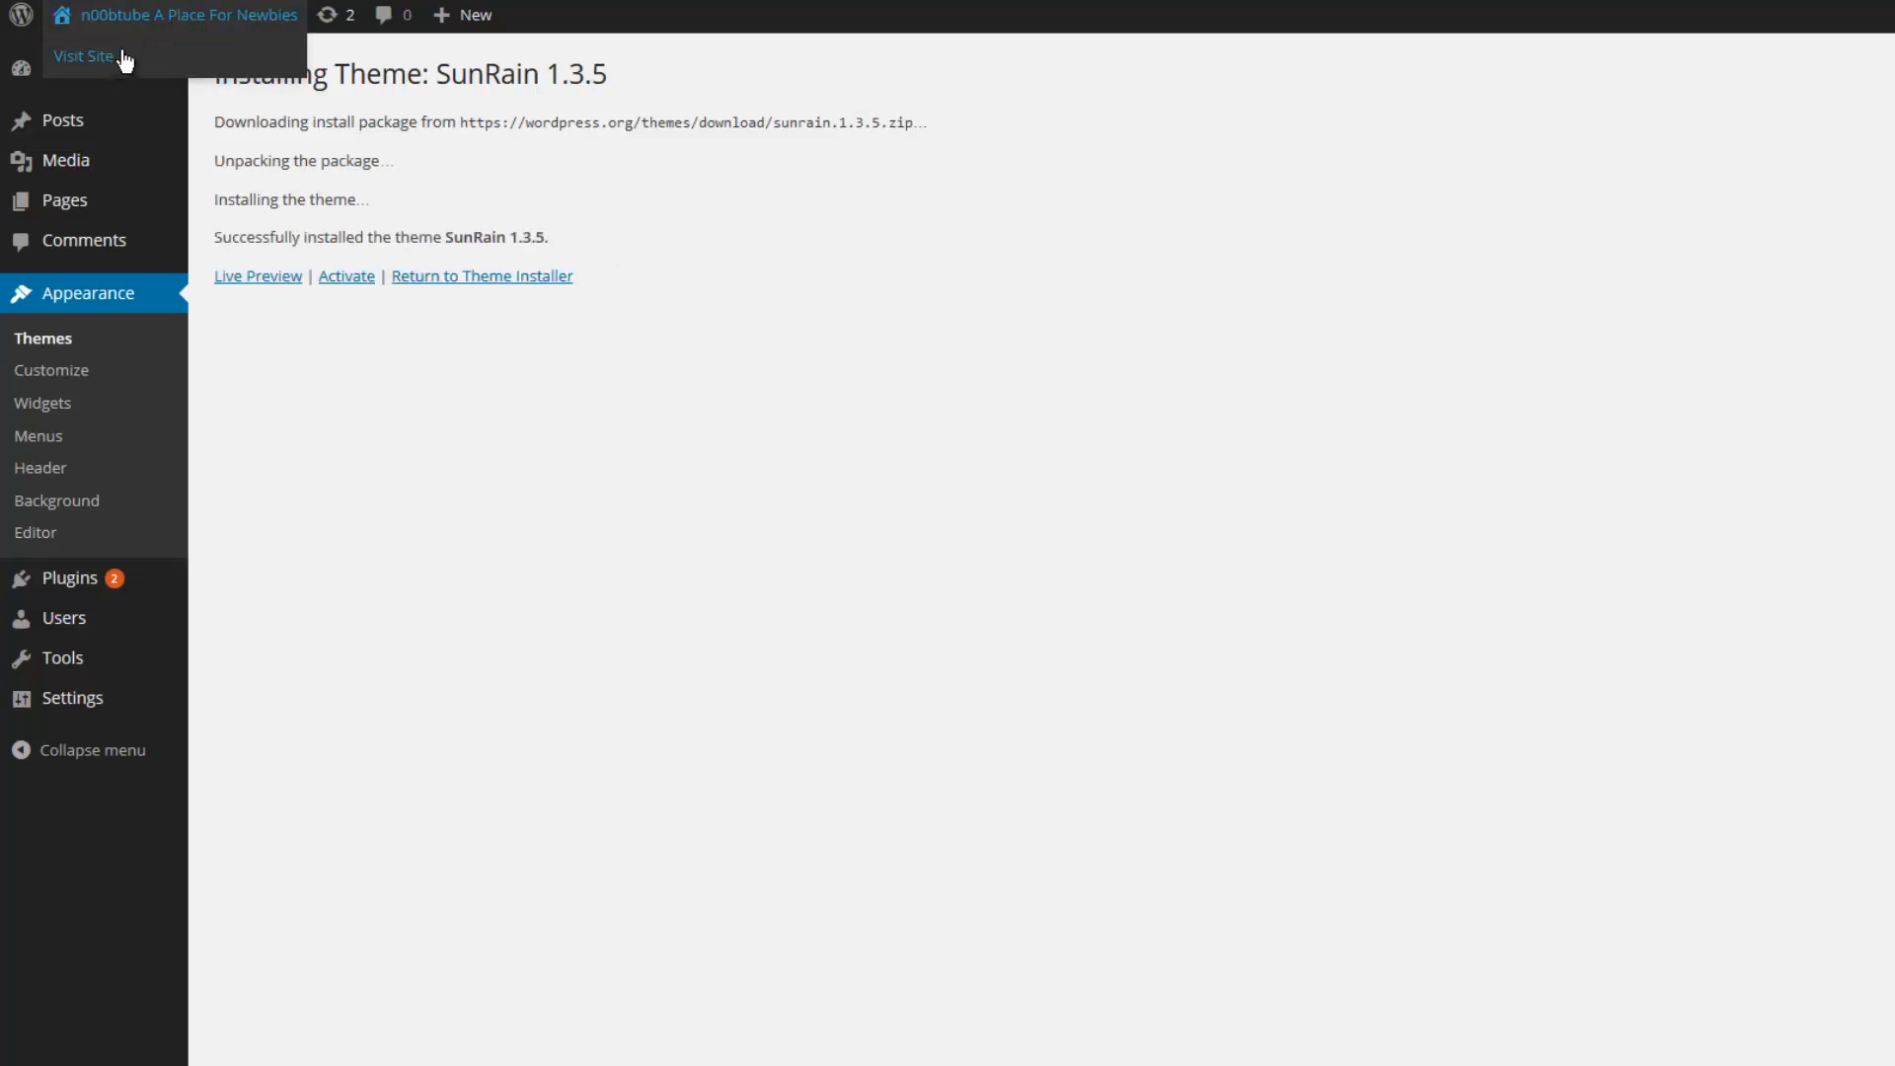
left_click(83, 57)
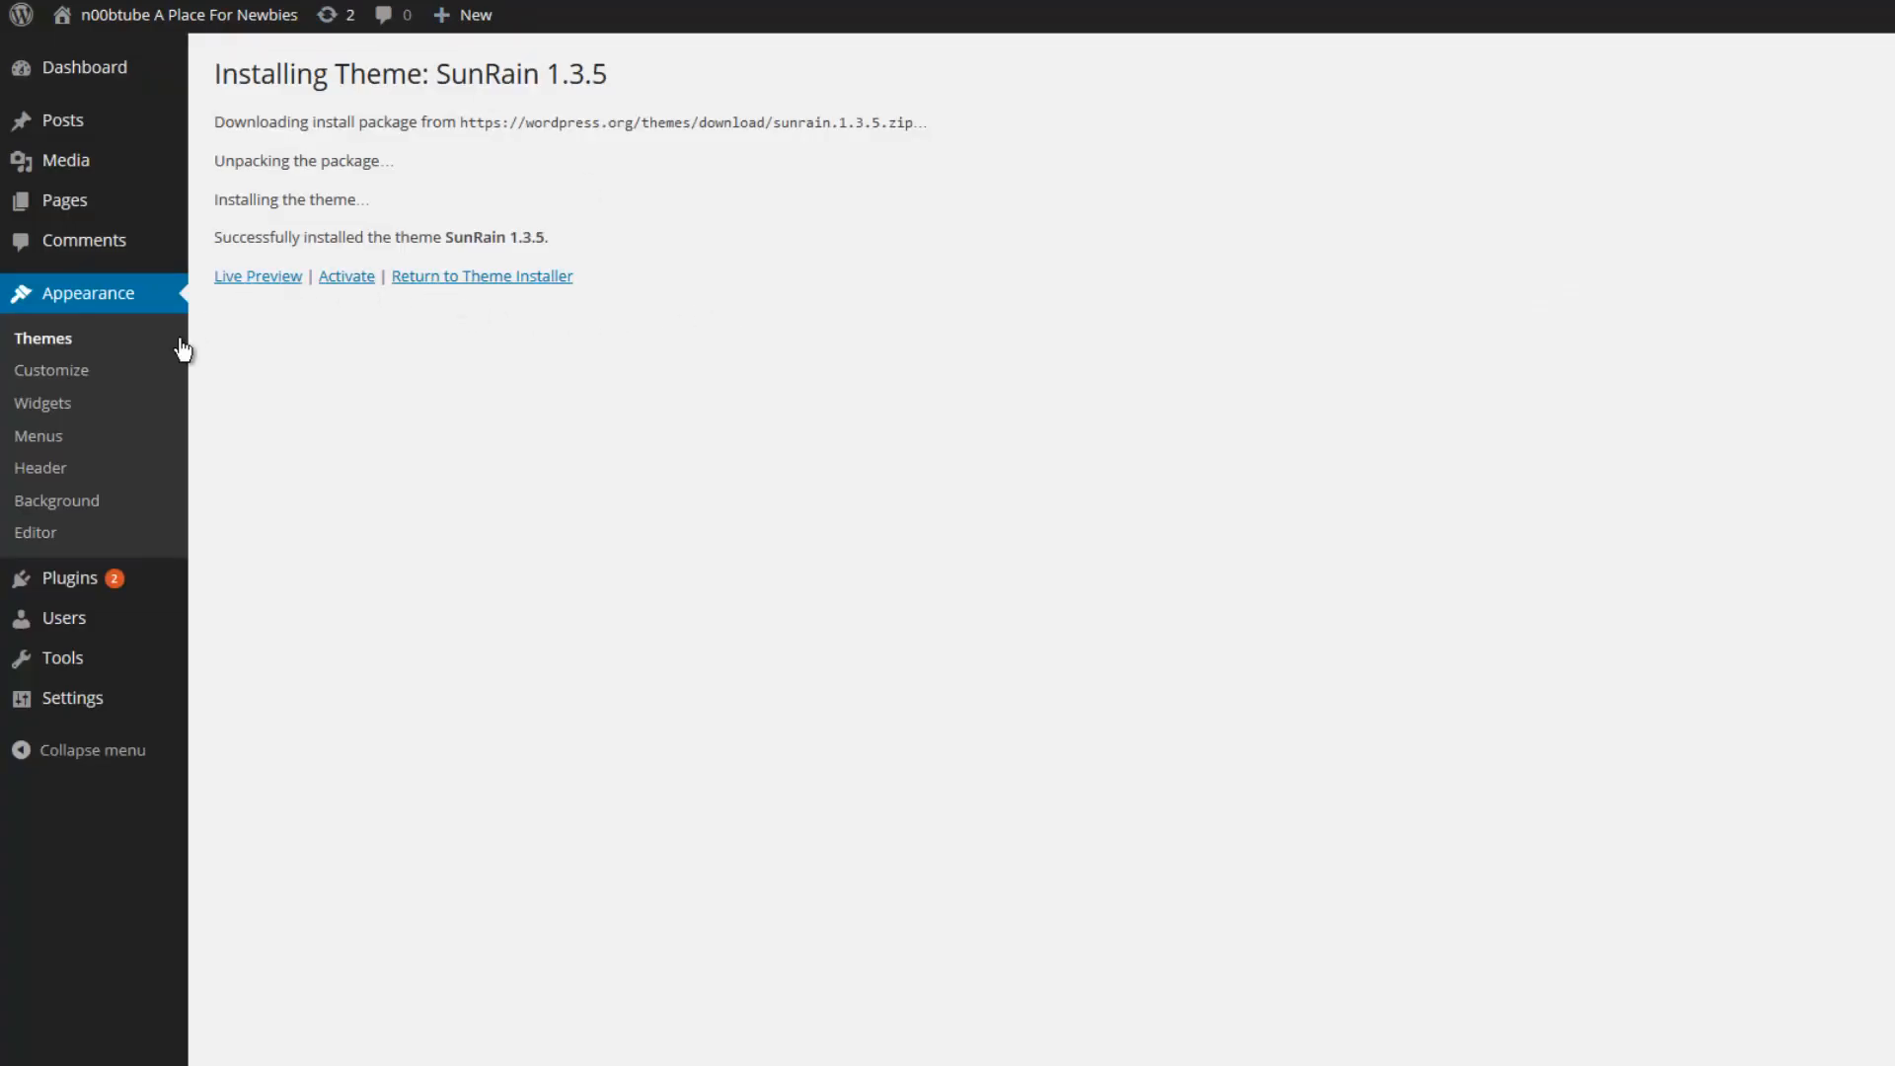
left_click(44, 341)
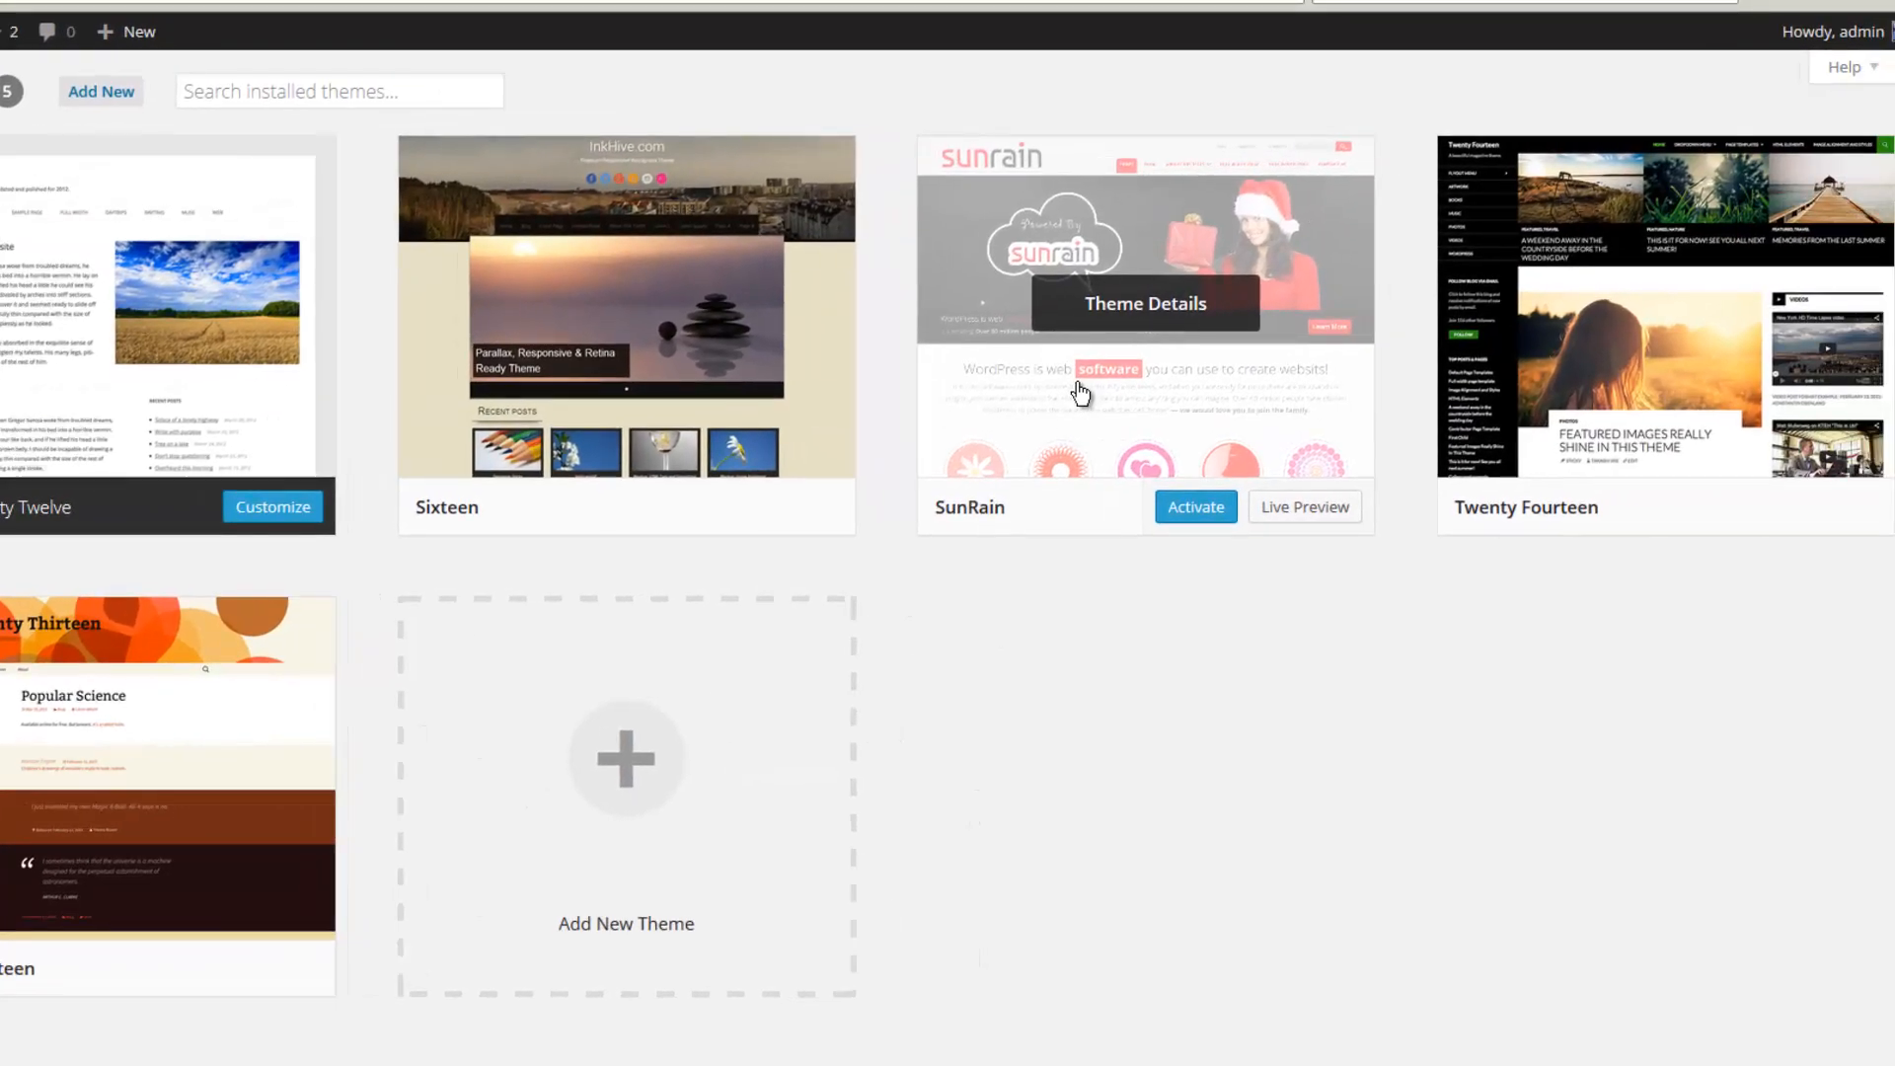
mouse_move(665, 475)
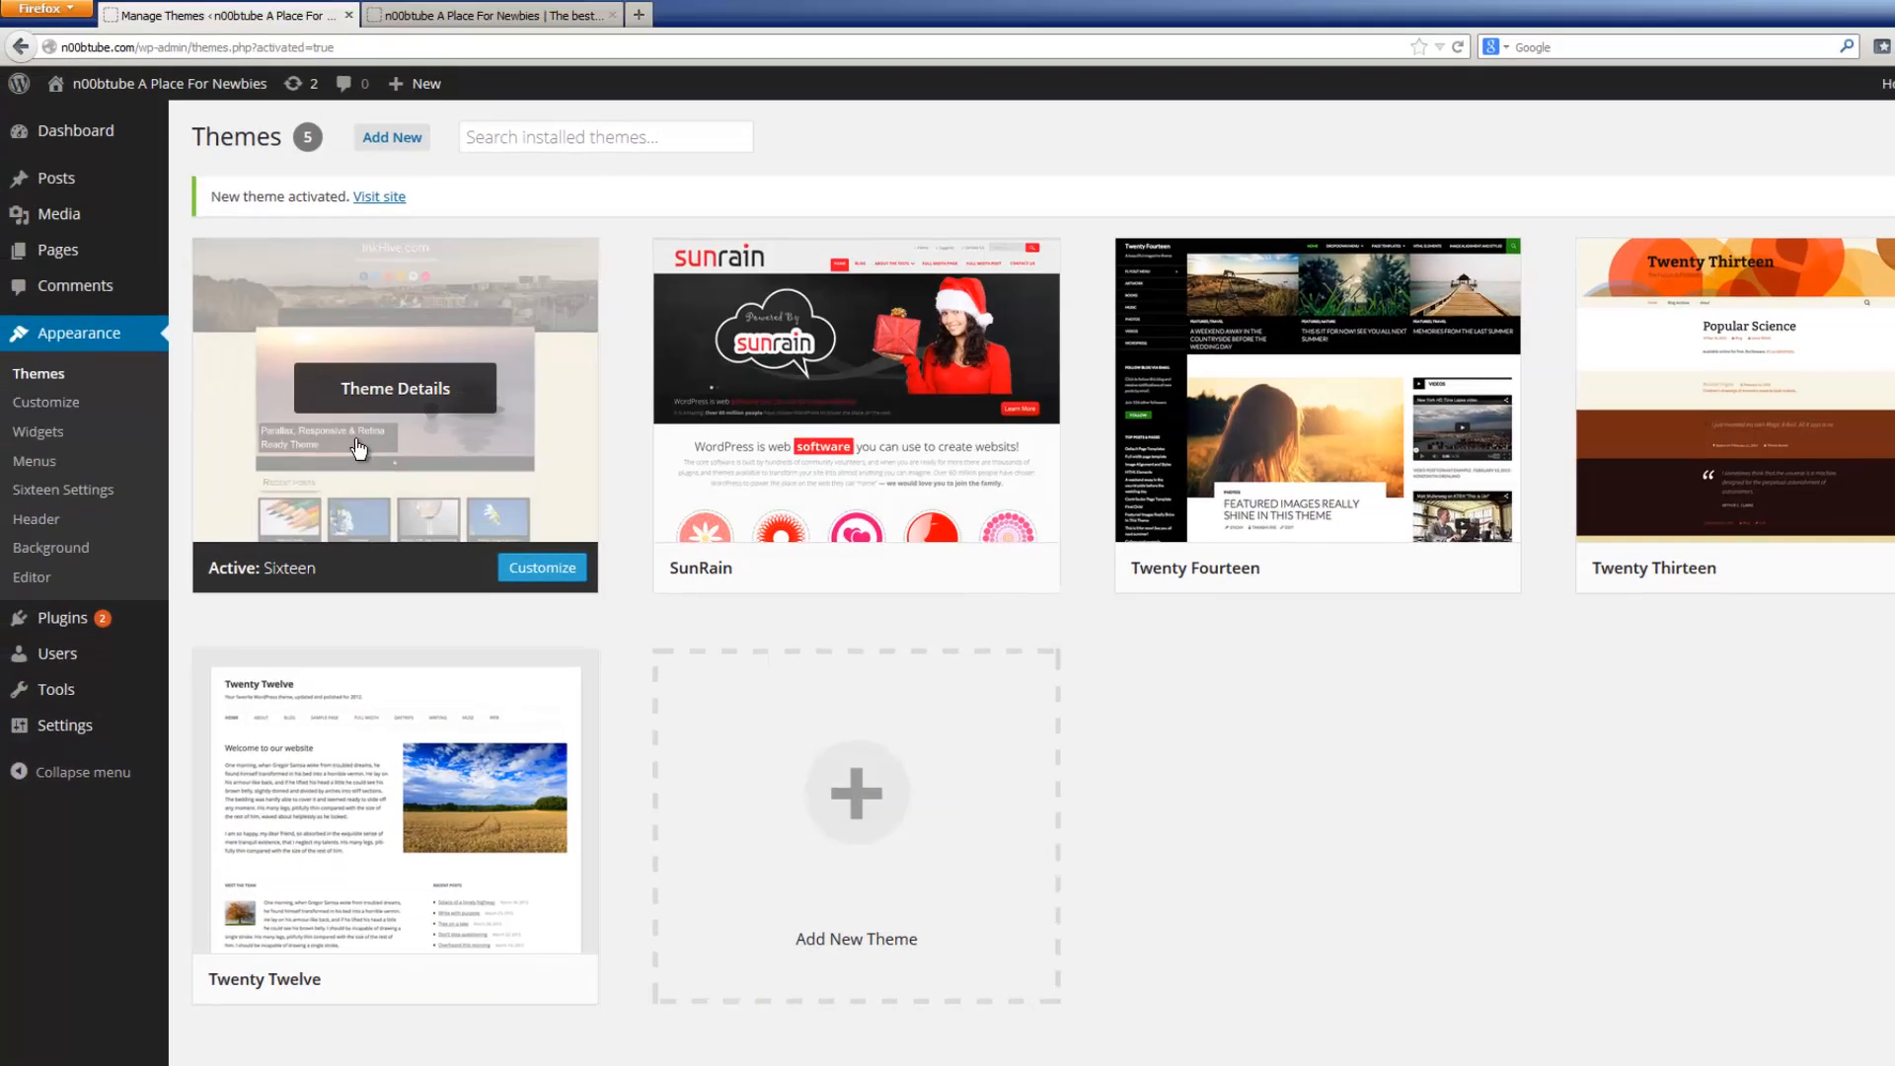
- Reload the live site and look through its front page in the Sixteen theme
left_click(477, 16)
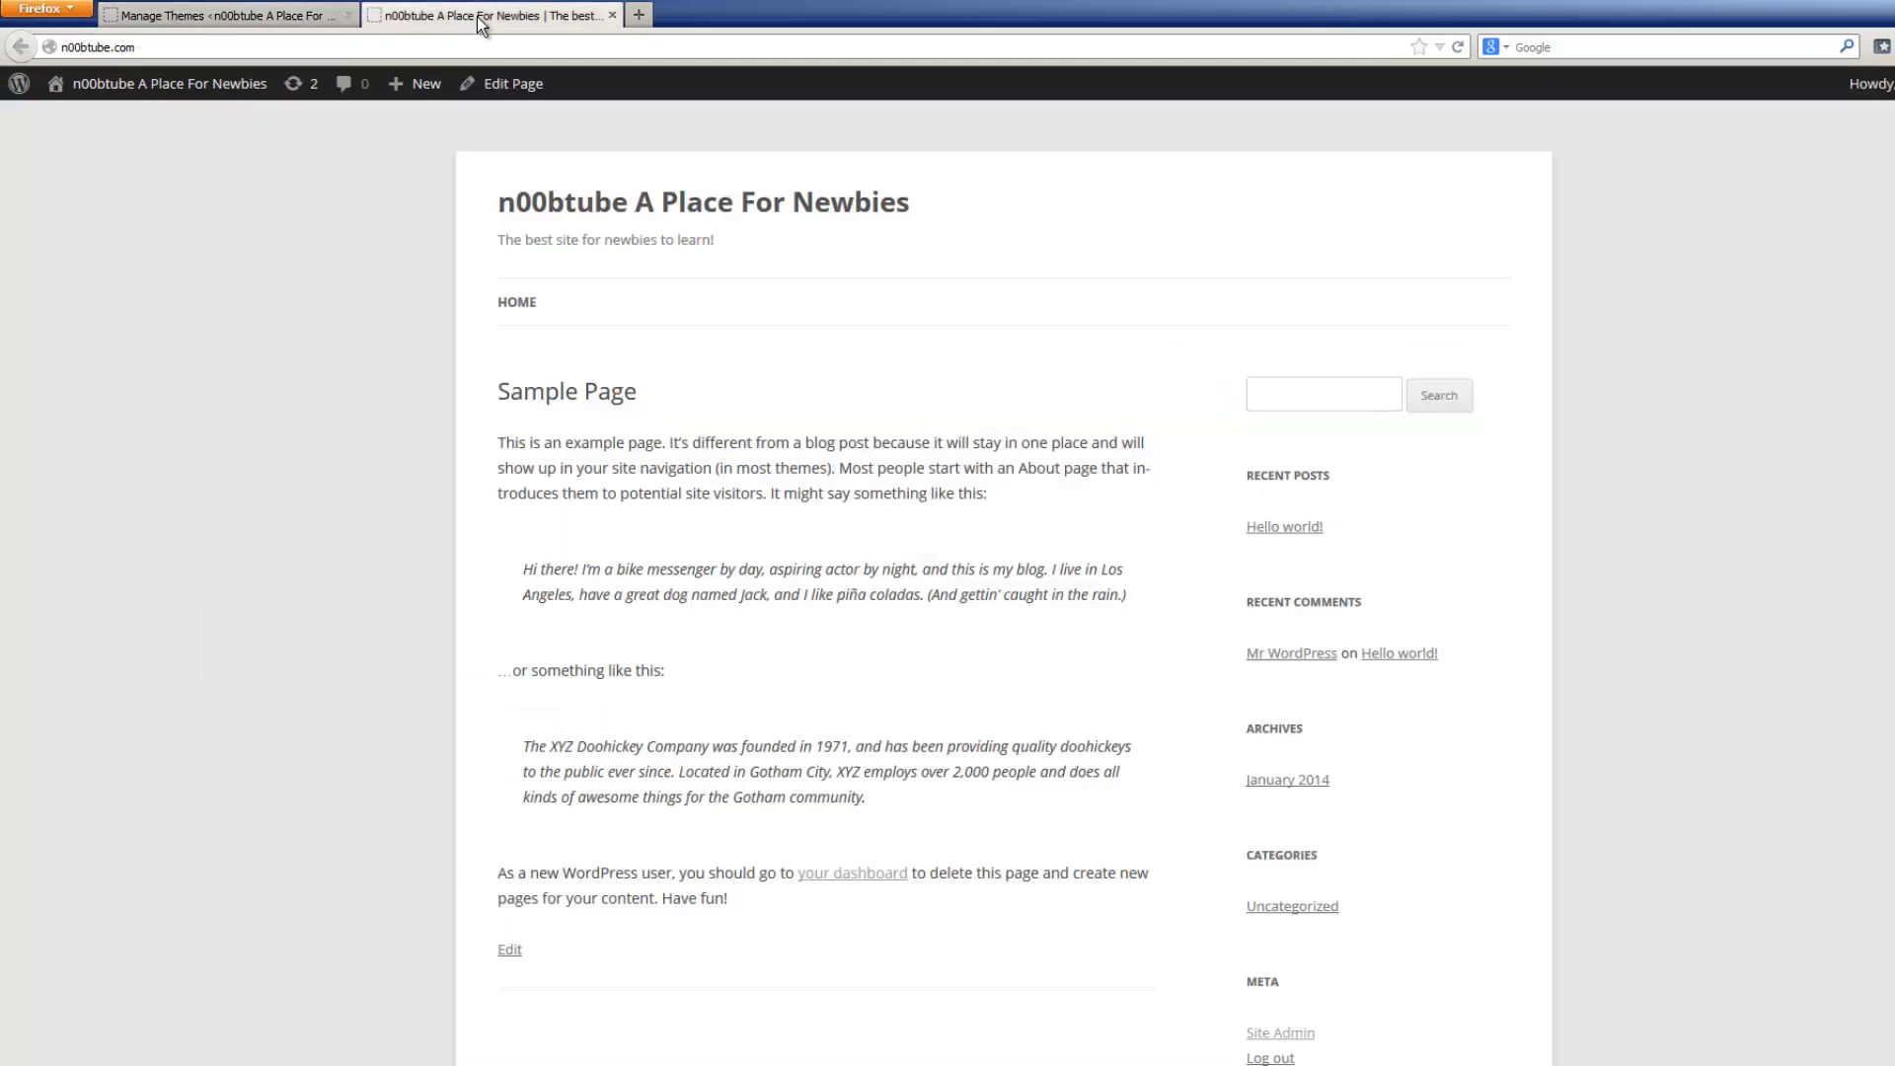
left_click(1463, 48)
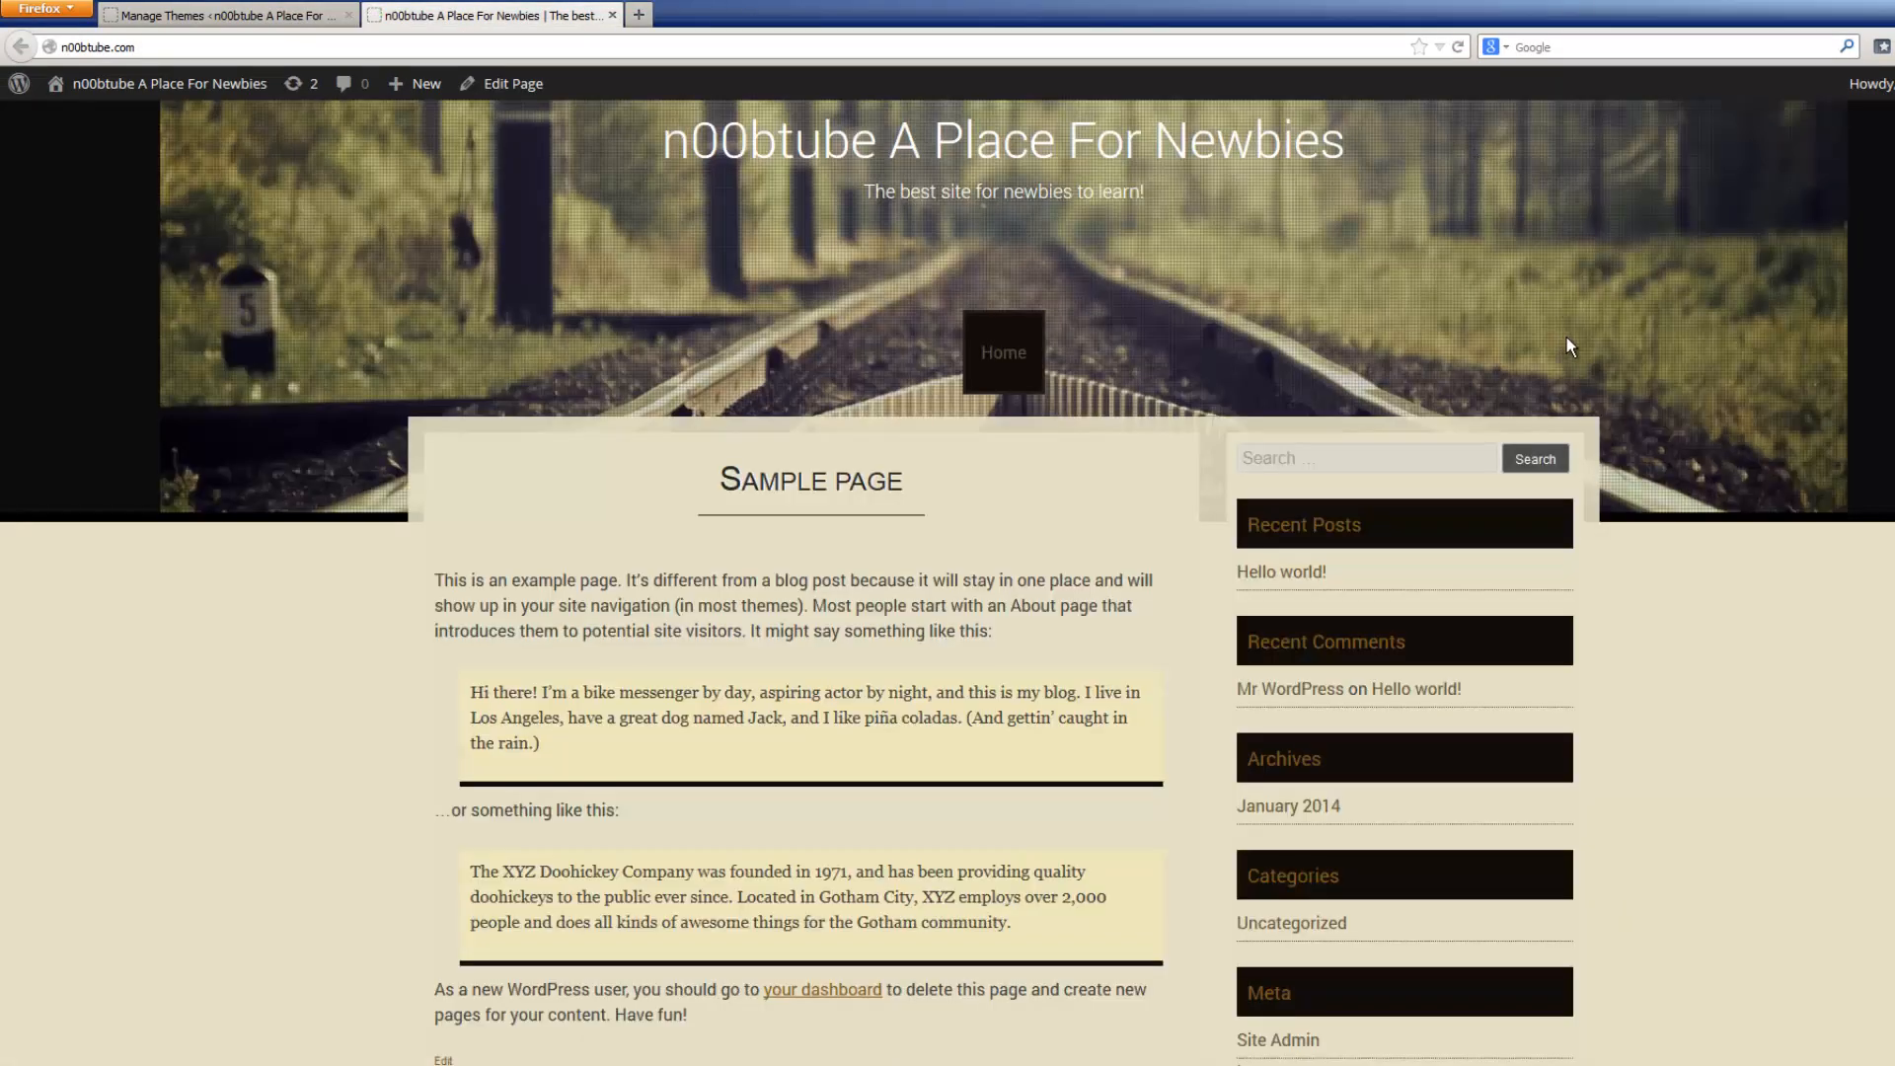
scroll(1110, 626, "down", 7)
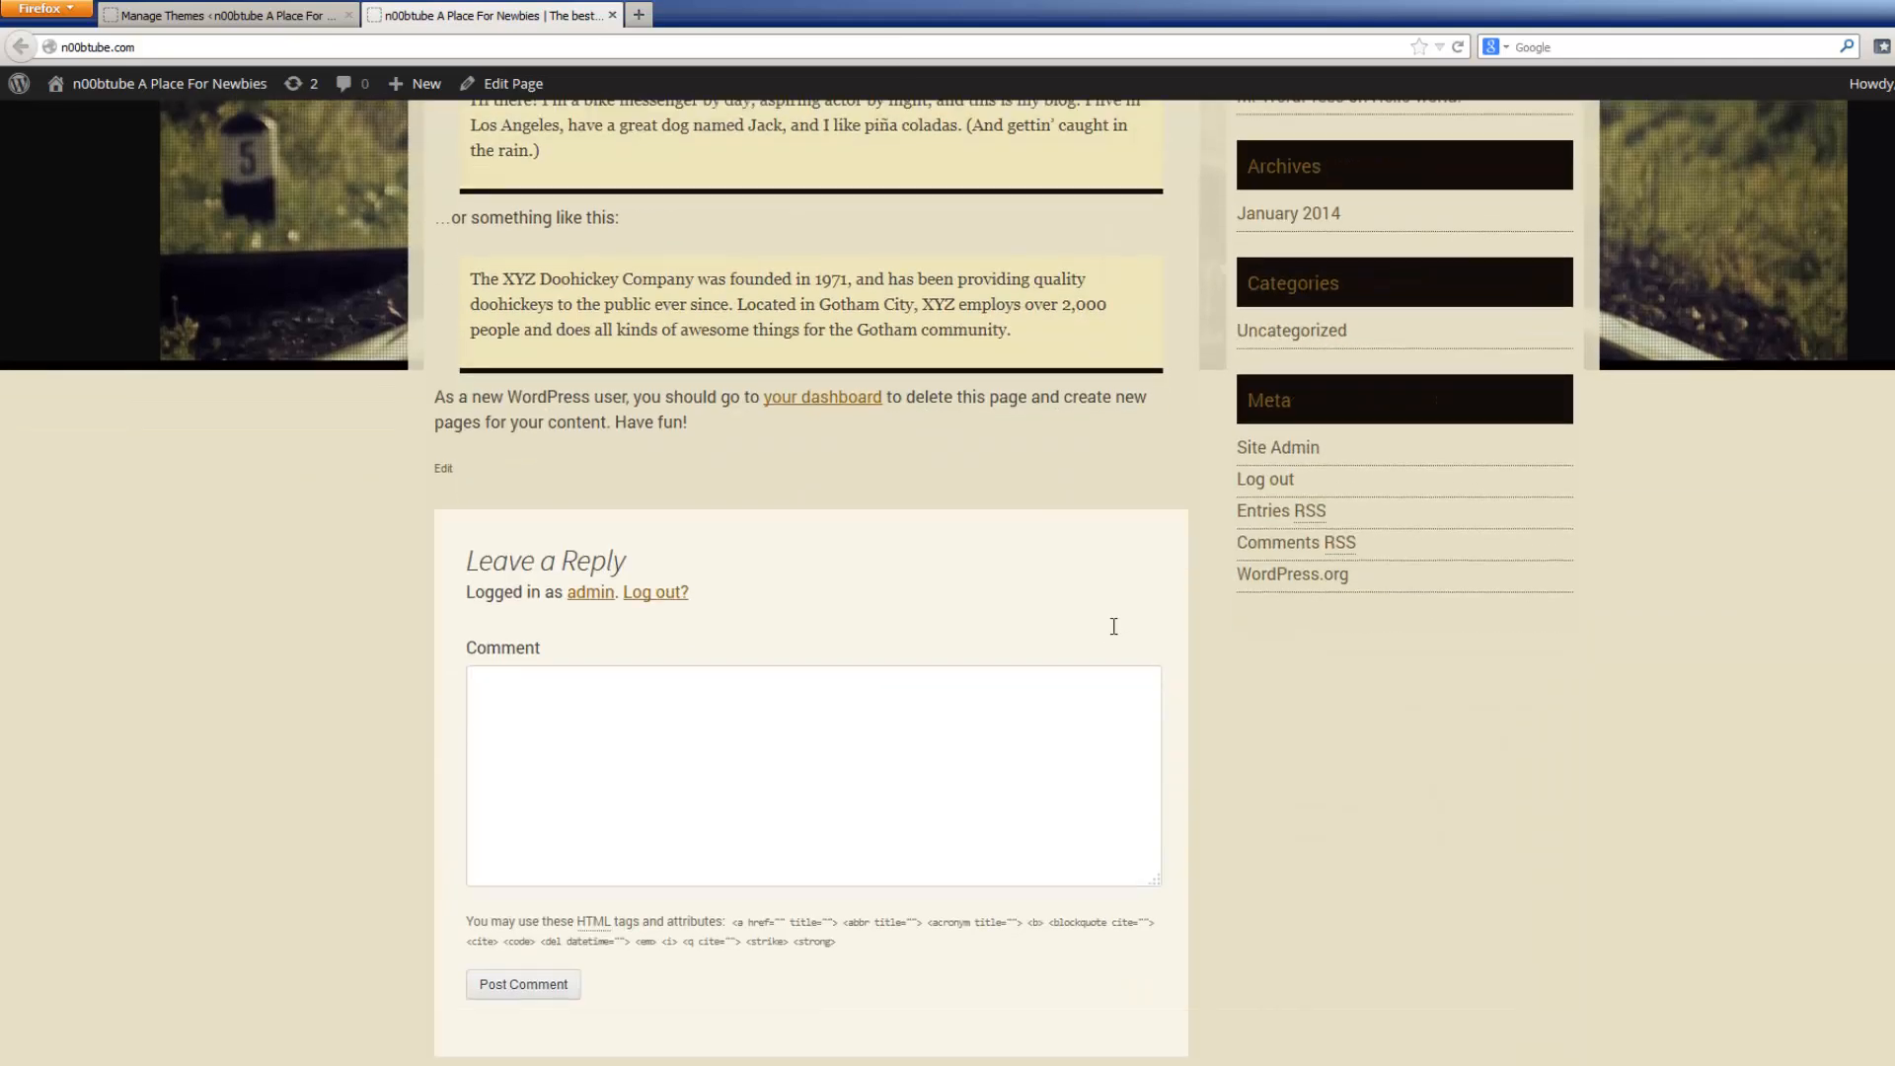
scroll(1113, 626, "up", 7)
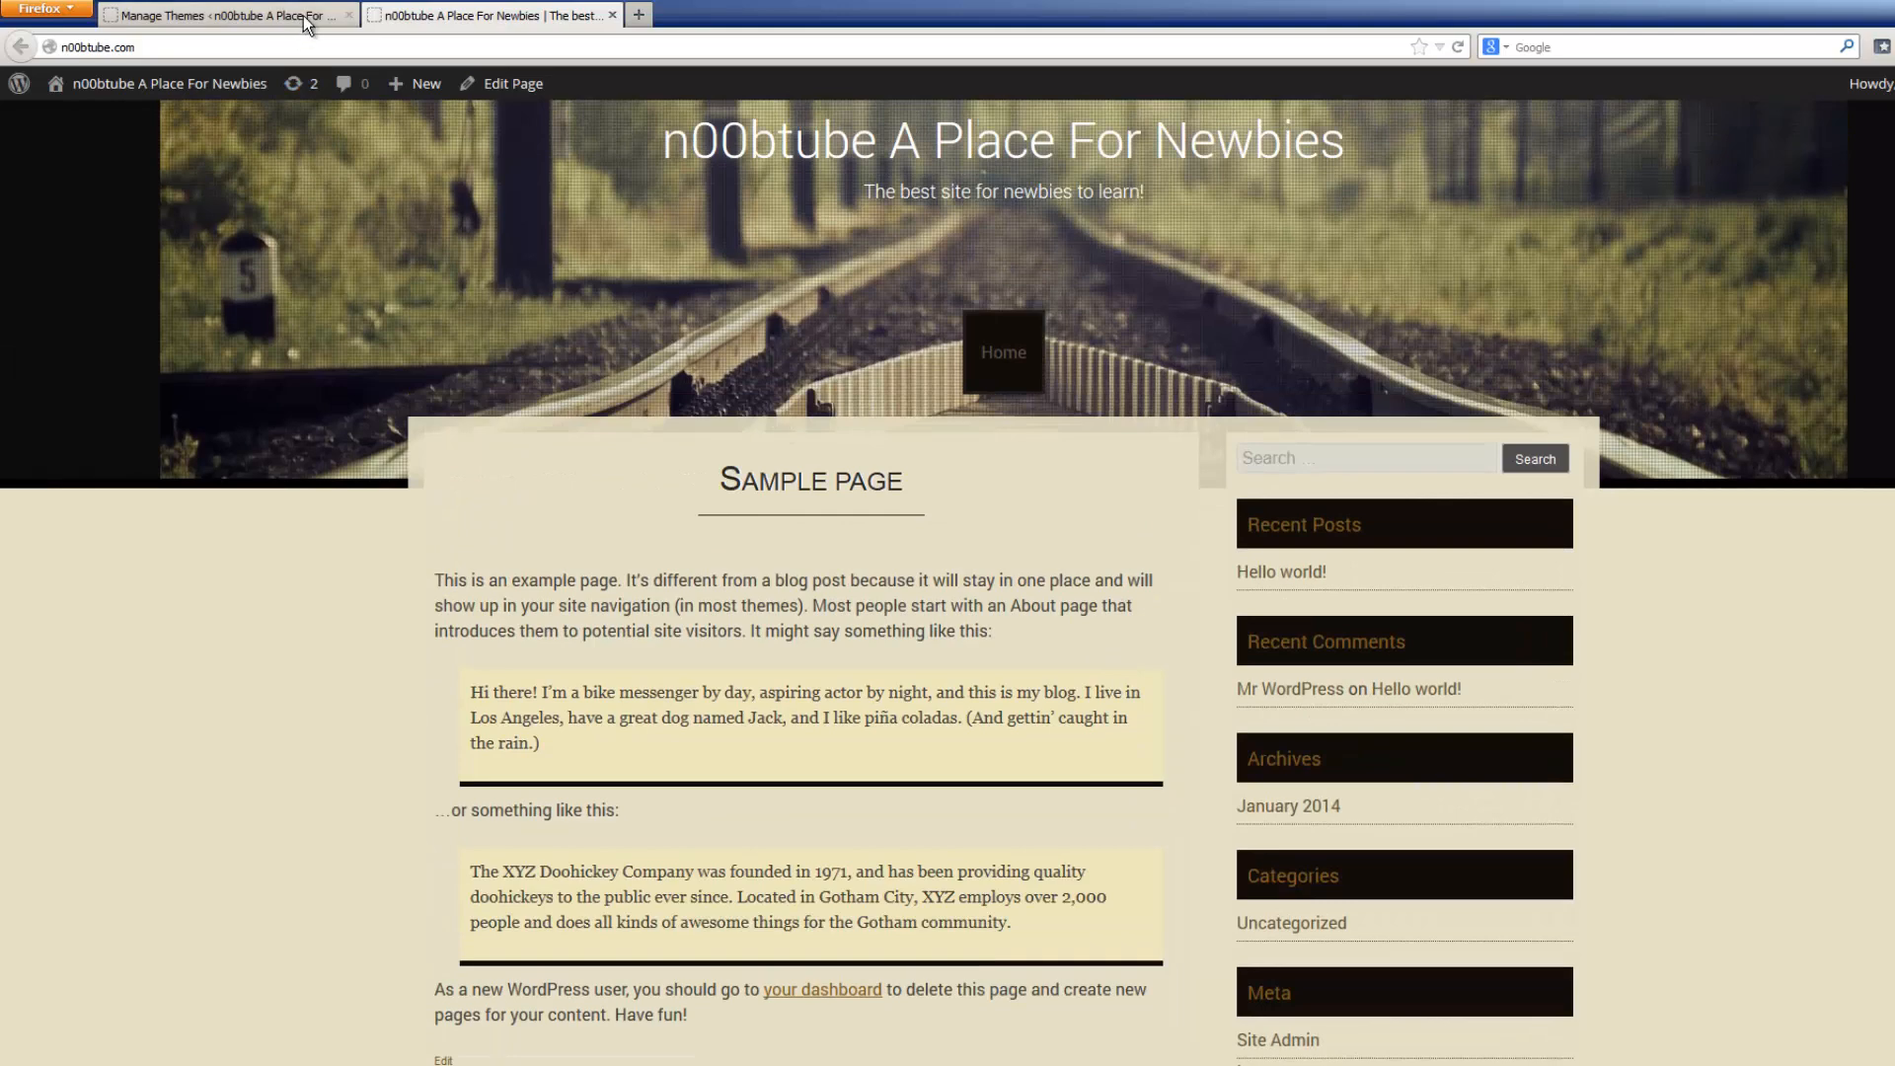
- Return to the installed themes and activate SunRain
left_click(227, 15)
mouse_move(779, 436)
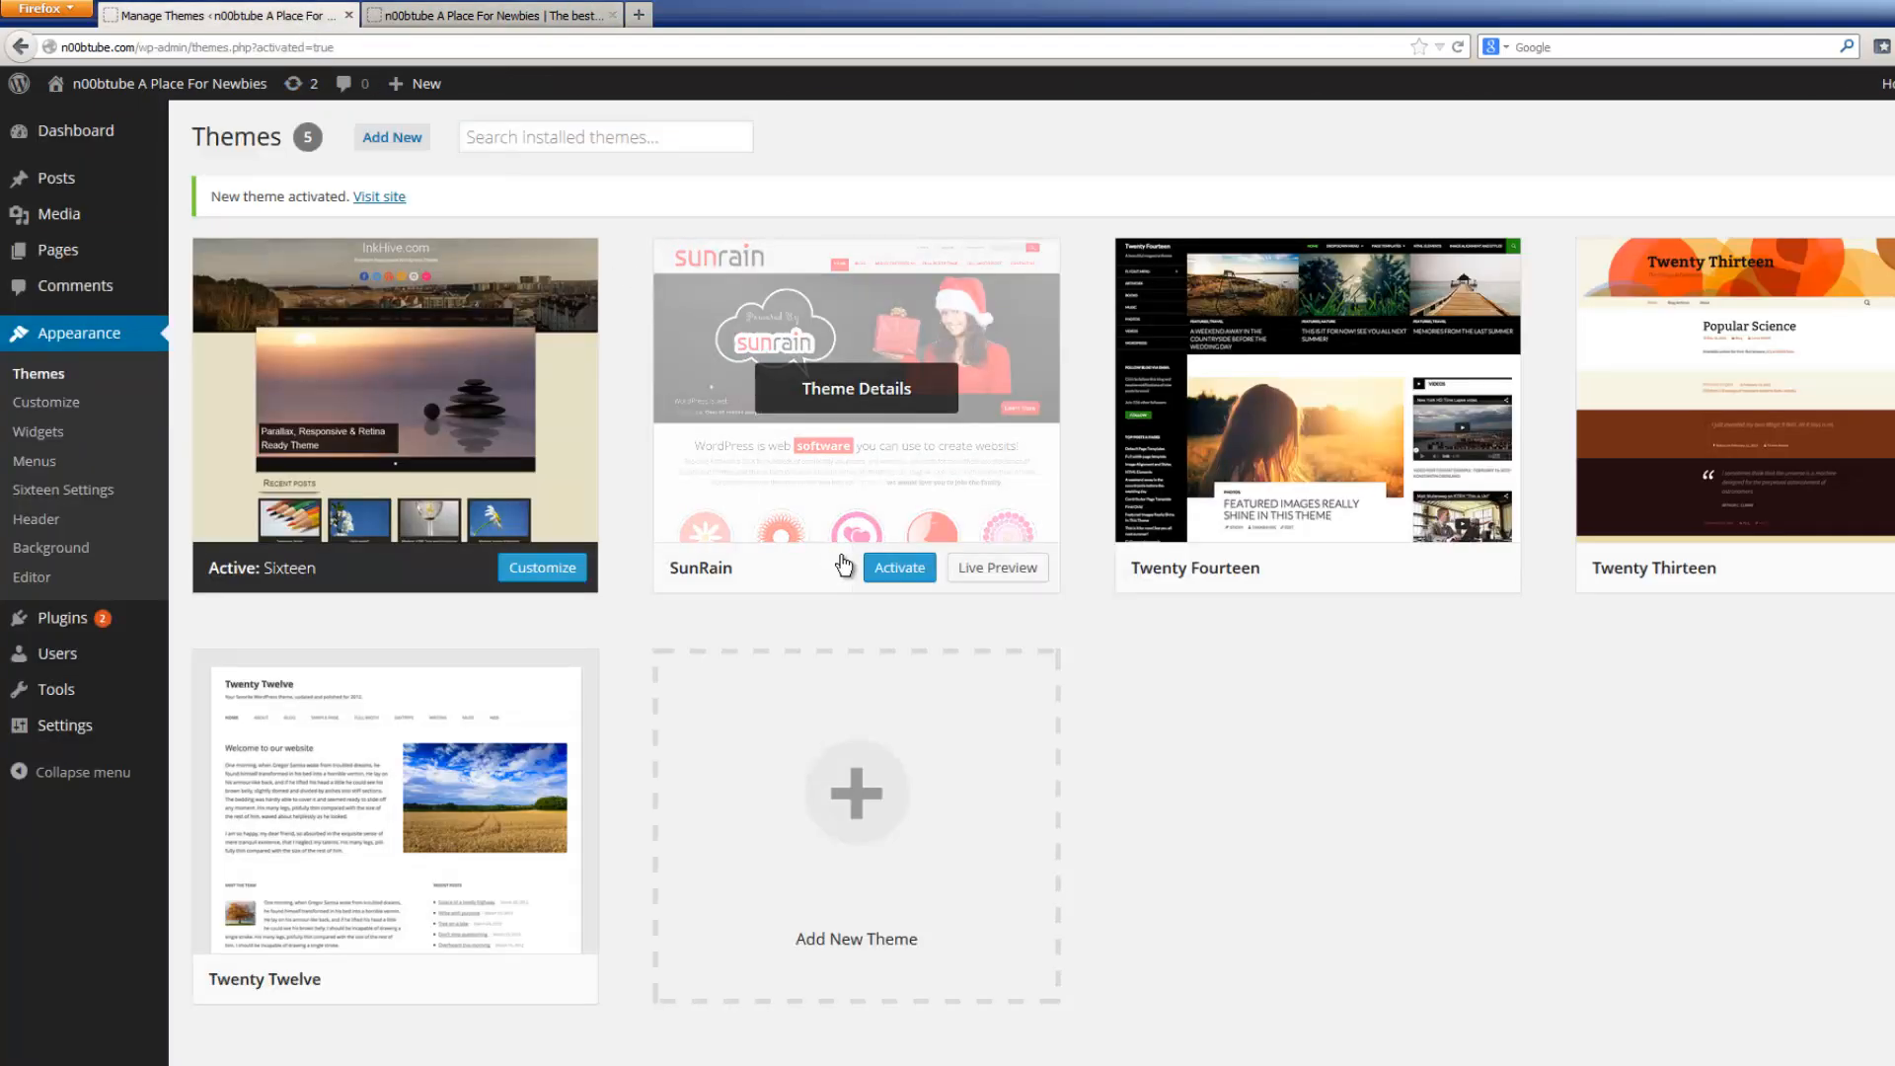
left_click(897, 569)
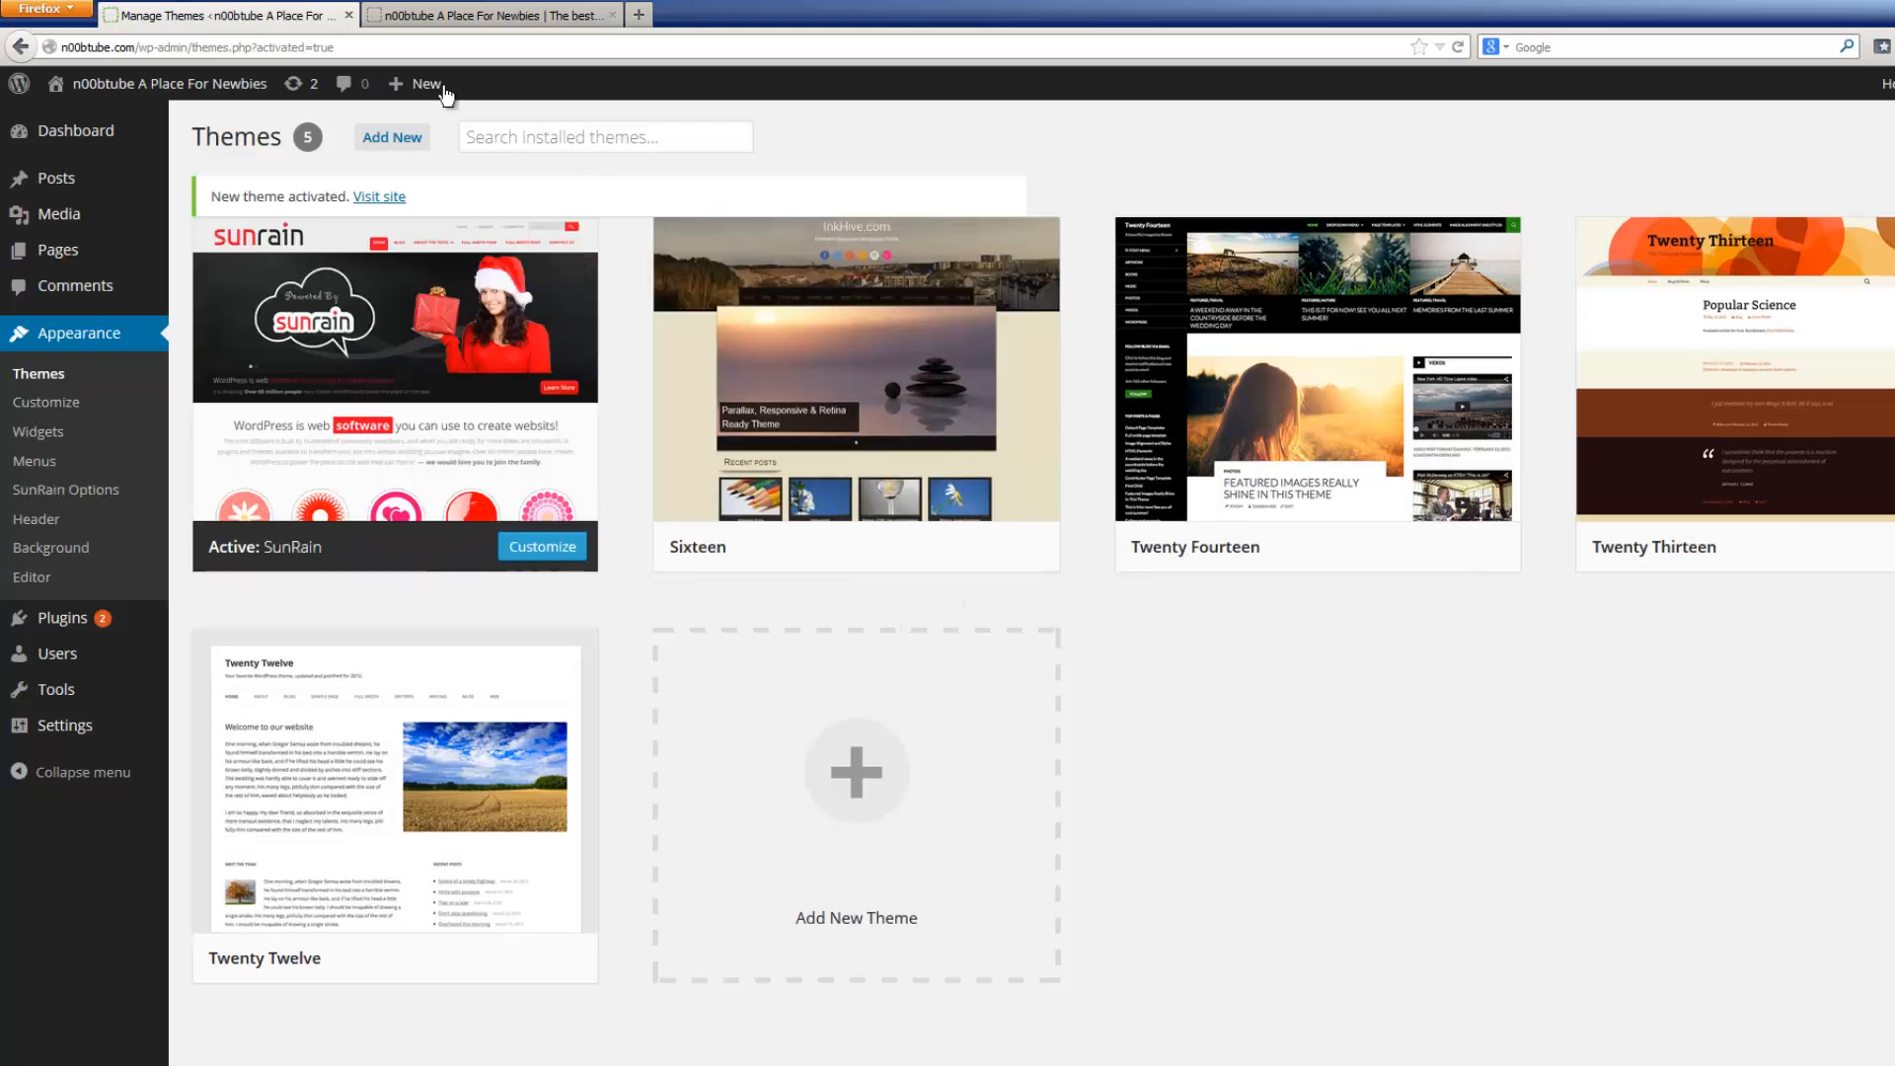
- Reload the live site and look through its front page in the SunRain theme
left_click(459, 21)
left_click(1459, 47)
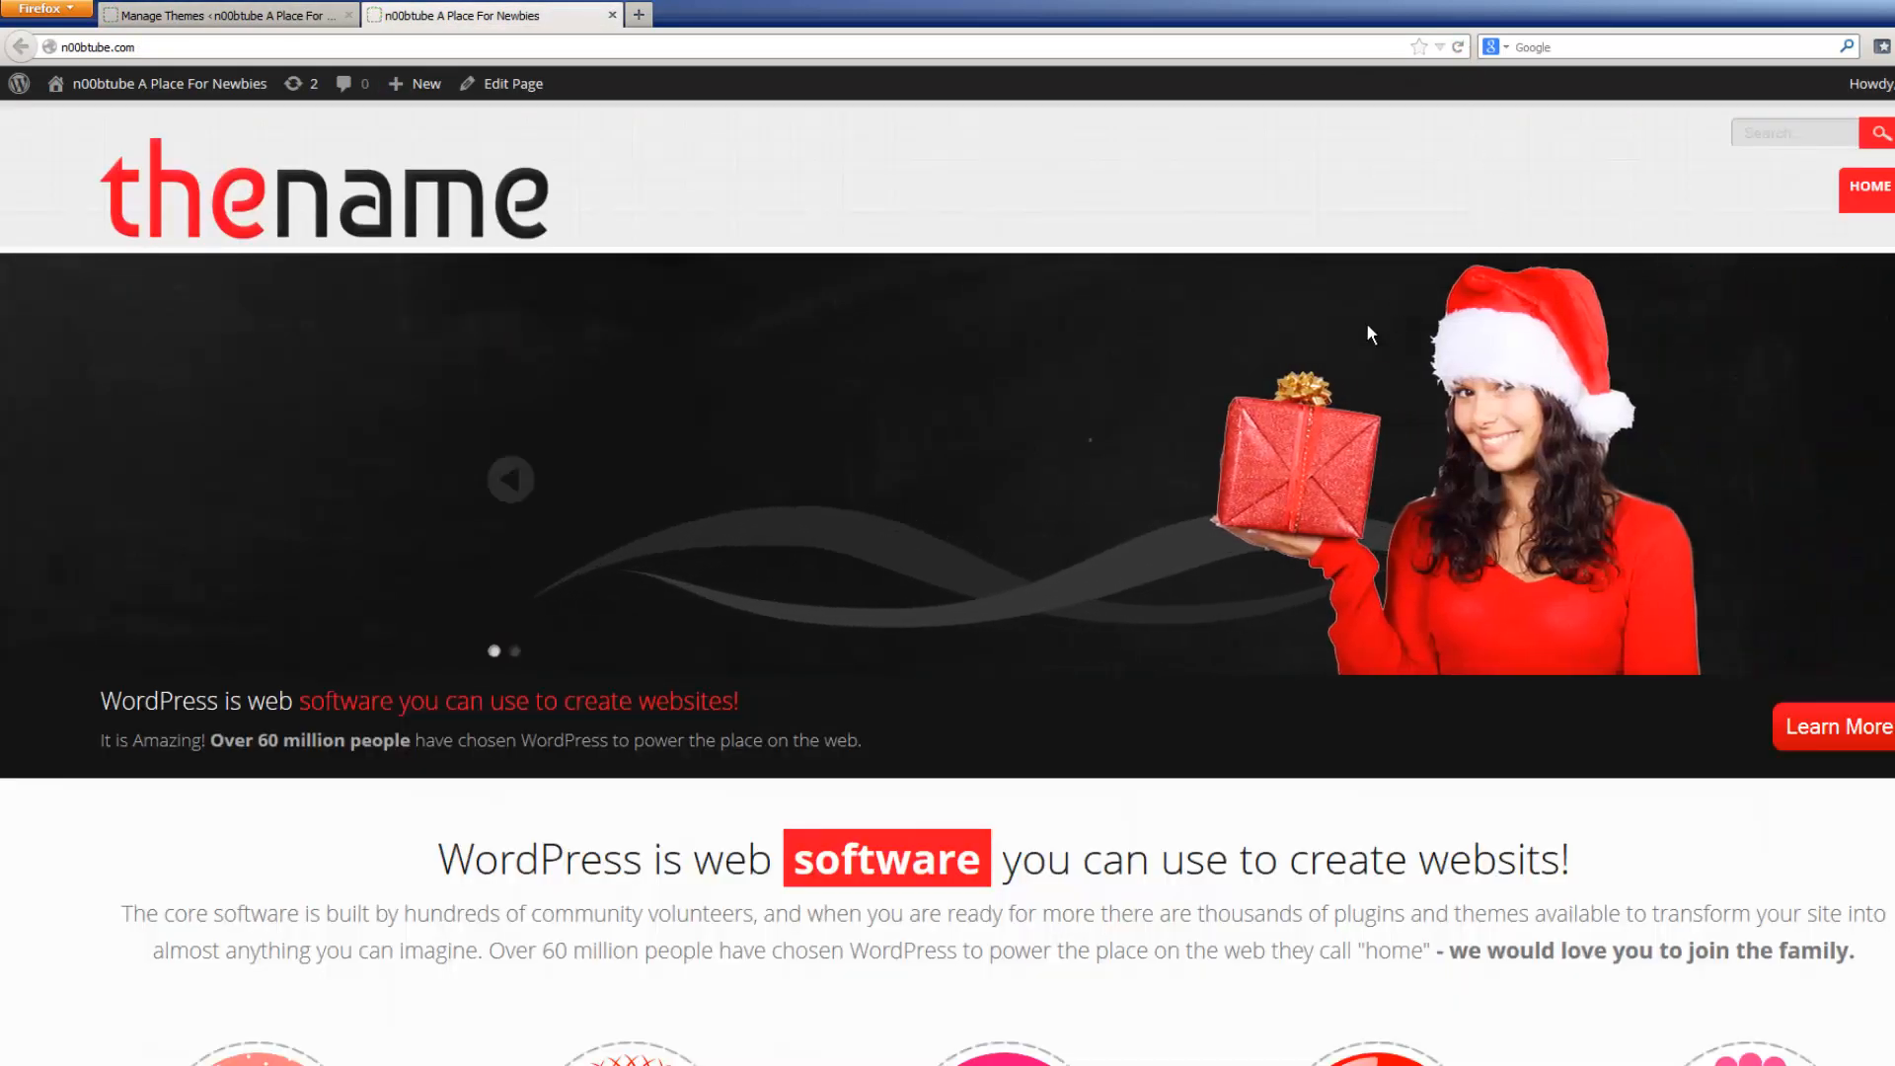
scroll(1370, 325, "down", 3)
scroll(1370, 324, "down", 10)
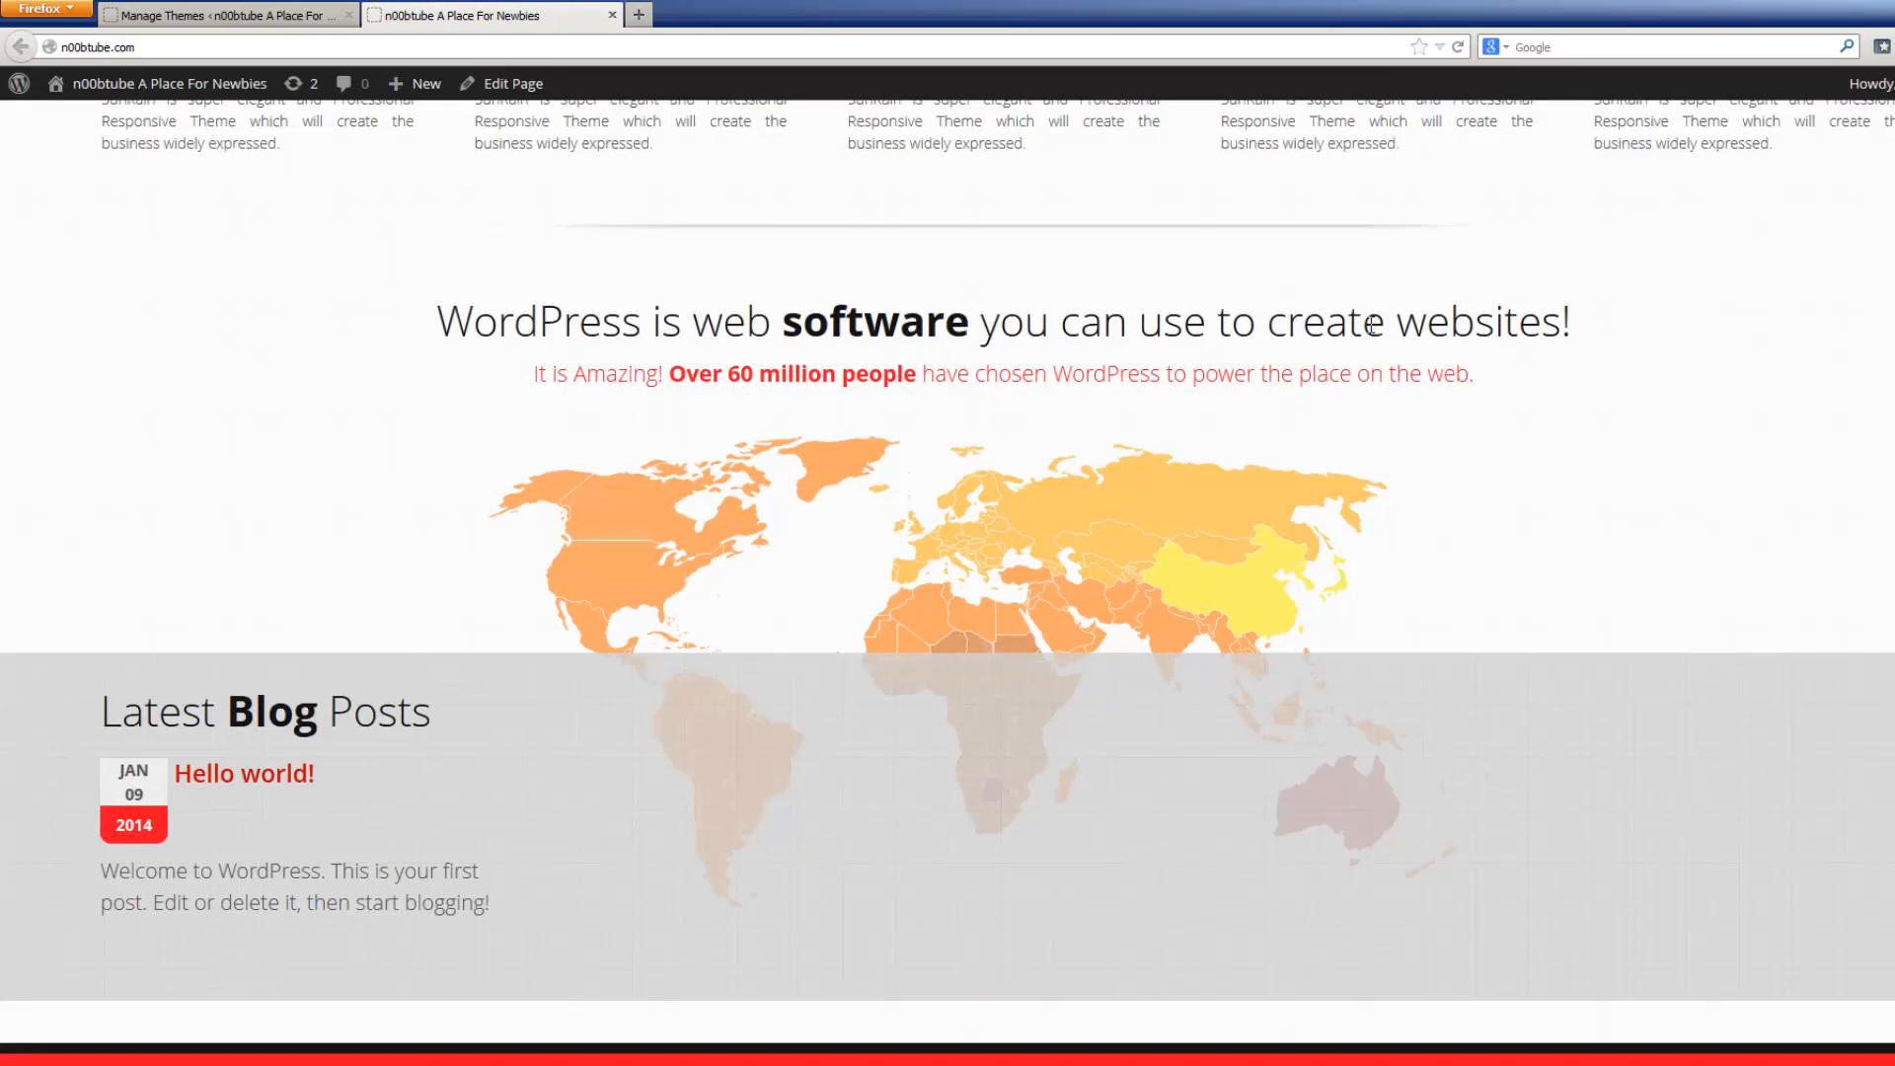
scroll(1370, 324, "up", 6)
scroll(1370, 323, "up", 8)
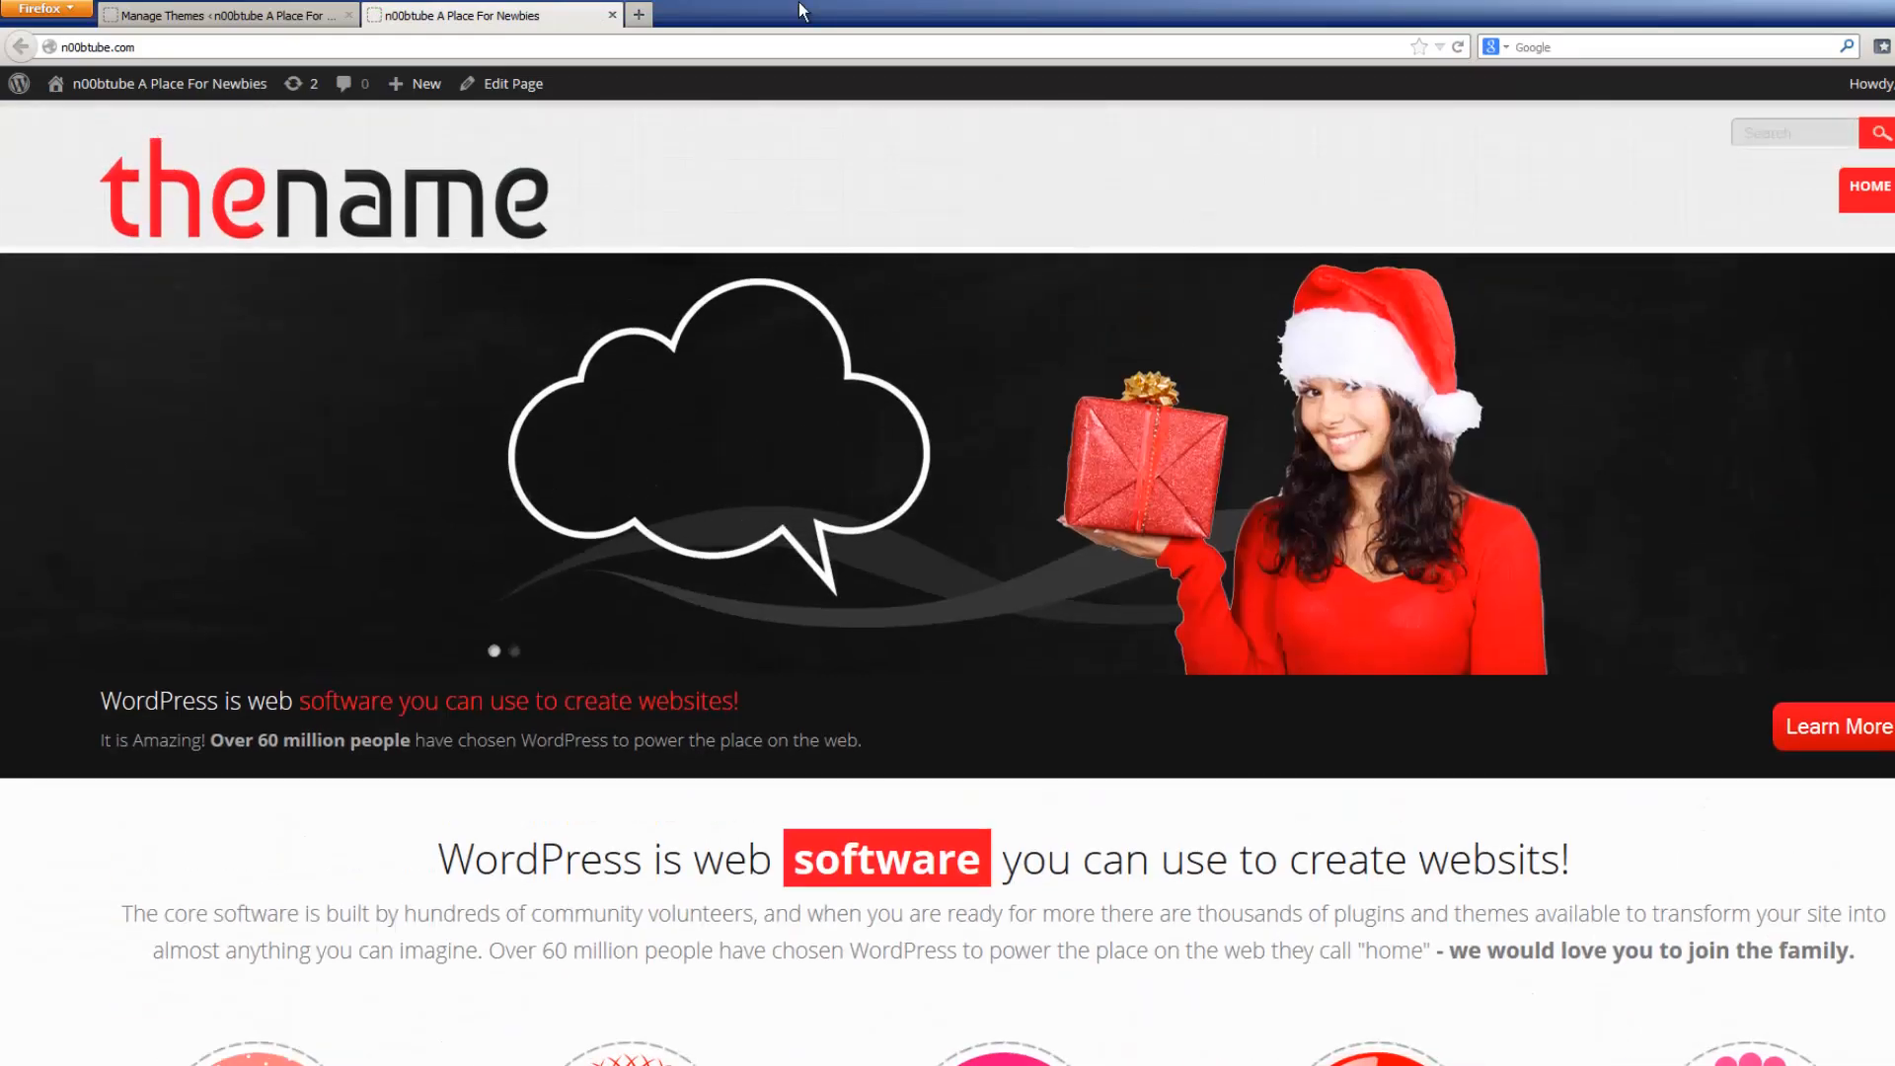
- Open the SunRain theme options from the site admin and review the responsive layout and front page visibility settings
left_click(304, 23)
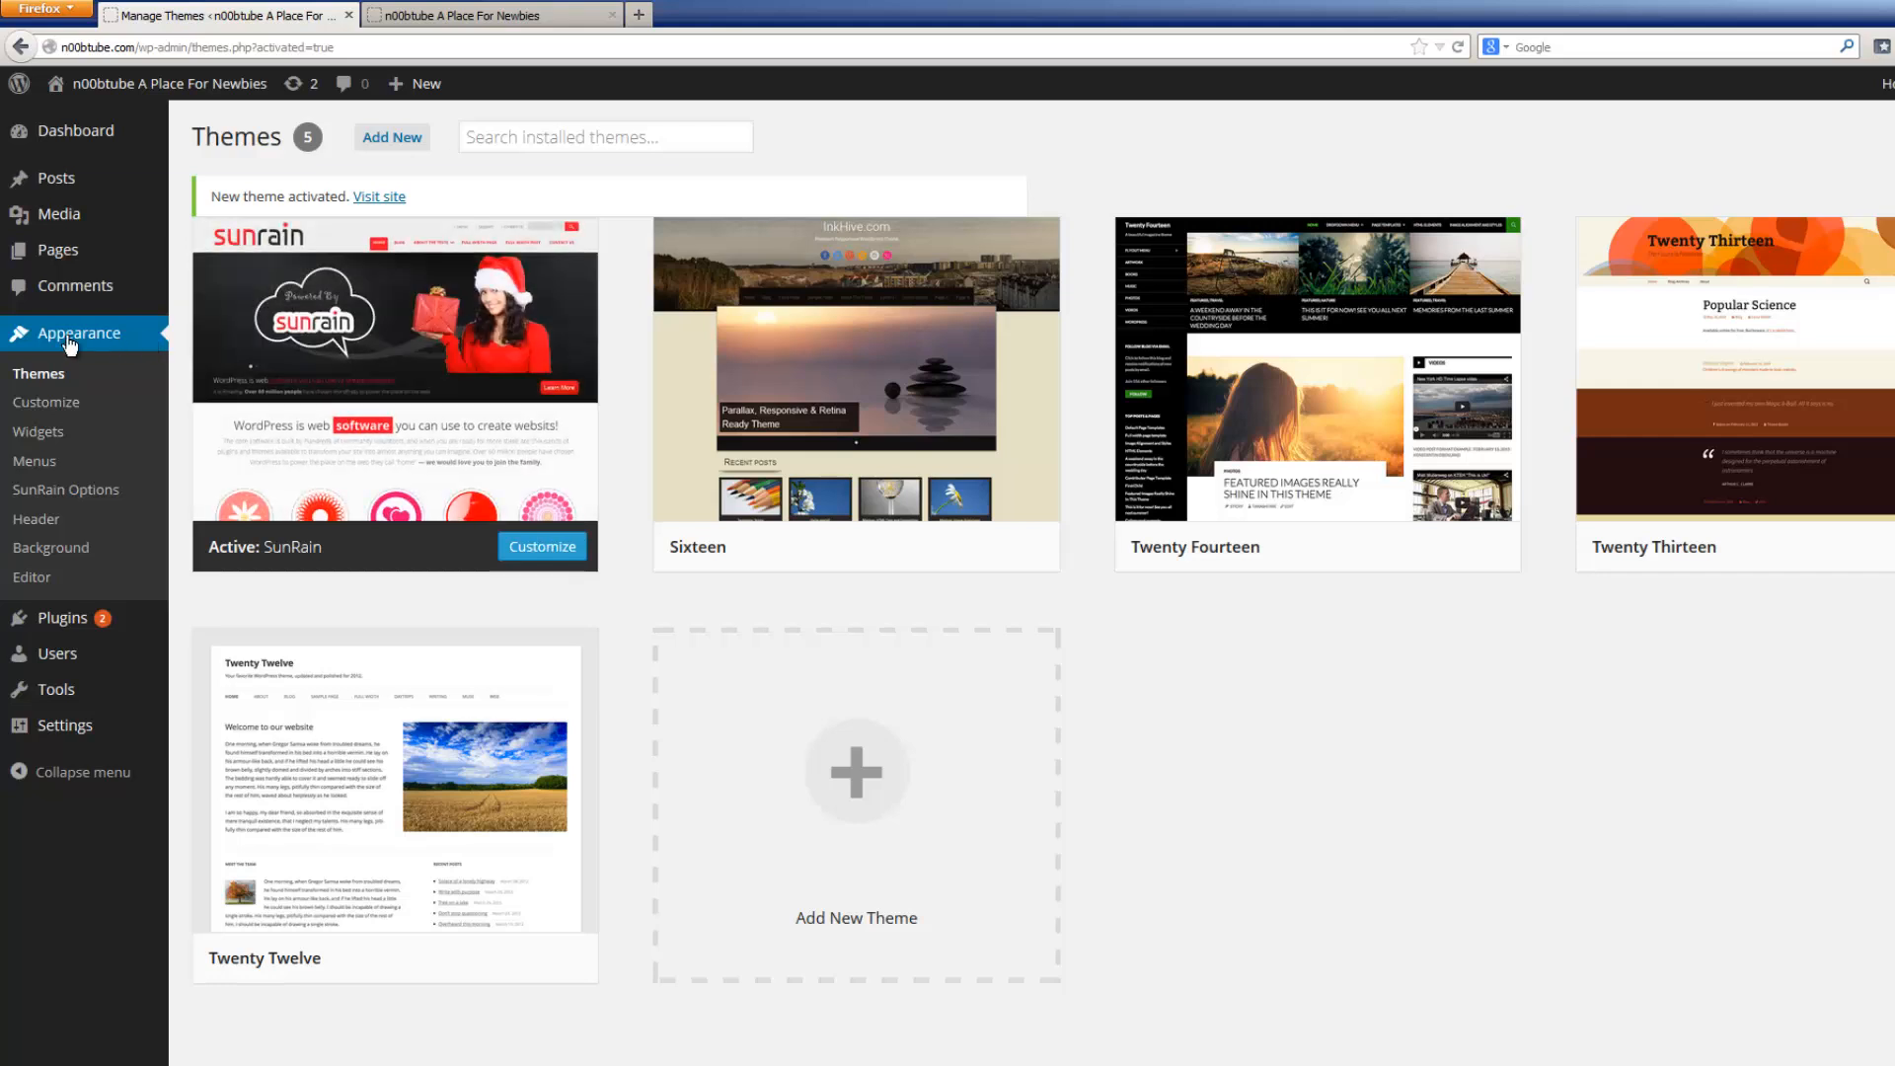
left_click(104, 498)
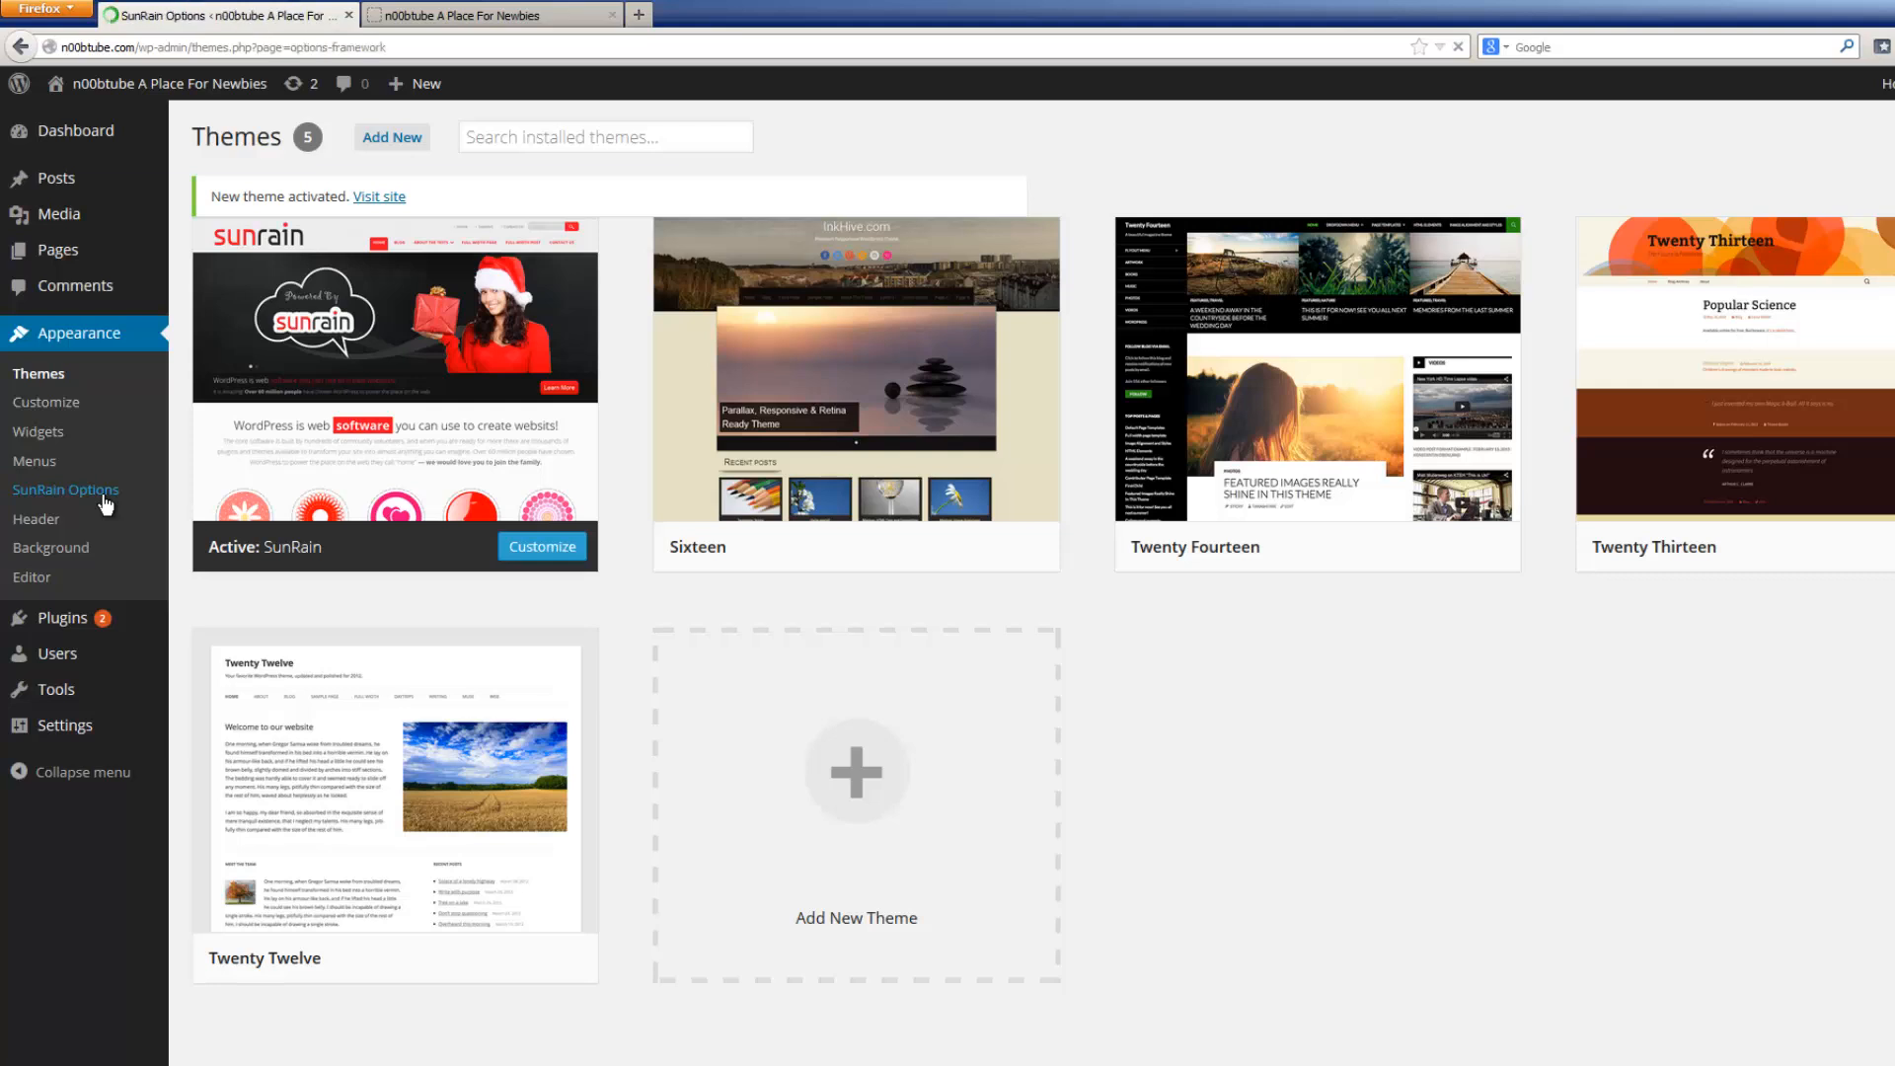
scroll(347, 484, "down", 3)
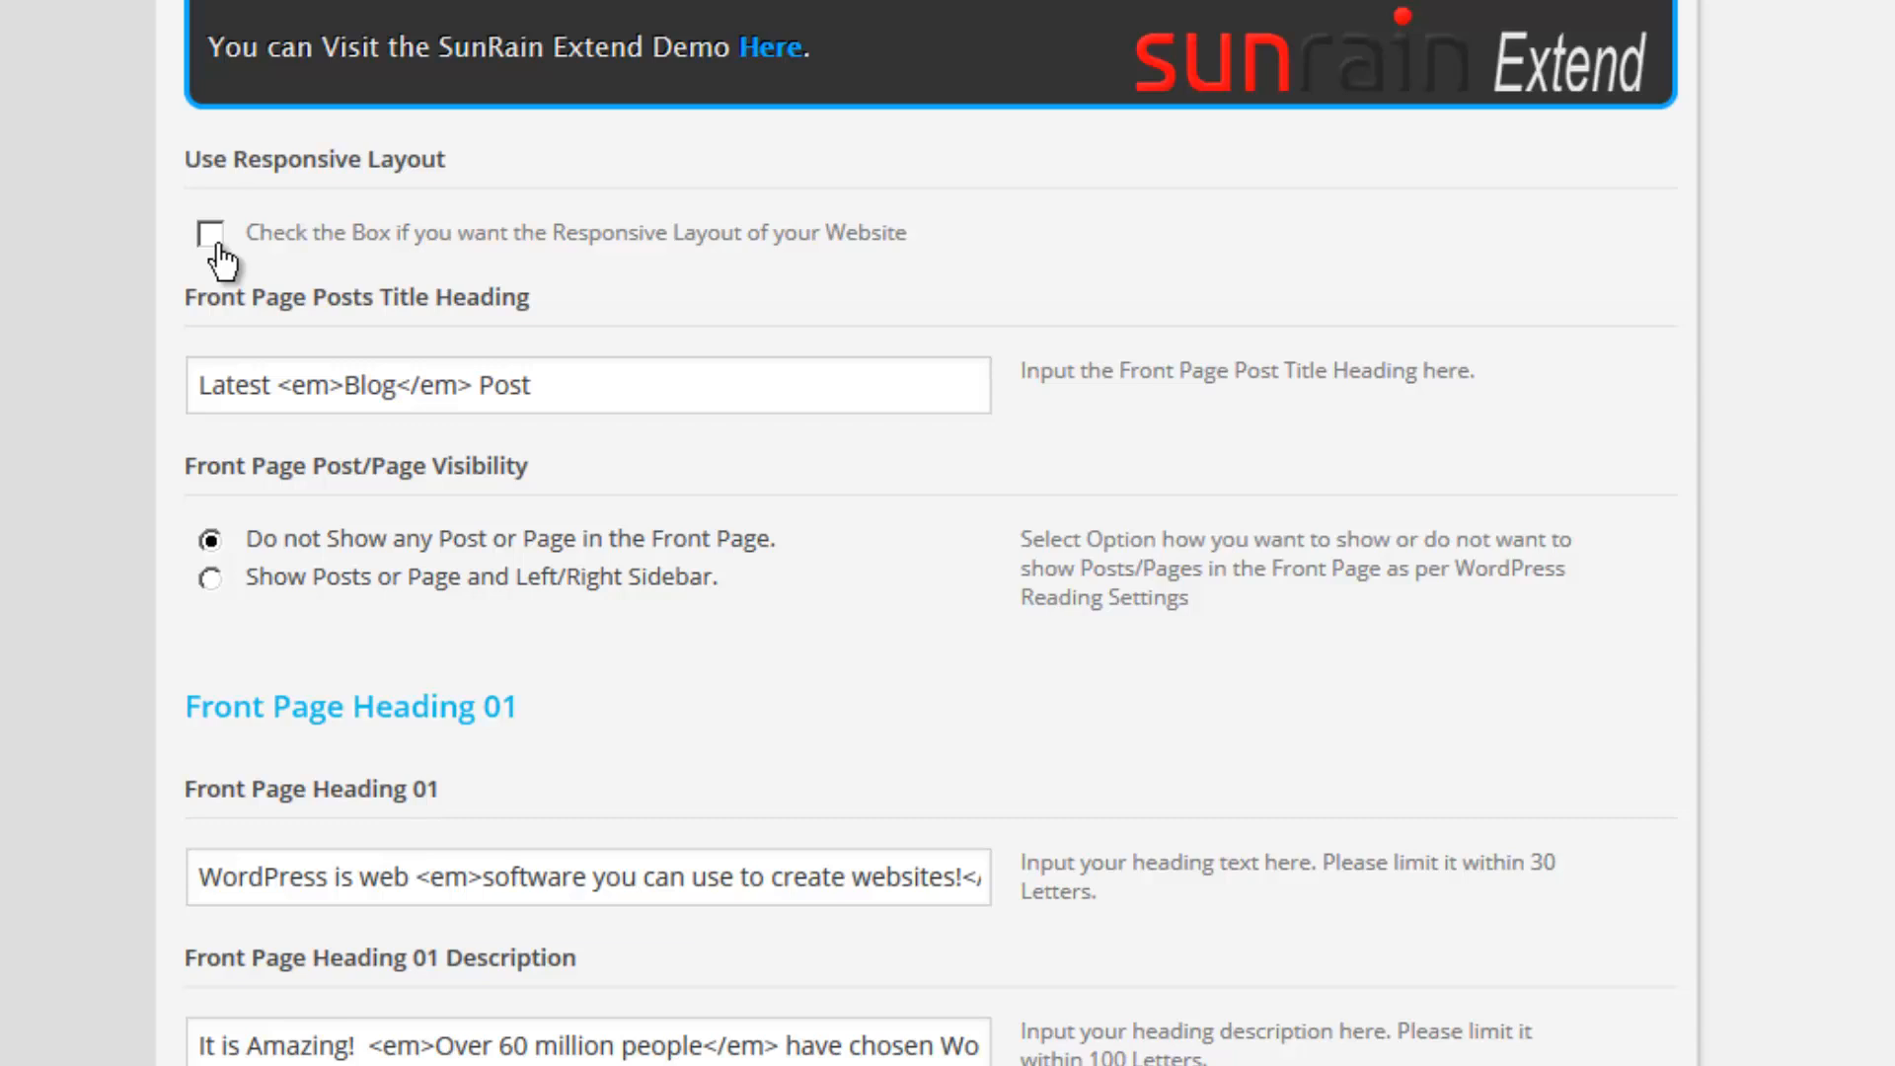
scroll(229, 298, "down", 2)
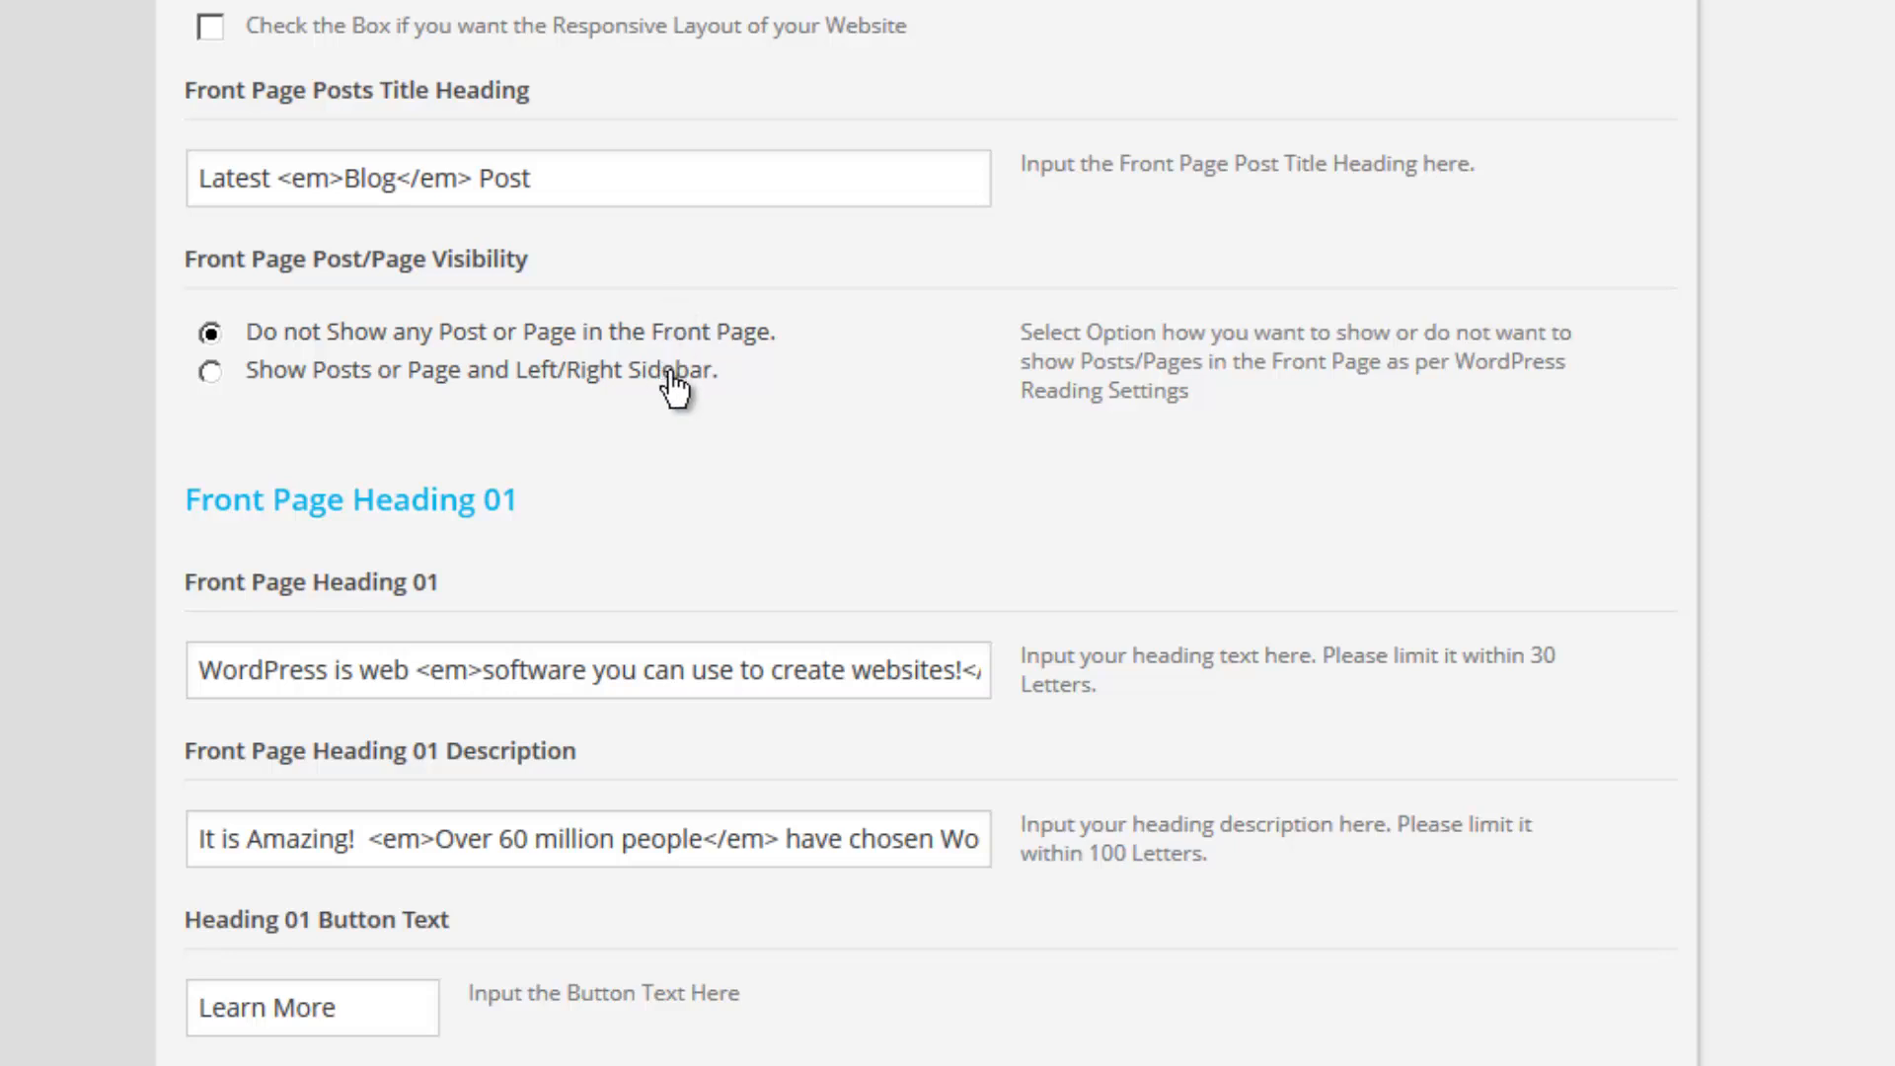
- Replace the Front Page Heading 01 text with "This is a great theme!"
scroll(813, 472, "down", 4)
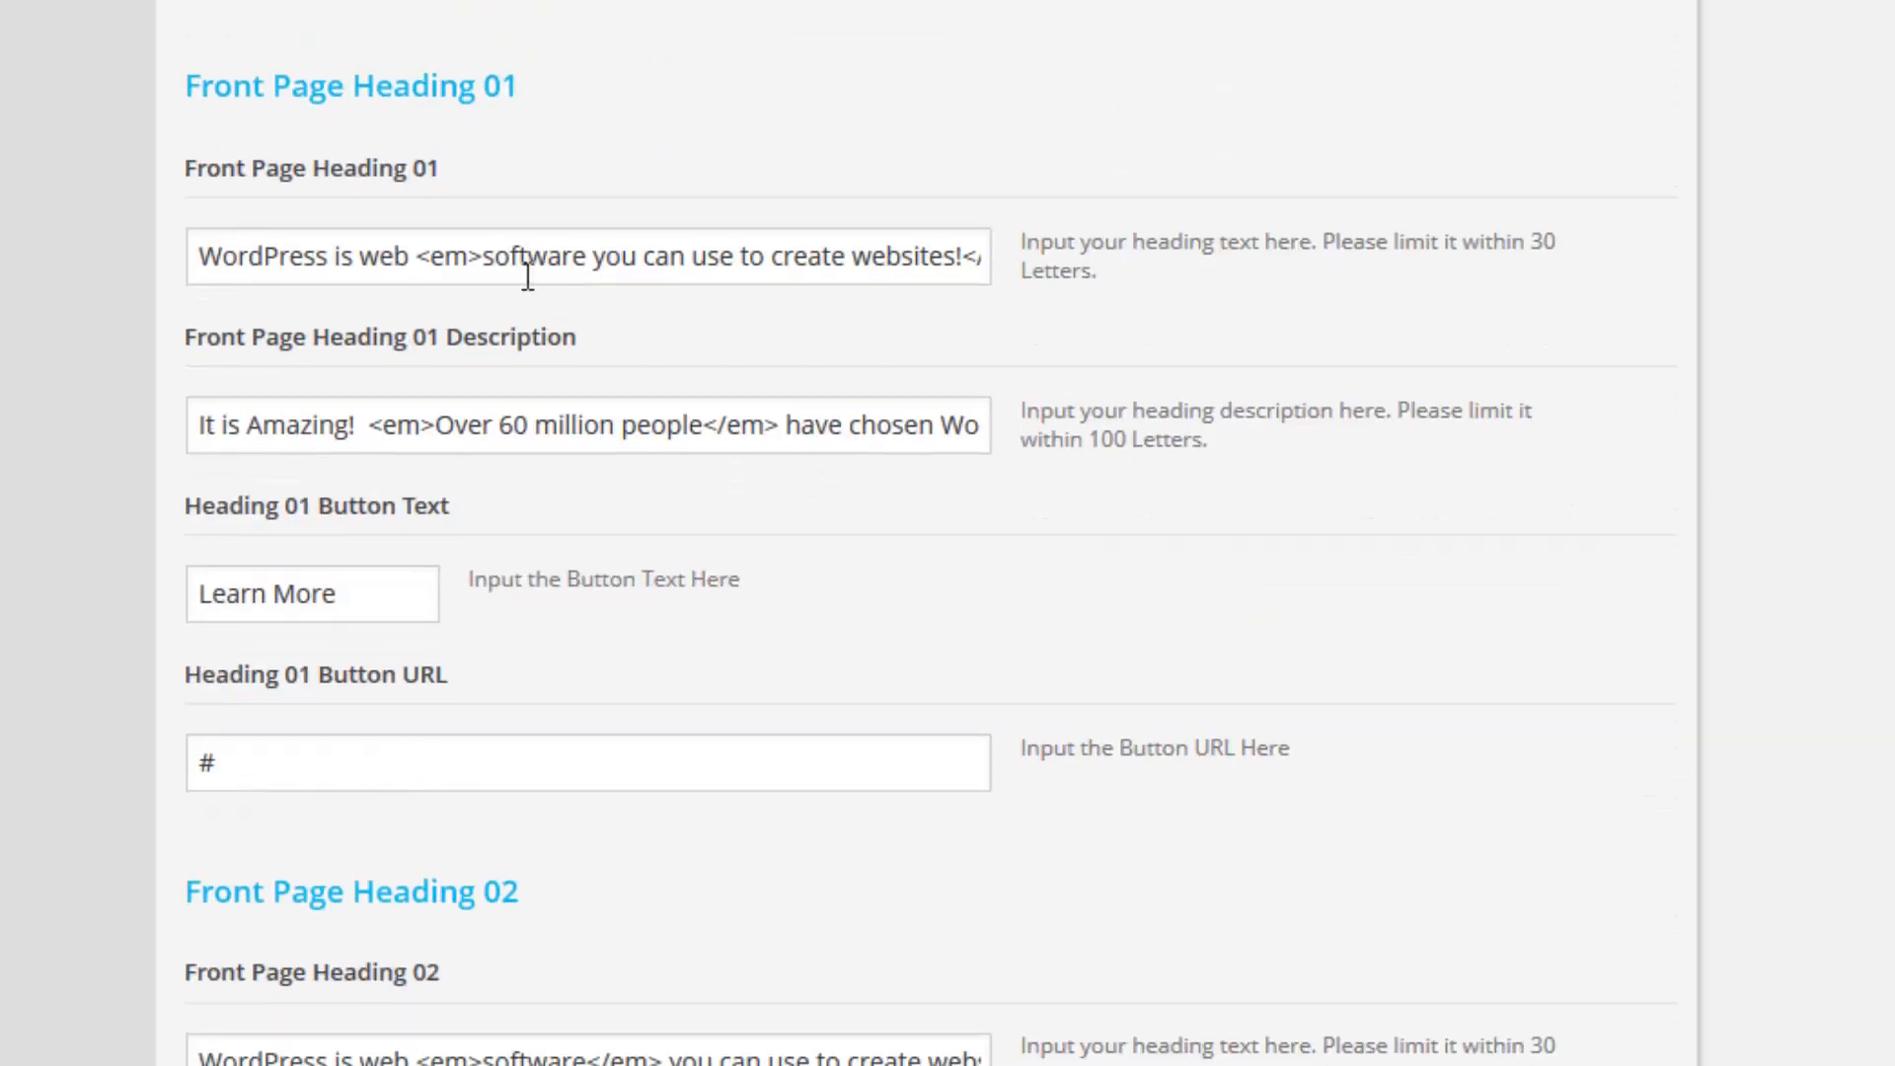
left_click(207, 255)
left_click_drag(228, 254, 1315, 260)
type("Thi")
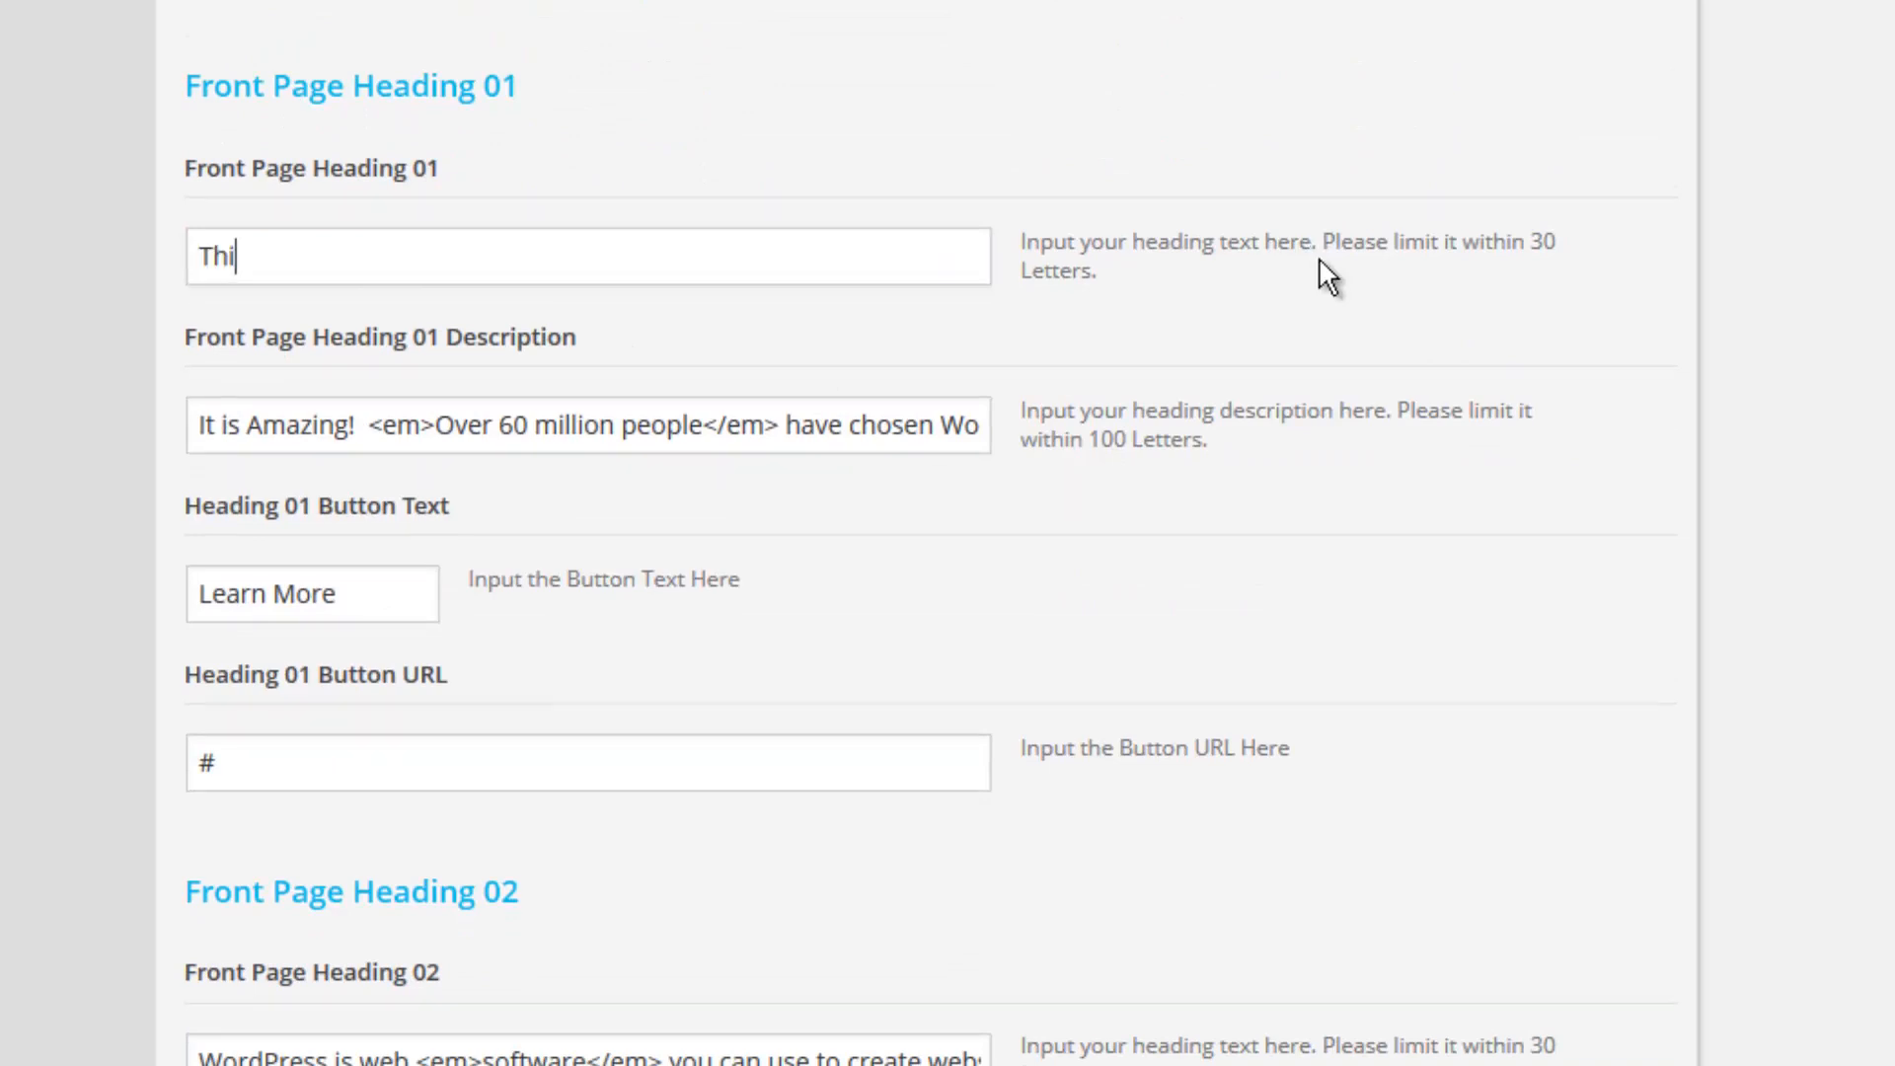
type("s is a great t")
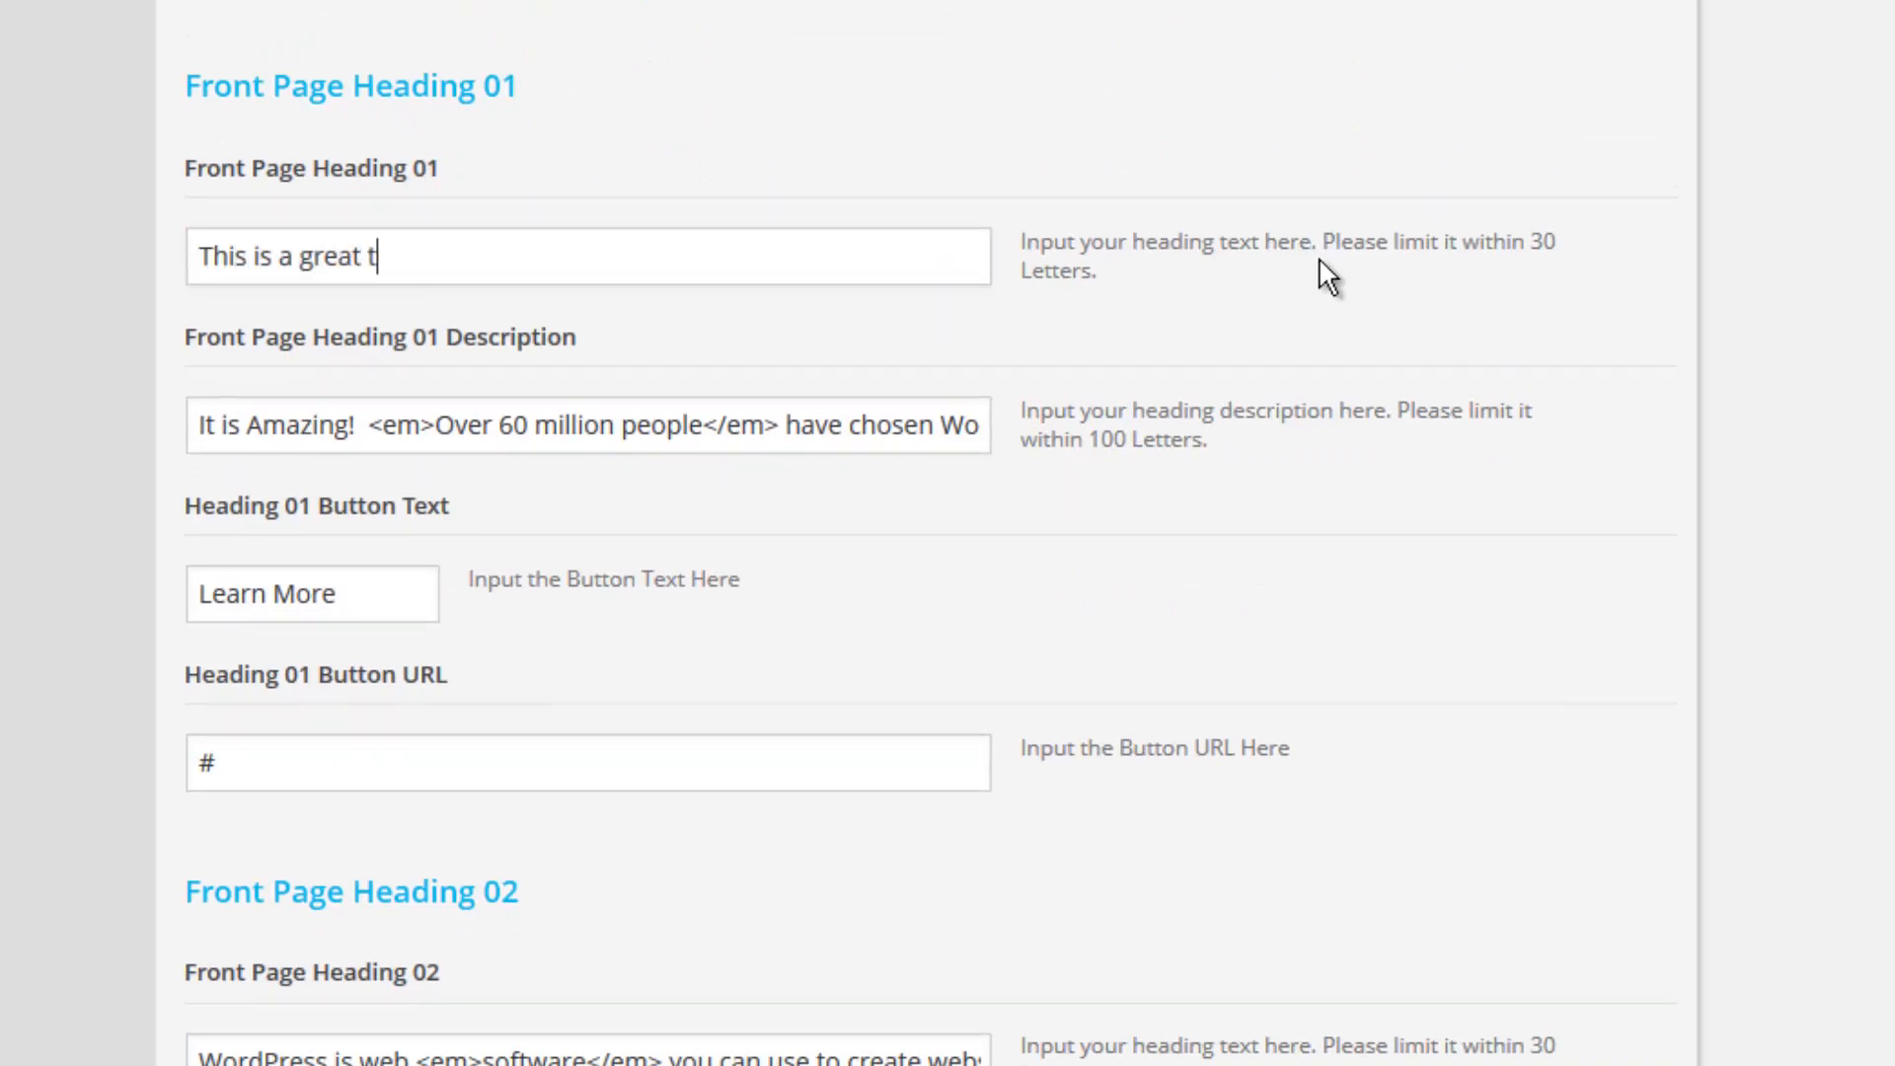
type("heme!")
- Replace the Front Page Heading 01 Description text with "We are awesome."
left_click_drag(199, 424, 978, 426)
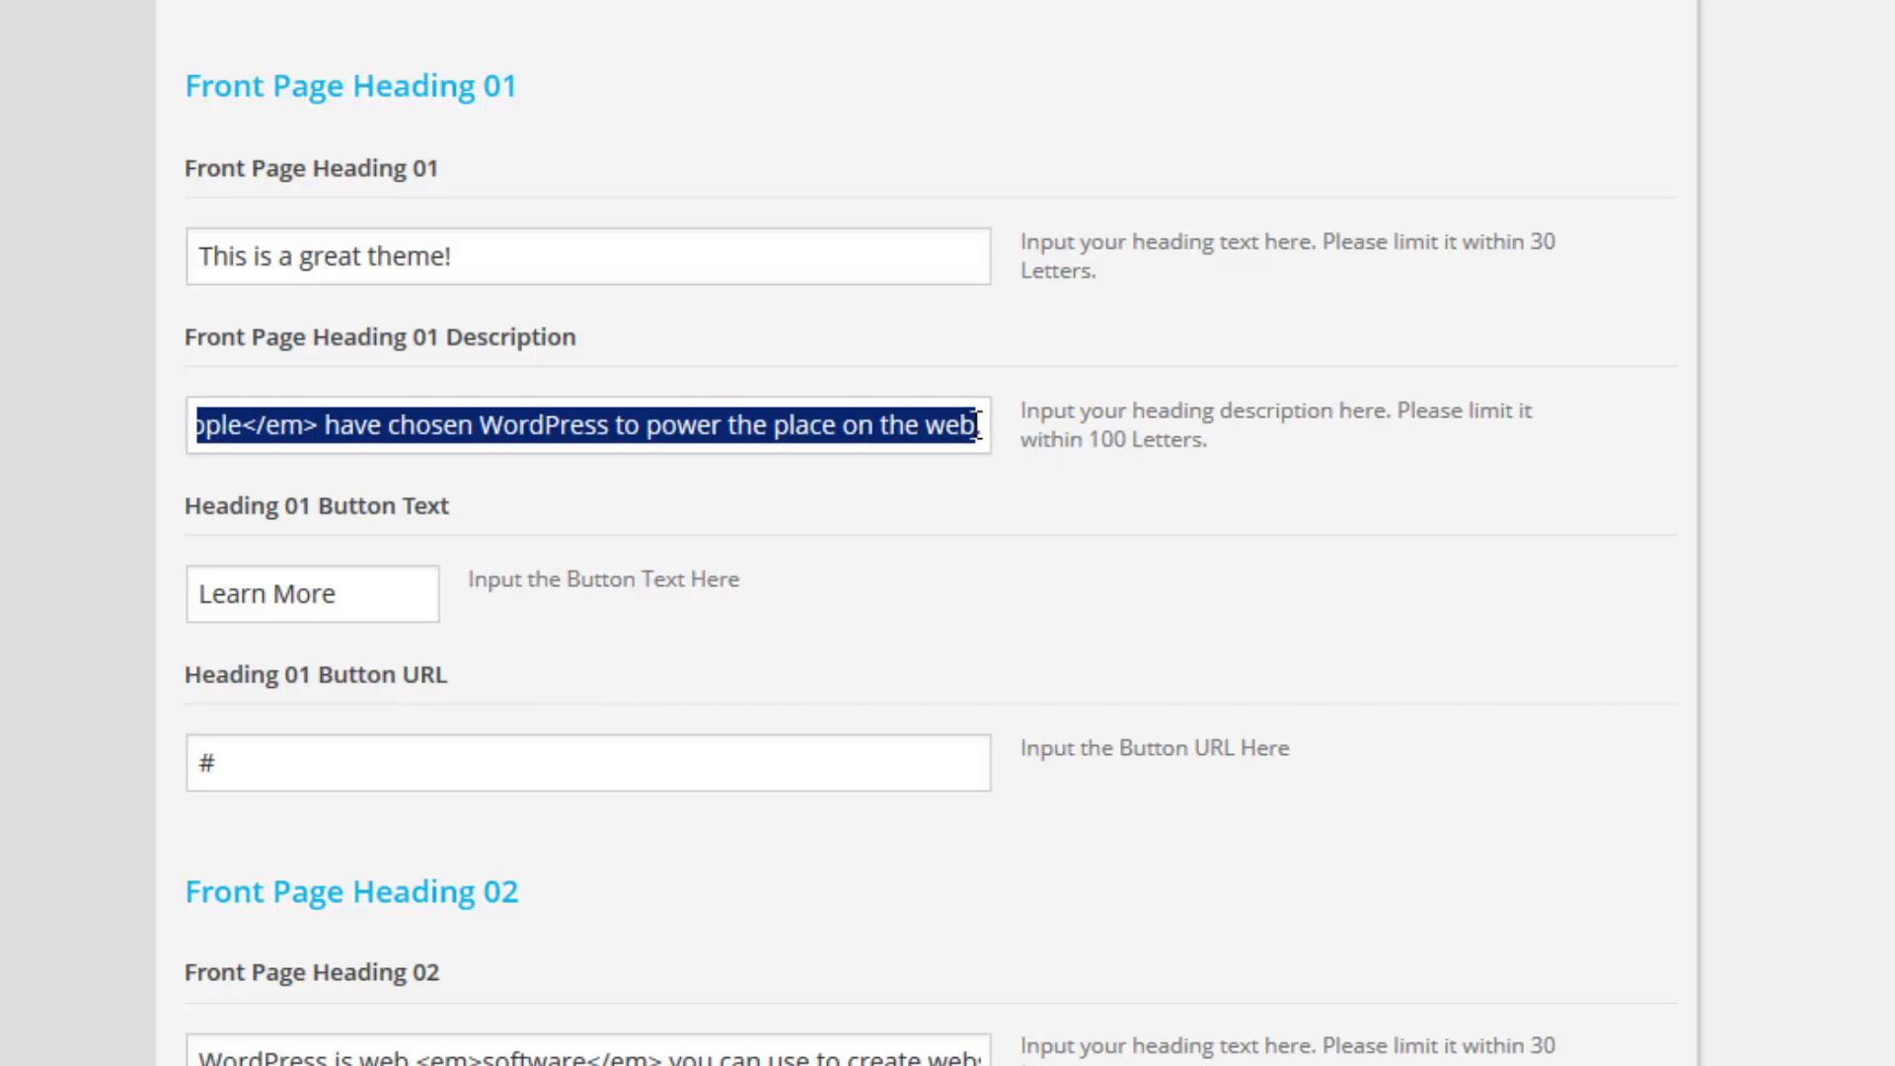
key("BackSpace")
key("BackSpace")
key("BackSpace")
key("BackSpace")
key("BackSpace")
key("BackSpace")
key("BackSpace")
key("BackSpace")
key("BackSpace")
key("BackSpace")
key("BackSpace")
key("BackSpace")
key("BackSpace")
key("BackSpace")
key("BackSpace")
key("BackSpace")
key("BackSpace")
key("BackSpace")
key("BackSpace")
key("BackSpace")
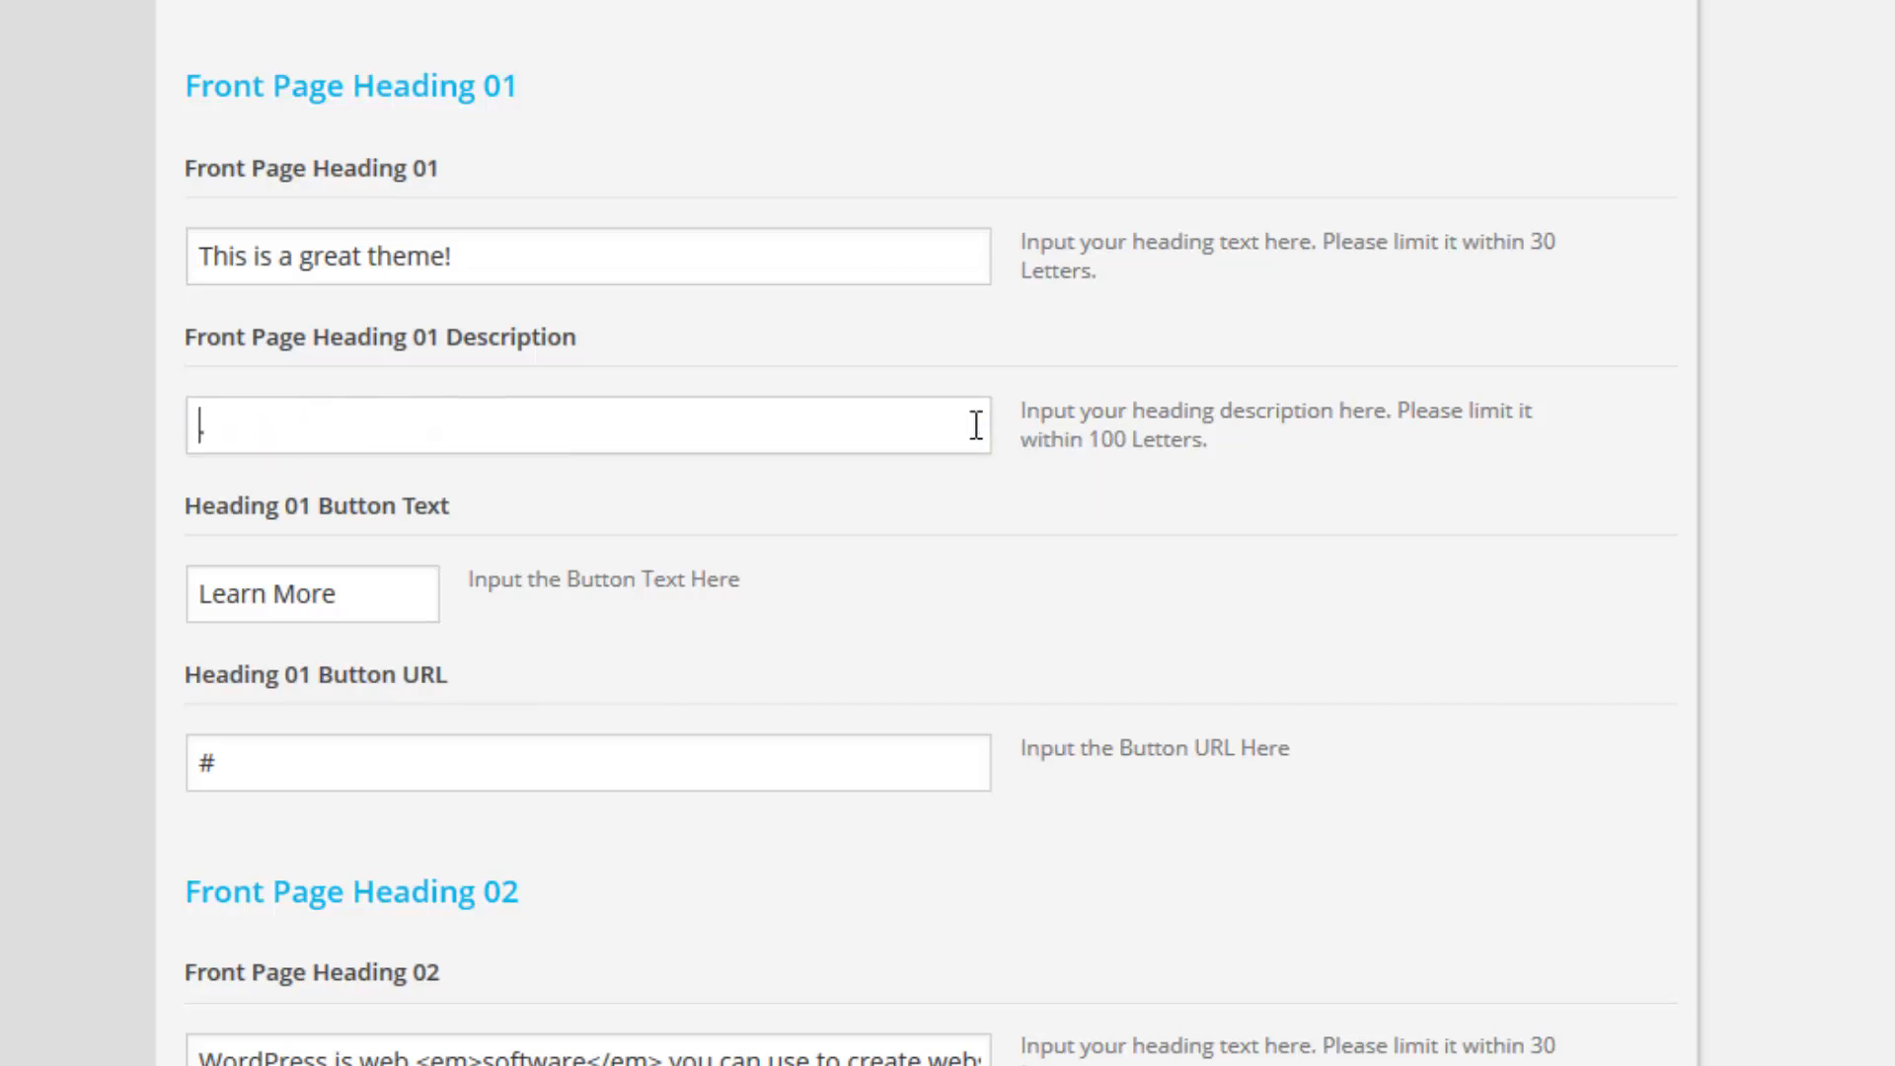
type("We are awes")
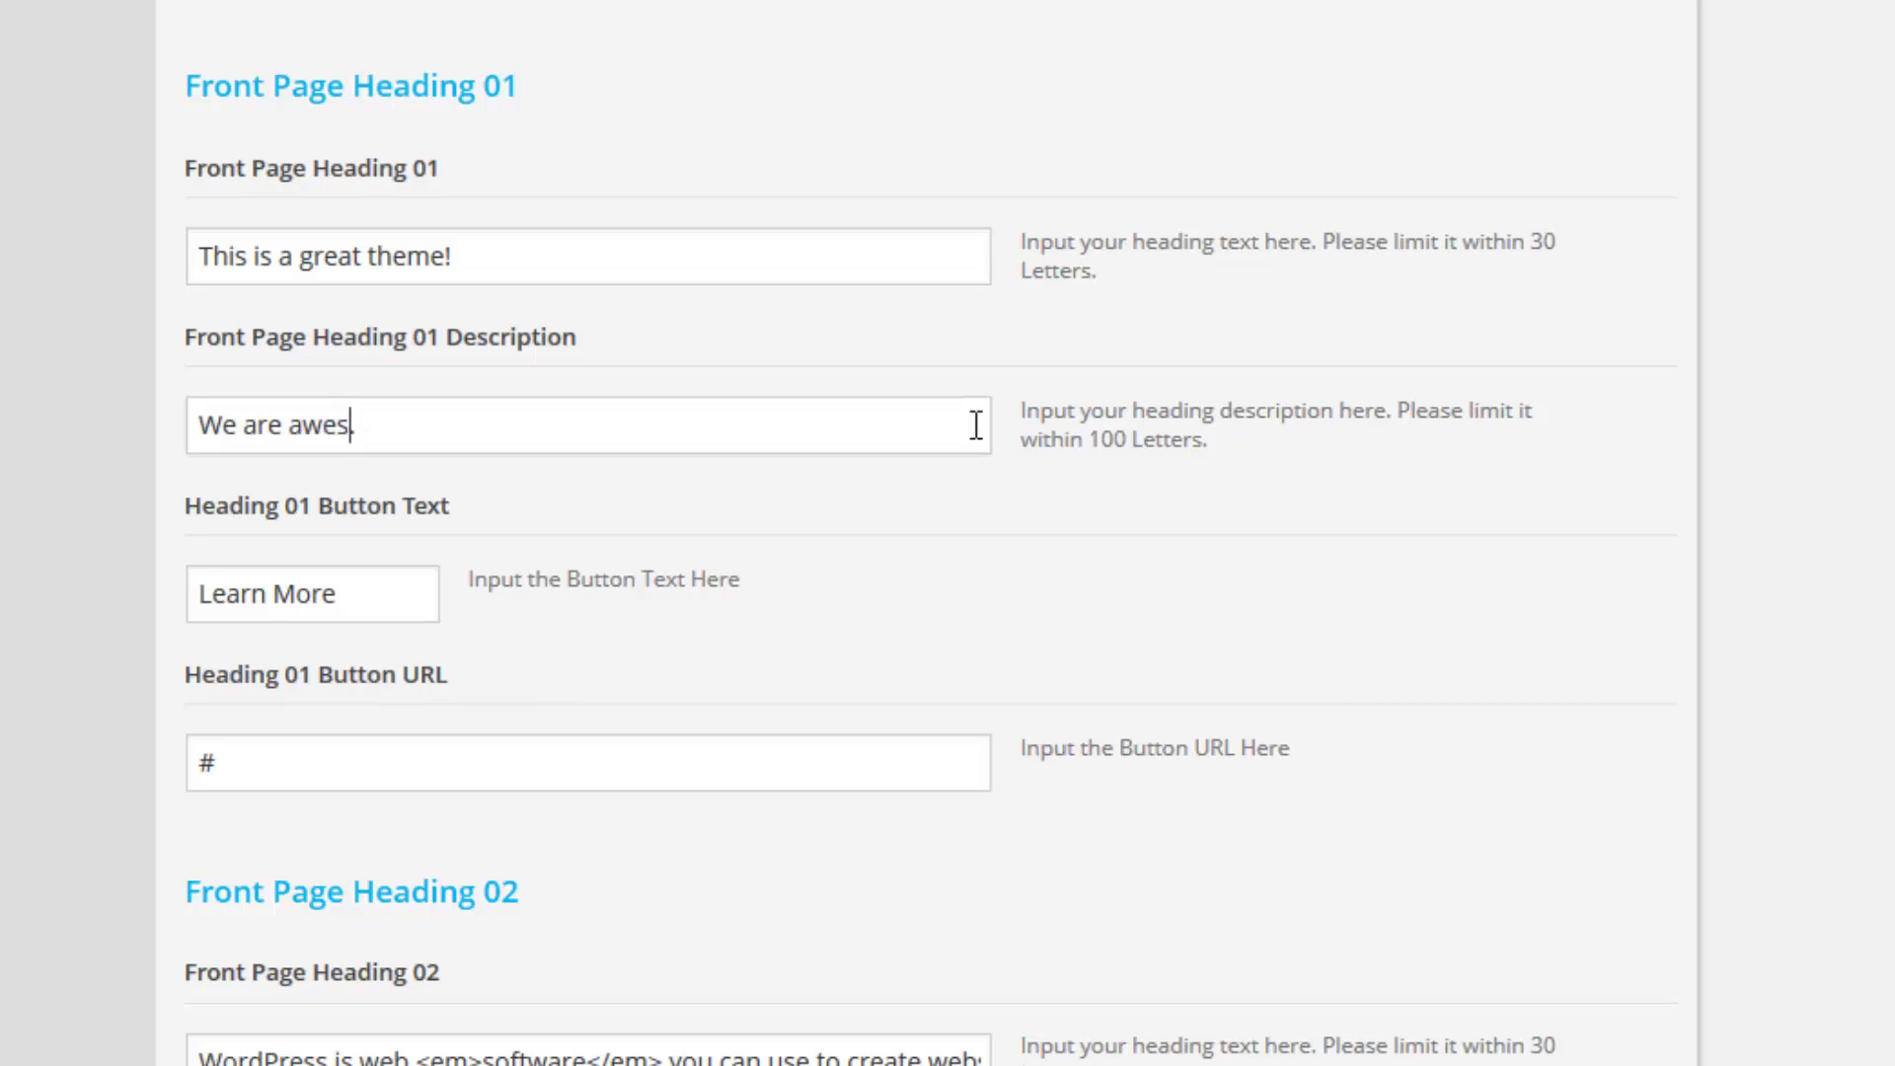
type("ome")
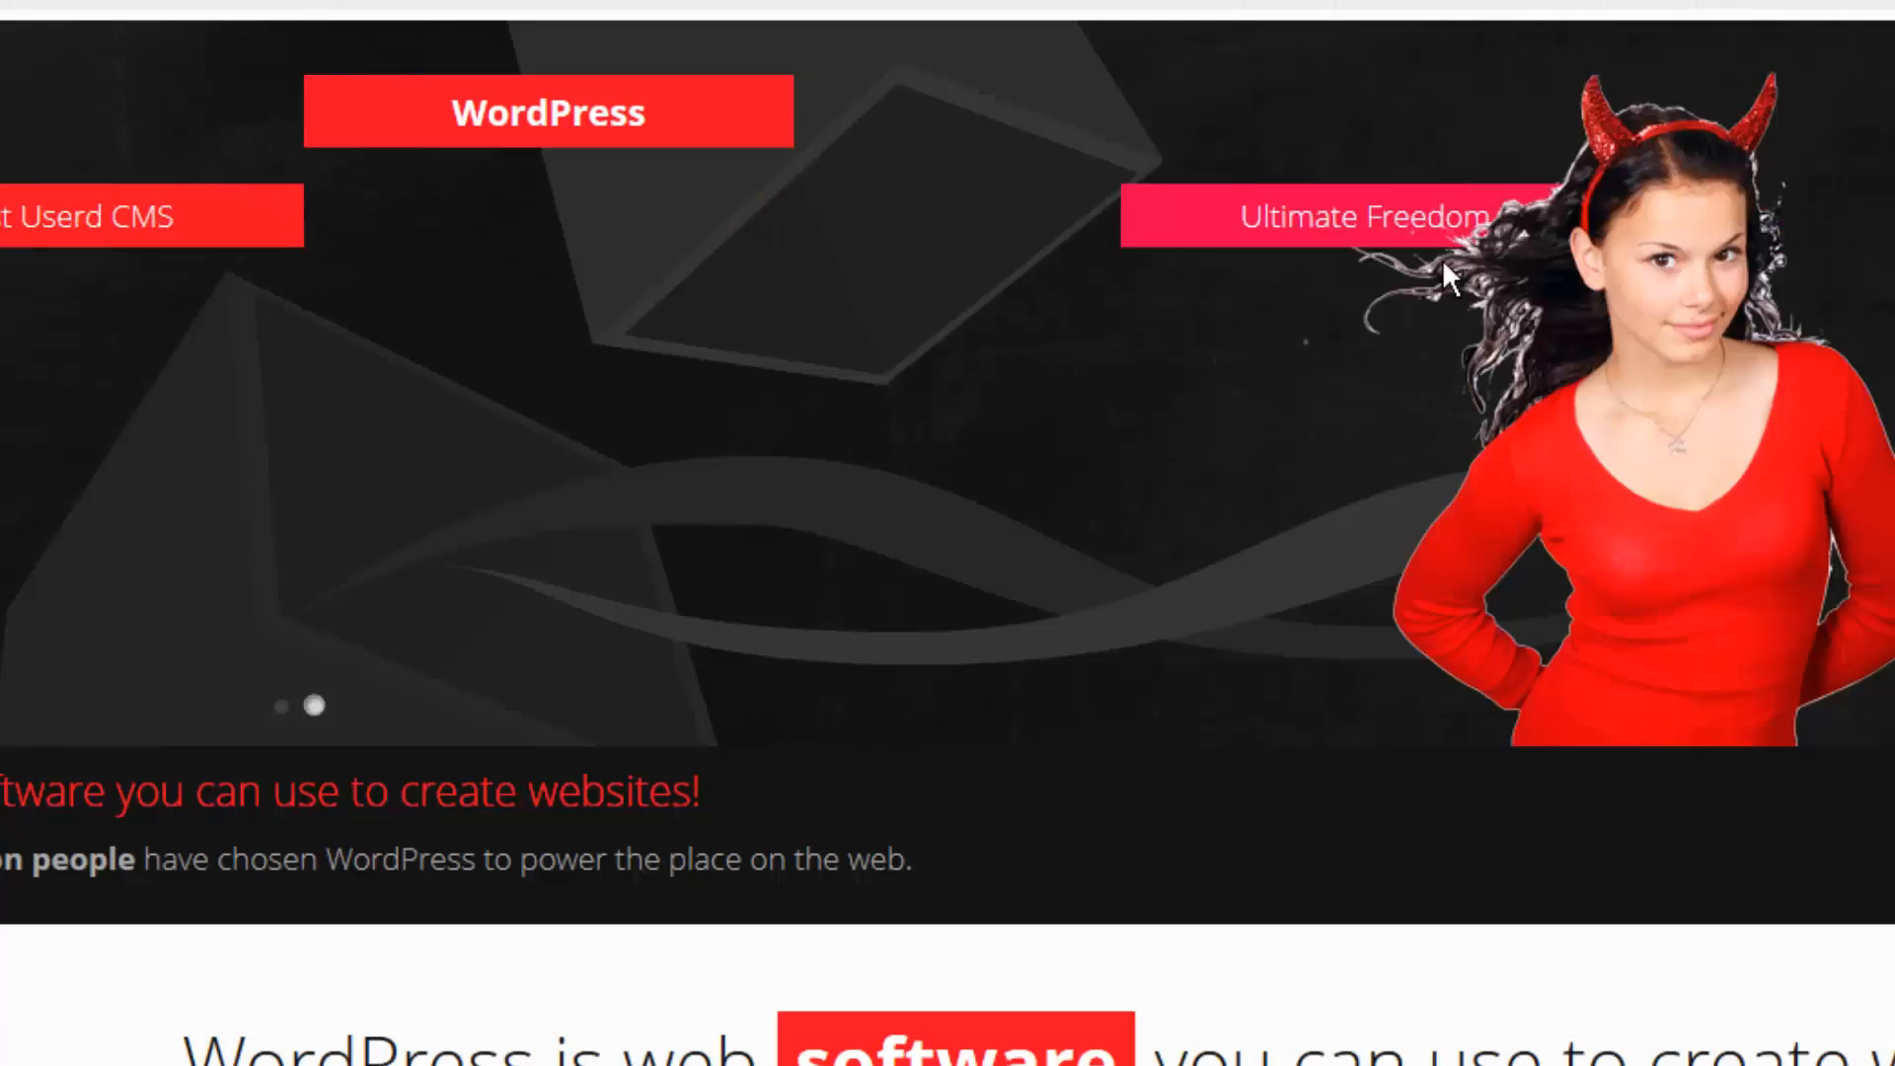
- Check the heading area and button on the live front page, and set the Heading 01 Button Text to "welcome"
scroll(1484, 340, "down", 5)
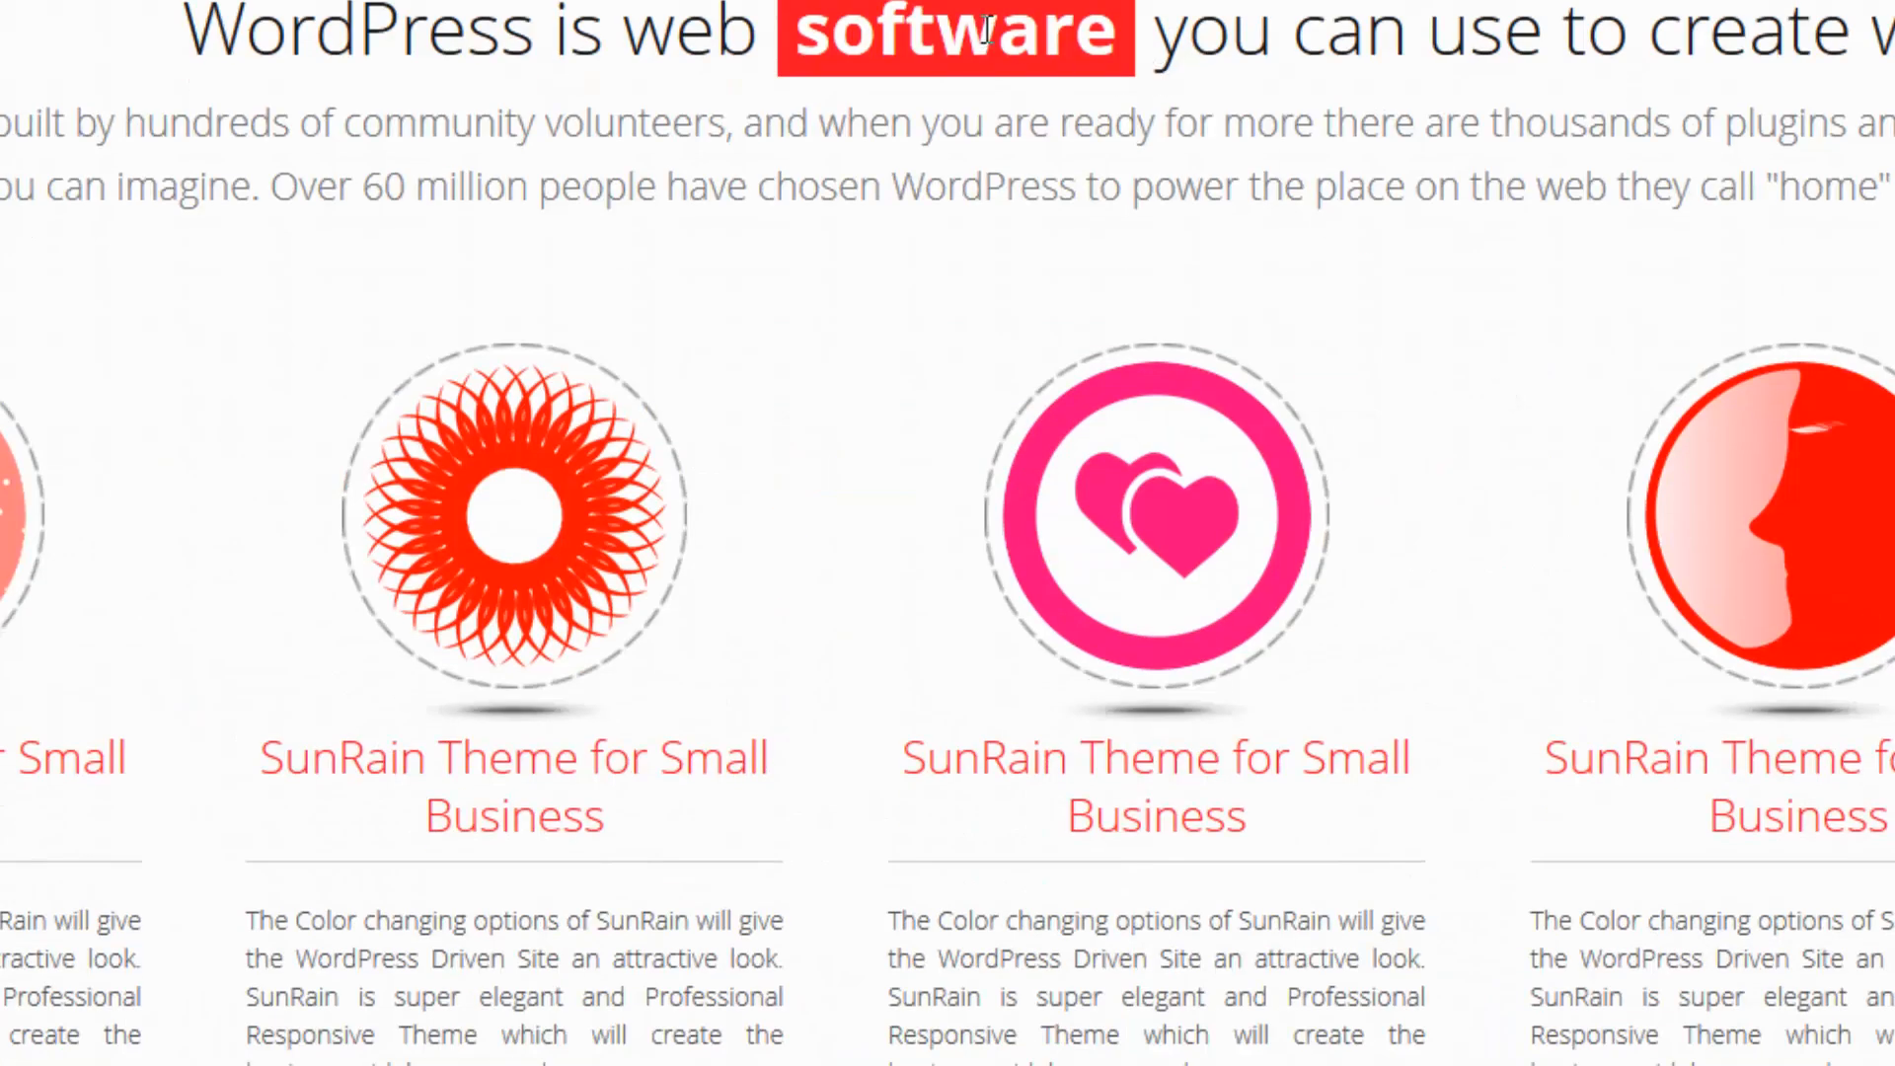
scroll(1353, 452, "up", 5)
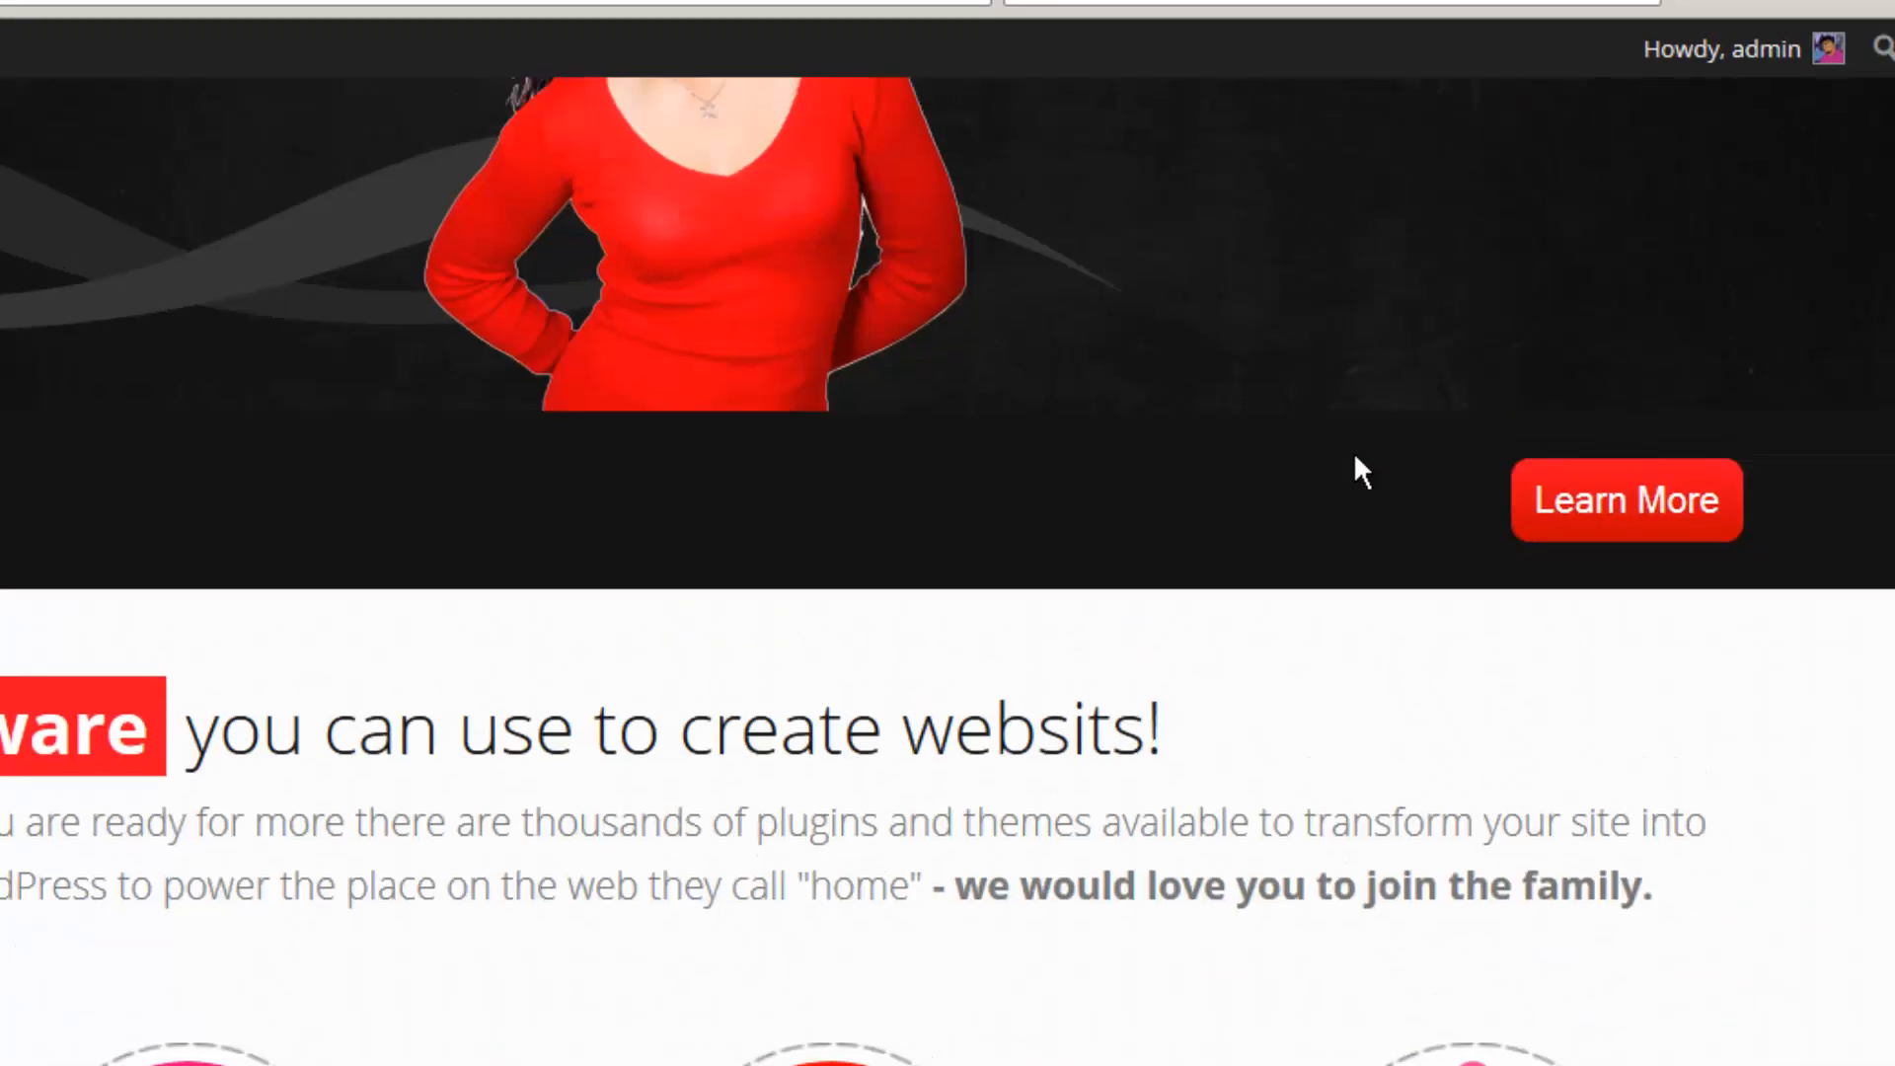
scroll(1326, 521, "down", 5)
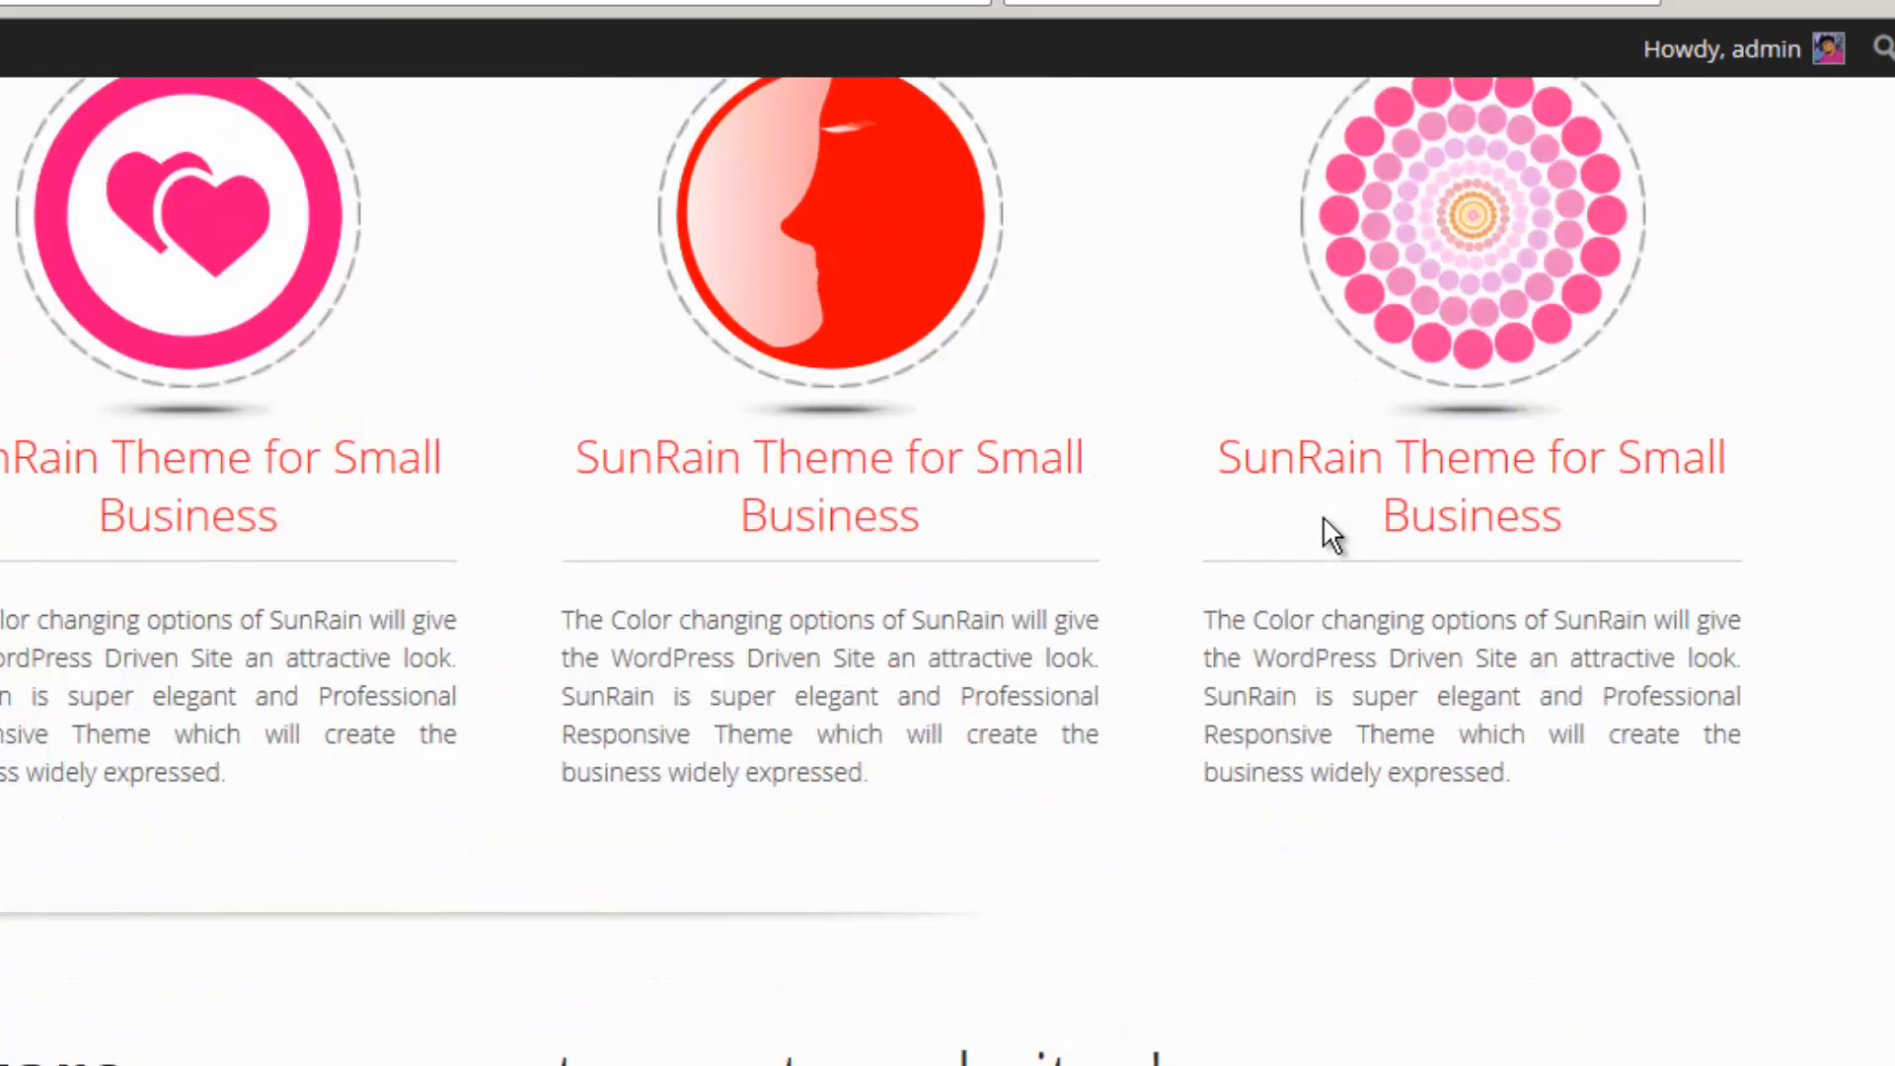
scroll(1325, 521, "down", 4)
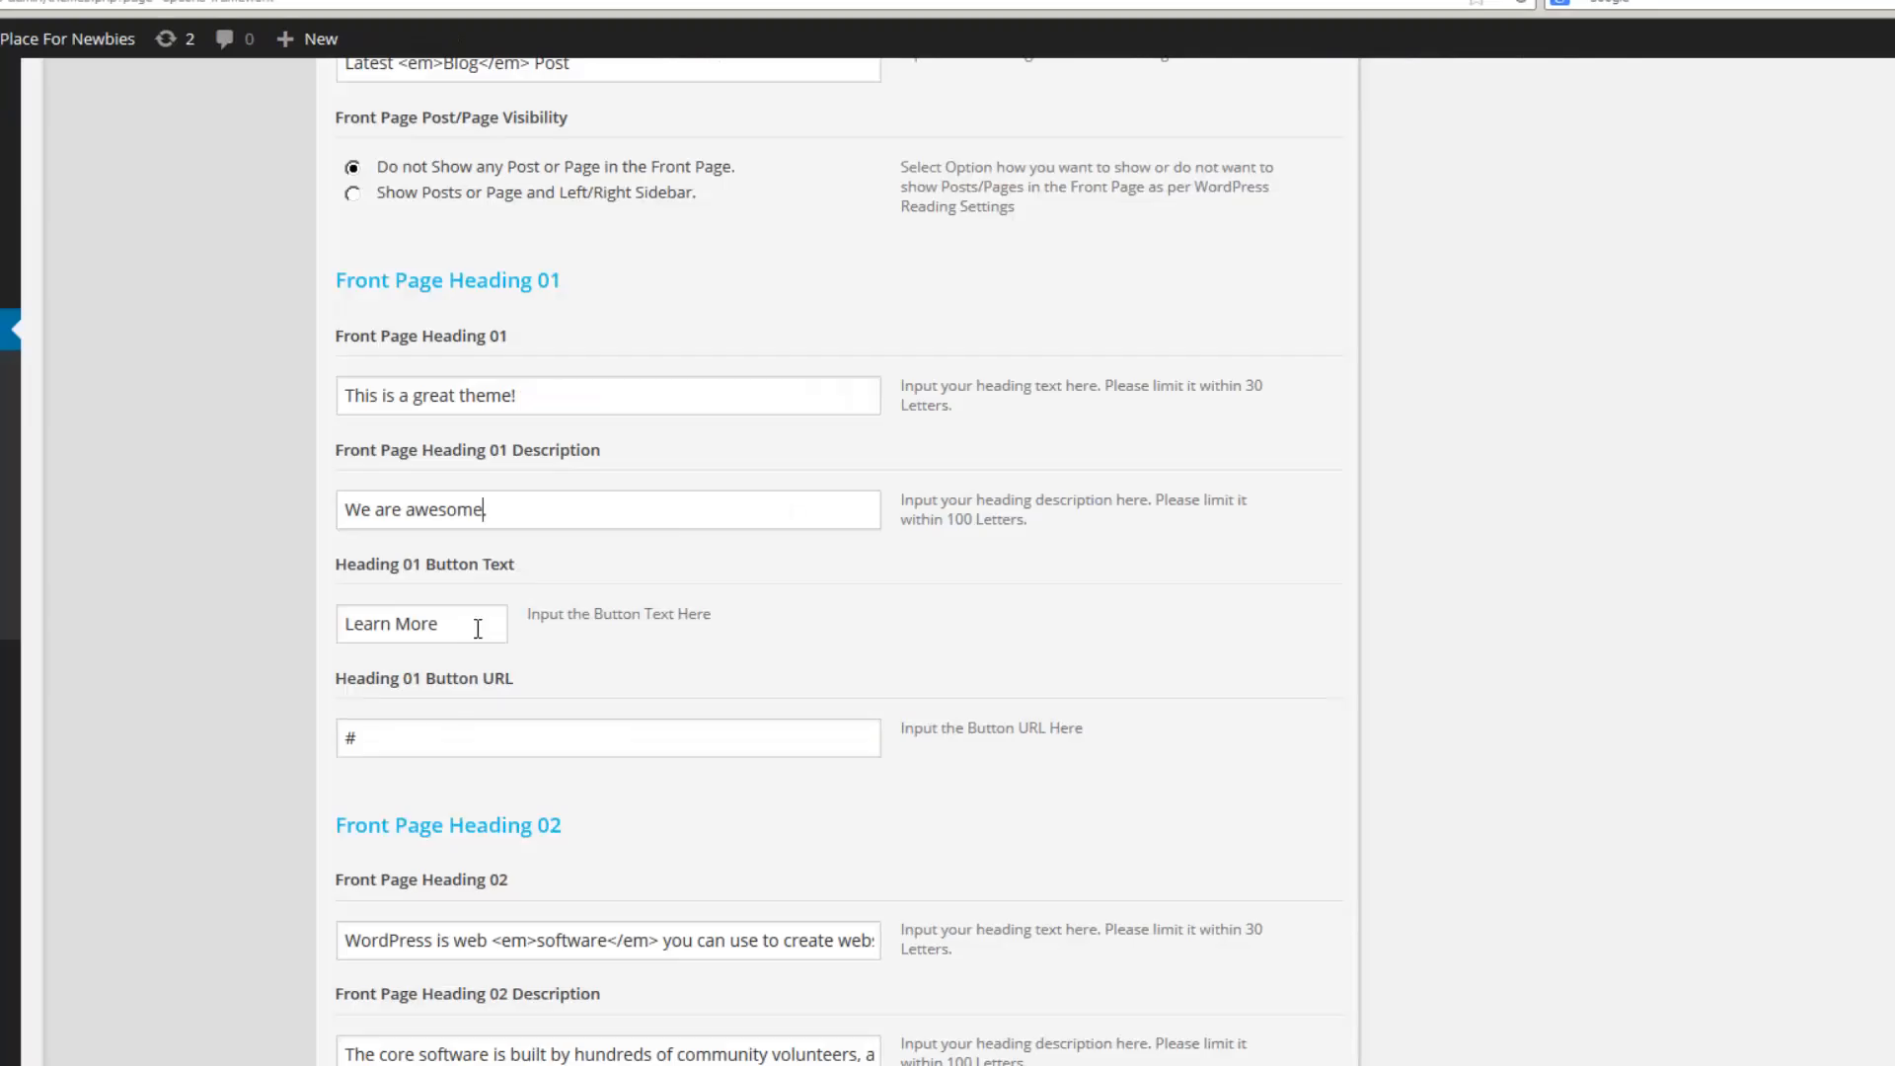
left_click_drag(439, 624, 168, 624)
type("welcome")
scroll(499, 732, "down", 5)
double_click(394, 318)
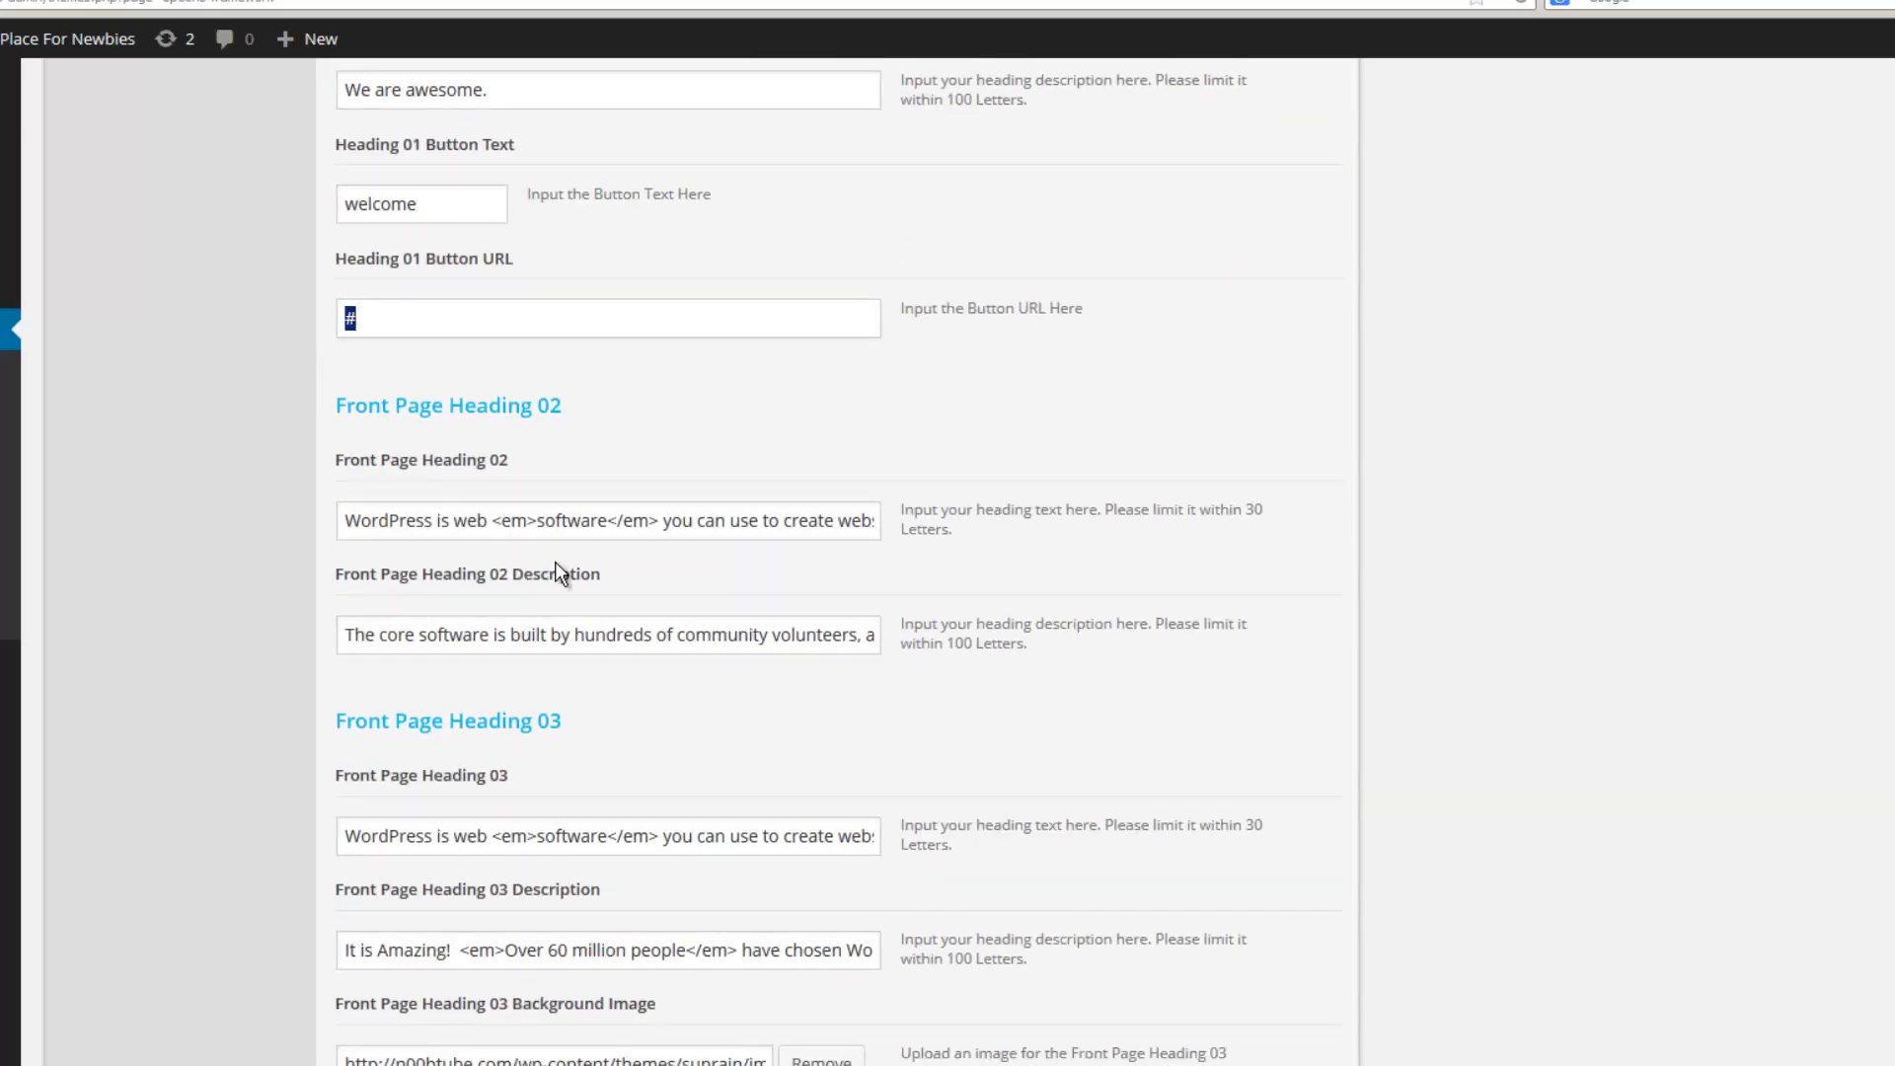
- Review the Front Page Heading 02, Heading 03 and Featured Boxes settings, comparing the featured boxes with the live front page
scroll(766, 636, "down", 6)
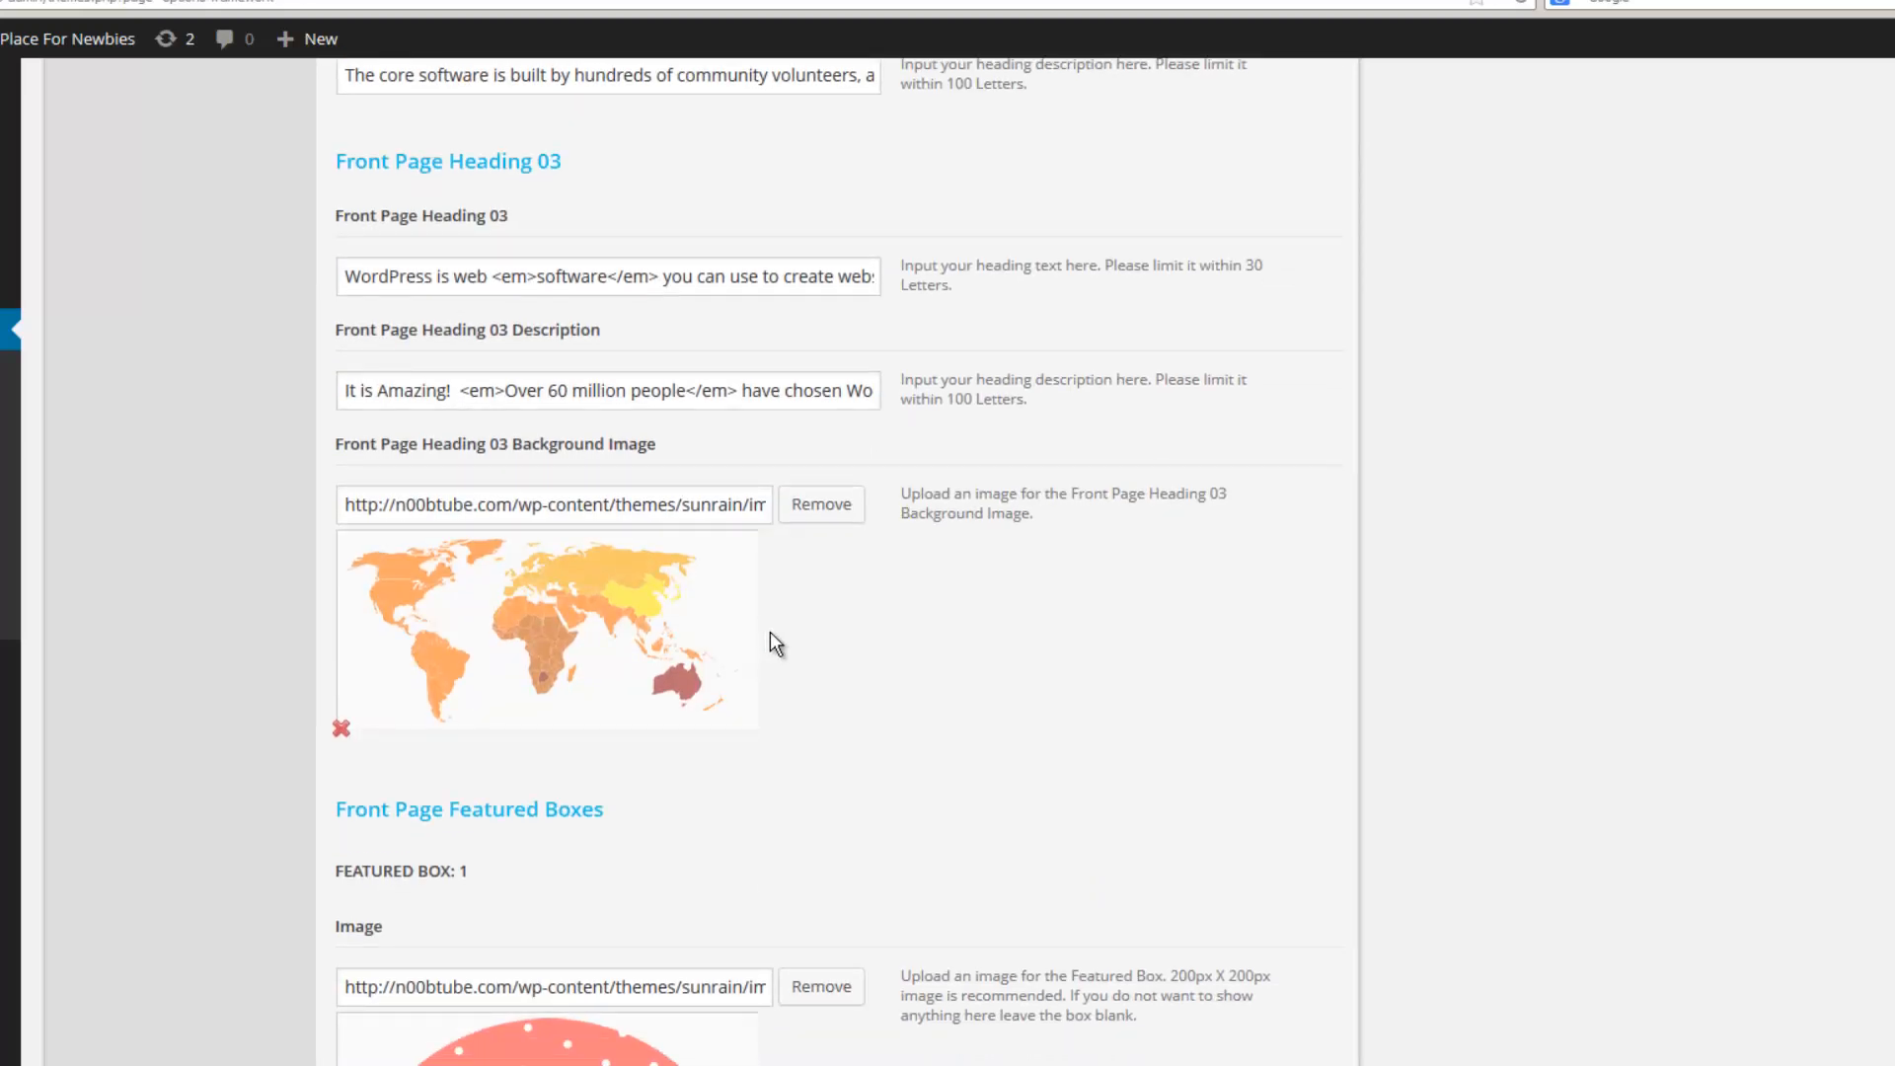
scroll(850, 659, "down", 7)
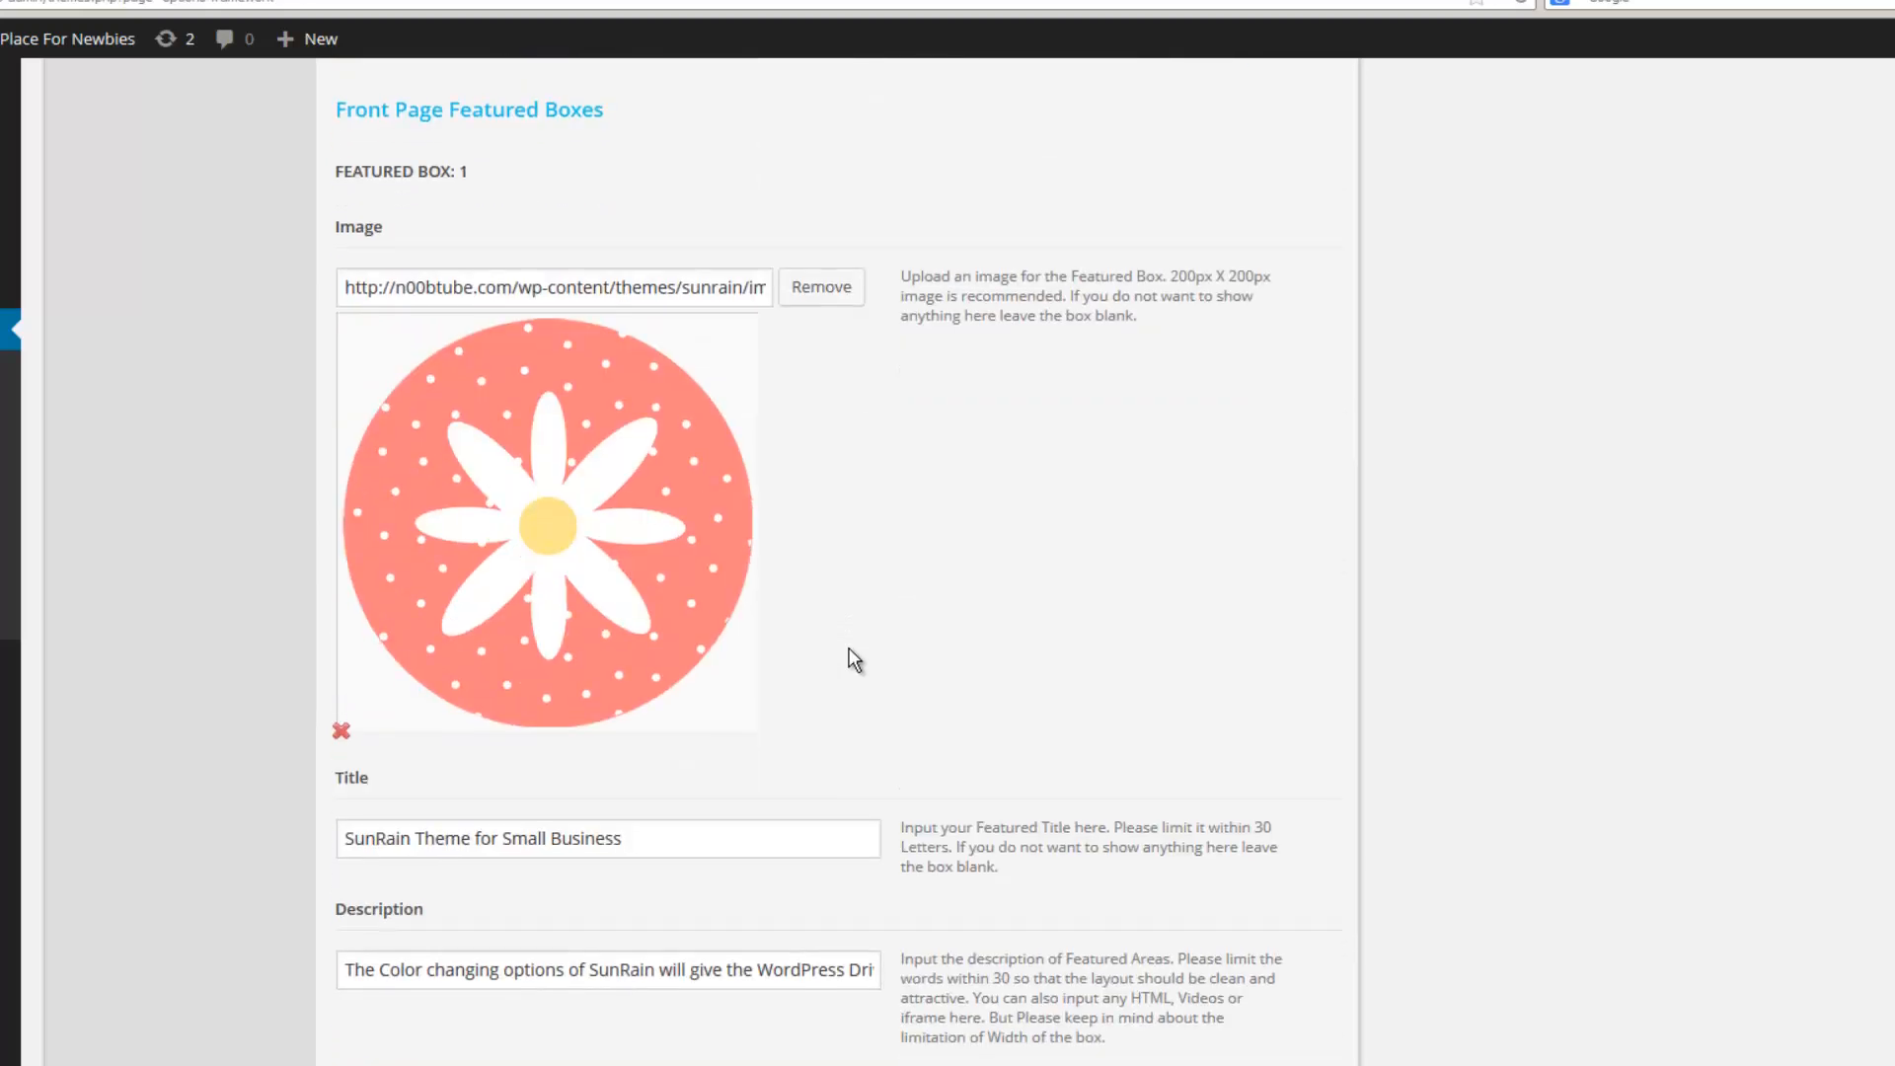
scroll(854, 660, "down", 20)
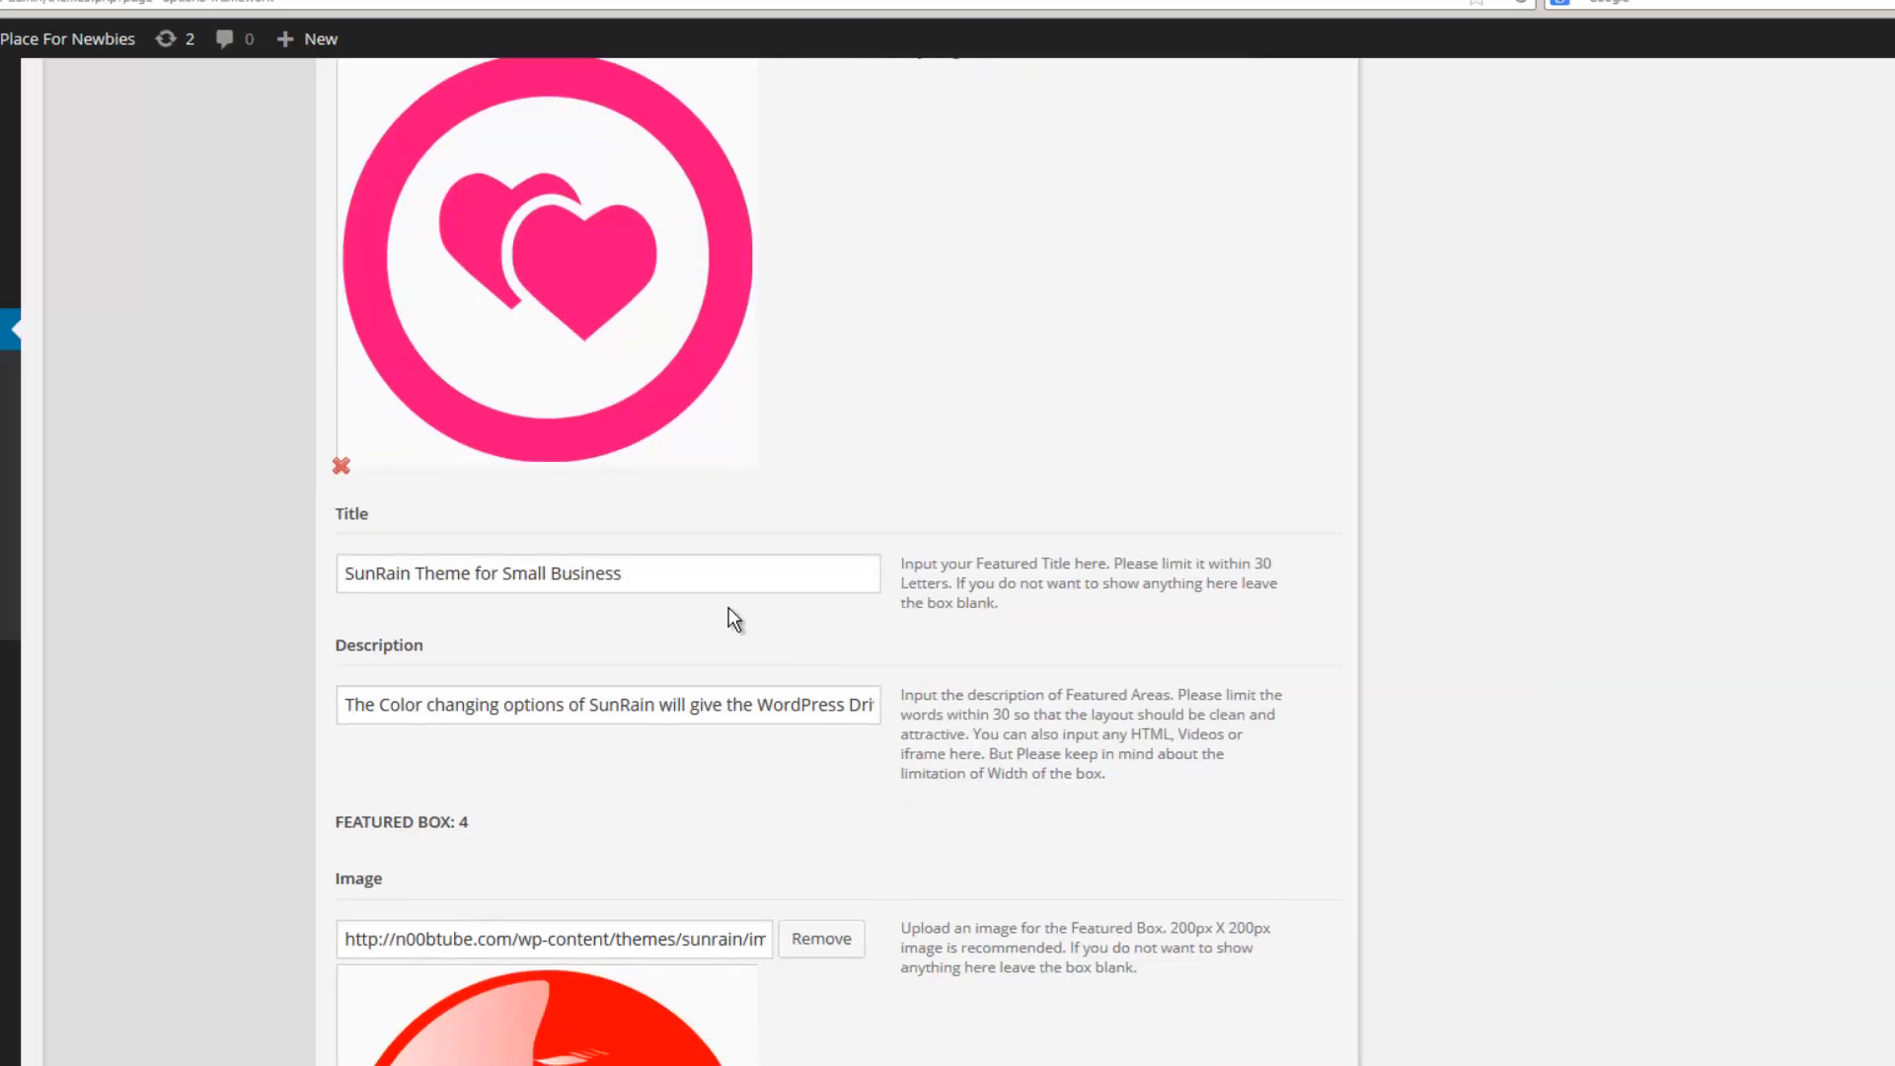
left_click(470, 3)
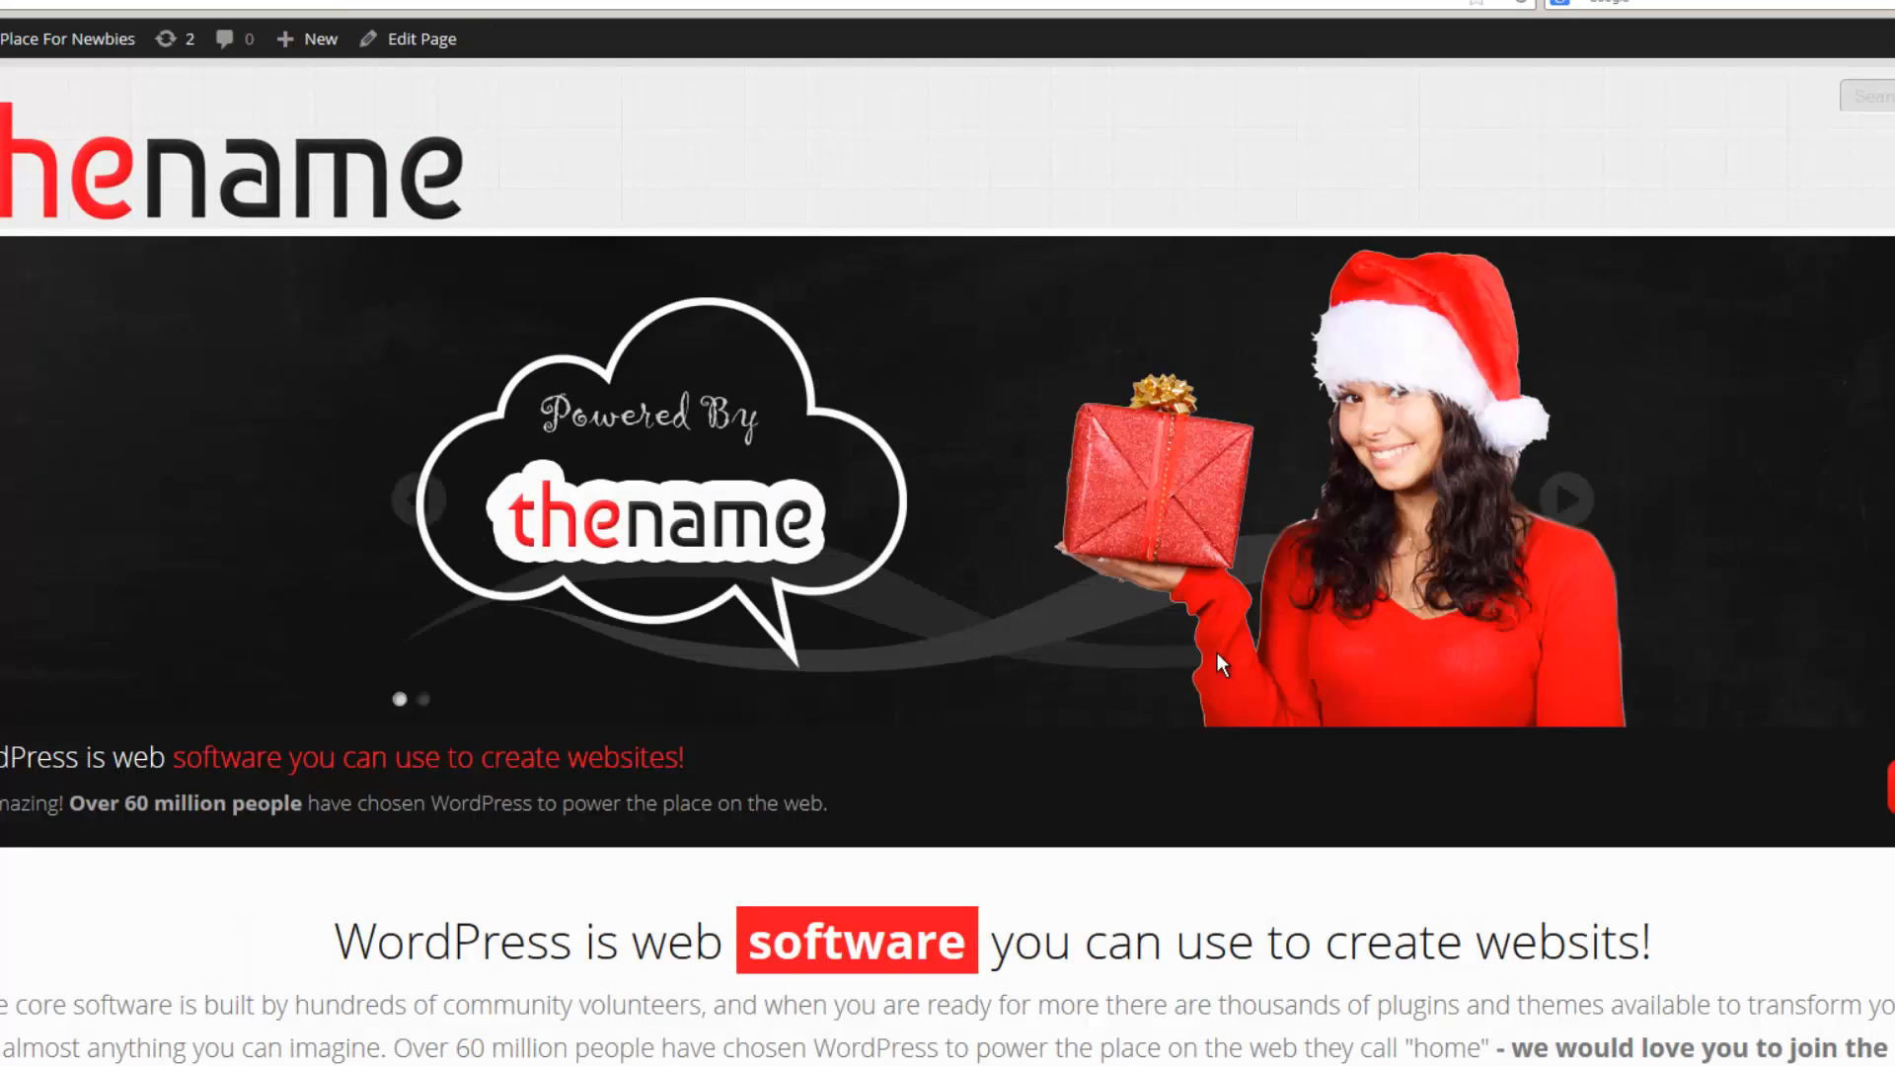
scroll(1220, 653, "down", 8)
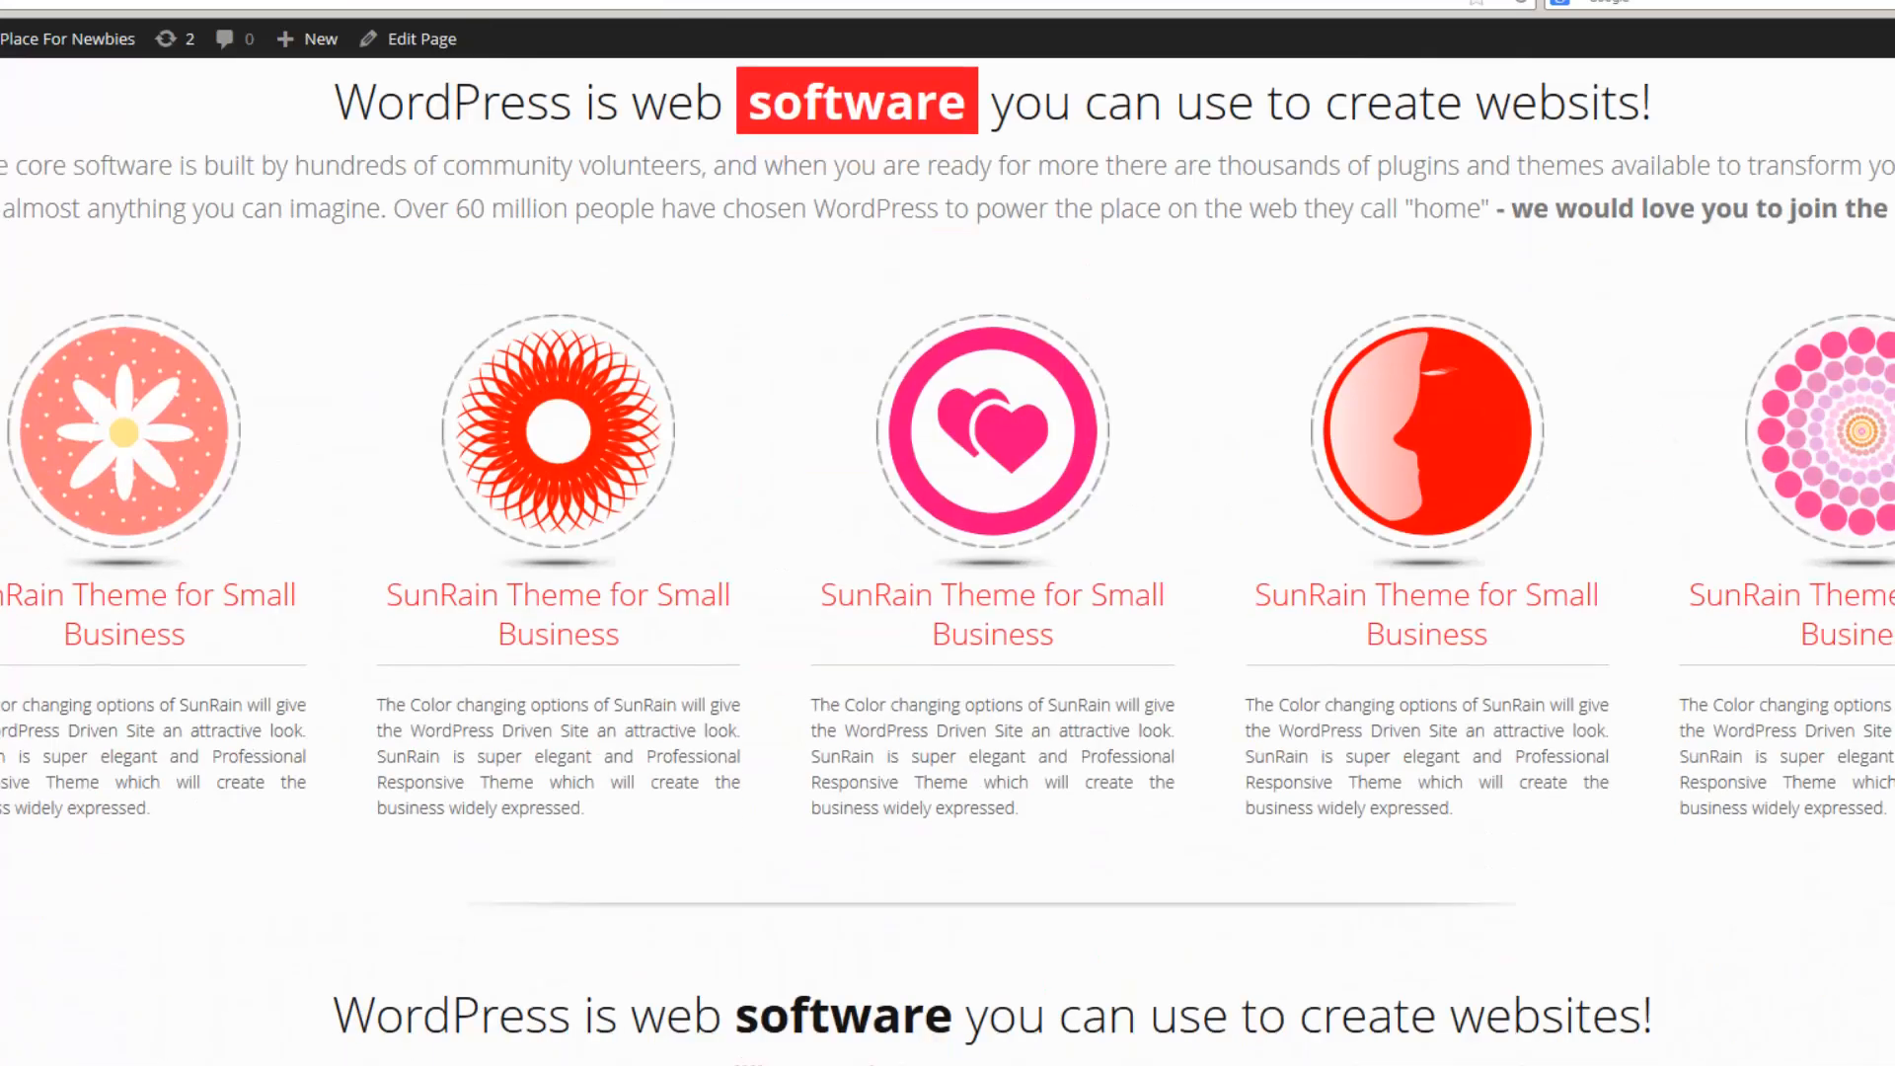
left_click(237, 3)
scroll(835, 304, "down", 8)
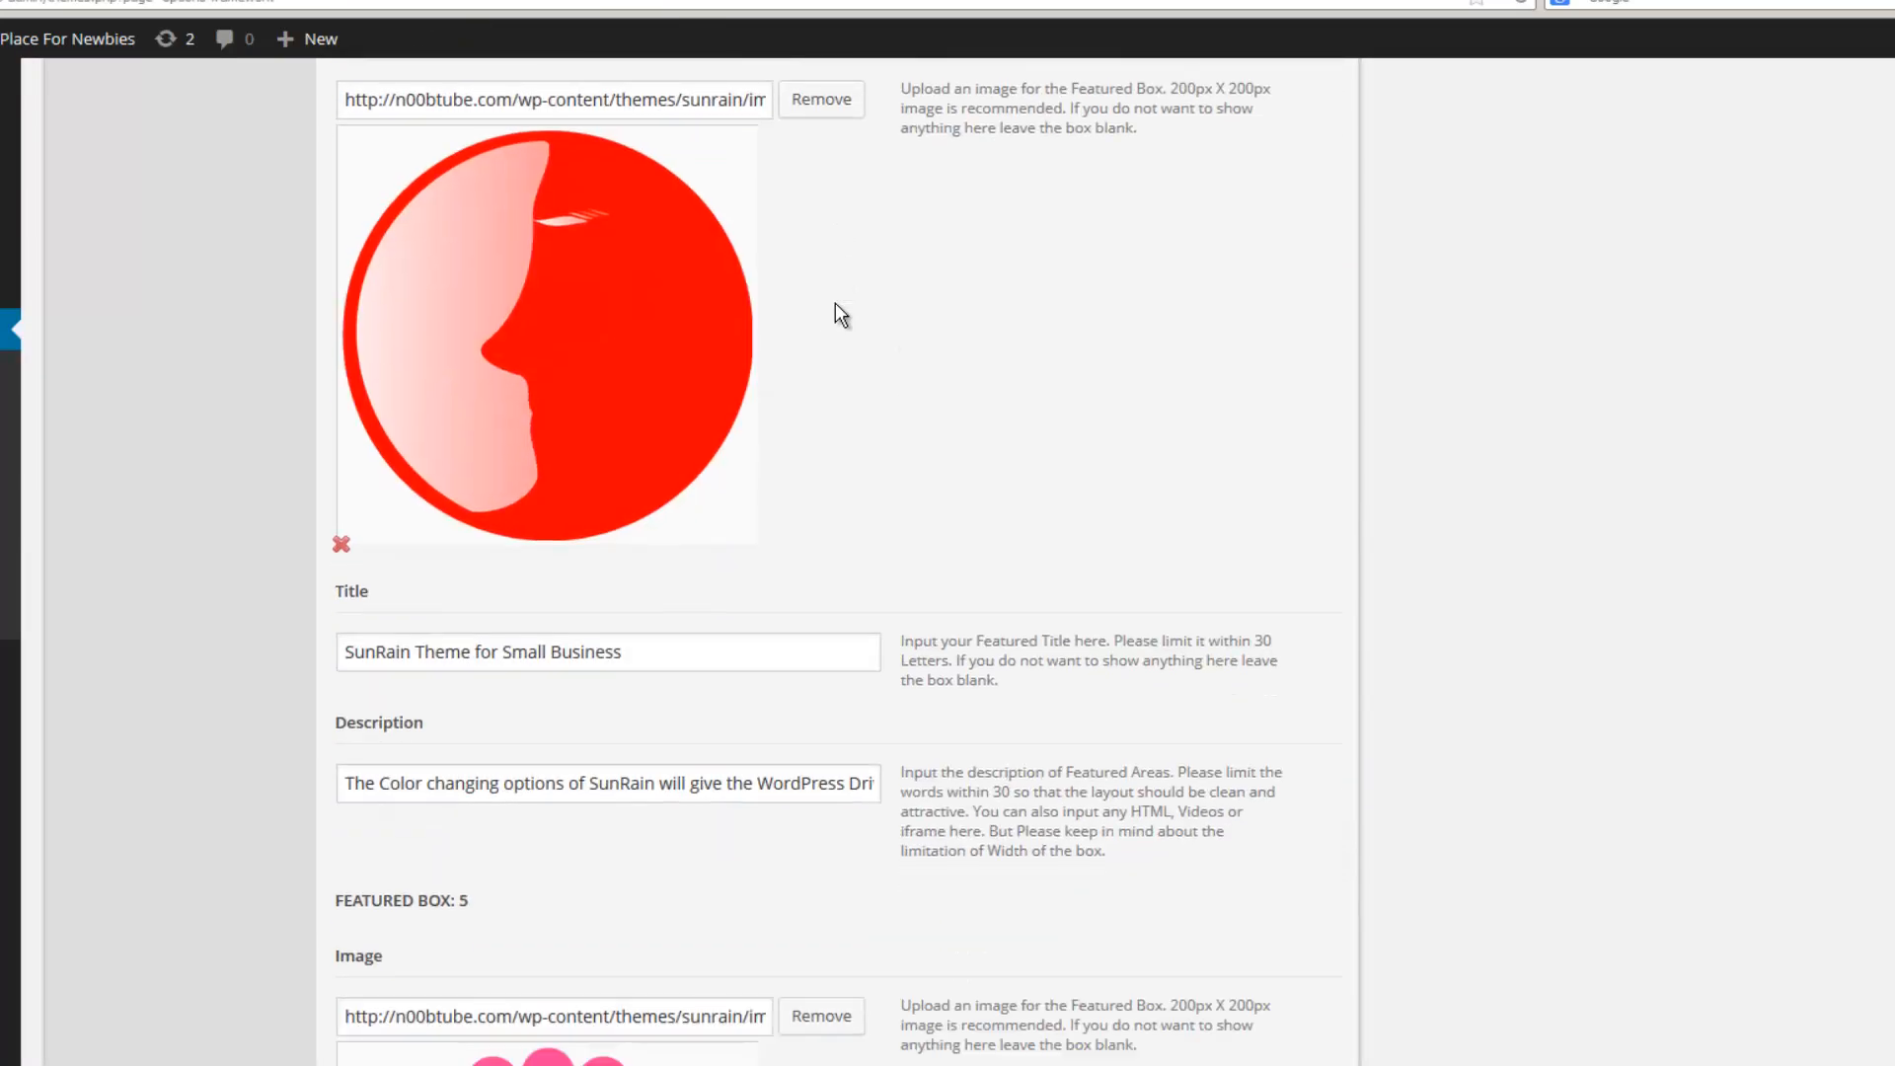
scroll(835, 301, "up", 1)
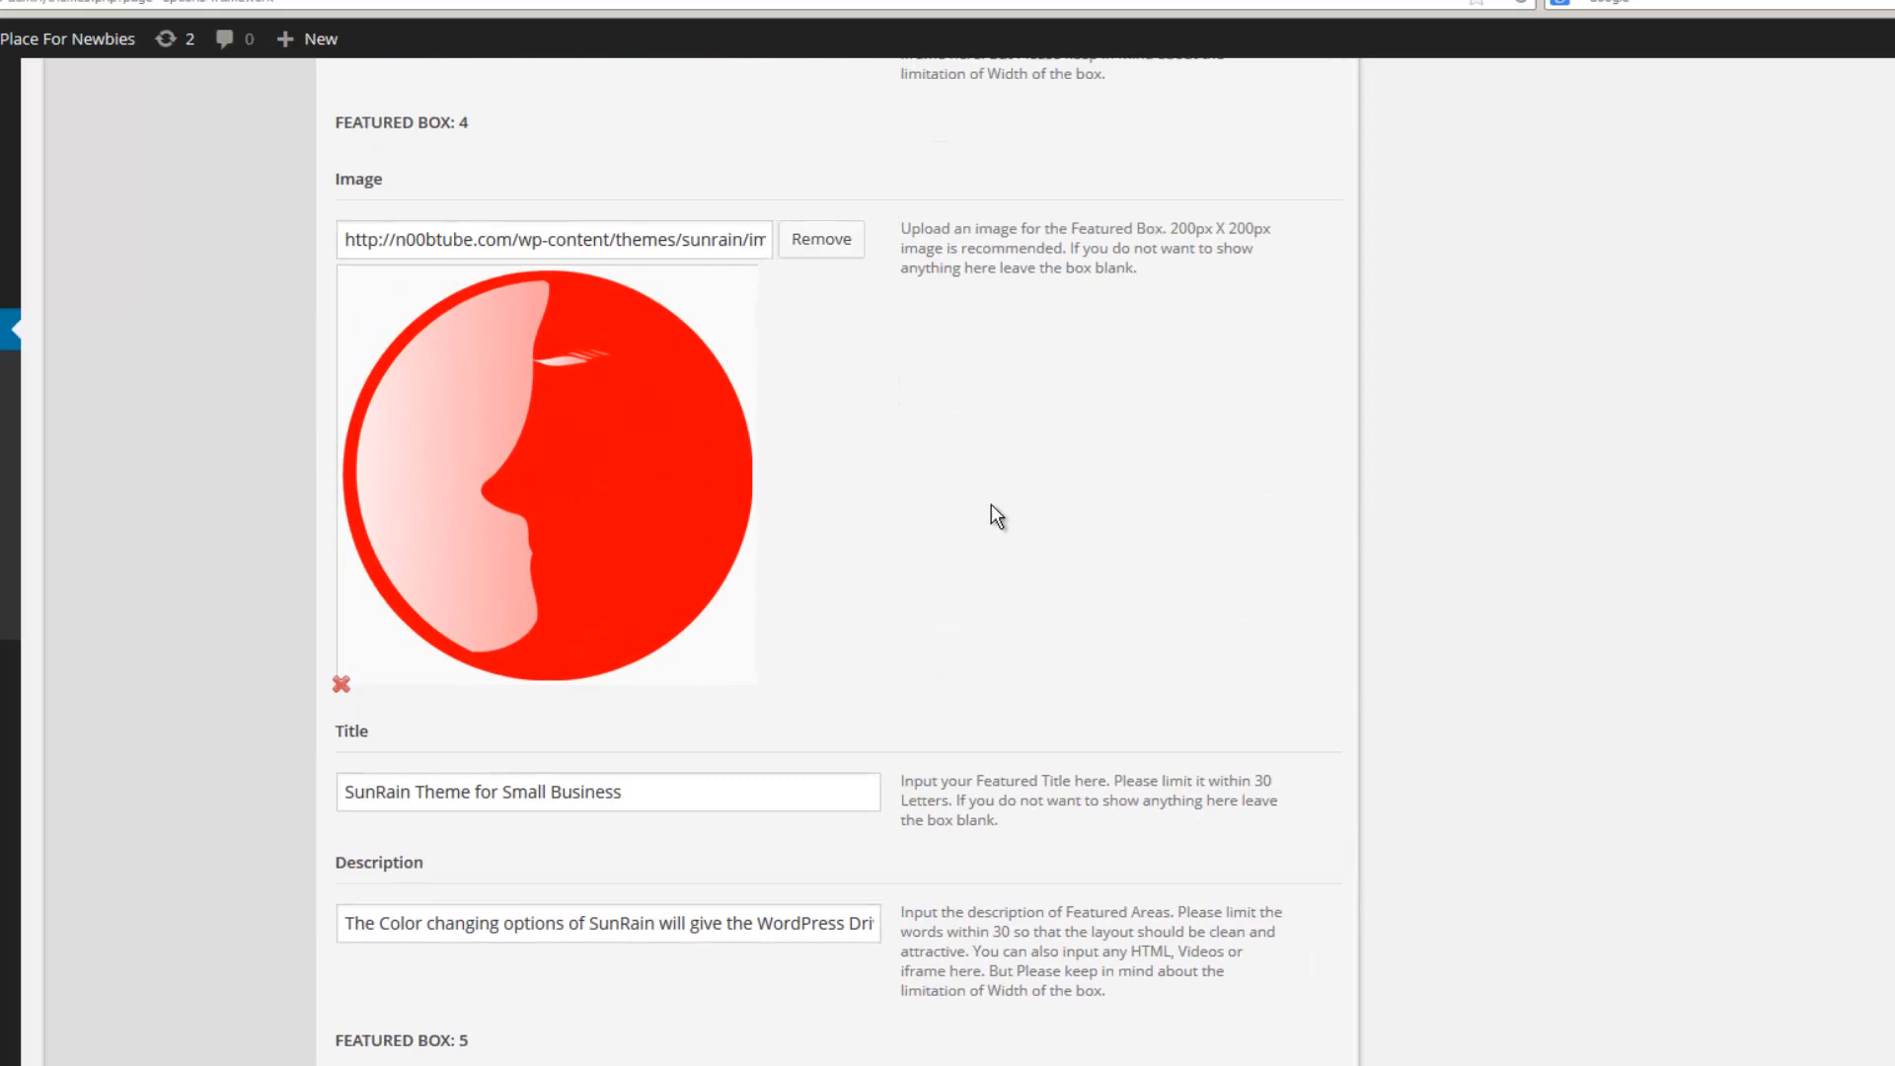
scroll(999, 513, "down", 3)
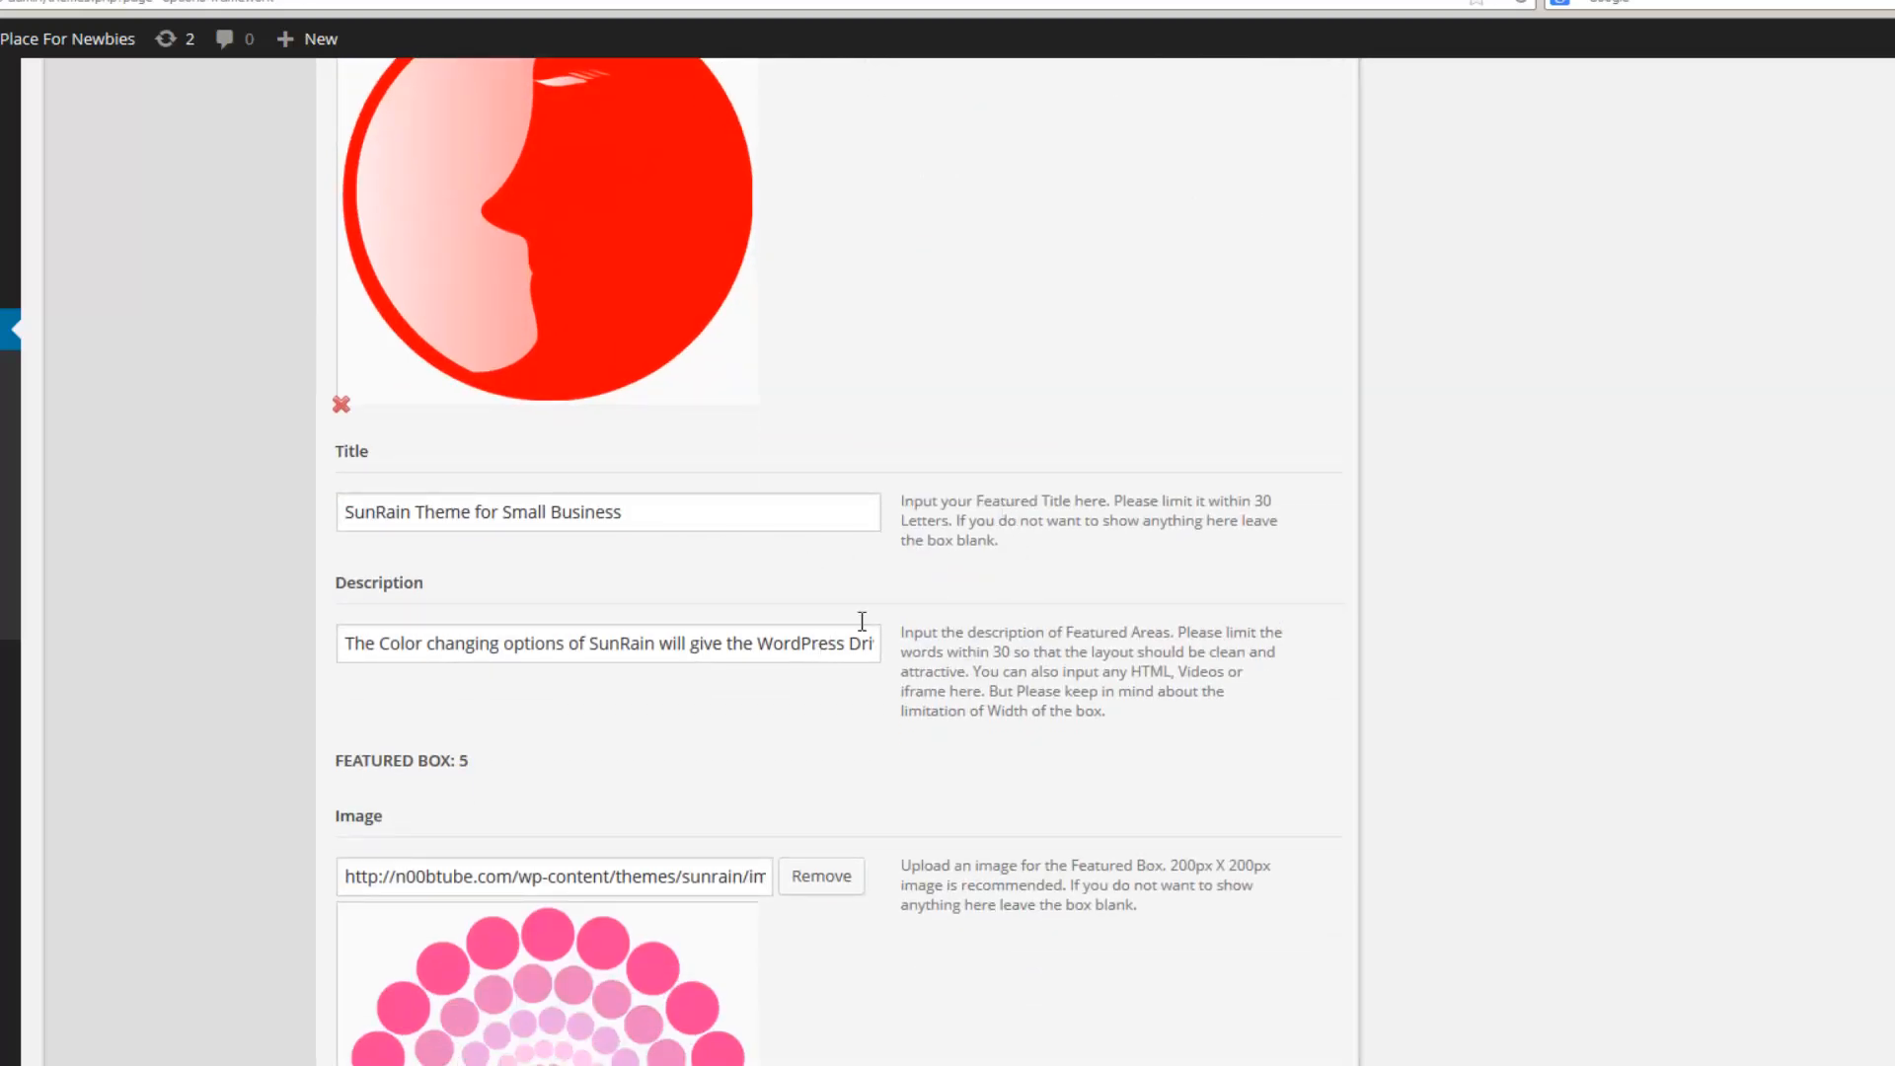
left_click_drag(555, 641, 1038, 638)
- Save the SunRain options and reload the live site
scroll(1038, 637, "down", 13)
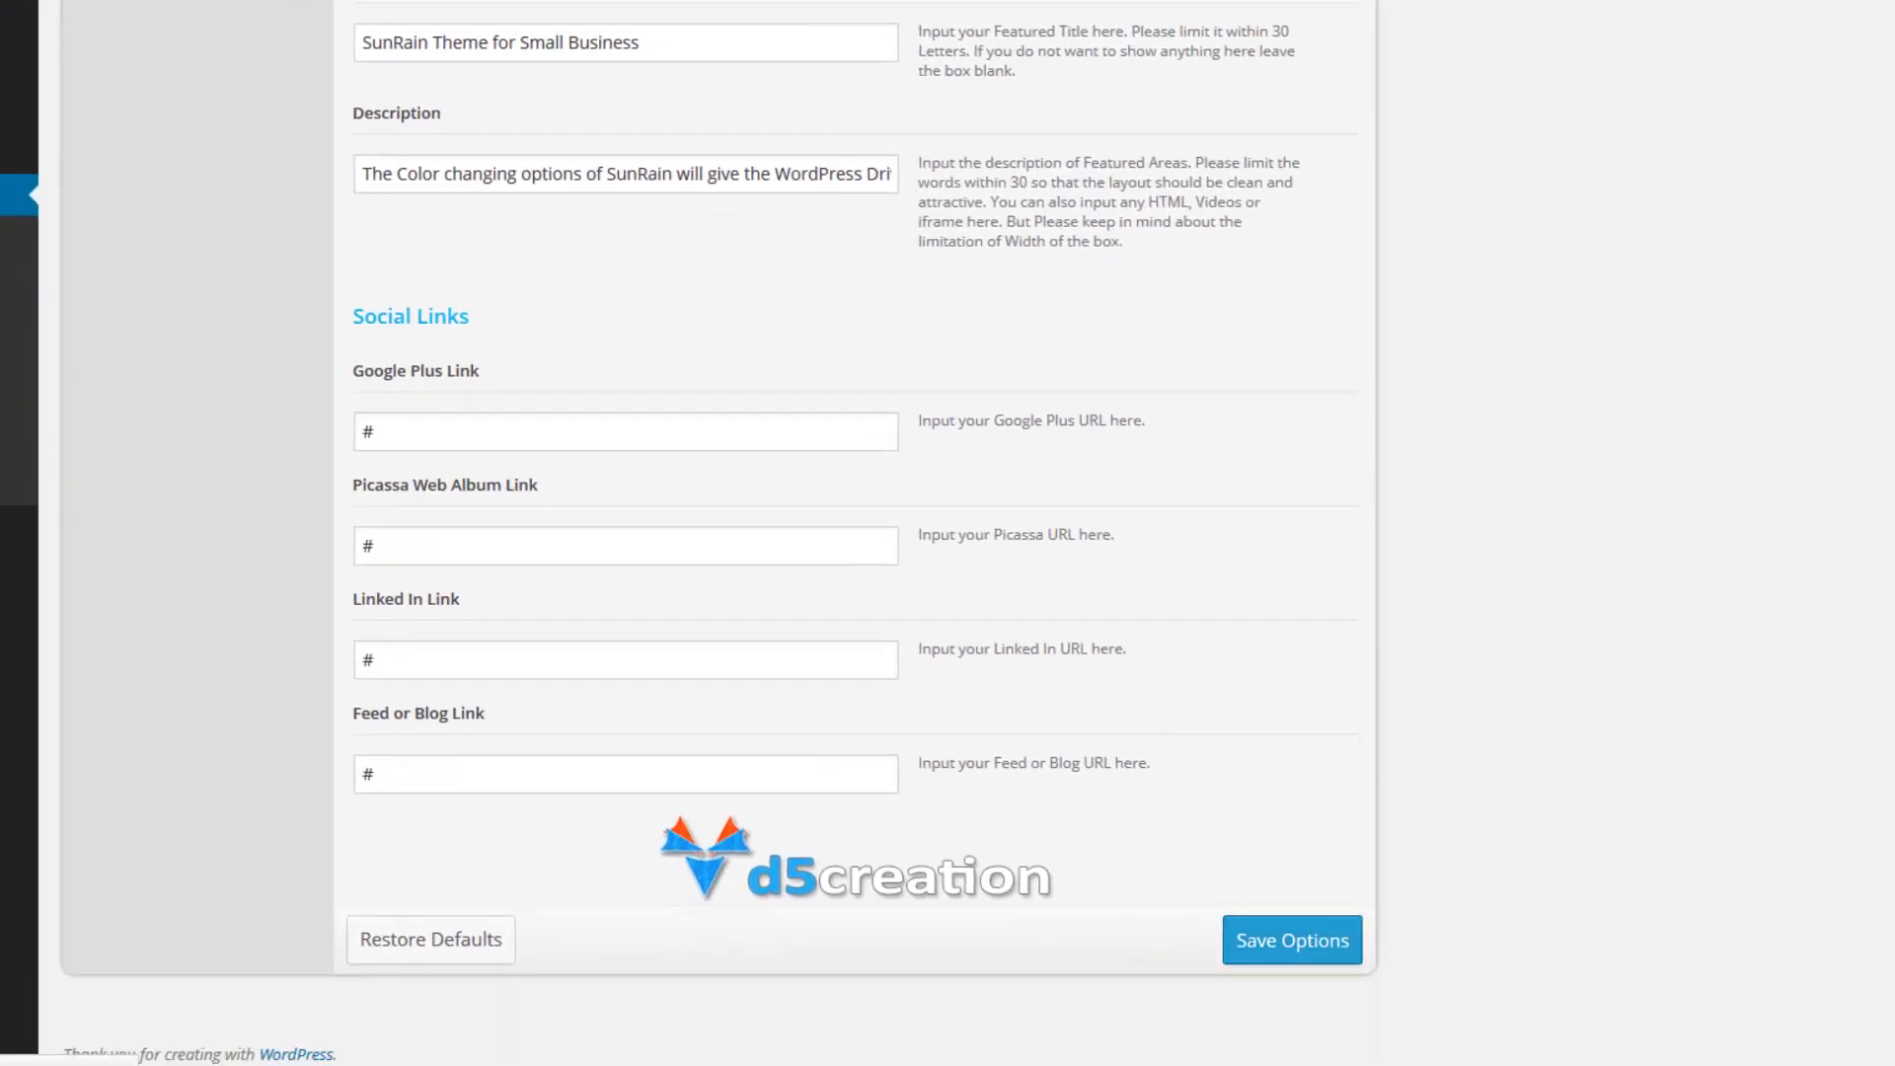
left_click(432, 14)
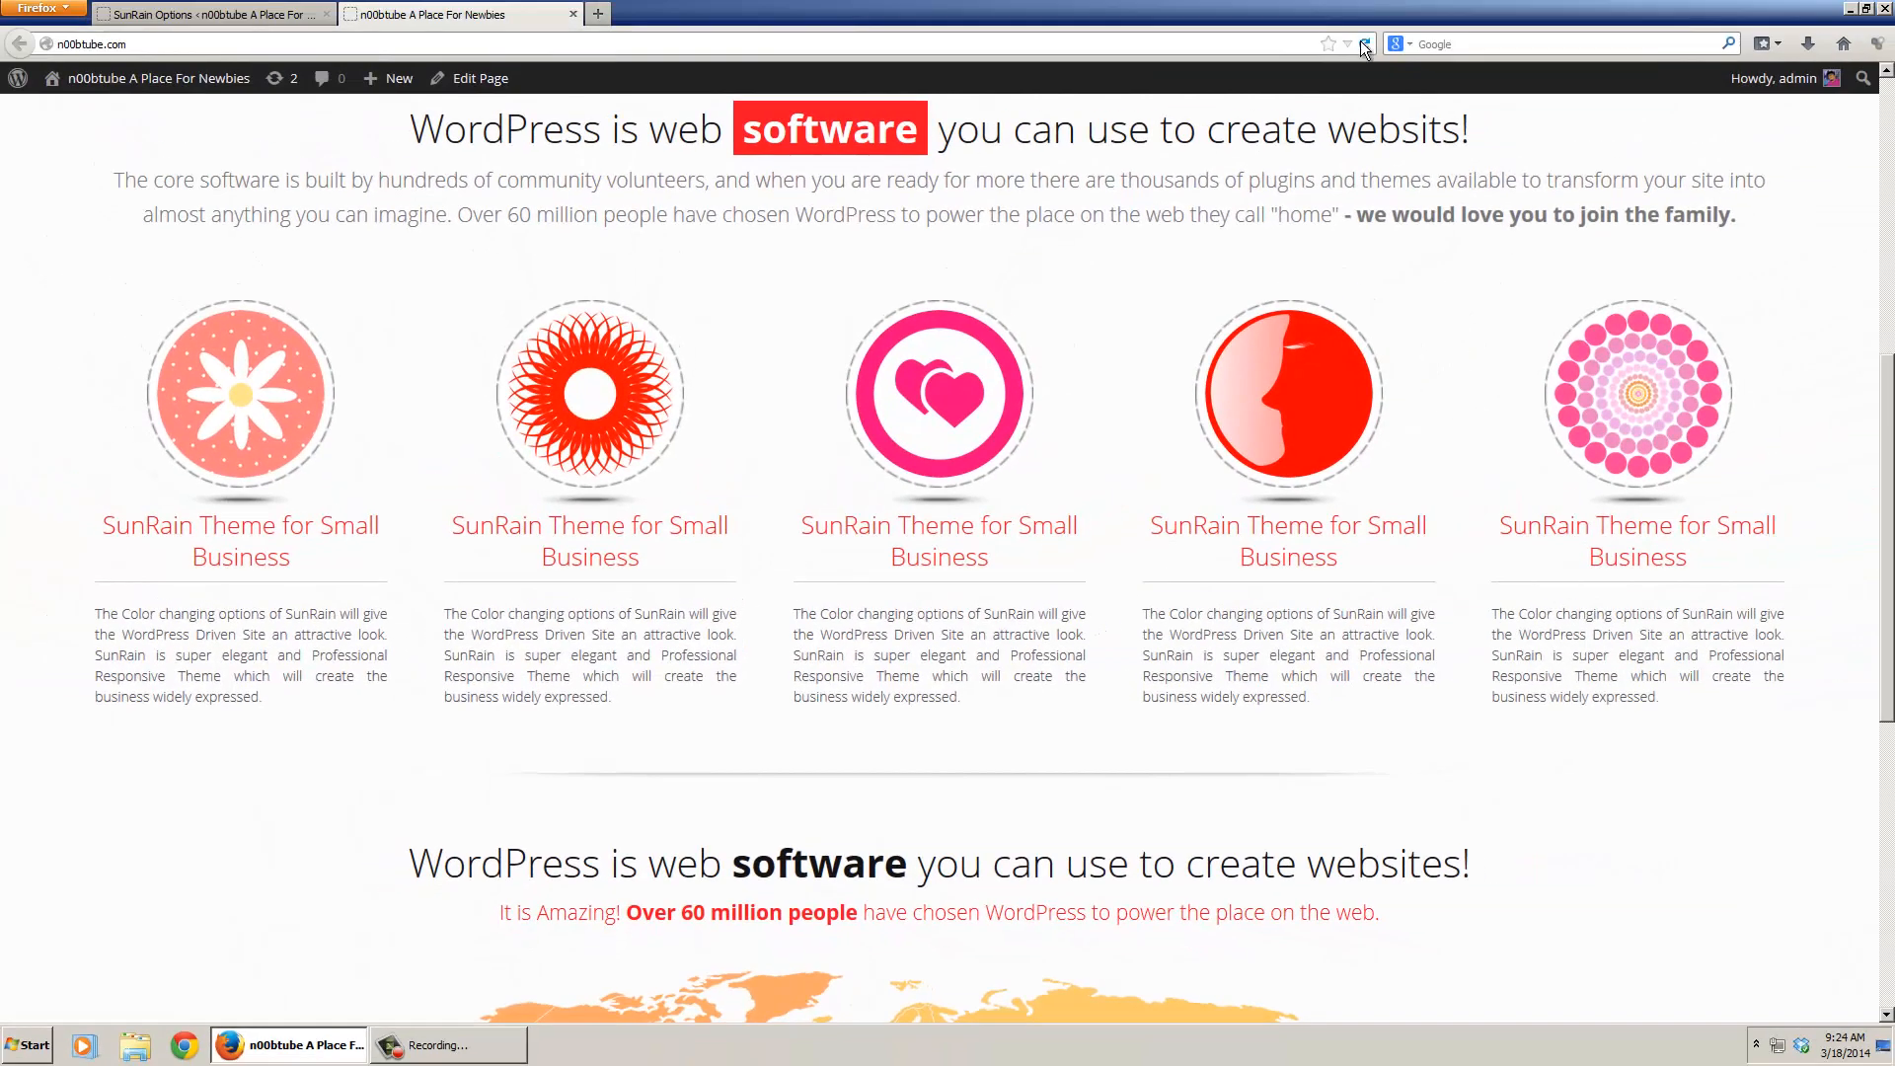
left_click(1364, 44)
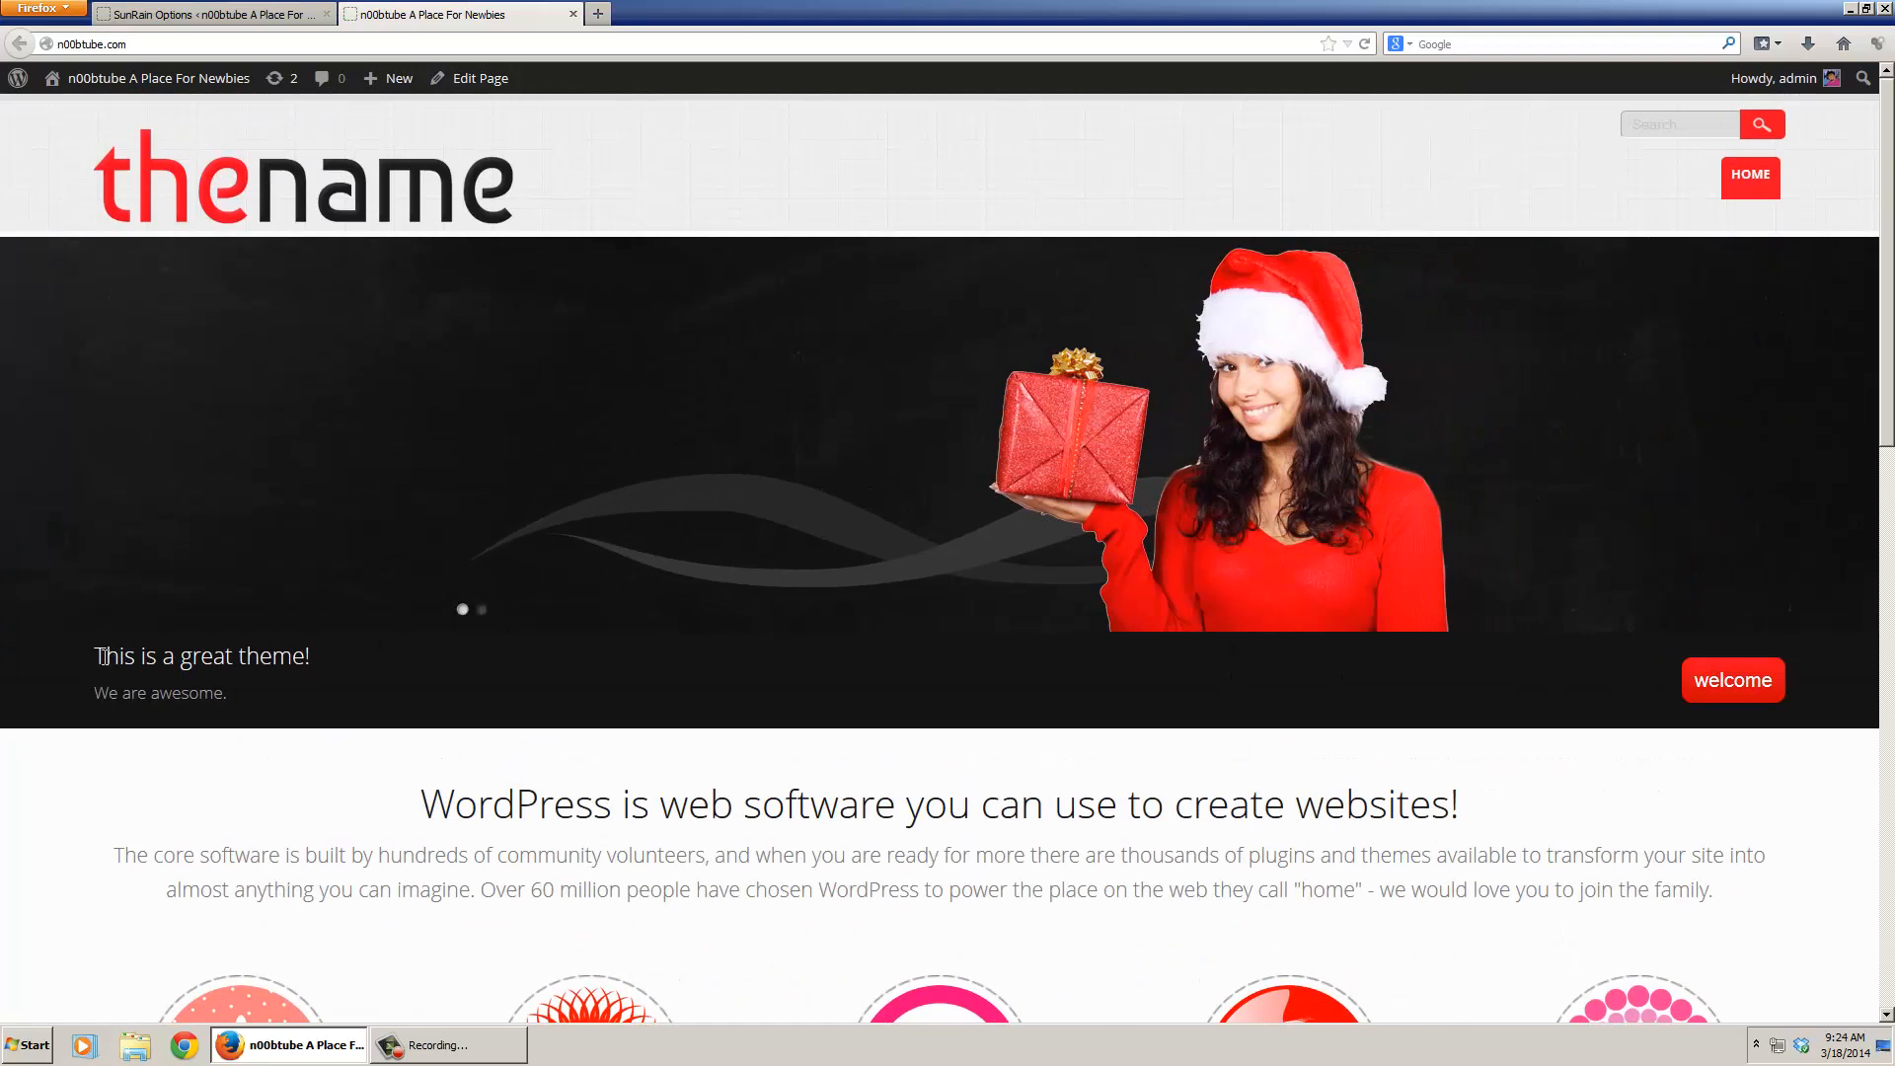
- Check the new heading, description and button on the live front page, along with the slider and featured boxes
left_click_drag(104, 657, 341, 655)
left_click_drag(109, 693, 341, 700)
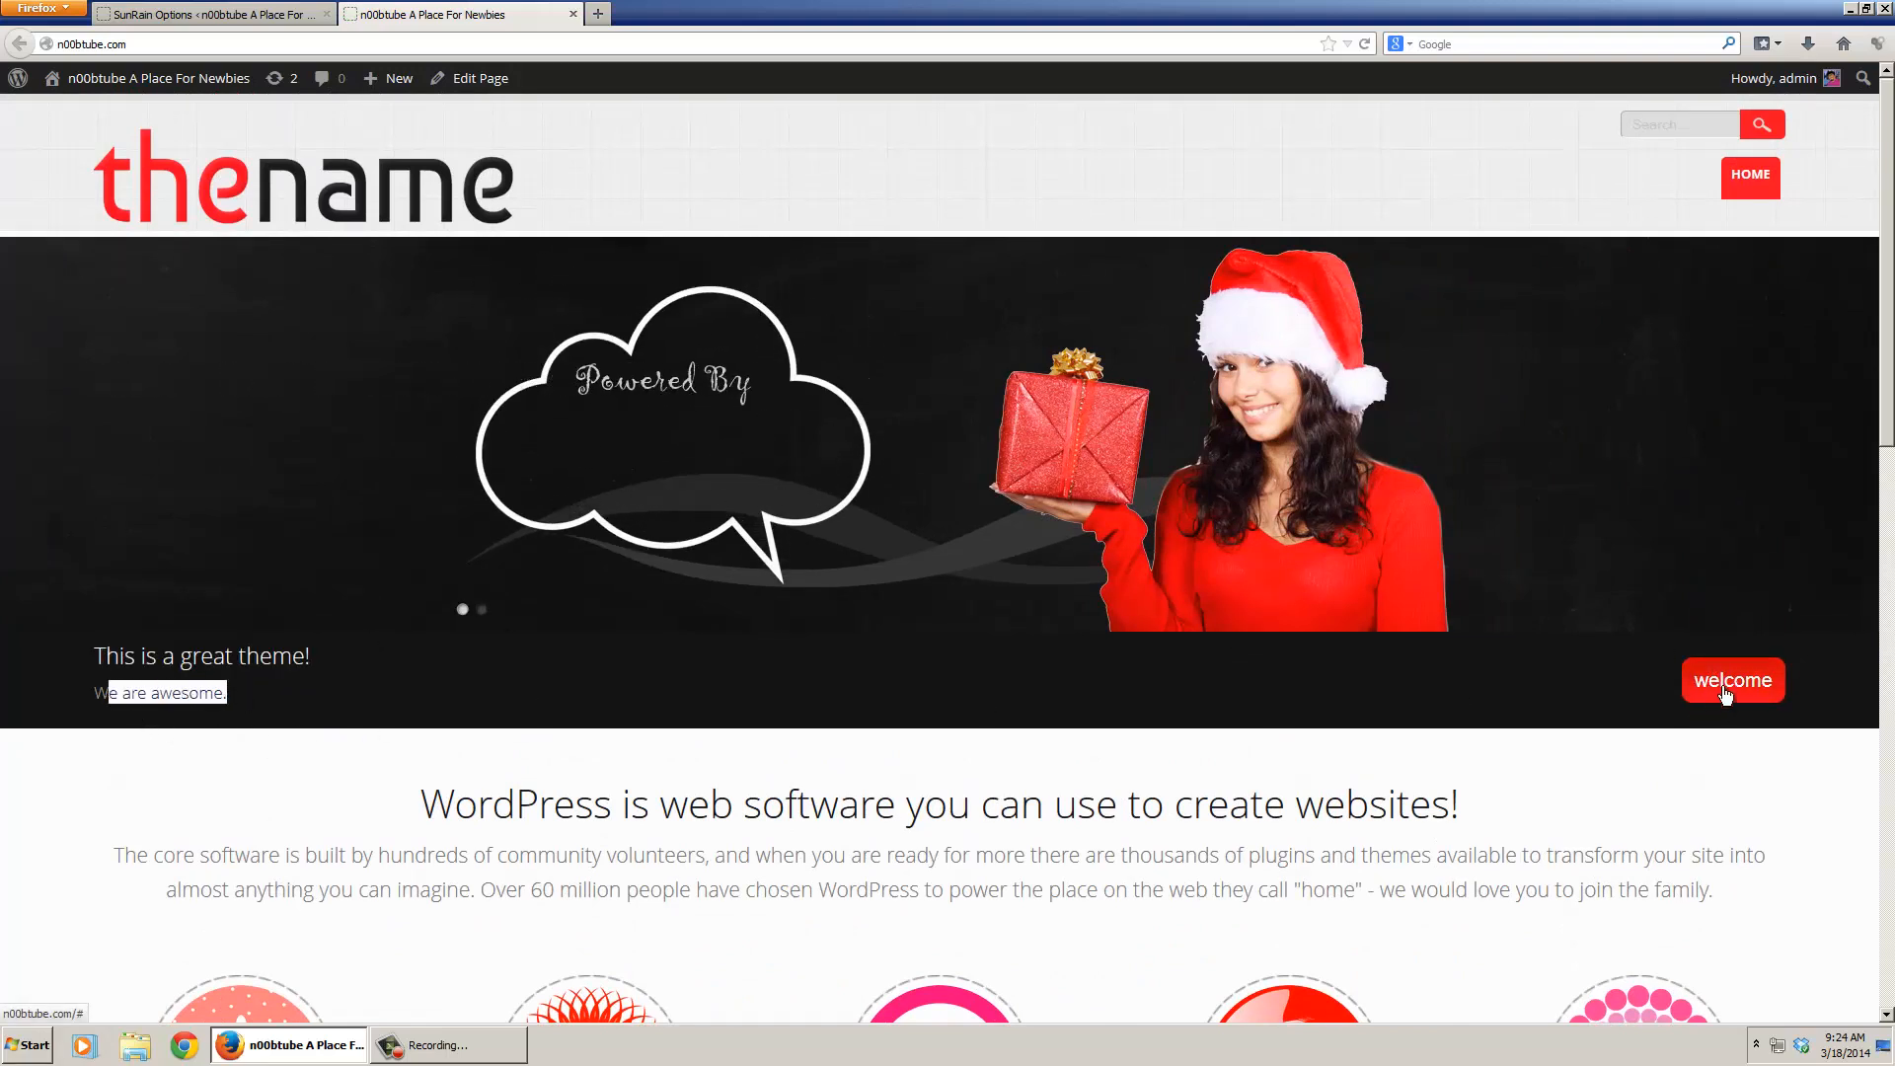
left_click(1648, 692)
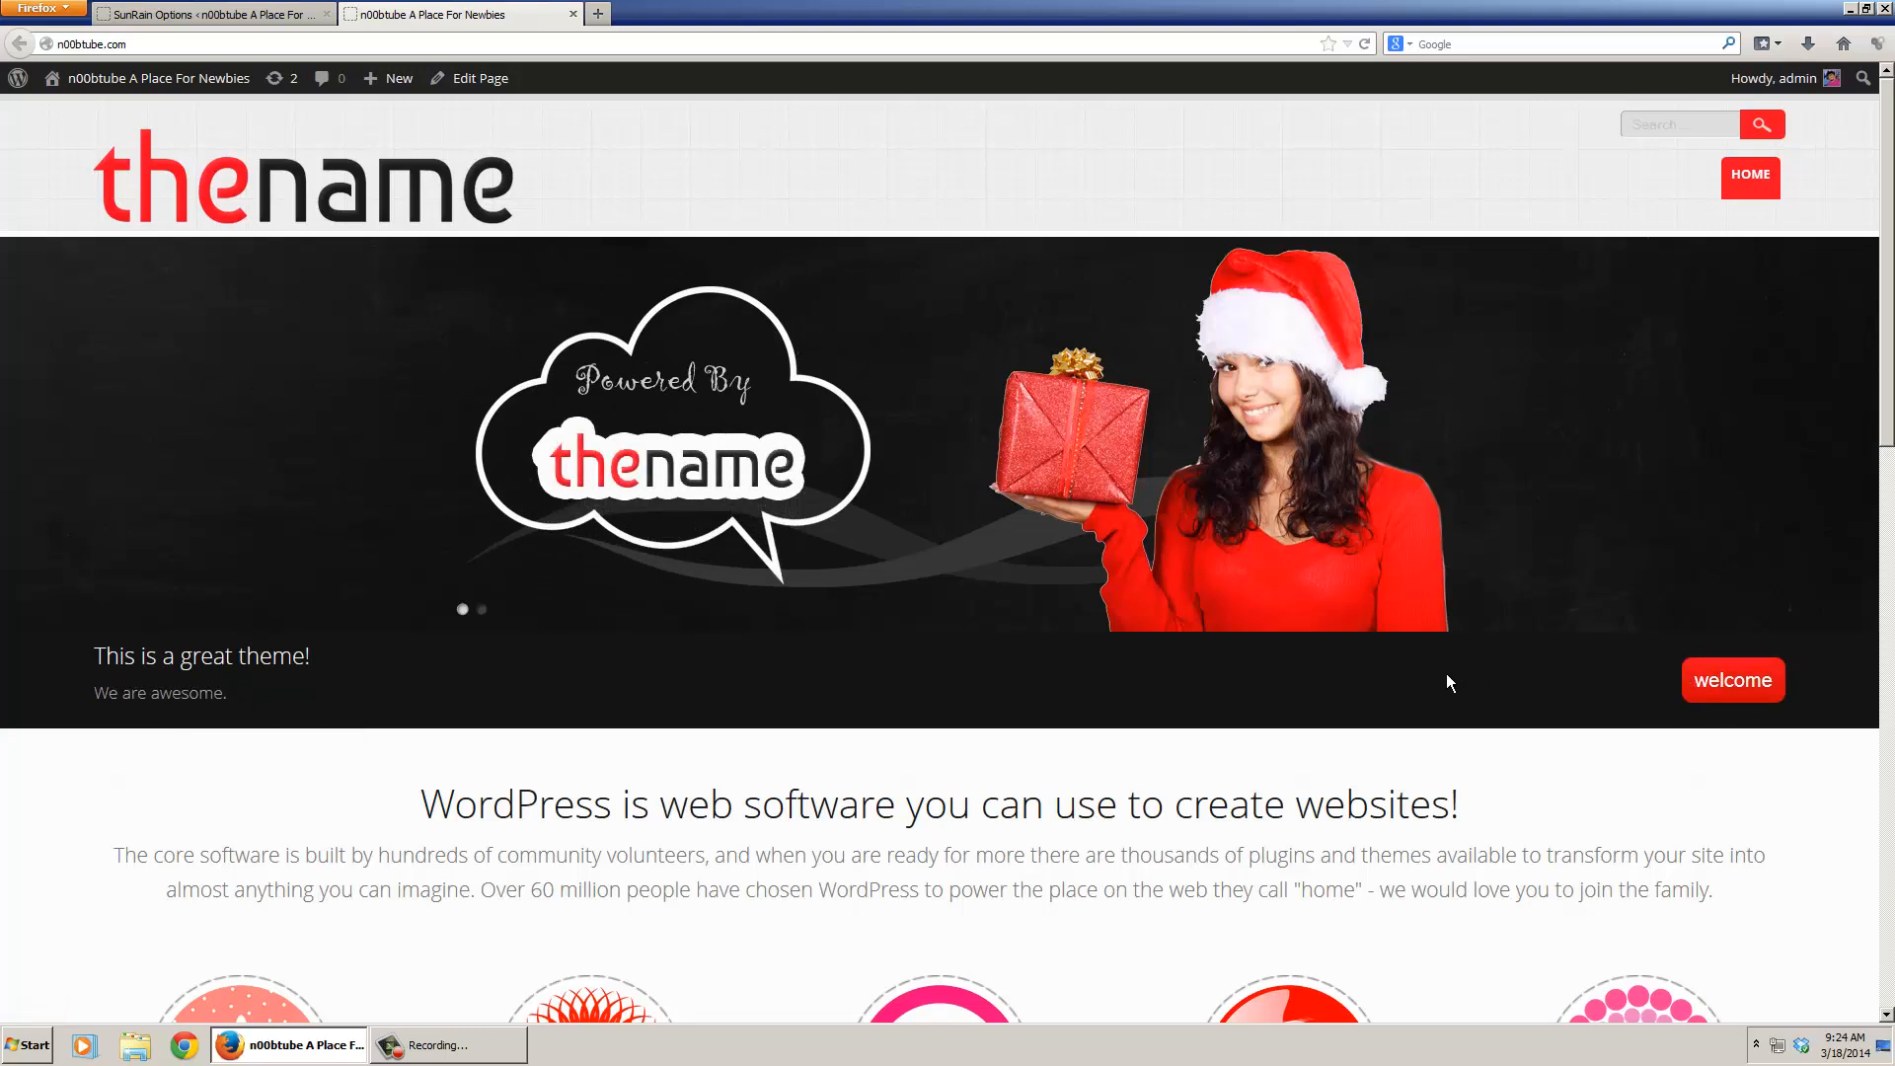
left_click(1399, 449)
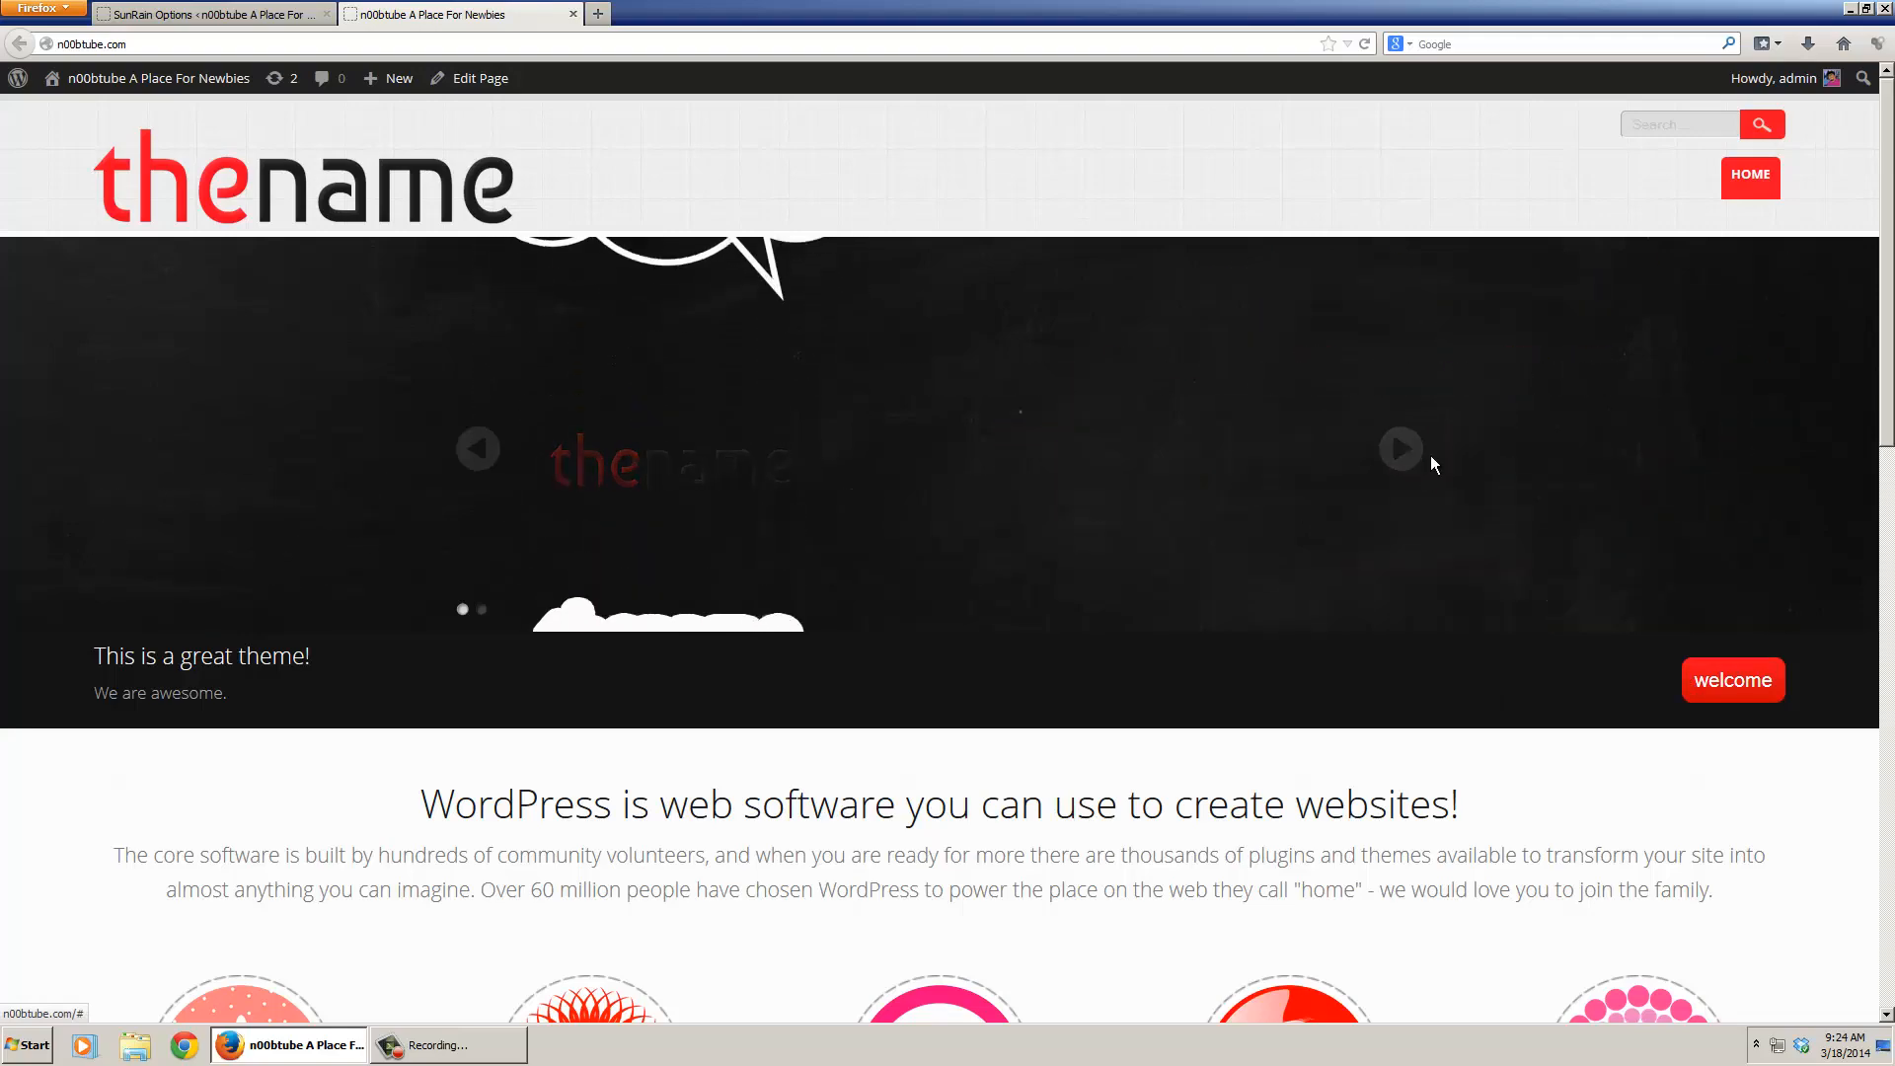
scroll(1306, 721, "down", 5)
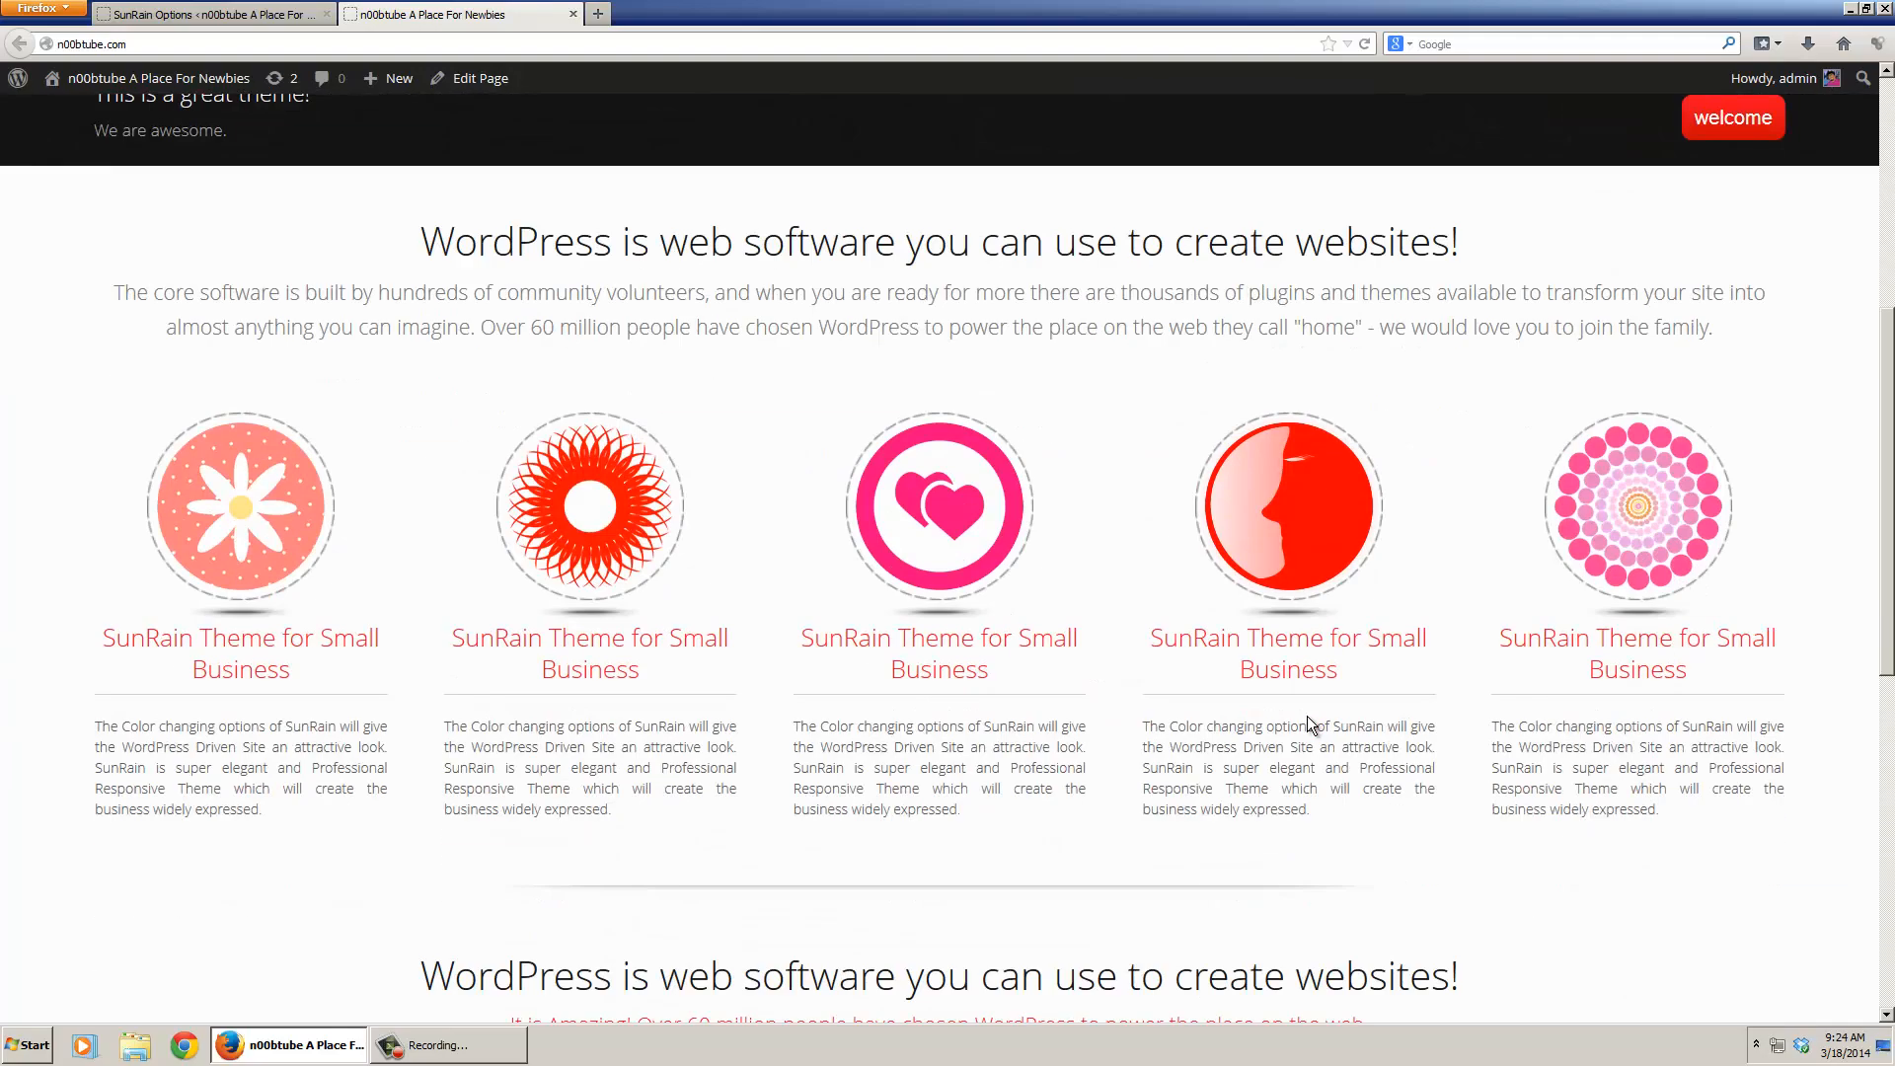
scroll(1159, 639, "down", 6)
scroll(1157, 636, "up", 11)
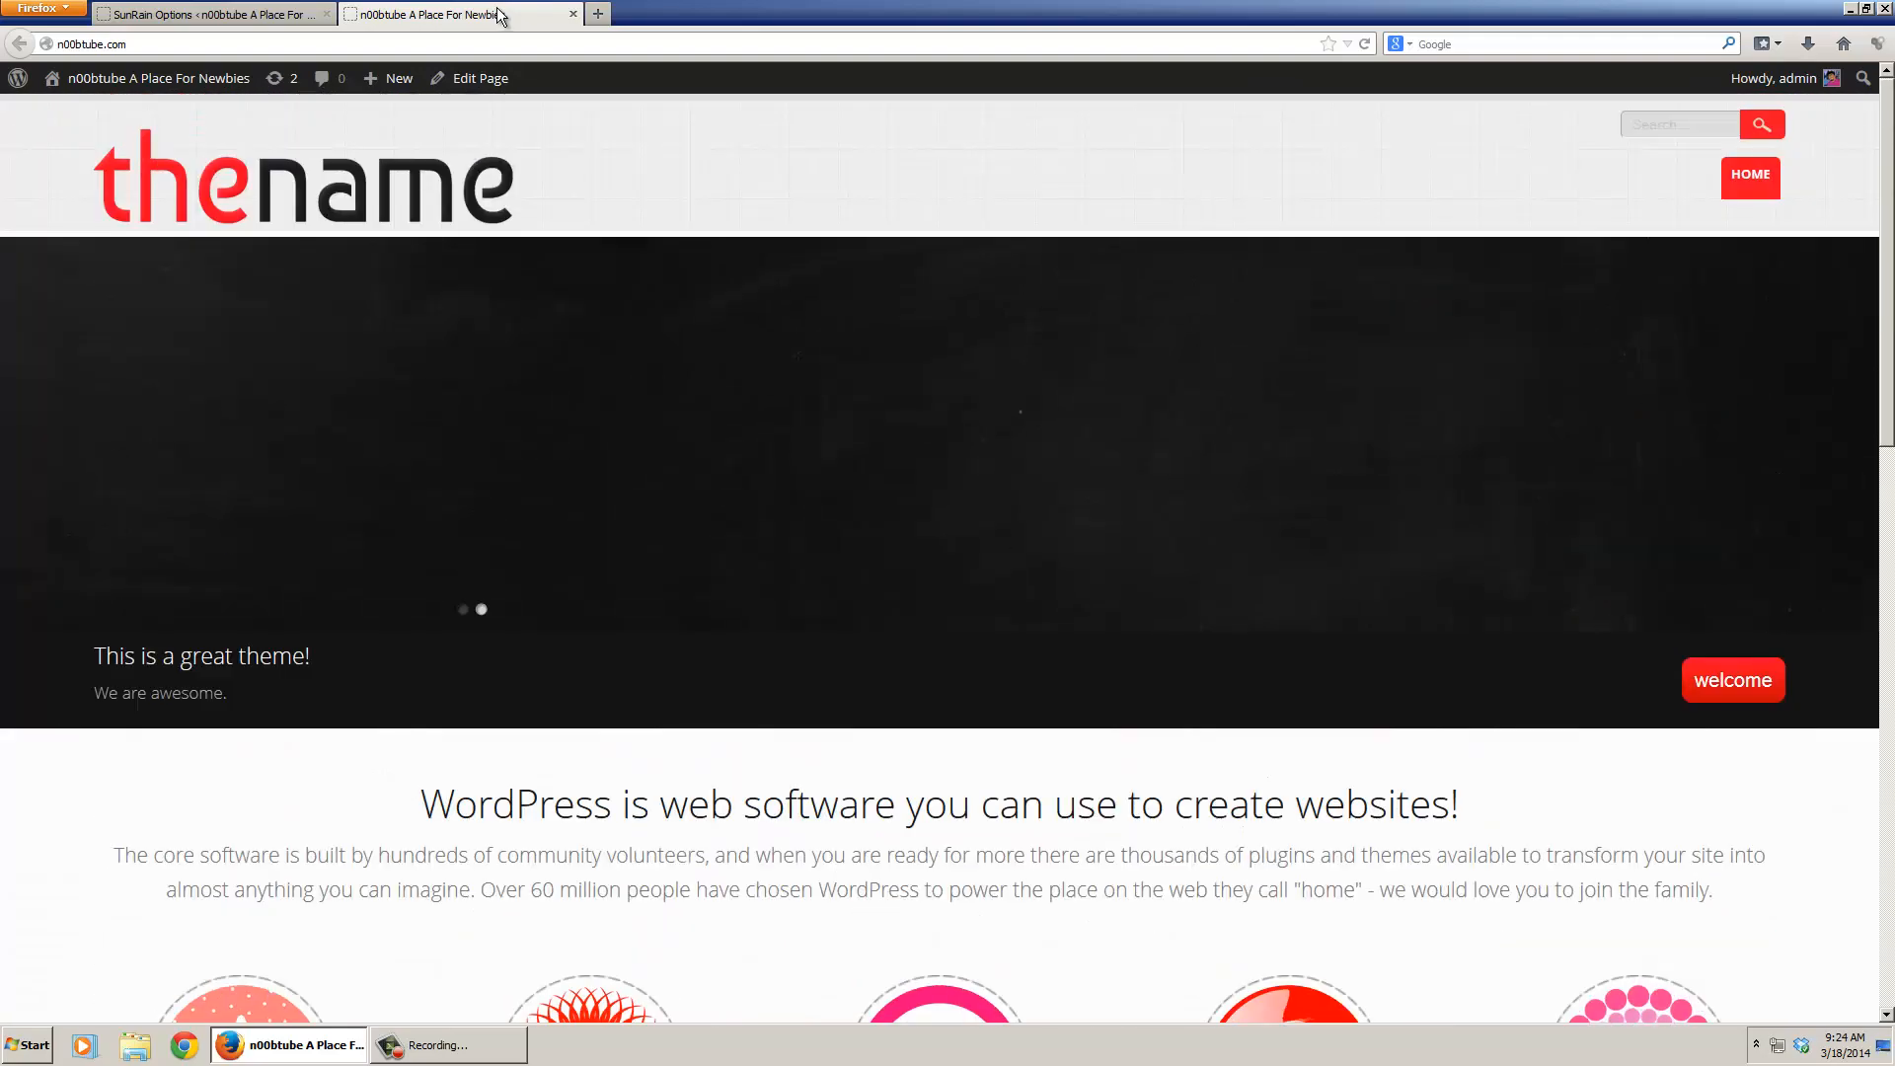
- Return to the installed themes in the site admin and activate Sixteen
left_click(271, 16)
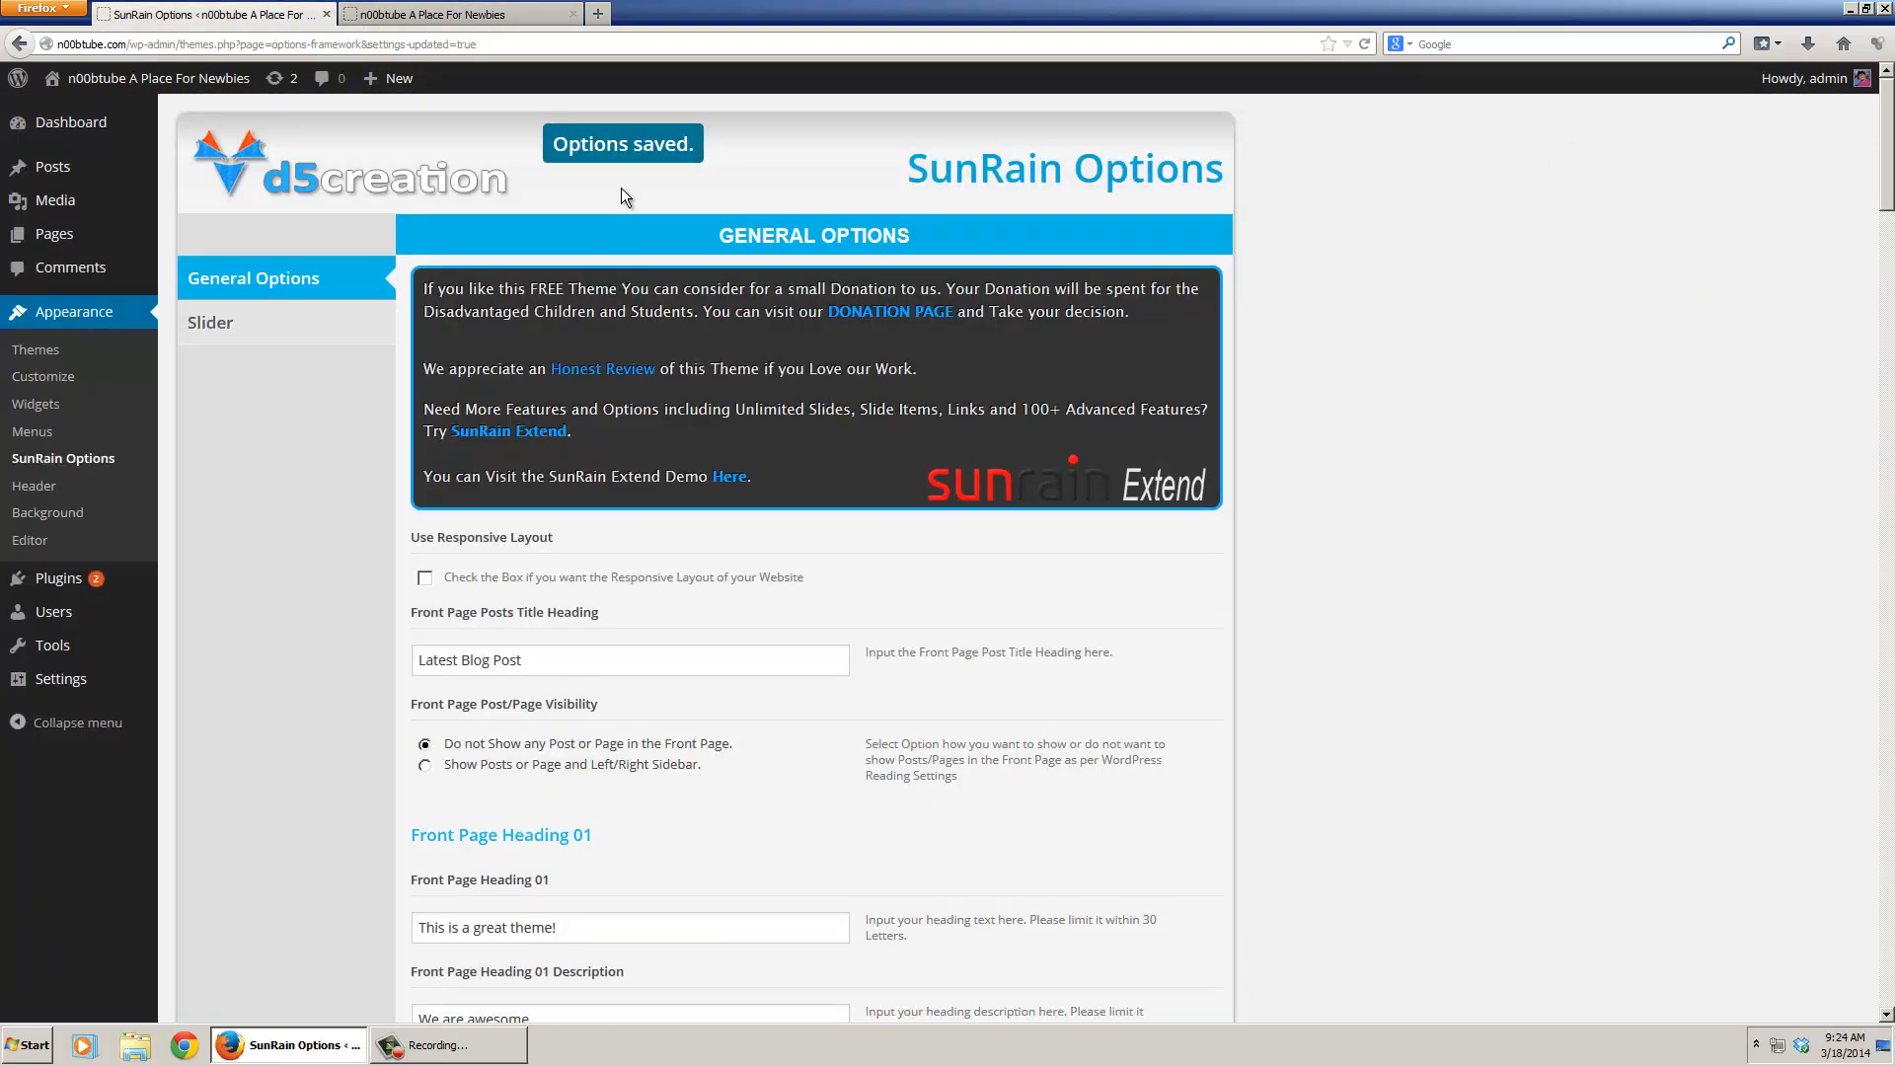
left_click(44, 351)
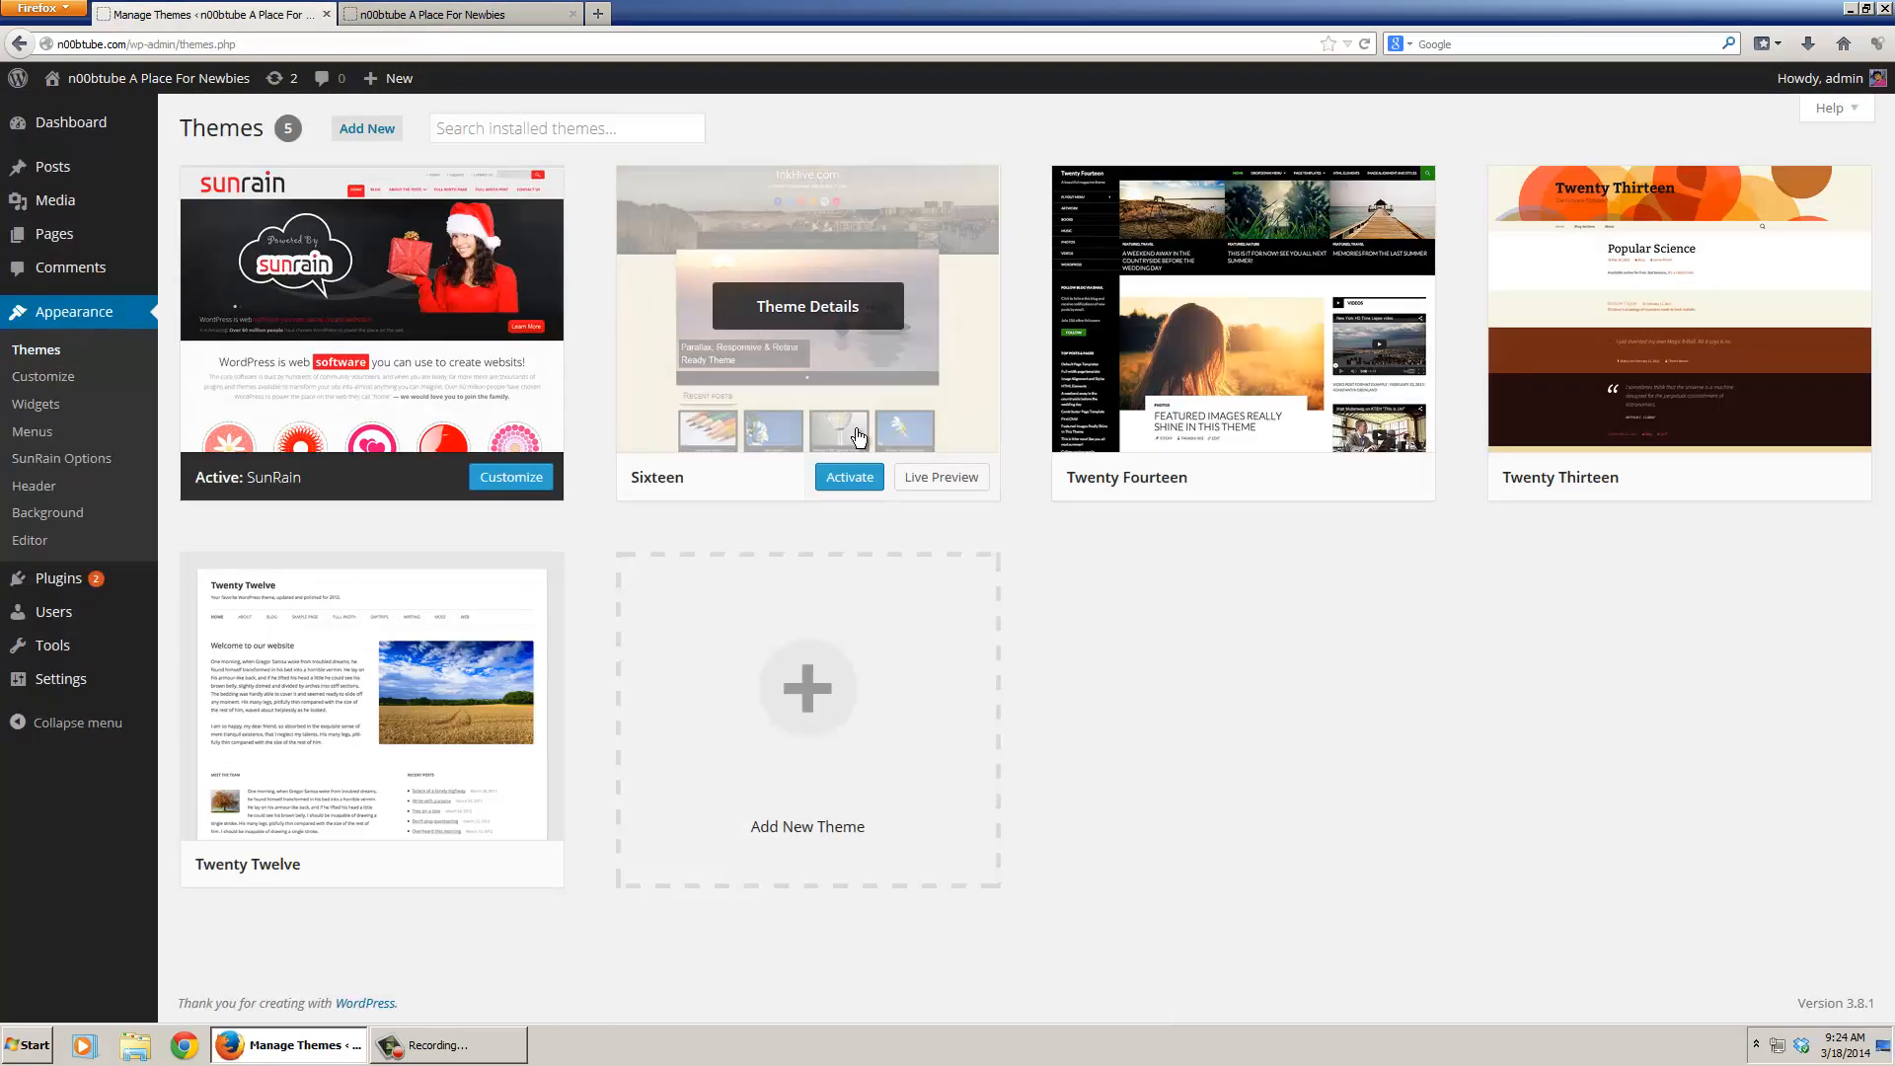
left_click(847, 478)
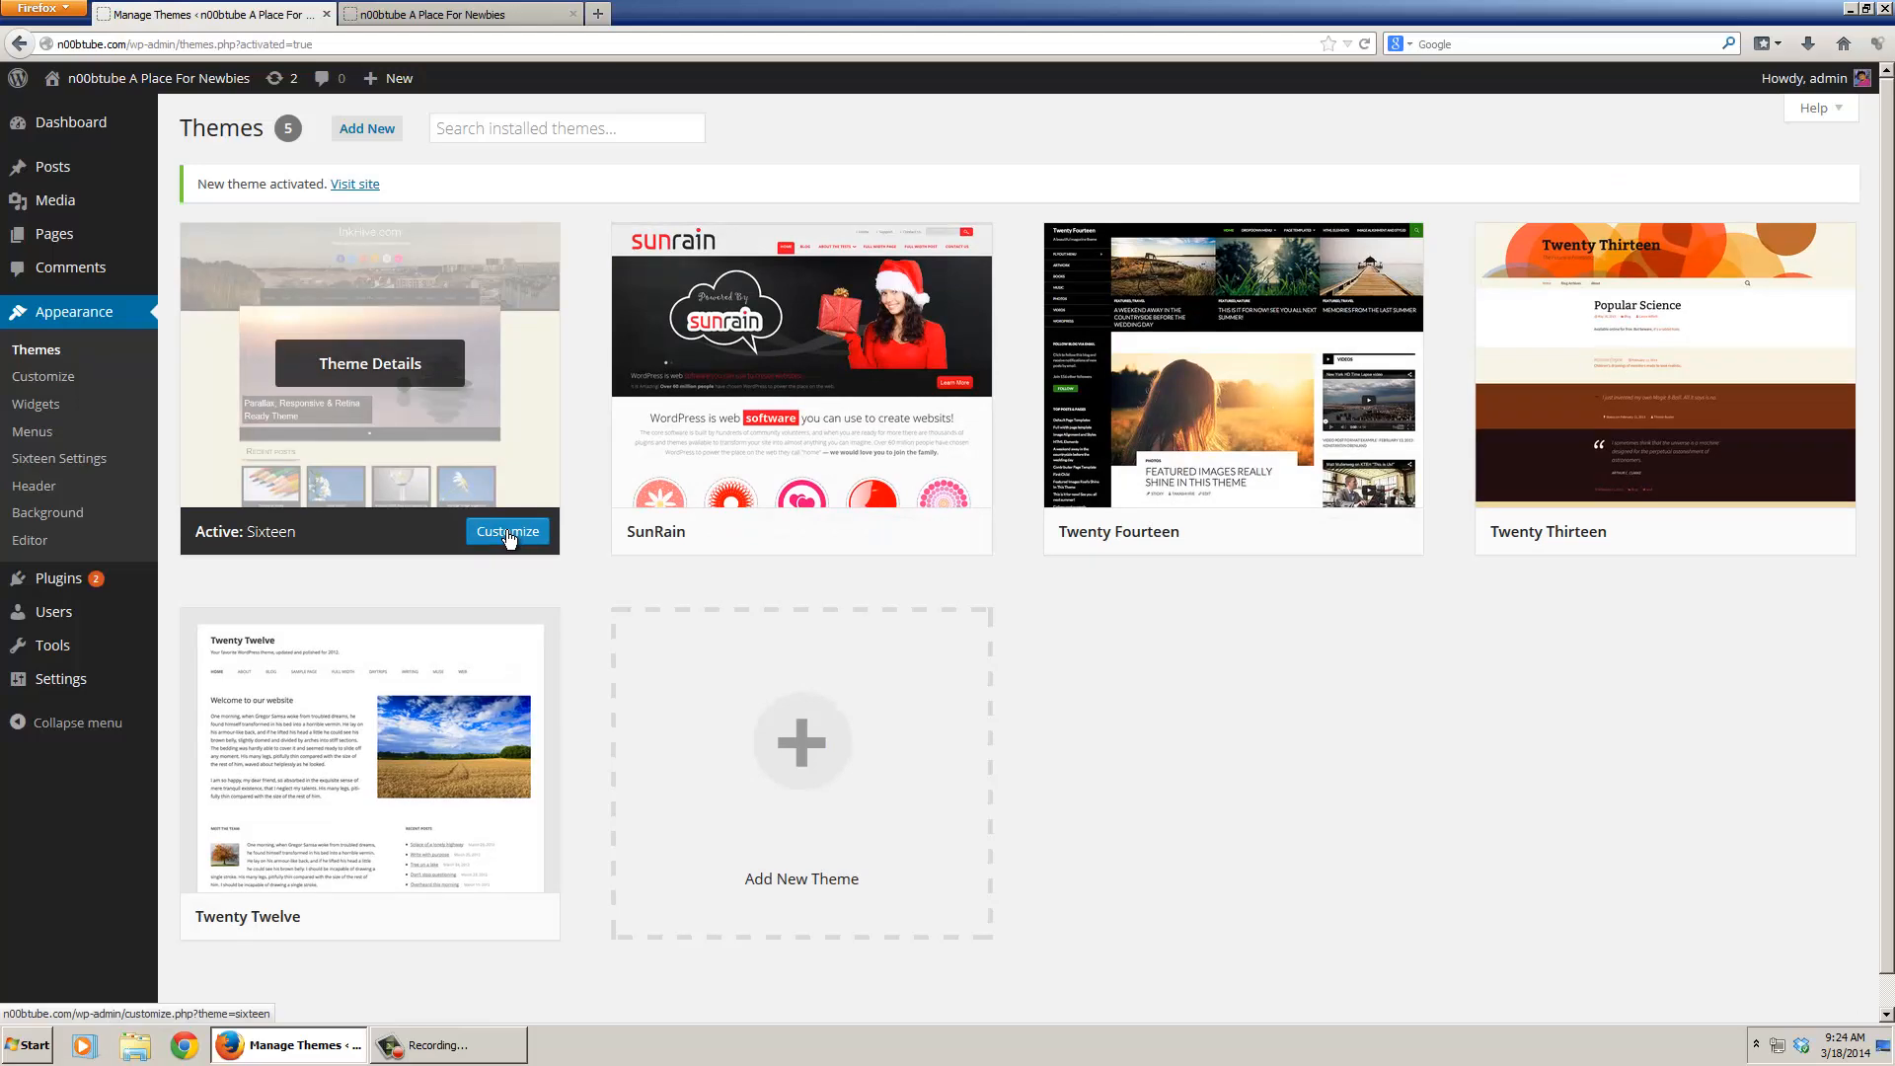
- Open the Sixteen theme in the customizer, review its available sections, and close it
left_click(507, 533)
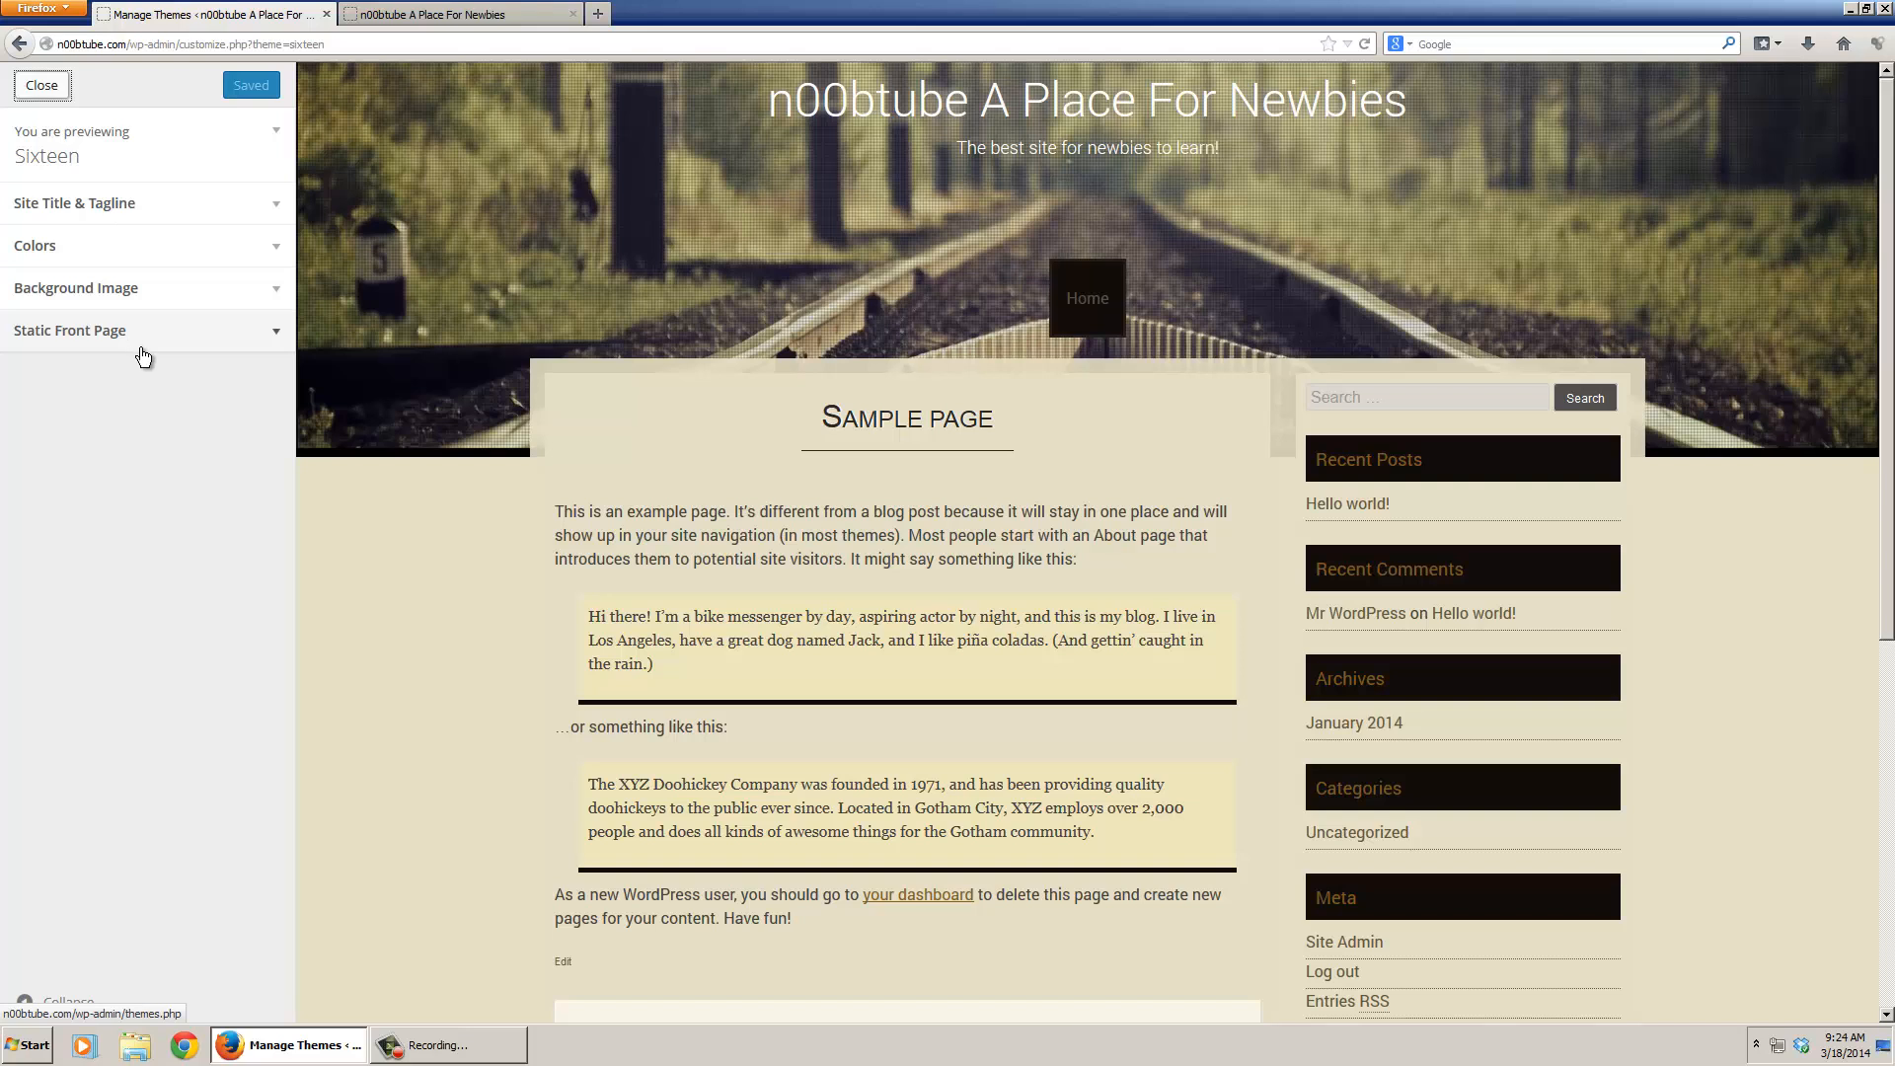
left_click(44, 87)
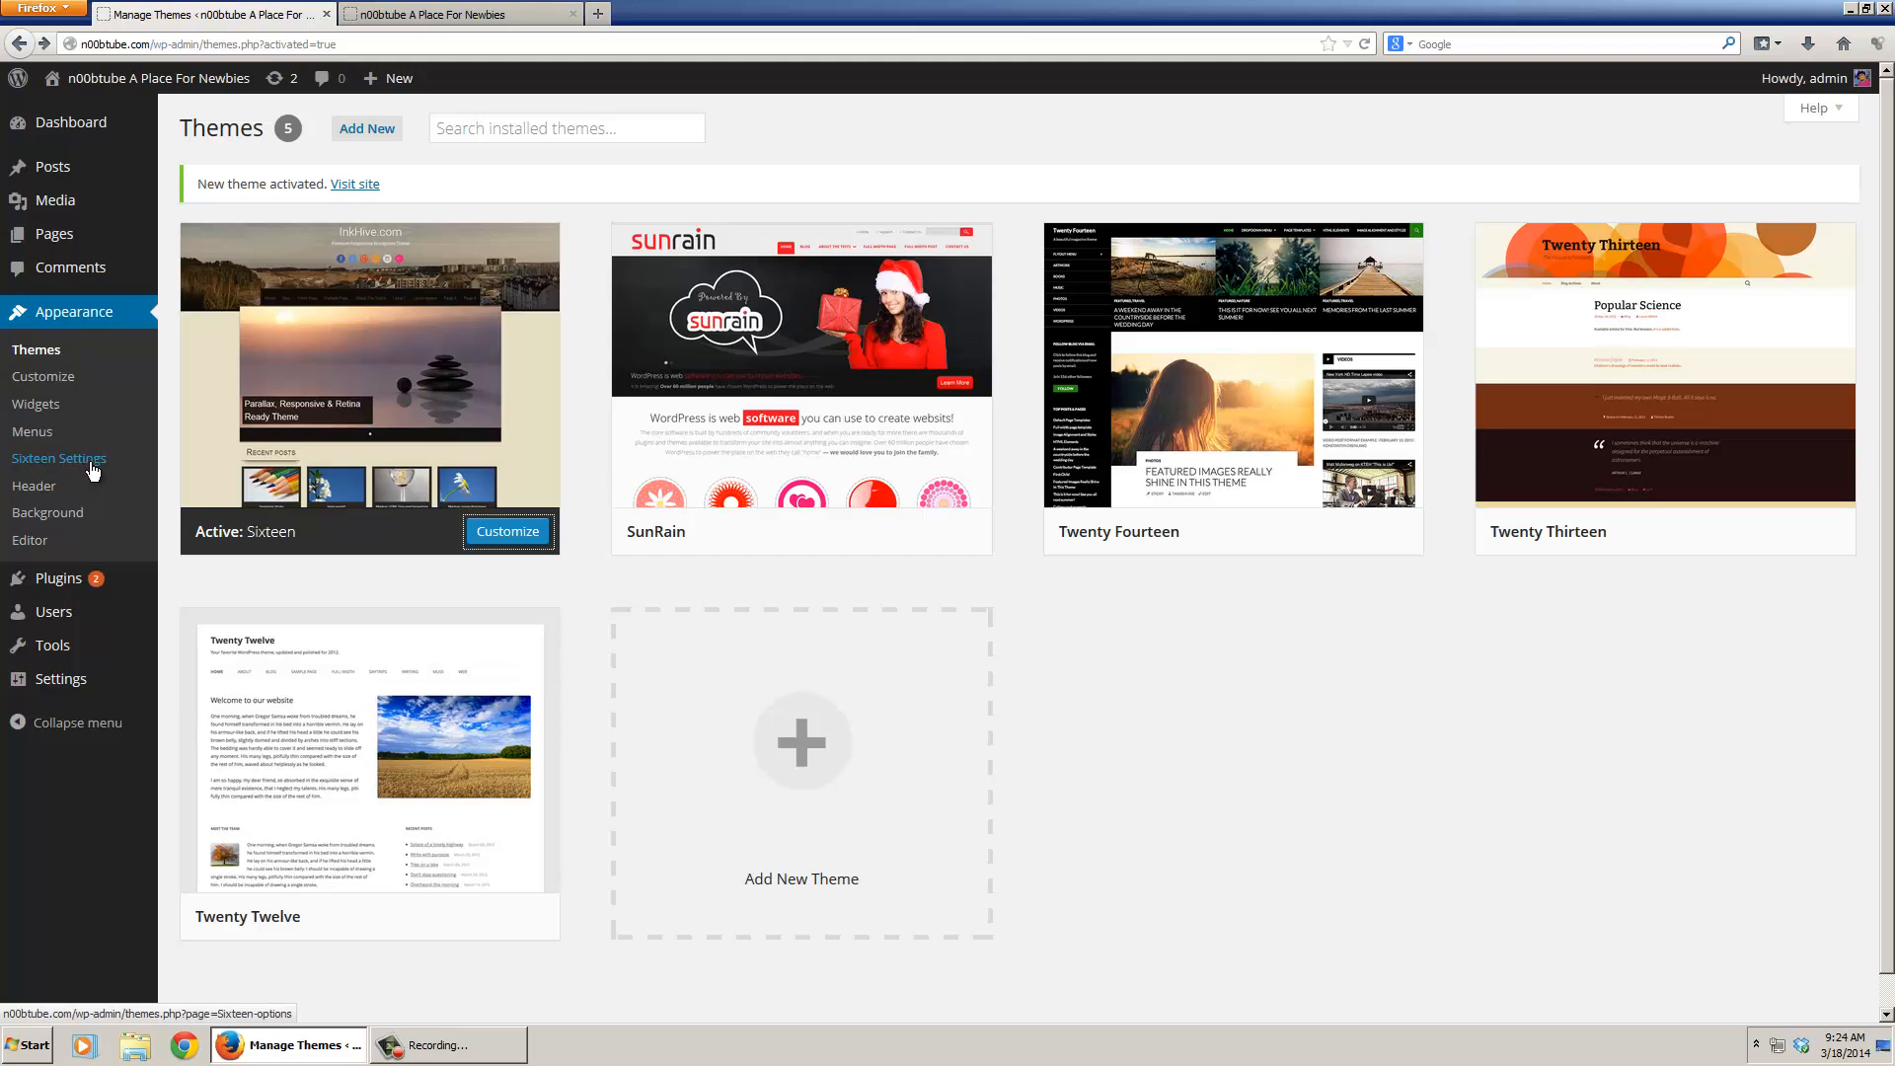
- Open the Sixteen theme settings and review the Layout, Slider, Social and Basic Settings, including the Custom CSS field
left_click(90, 464)
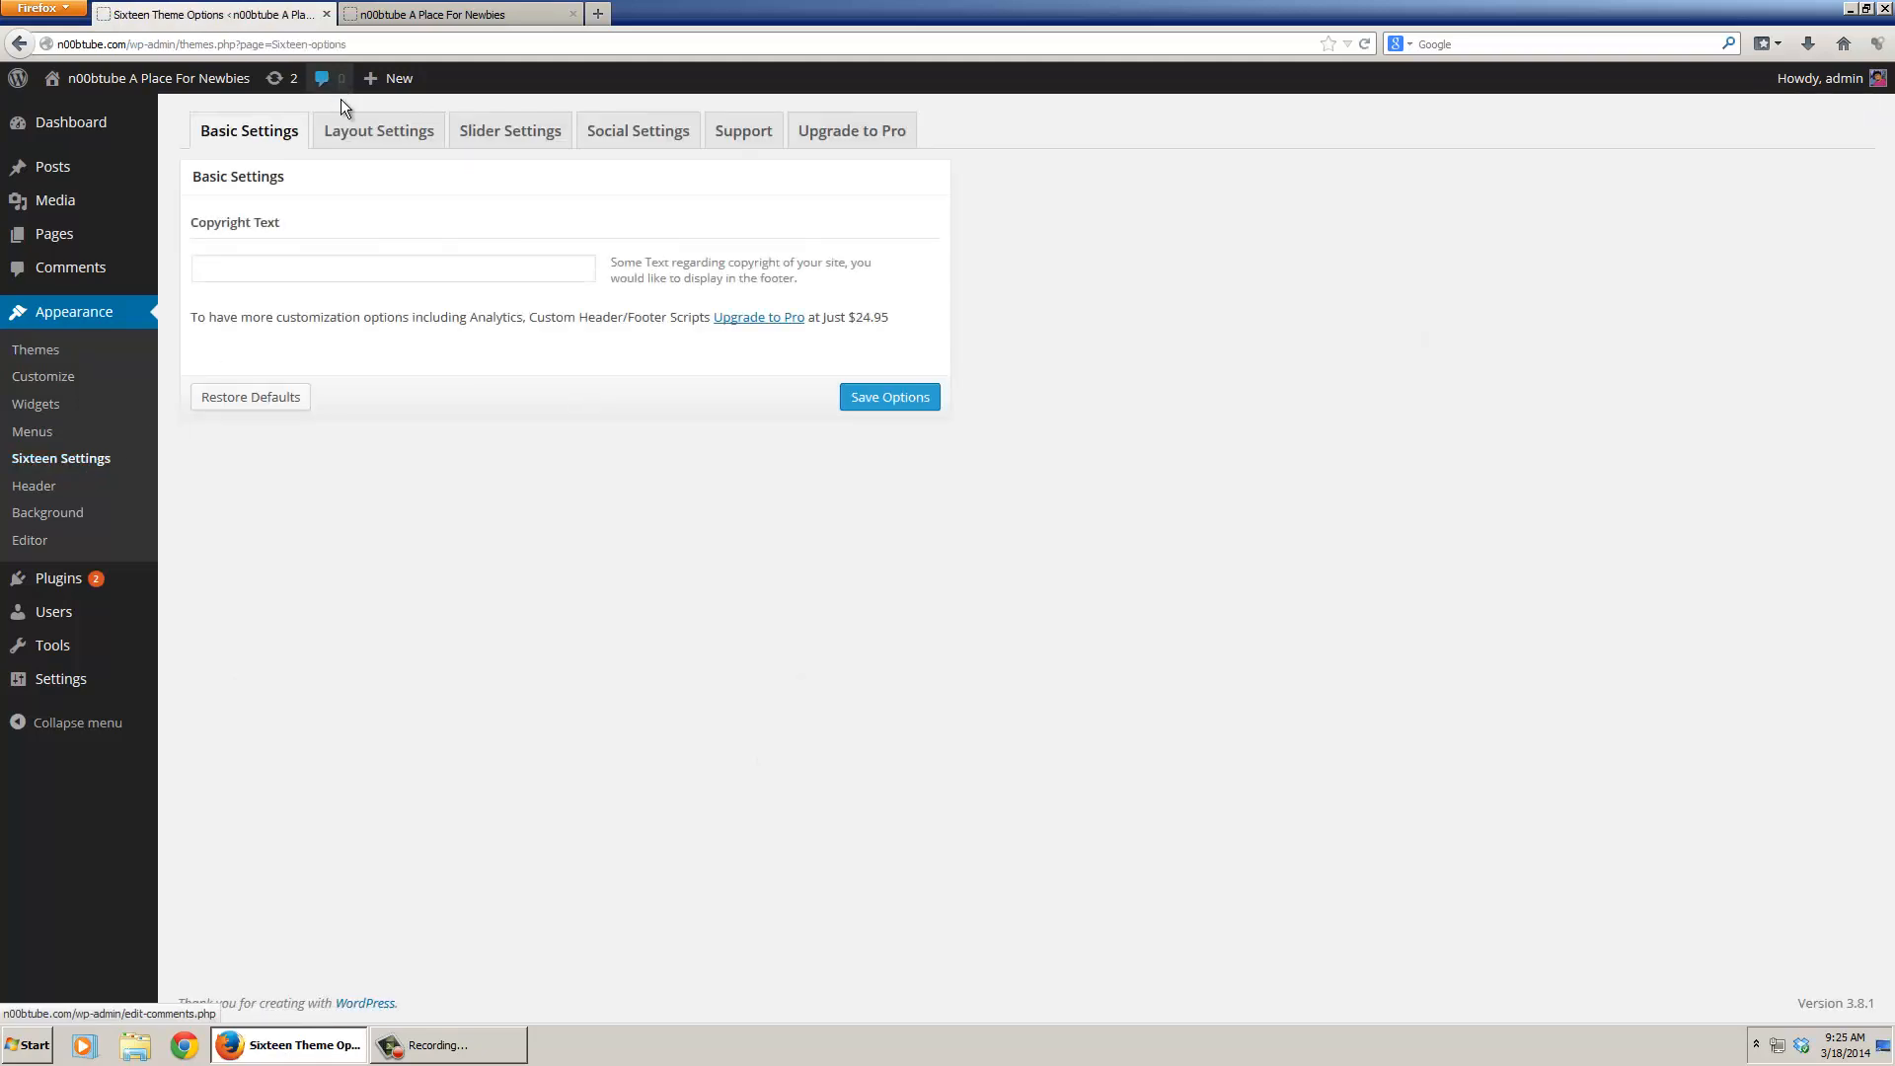
left_click(362, 142)
left_click(503, 133)
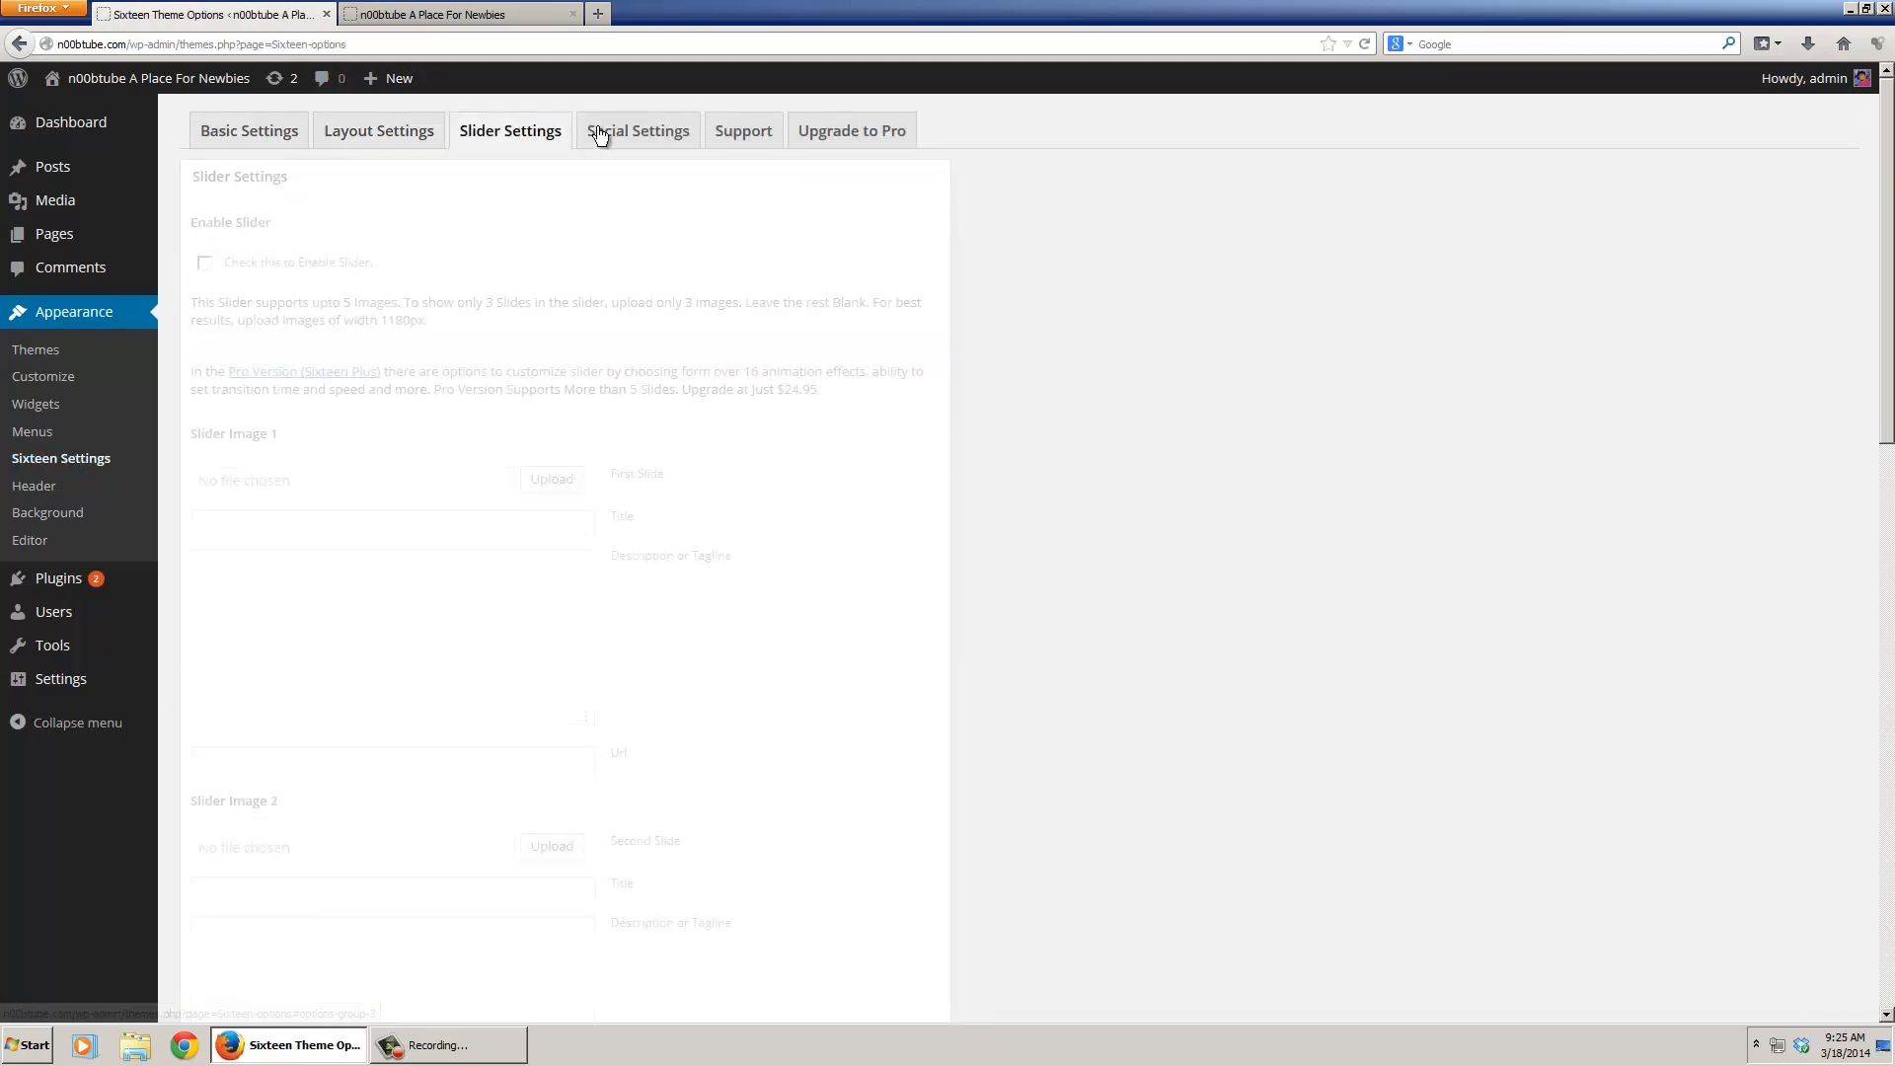
left_click(612, 133)
left_click(325, 138)
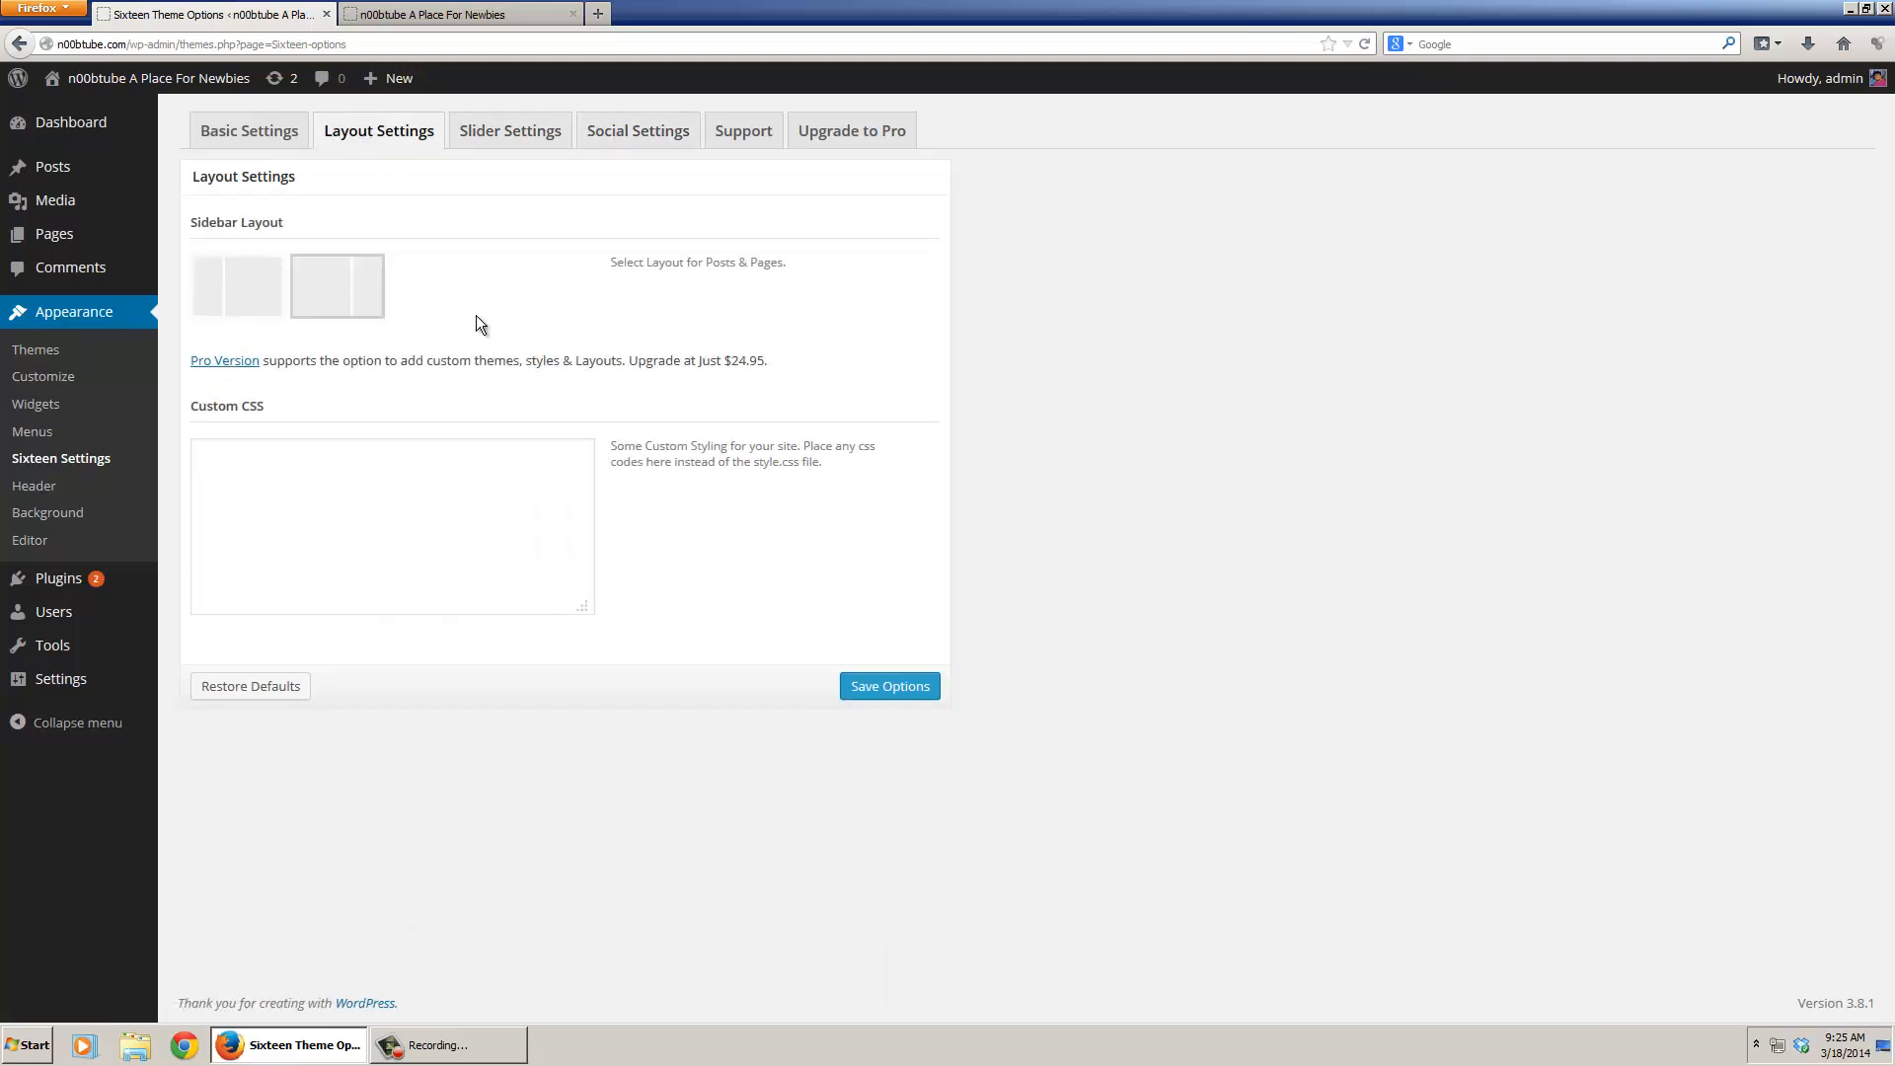
left_click(355, 456)
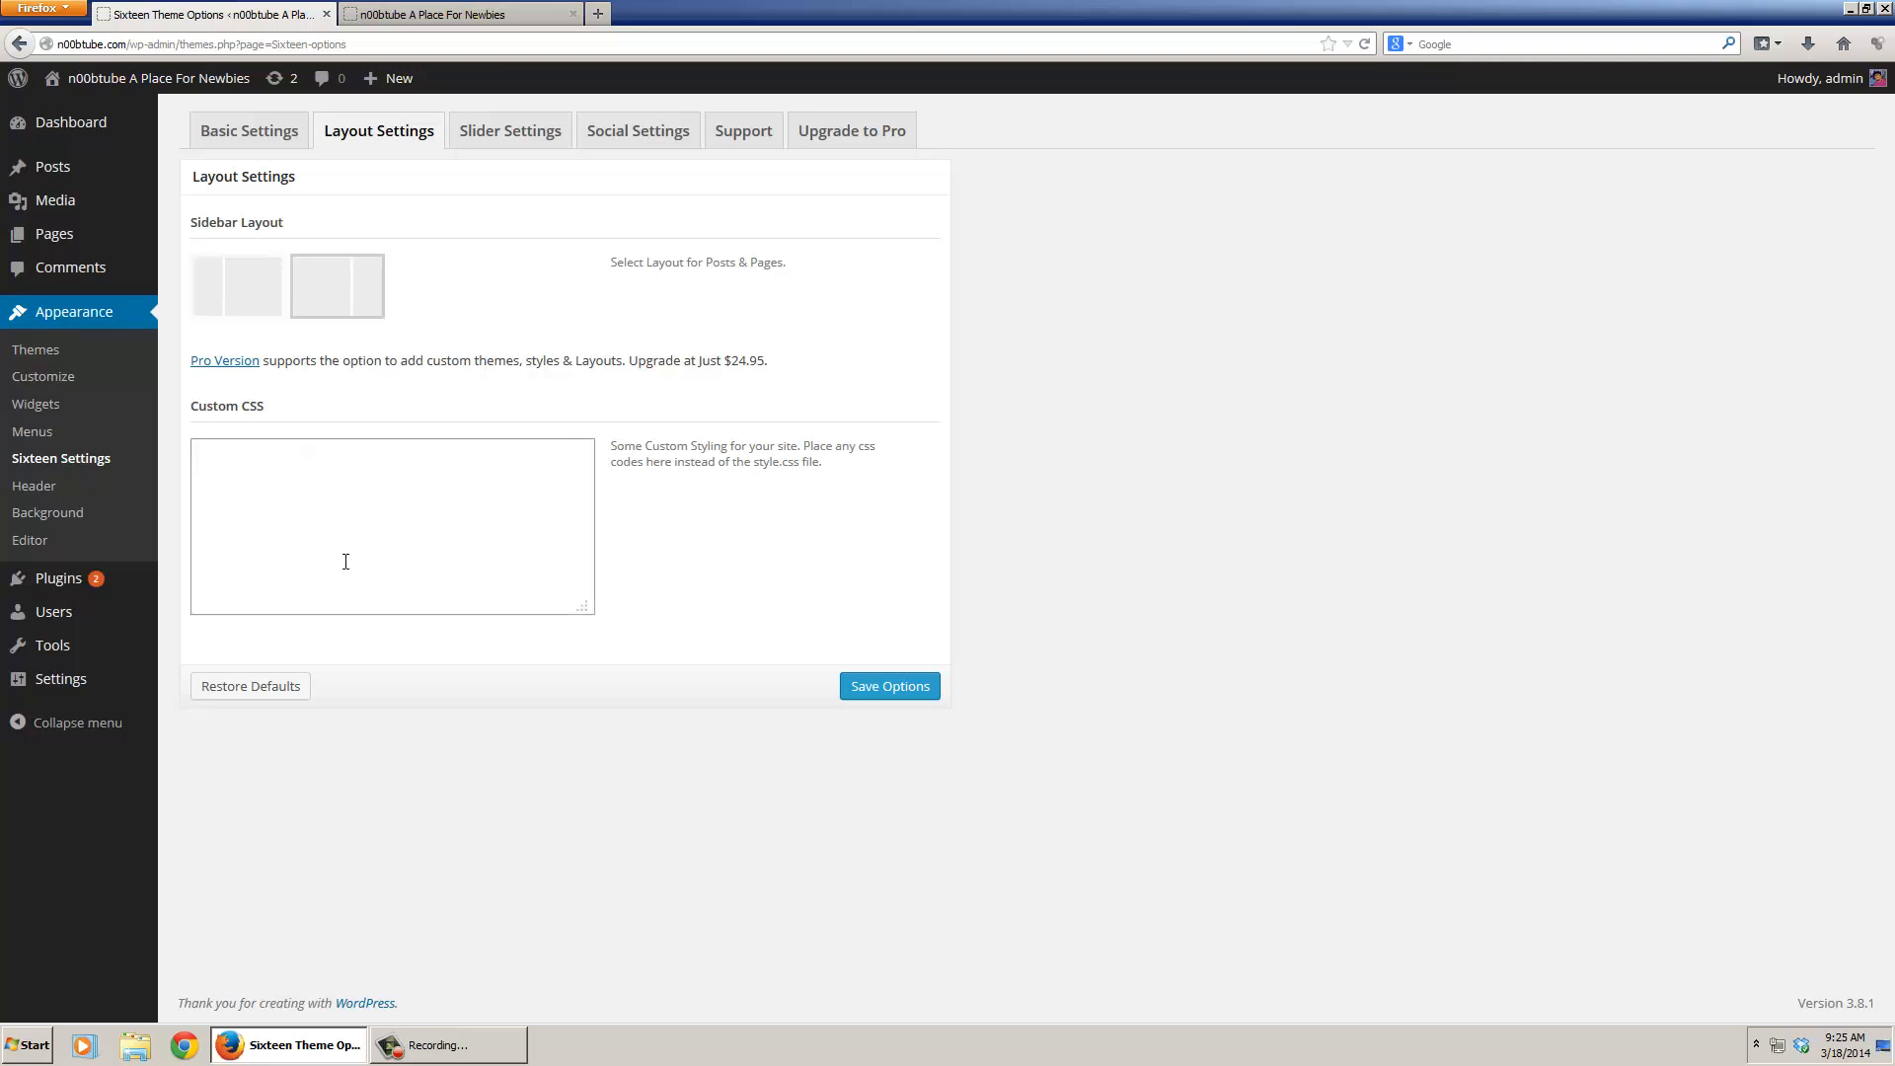
left_click(265, 136)
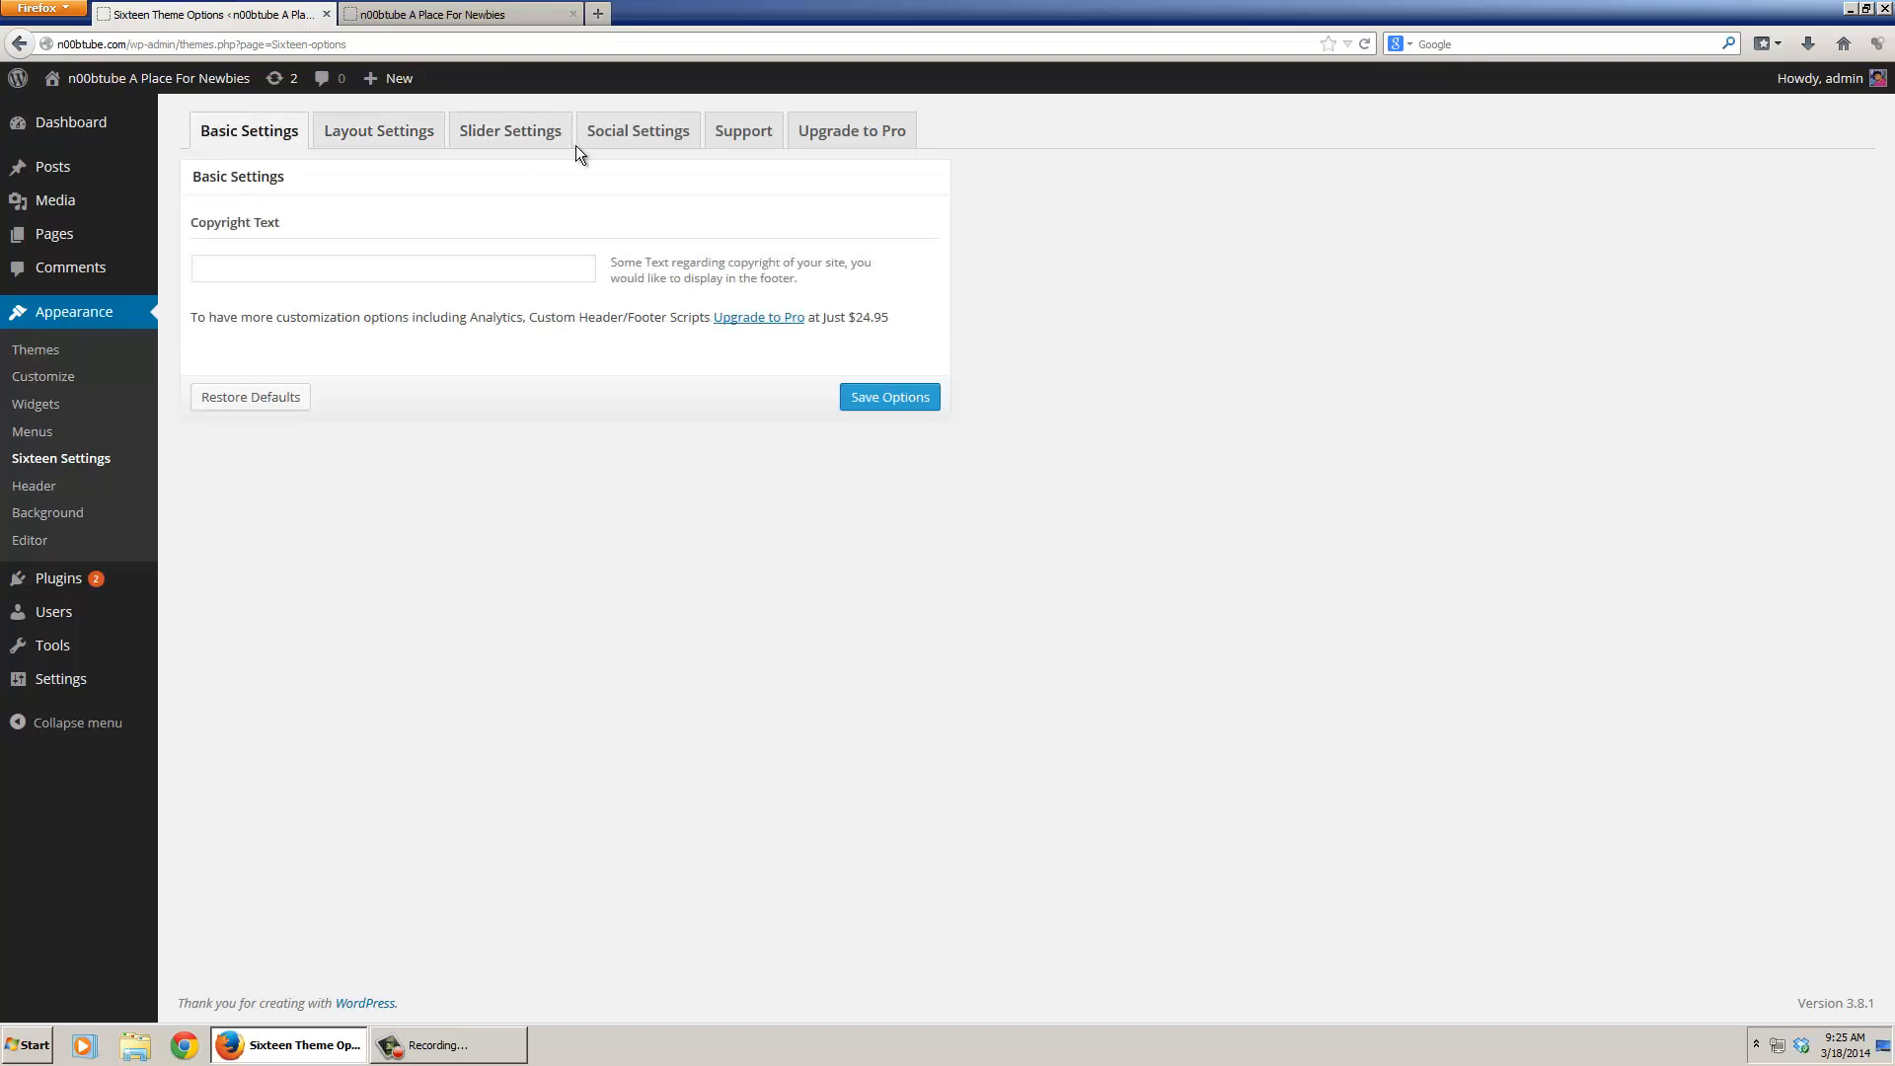
- Set the Sixteen theme's footer copyright text to "copyright (c) hello World" and save the options
left_click(482, 277)
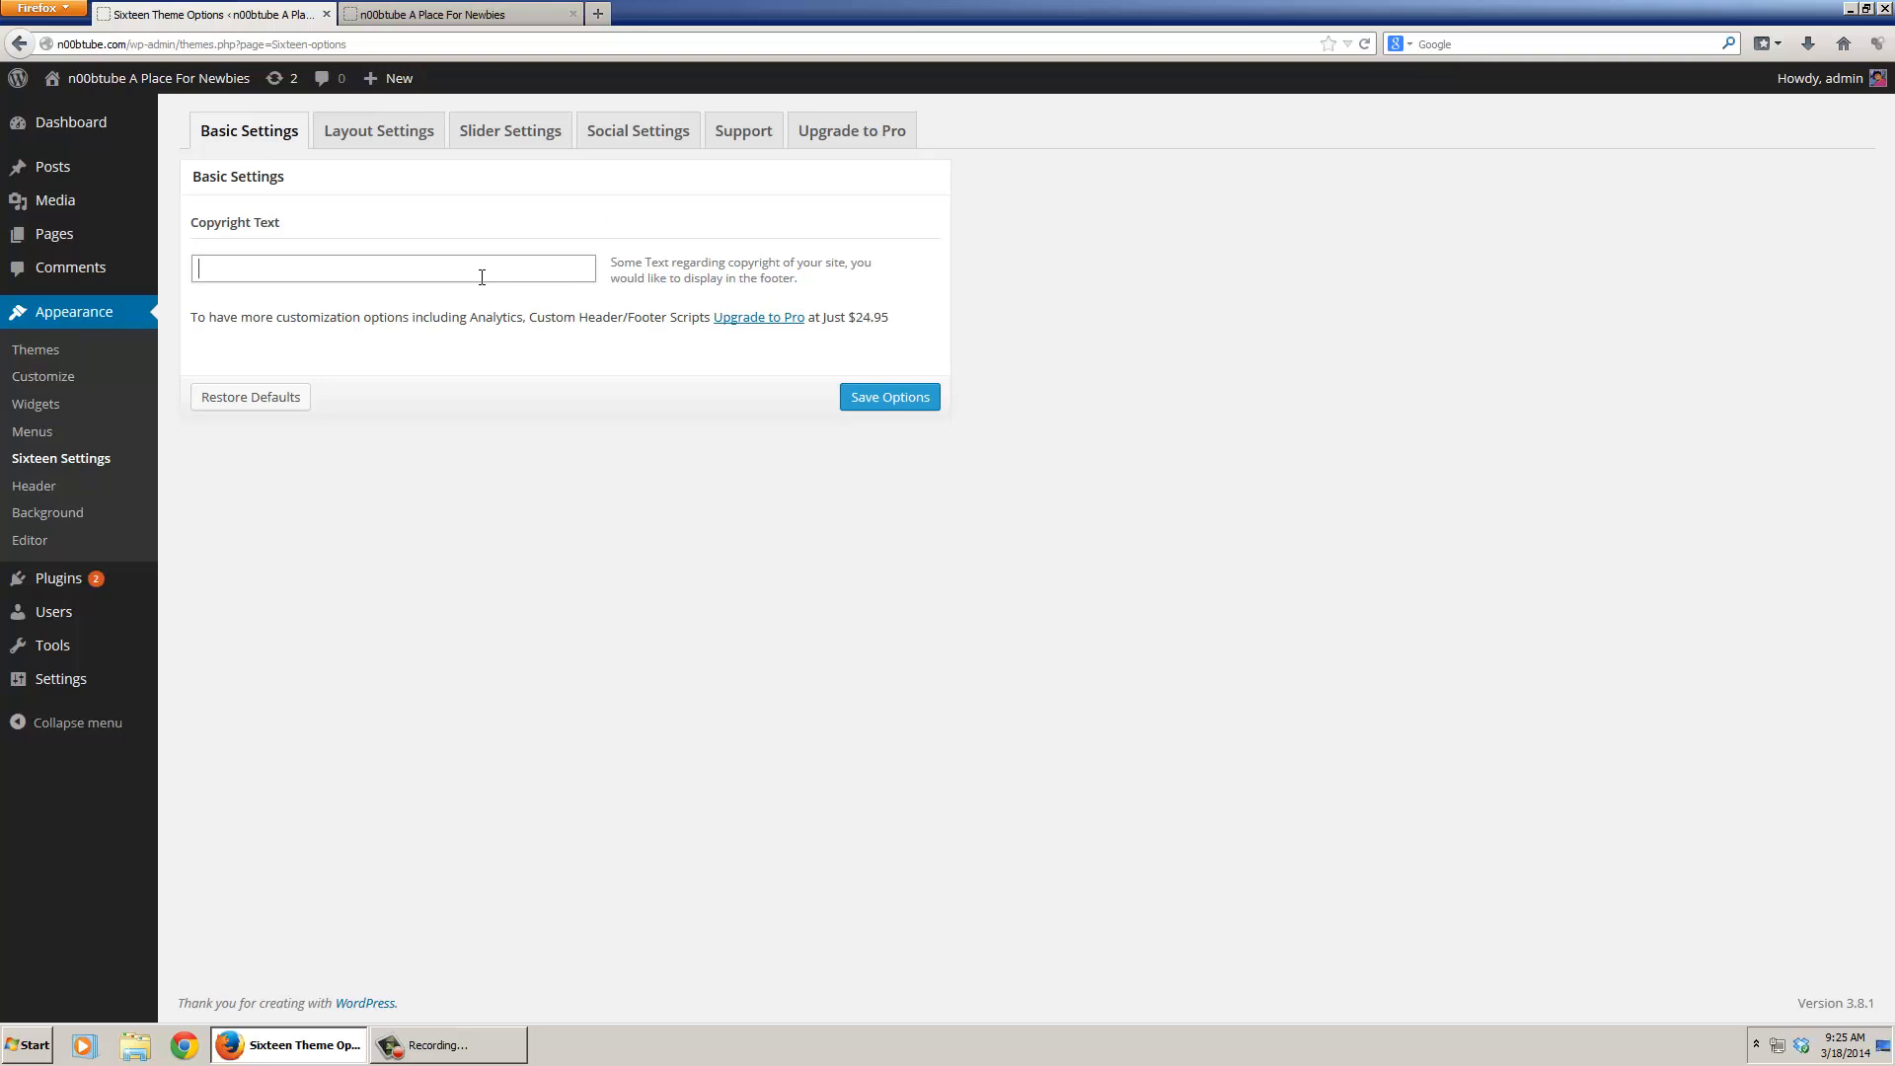
type("copyright (c) hello World")
left_click(877, 396)
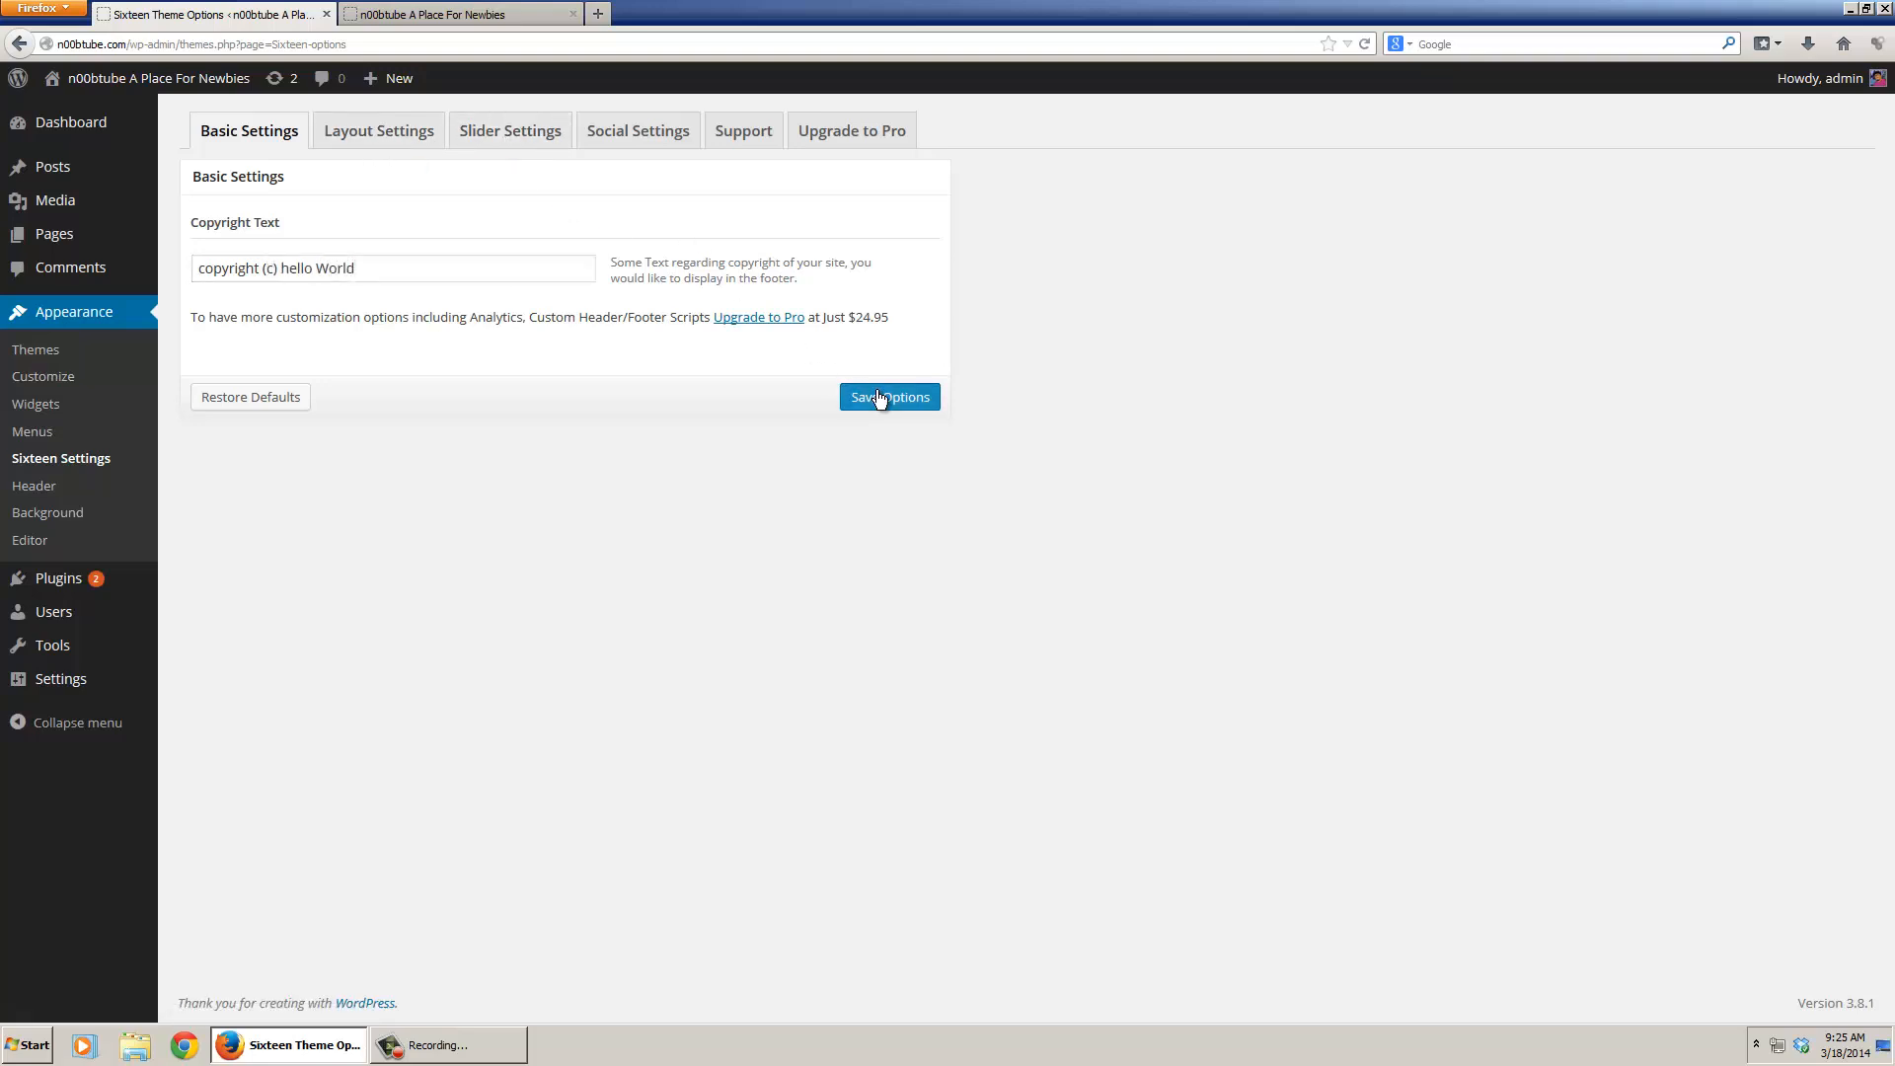
- Review the five slider image entries, the social profile fields and the support information in the Sixteen settings, and recheck the Basic Settings
left_click(526, 133)
scroll(663, 353, "down", 5)
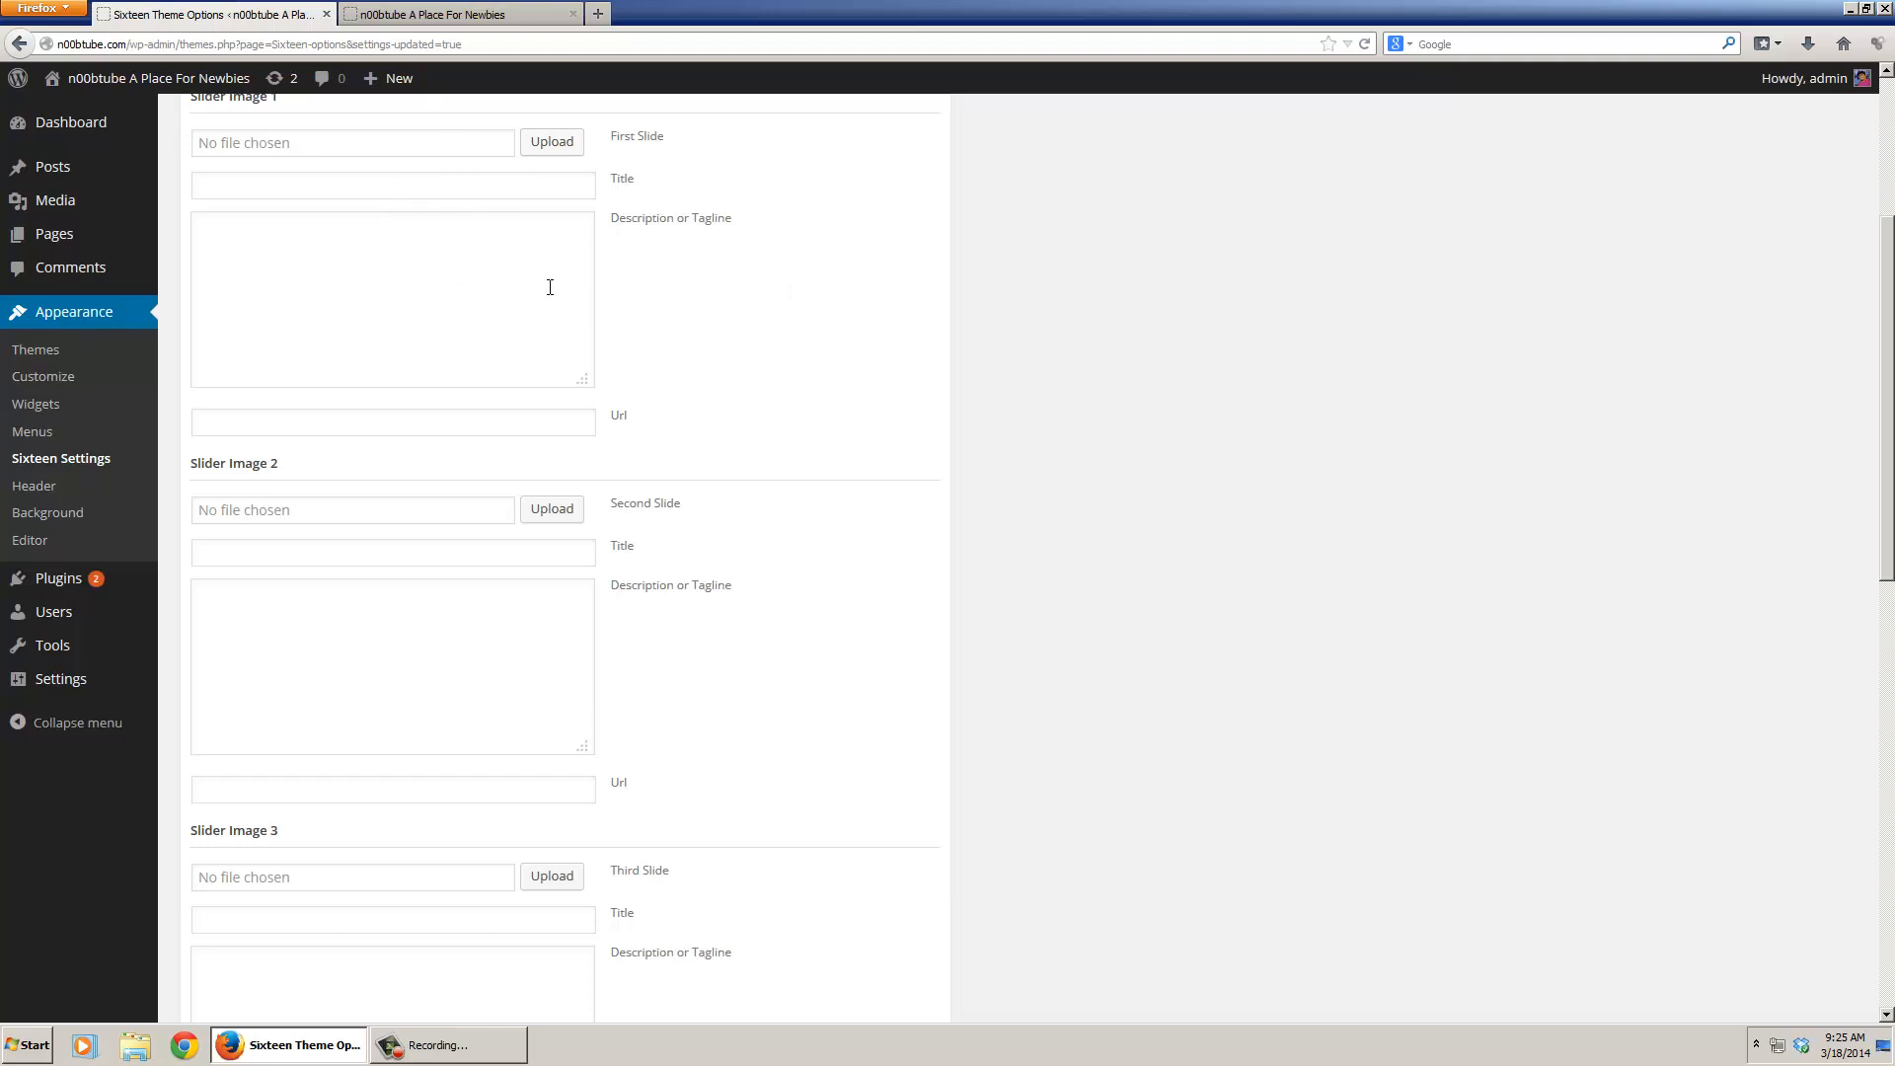
scroll(721, 367, "down", 4)
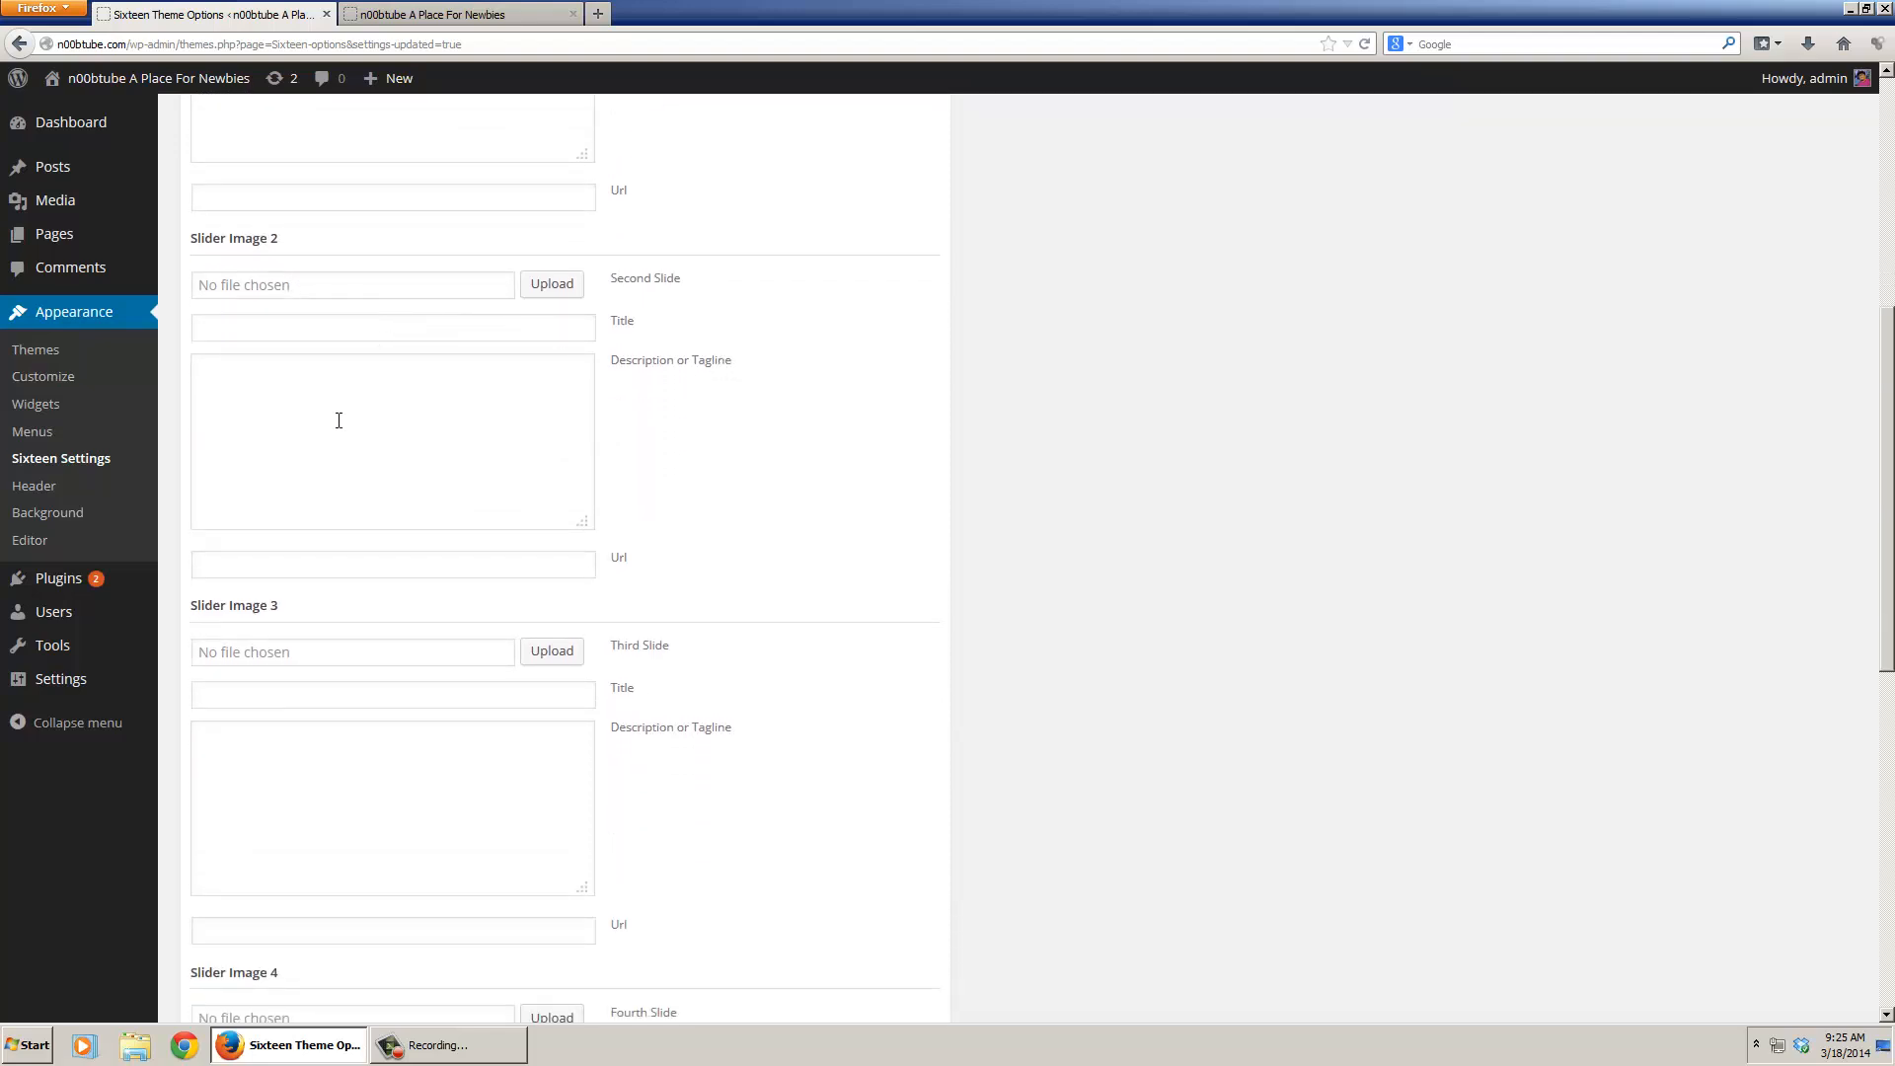
scroll(816, 499, "down", 15)
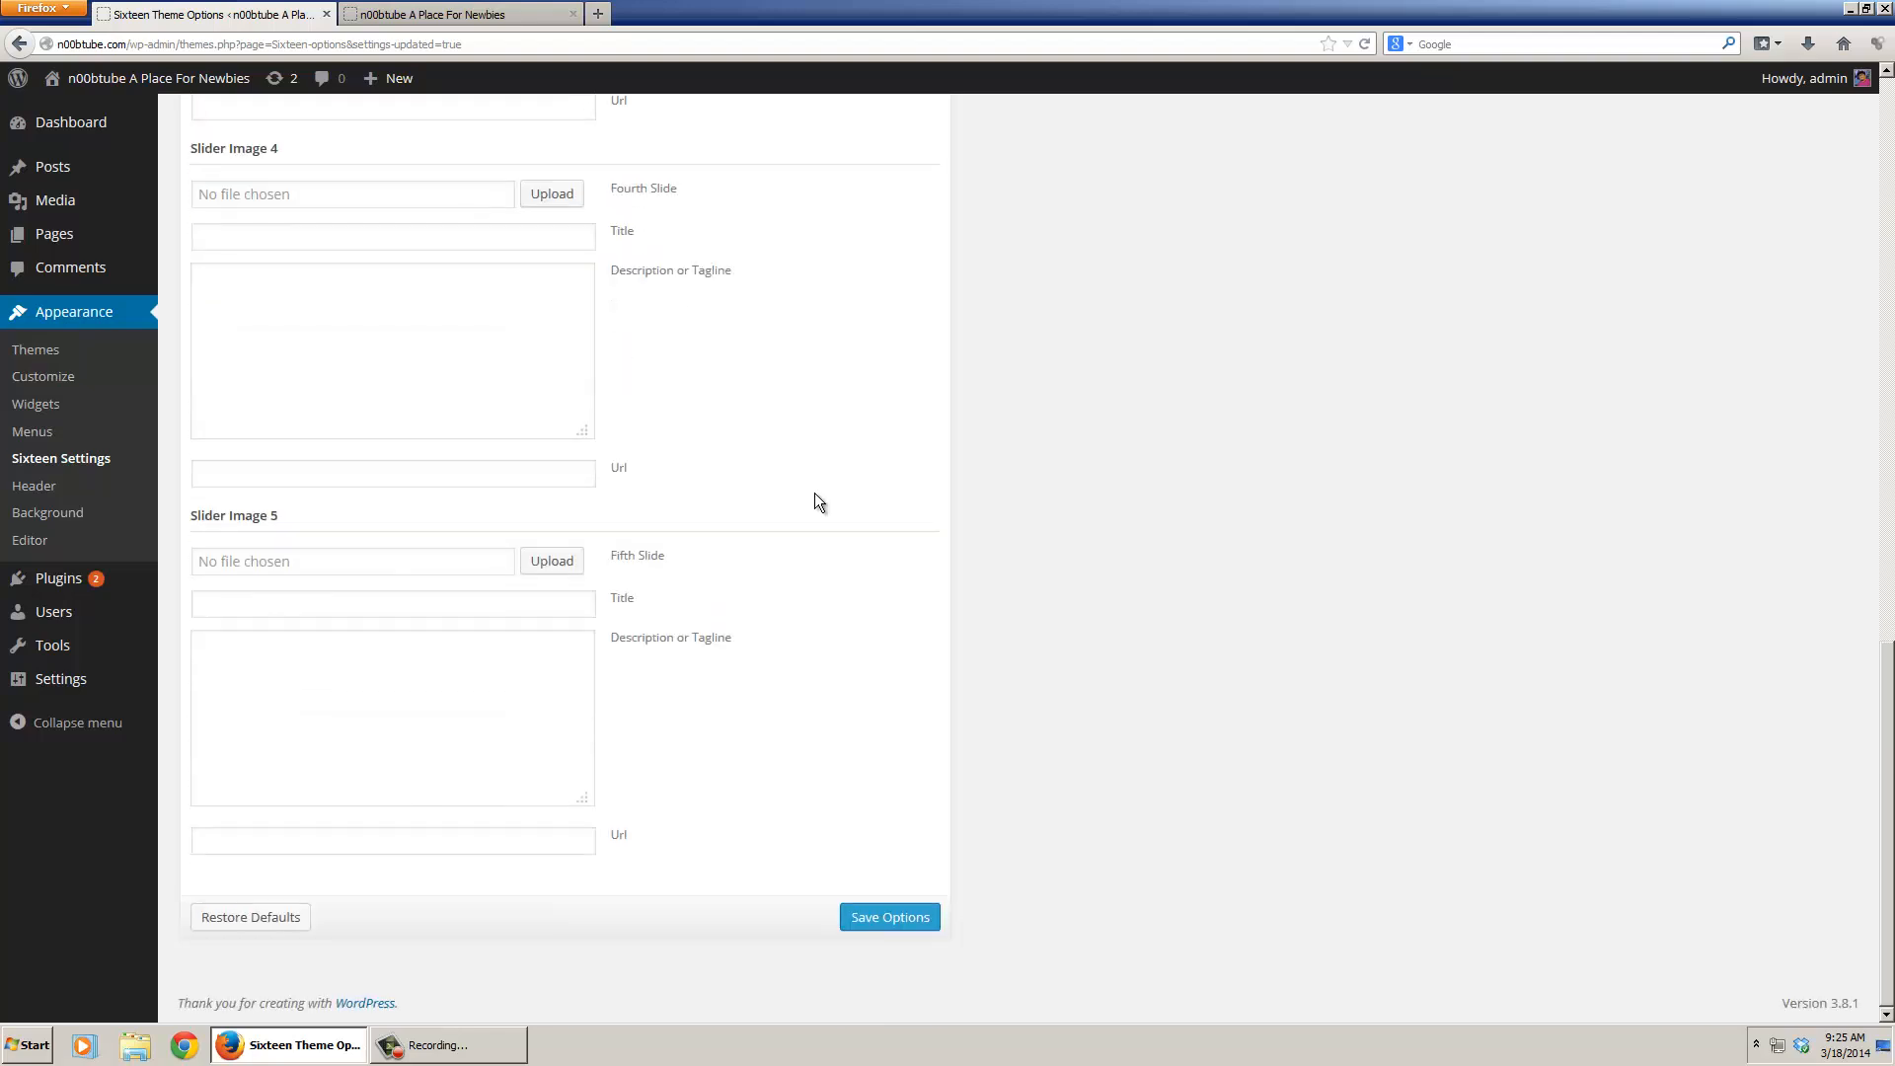
scroll(815, 490, "up", 3)
scroll(815, 499, "up", 6)
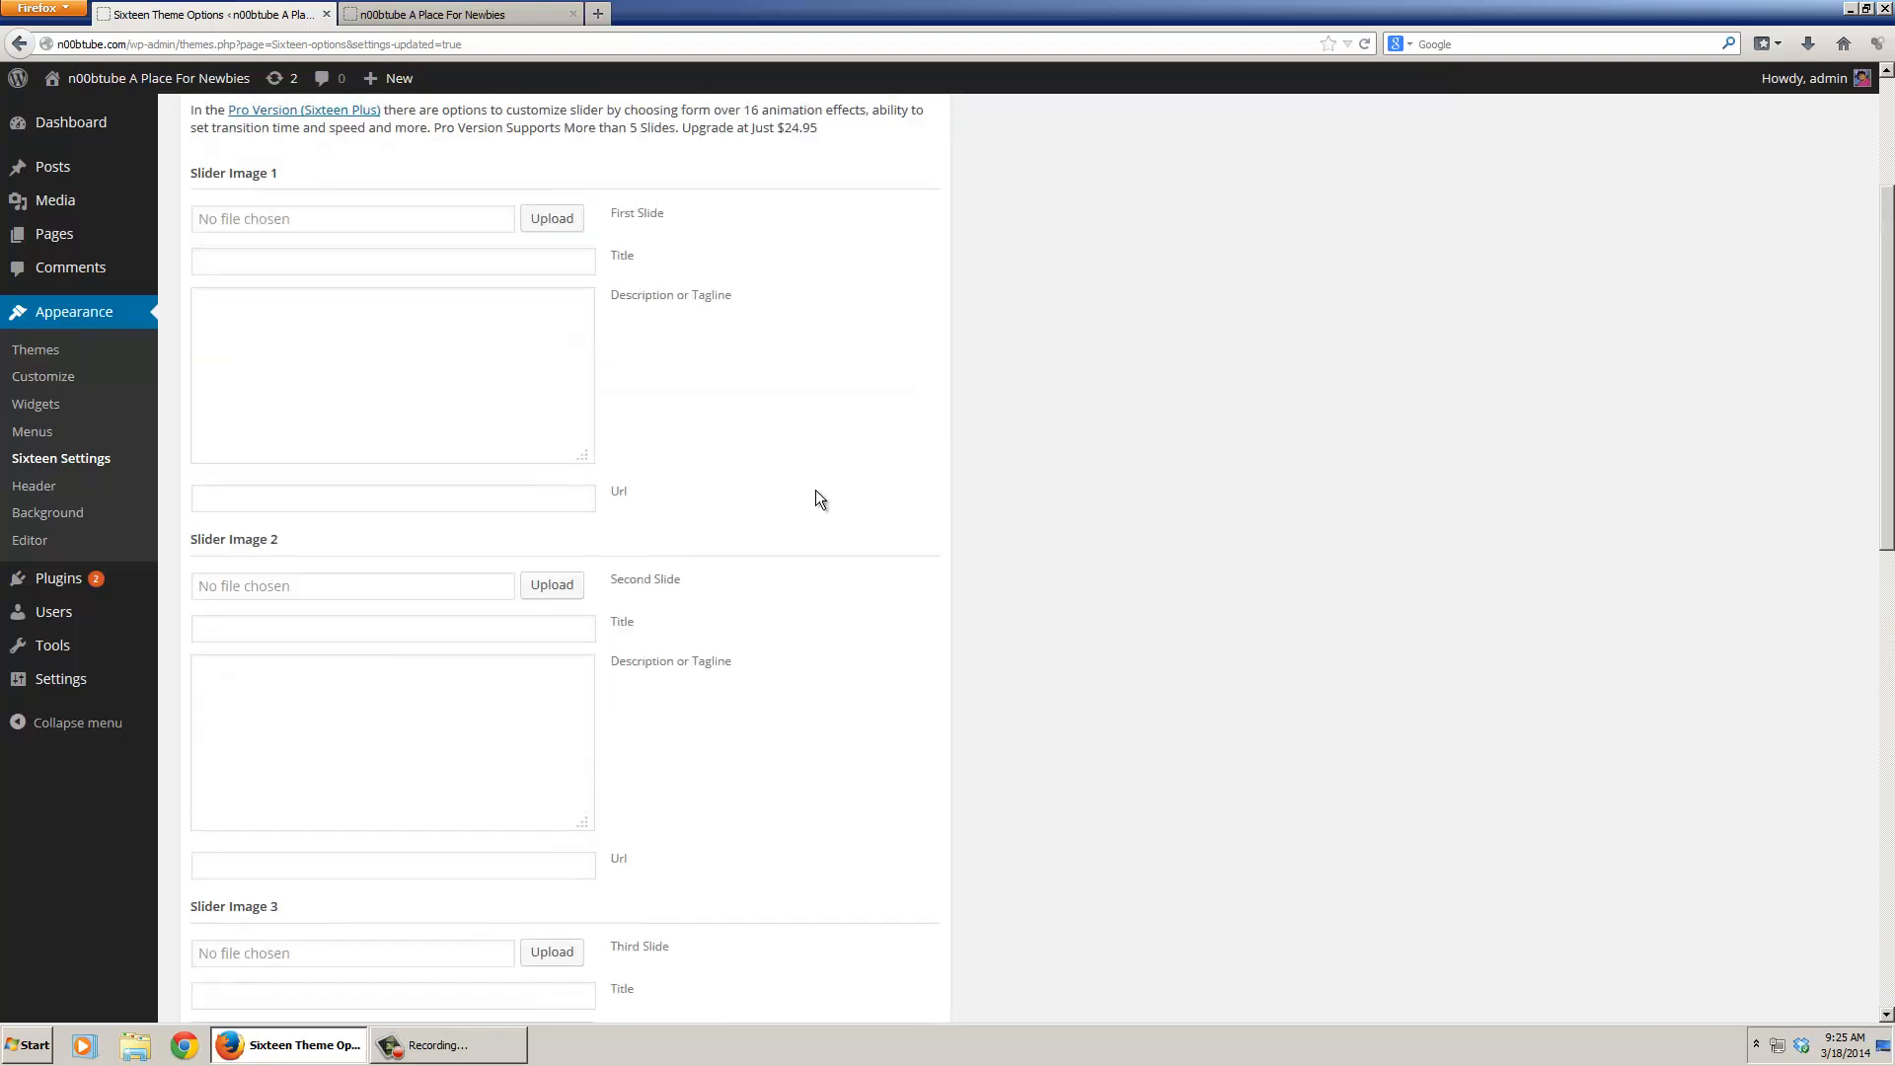
left_click(613, 138)
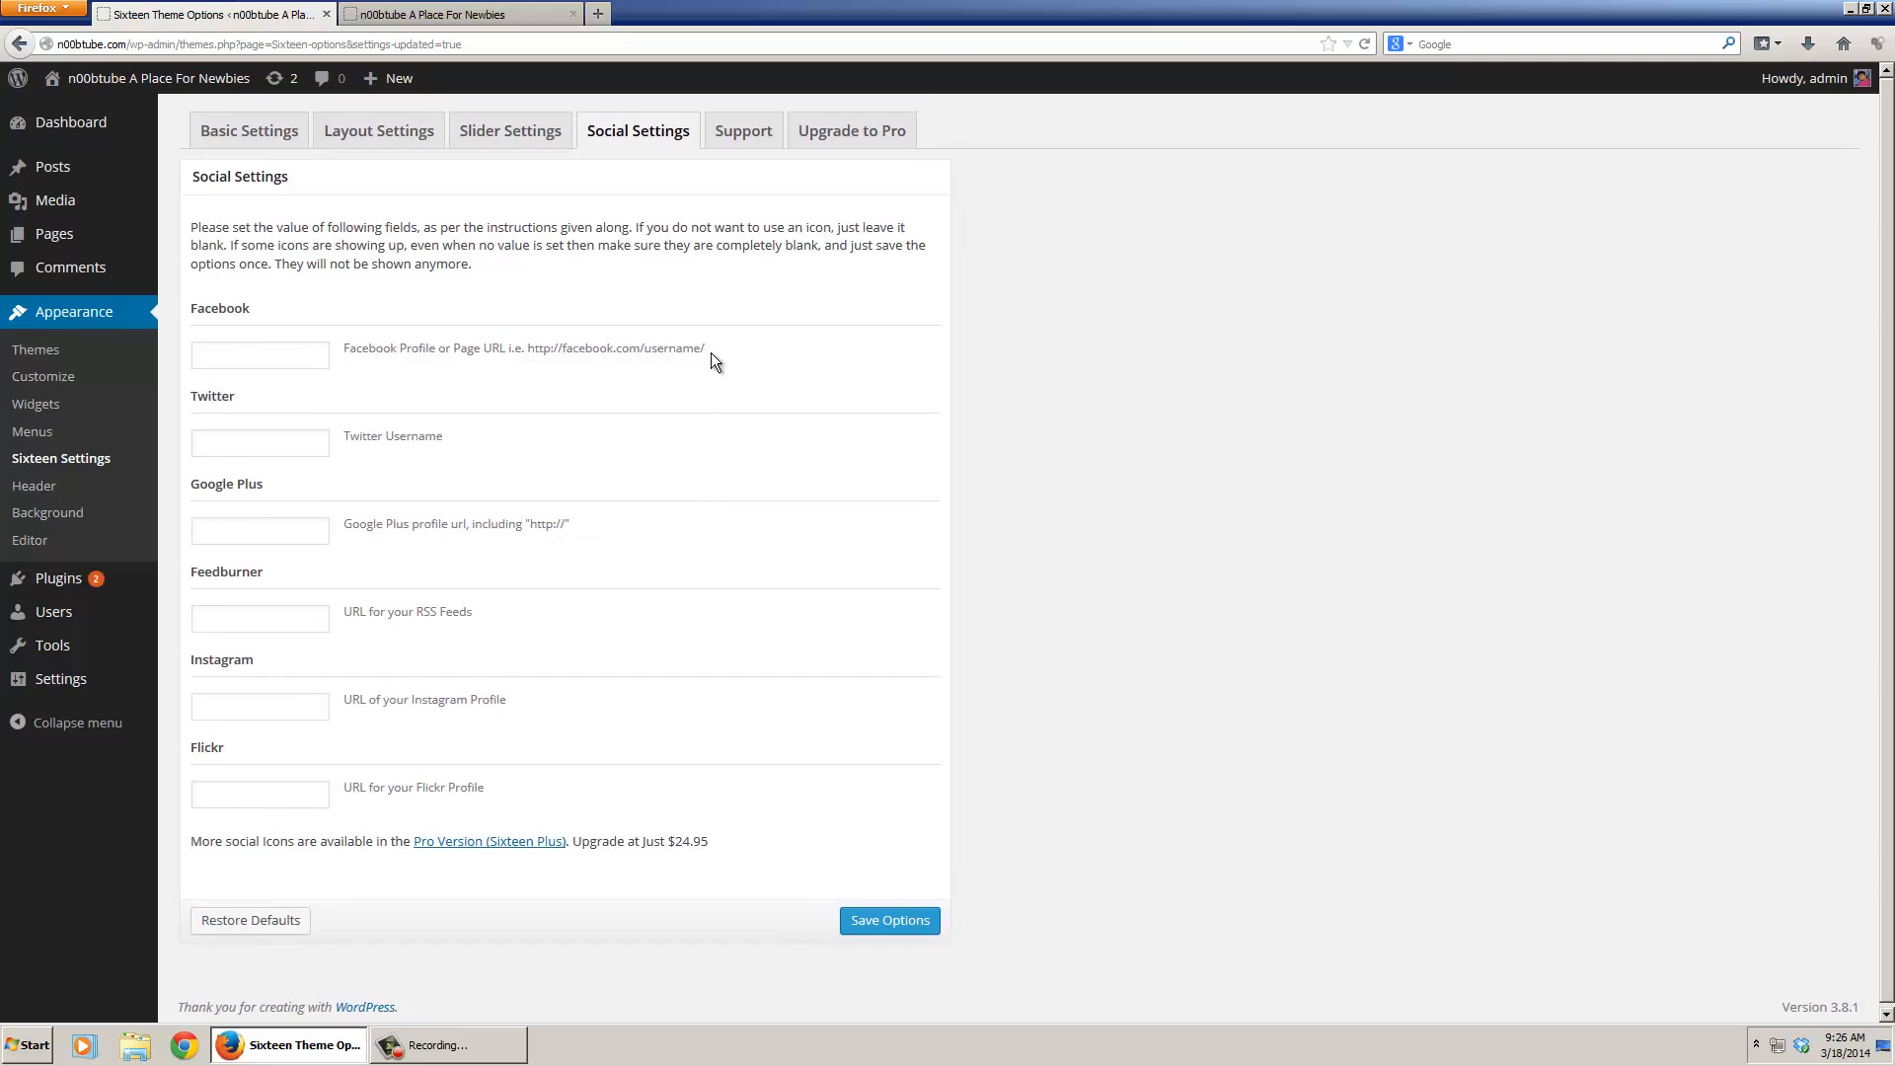
left_click(741, 156)
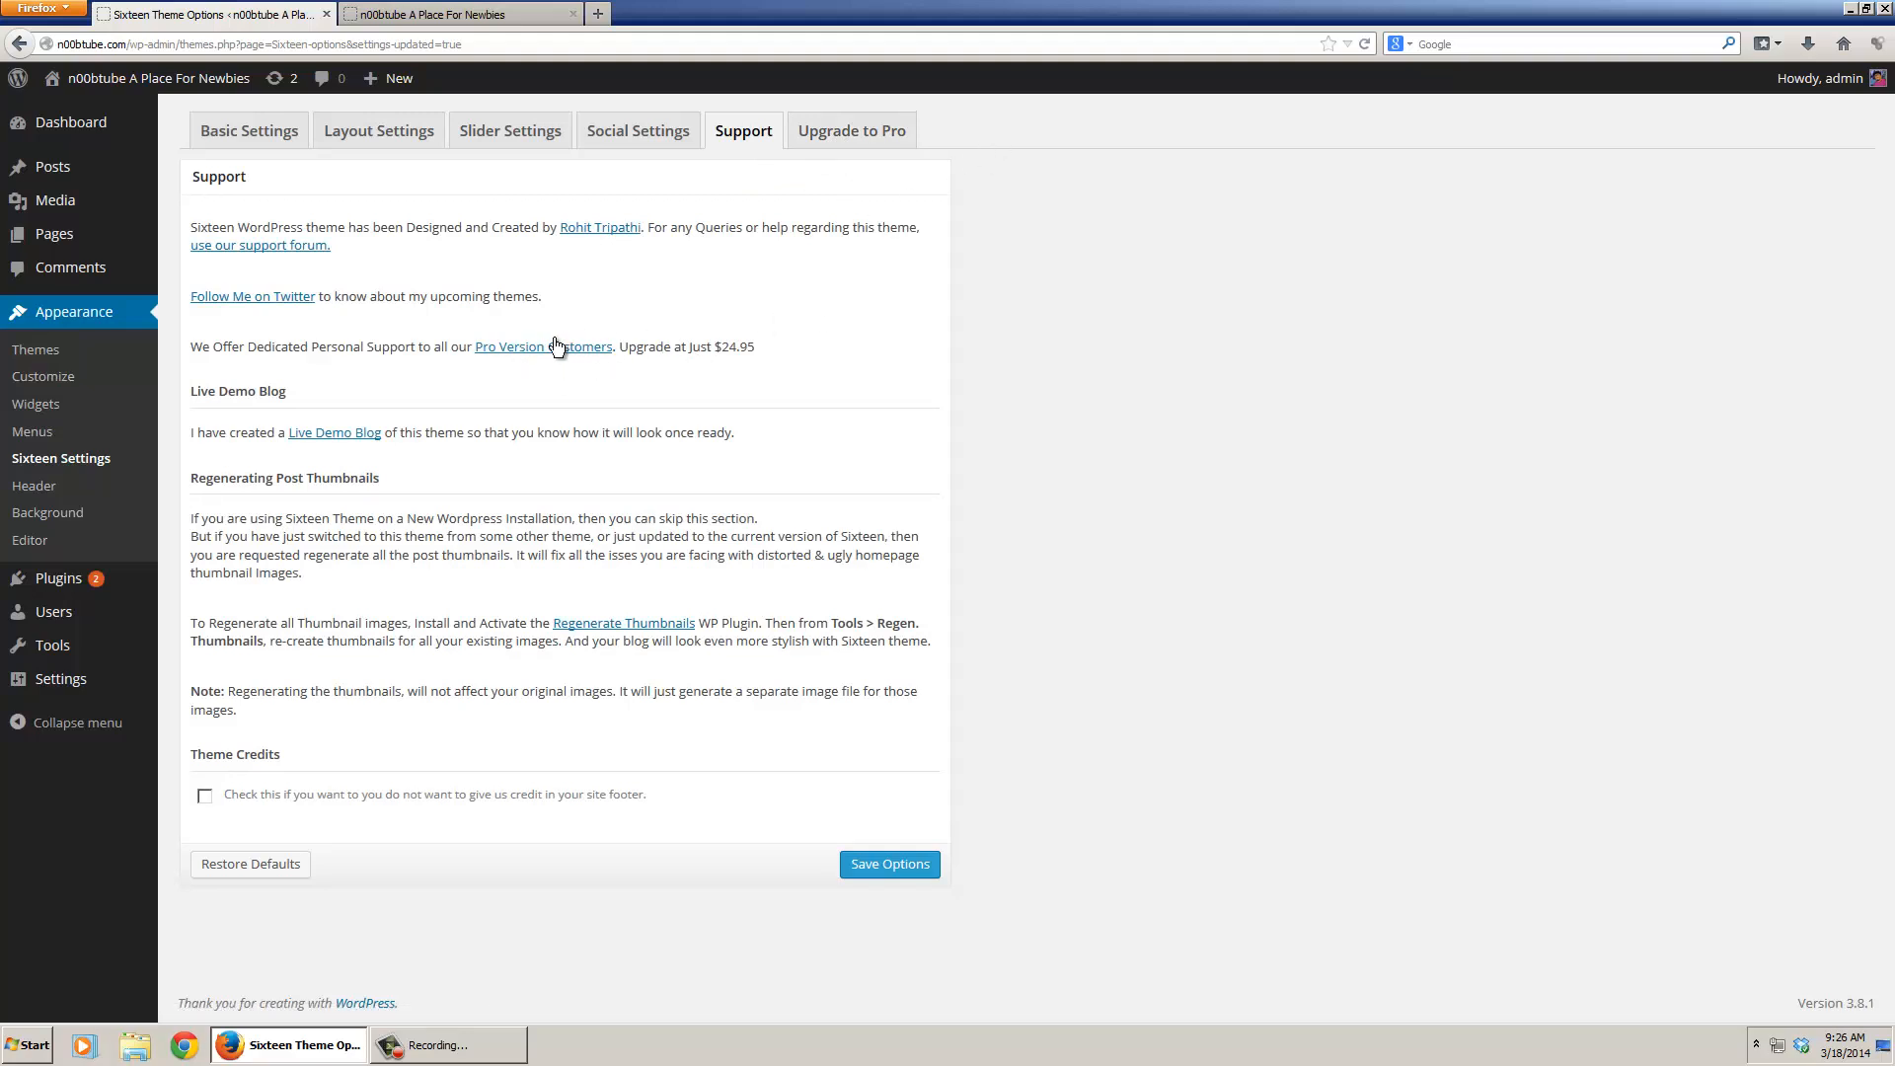
left_click(252, 134)
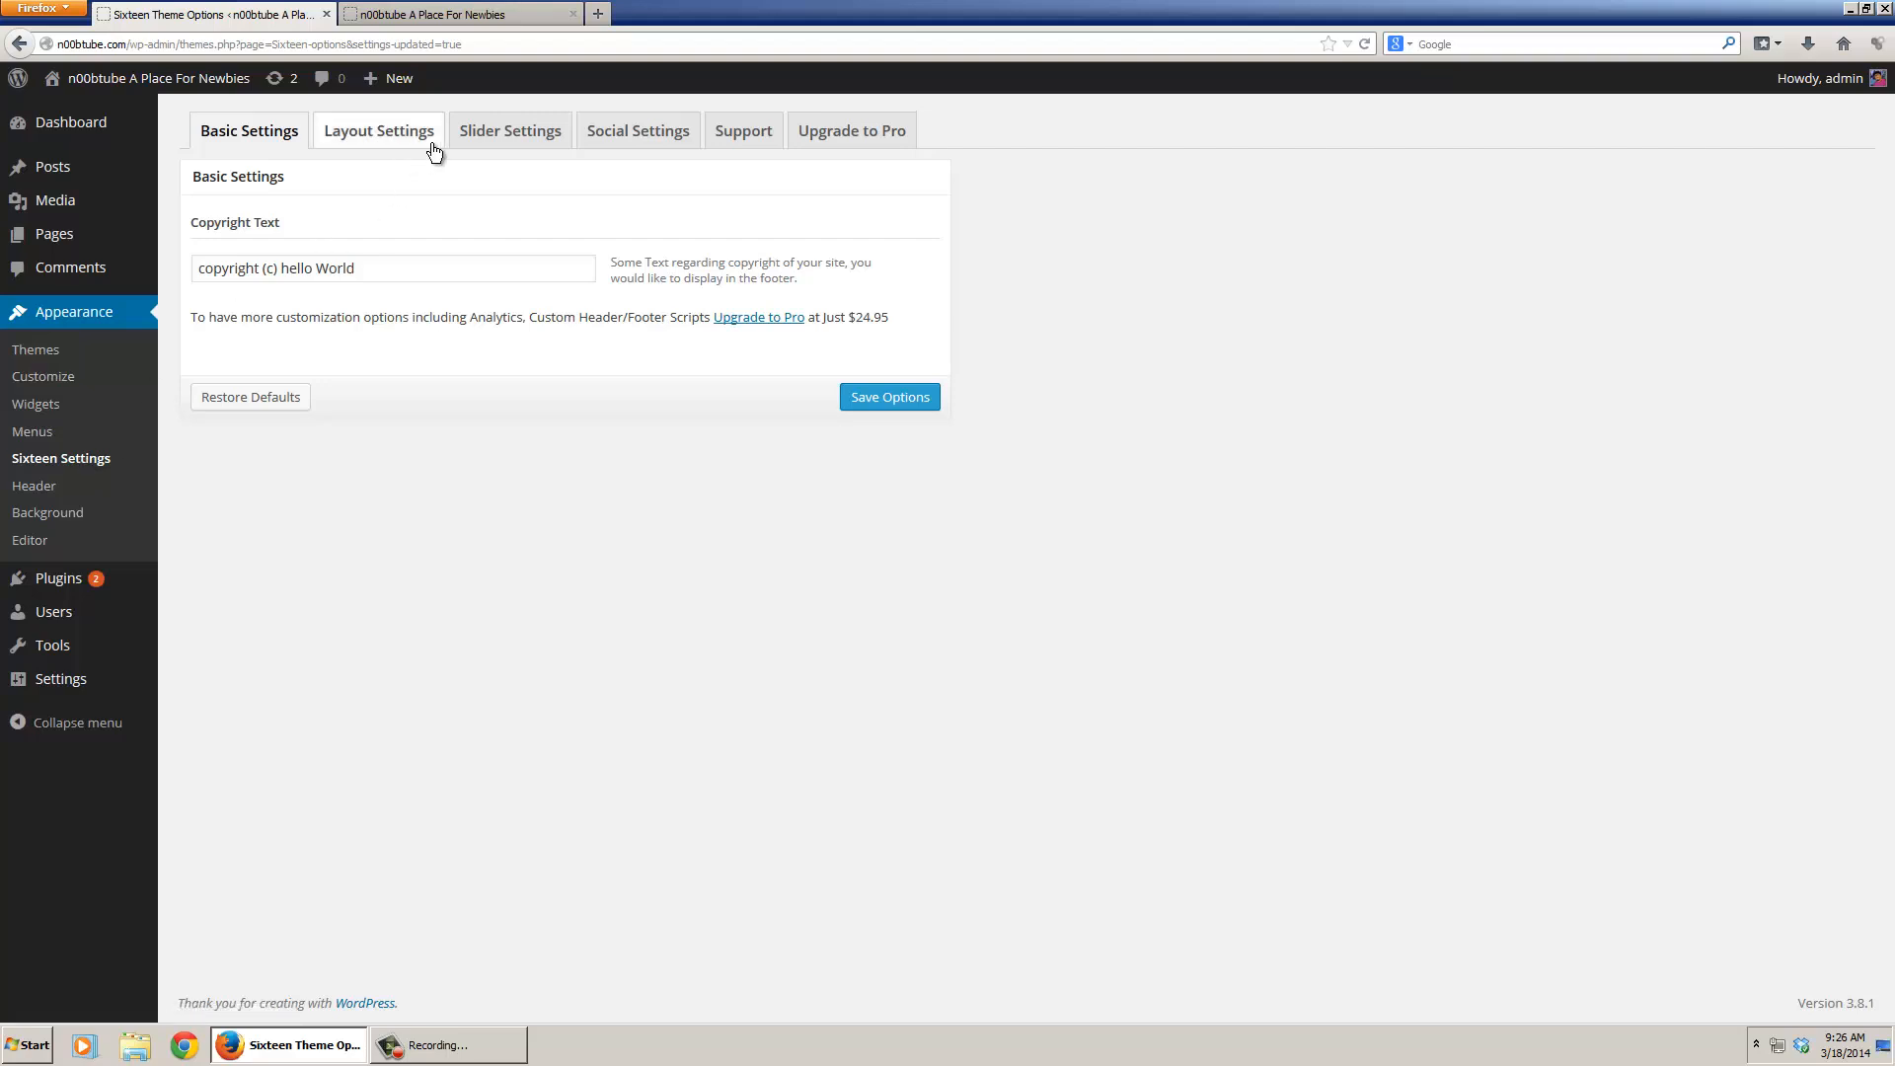
left_click(506, 146)
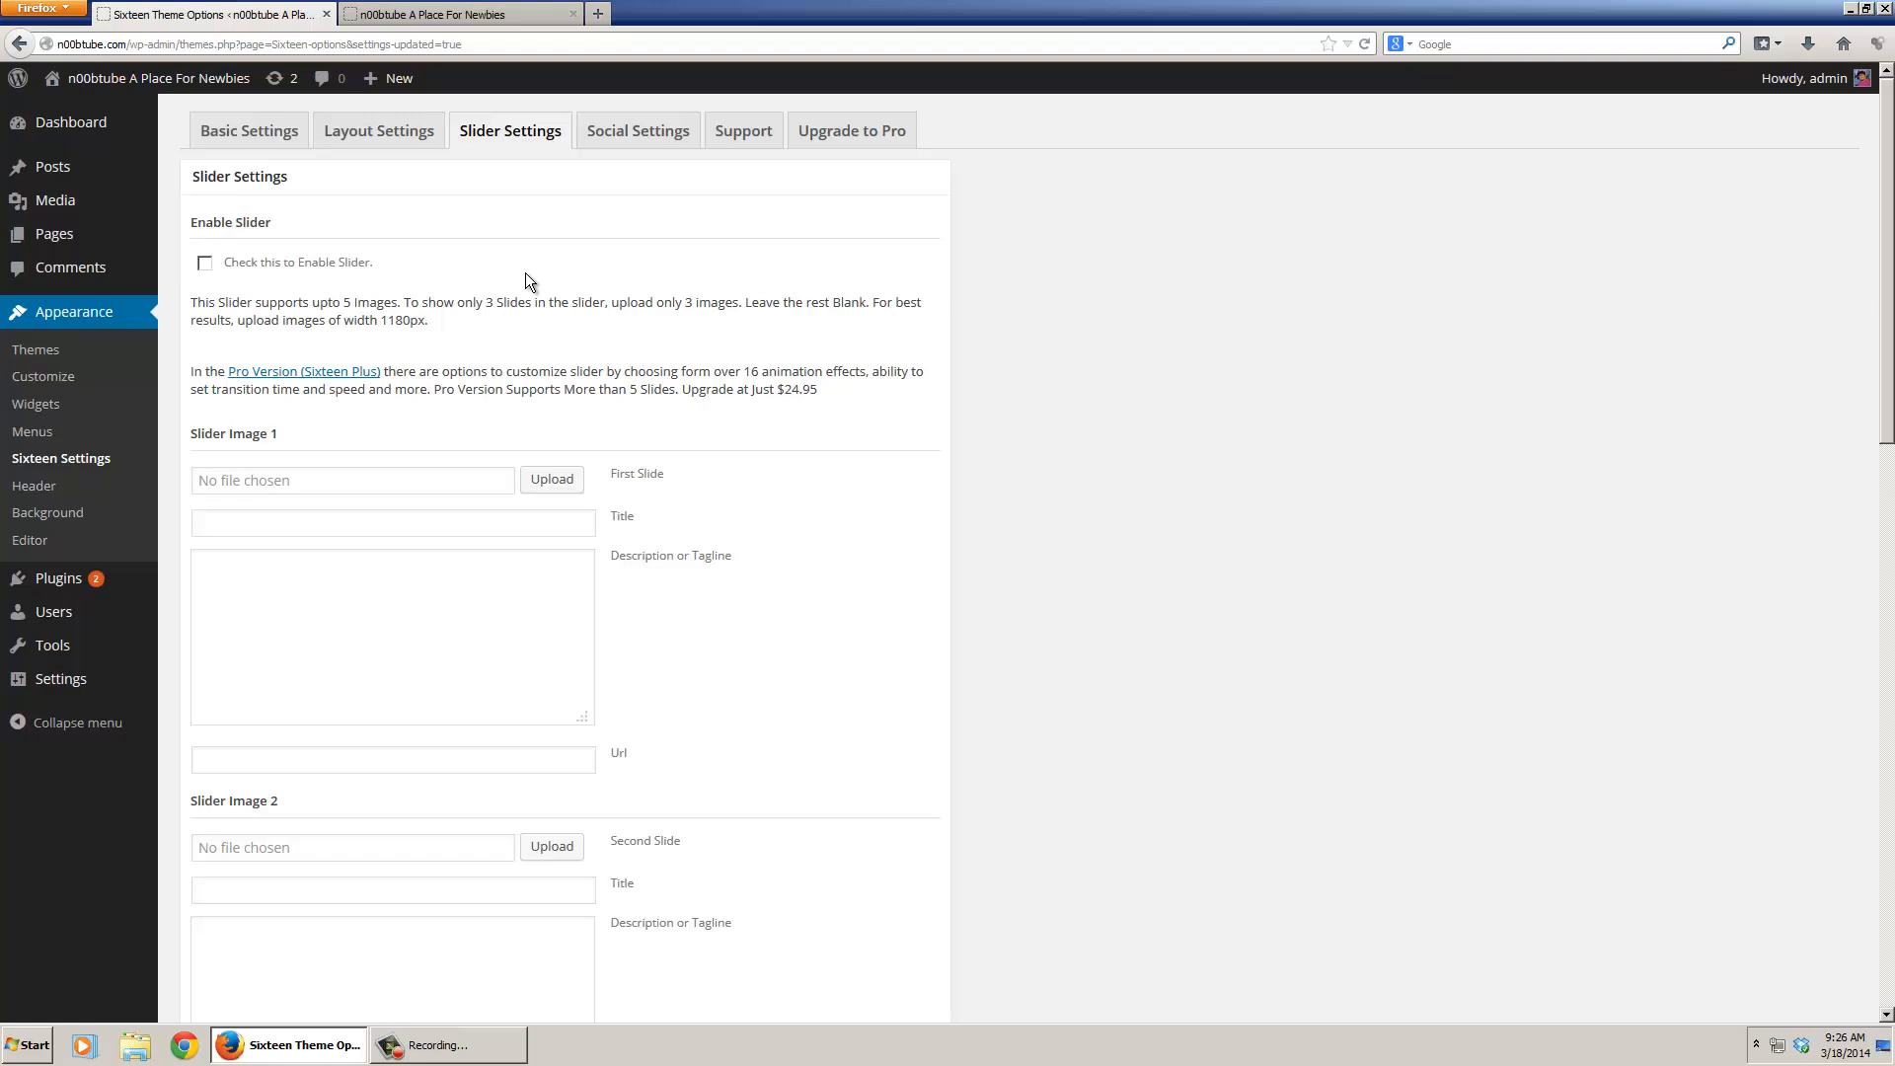
- Open the Sixteen theme in the customizer and change the site title to "N00bTUBE!"
left_click(61, 348)
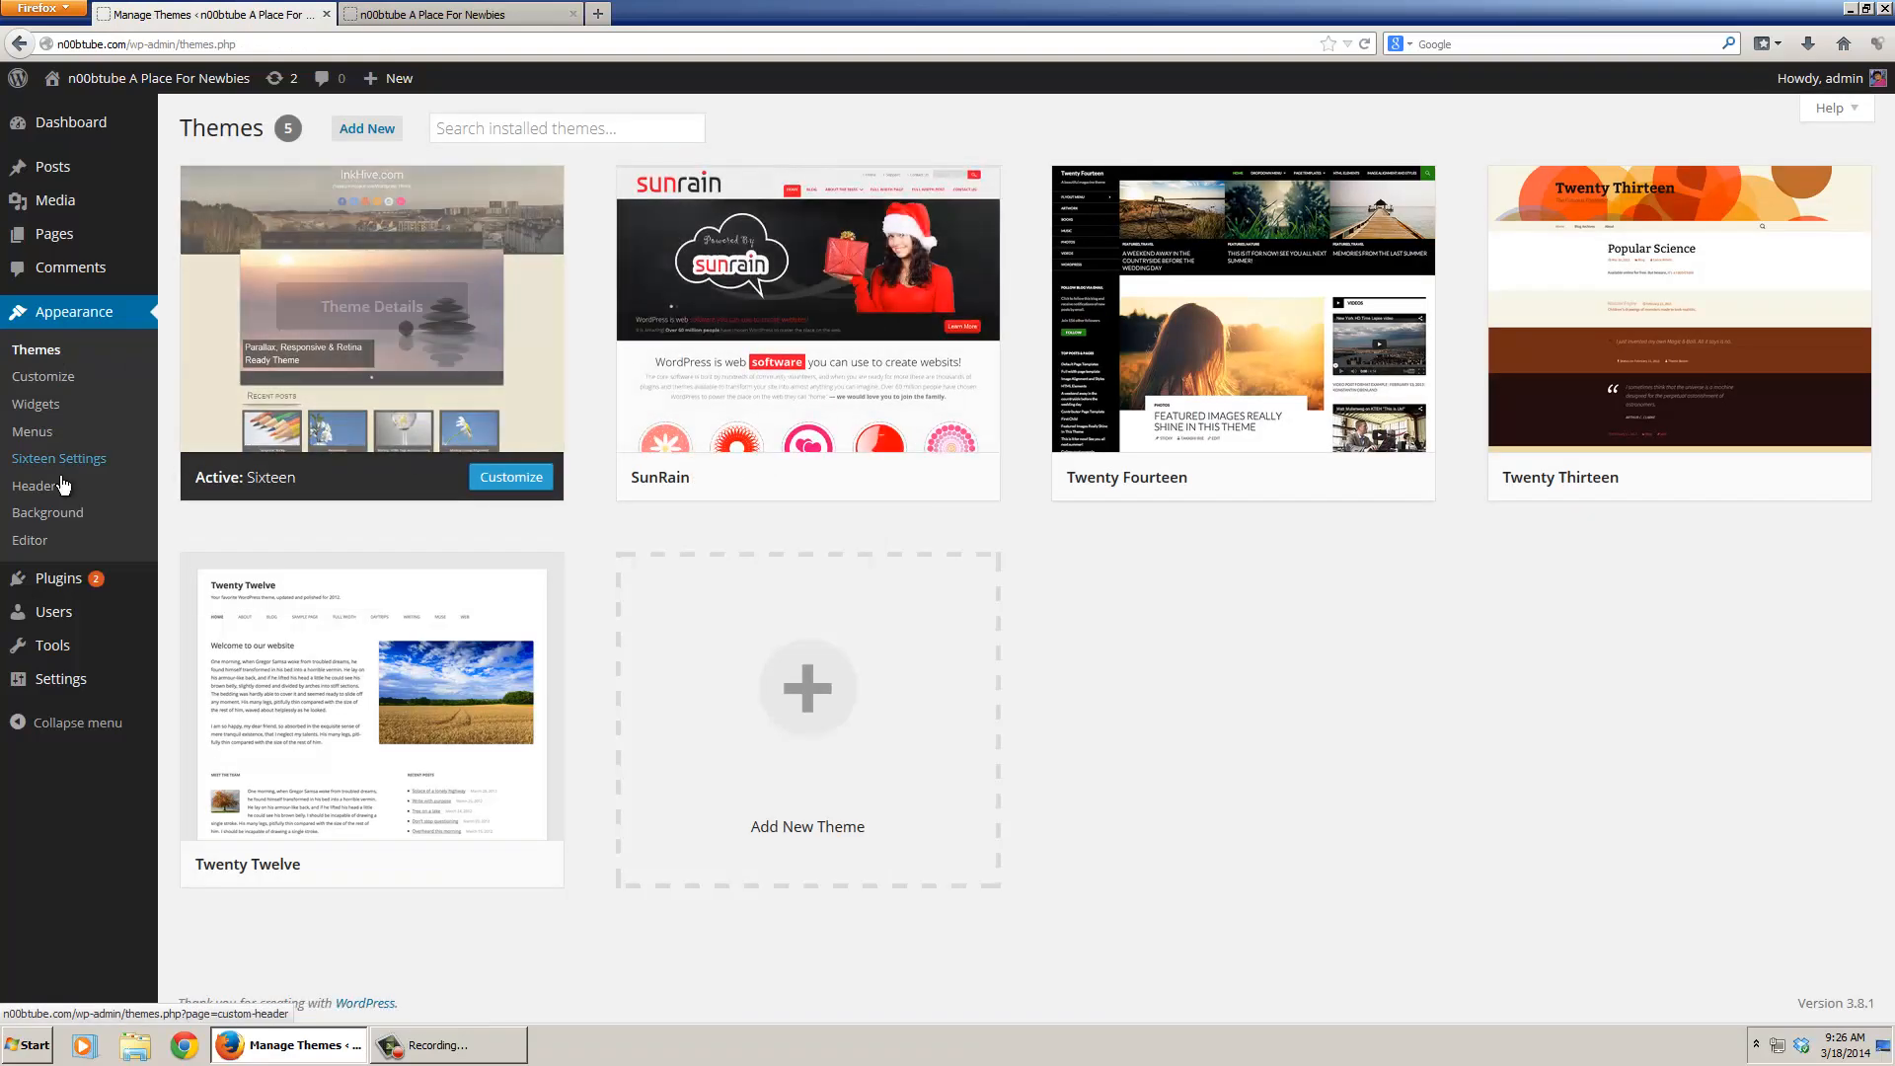
left_click(44, 377)
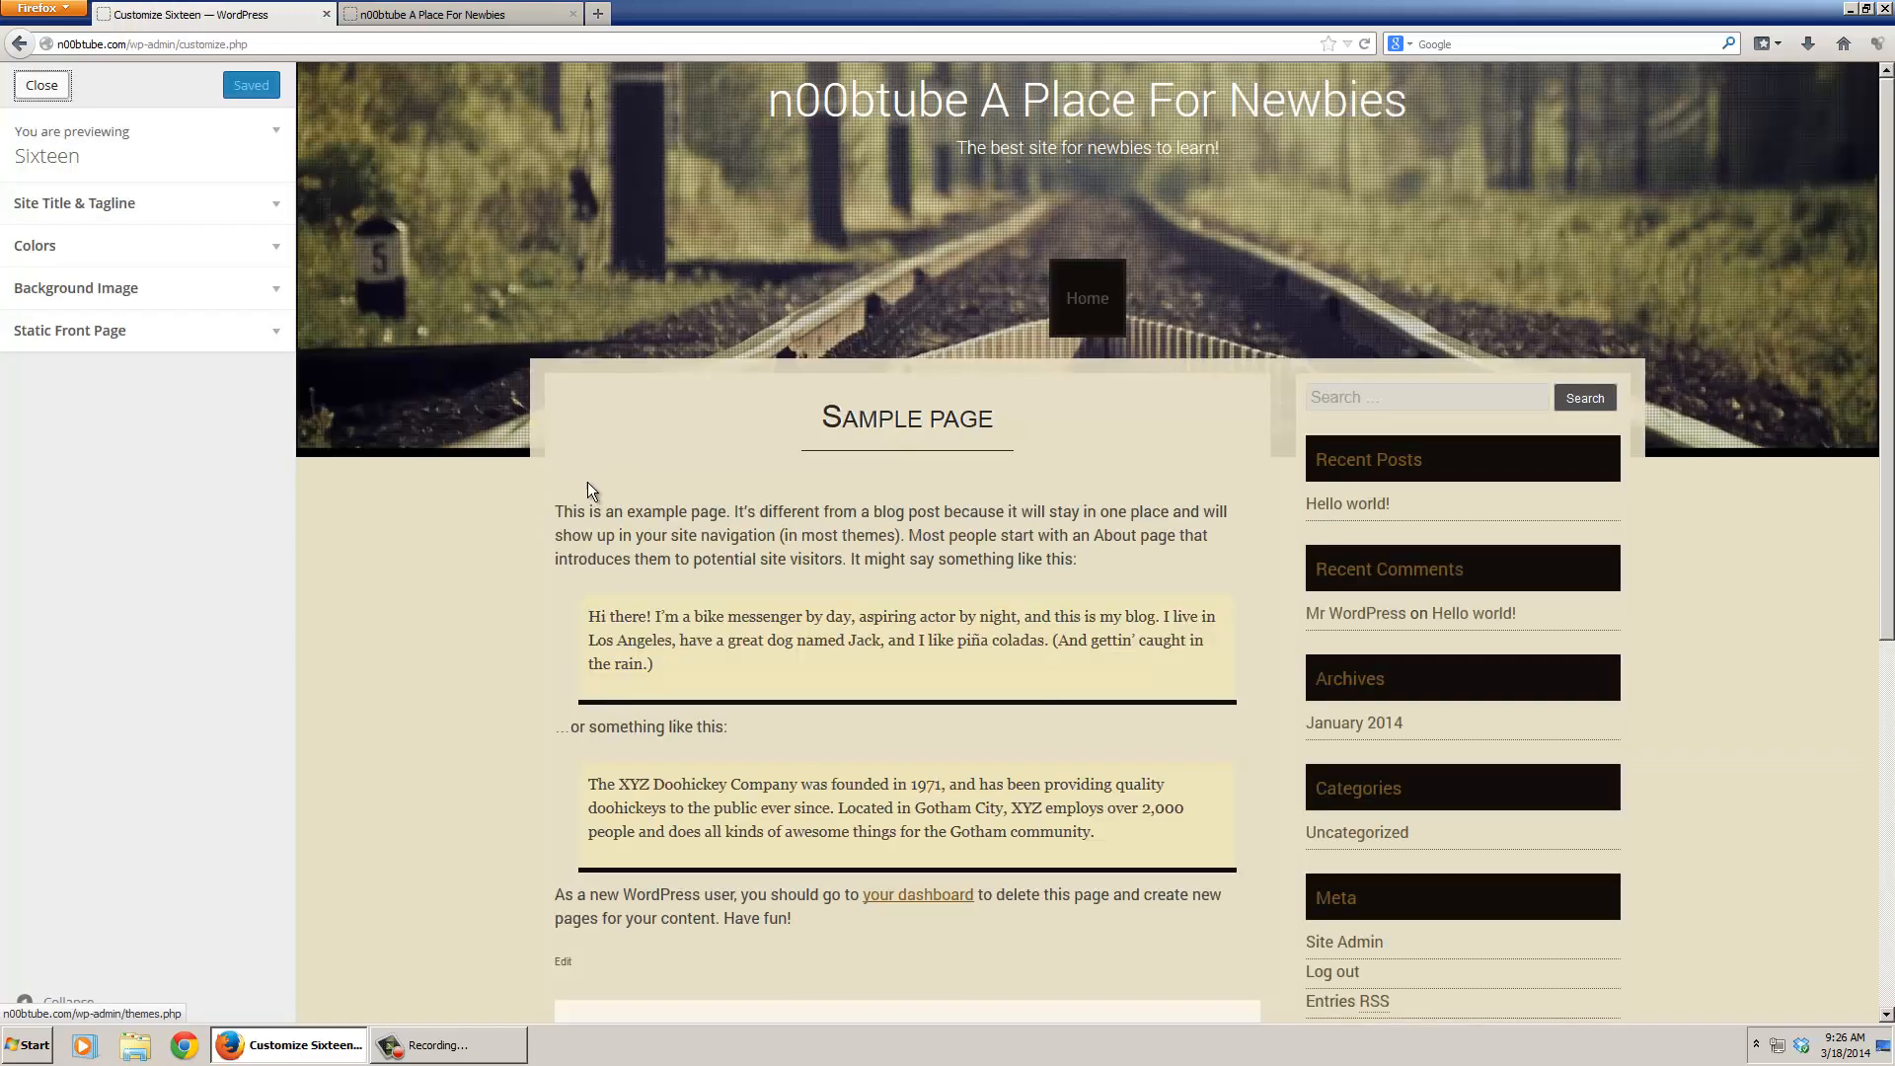
left_click(134, 205)
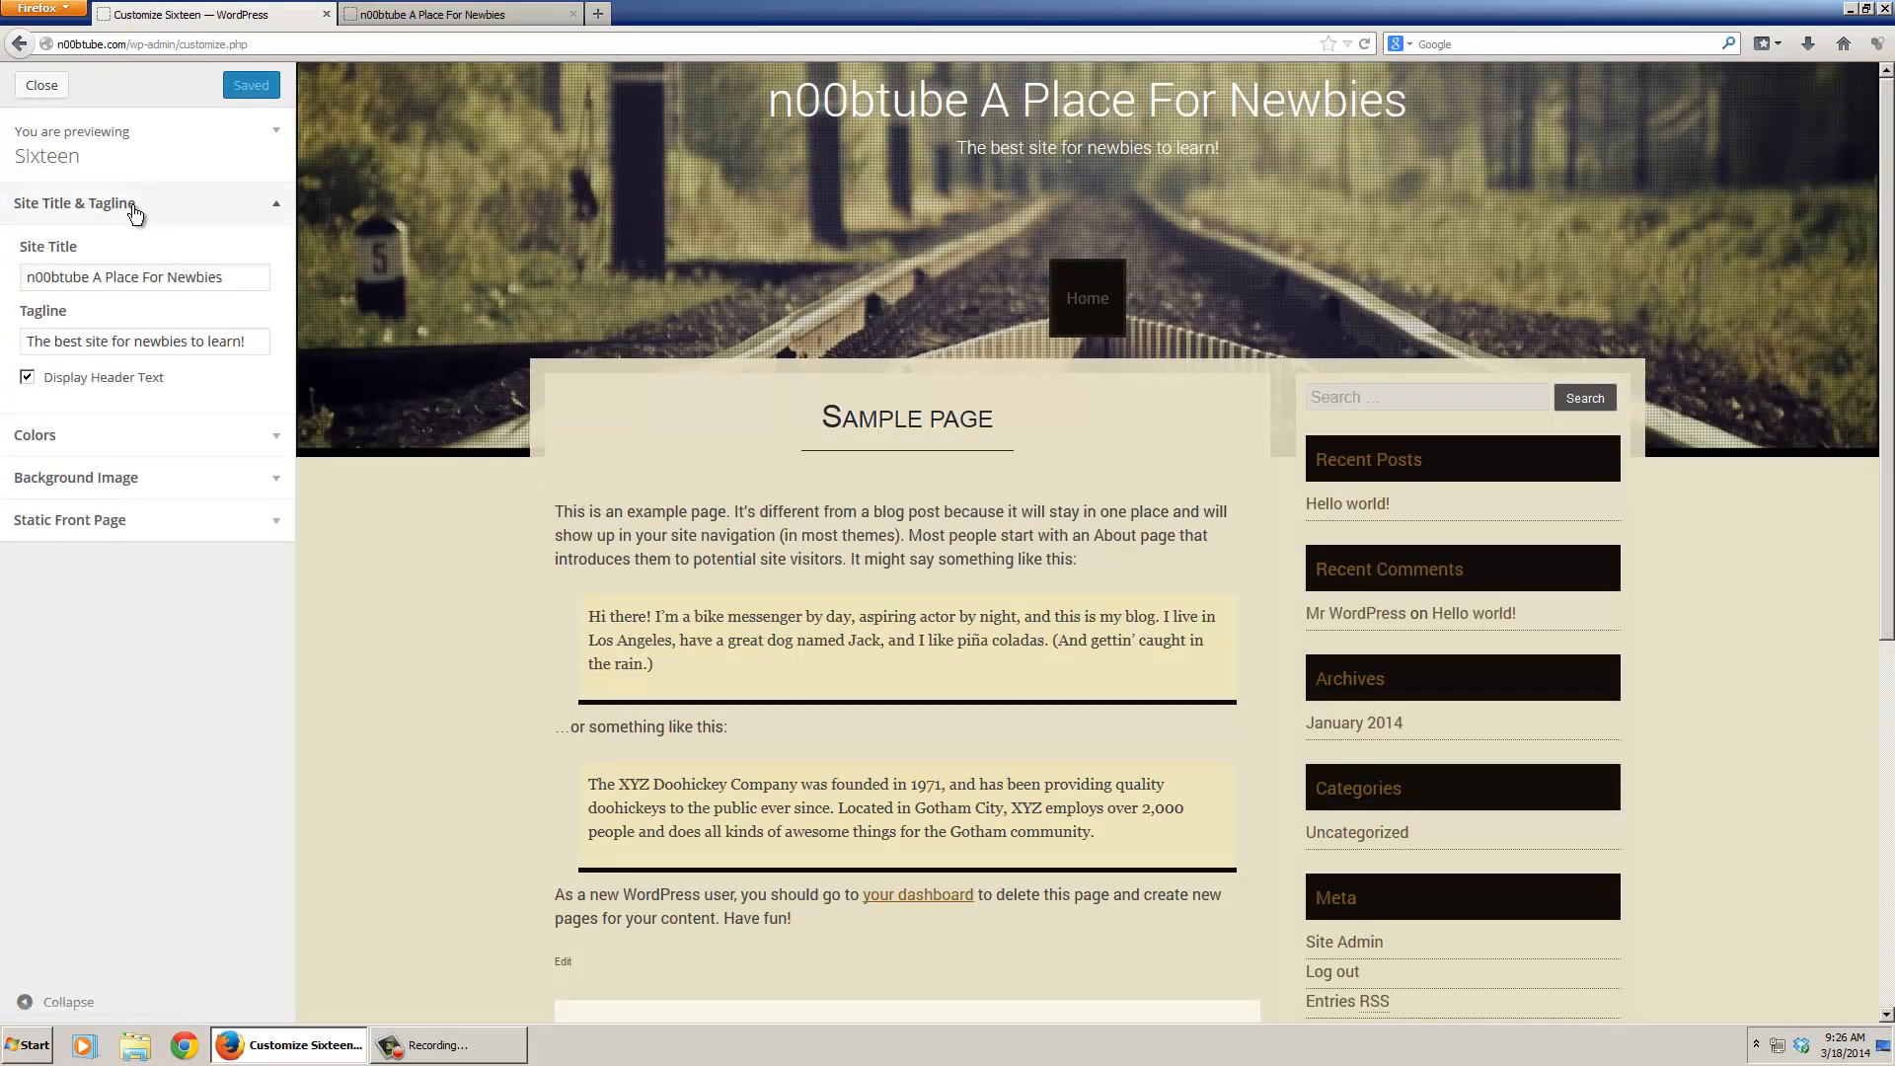
left_click_drag(237, 283, 20, 279)
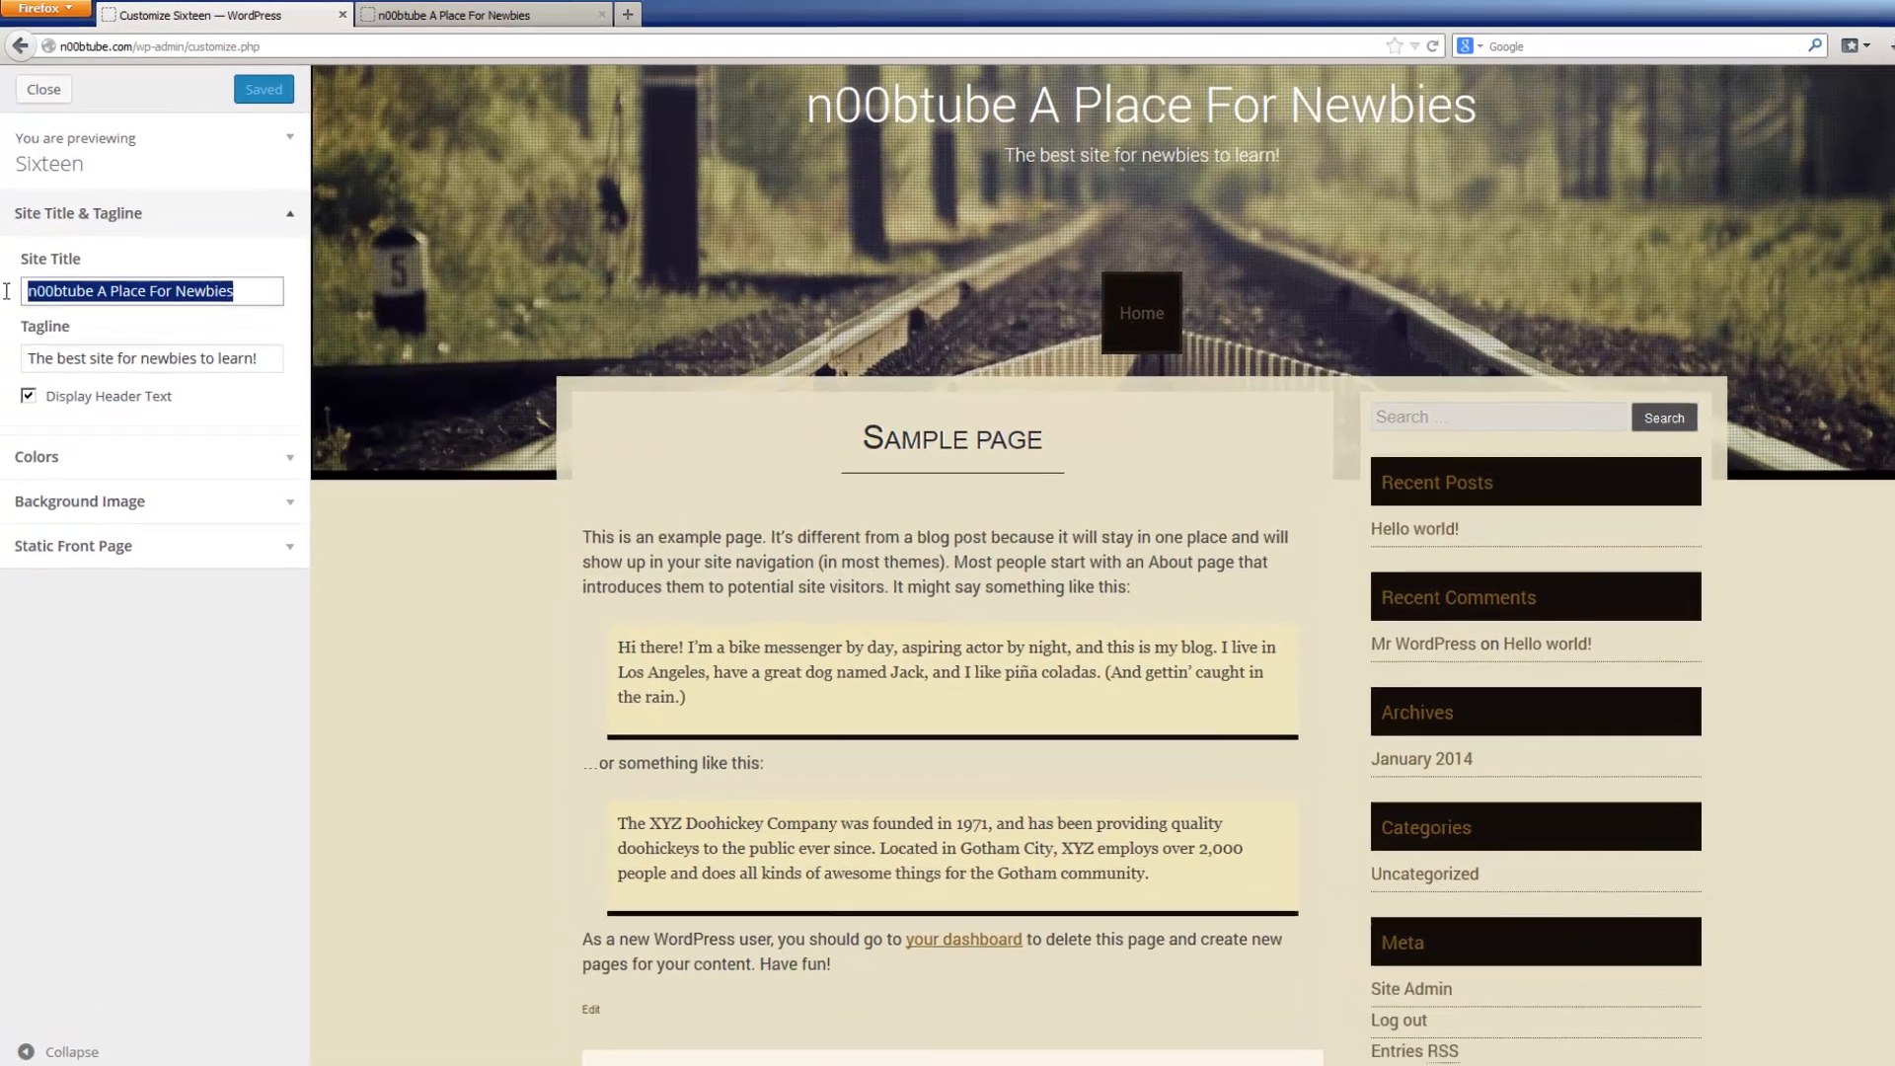
type("N00")
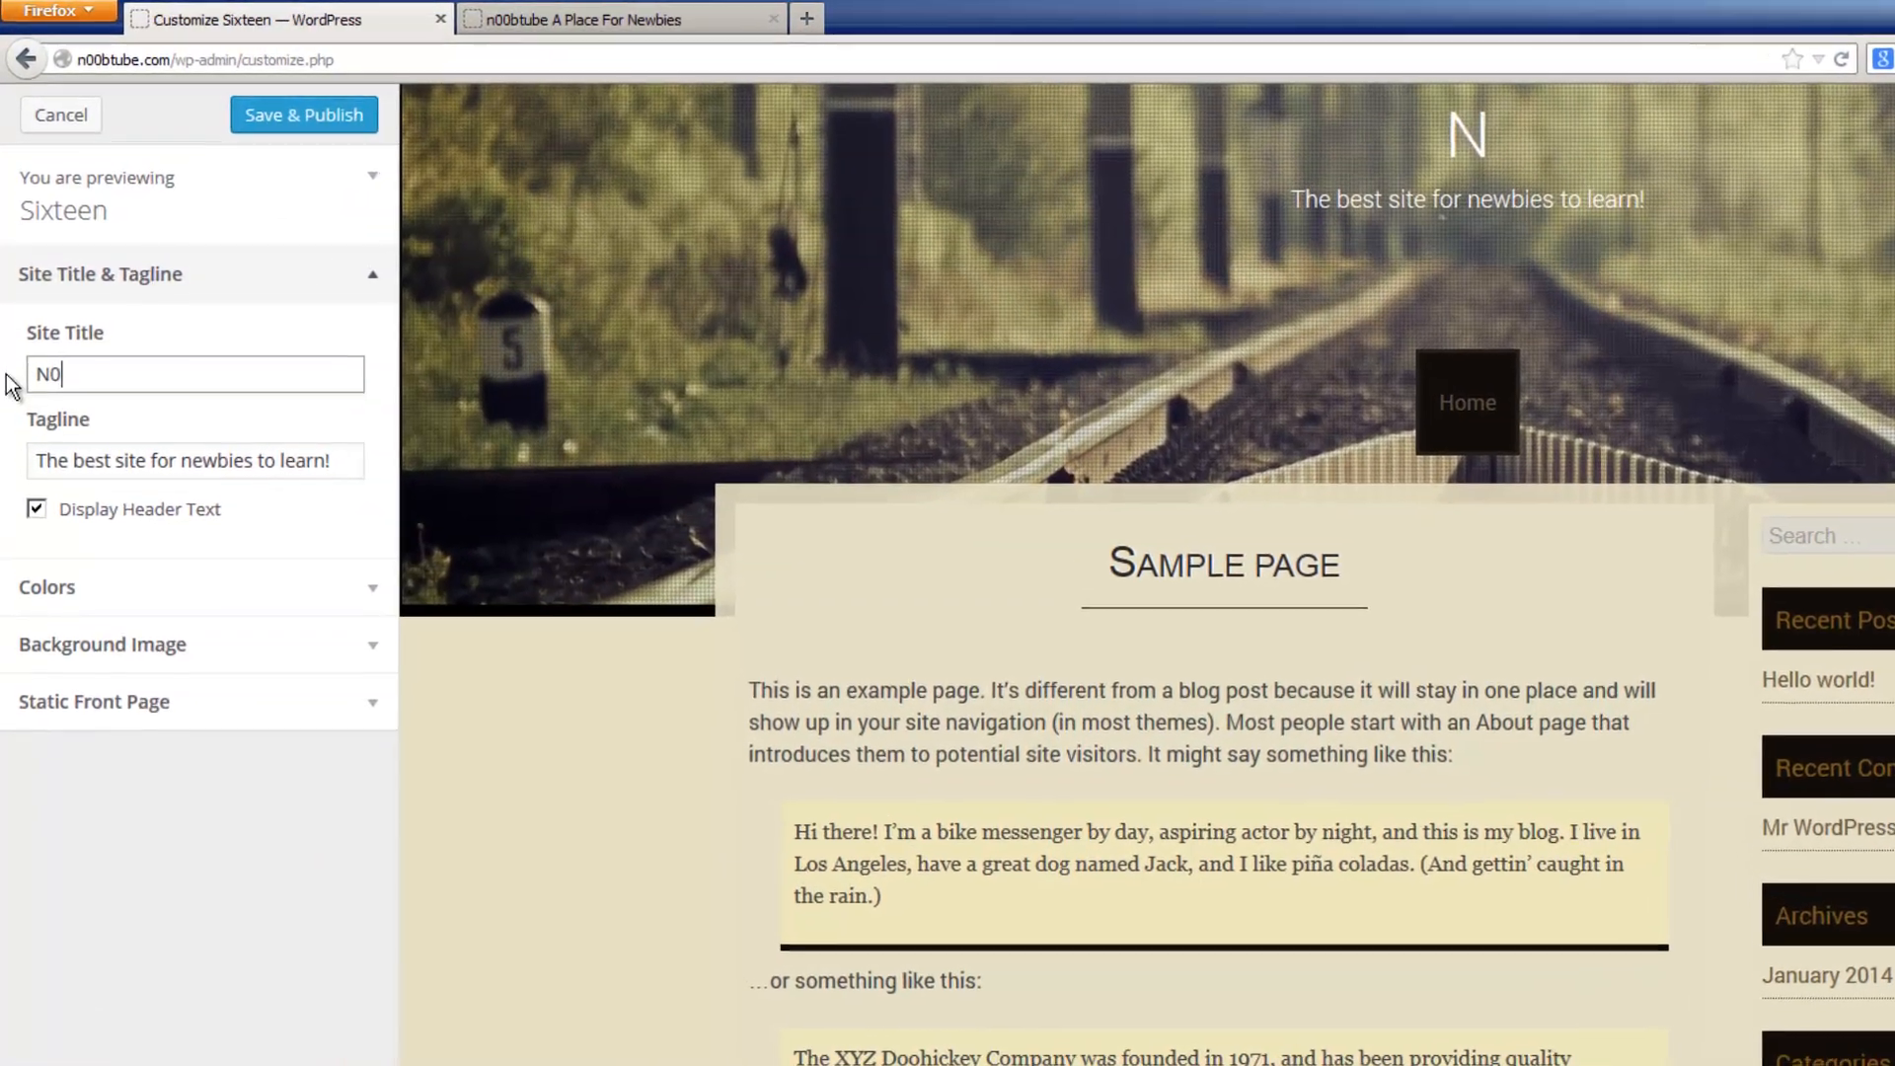
type("bT")
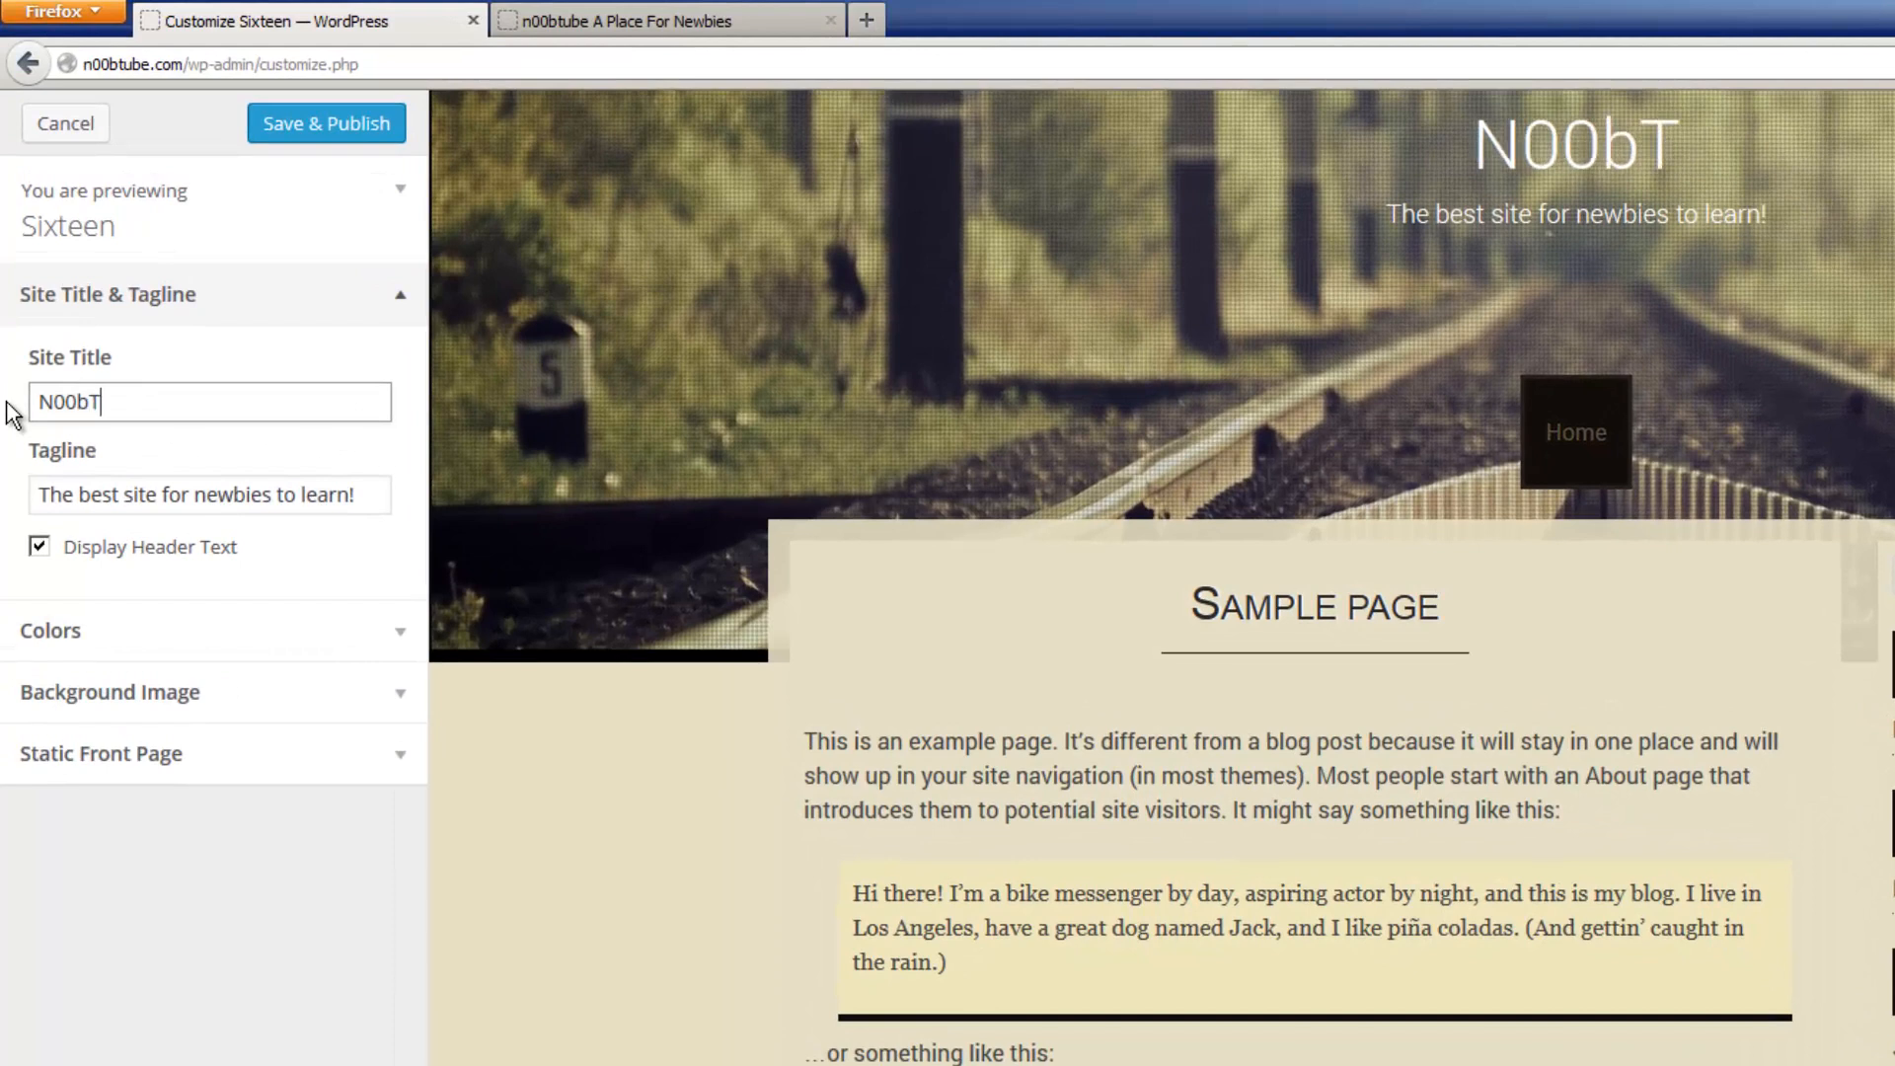
type("UBE!")
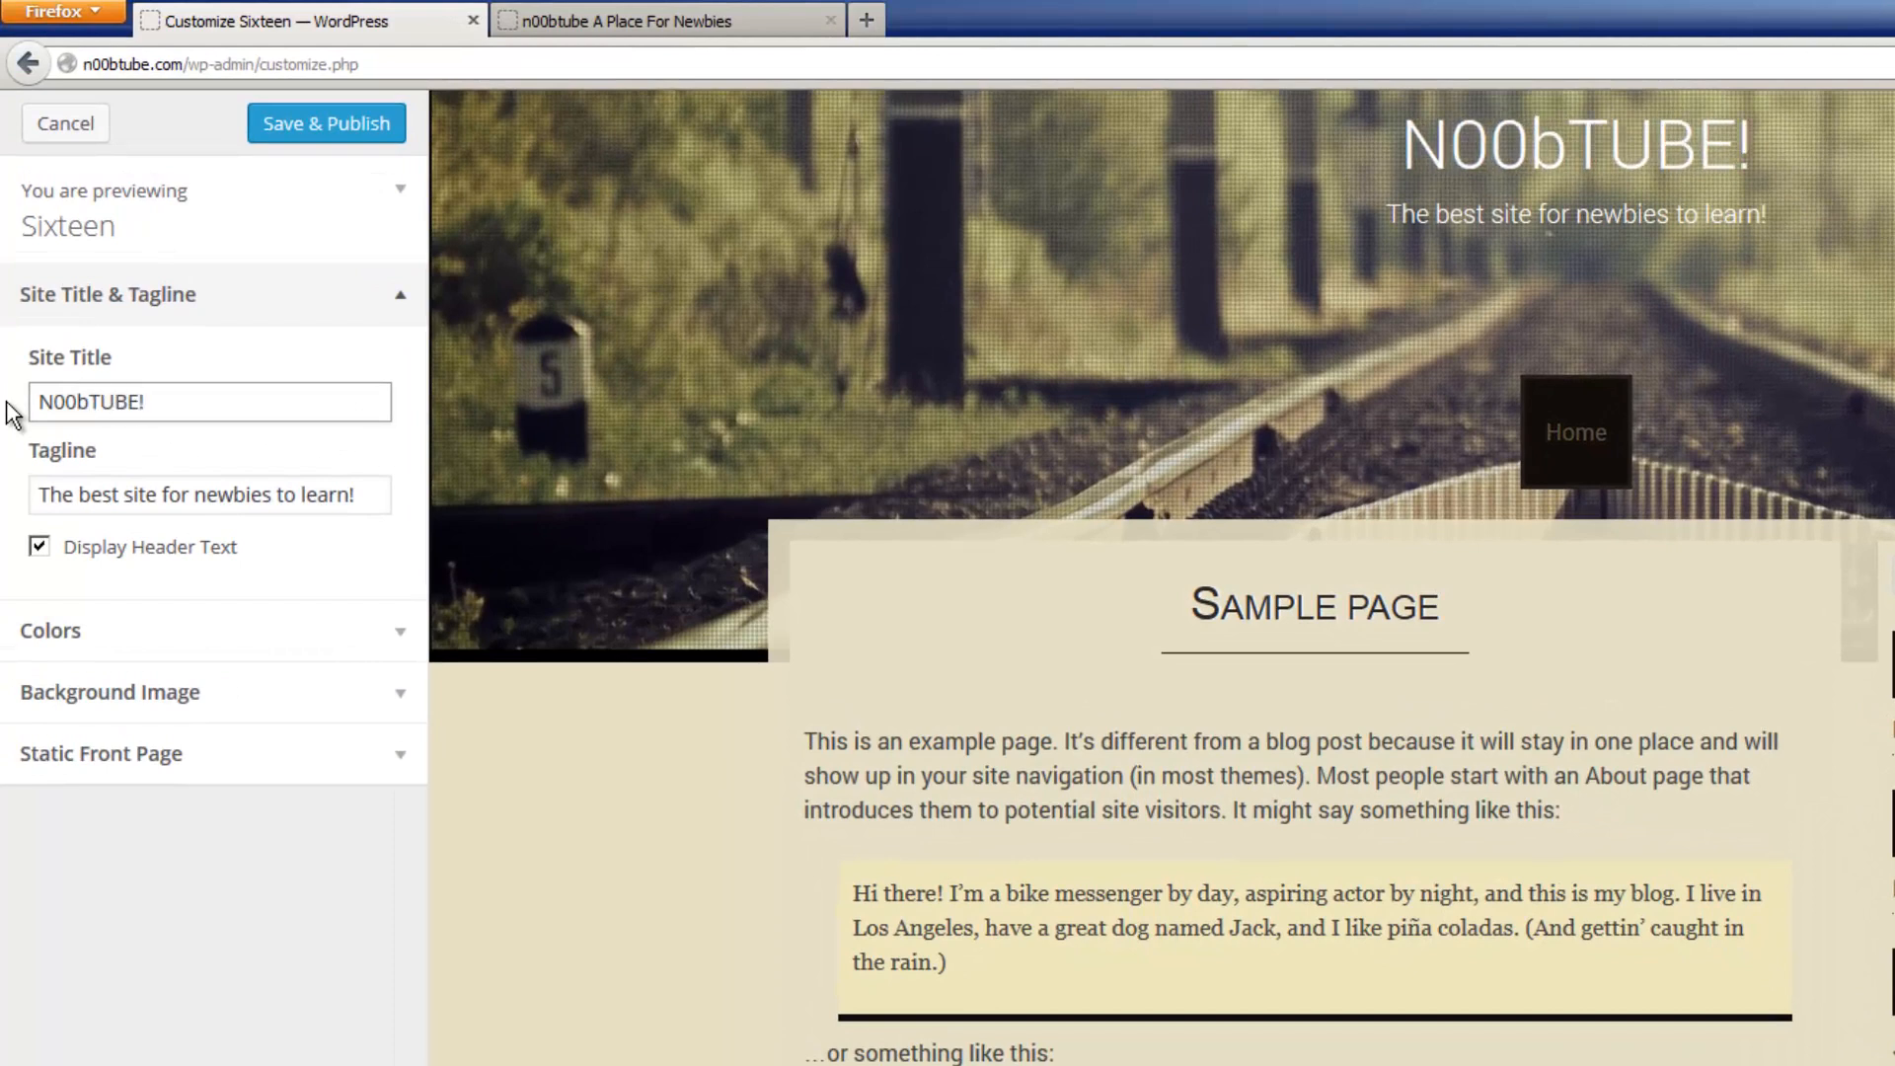
- Replace the site's tagline with "Welcome newbies!!!"
left_click(157, 493)
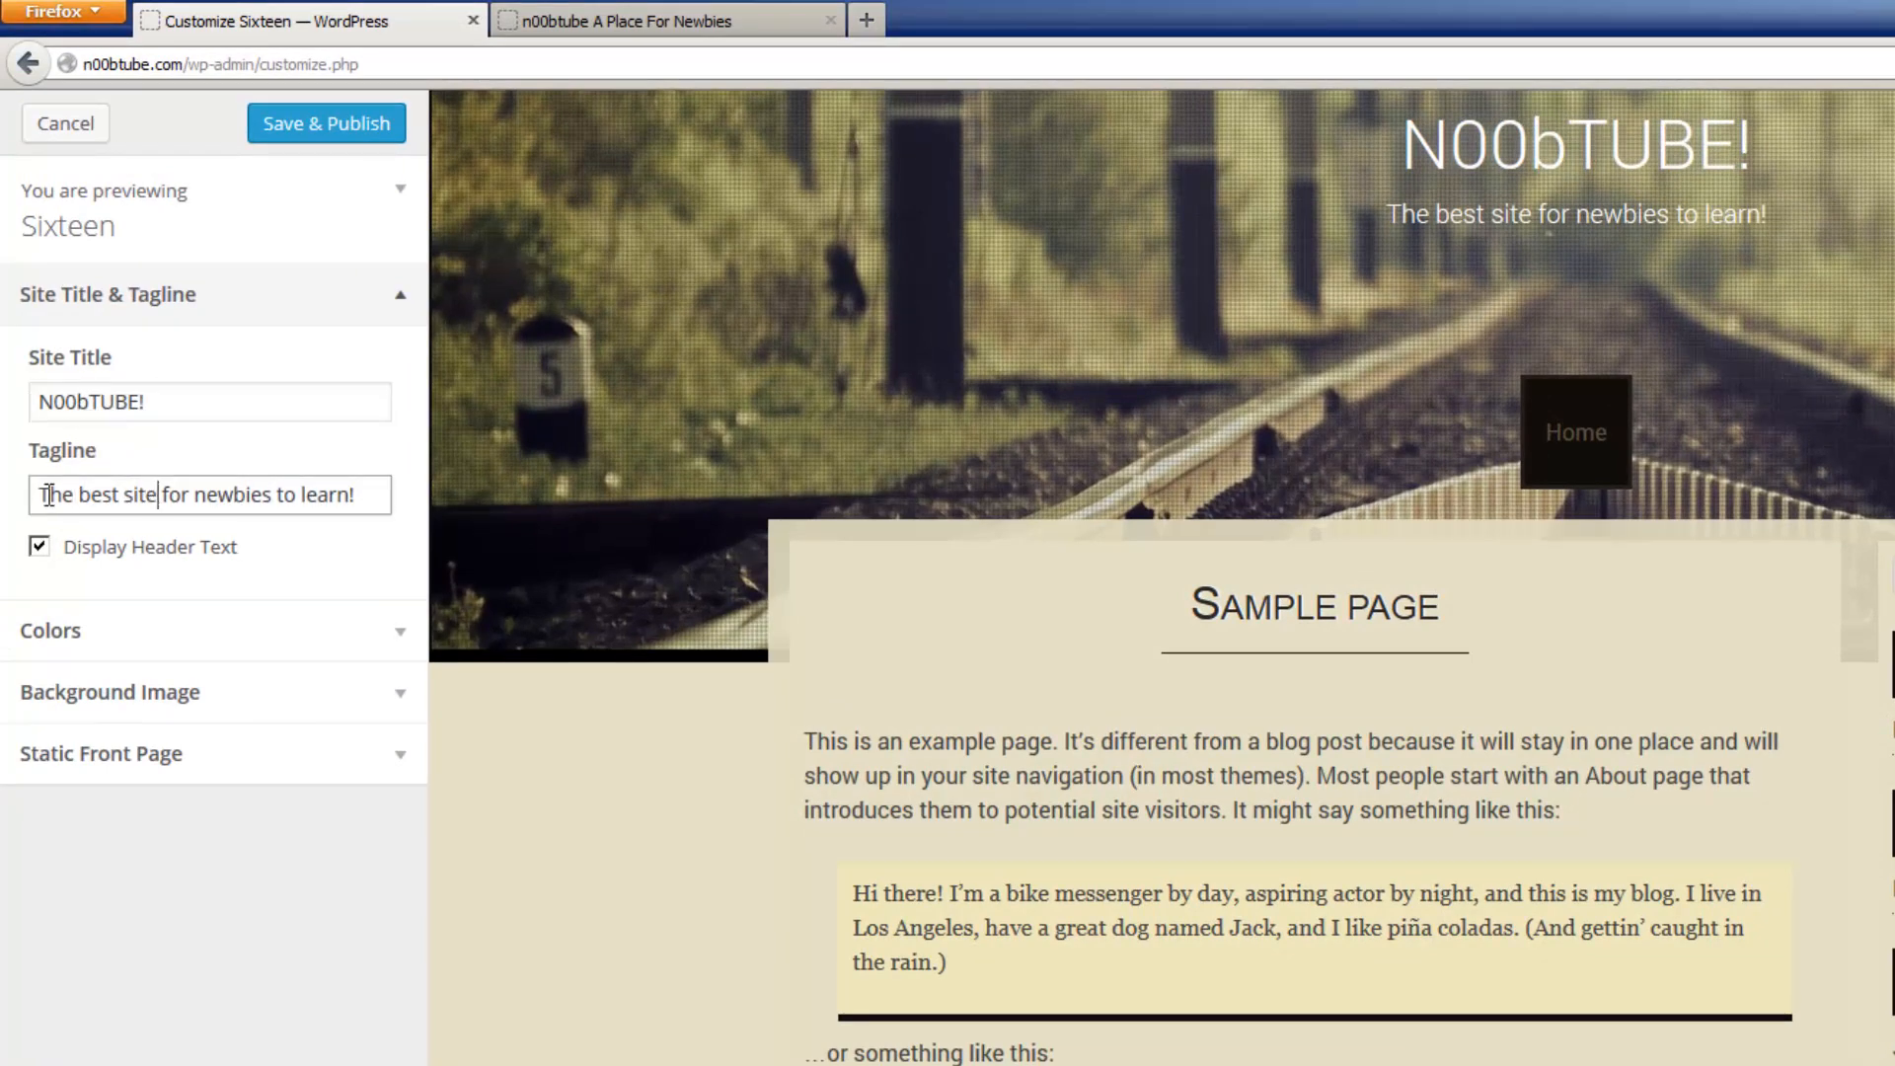
left_click_drag(356, 503, 39, 491)
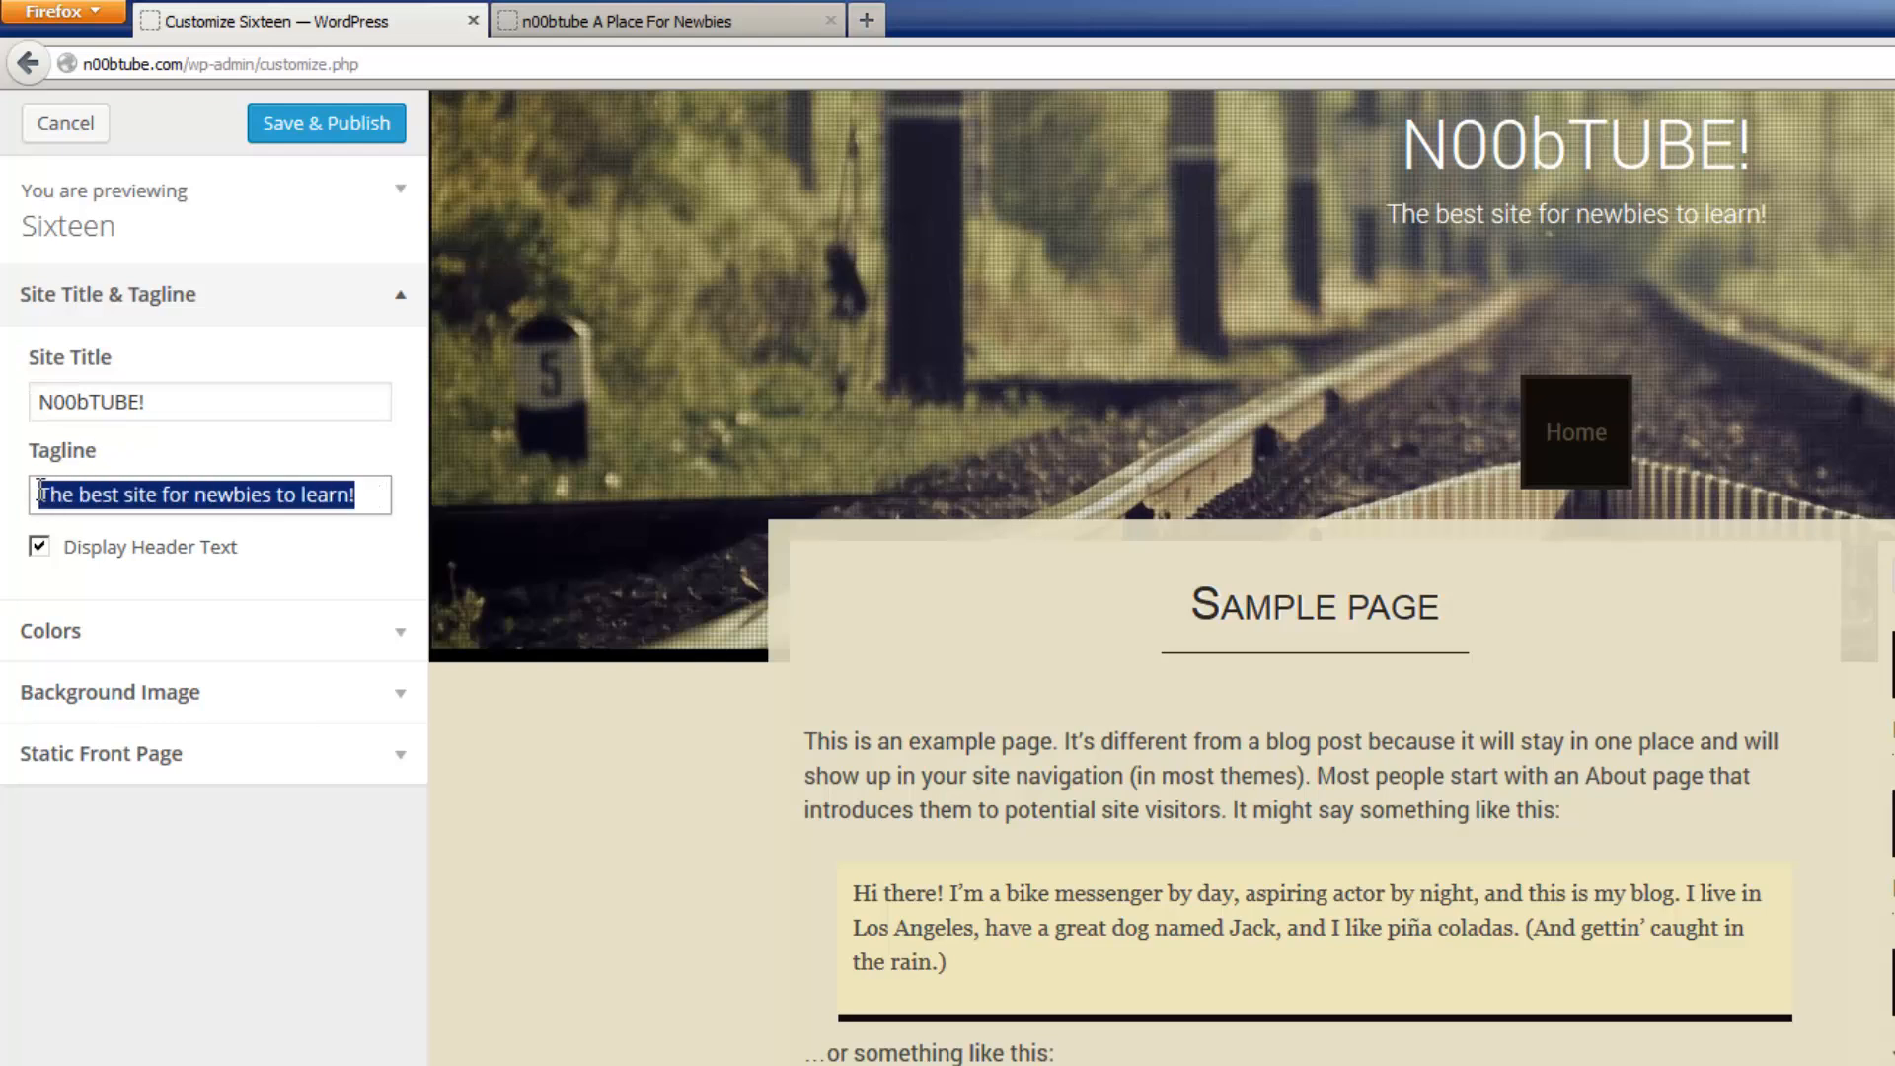
type("Welco")
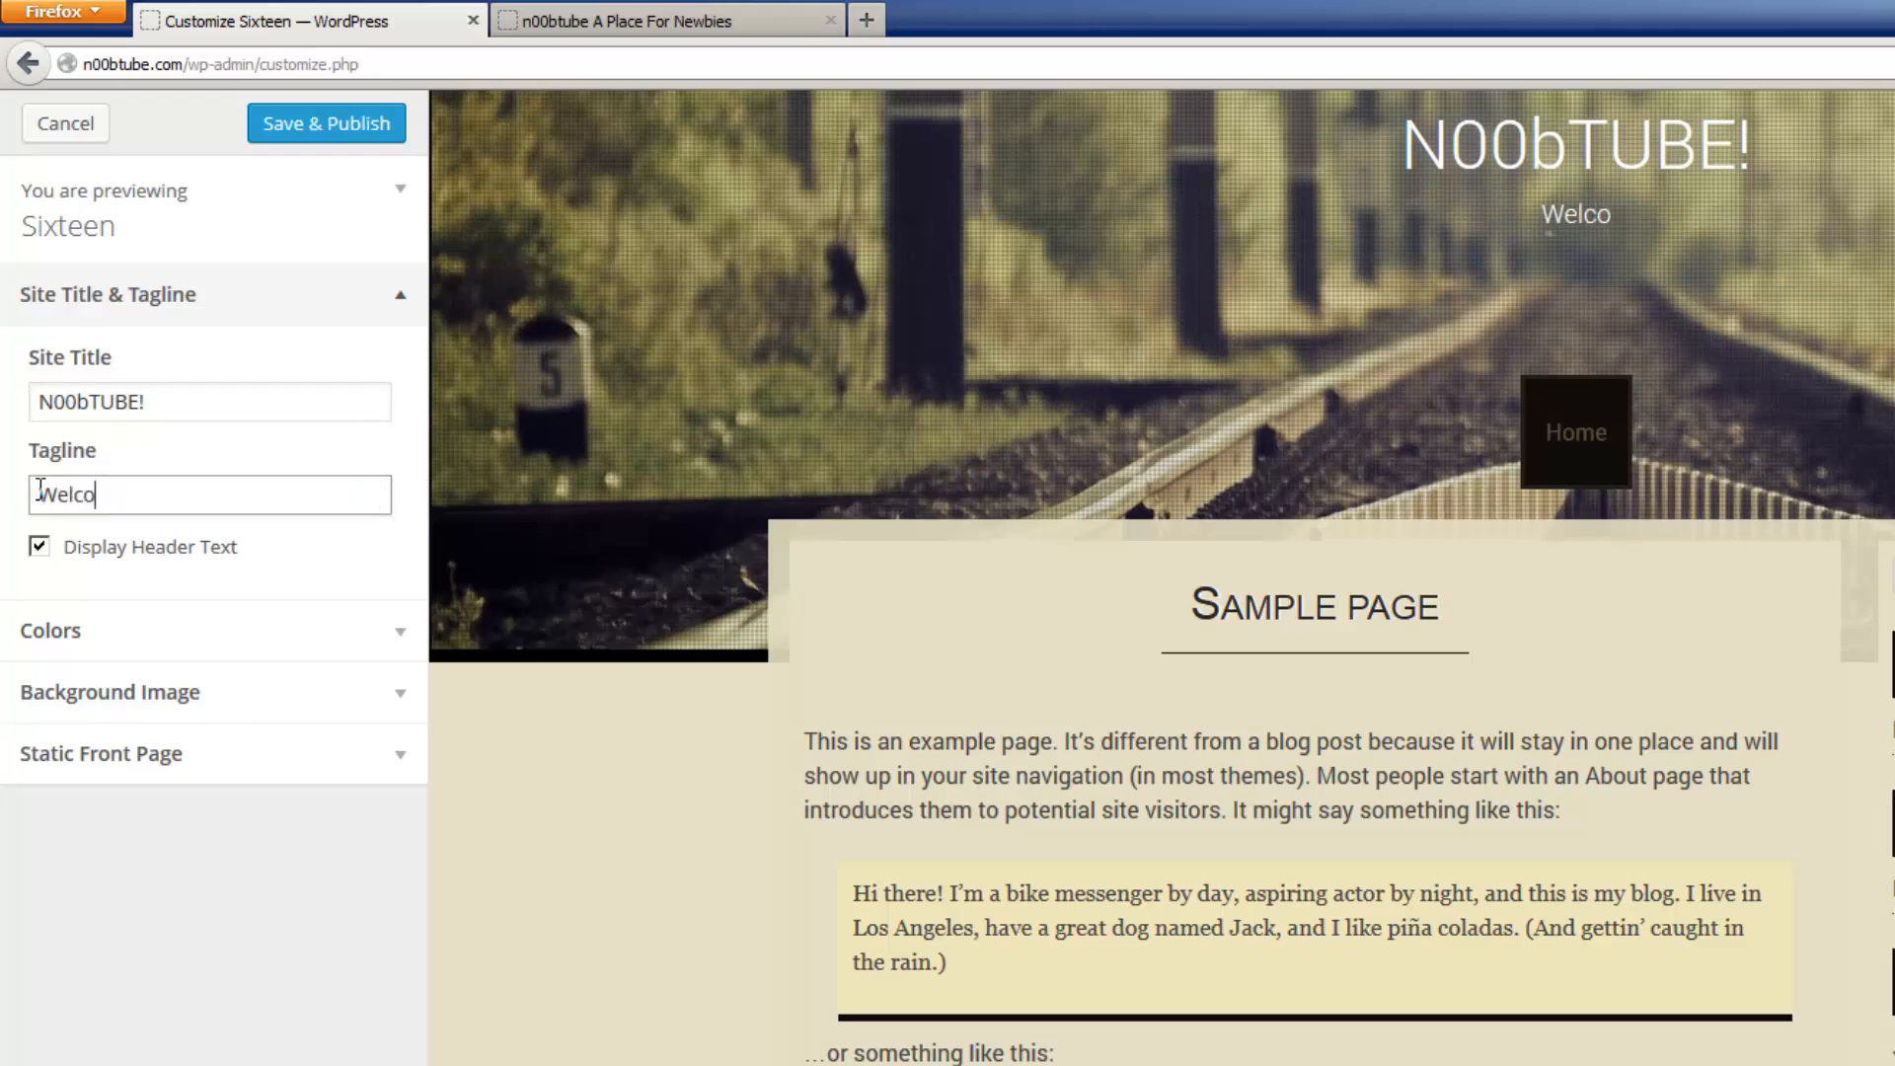
type("me newbie")
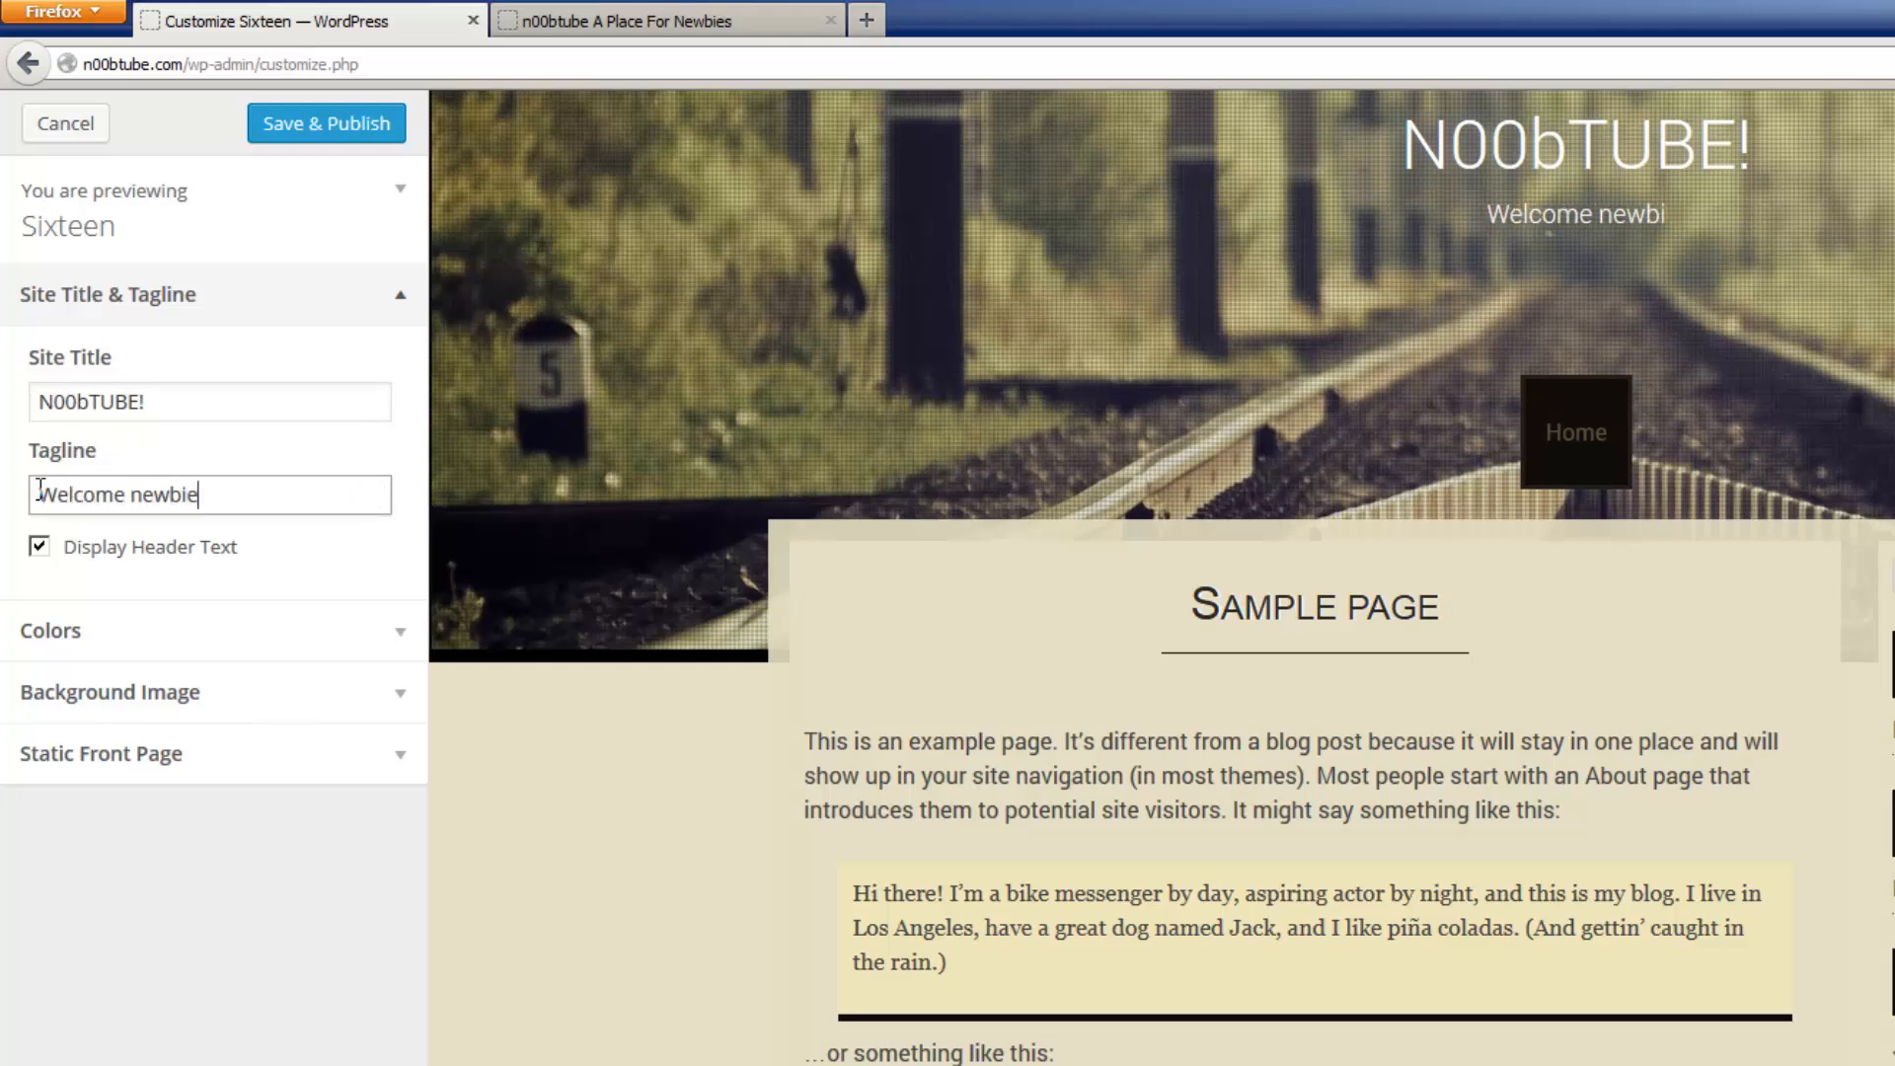
type("s!!!")
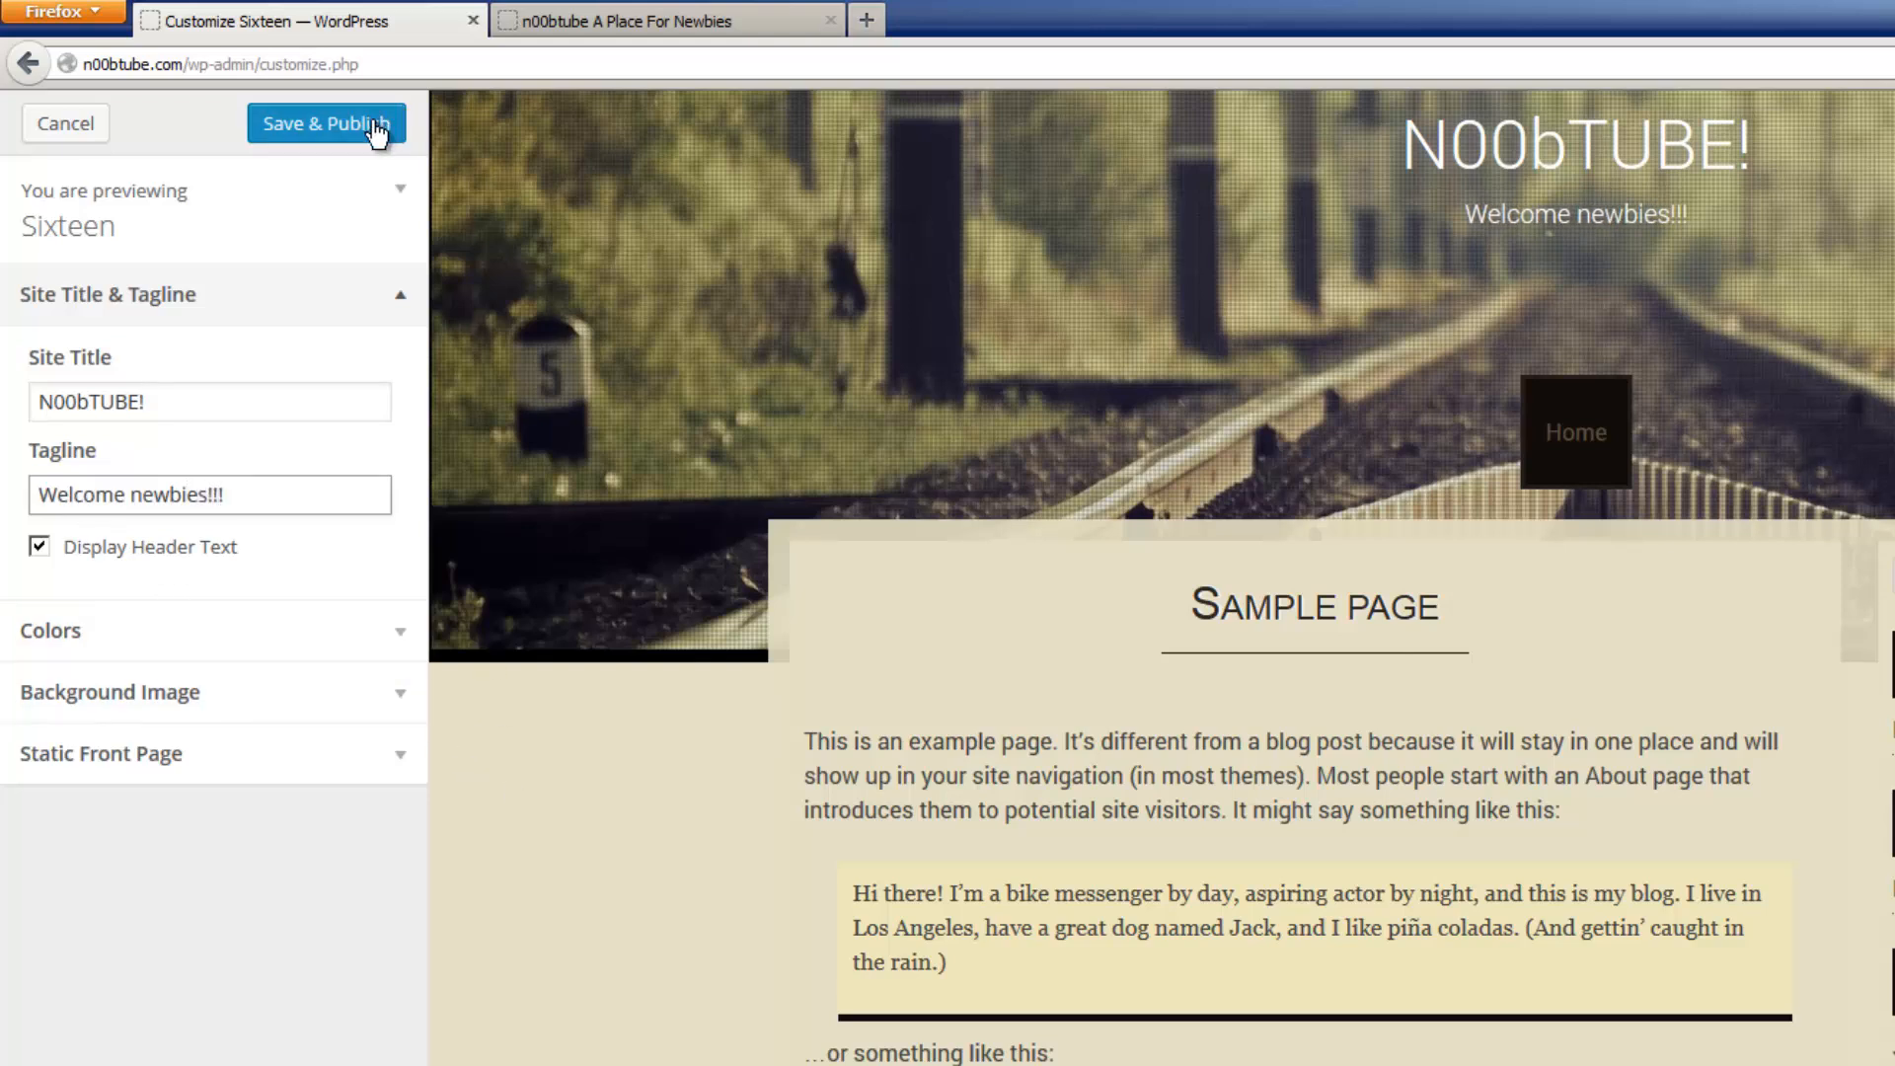
- Set the Sixteen theme's background color to the blue #3469a3
left_click(74, 647)
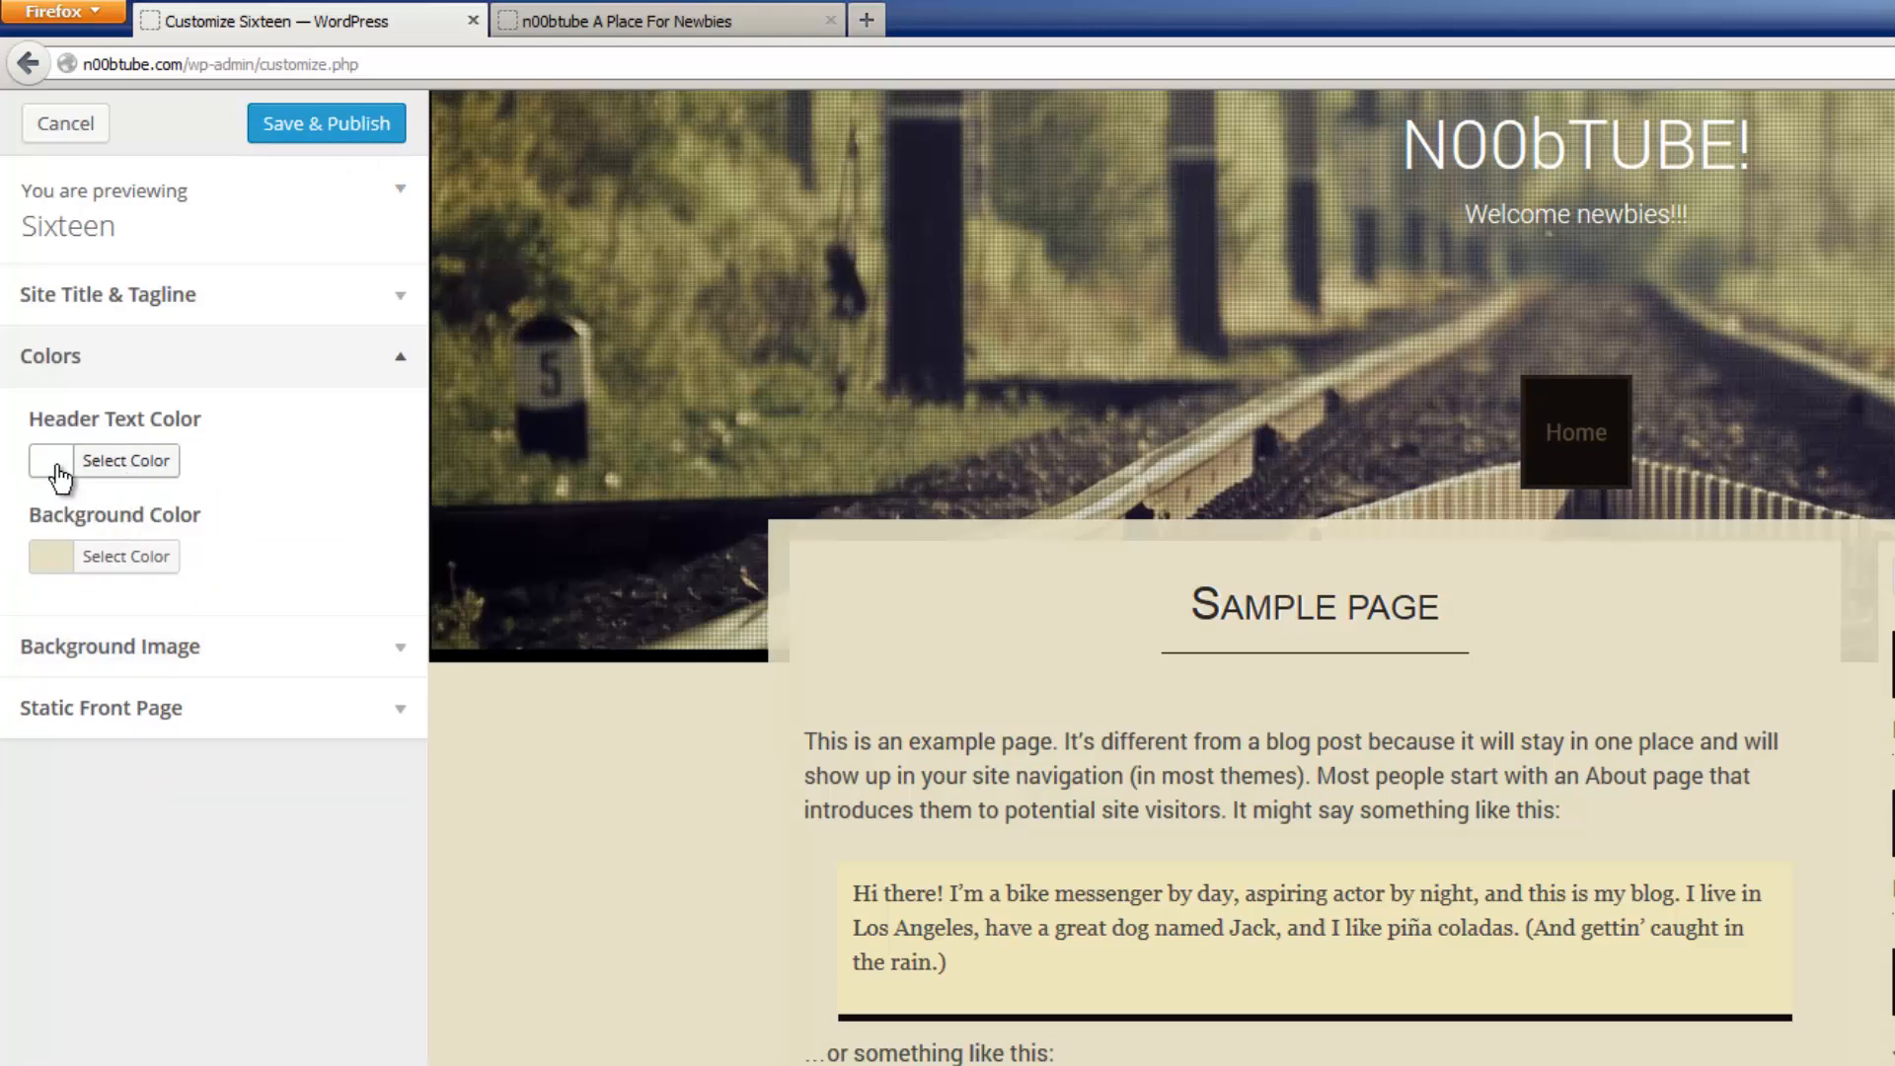
left_click(102, 561)
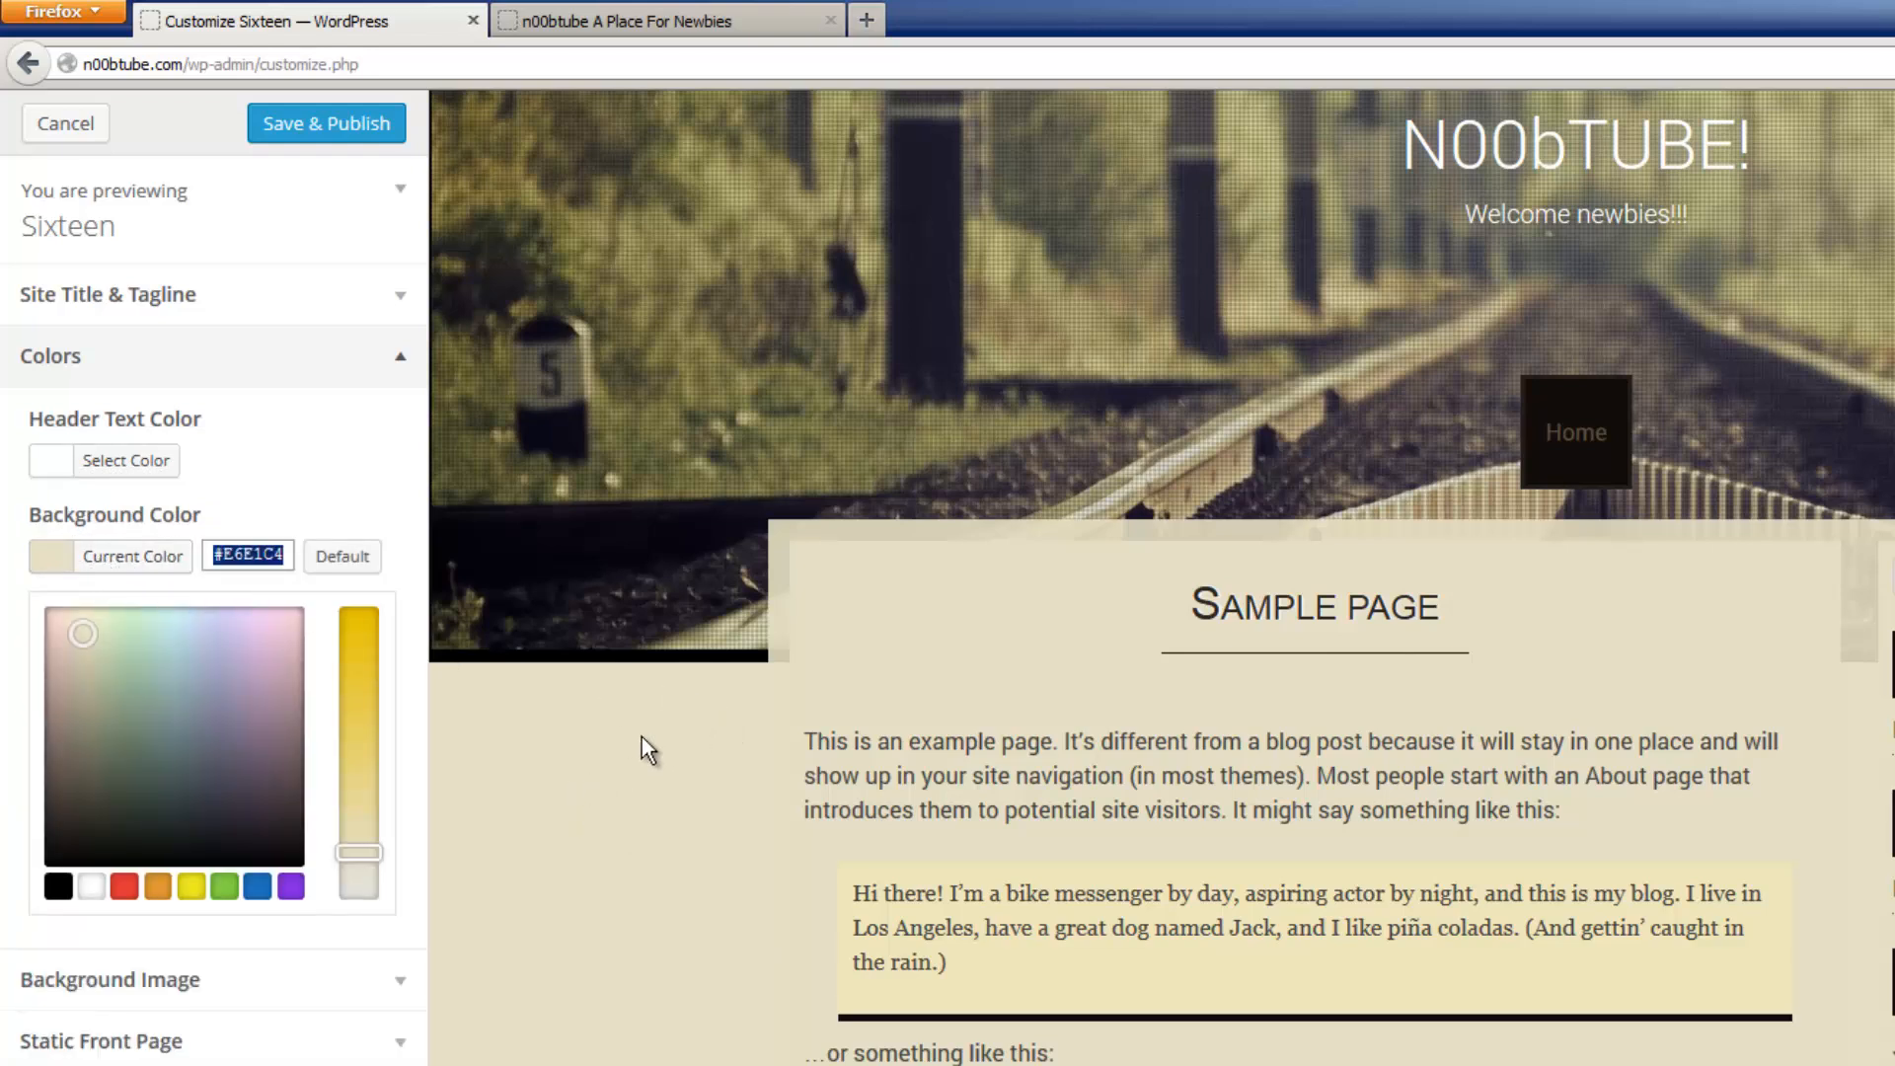
left_click(220, 719)
left_click_drag(280, 710, 196, 701)
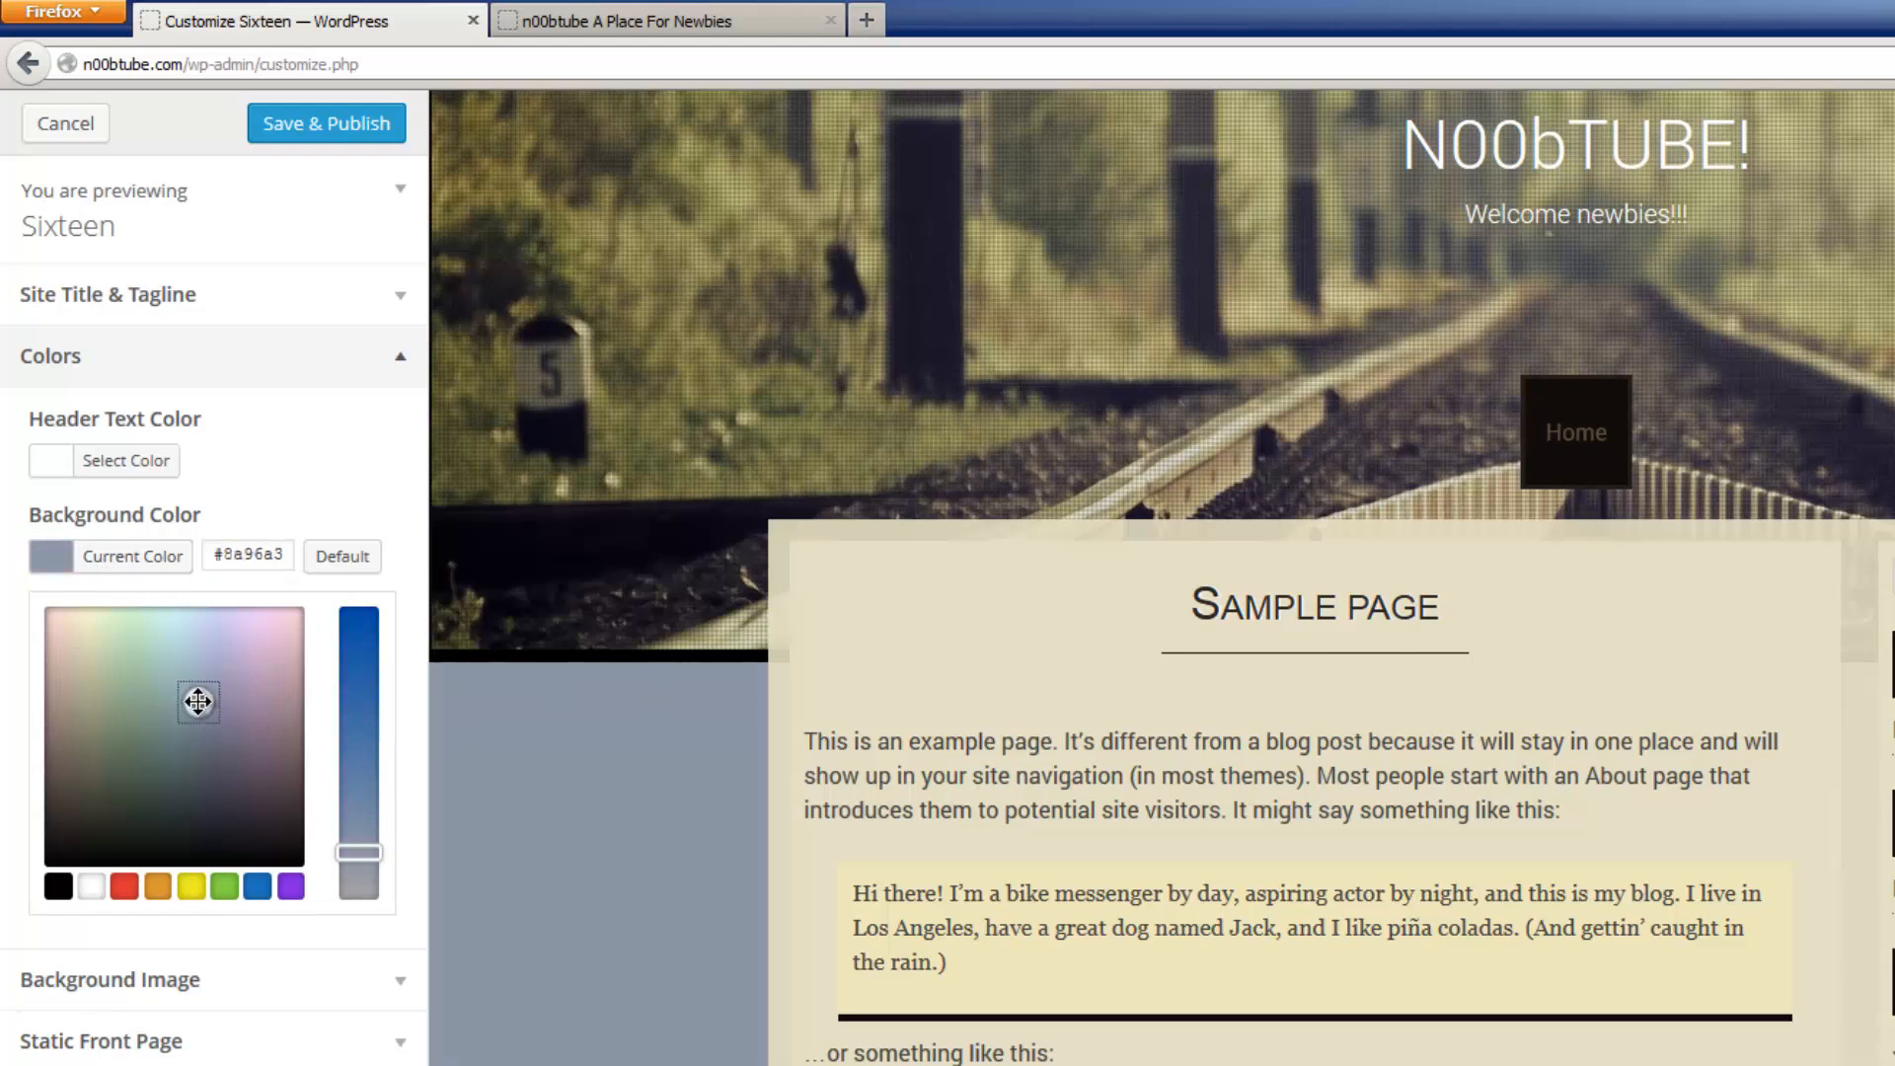
left_click(366, 711)
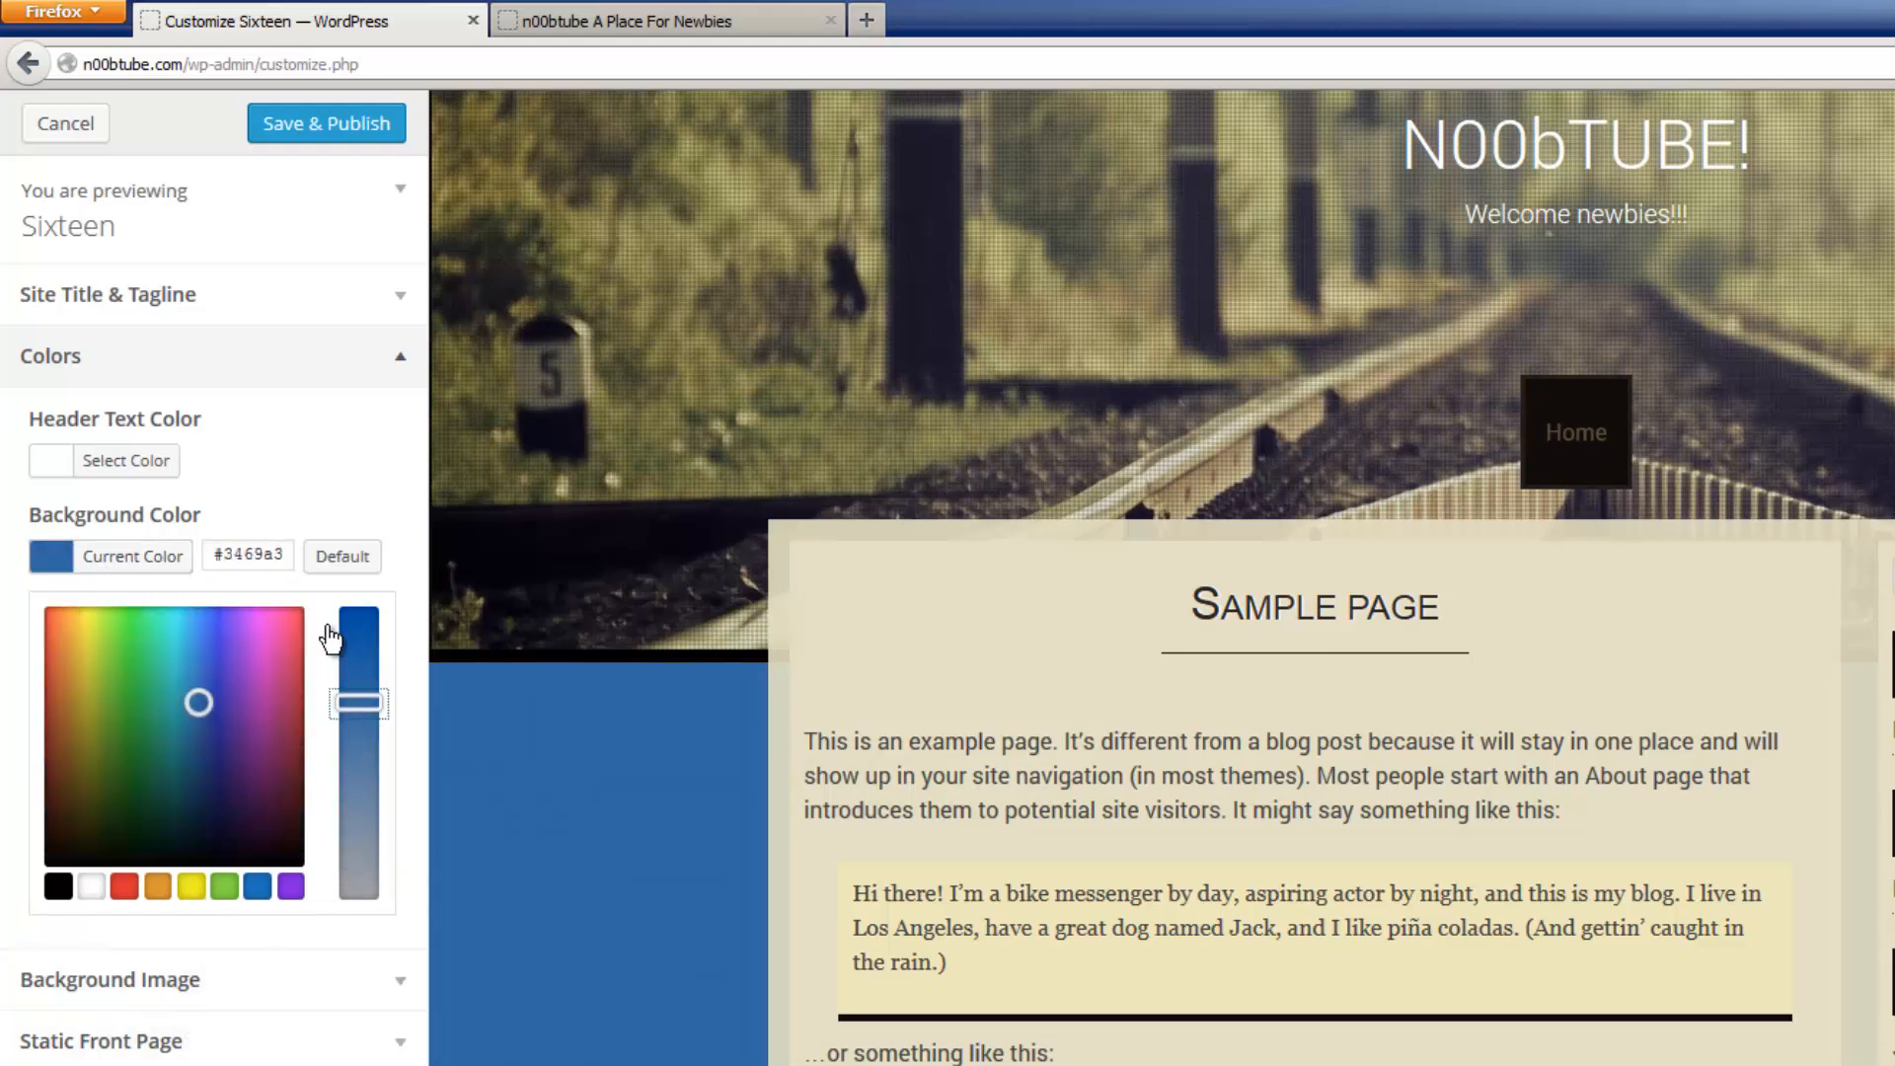
left_click(387, 518)
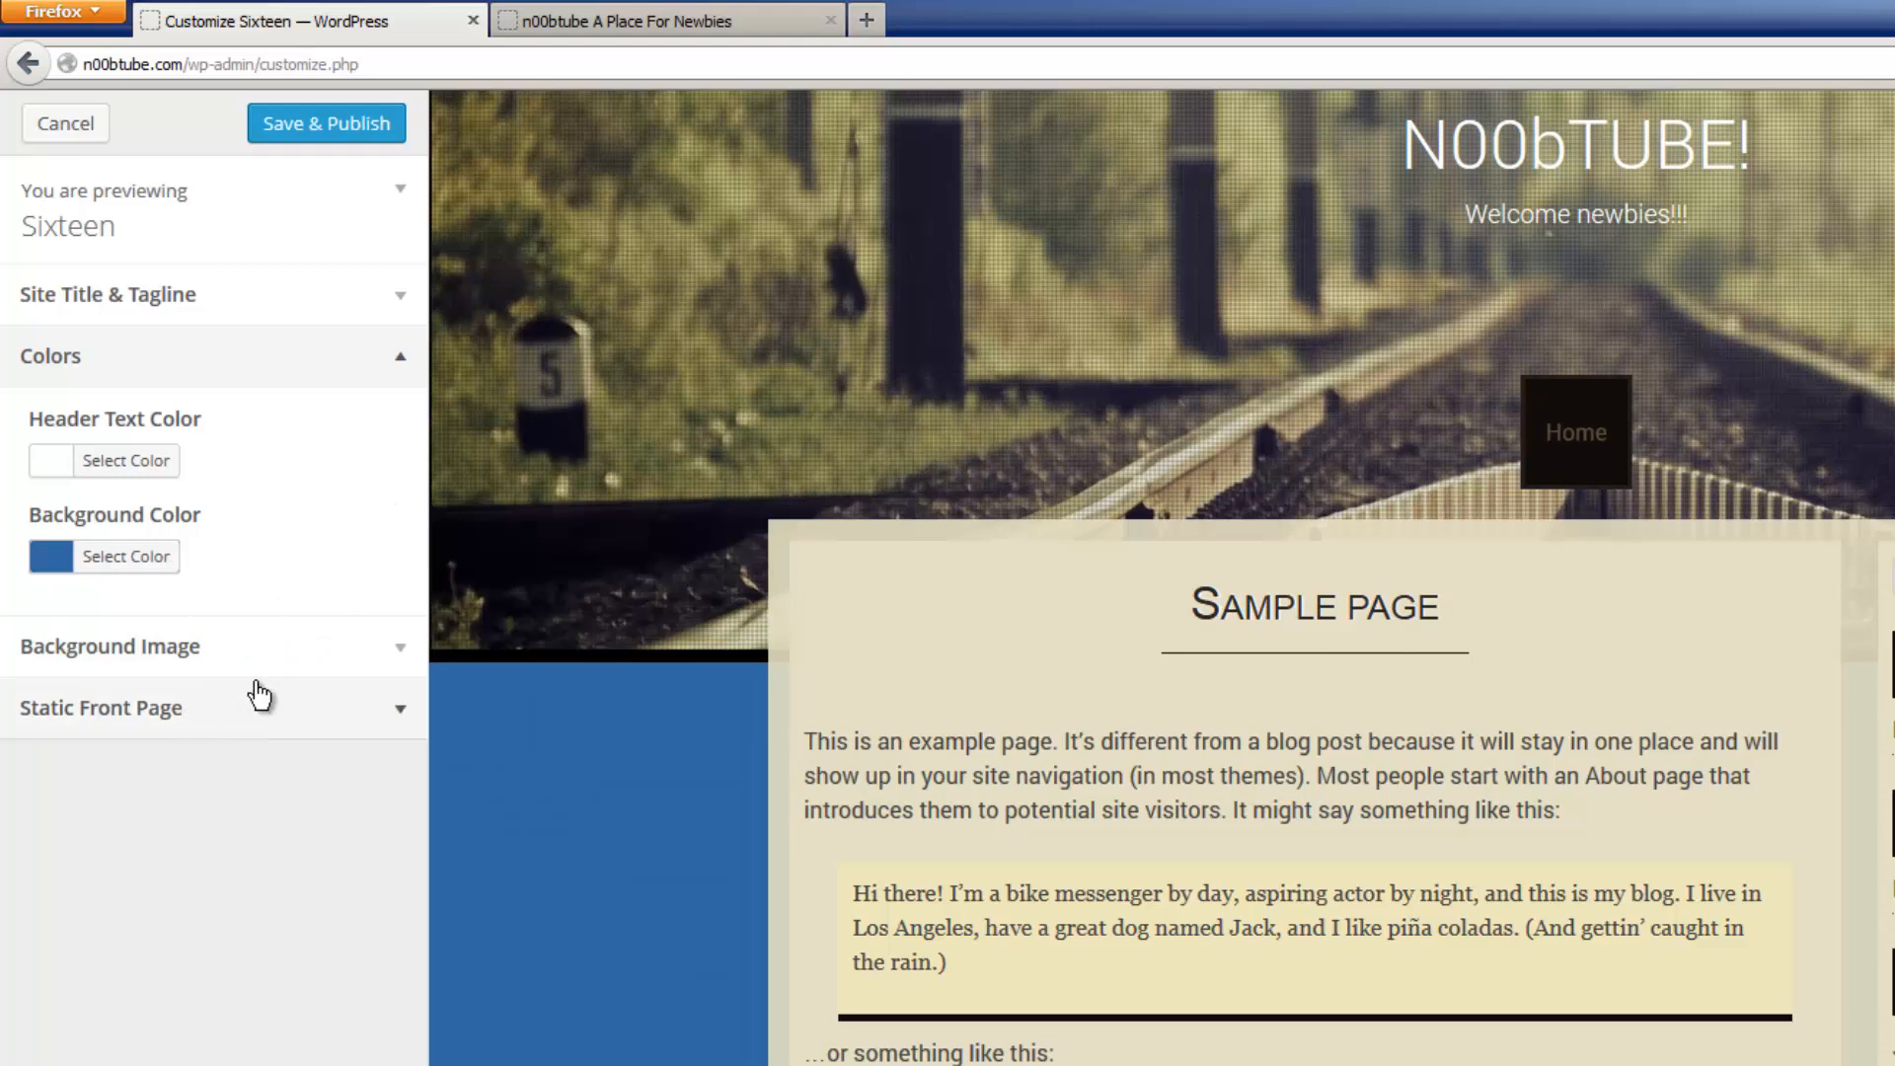
- Review the Background Image and Static Front Page options, including the choices for the front page and posts page
left_click(307, 649)
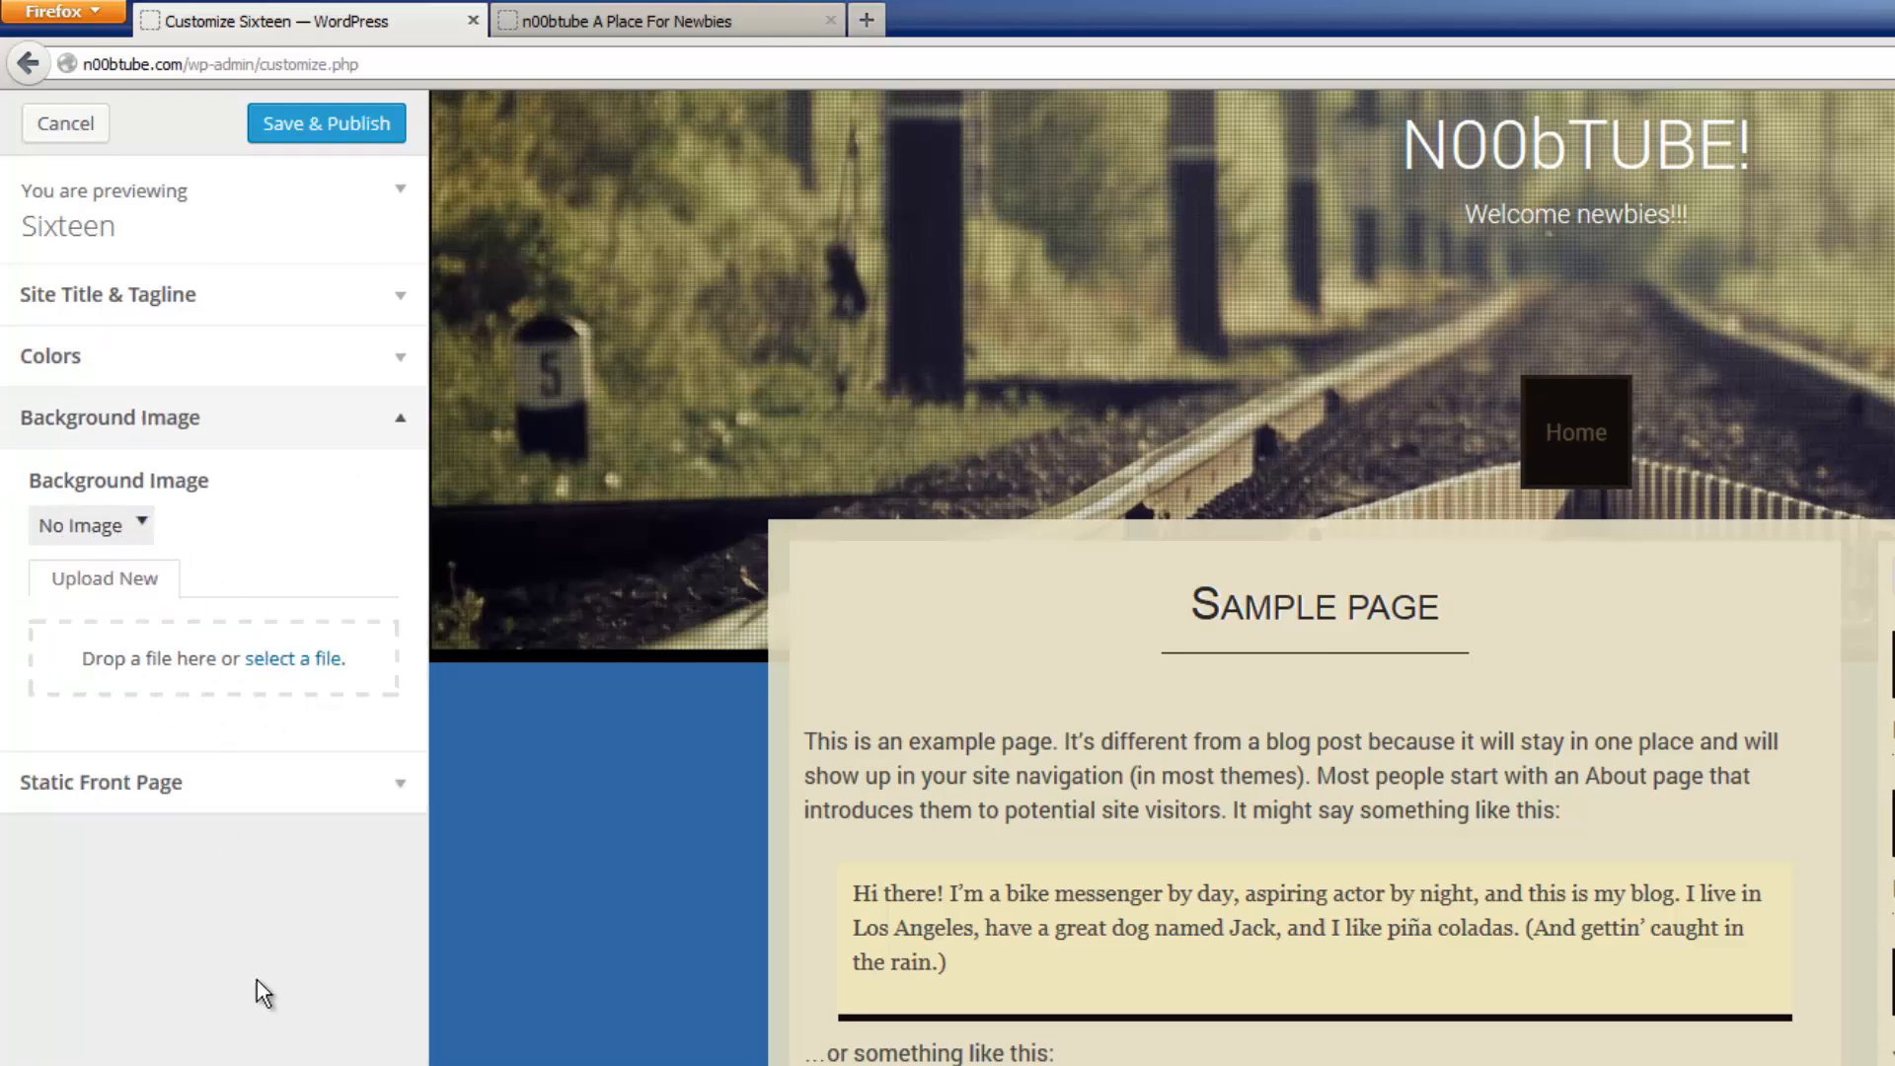
left_click(393, 781)
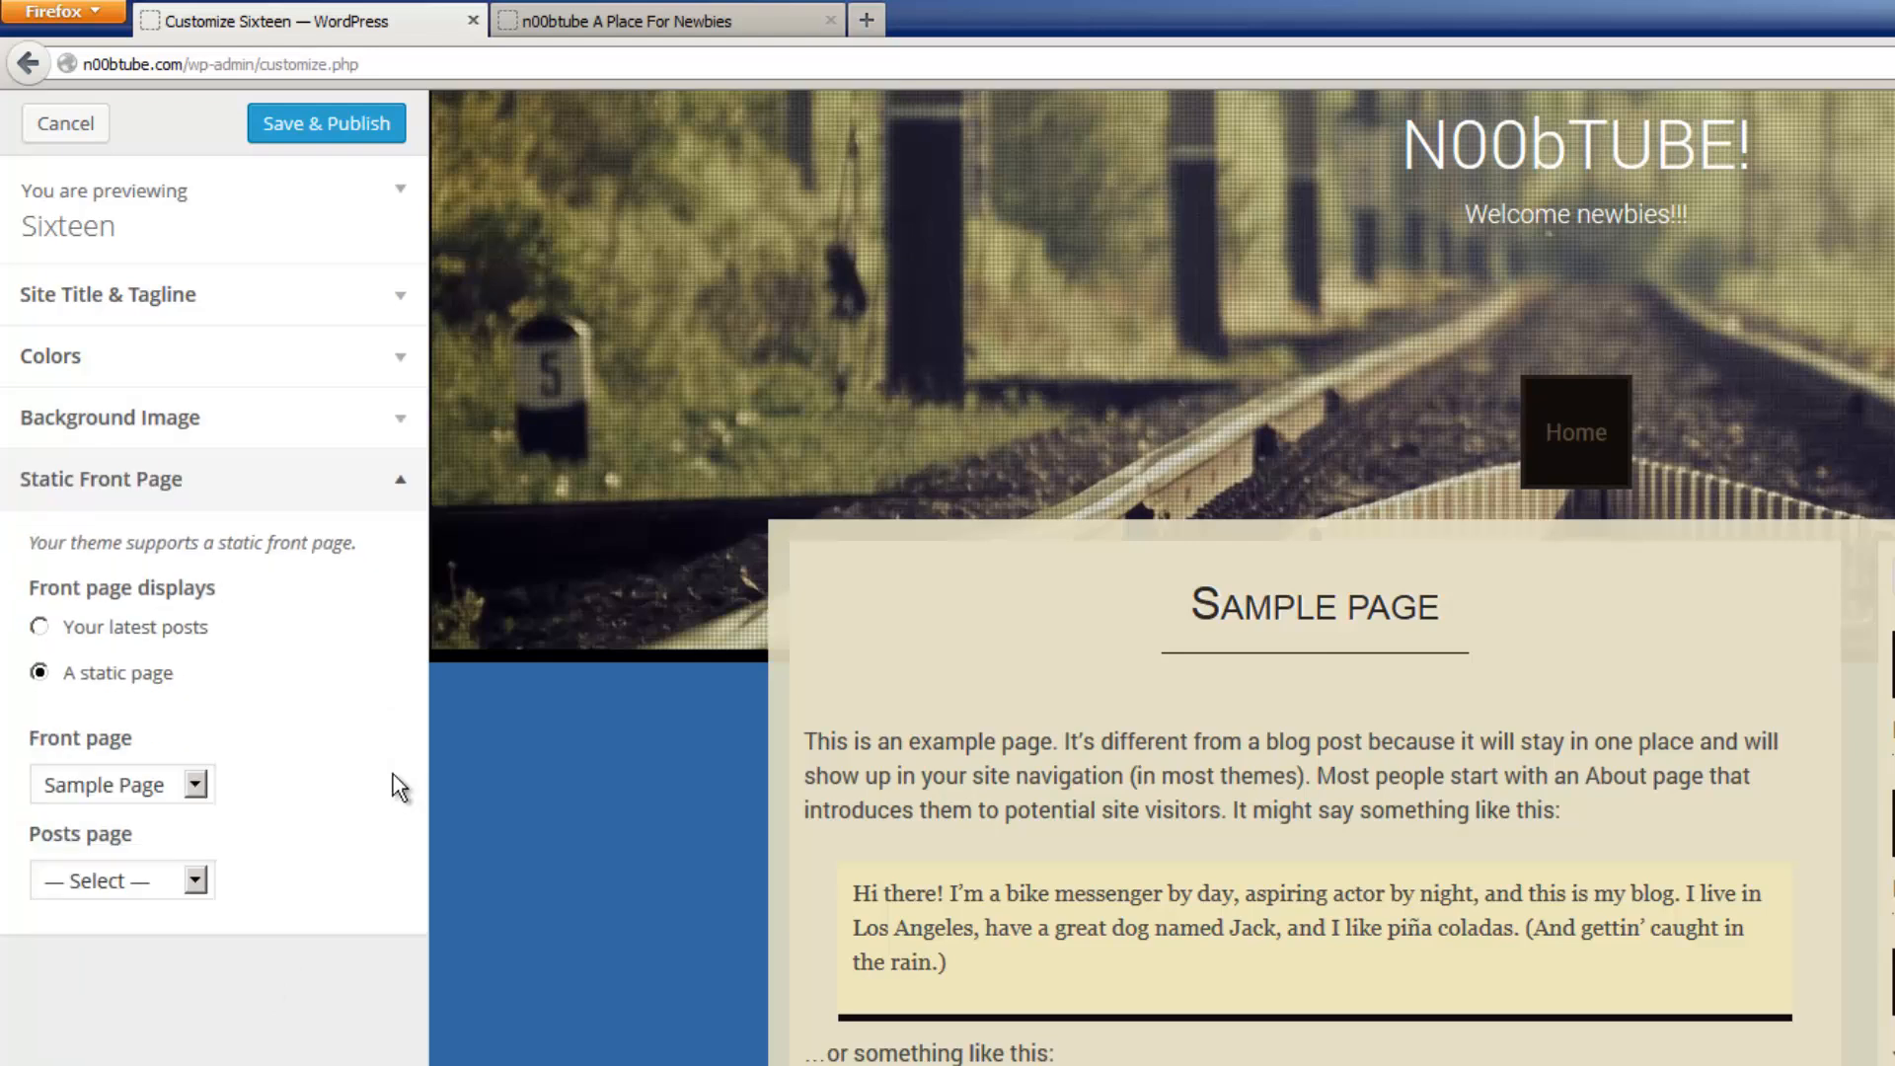
left_click(194, 786)
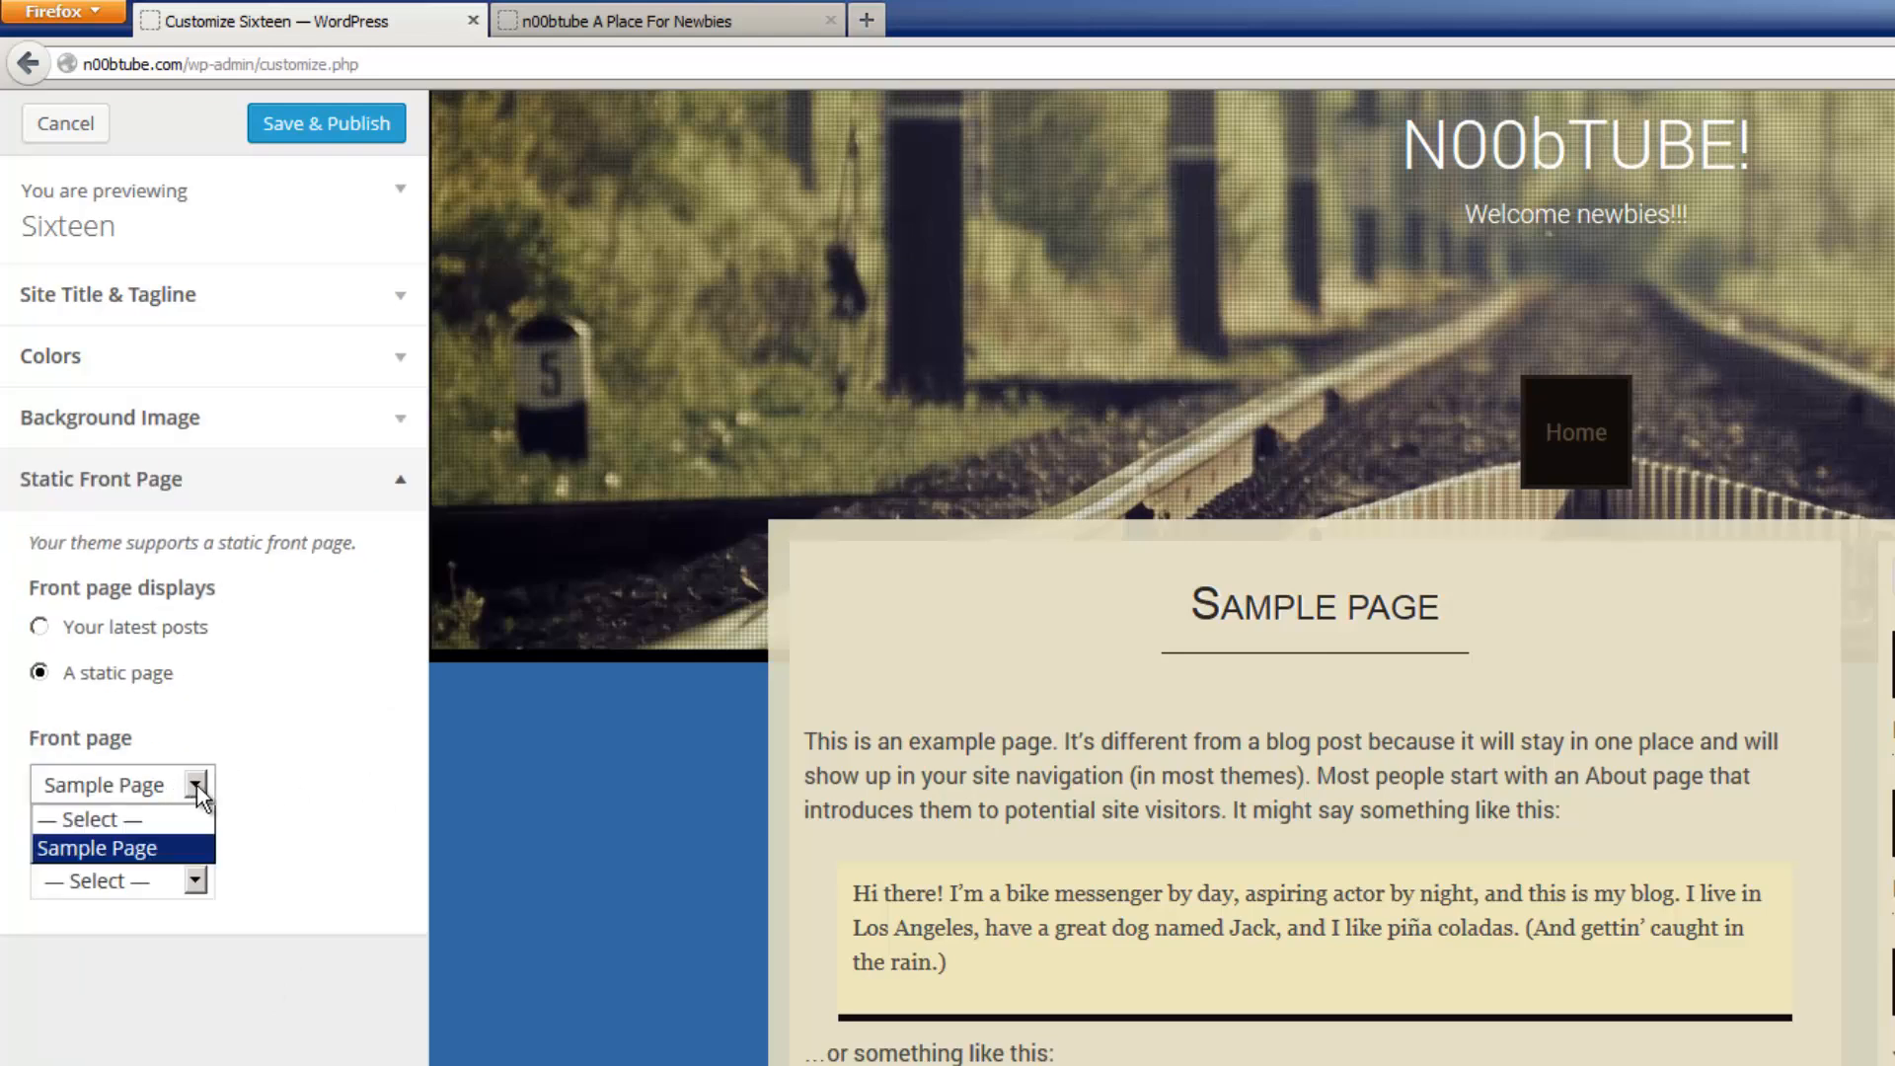
left_click(198, 784)
left_click(195, 881)
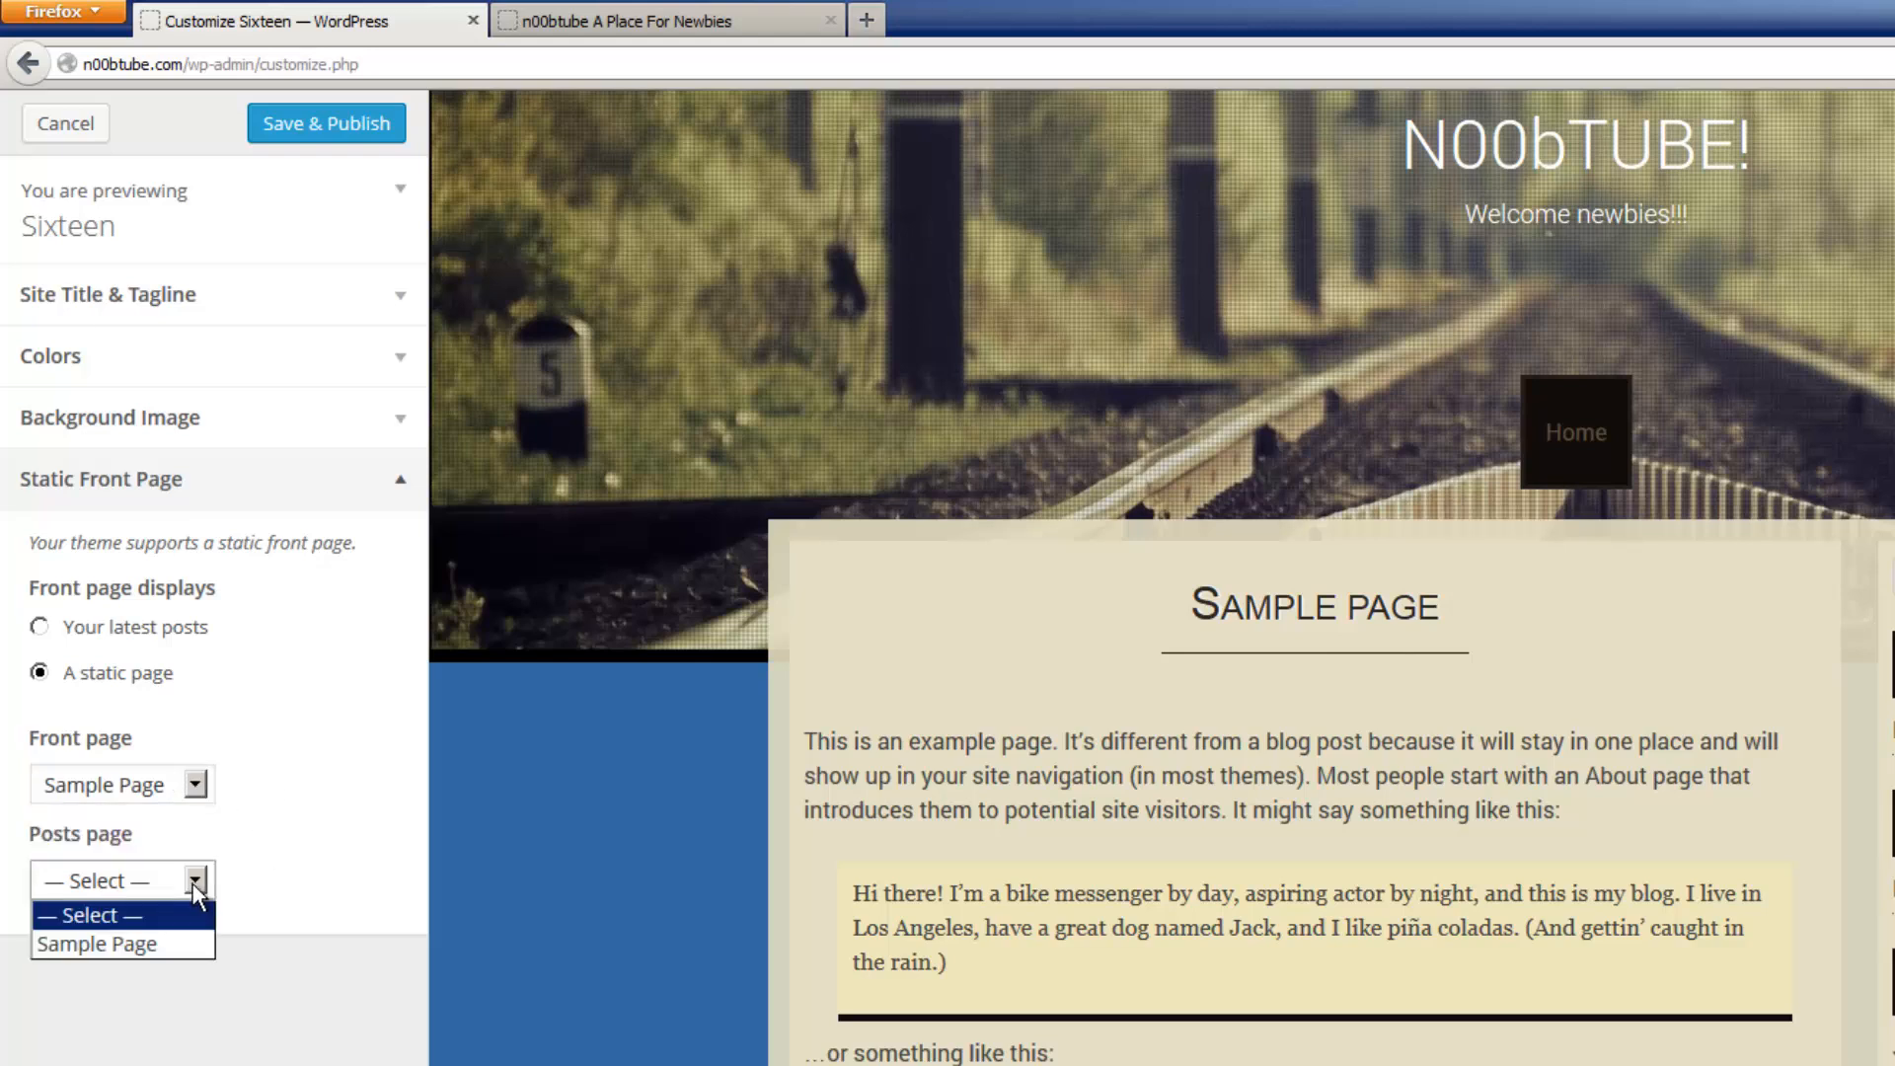
left_click(280, 854)
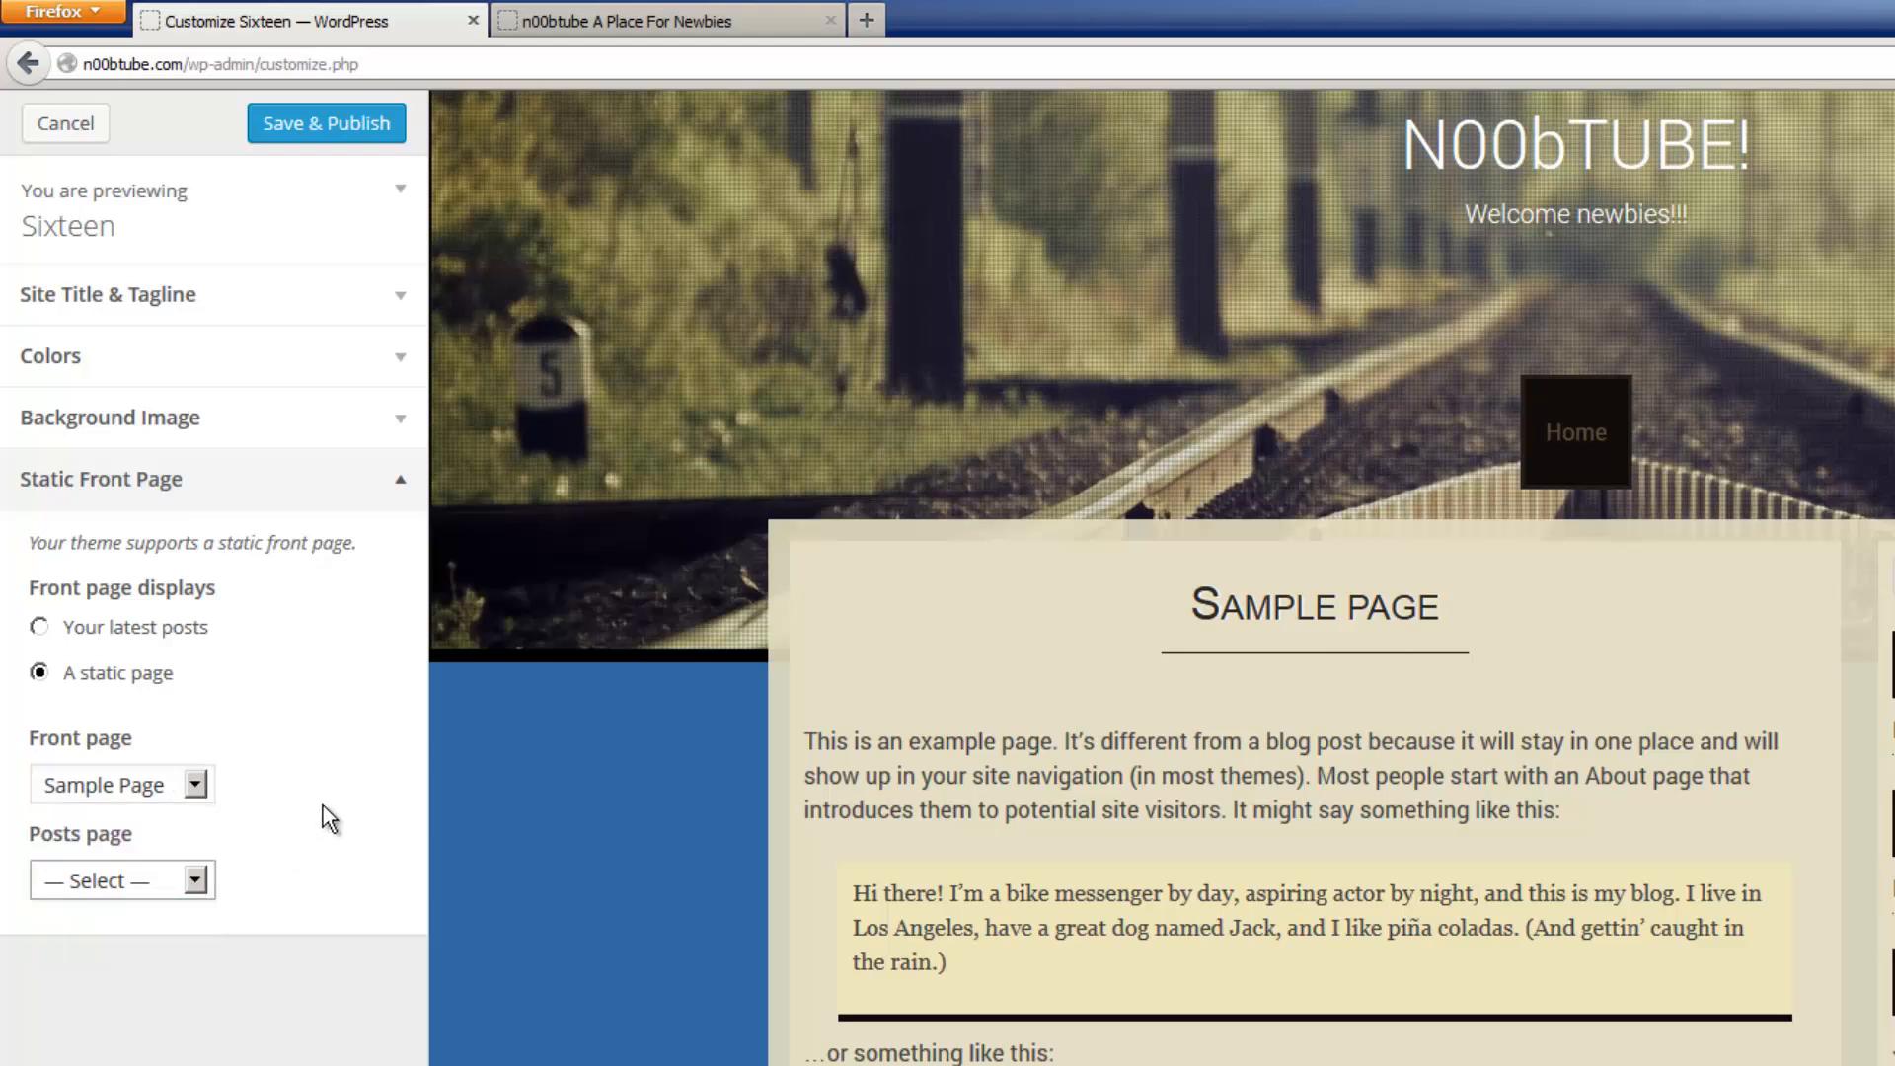
- Save and publish the customizer changes, close it, and activate the SunRain theme from the installed themes
left_click(347, 126)
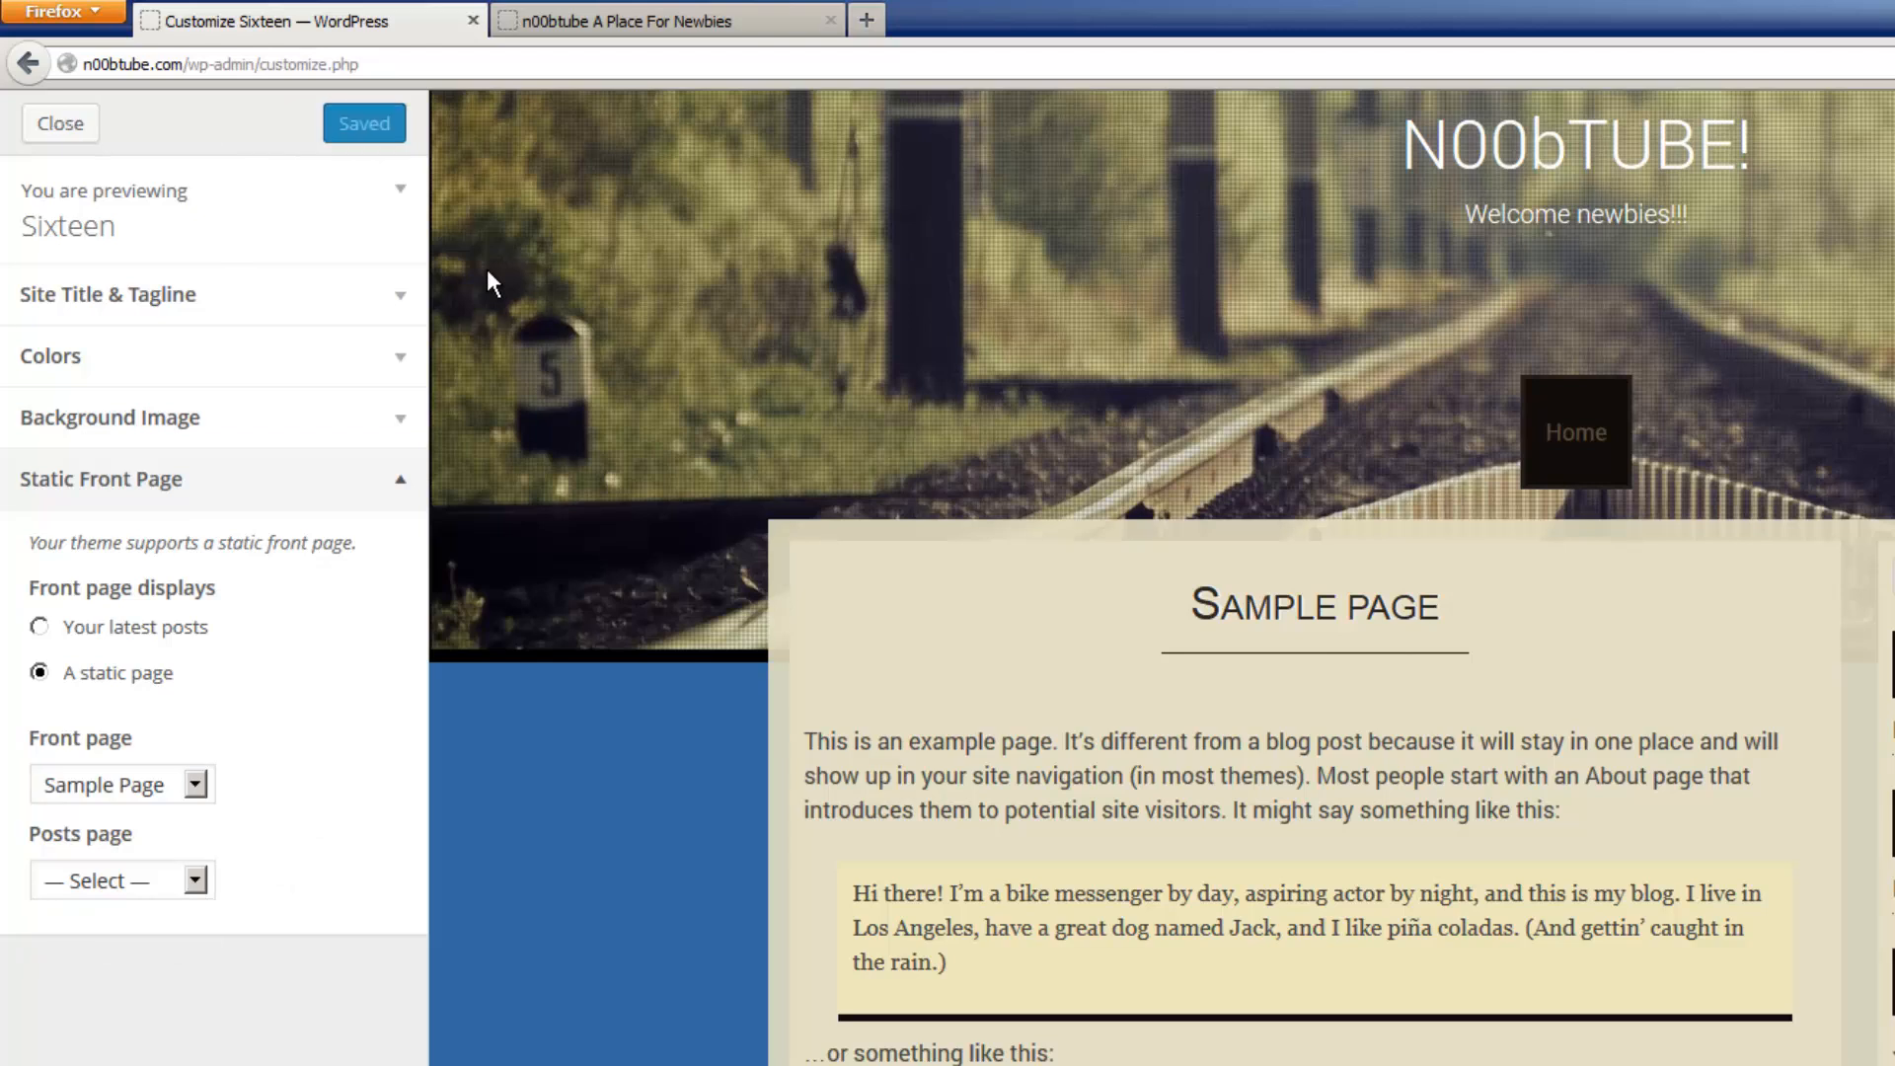
left_click(62, 125)
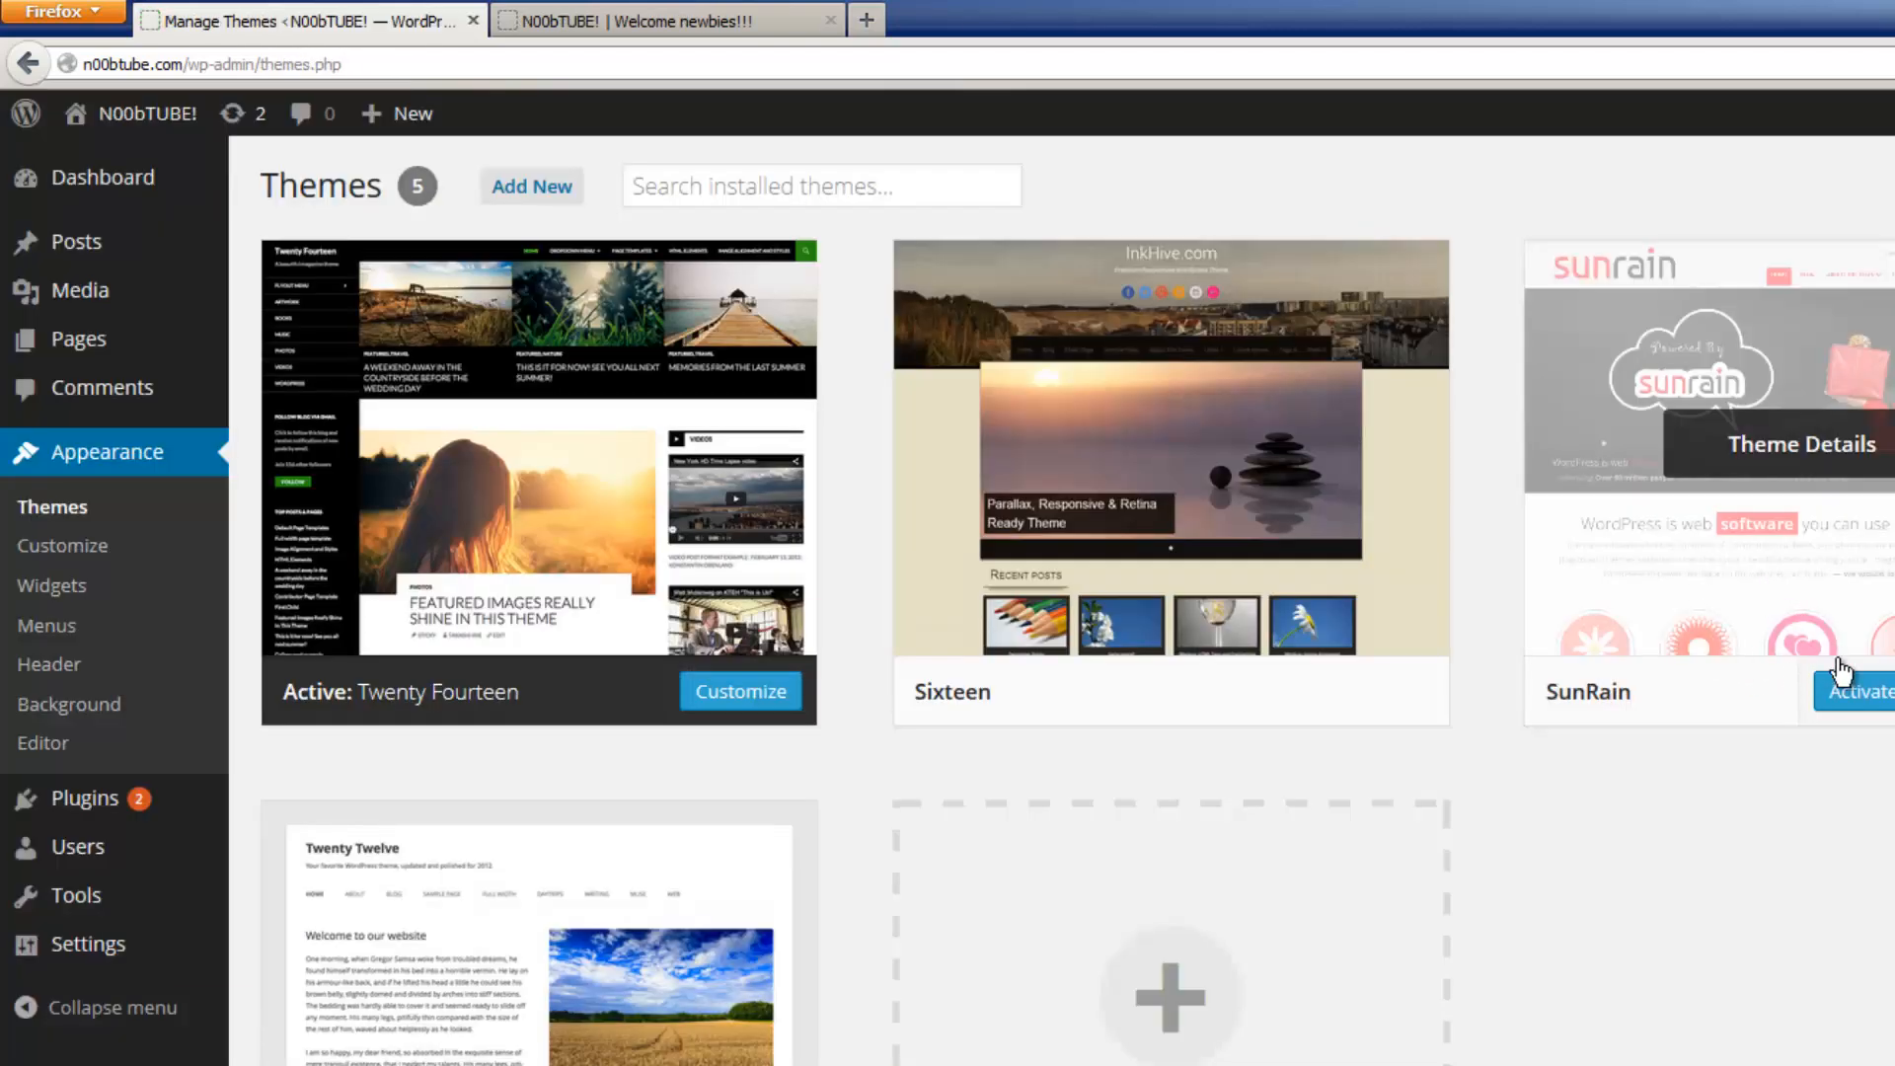
left_click(1849, 693)
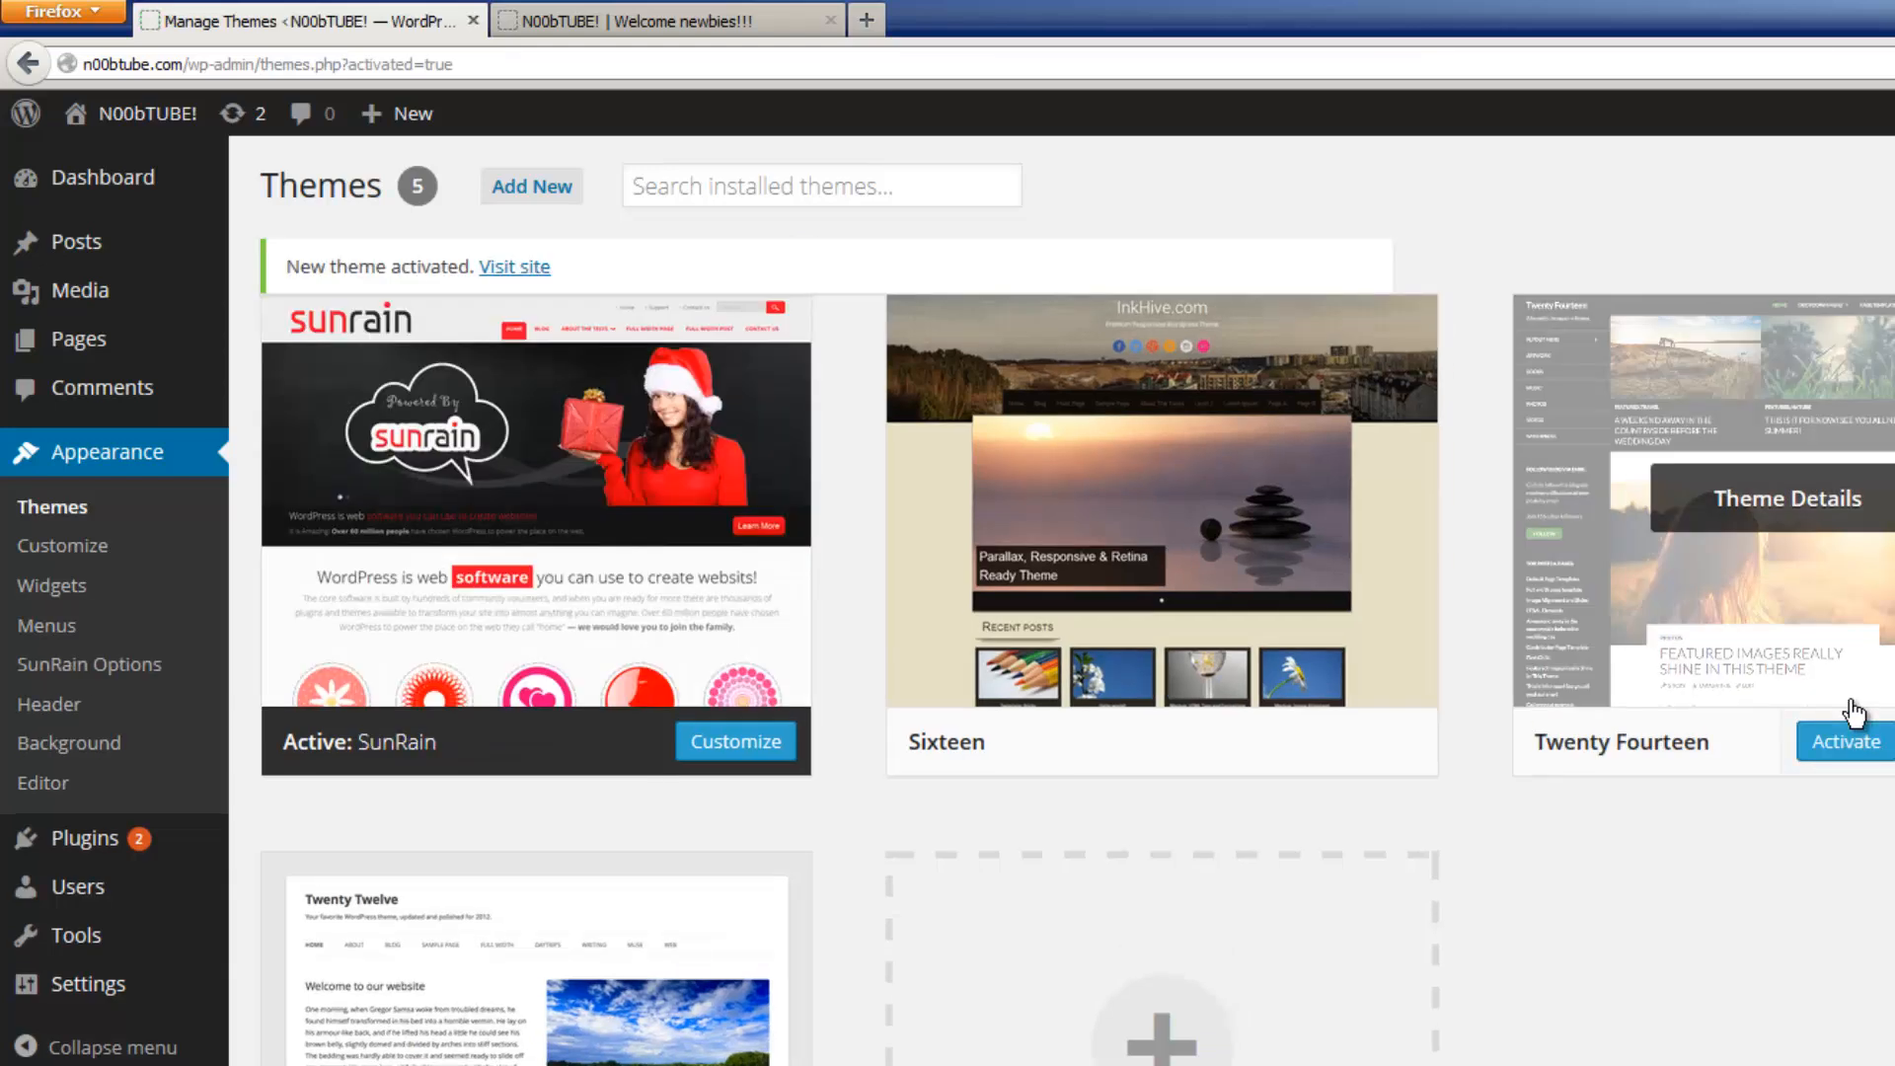
- Open the widget management page and expand Footer Areas Two, Three and Four and the Secondary Sidebar
left_click(59, 595)
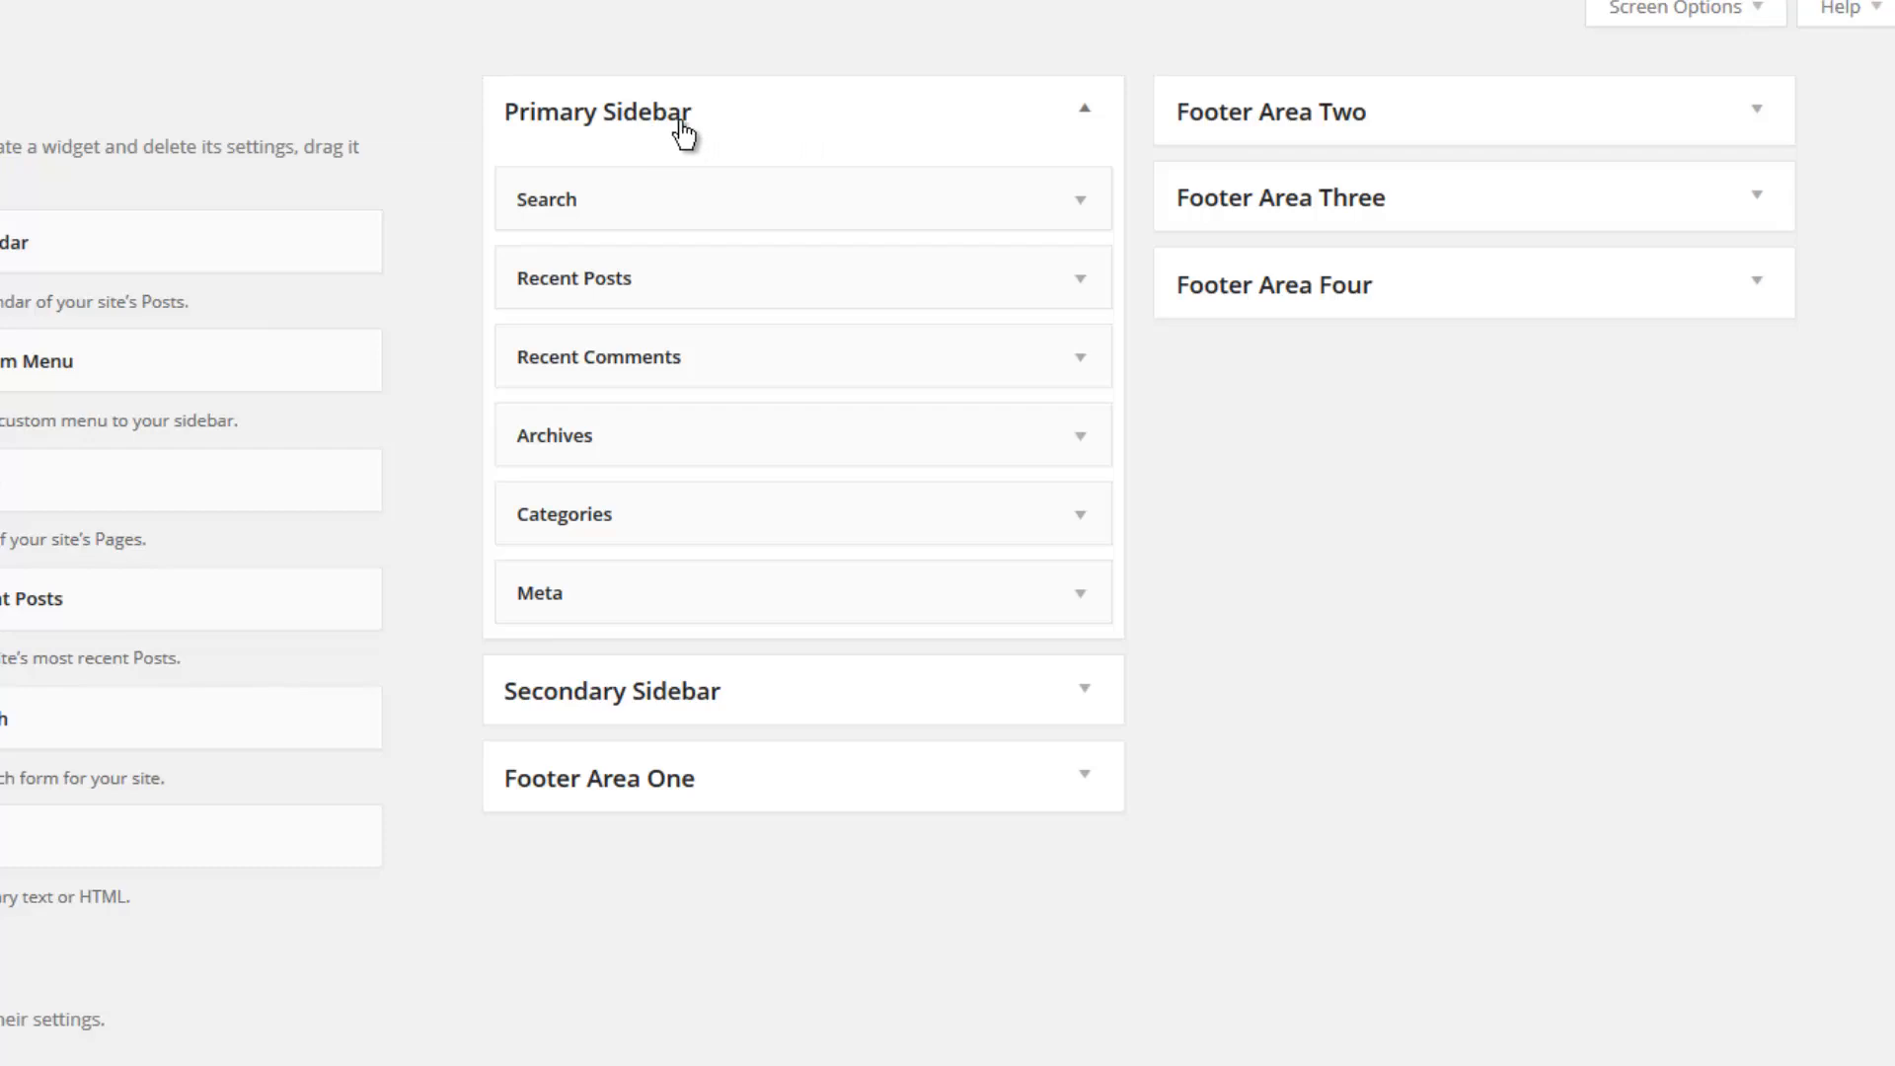
left_click(1762, 115)
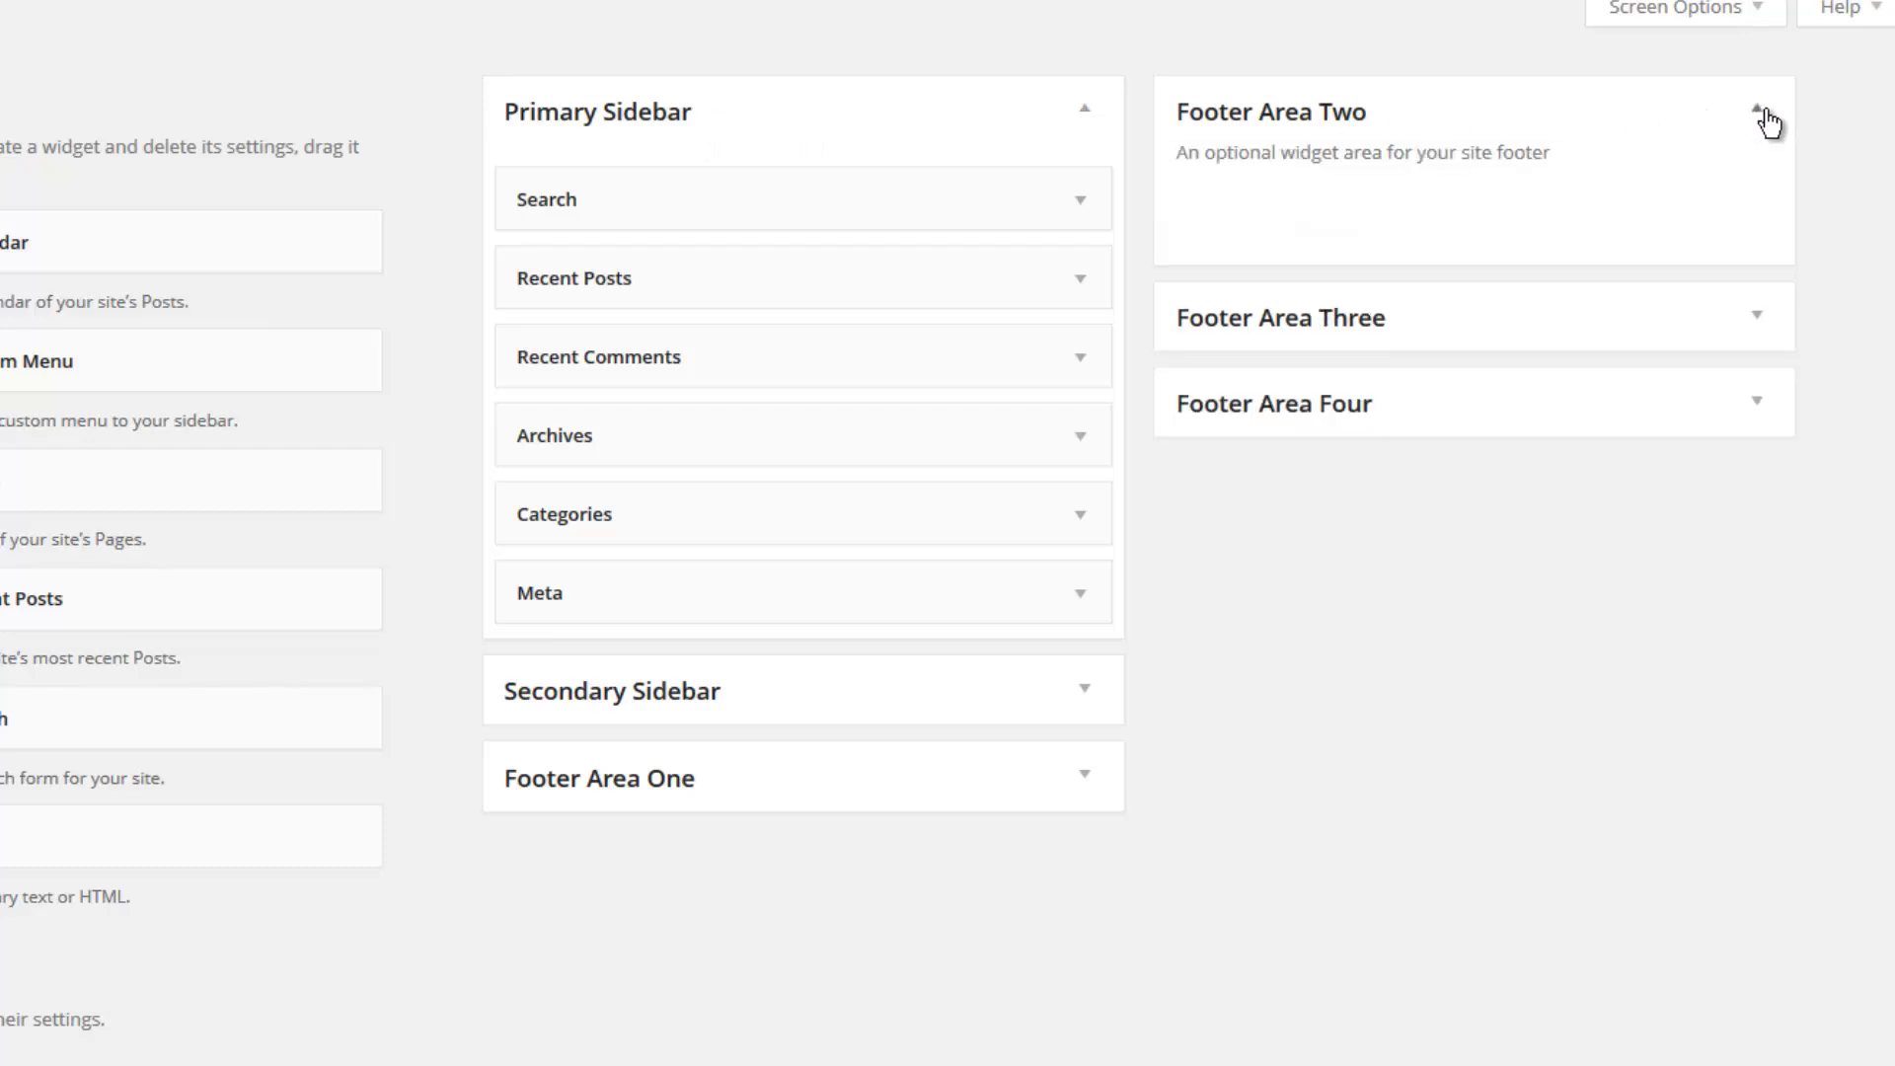
left_click(1764, 314)
left_click(1763, 520)
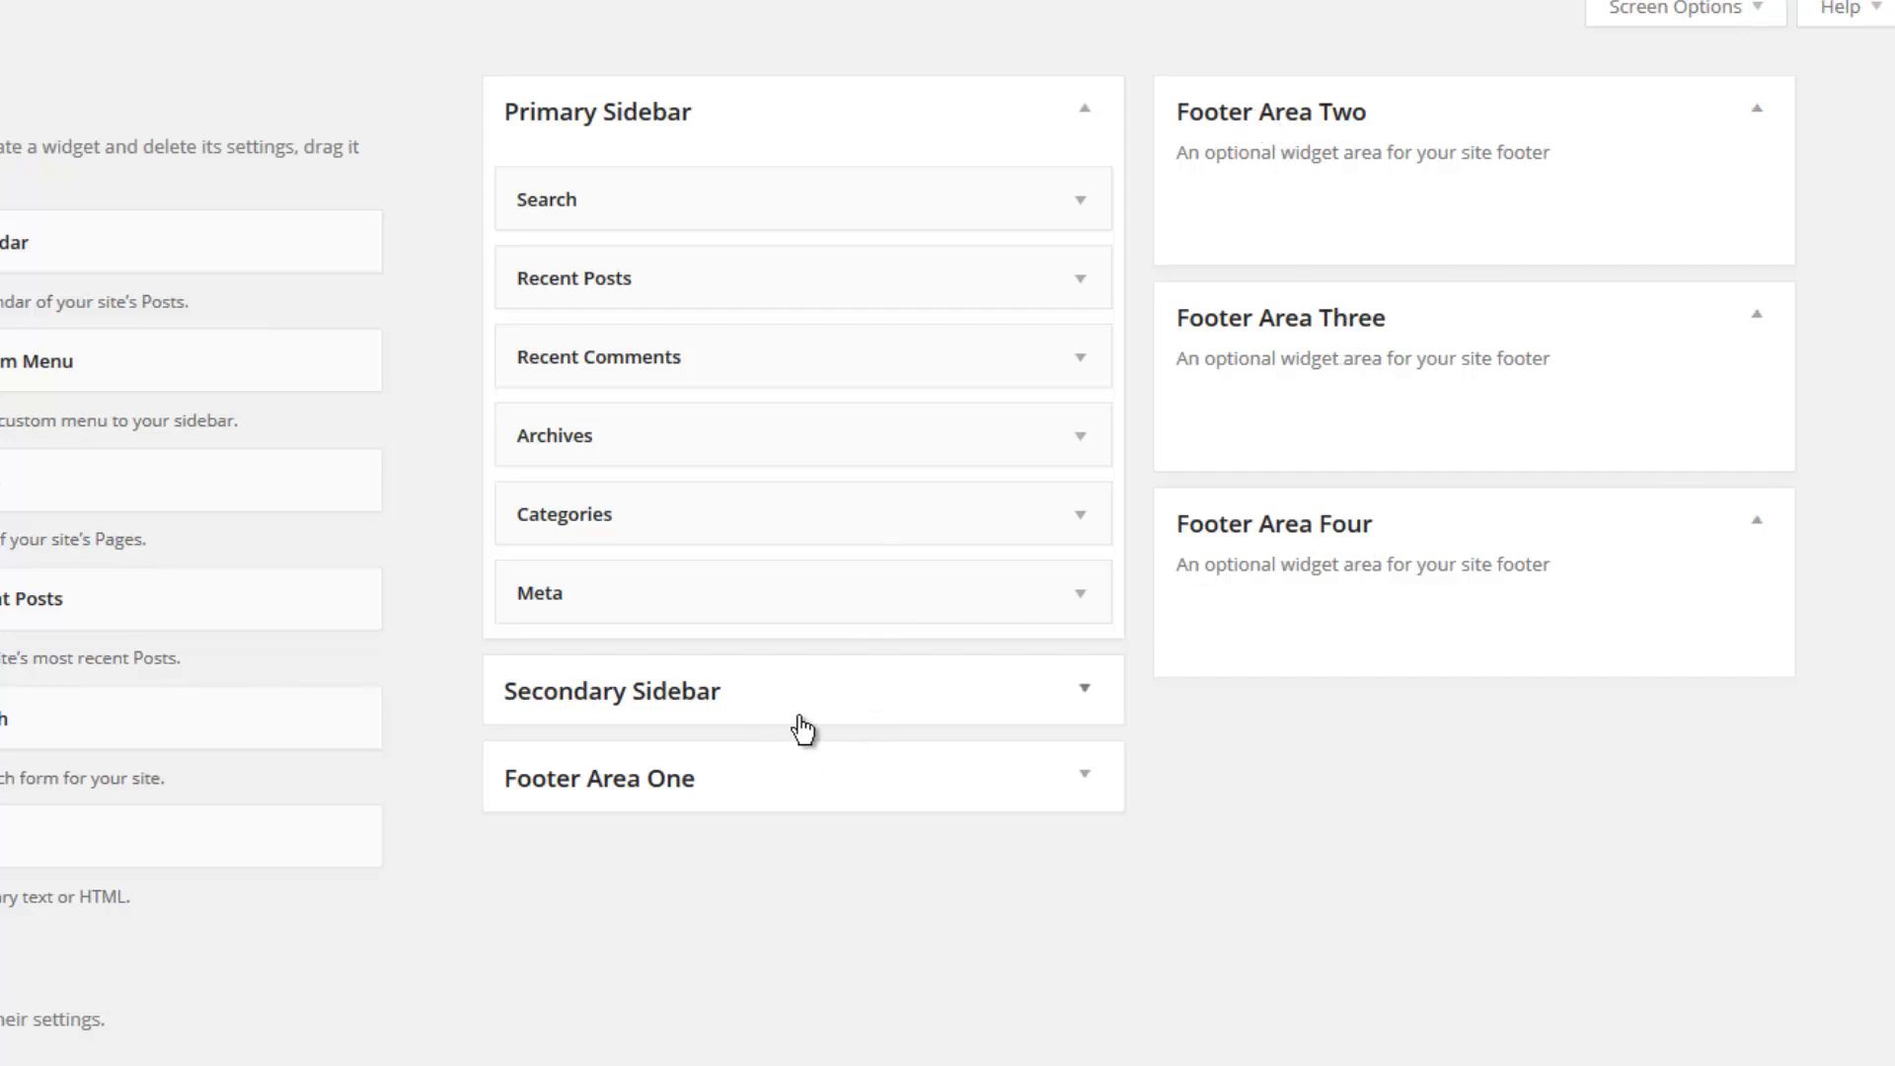
left_click(1086, 694)
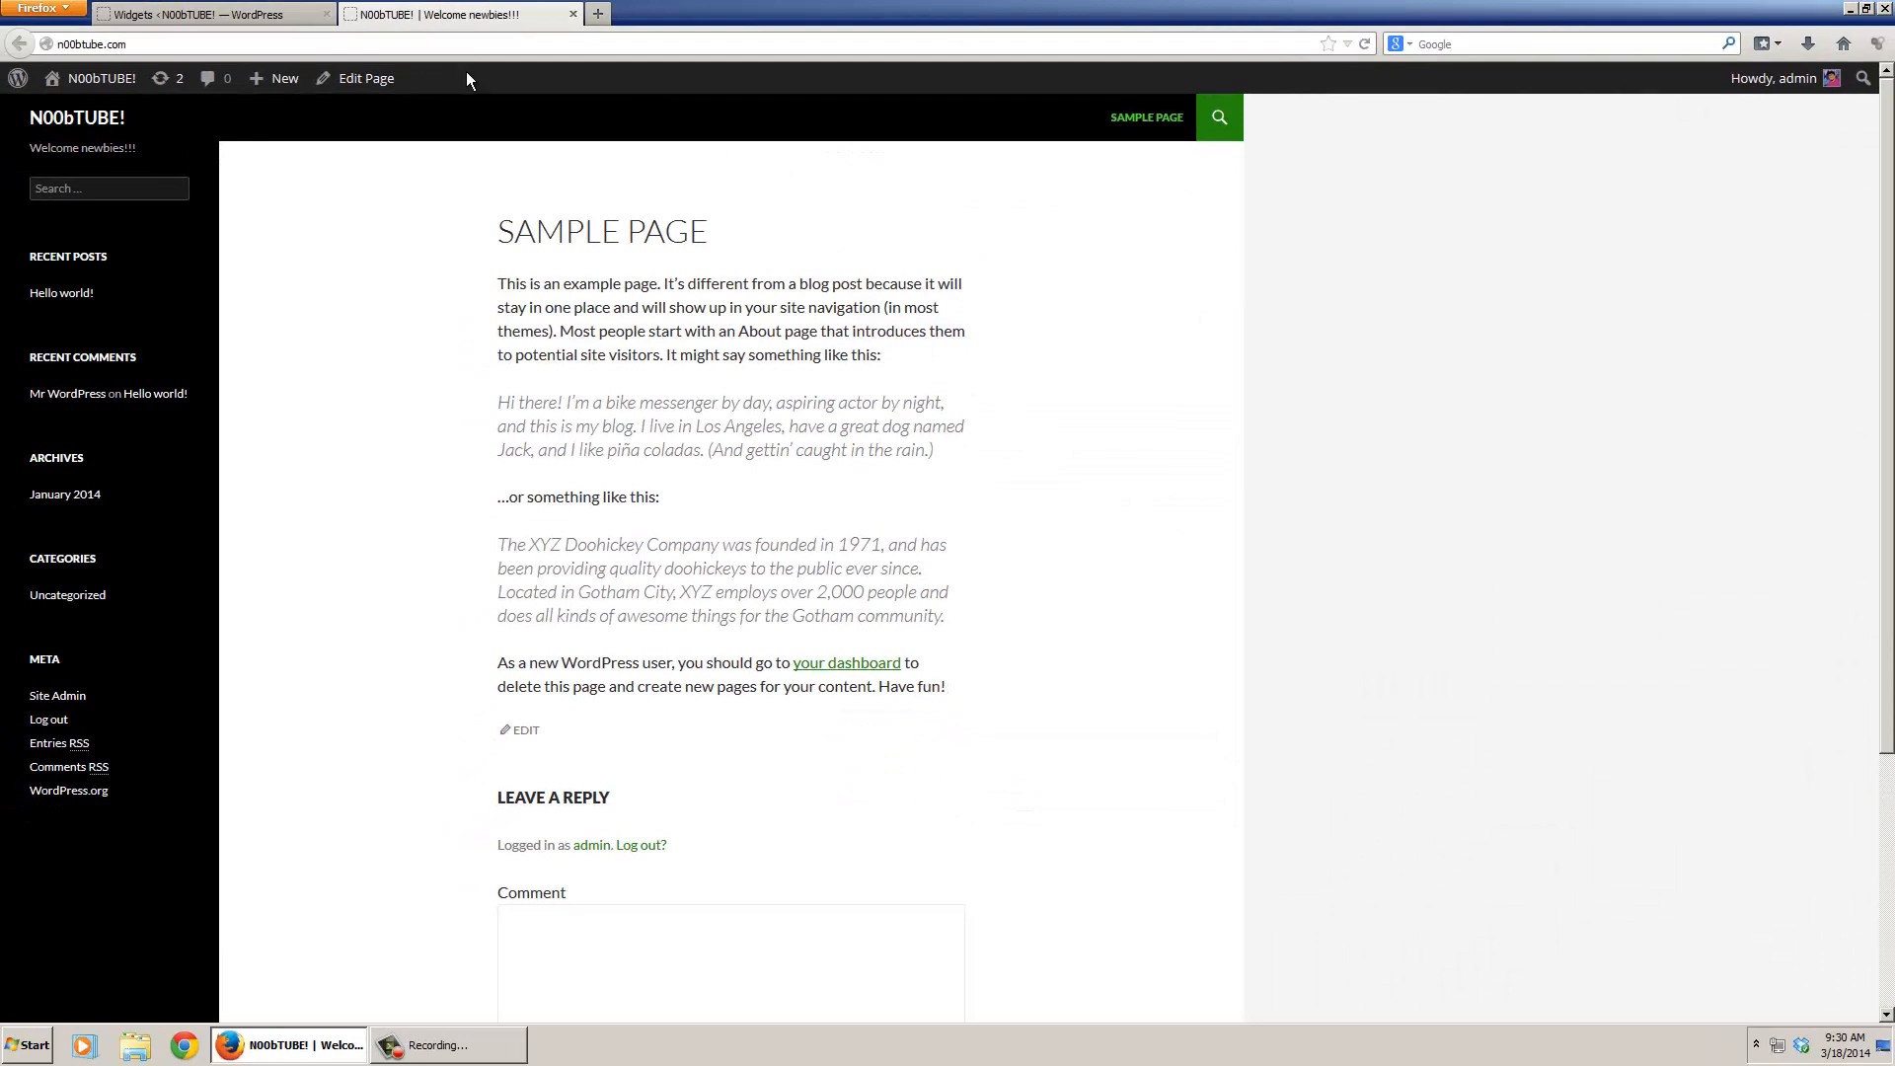
- Reload the live site under the SunRain theme and open its Sample Page to examine the layout and sidebar
left_click(1366, 43)
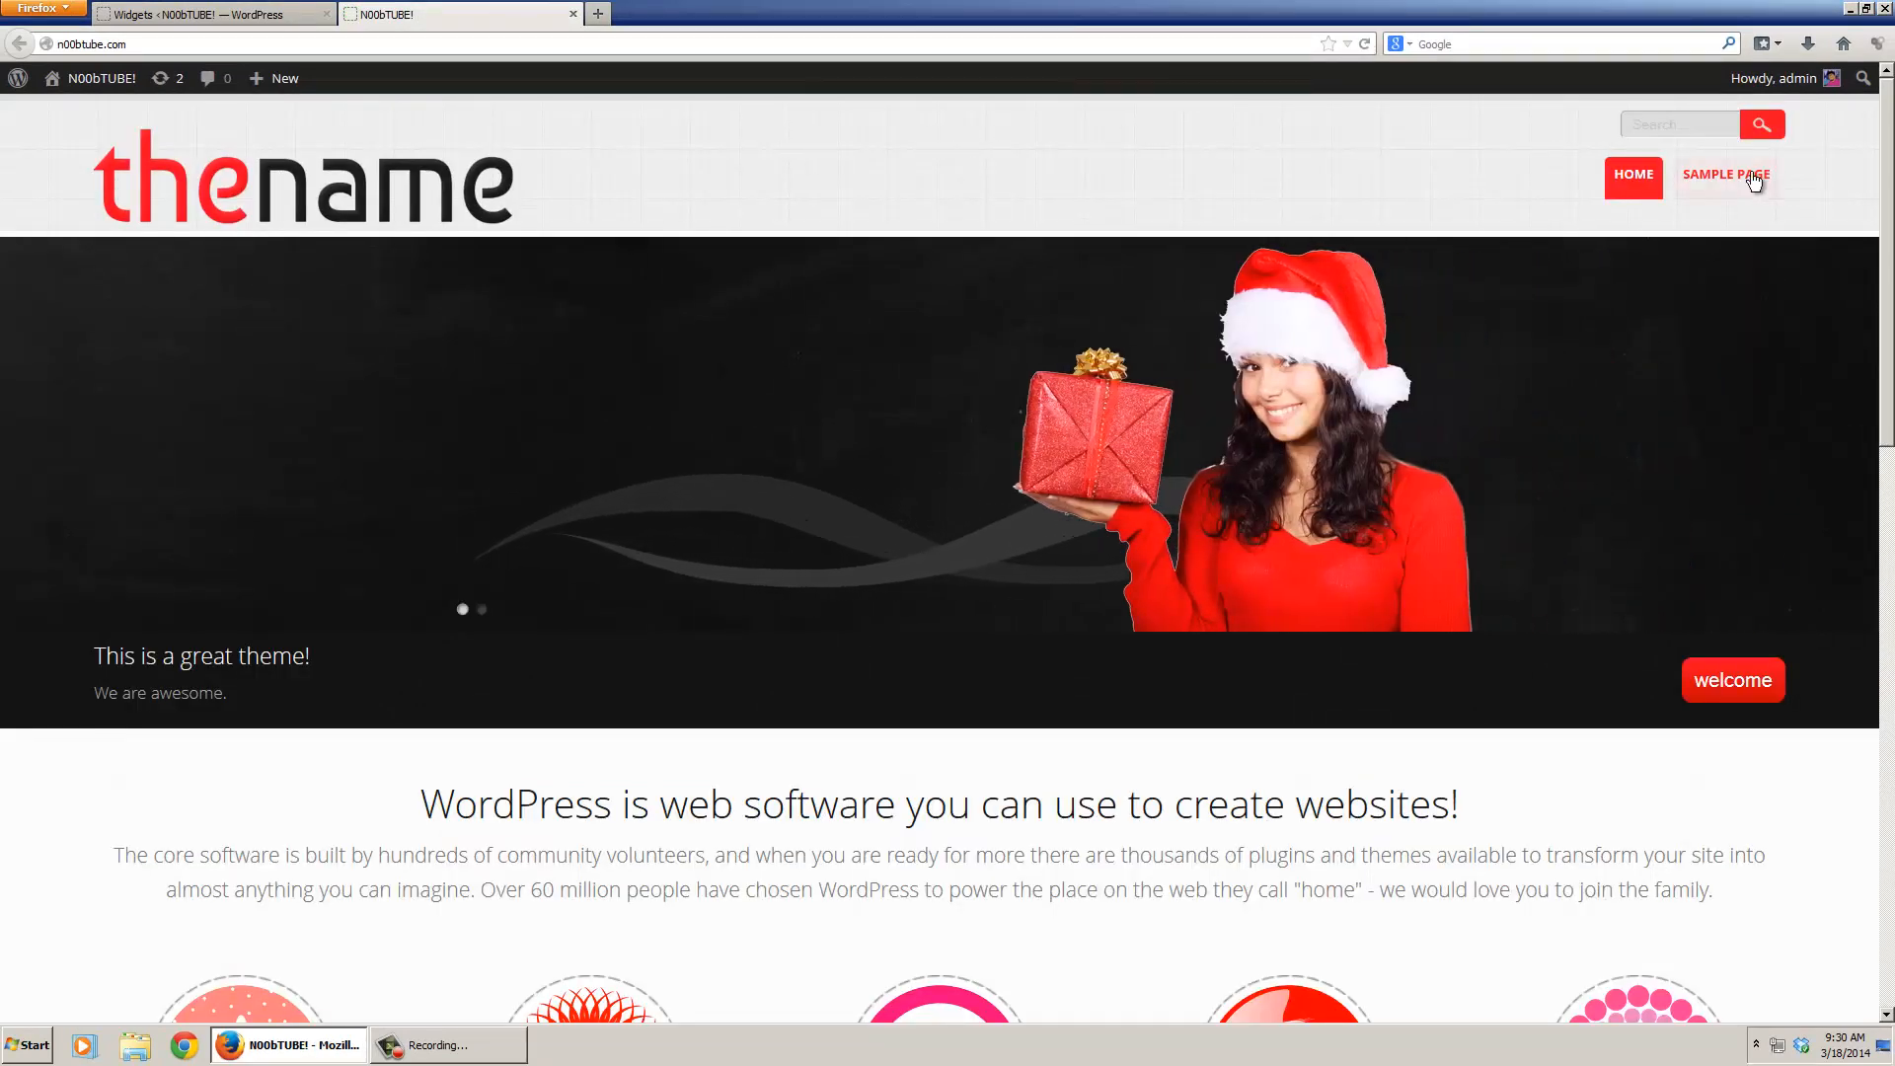
left_click(1753, 177)
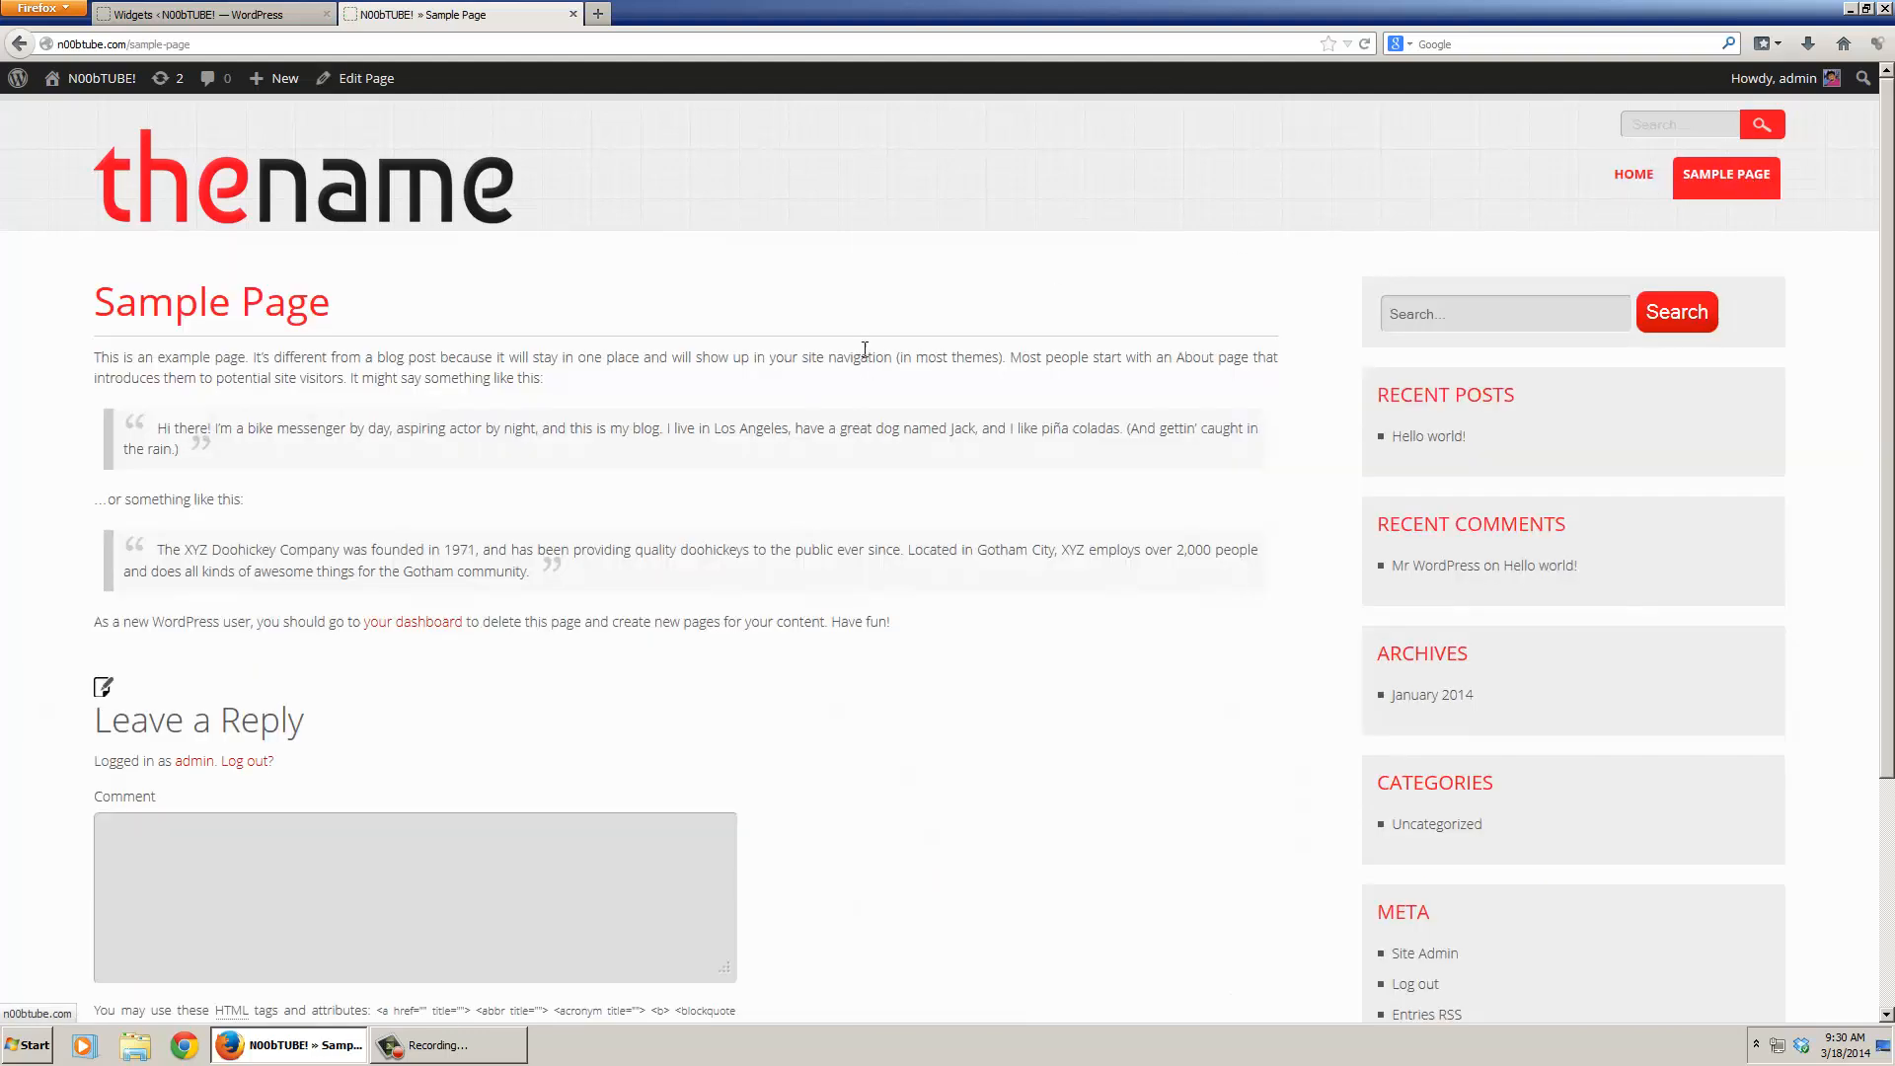
scroll(924, 375, "down", 3)
scroll(919, 367, "up", 3)
- Compare the Primary Sidebar's widget list with the sidebar on the live Sample Page
left_click(326, 12)
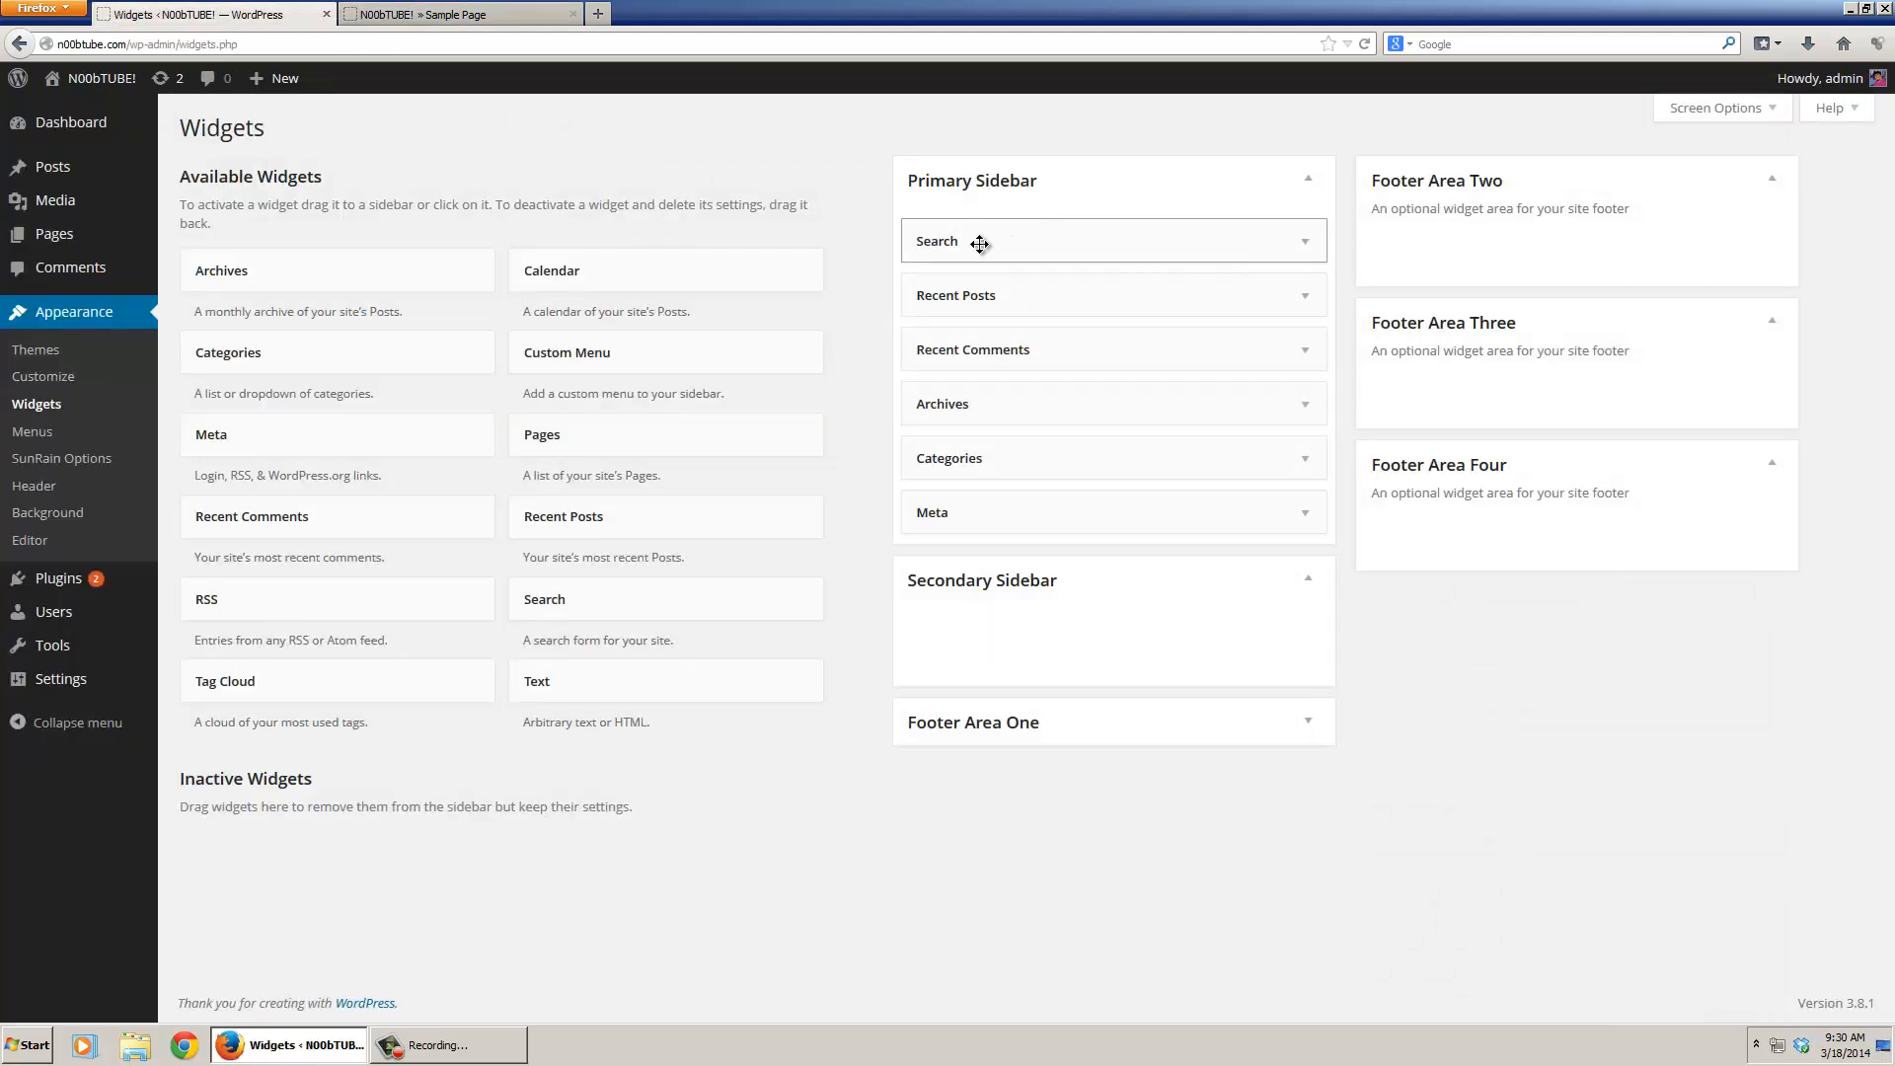
left_click(530, 30)
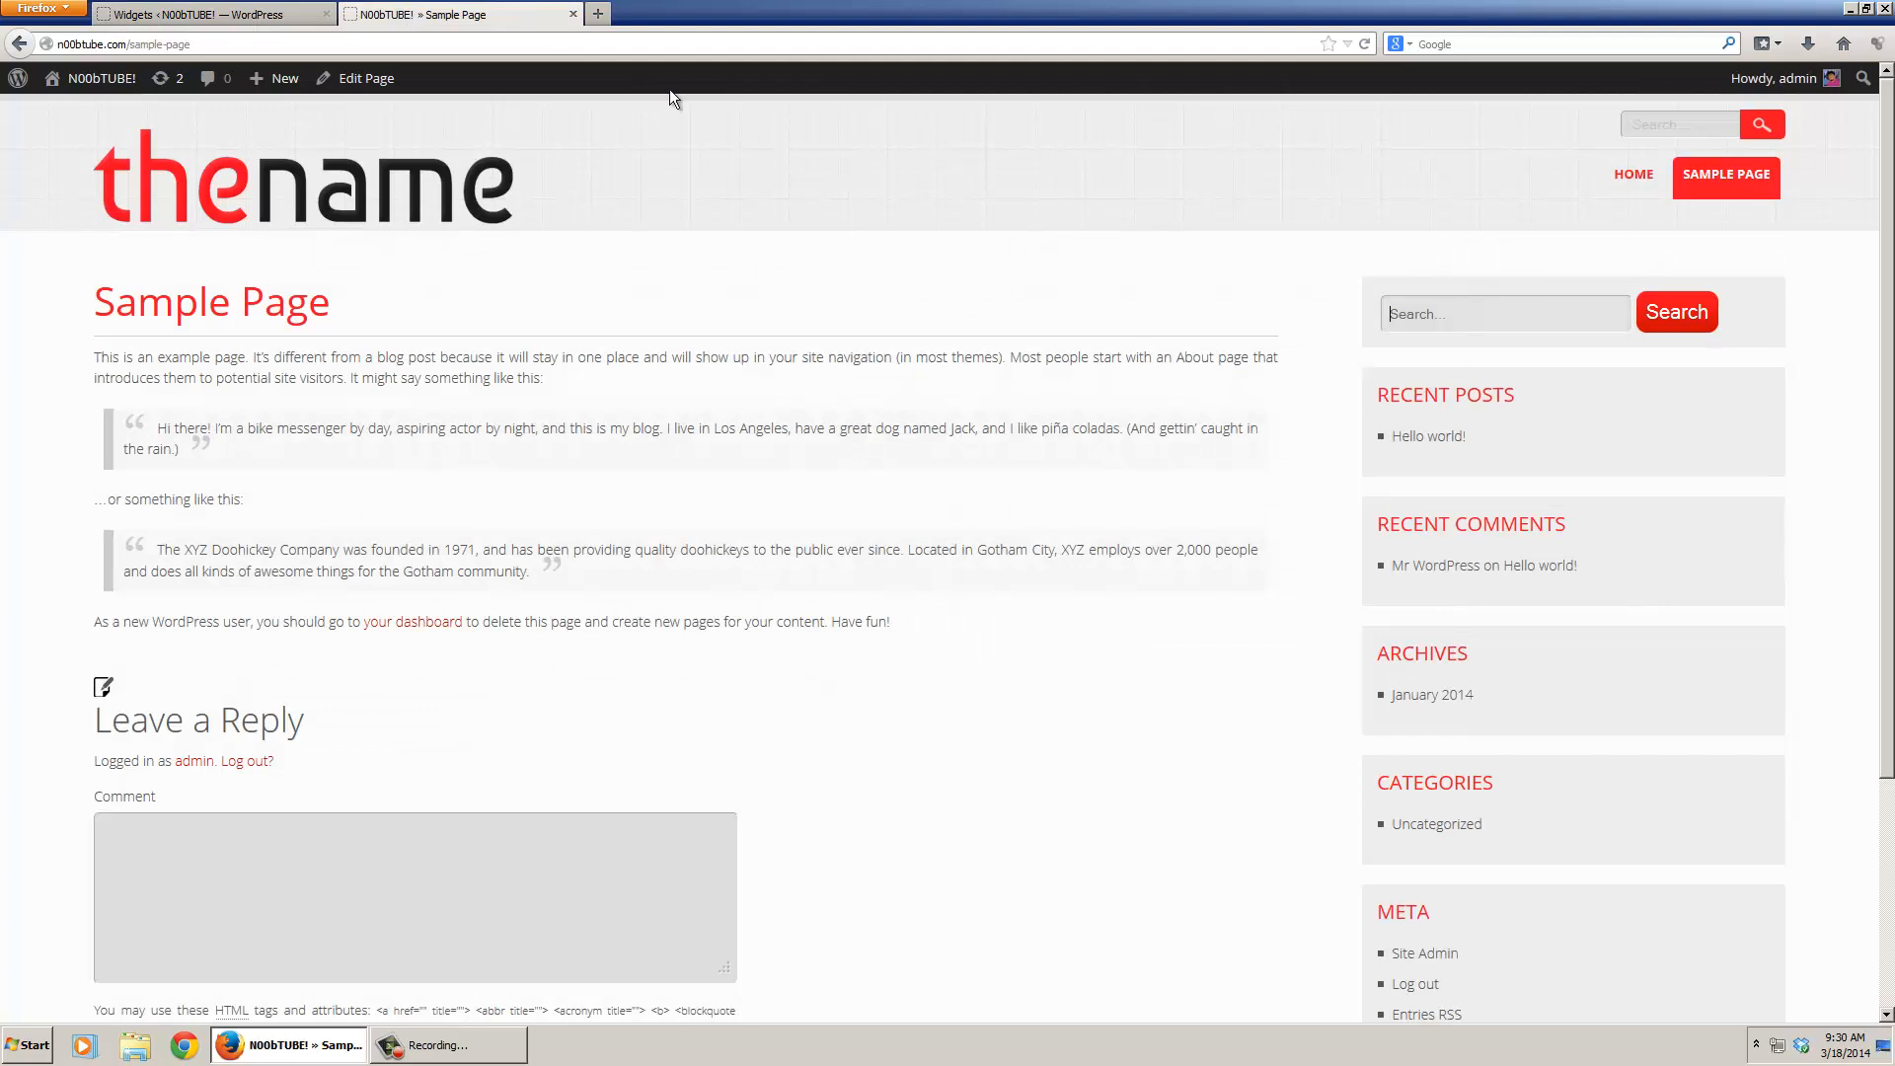
left_click(285, 18)
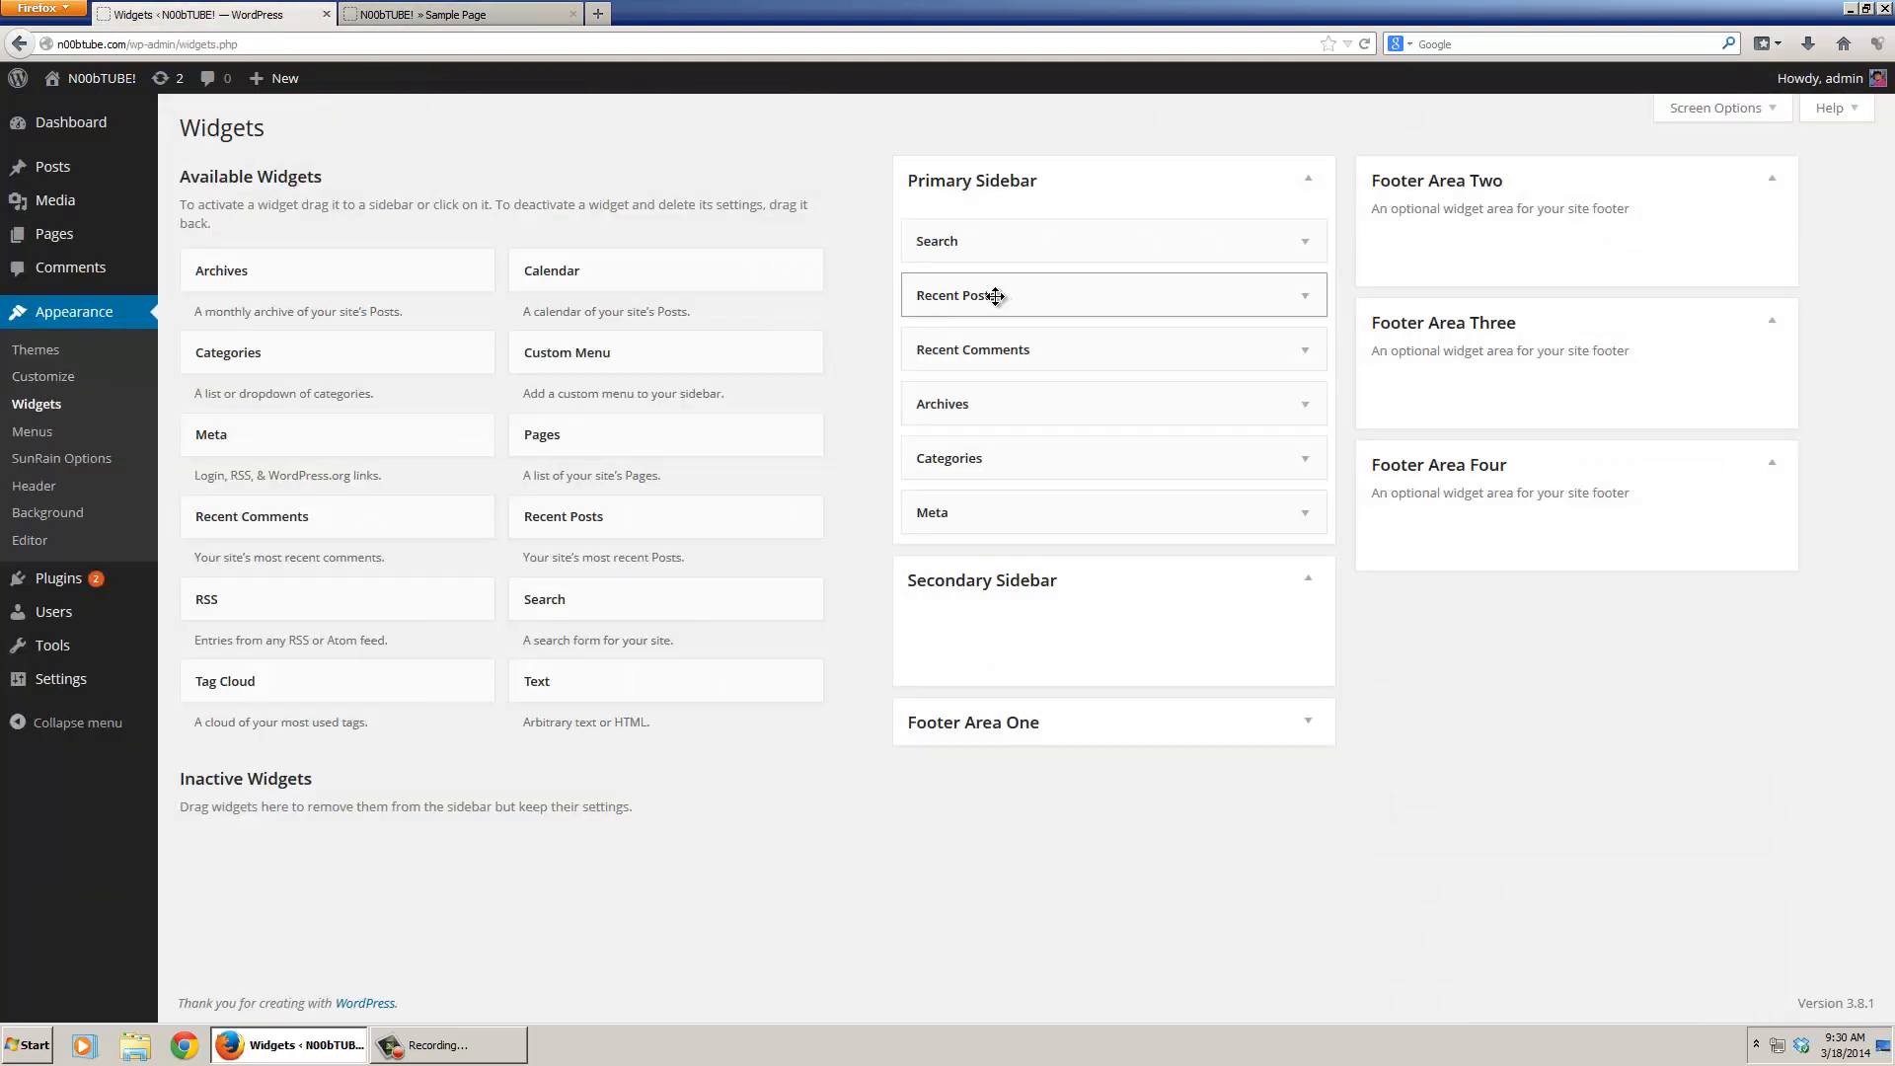
left_click(547, 15)
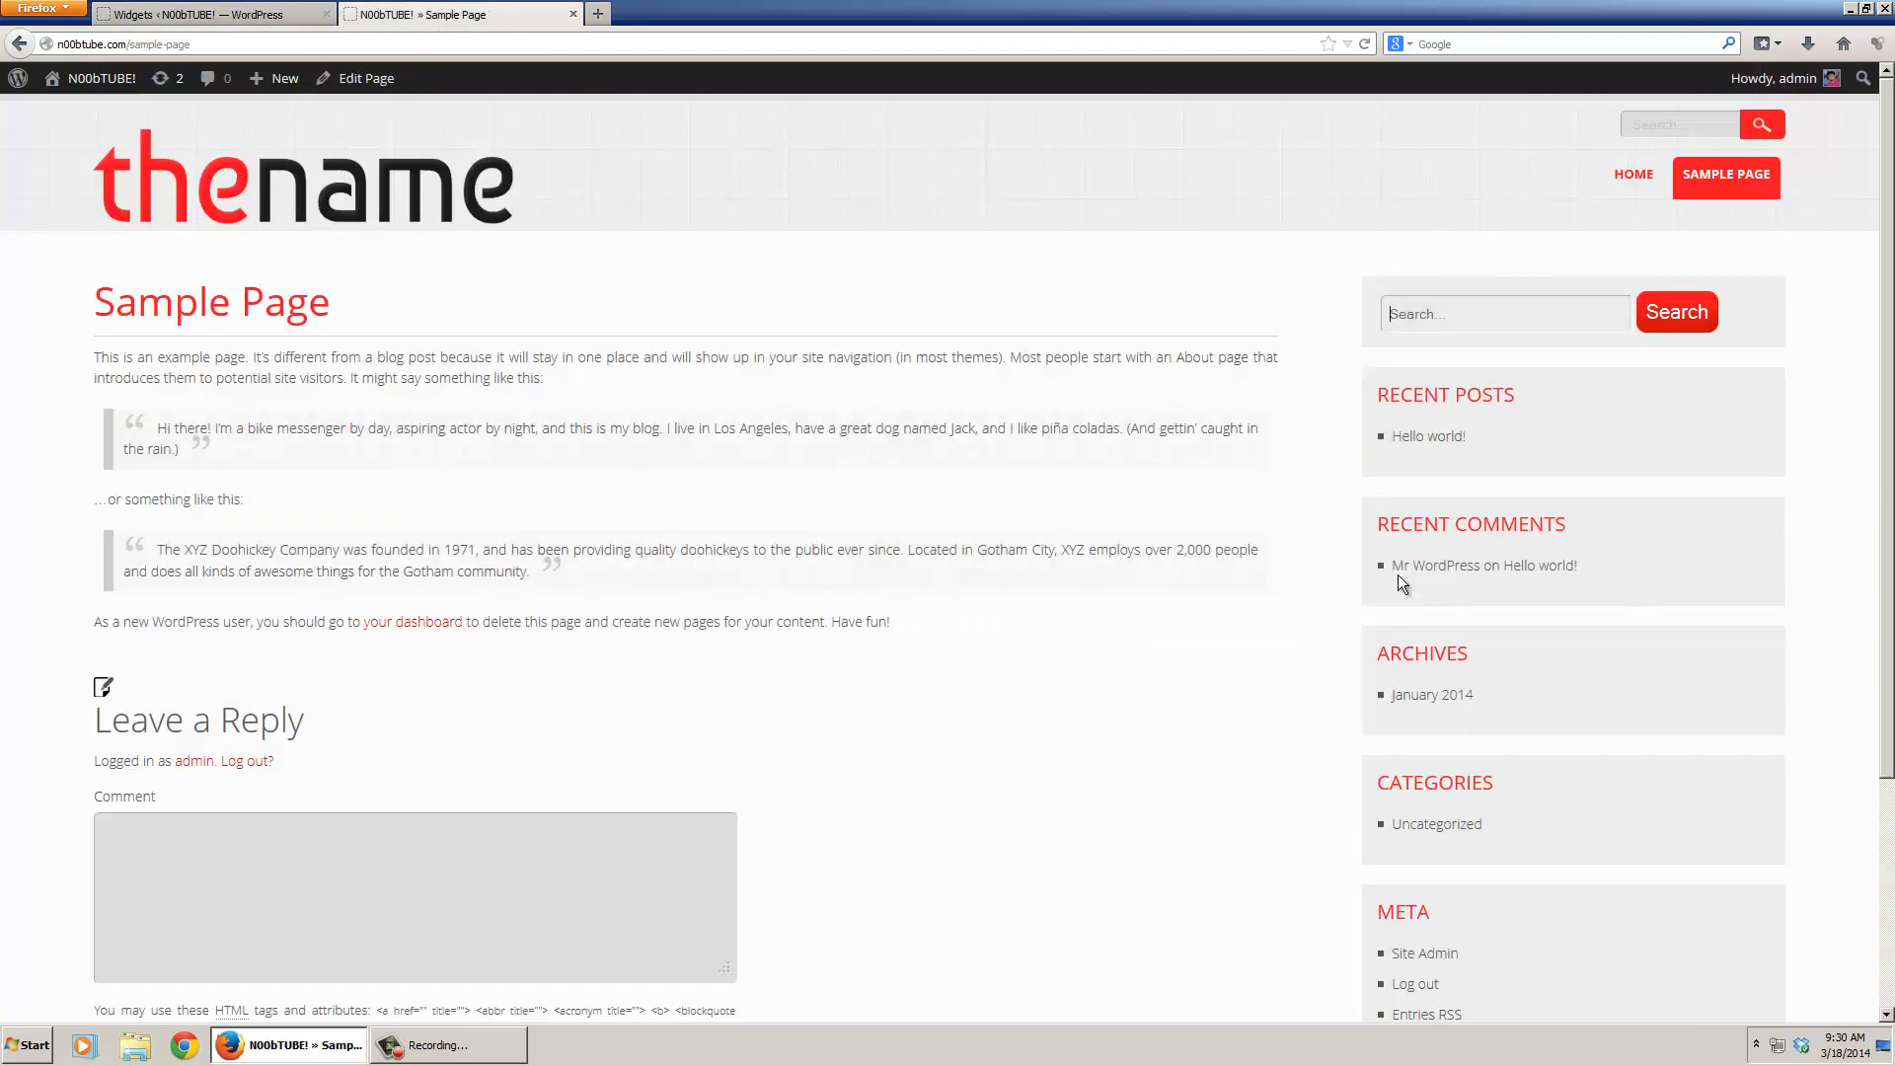
left_click(286, 15)
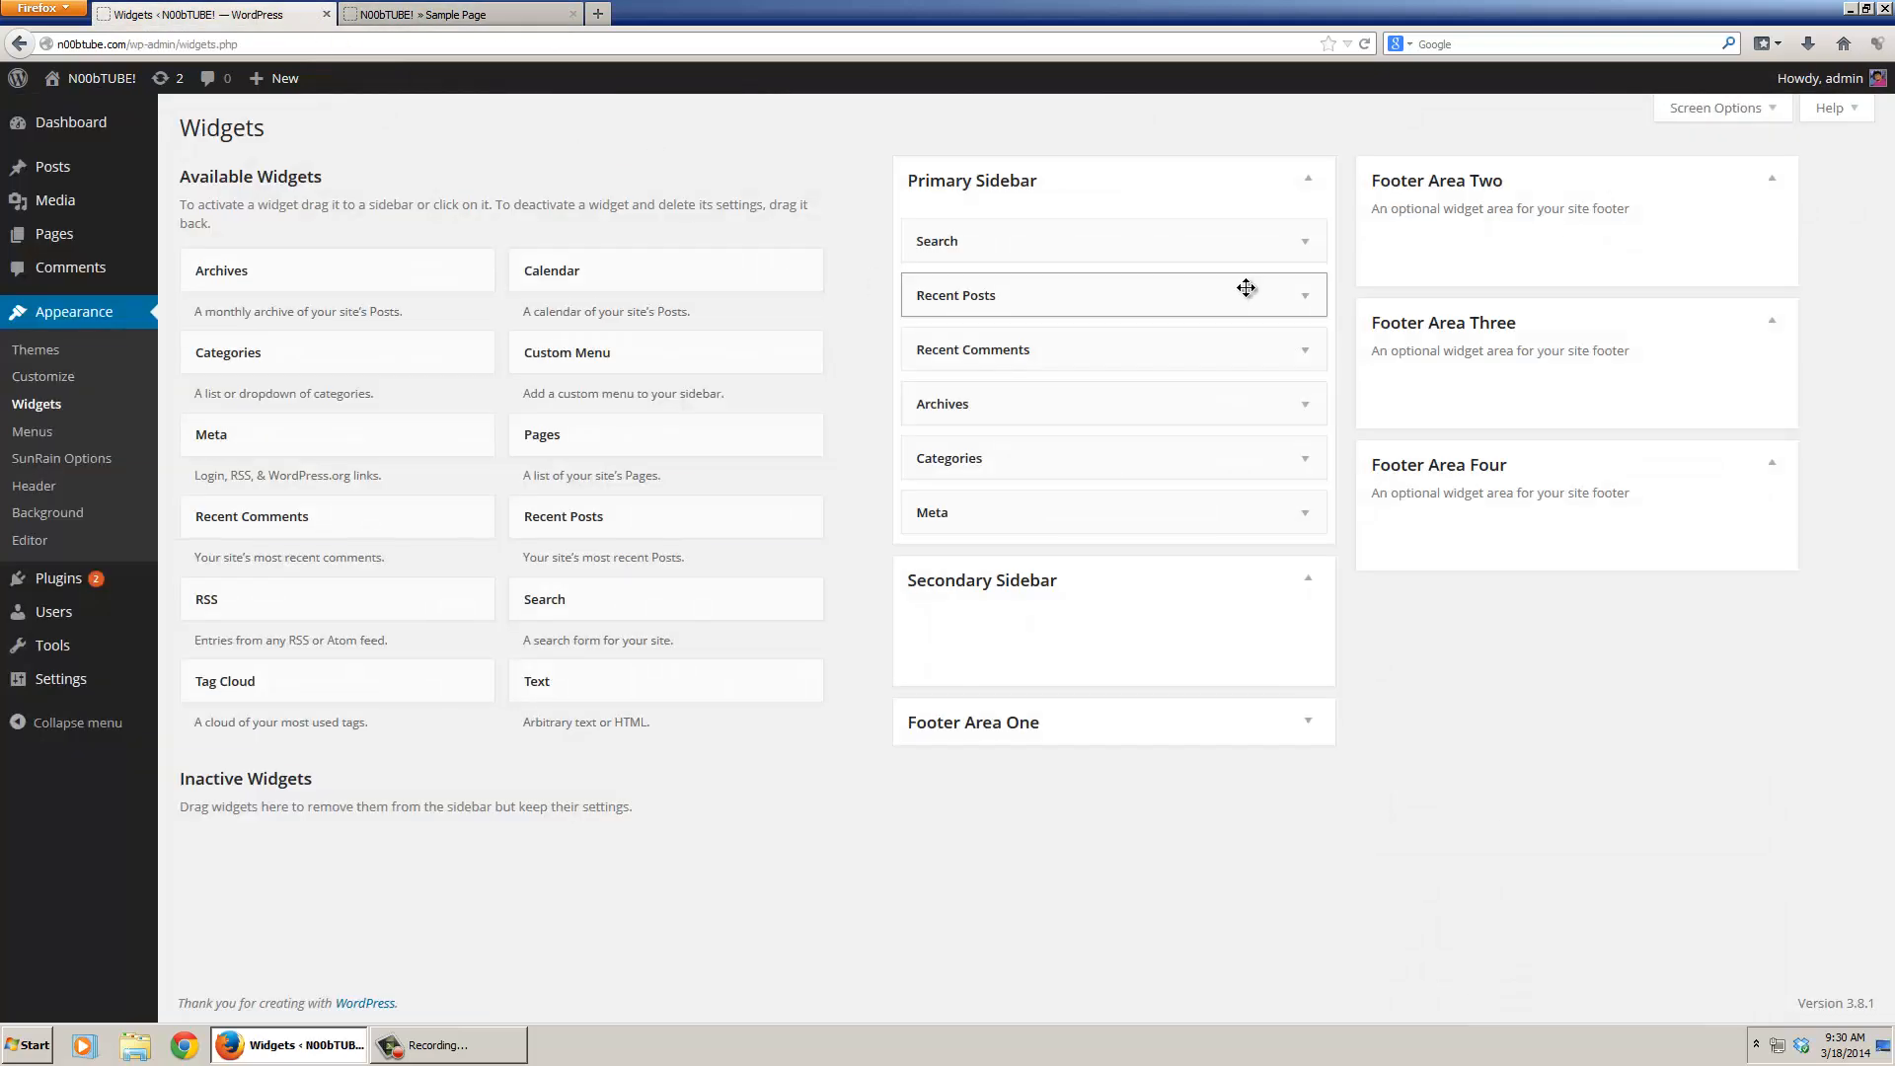
- Move the Recent Posts, Recent Comments, Meta, Archives and Categories widgets from the Primary Sidebar to Inactive Widgets
left_click_drag(1191, 294, 802, 855)
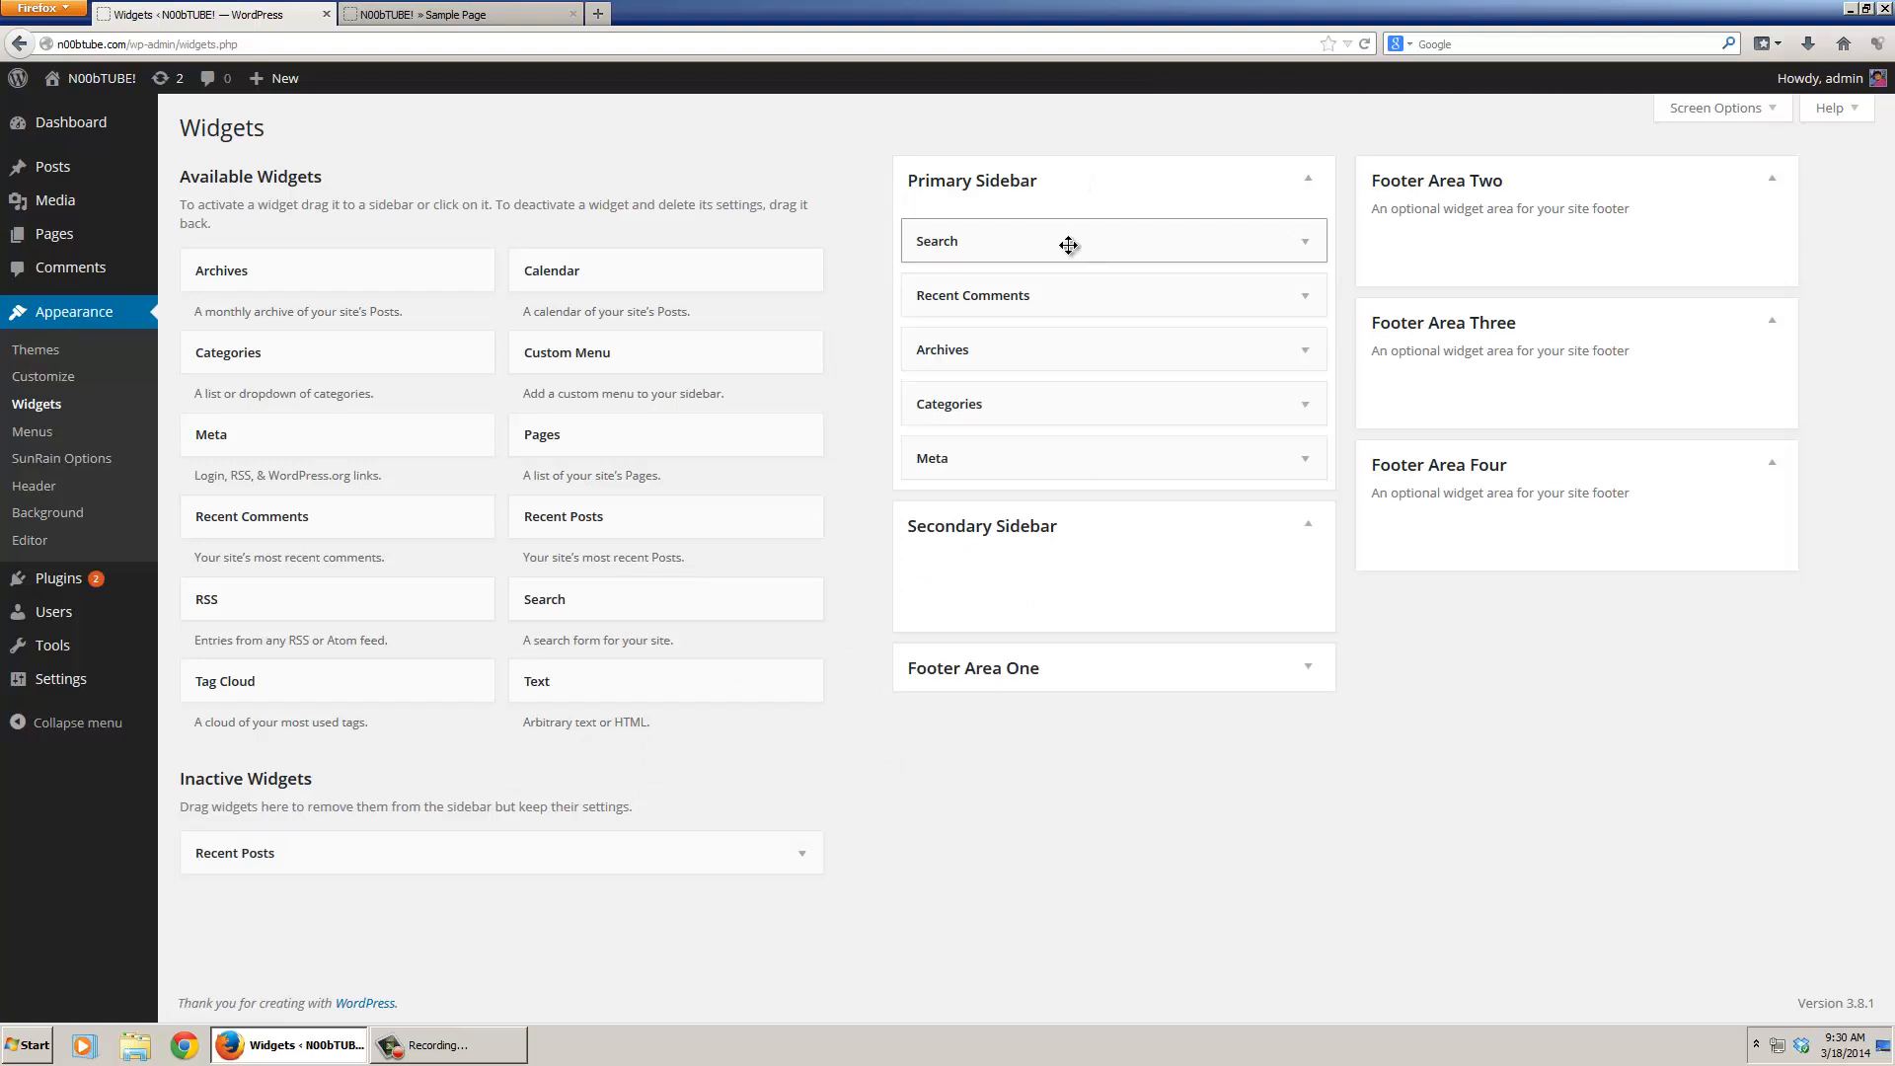
left_click_drag(1021, 293, 465, 884)
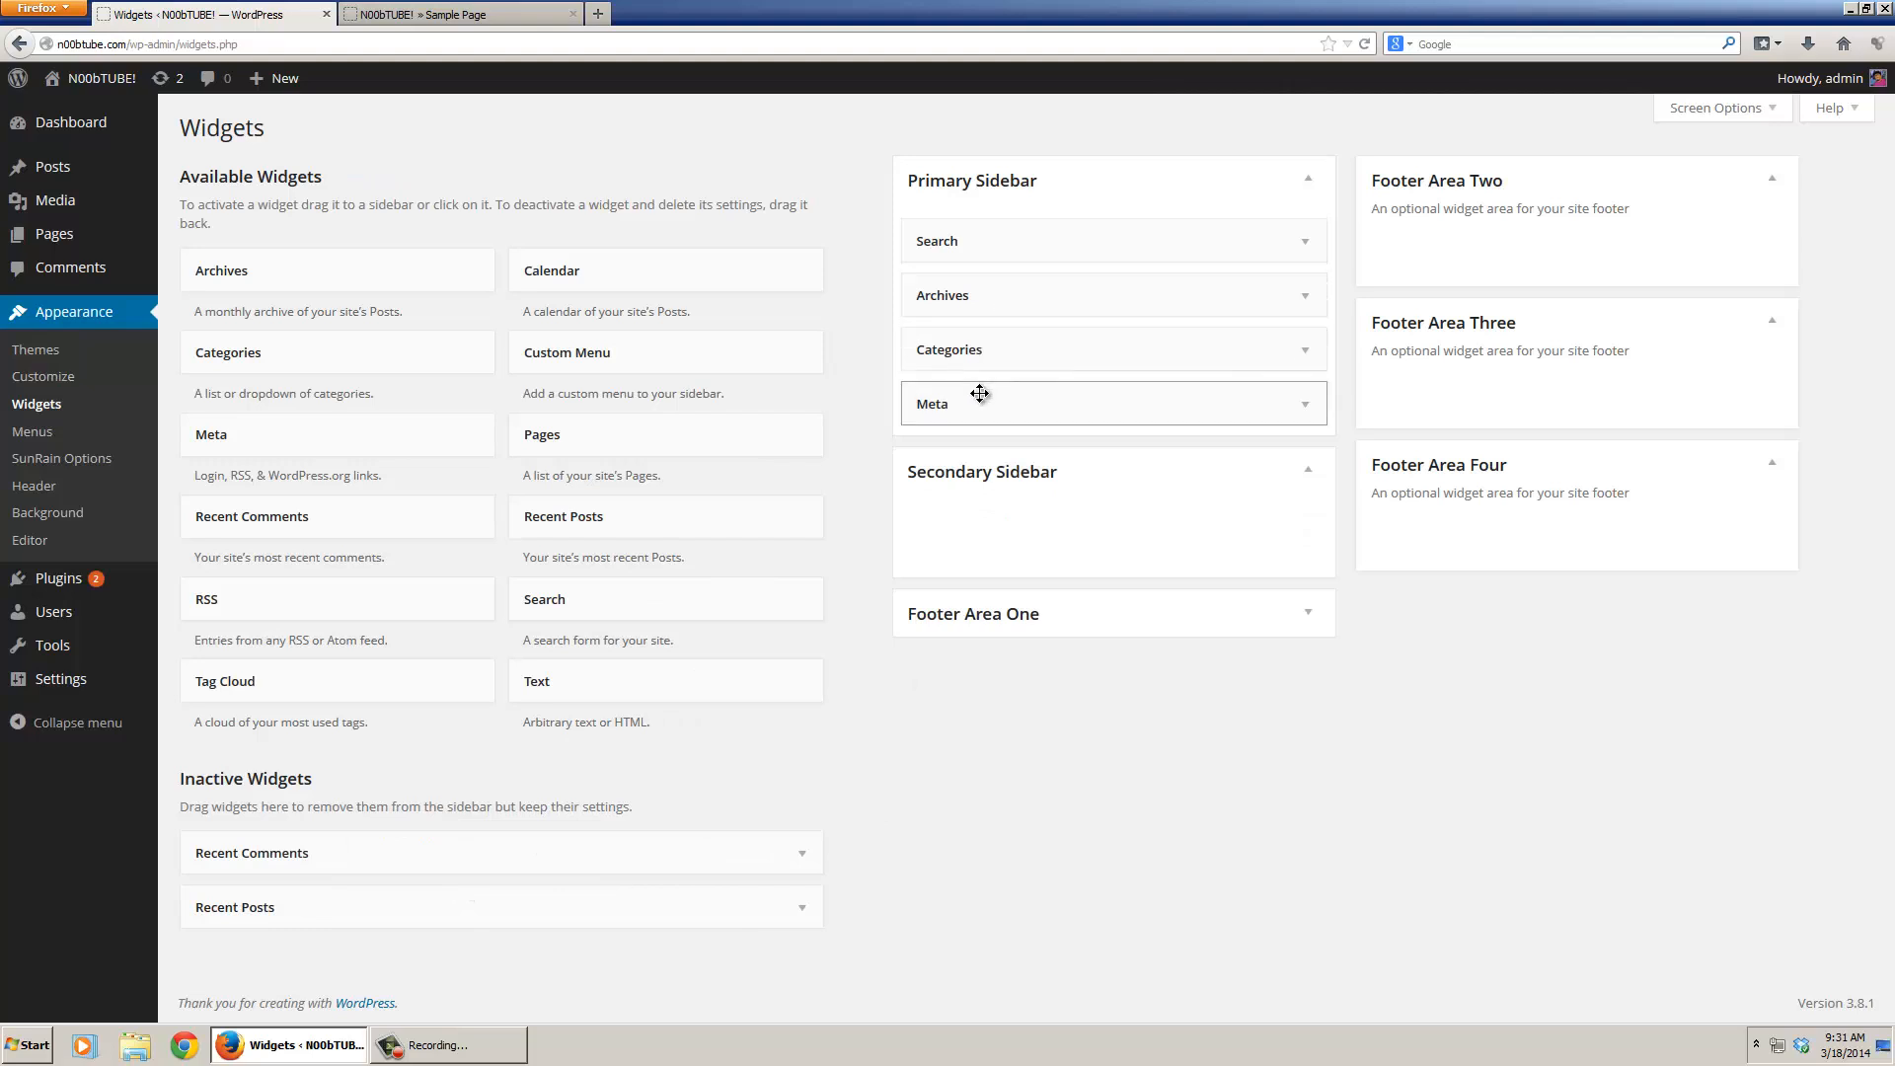
left_click_drag(977, 400, 353, 929)
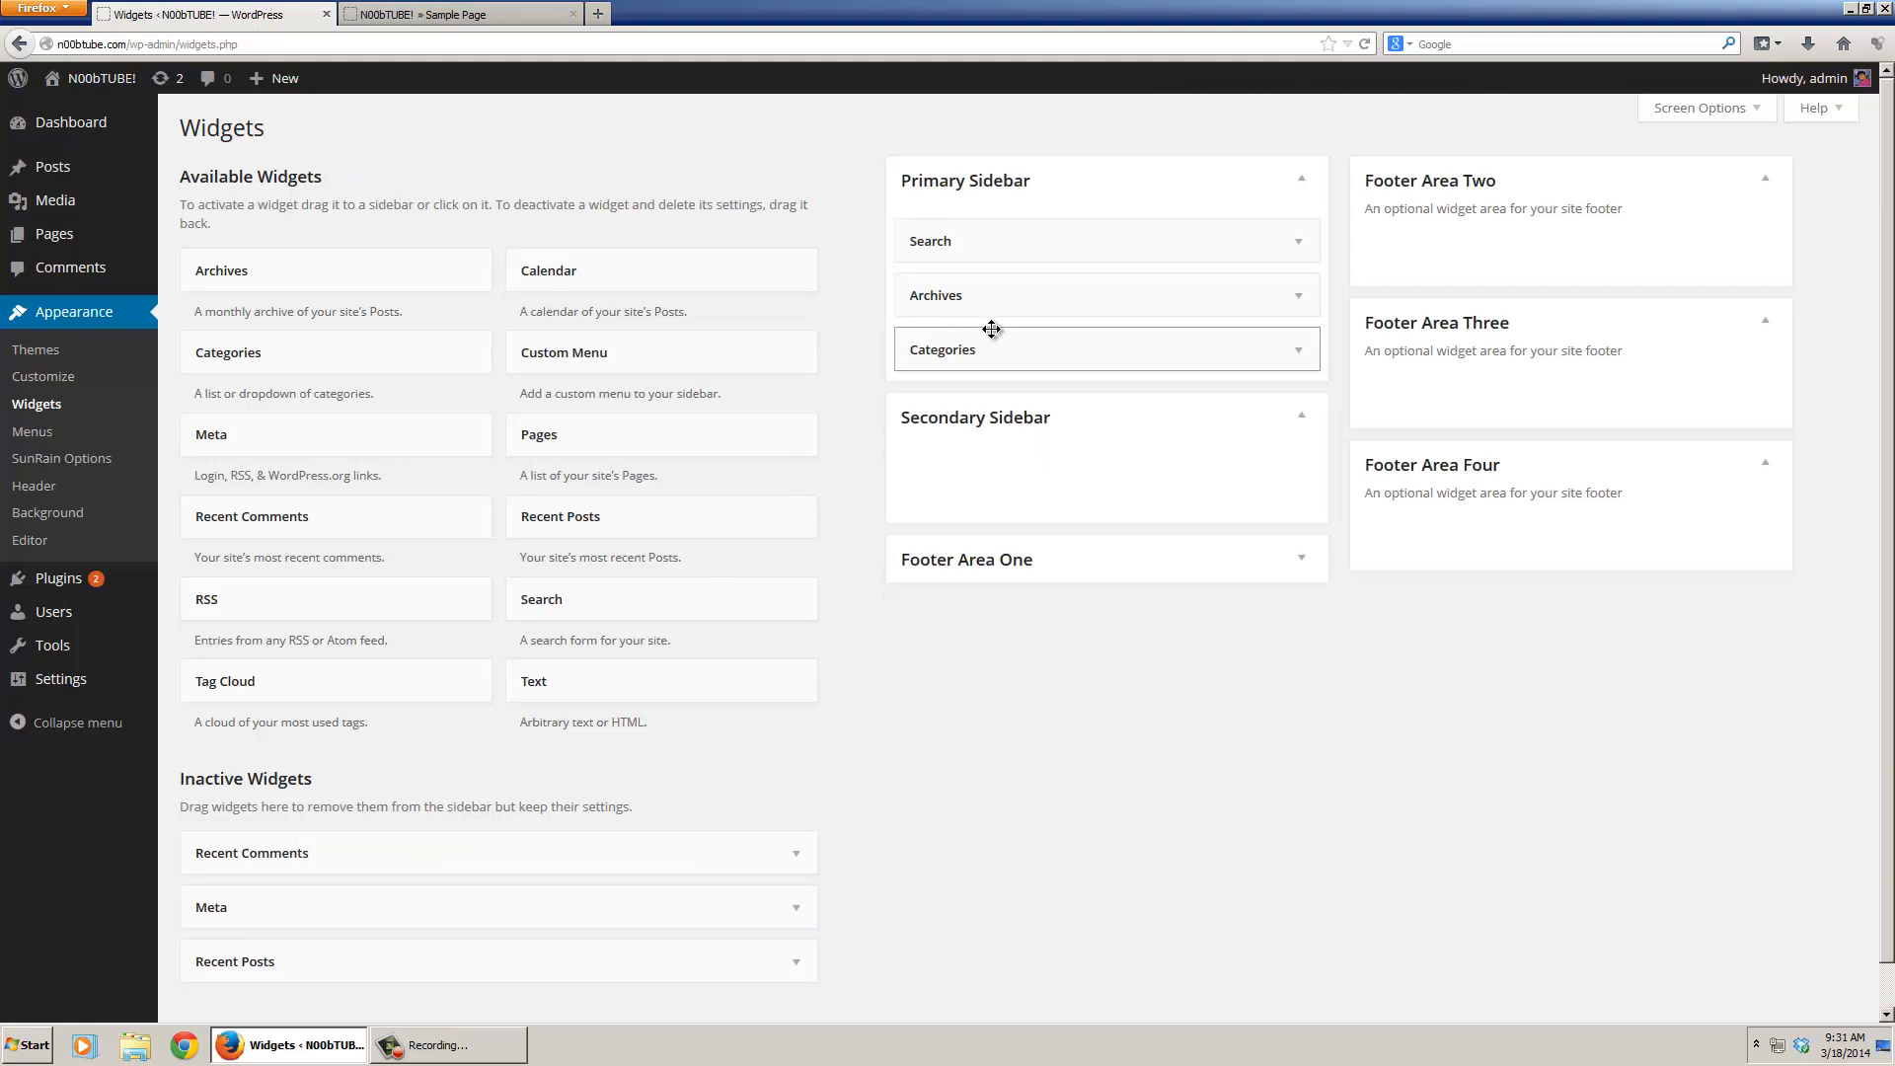
left_click_drag(984, 287, 402, 909)
left_click_drag(1019, 300, 396, 943)
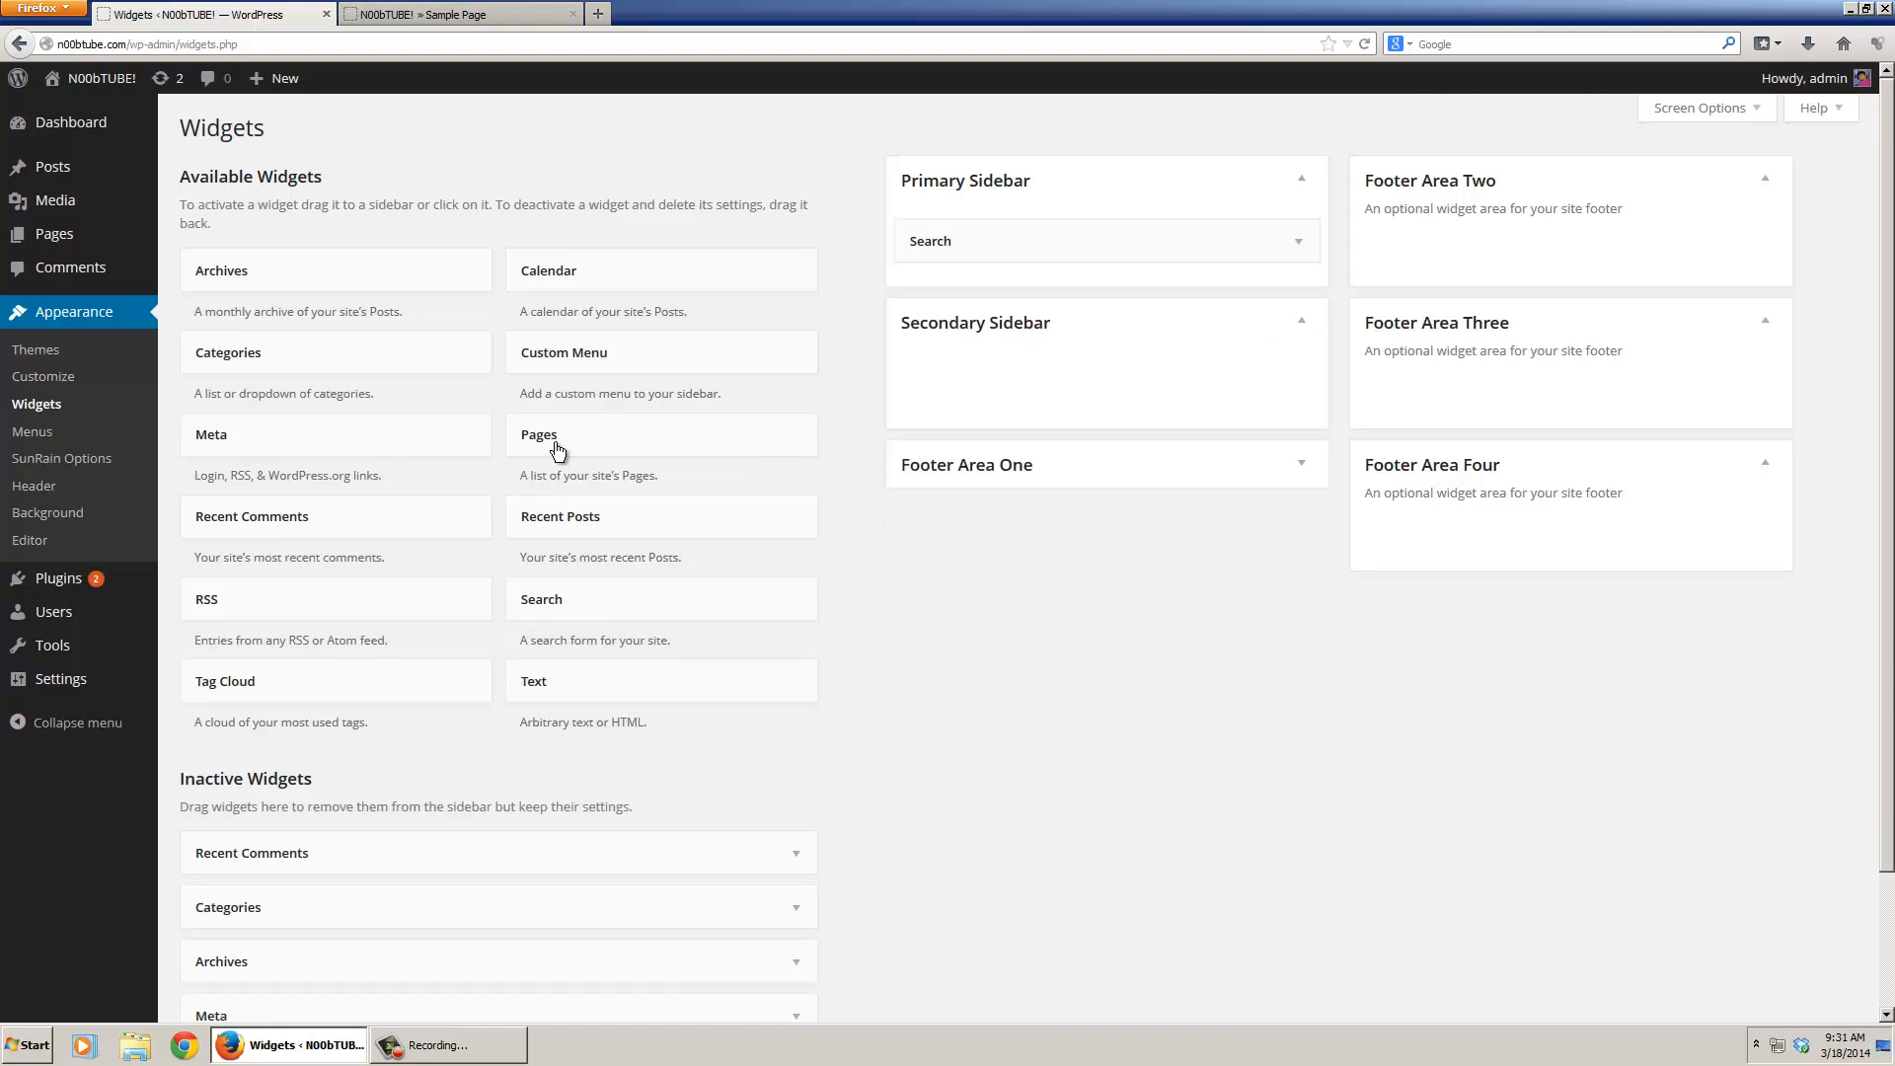
- Add Pages and Calendar widgets below Search in the Primary Sidebar, with the calendar titled "Latest Posts", and save both
left_click_drag(553, 444, 977, 283)
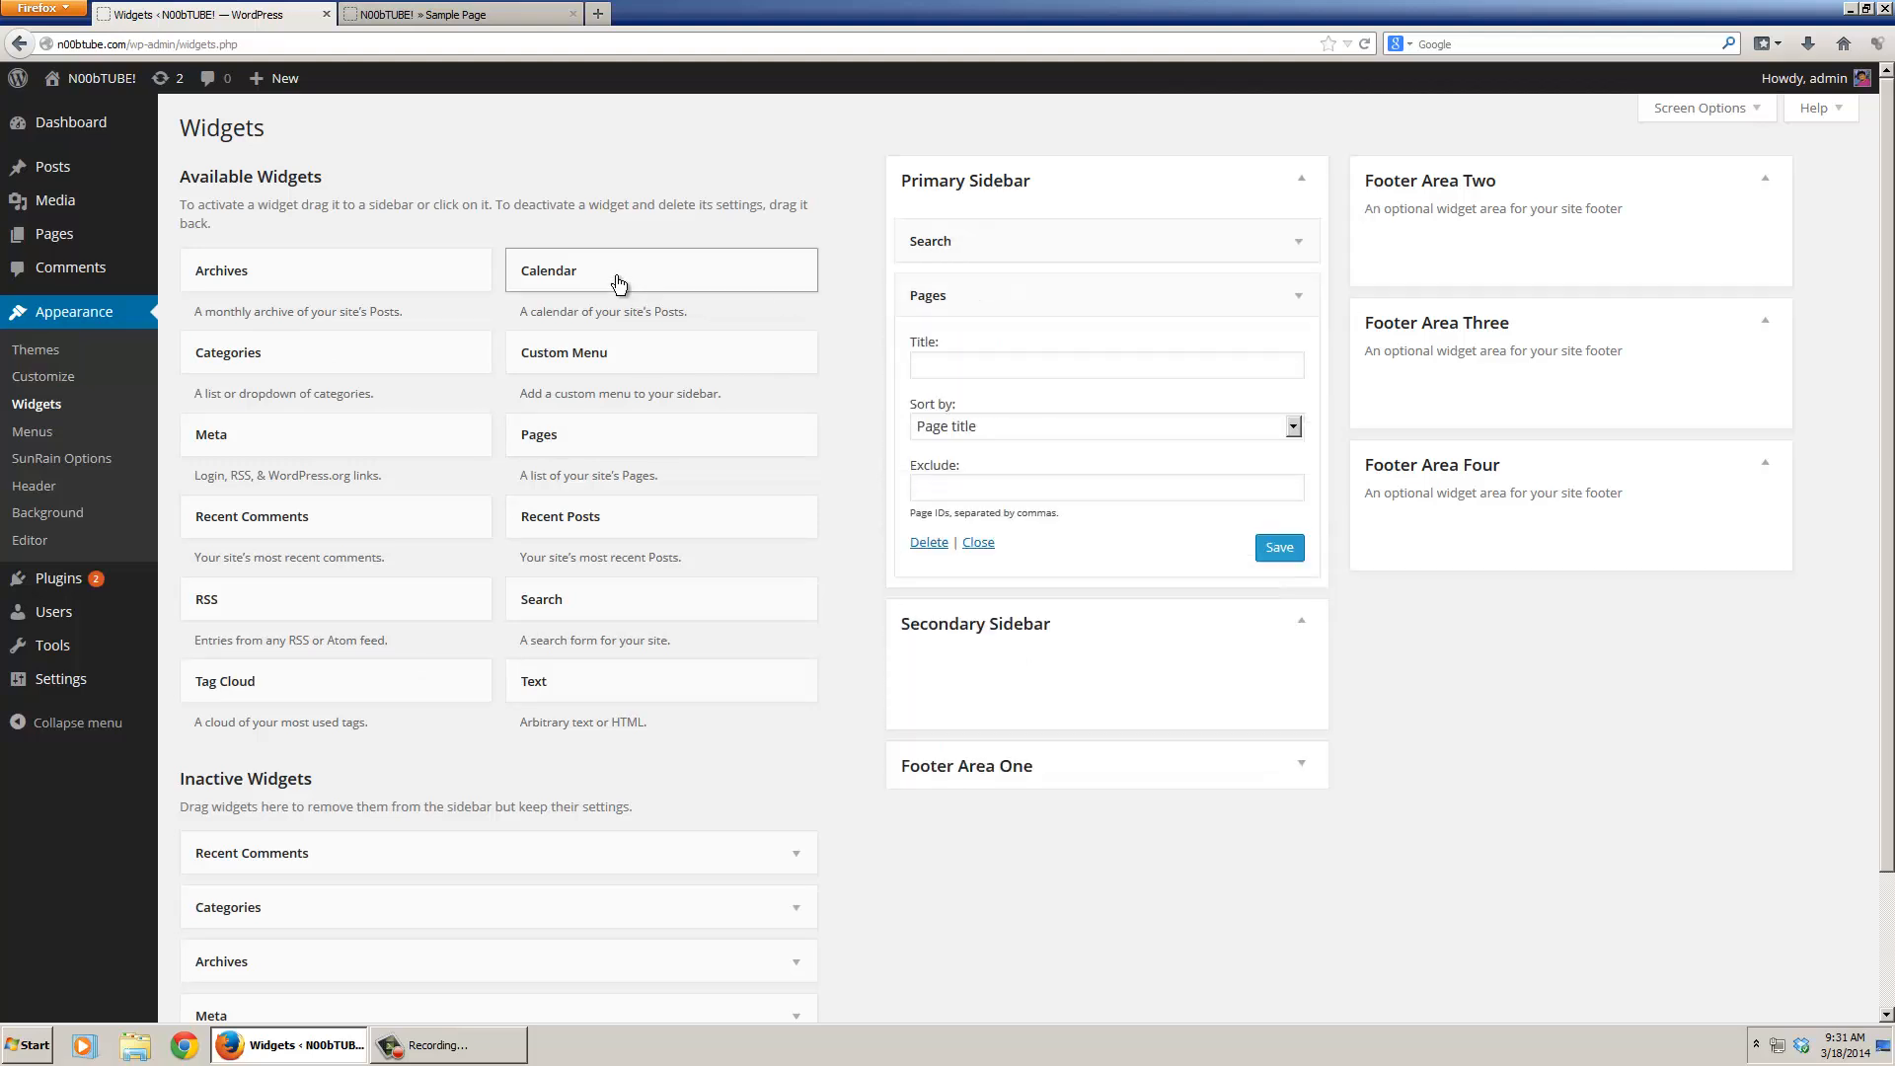
left_click_drag(619, 285, 1016, 589)
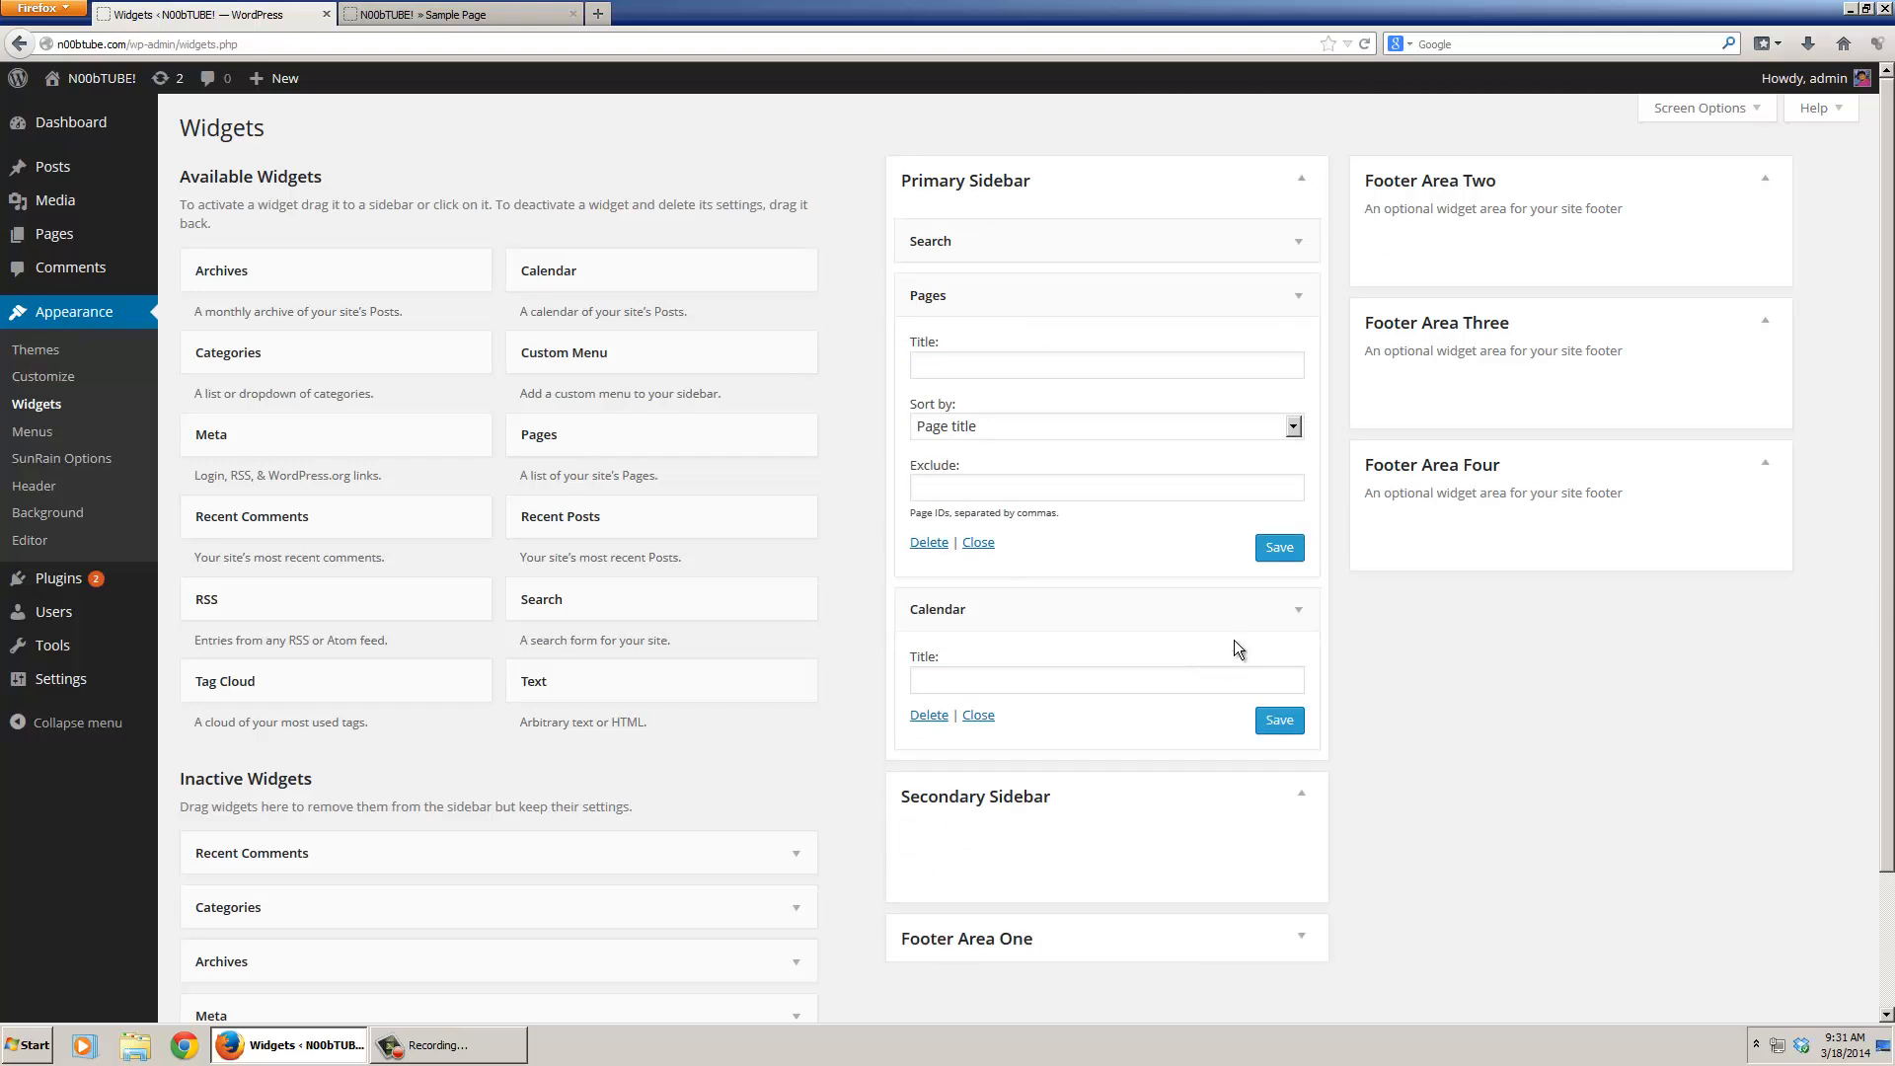
left_click(1123, 683)
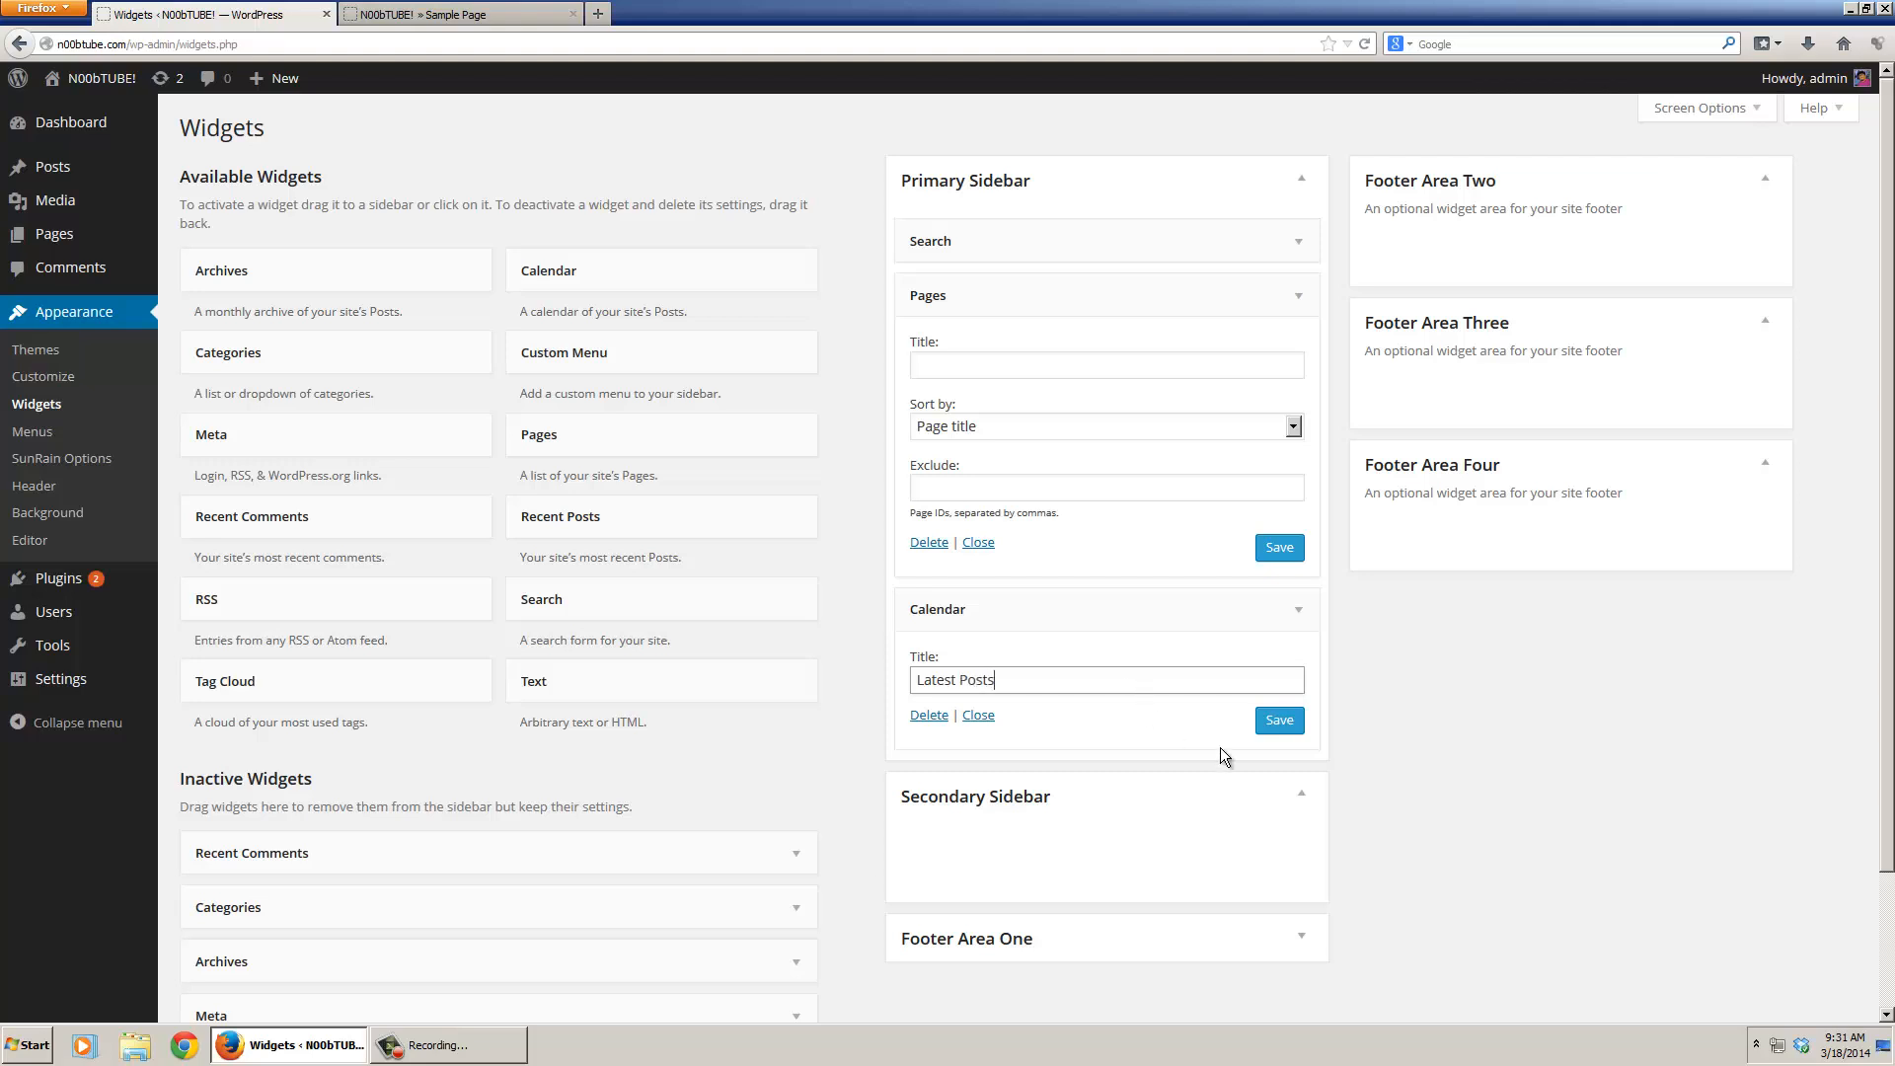
left_click(1276, 721)
left_click(1275, 721)
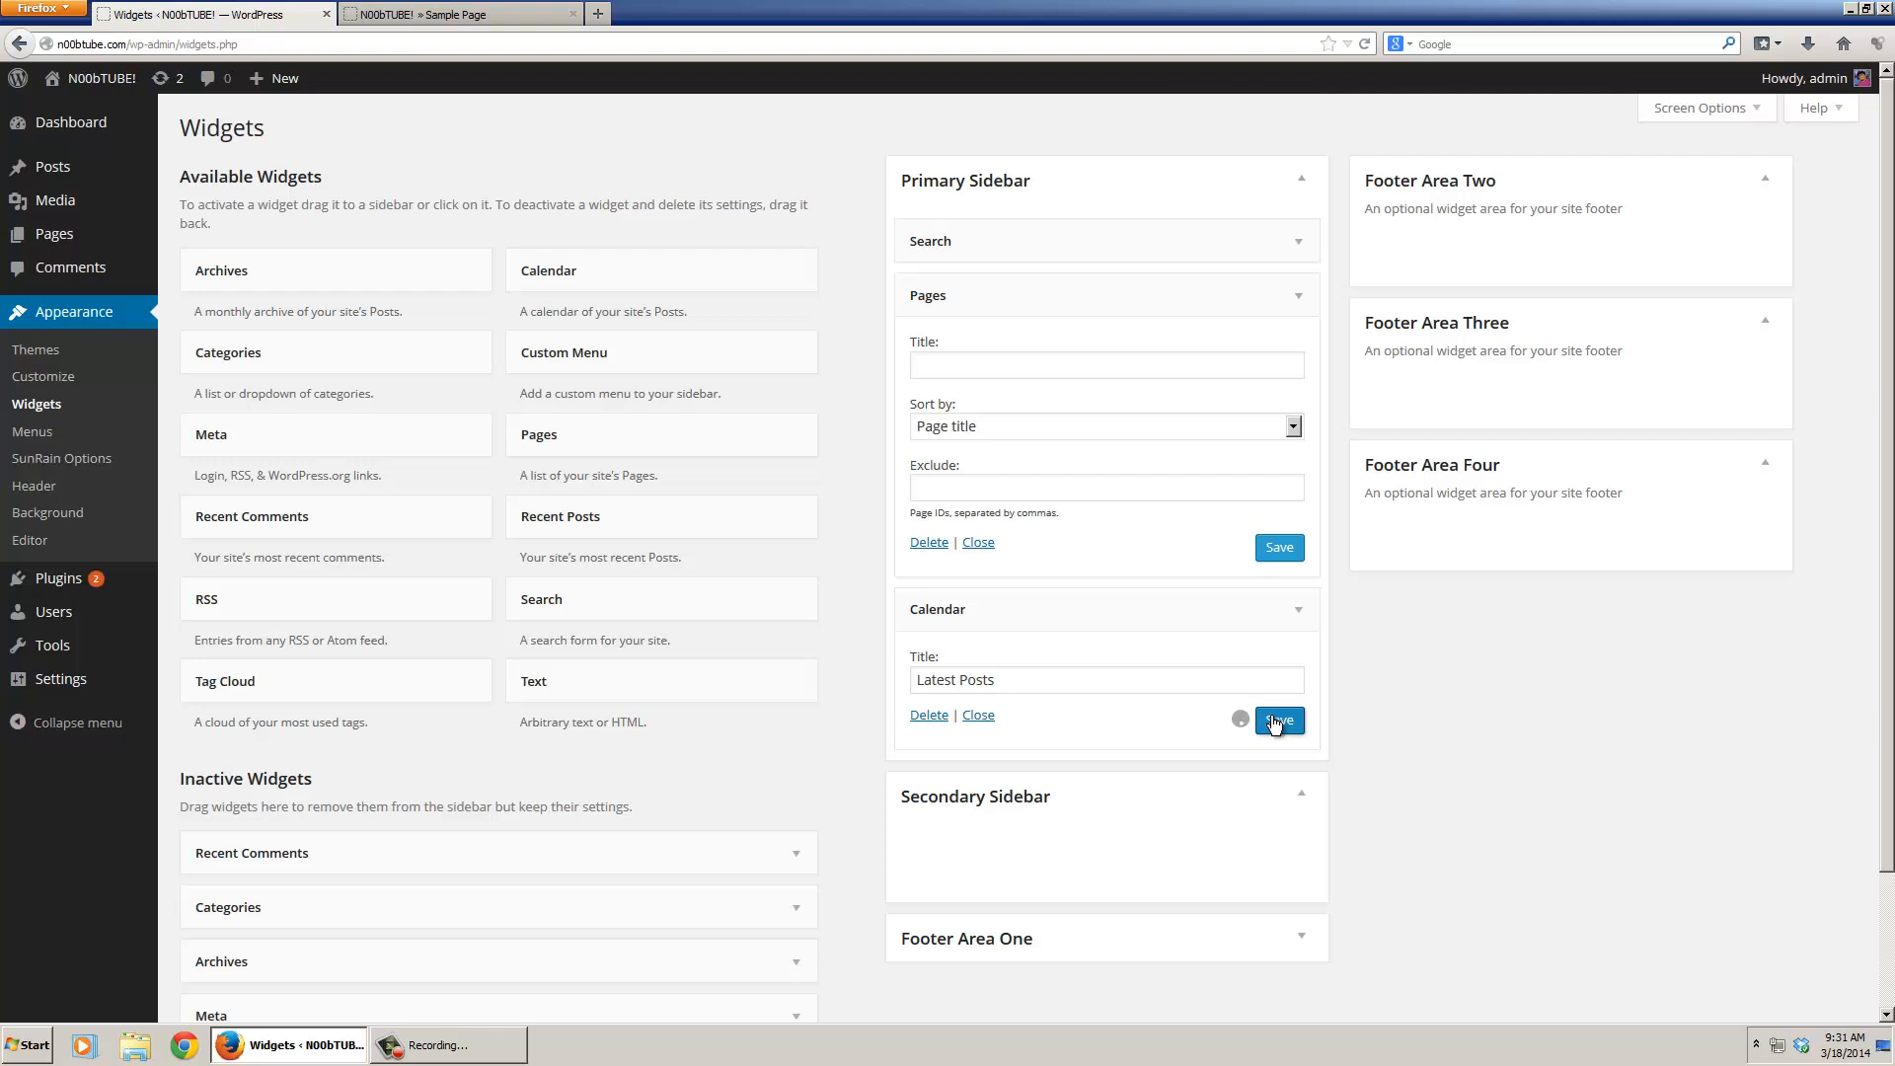
left_click(1279, 547)
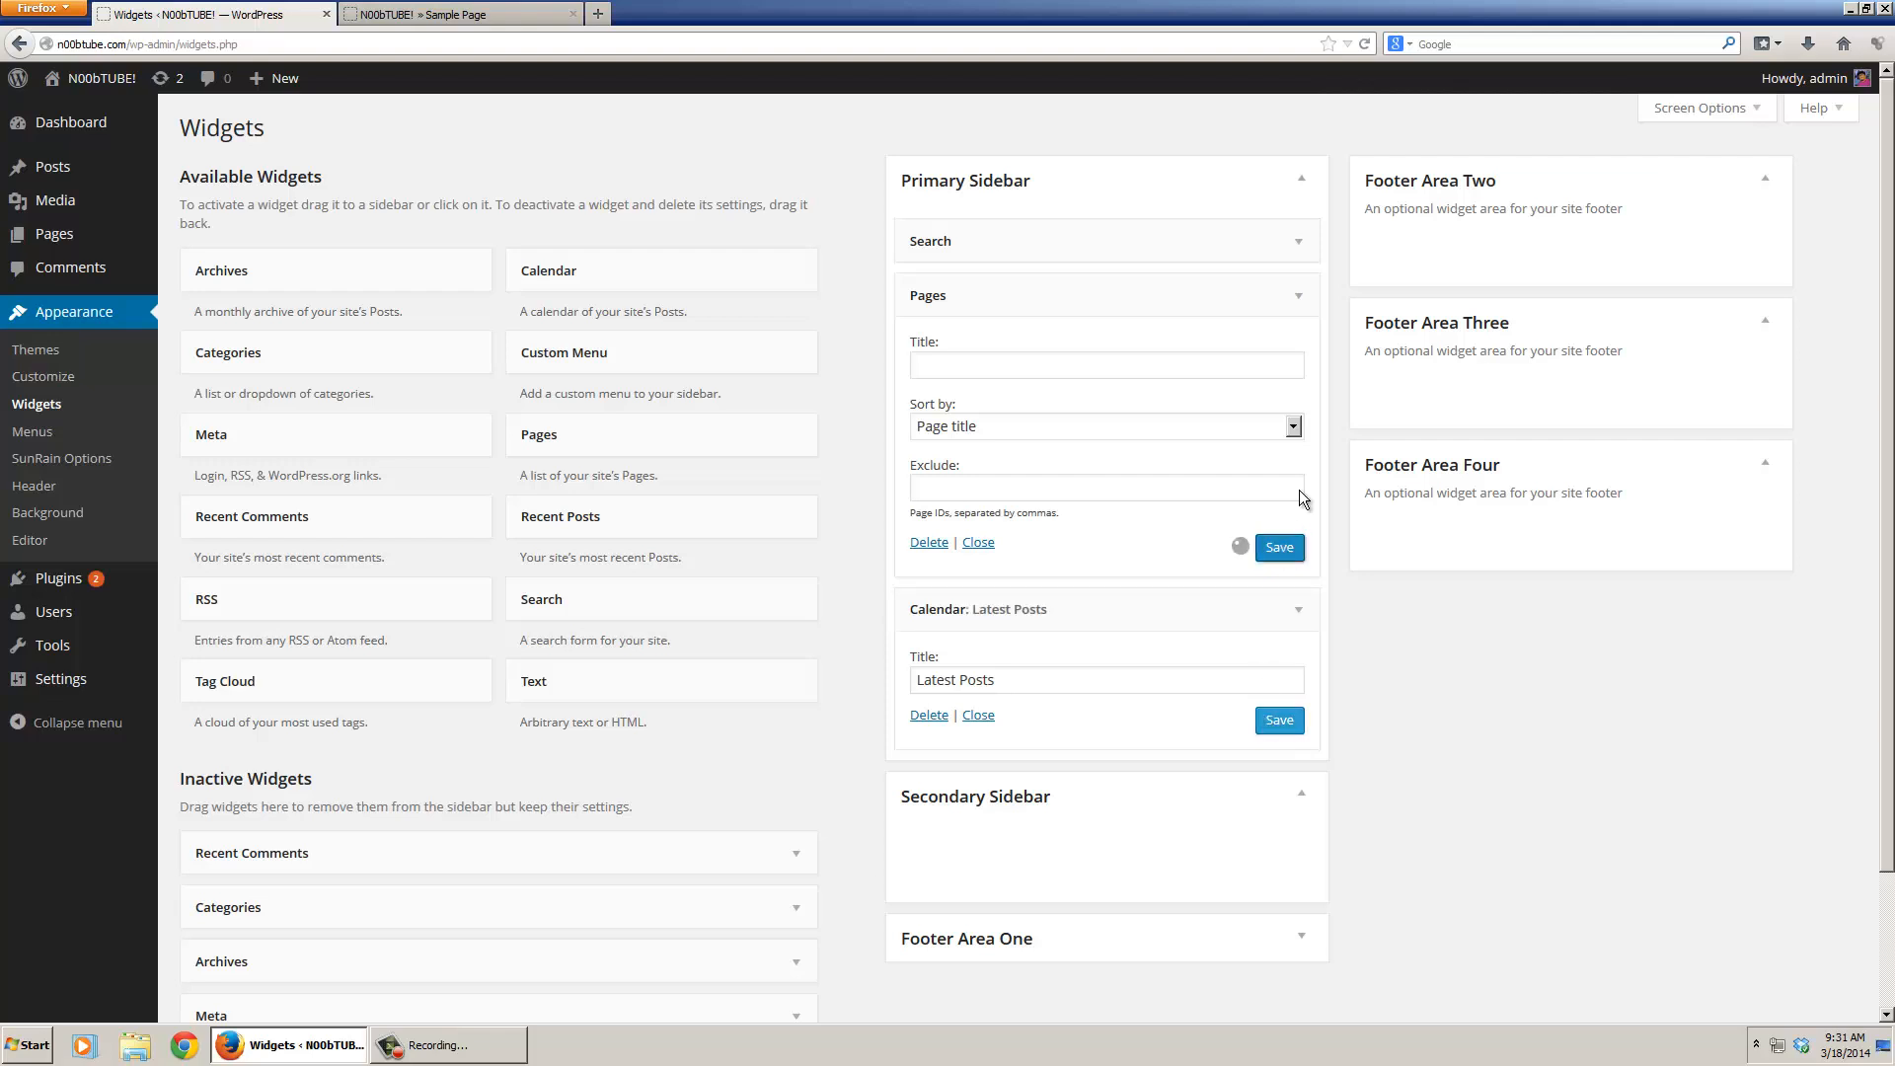
left_click(1298, 296)
left_click(1298, 349)
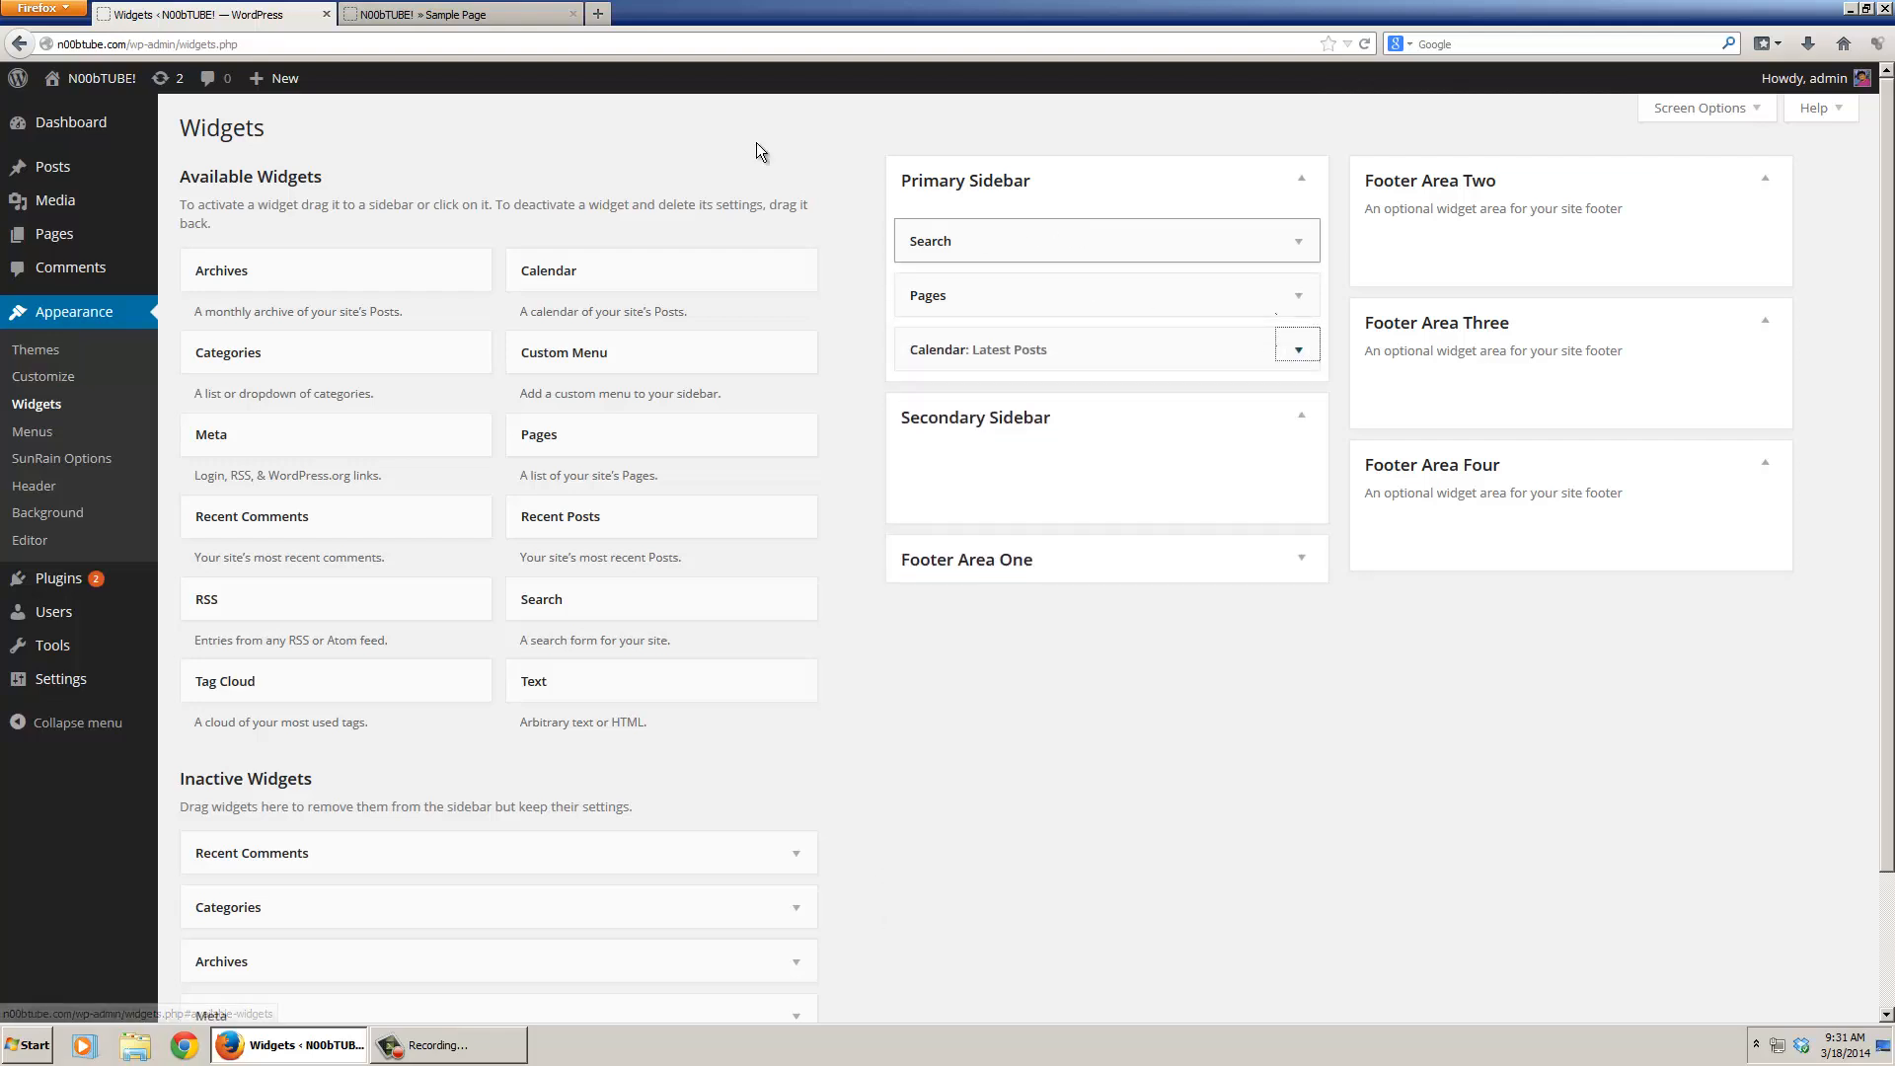
- Reload the live Sample Page to check its sidebar widgets
left_click(513, 15)
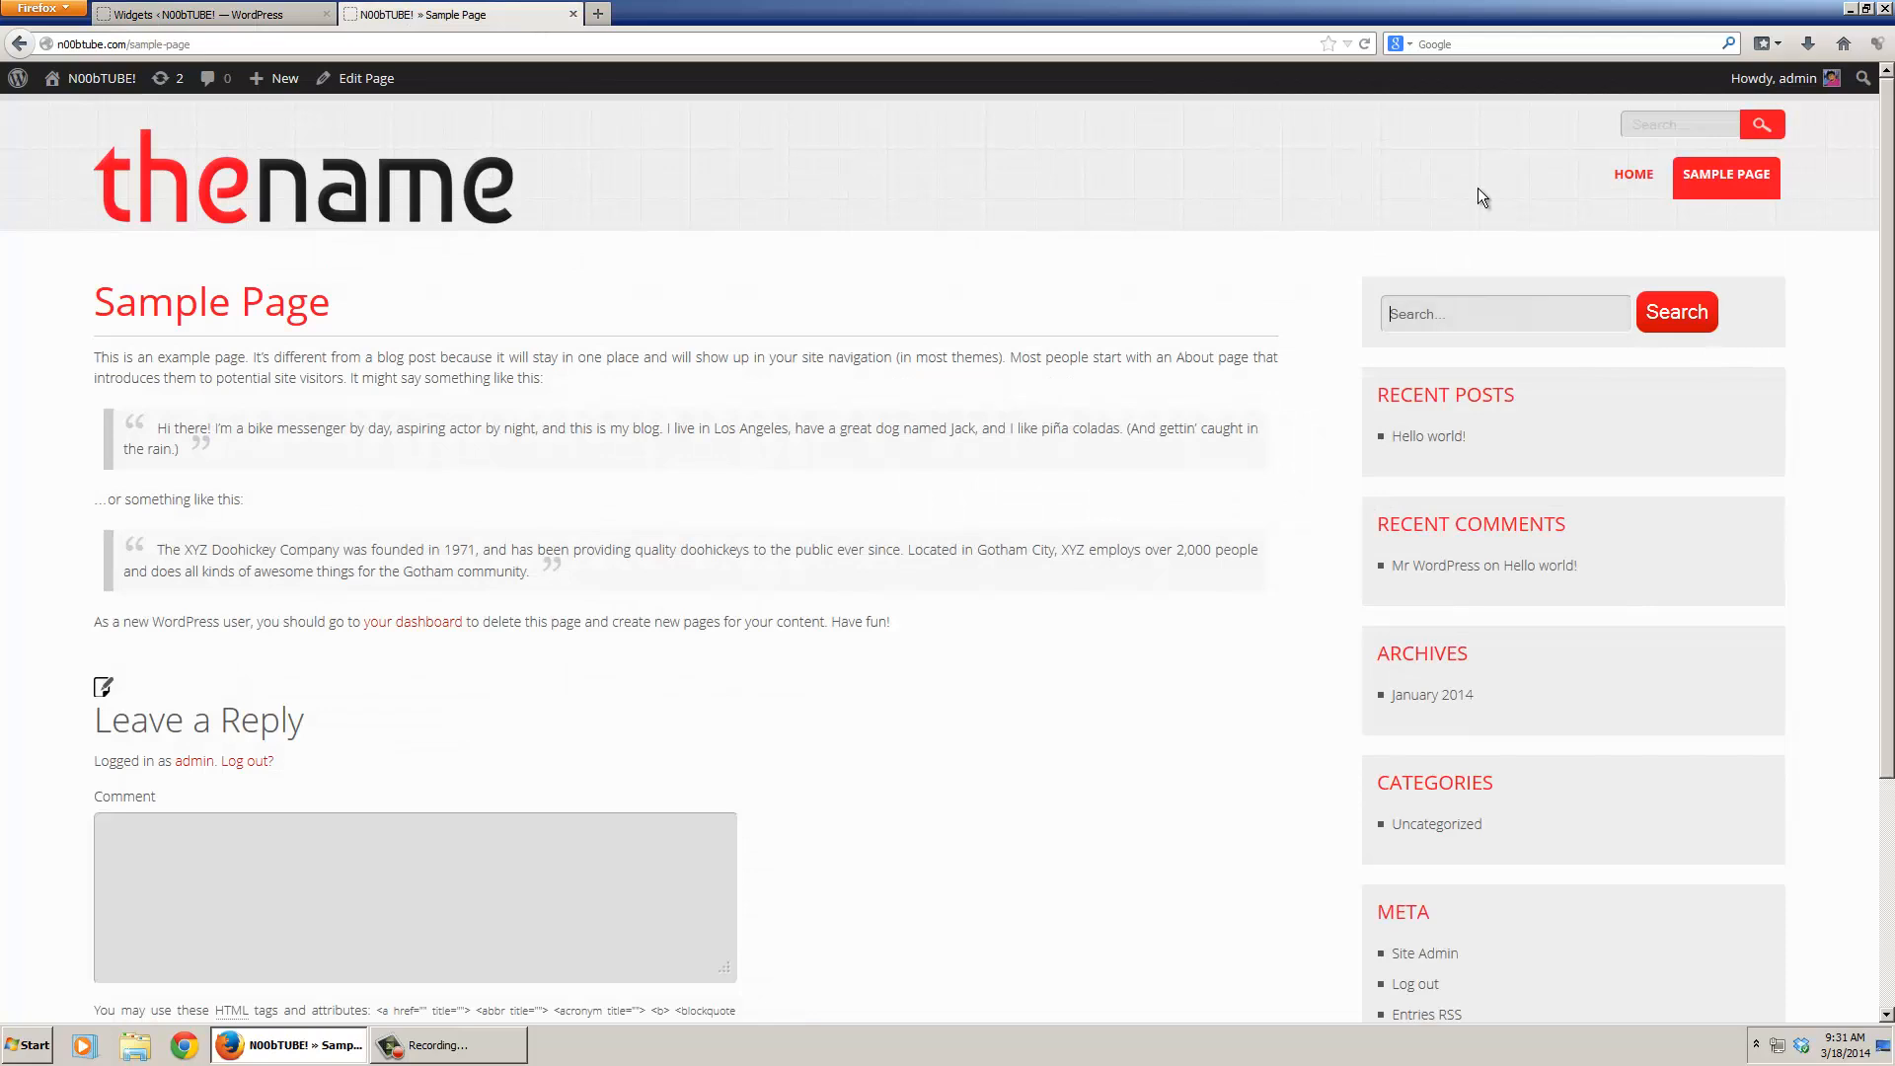
left_click(1365, 44)
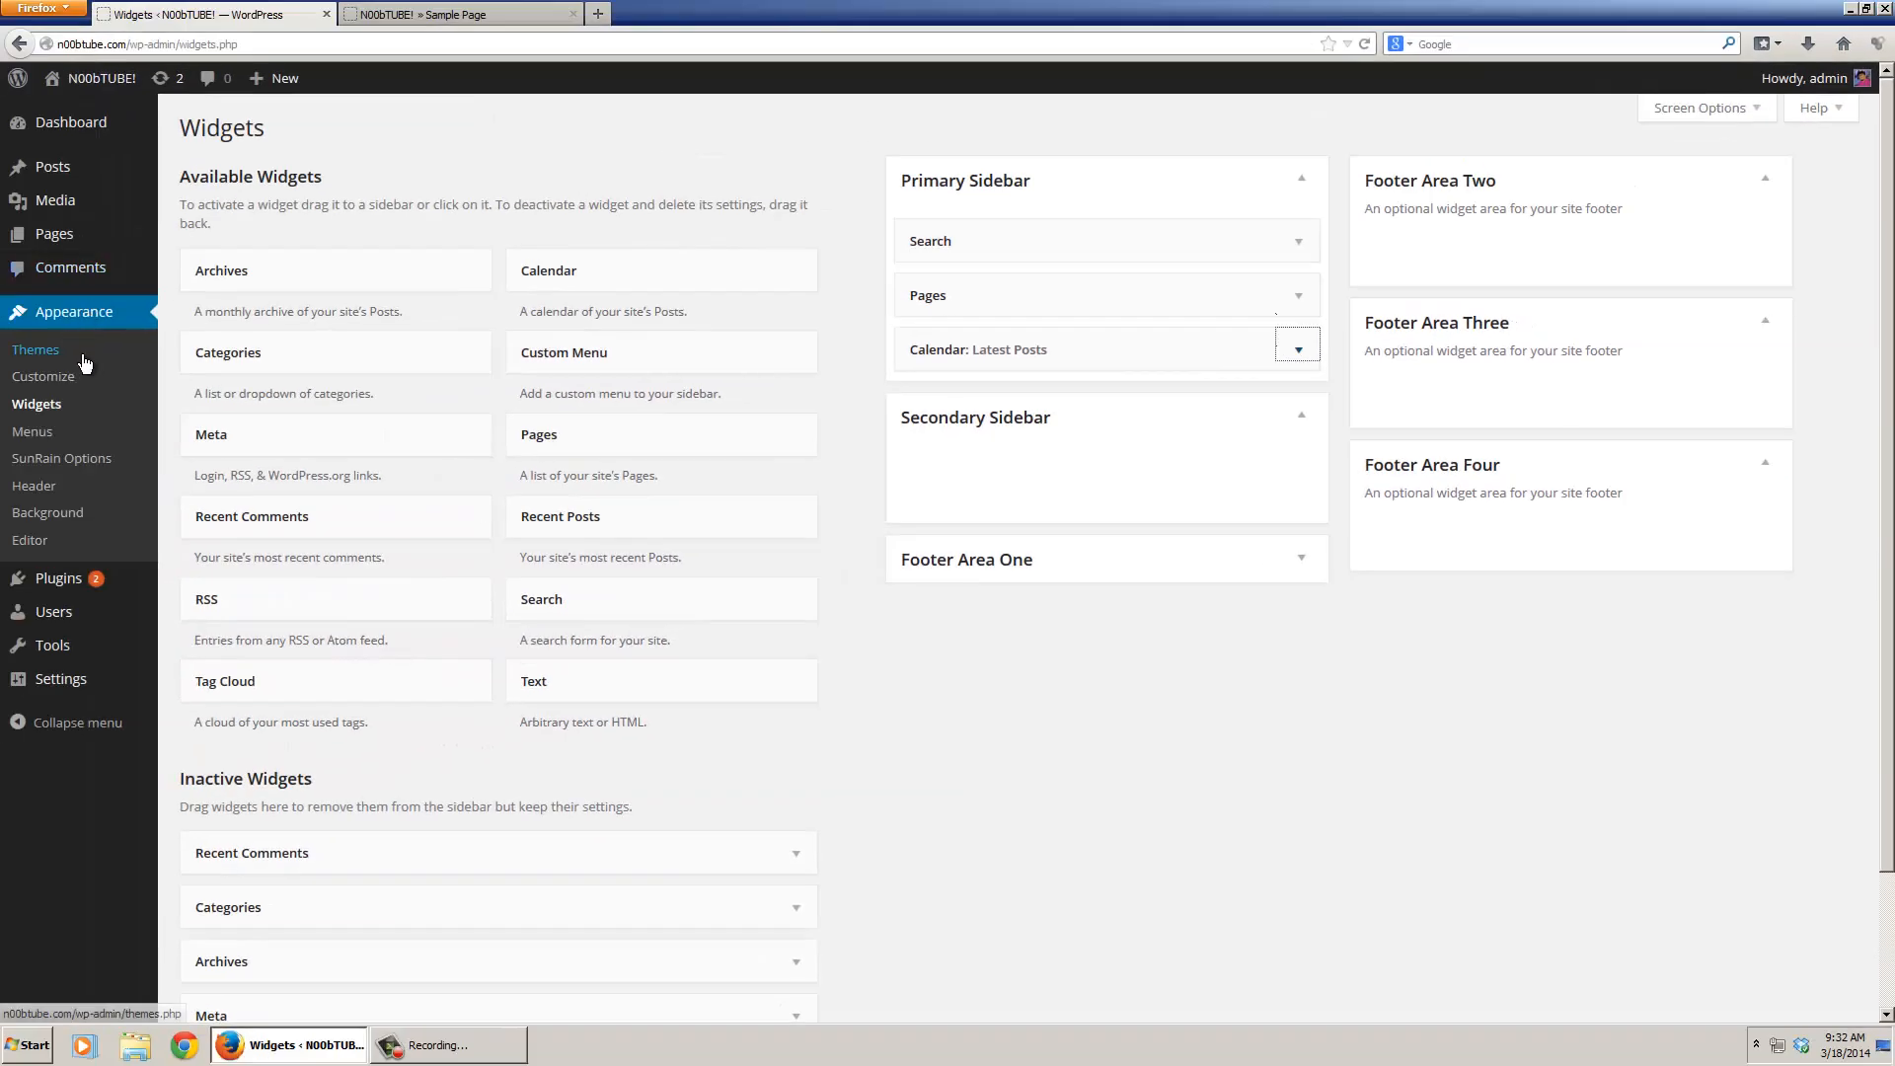
- Activate the Sixteen theme and reload the live Sample Page to review its sidebar
left_click(49, 353)
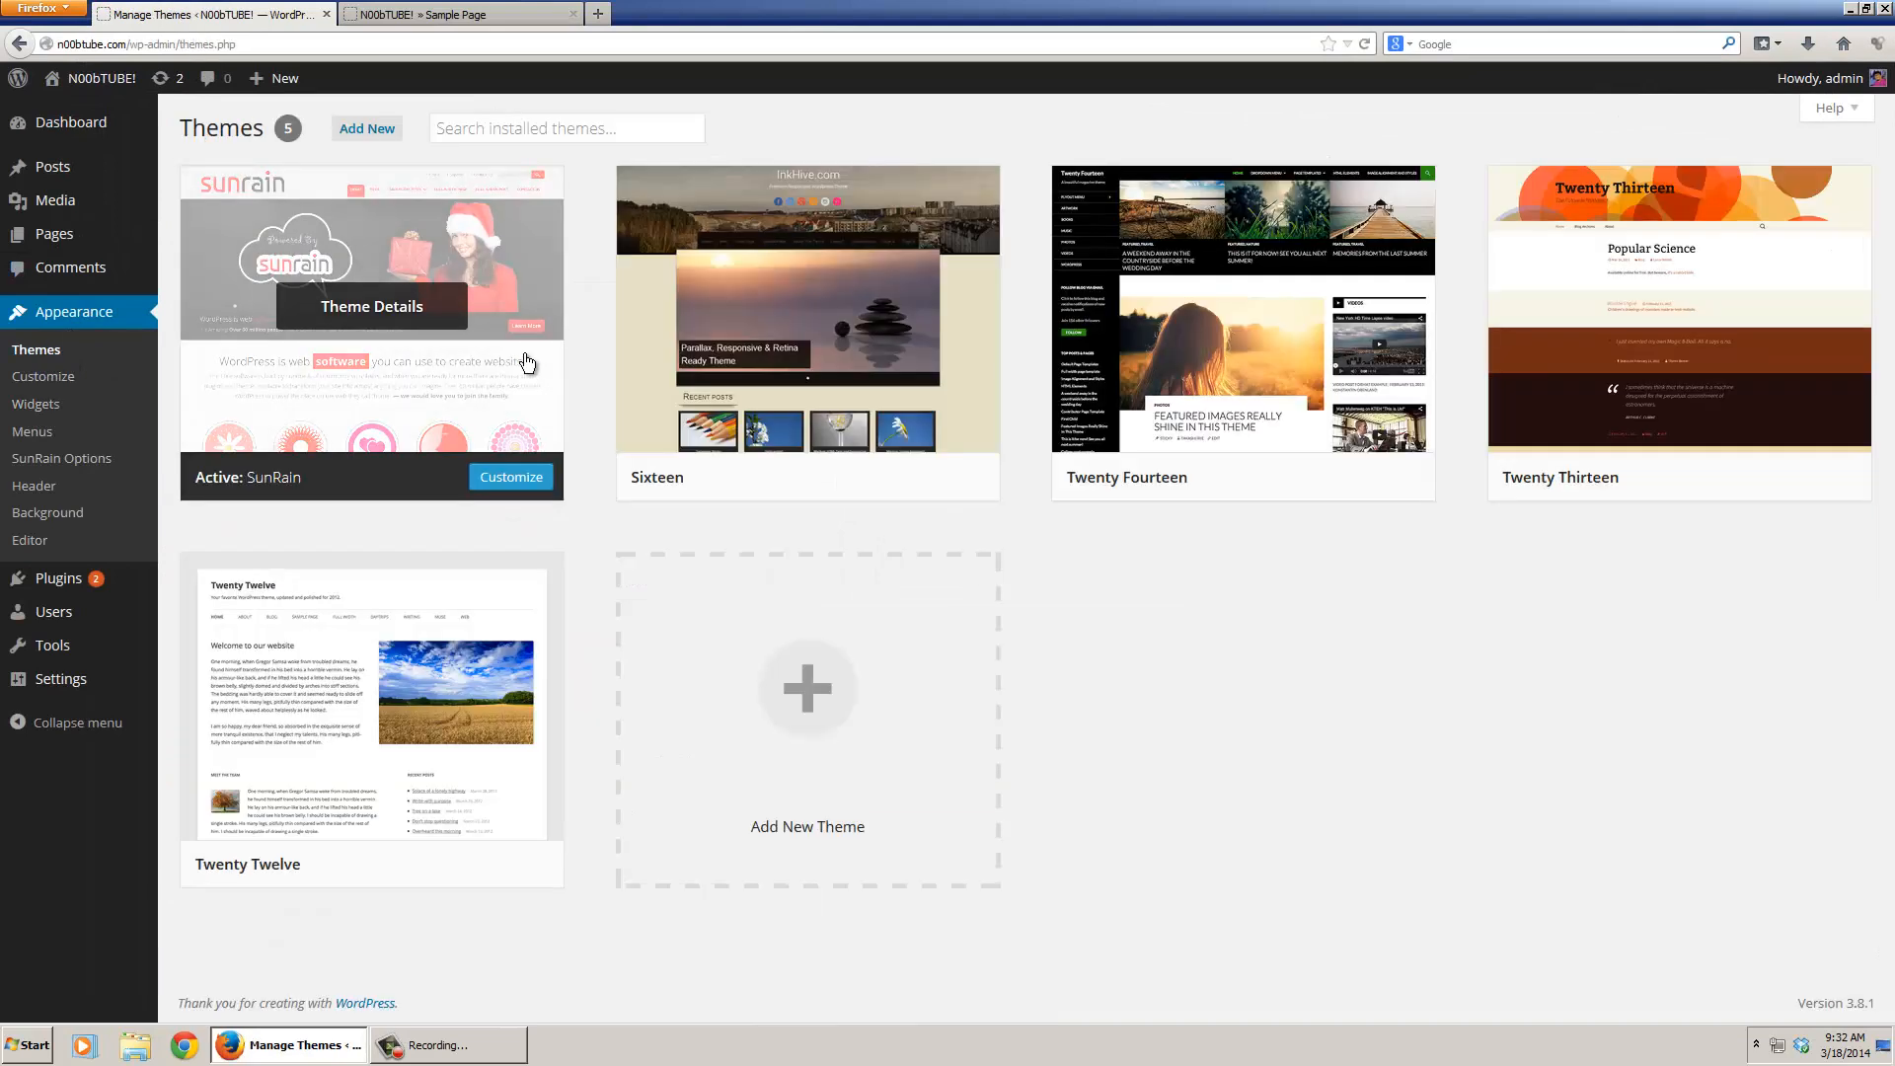
left_click(839, 478)
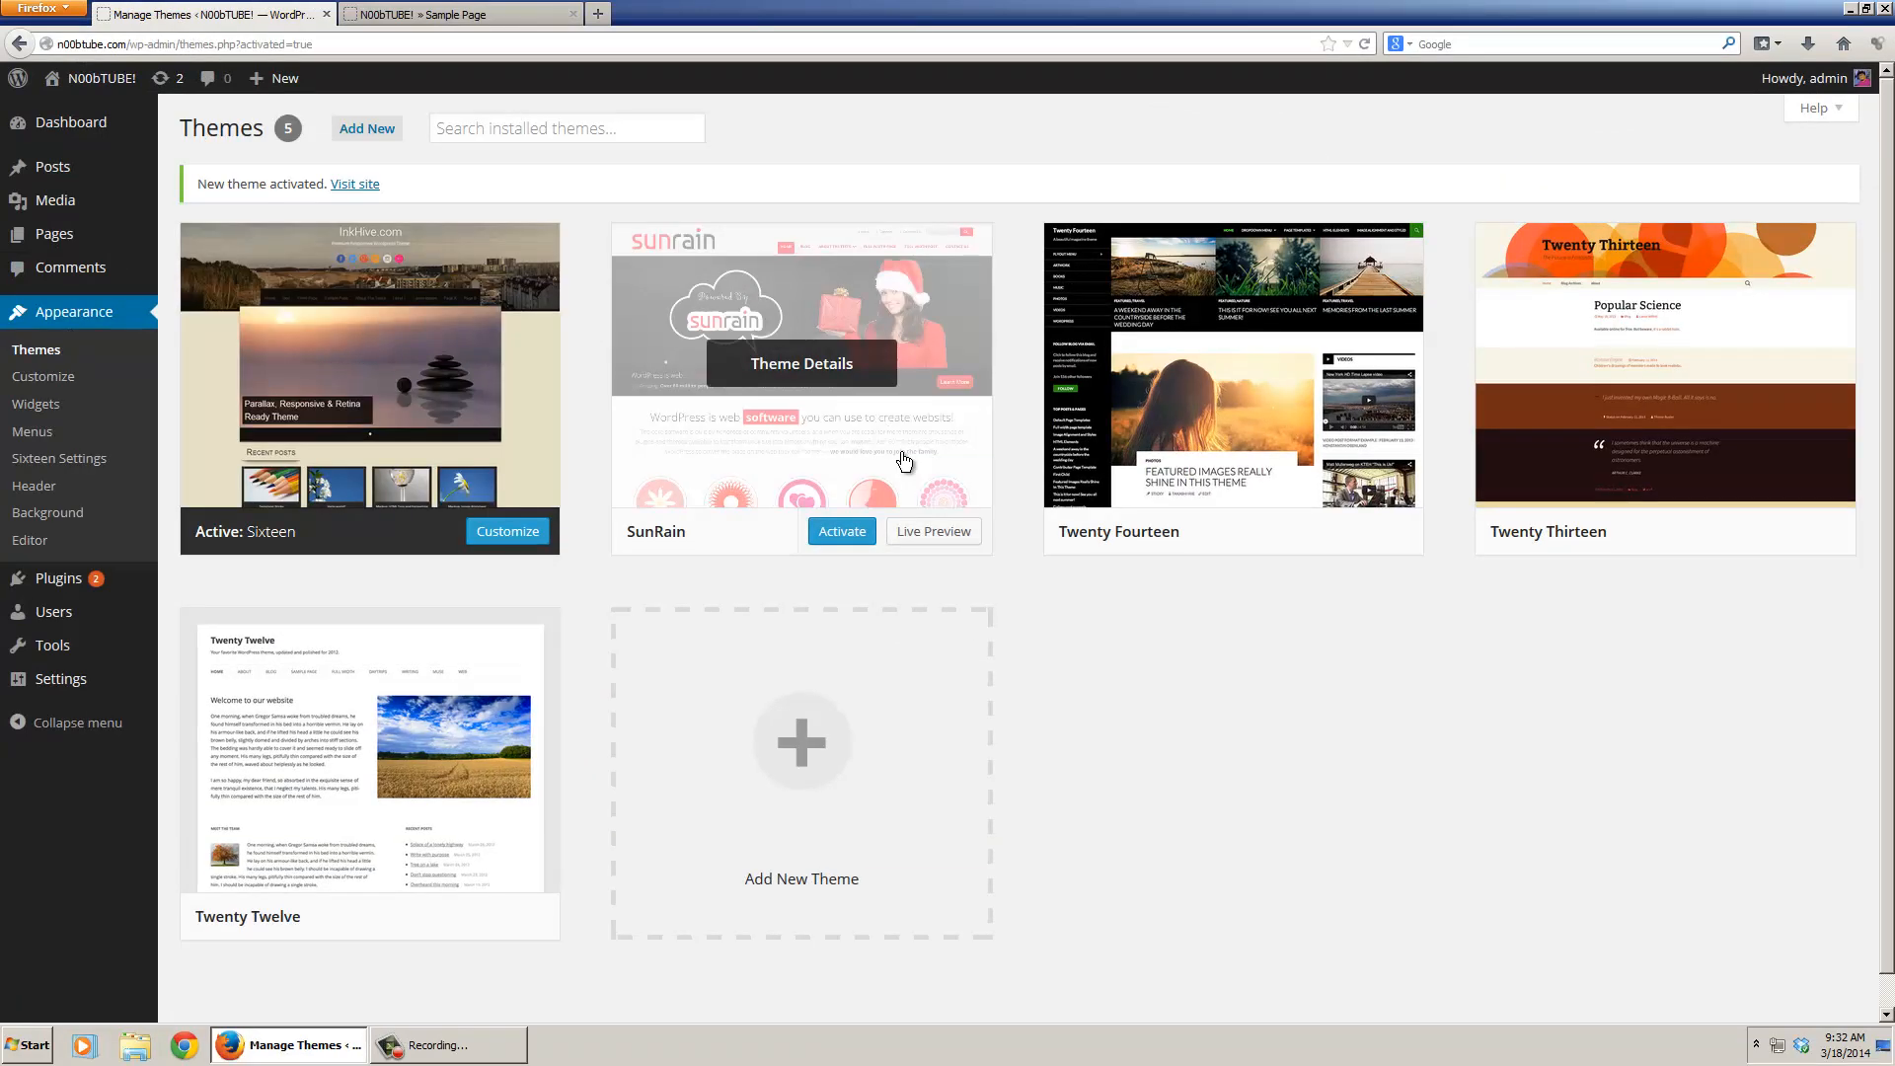
left_click(418, 15)
left_click(1367, 47)
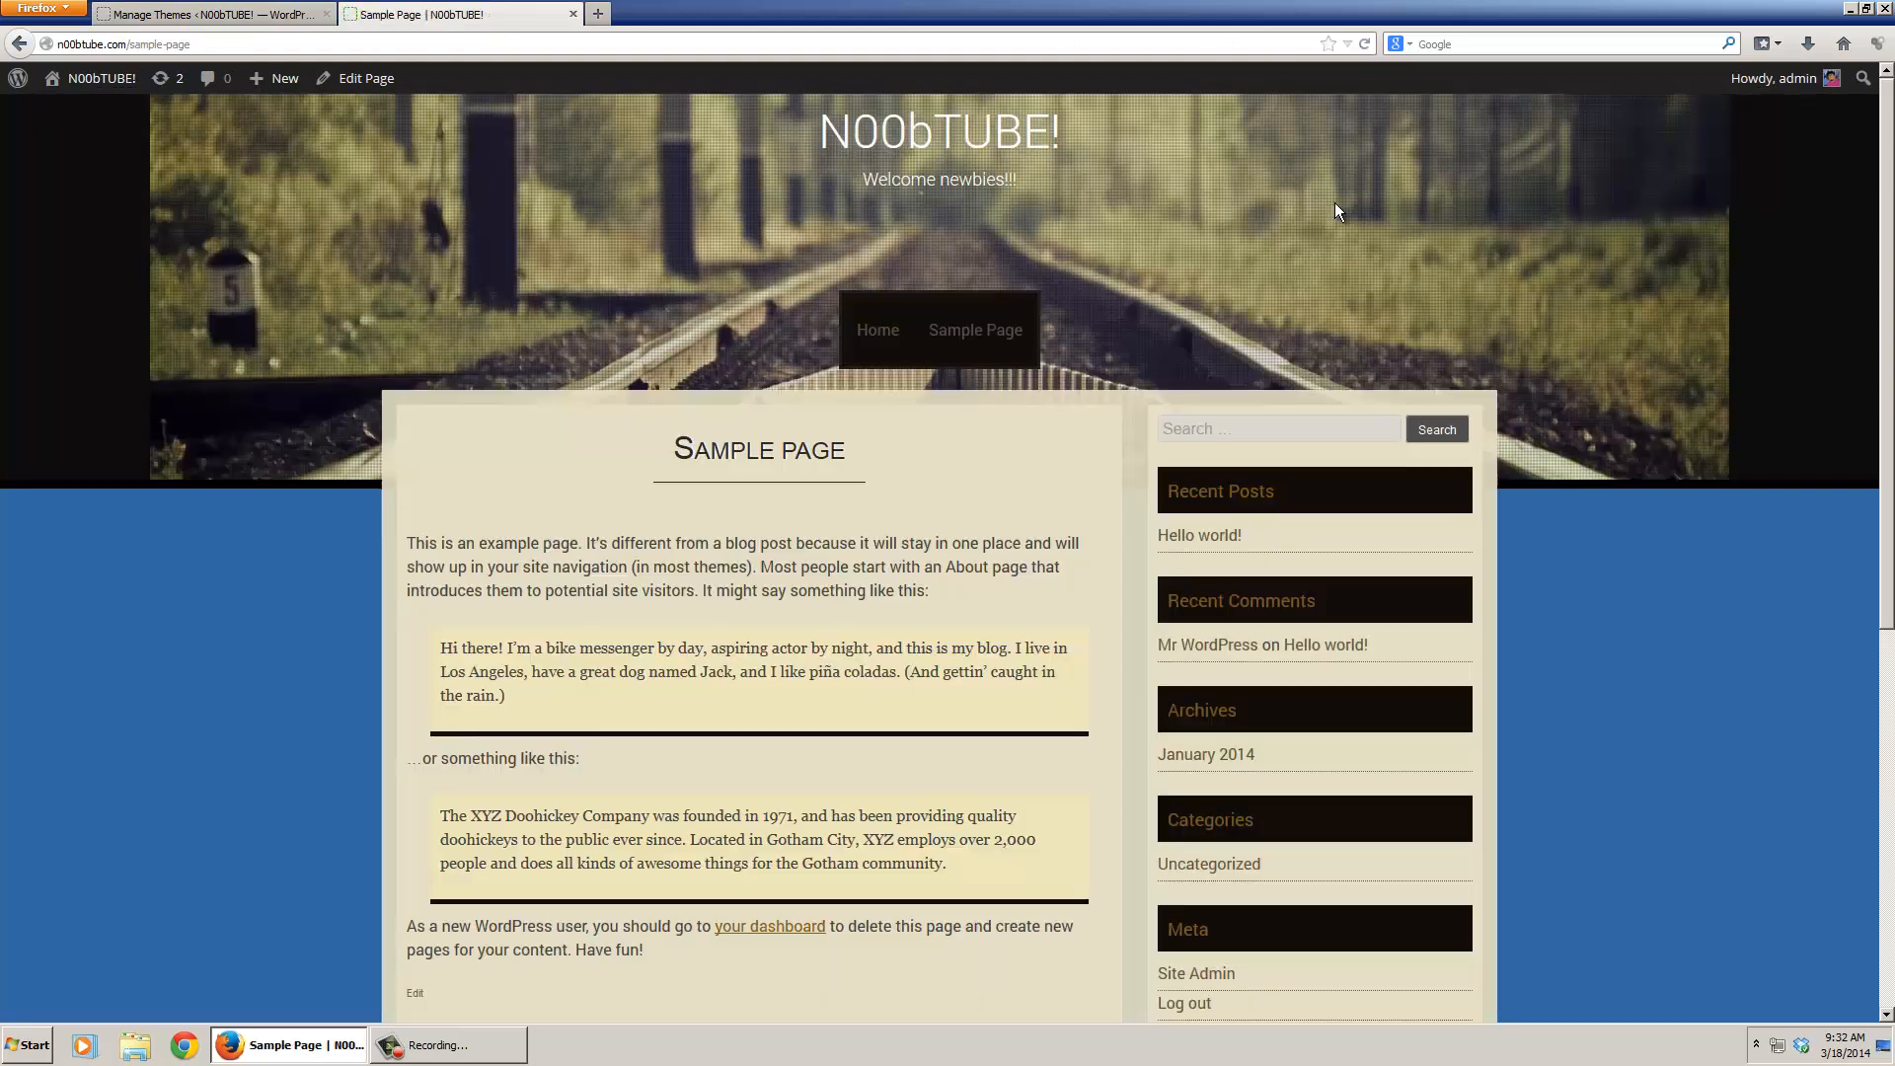
scroll(1338, 333, "down", 6)
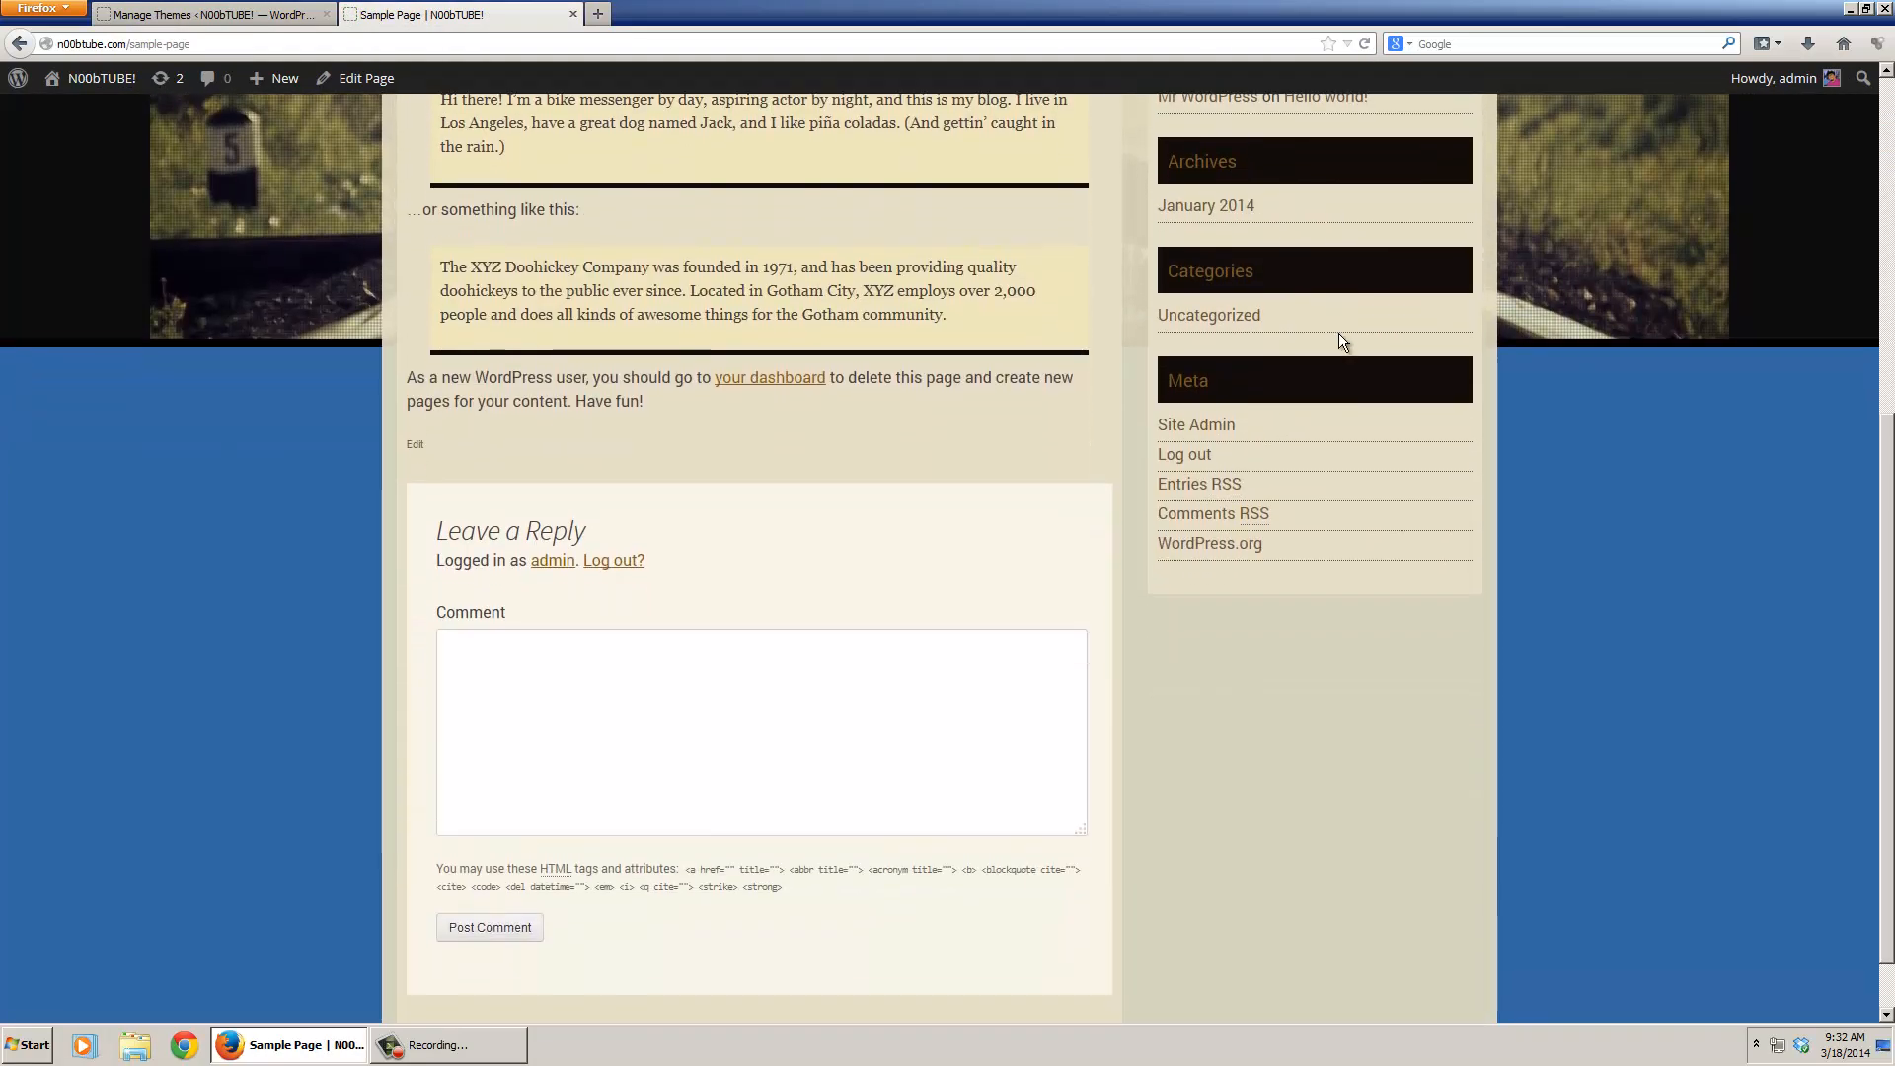
scroll(1338, 334, "up", 4)
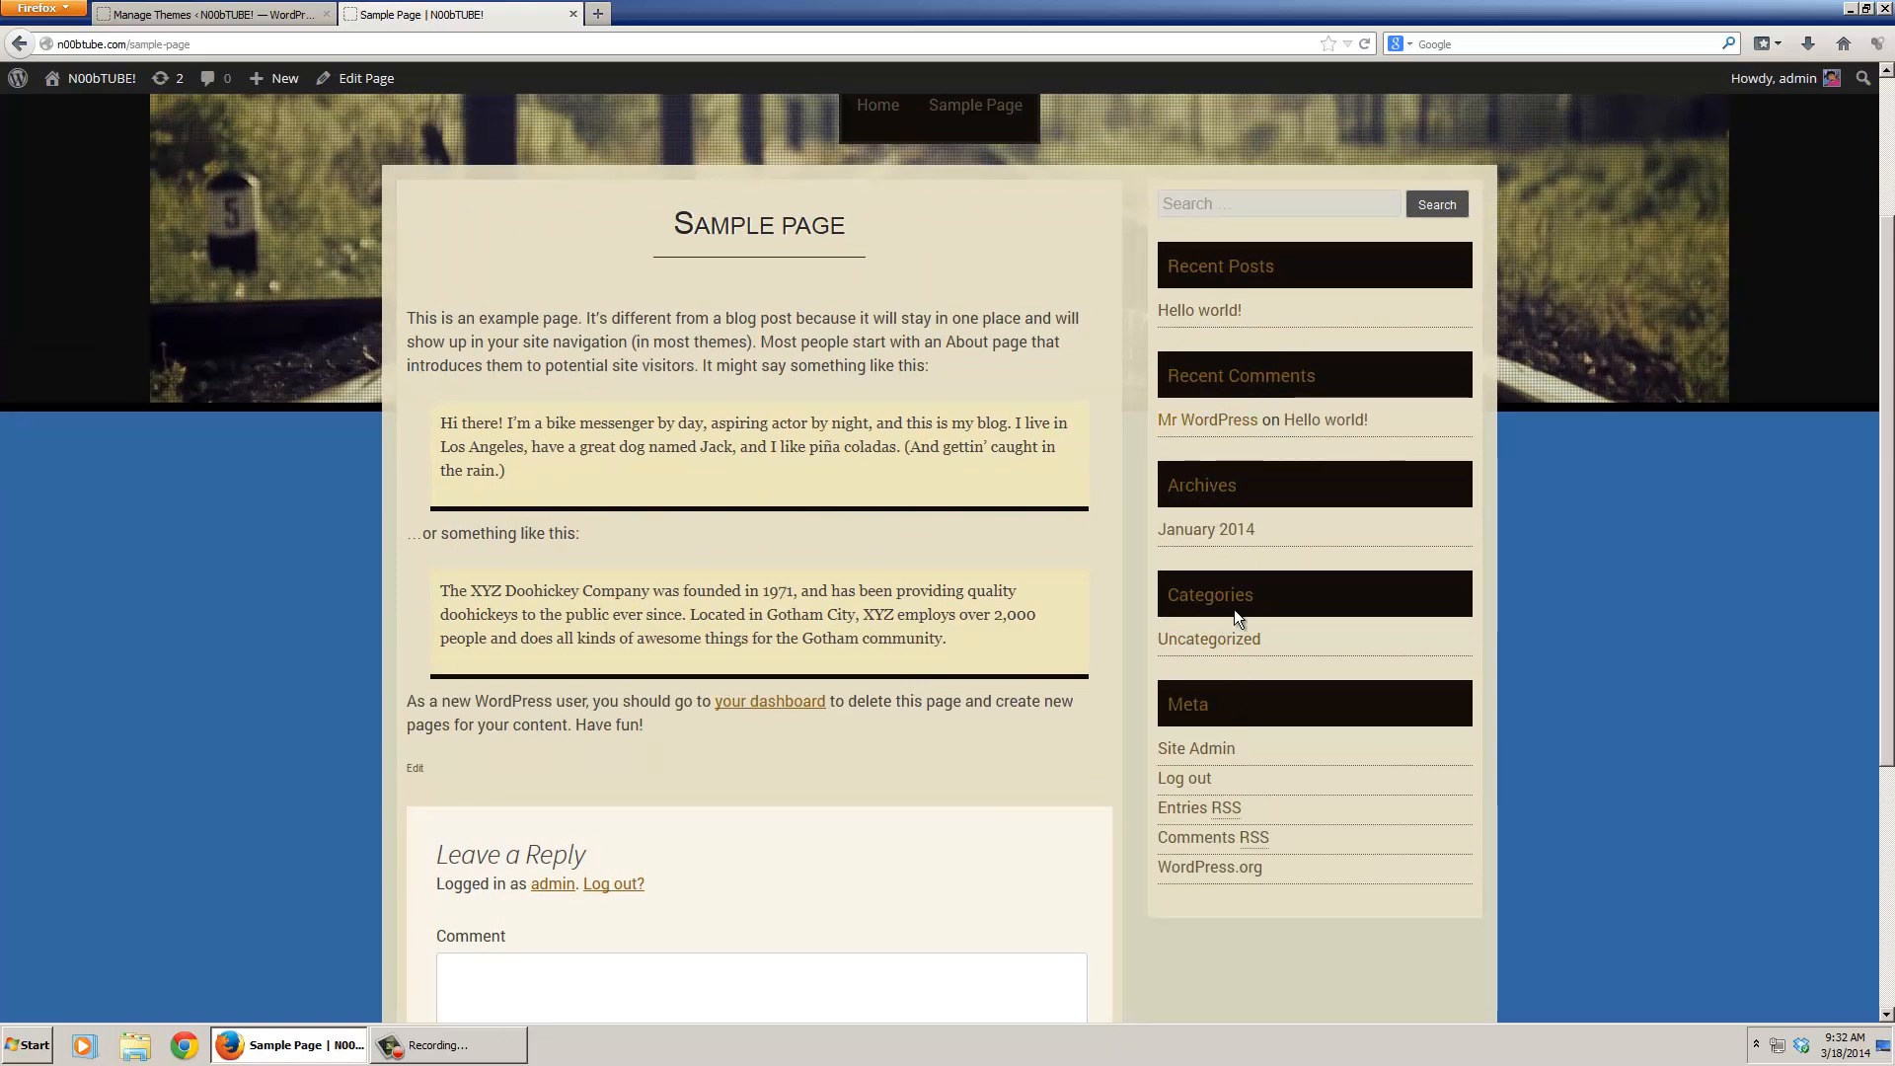
- Return to the widget management page, expand Footer Left, and move Recent Comments from the Primary Sidebar to Inactive Widgets
left_click(291, 14)
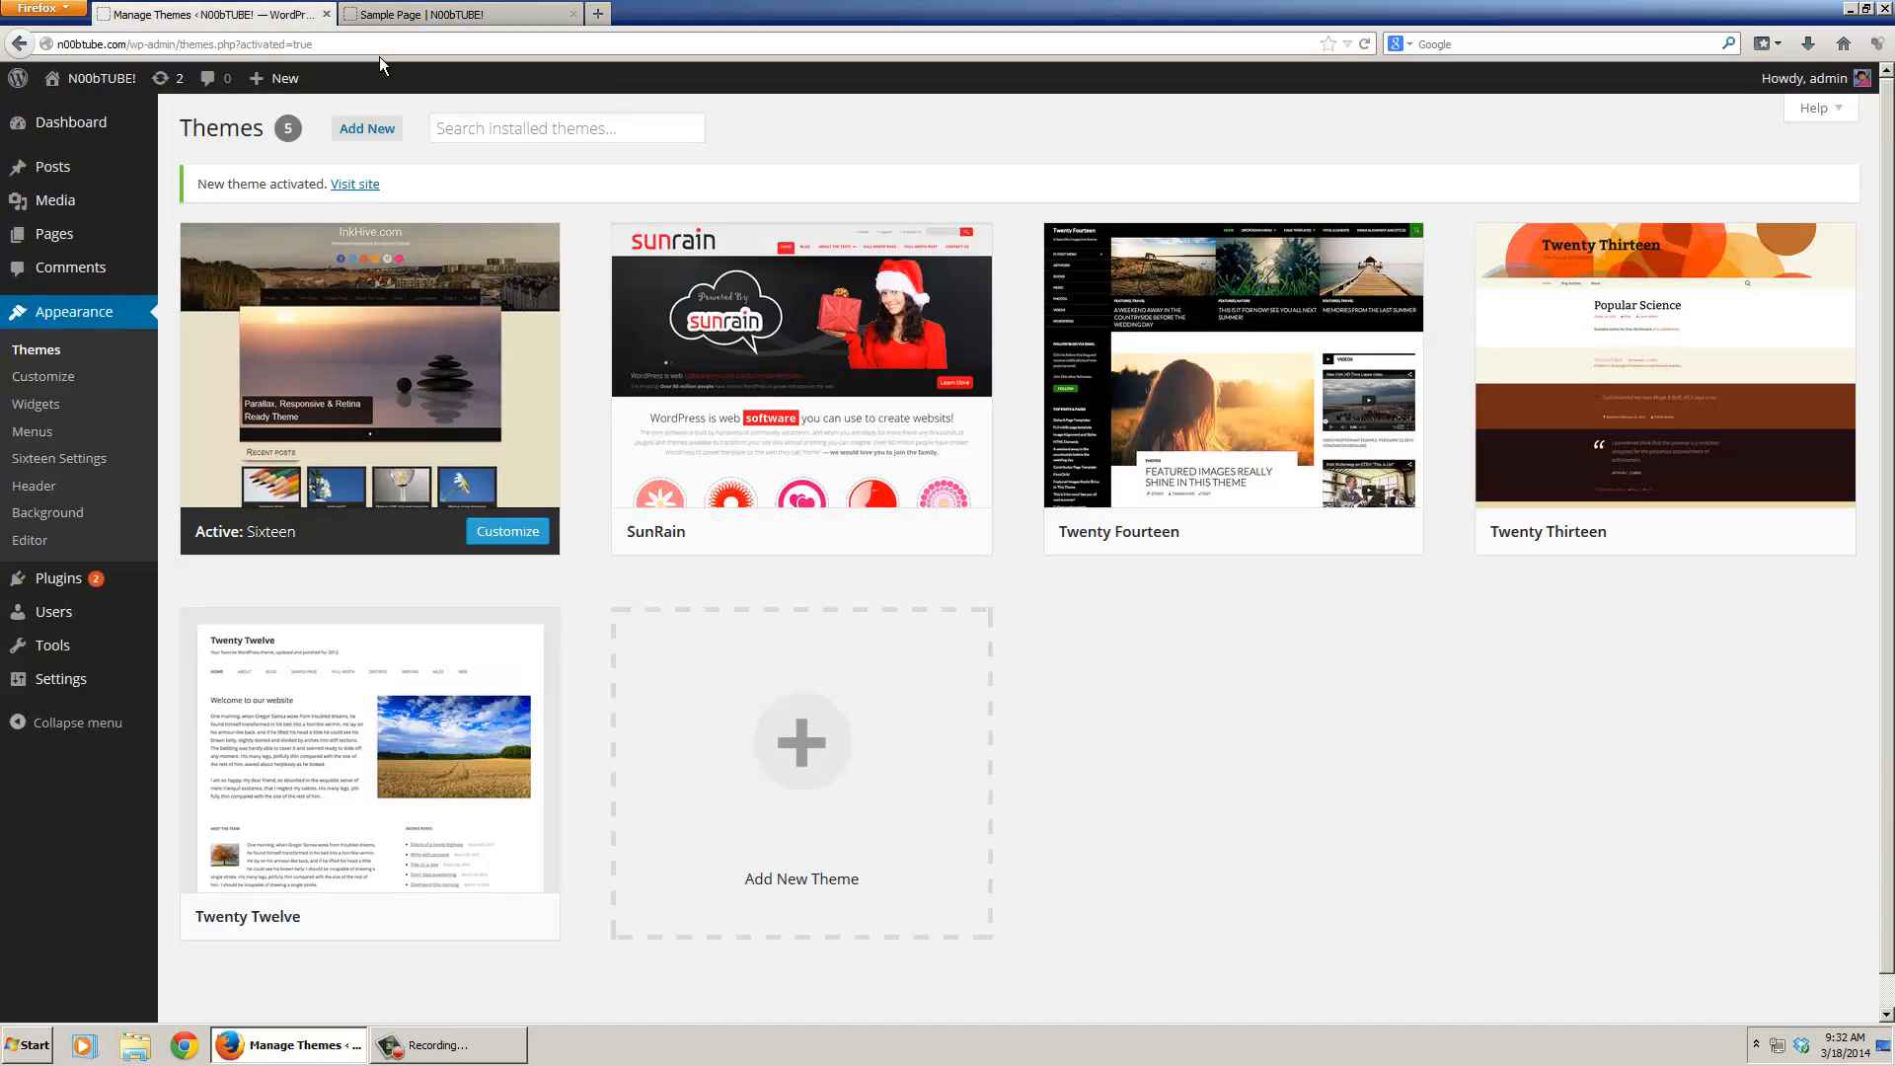
left_click(47, 410)
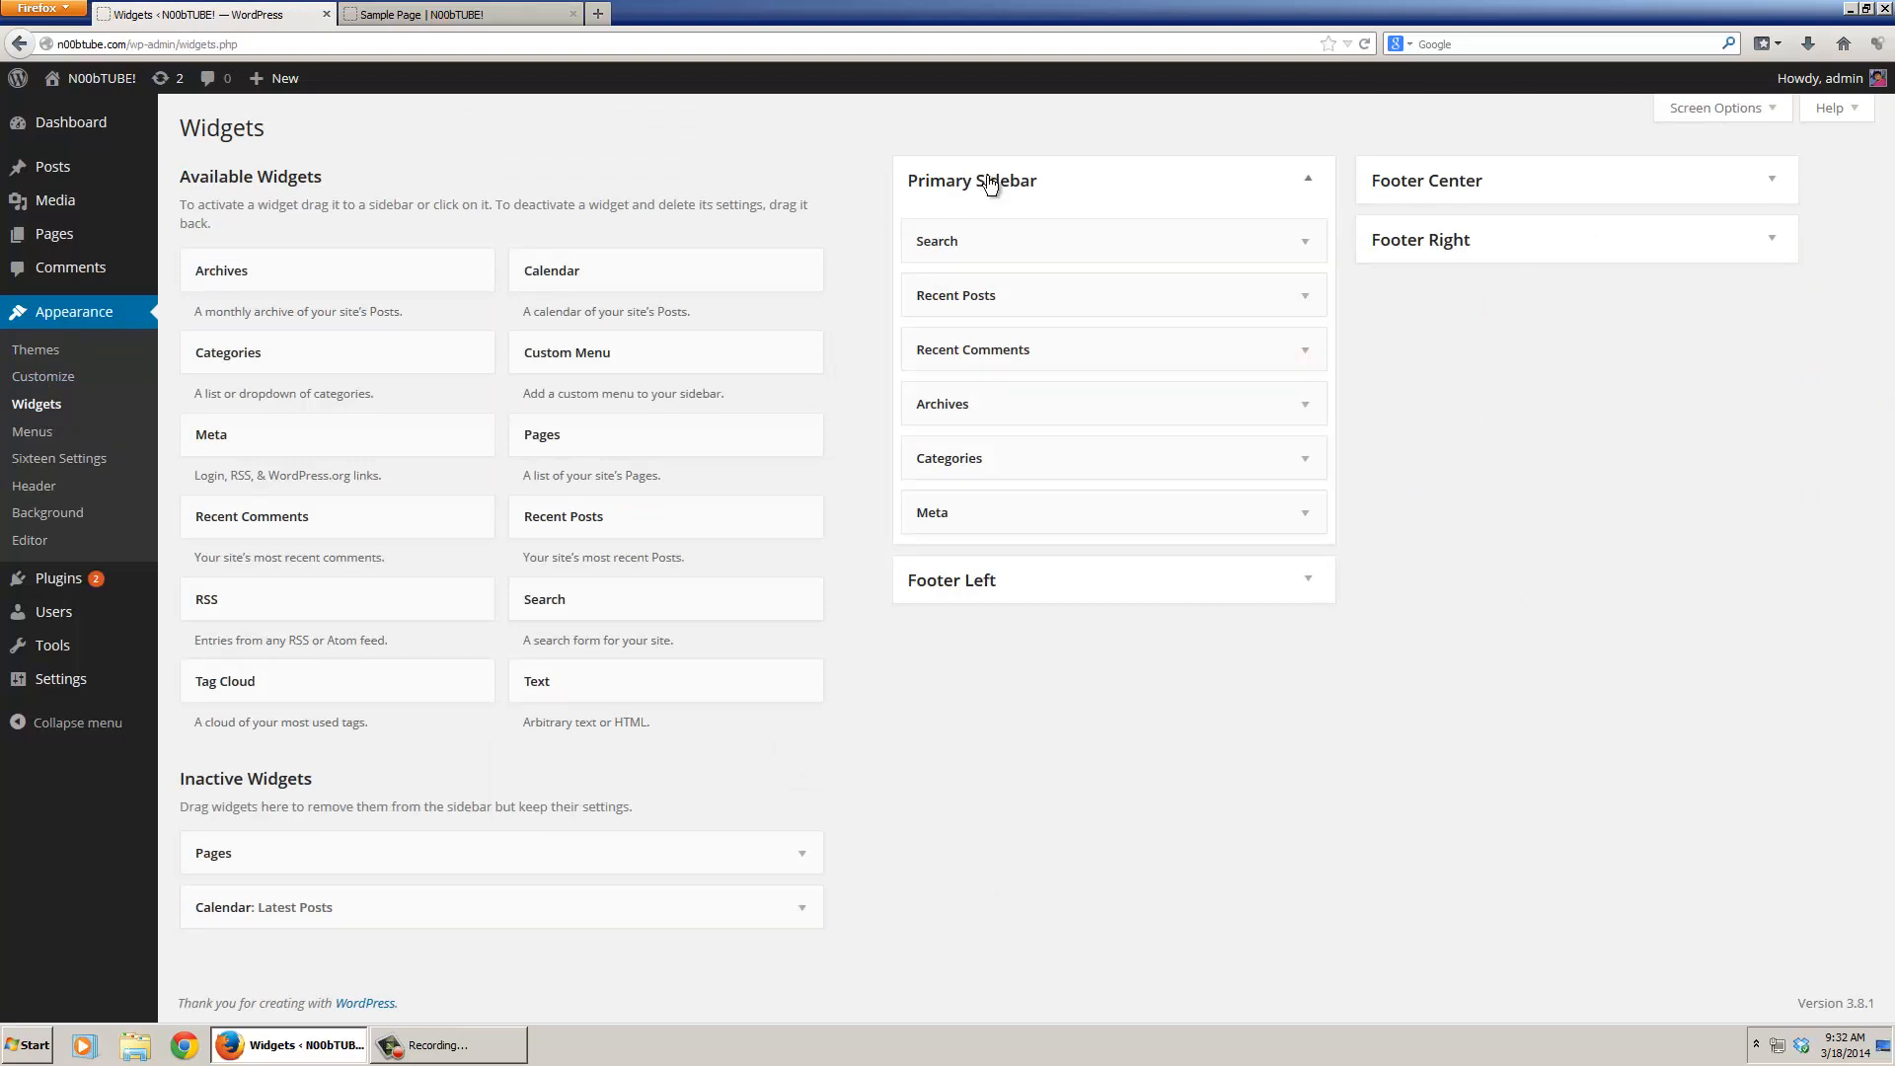
left_click(1300, 584)
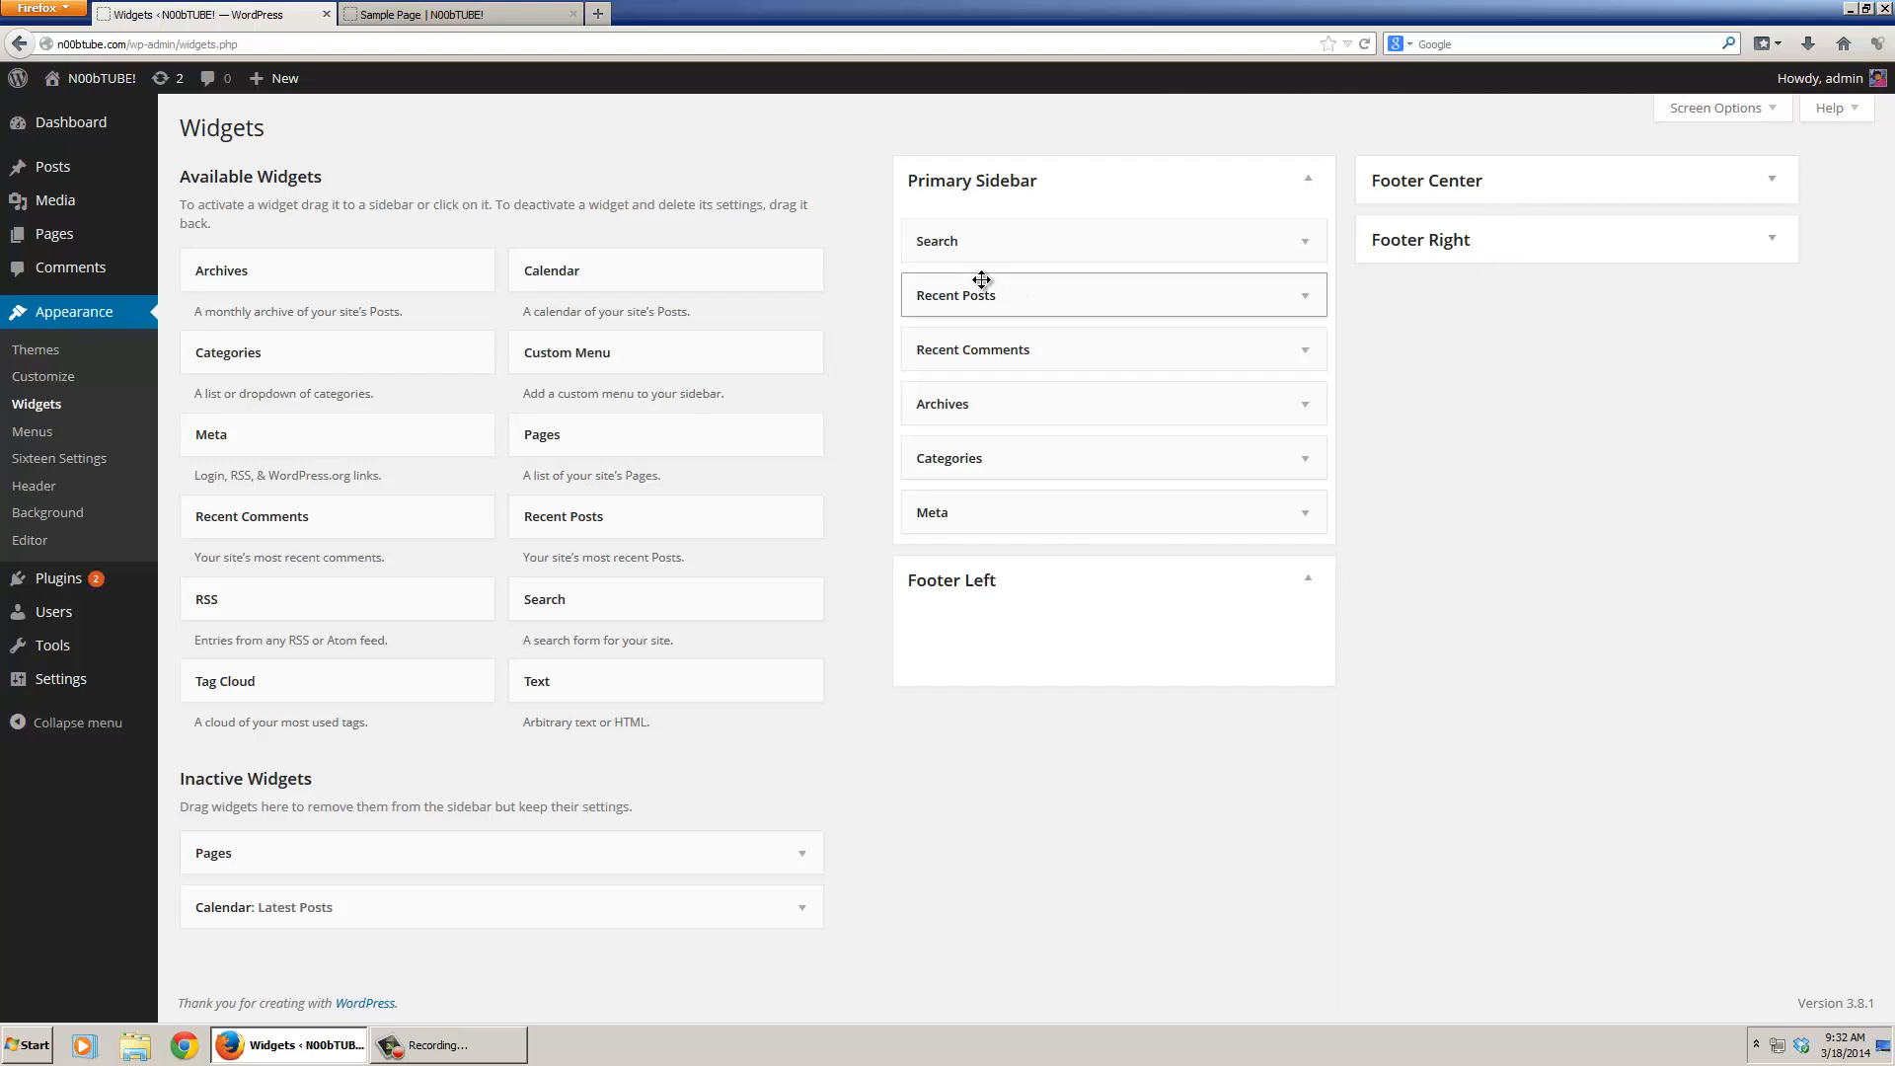
left_click_drag(1283, 360, 1135, 296)
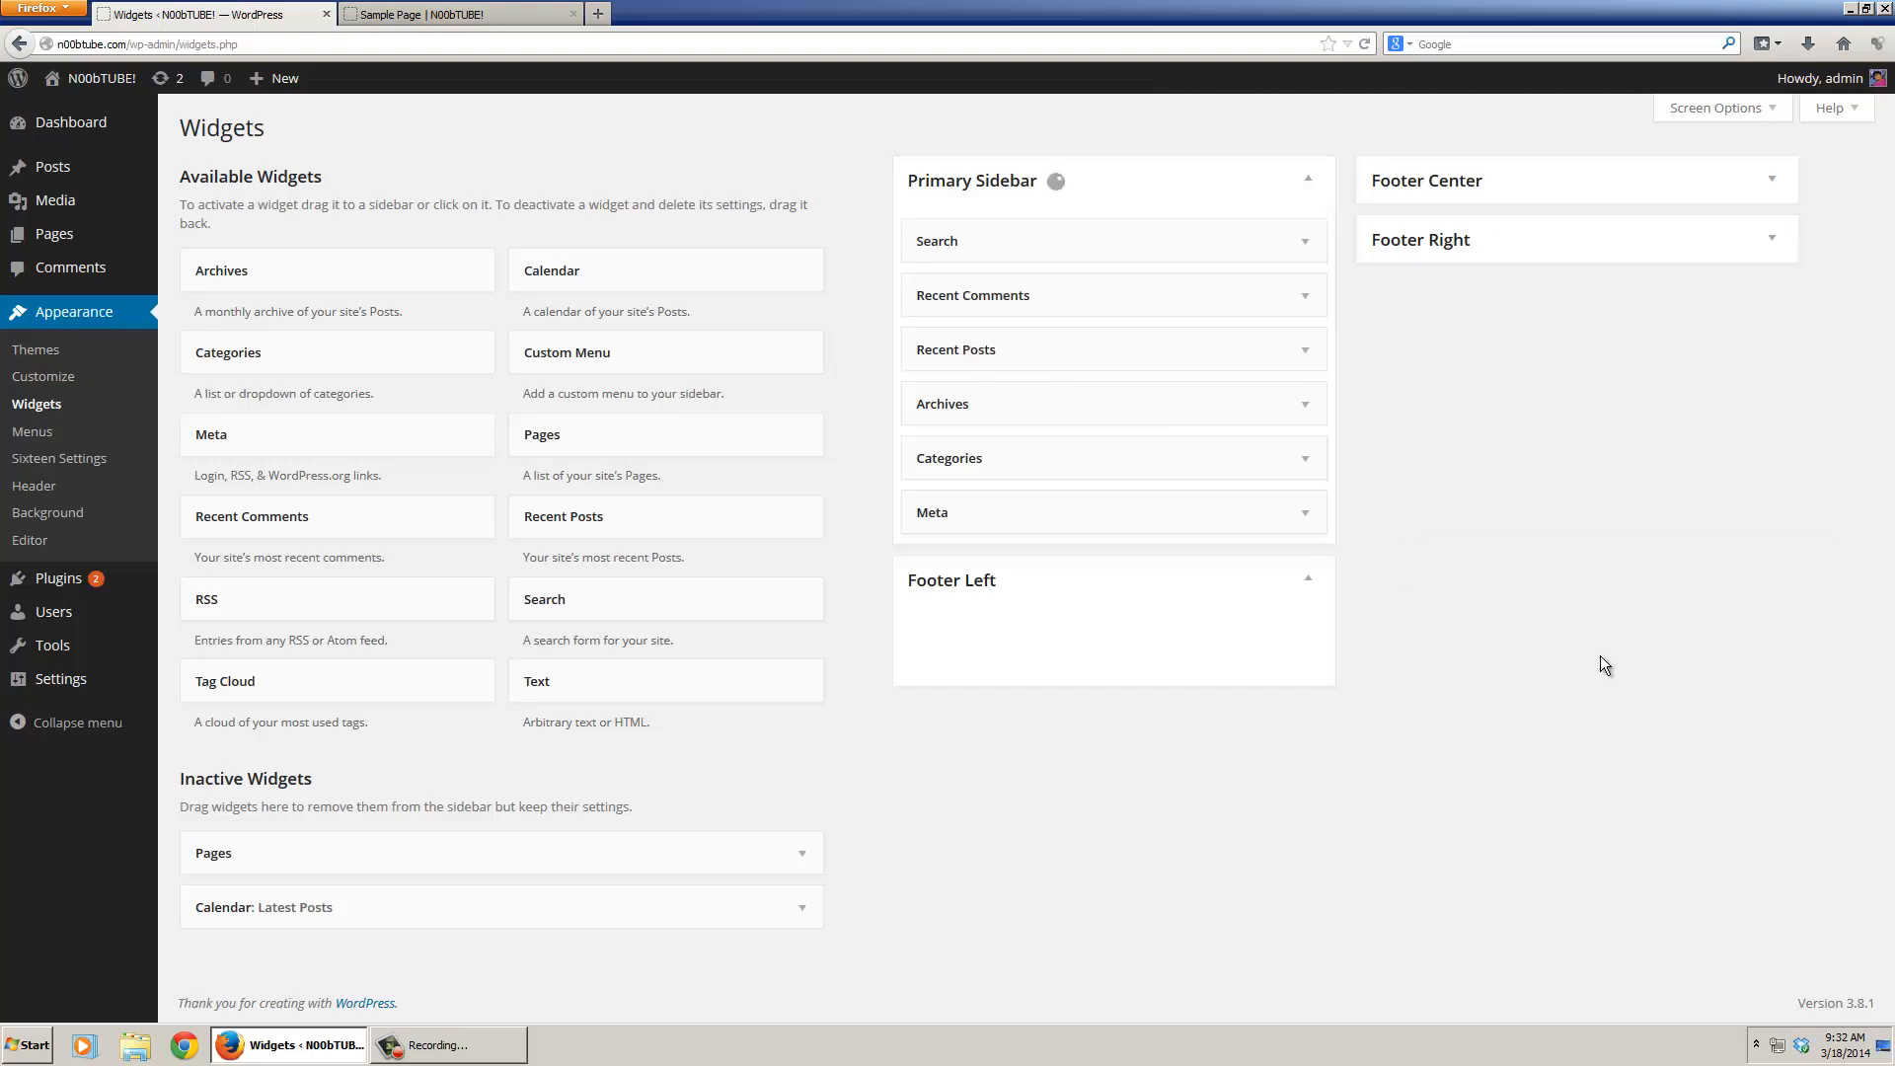
left_click_drag(1016, 301, 987, 948)
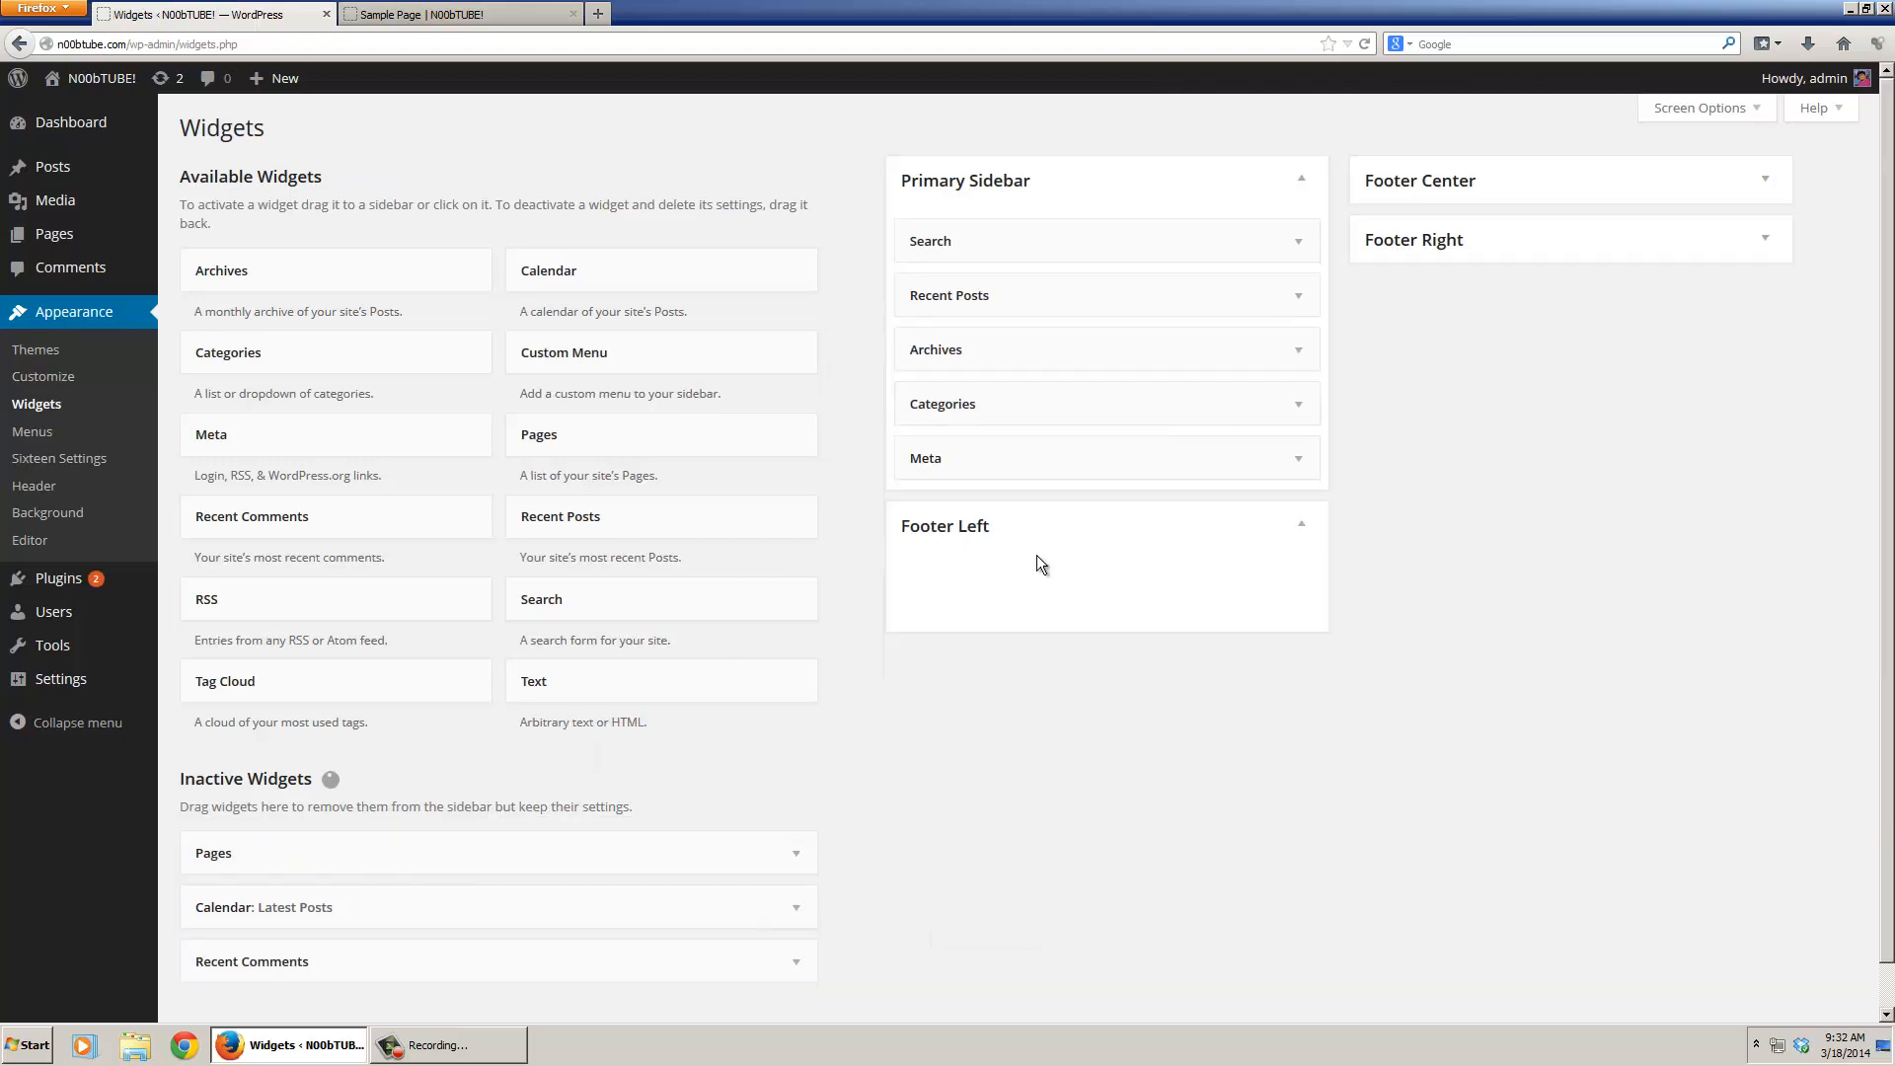
- Move the Archives, Categories and Meta widgets from the Primary Sidebar into Footer Left, ordered Categories, Meta, Archives
left_click_drag(975, 349, 932, 553)
left_click_drag(943, 349, 977, 424)
left_click_drag(926, 343, 932, 478)
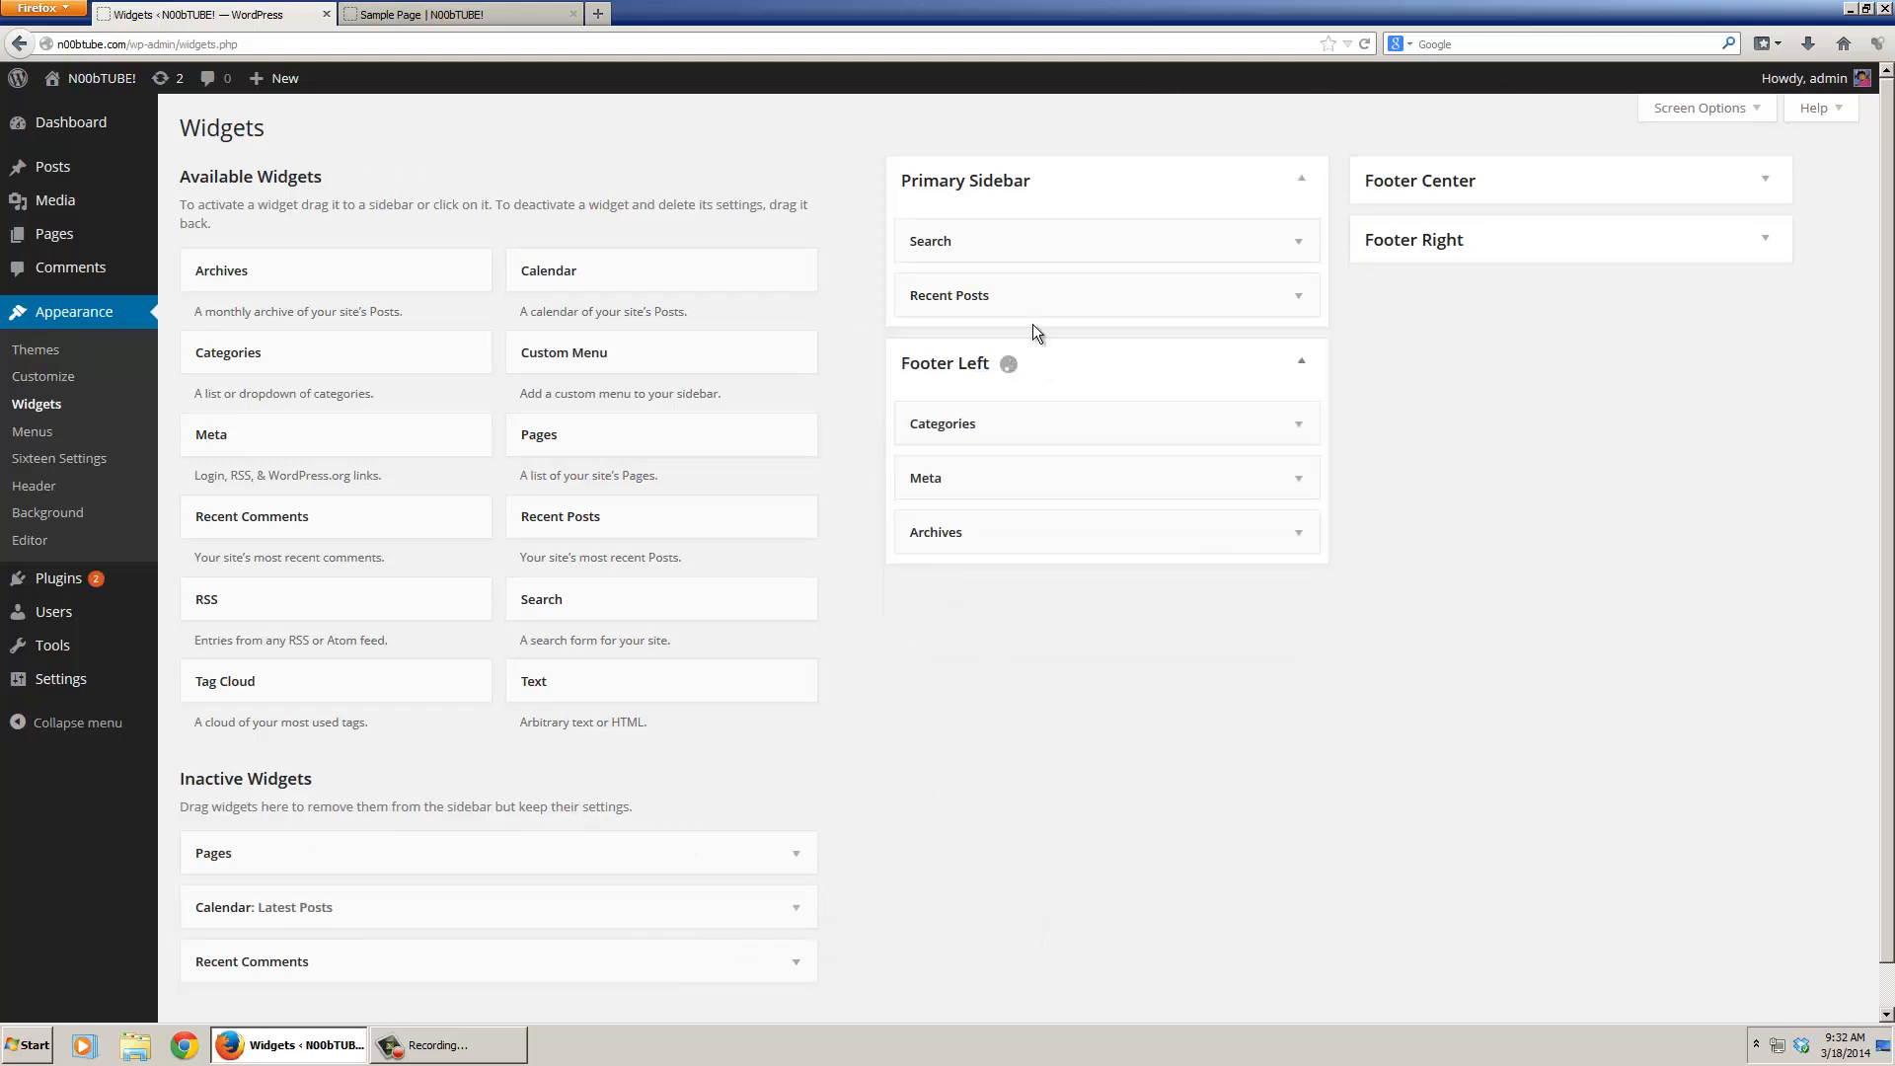
- Add a Text widget between Search and Recent Posts in the Primary Sidebar, titled "Hello World" with text "This is a cool test.", and save it
left_click_drag(554, 681, 985, 299)
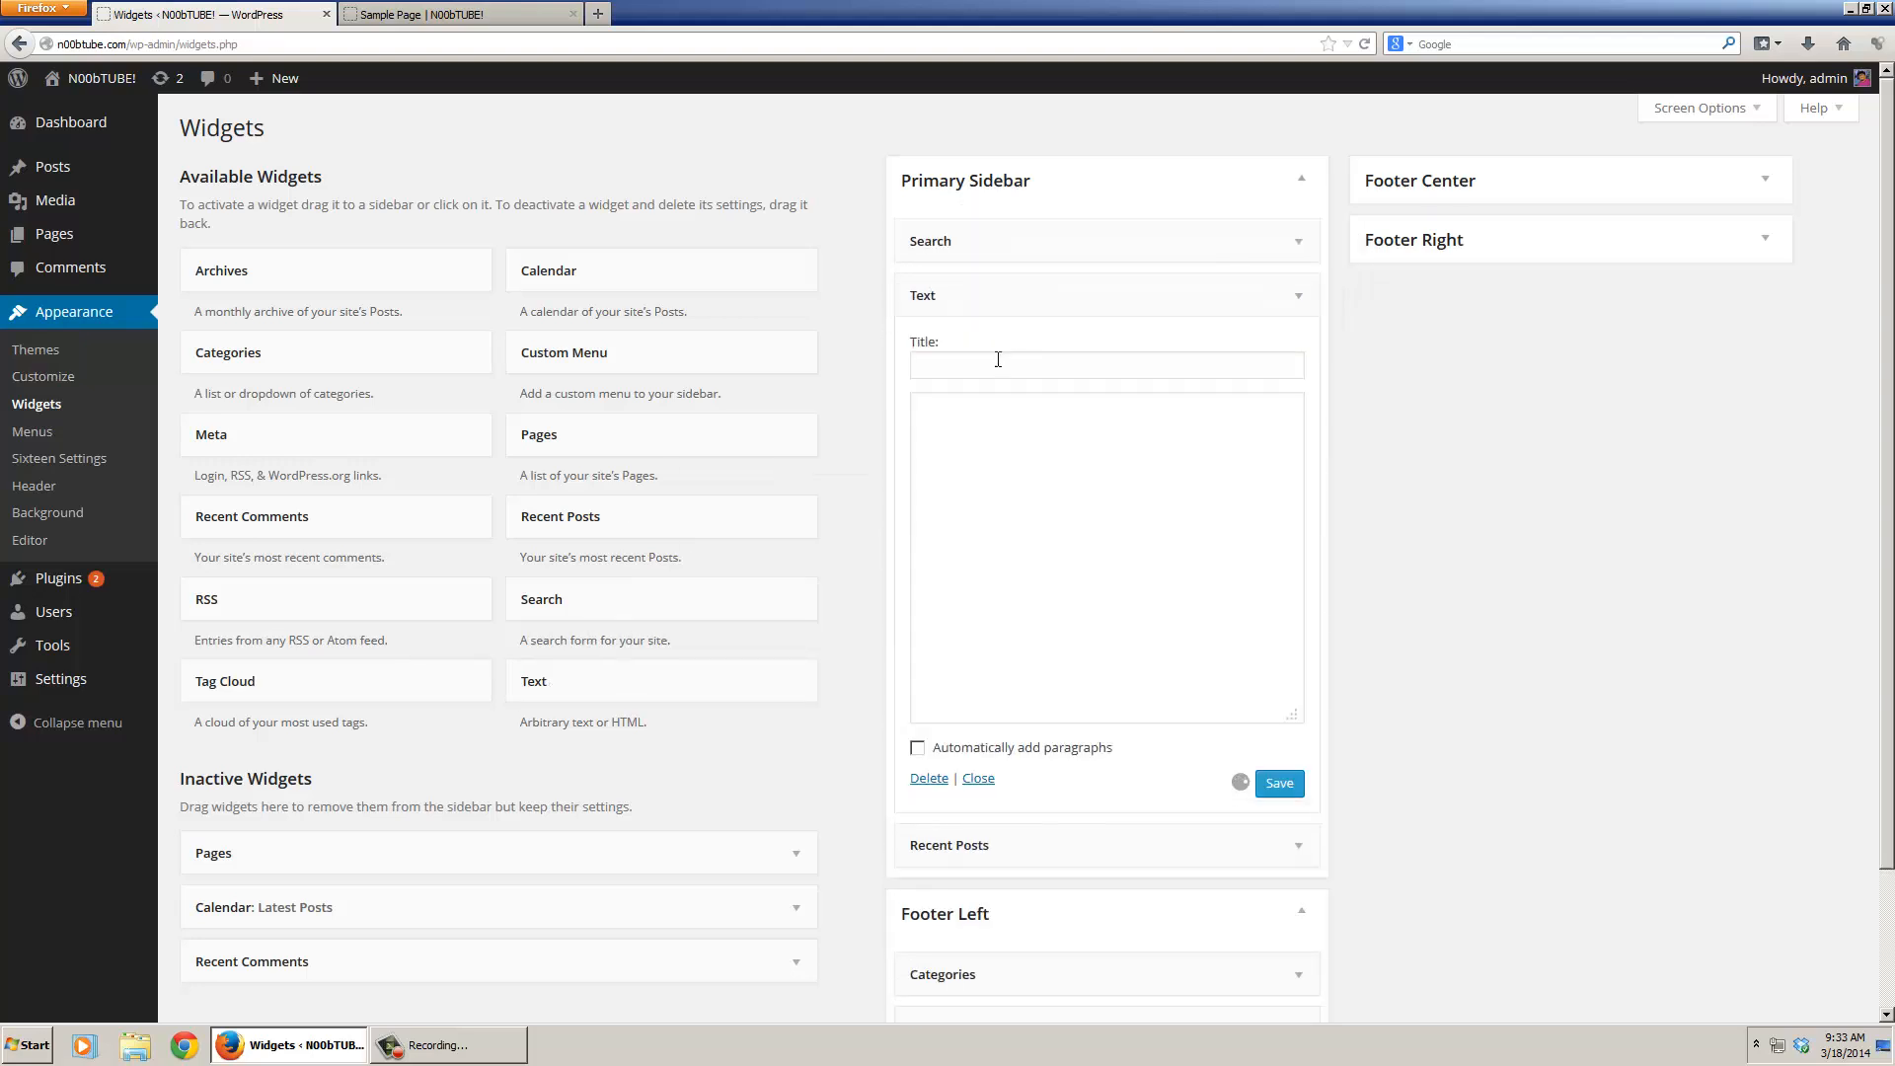
left_click(997, 363)
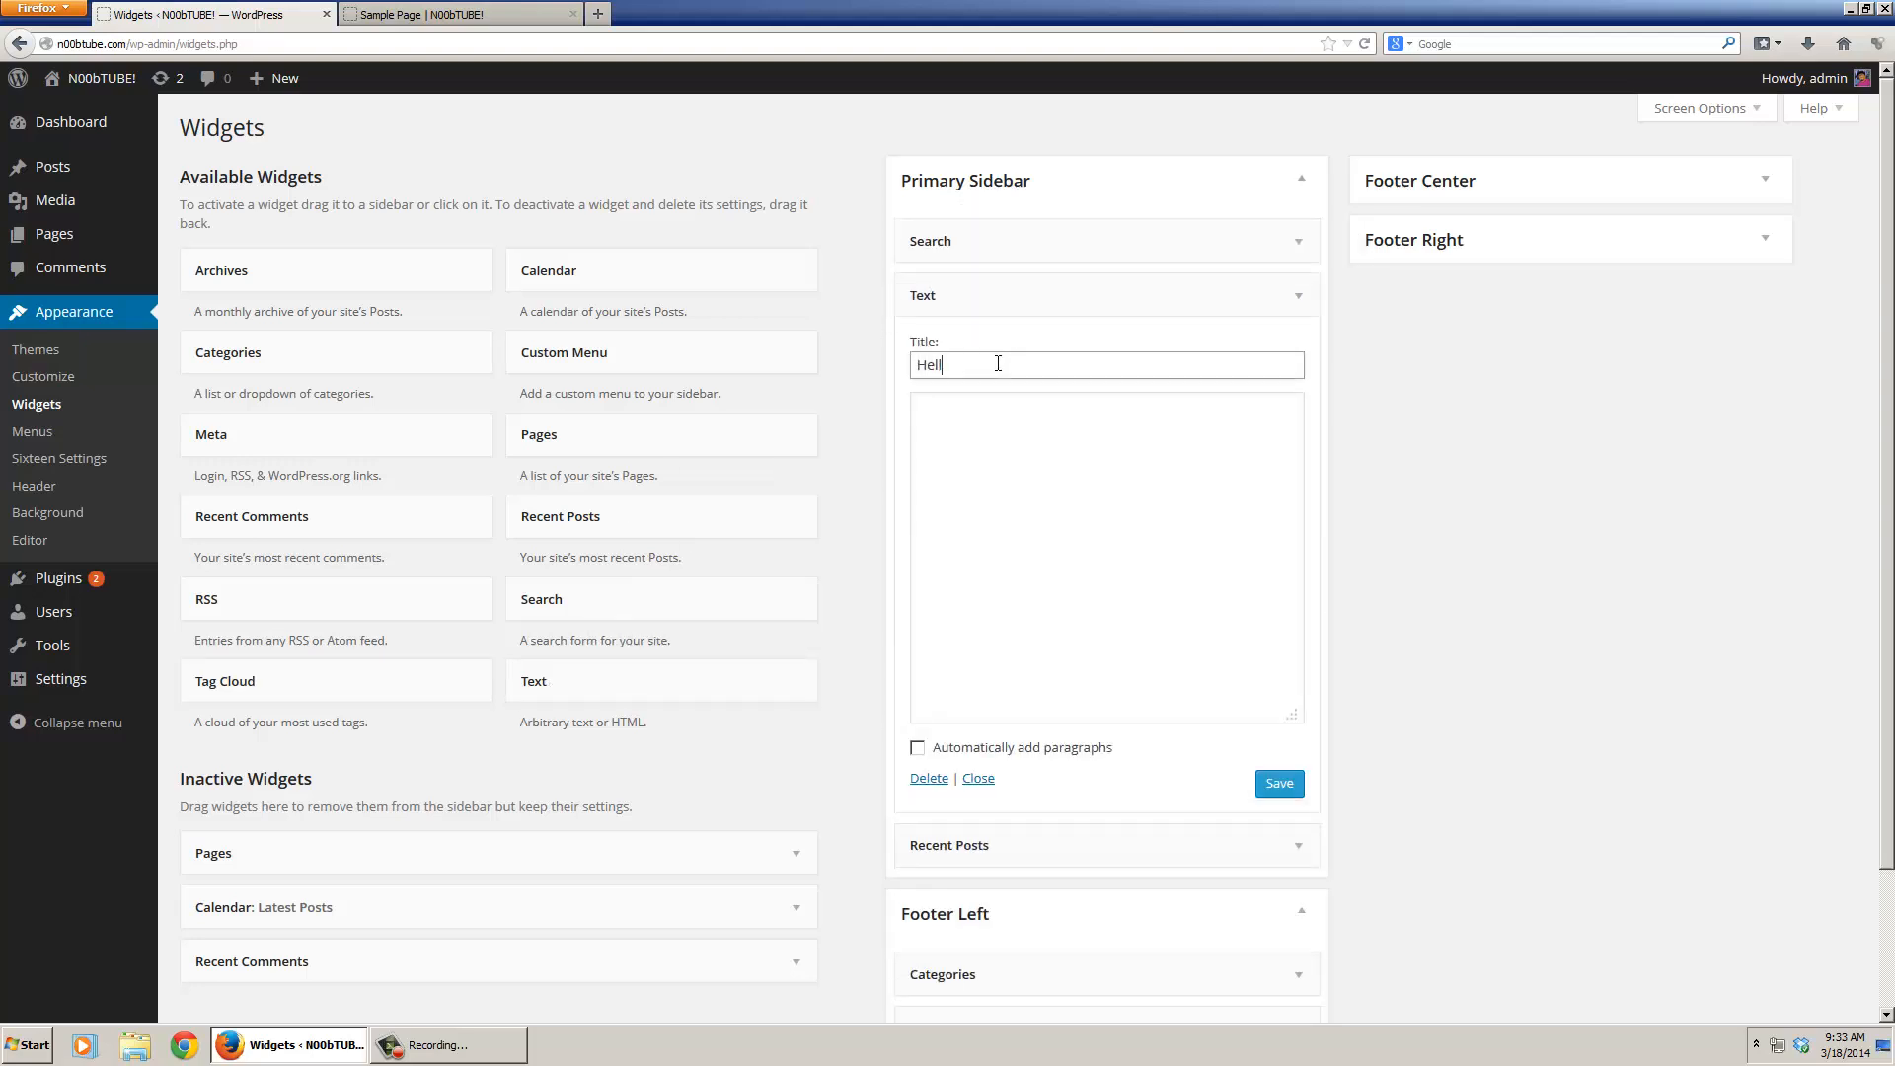
type("Hello World")
left_click(1059, 444)
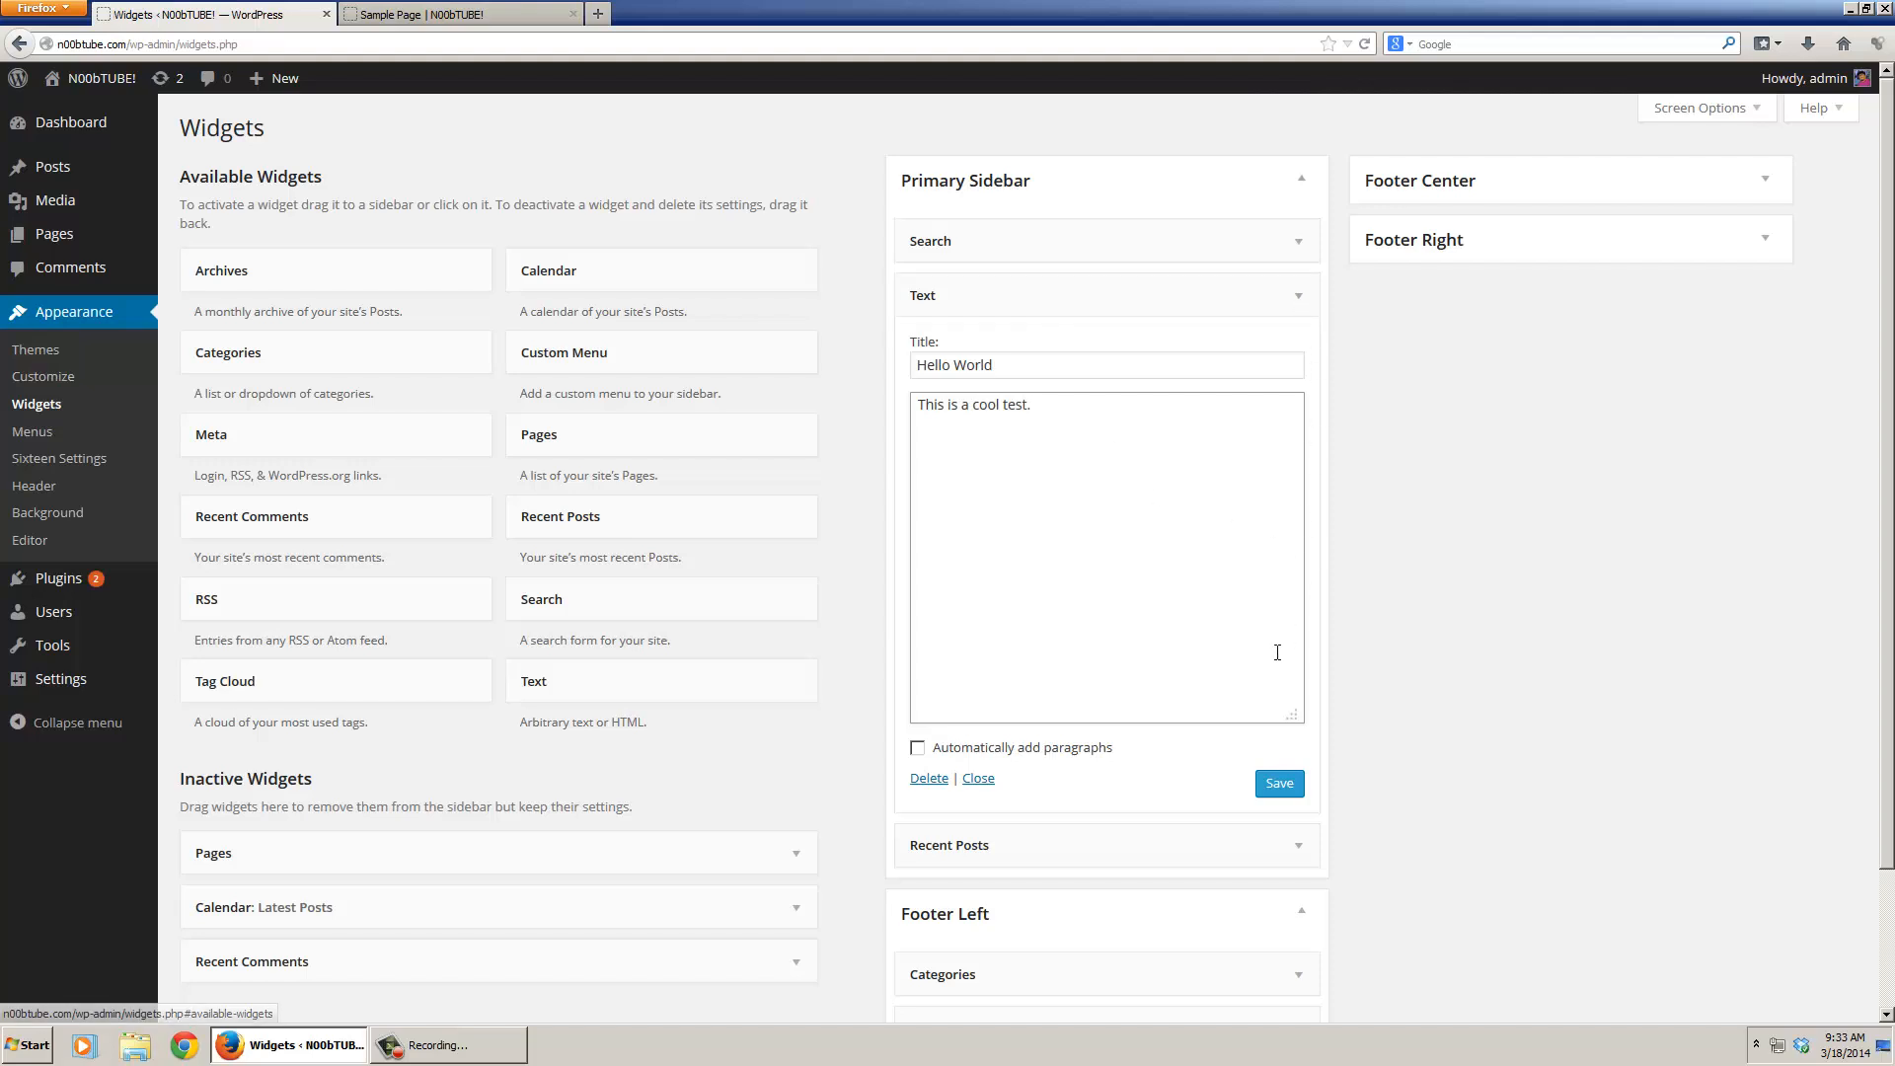
left_click(1279, 782)
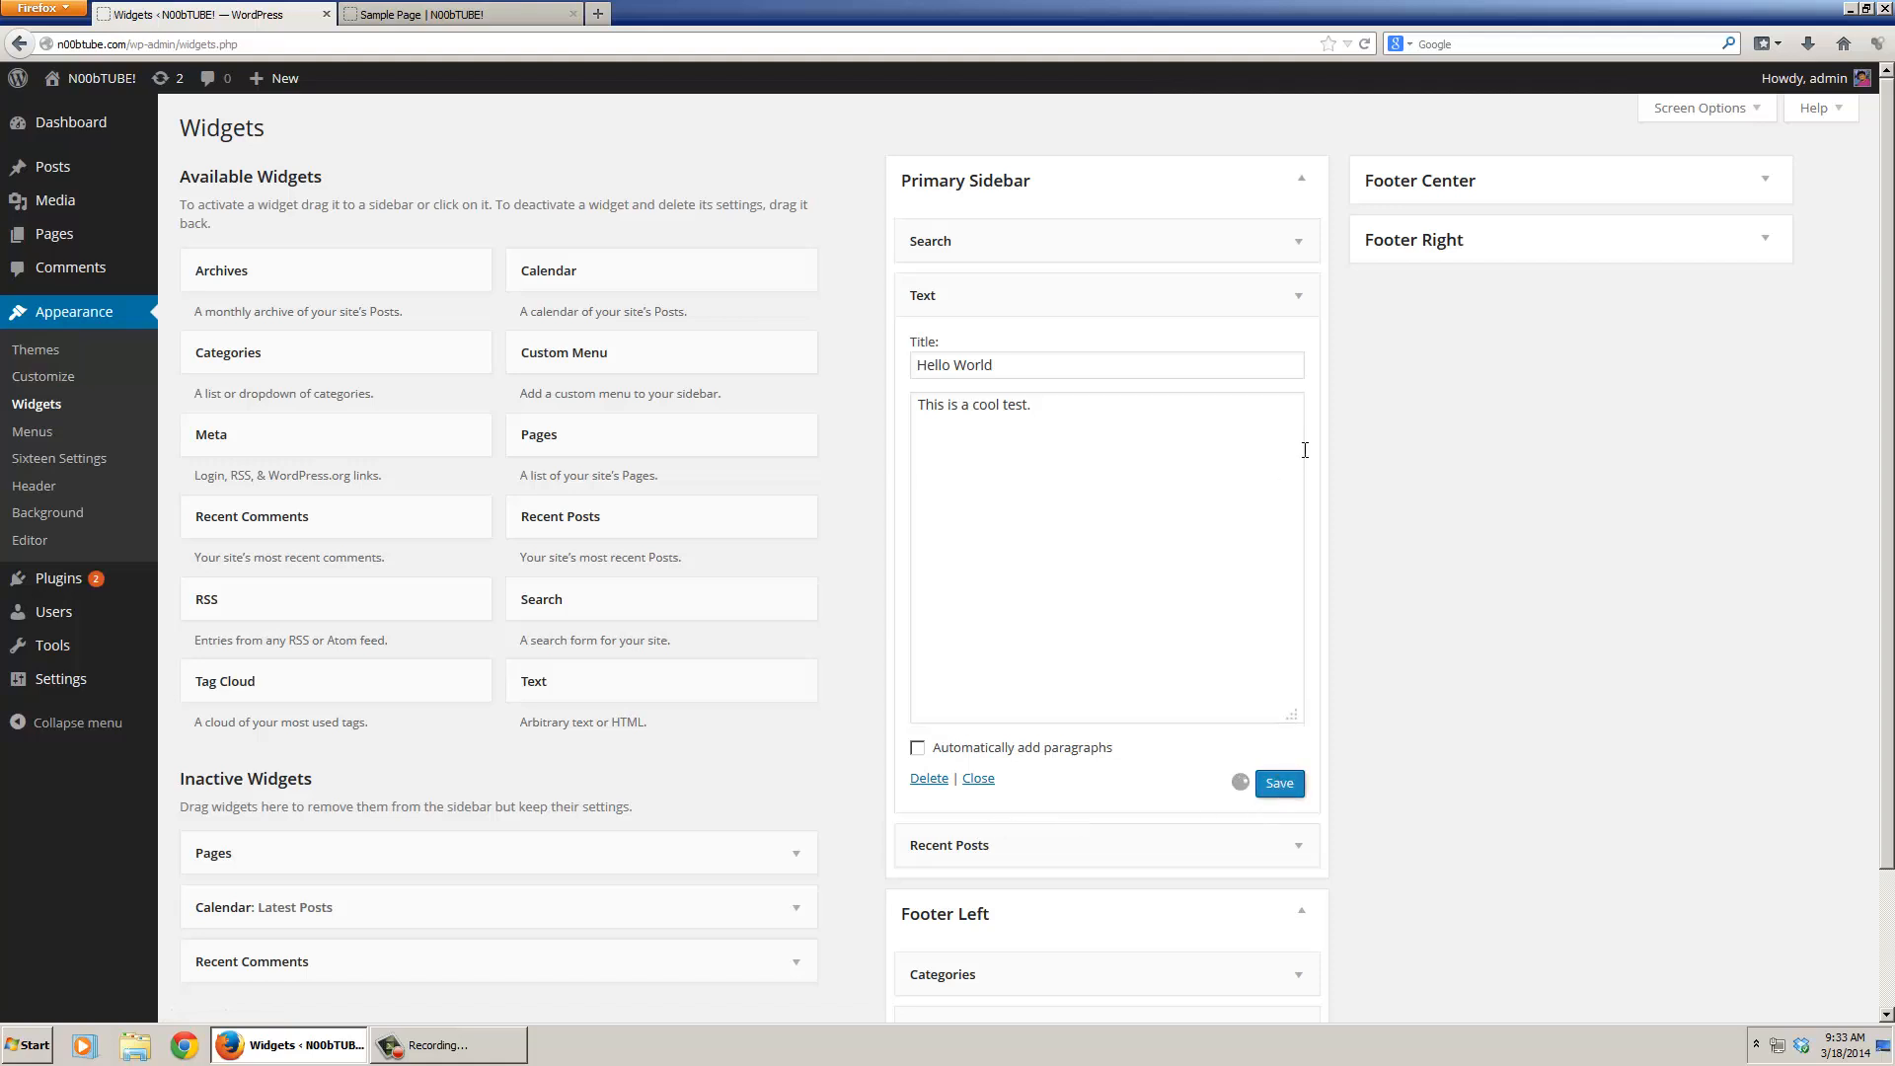
left_click(1298, 302)
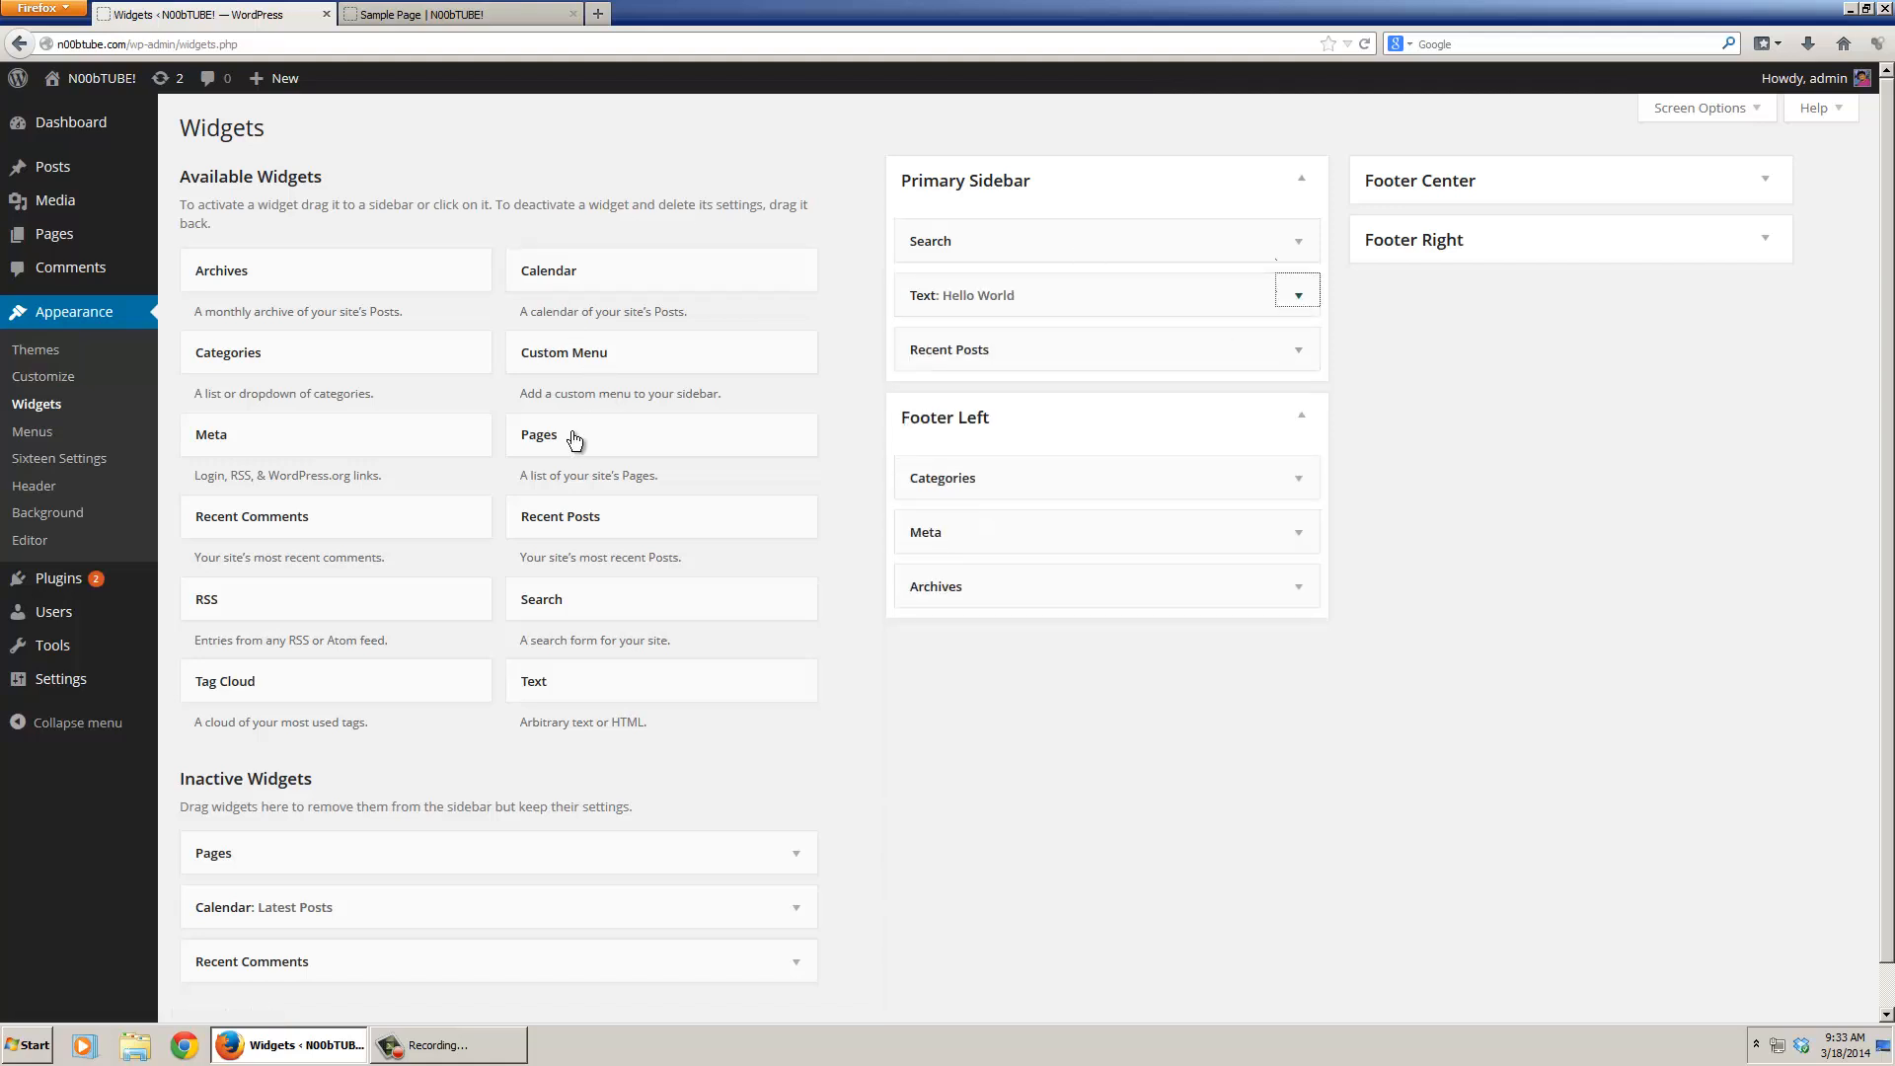
- Add a Pages widget below Recent Posts in the Primary Sidebar, titled "menu" and sorted by Page title, and save it
left_click_drag(576, 435, 957, 373)
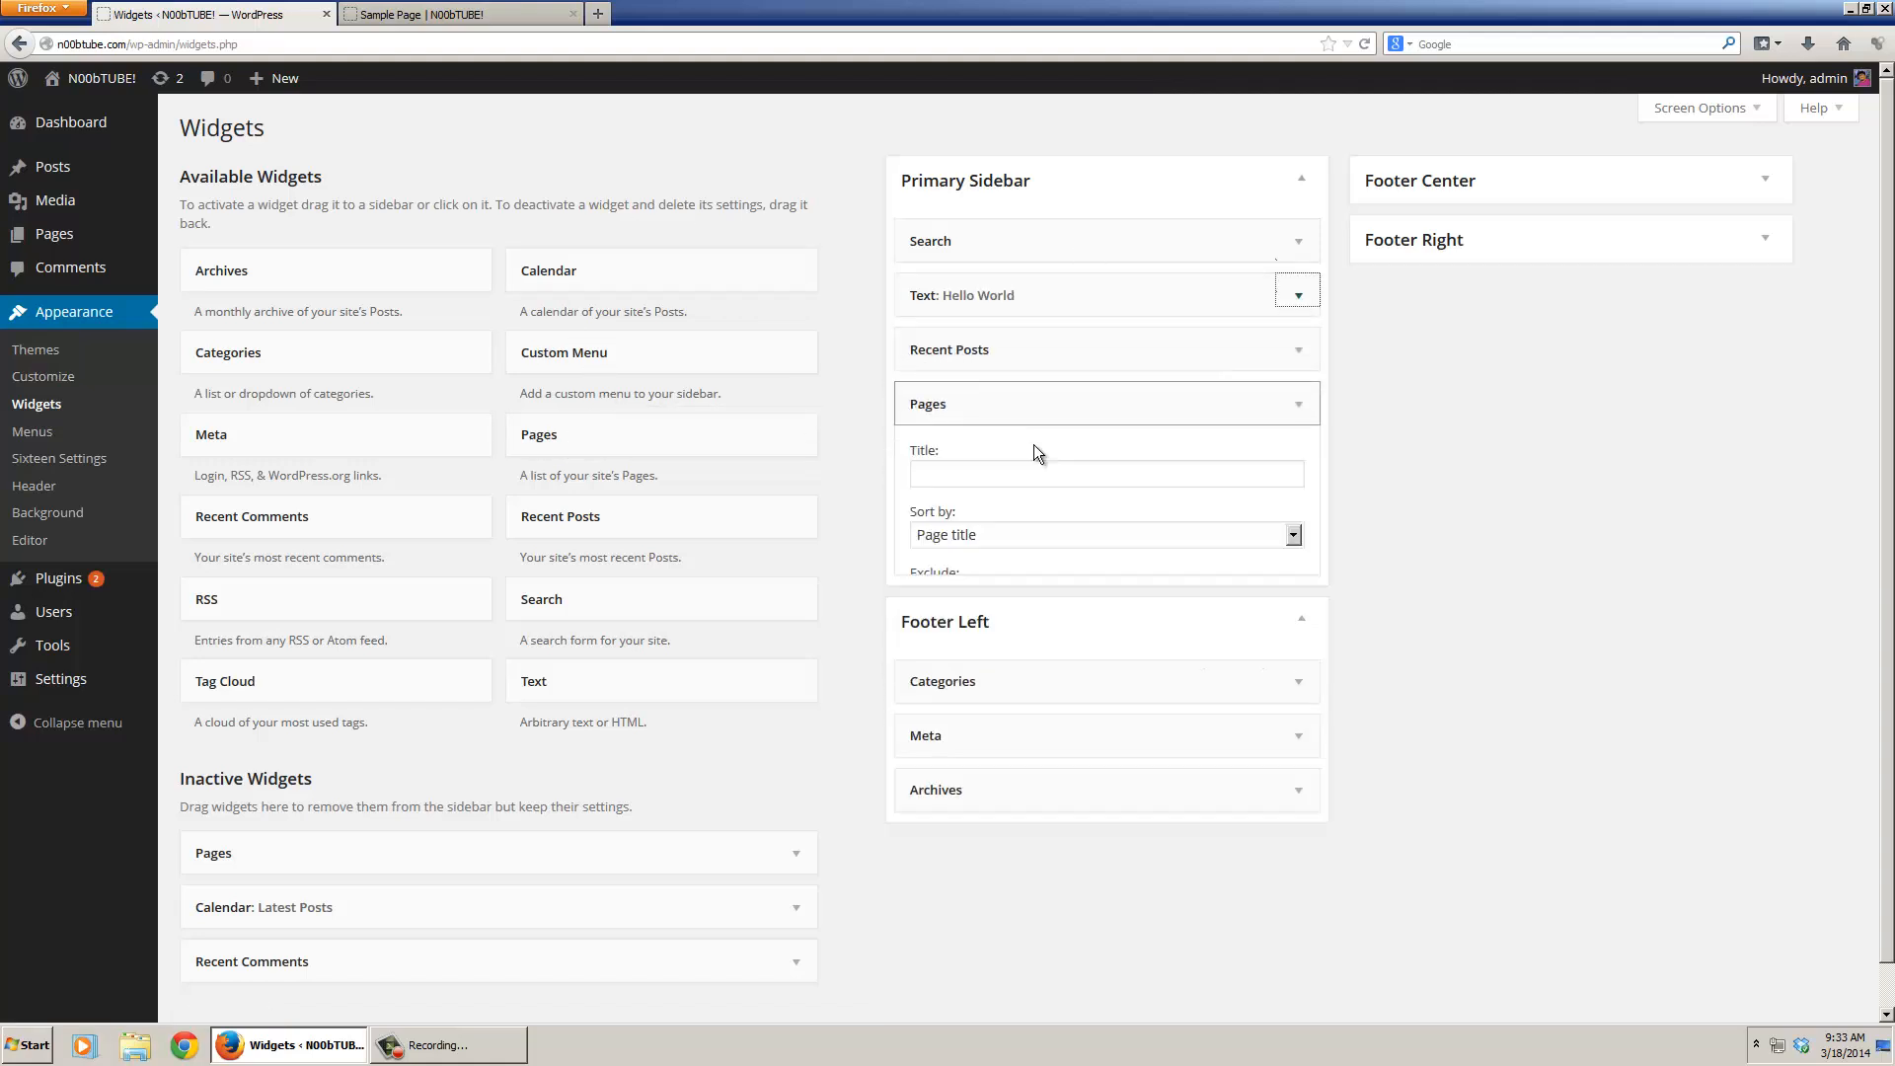
left_click(1058, 468)
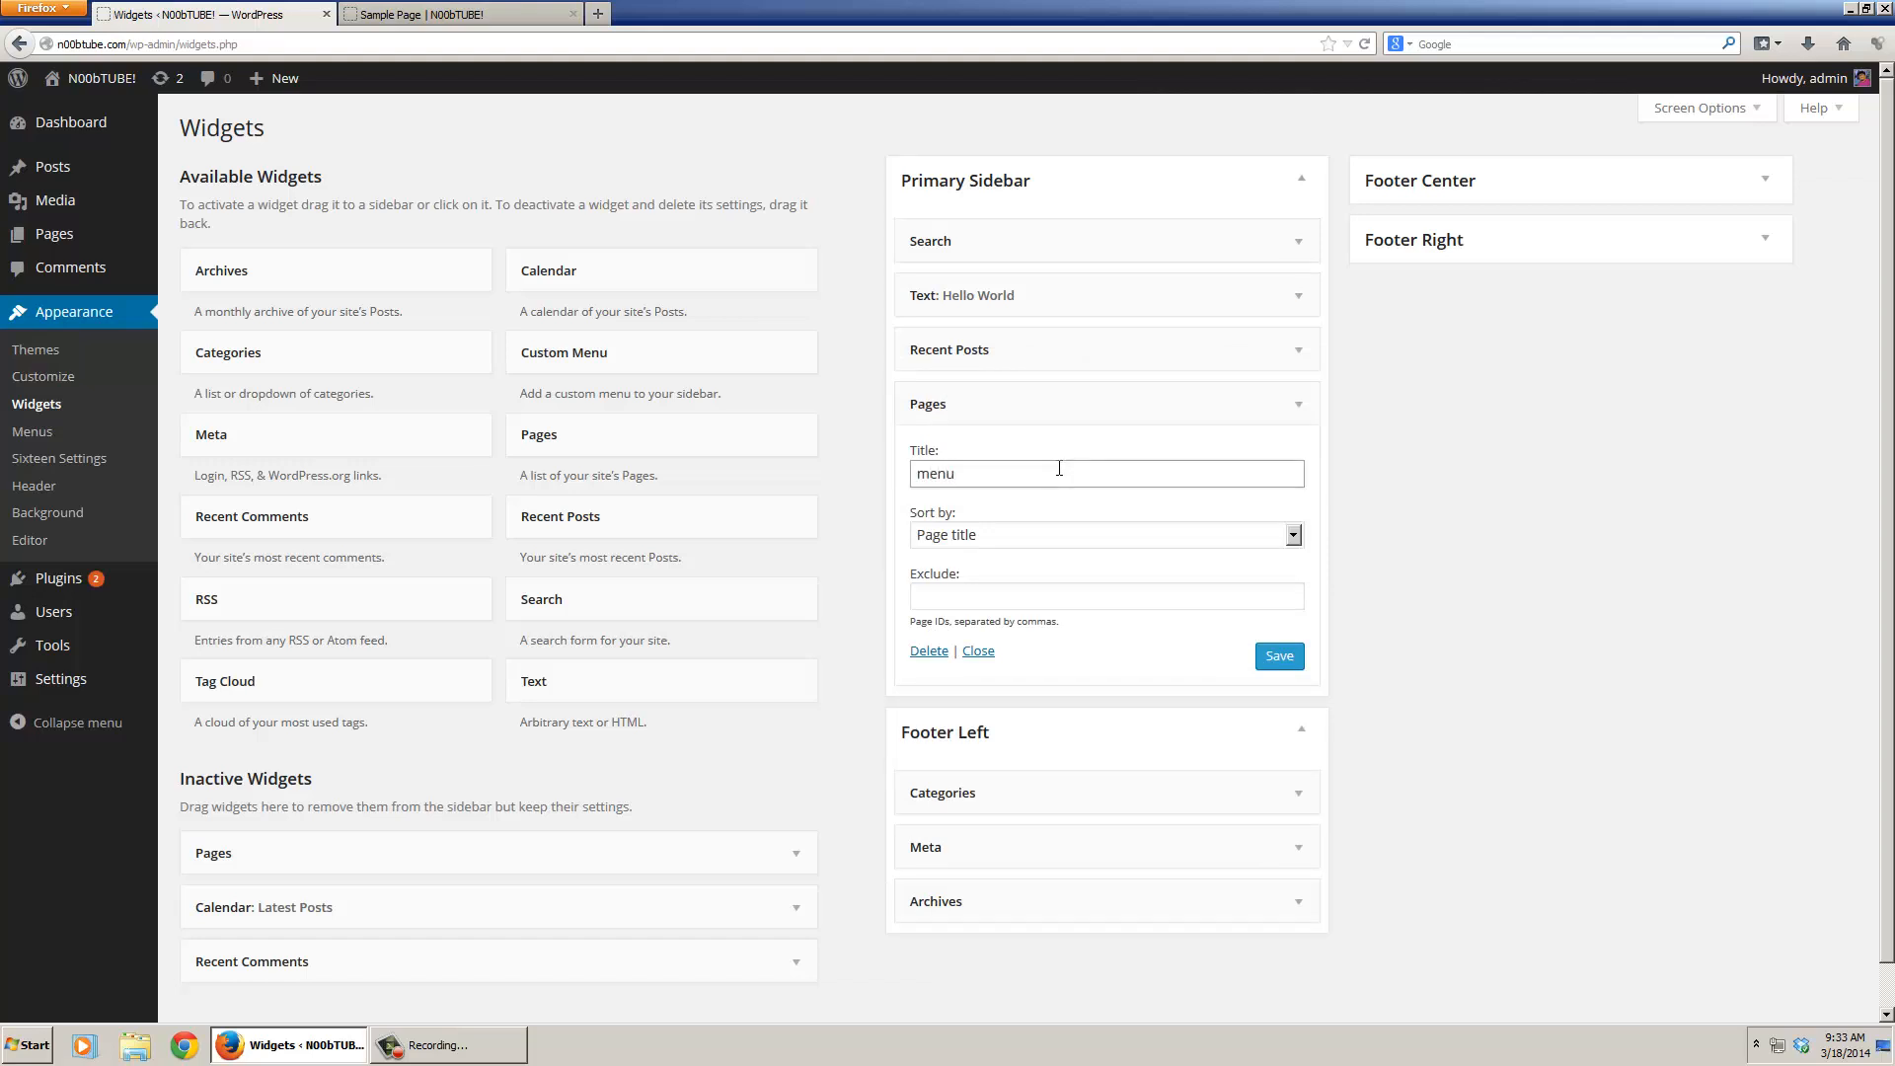
left_click_drag(1059, 468, 819, 458)
type("me")
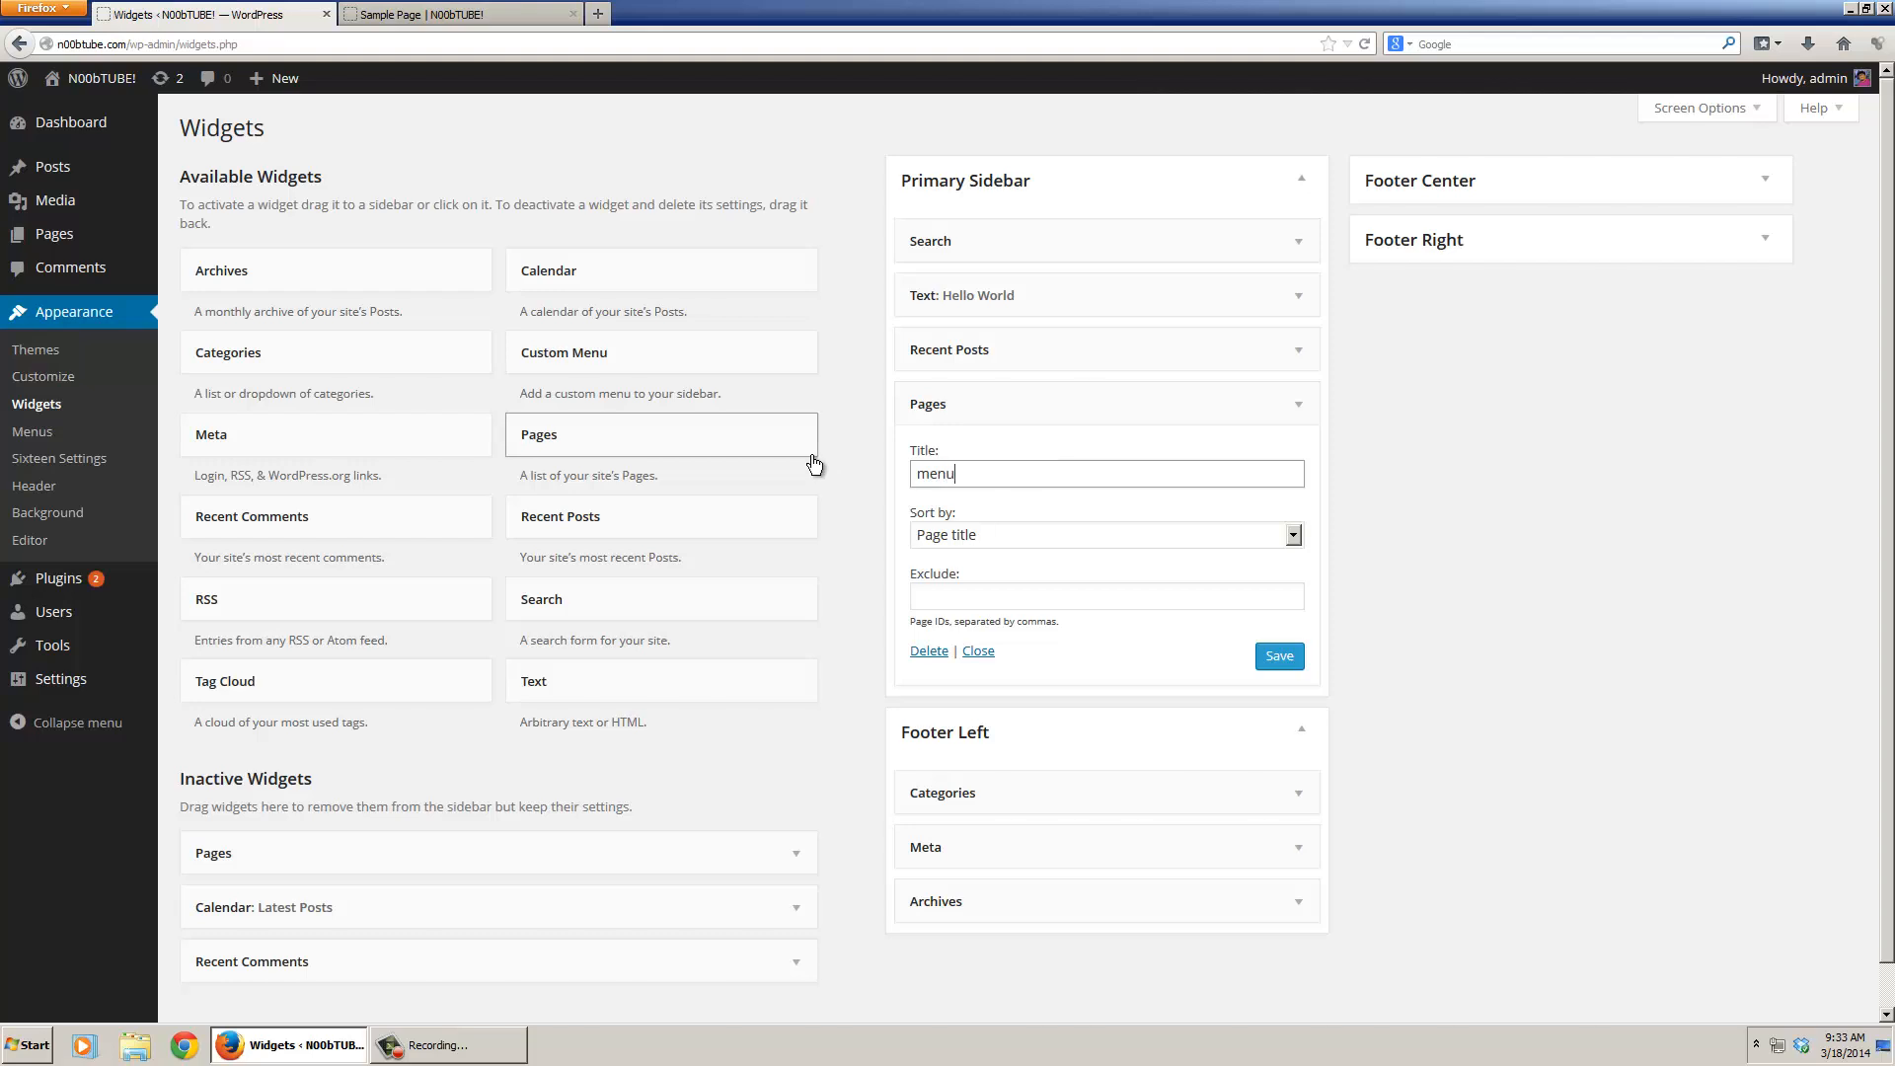
left_click(1293, 534)
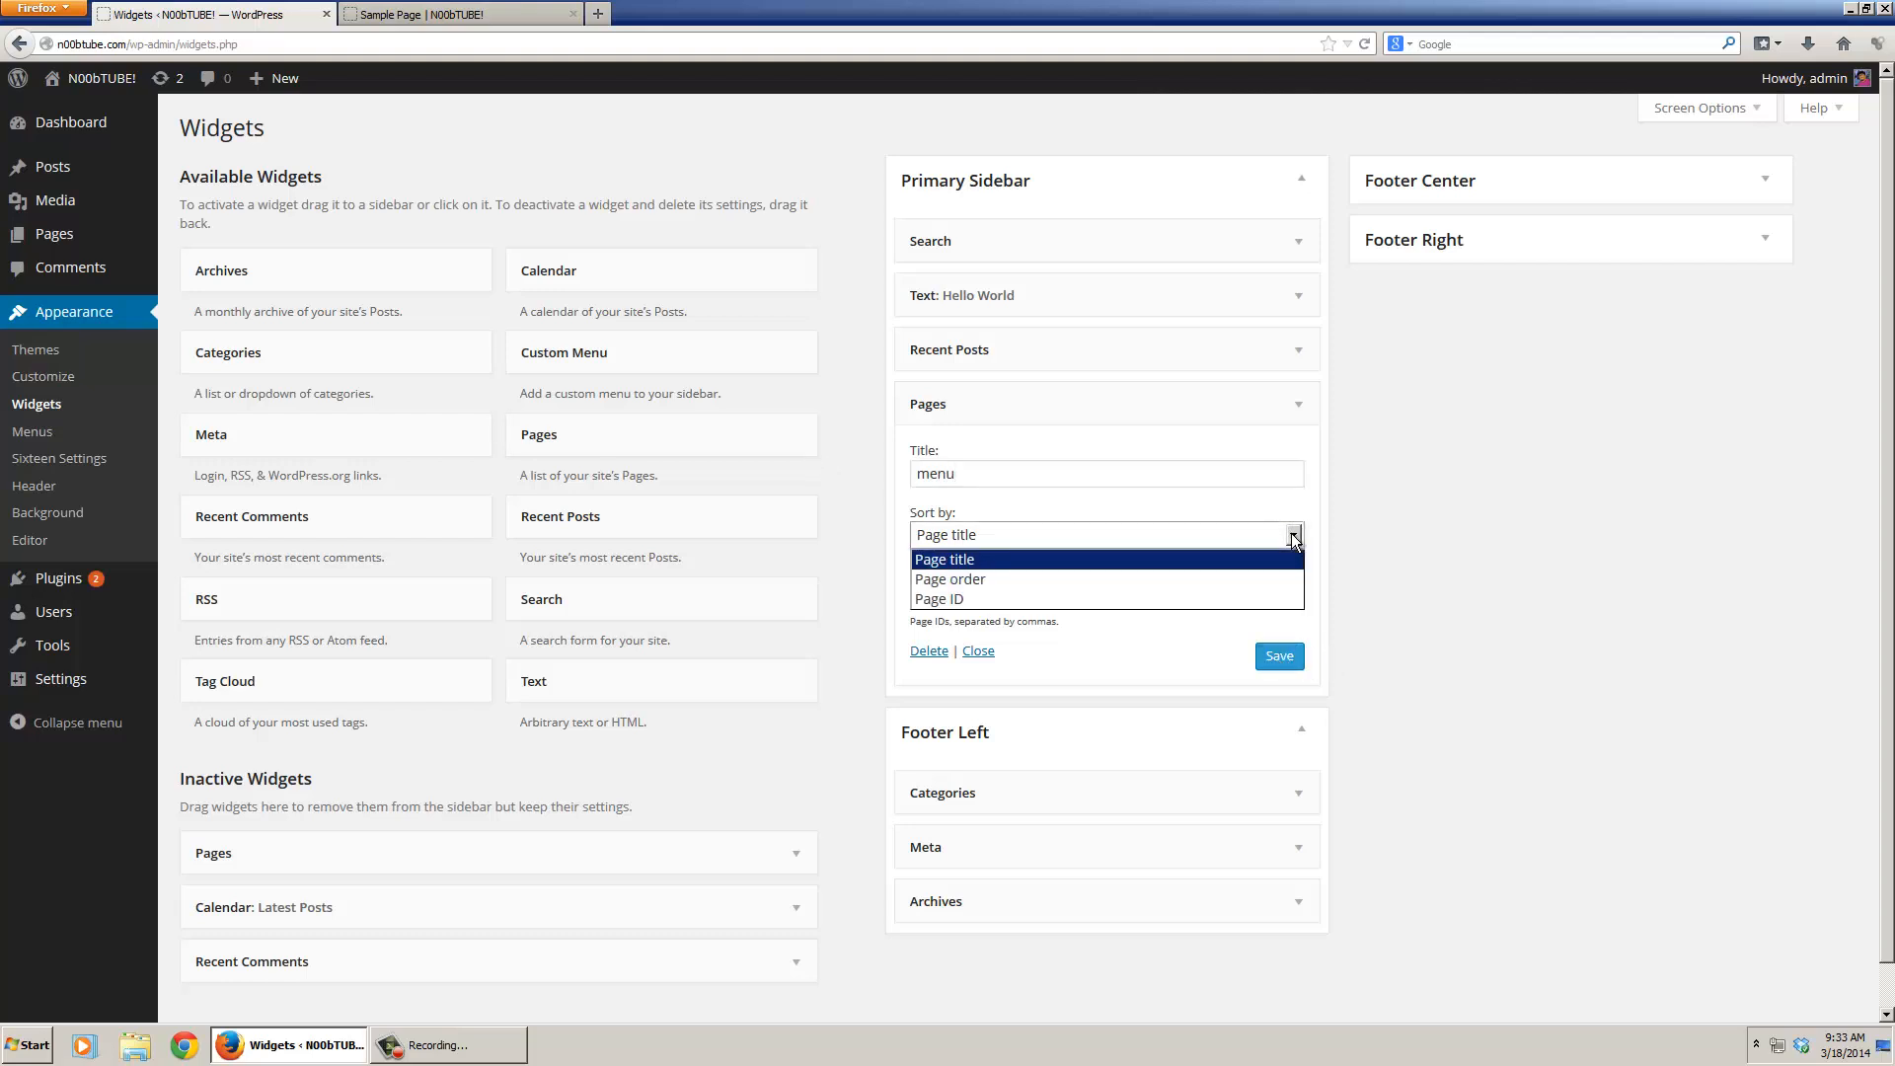
left_click(1283, 550)
left_click(1279, 659)
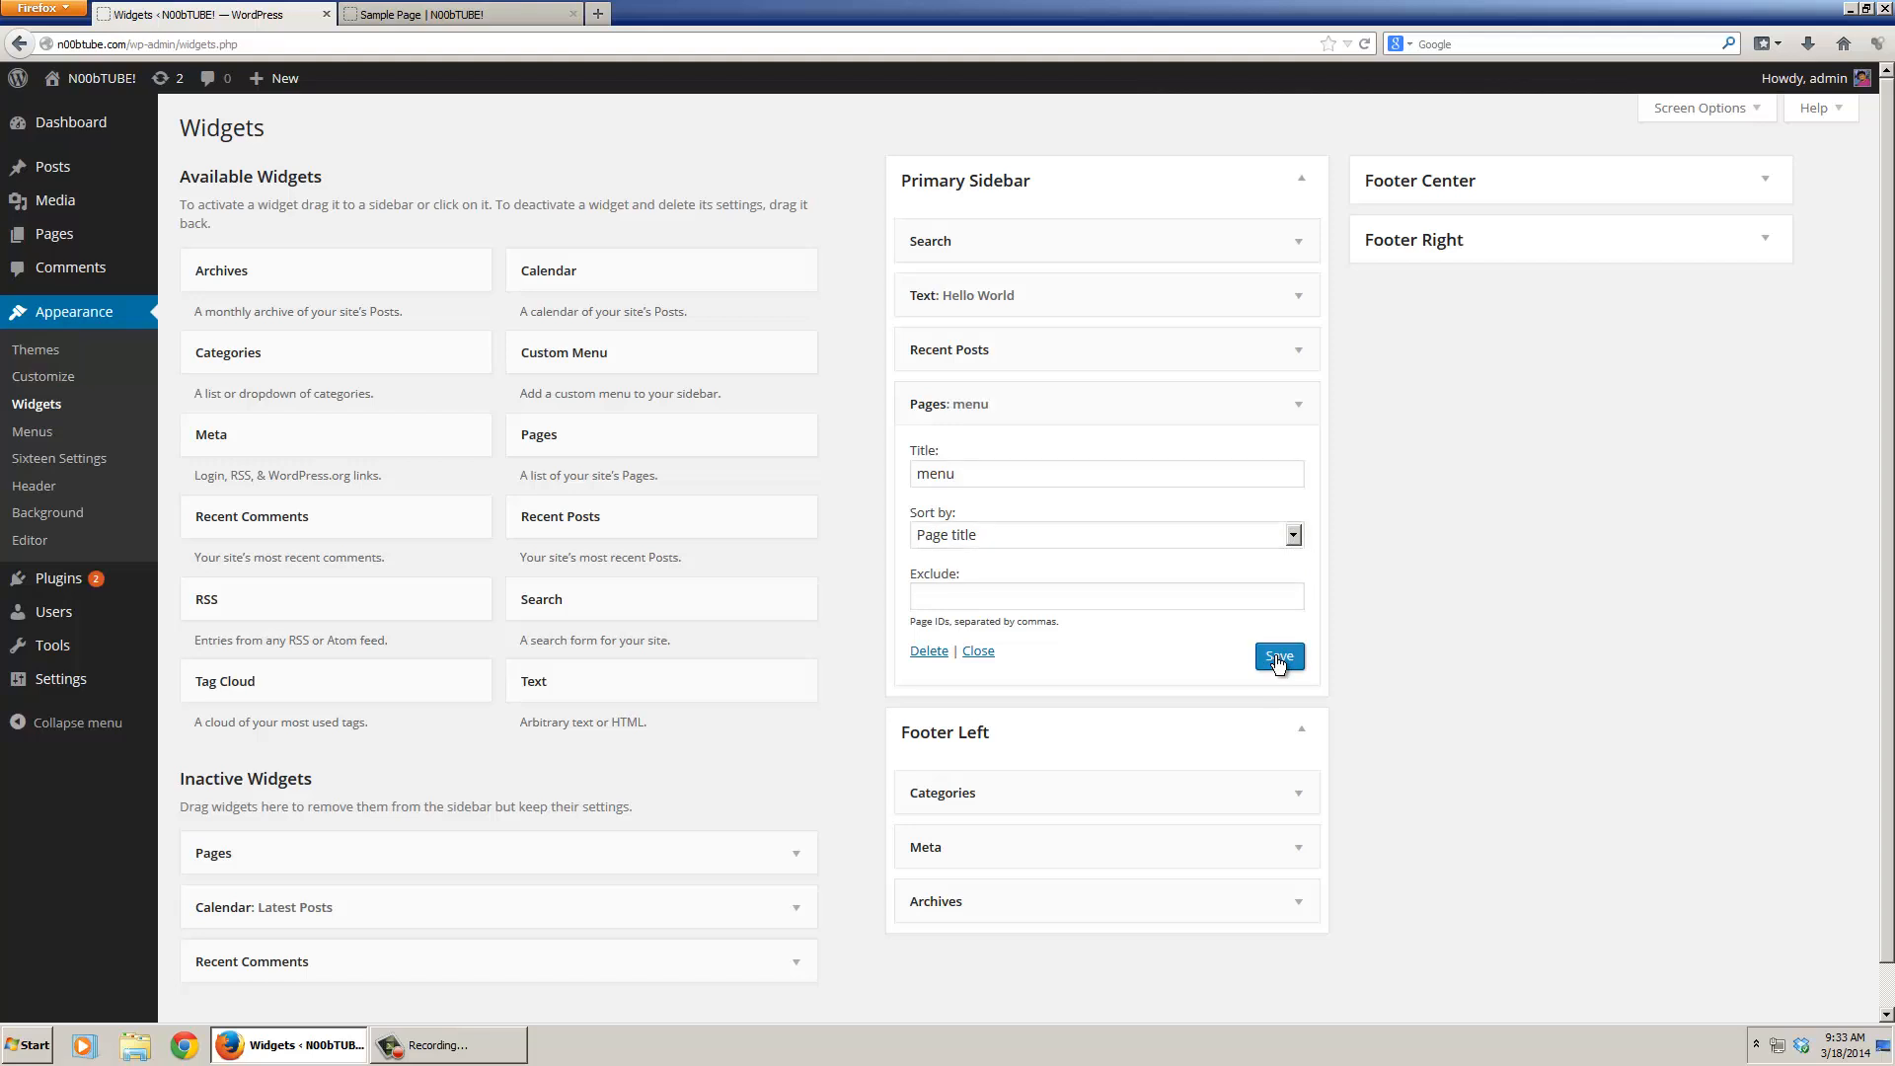
- Reload the live Sample Page and review the new sidebar widgets and the page layout
left_click(585, 9)
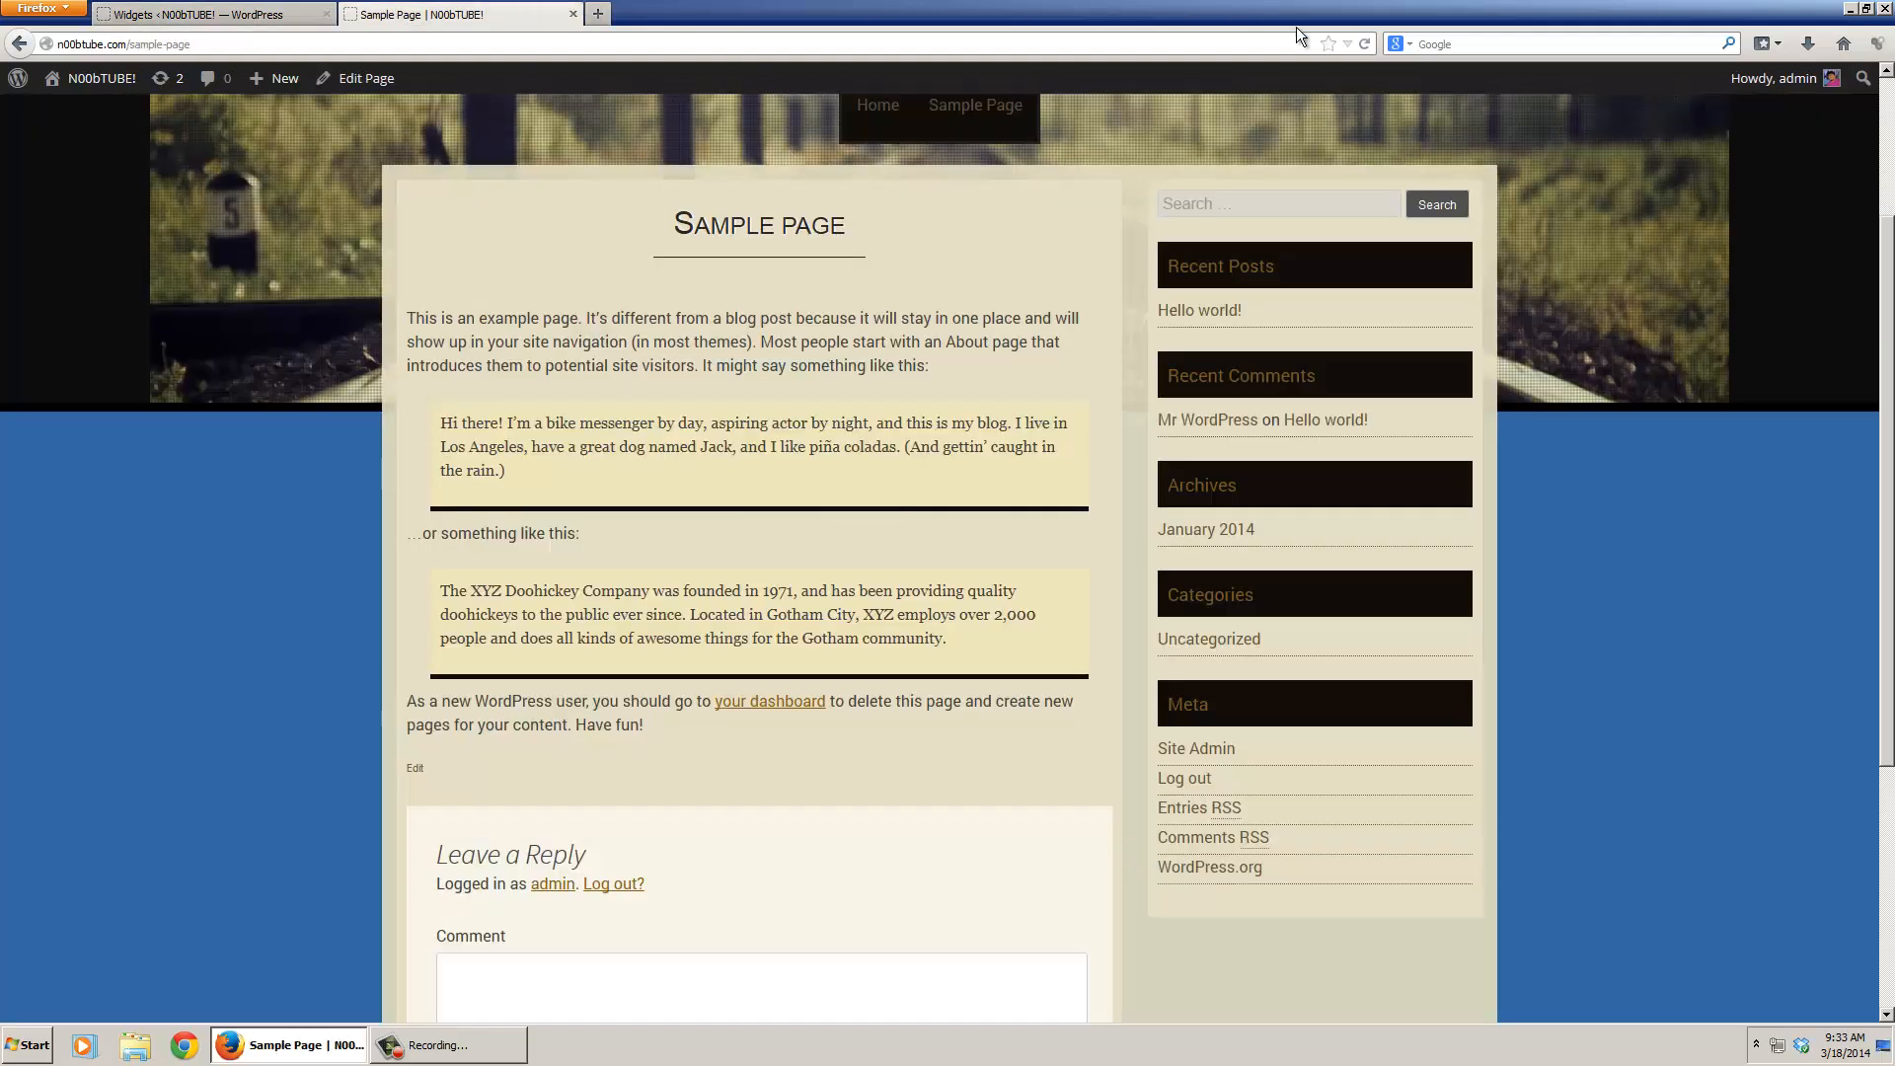
left_click(1362, 43)
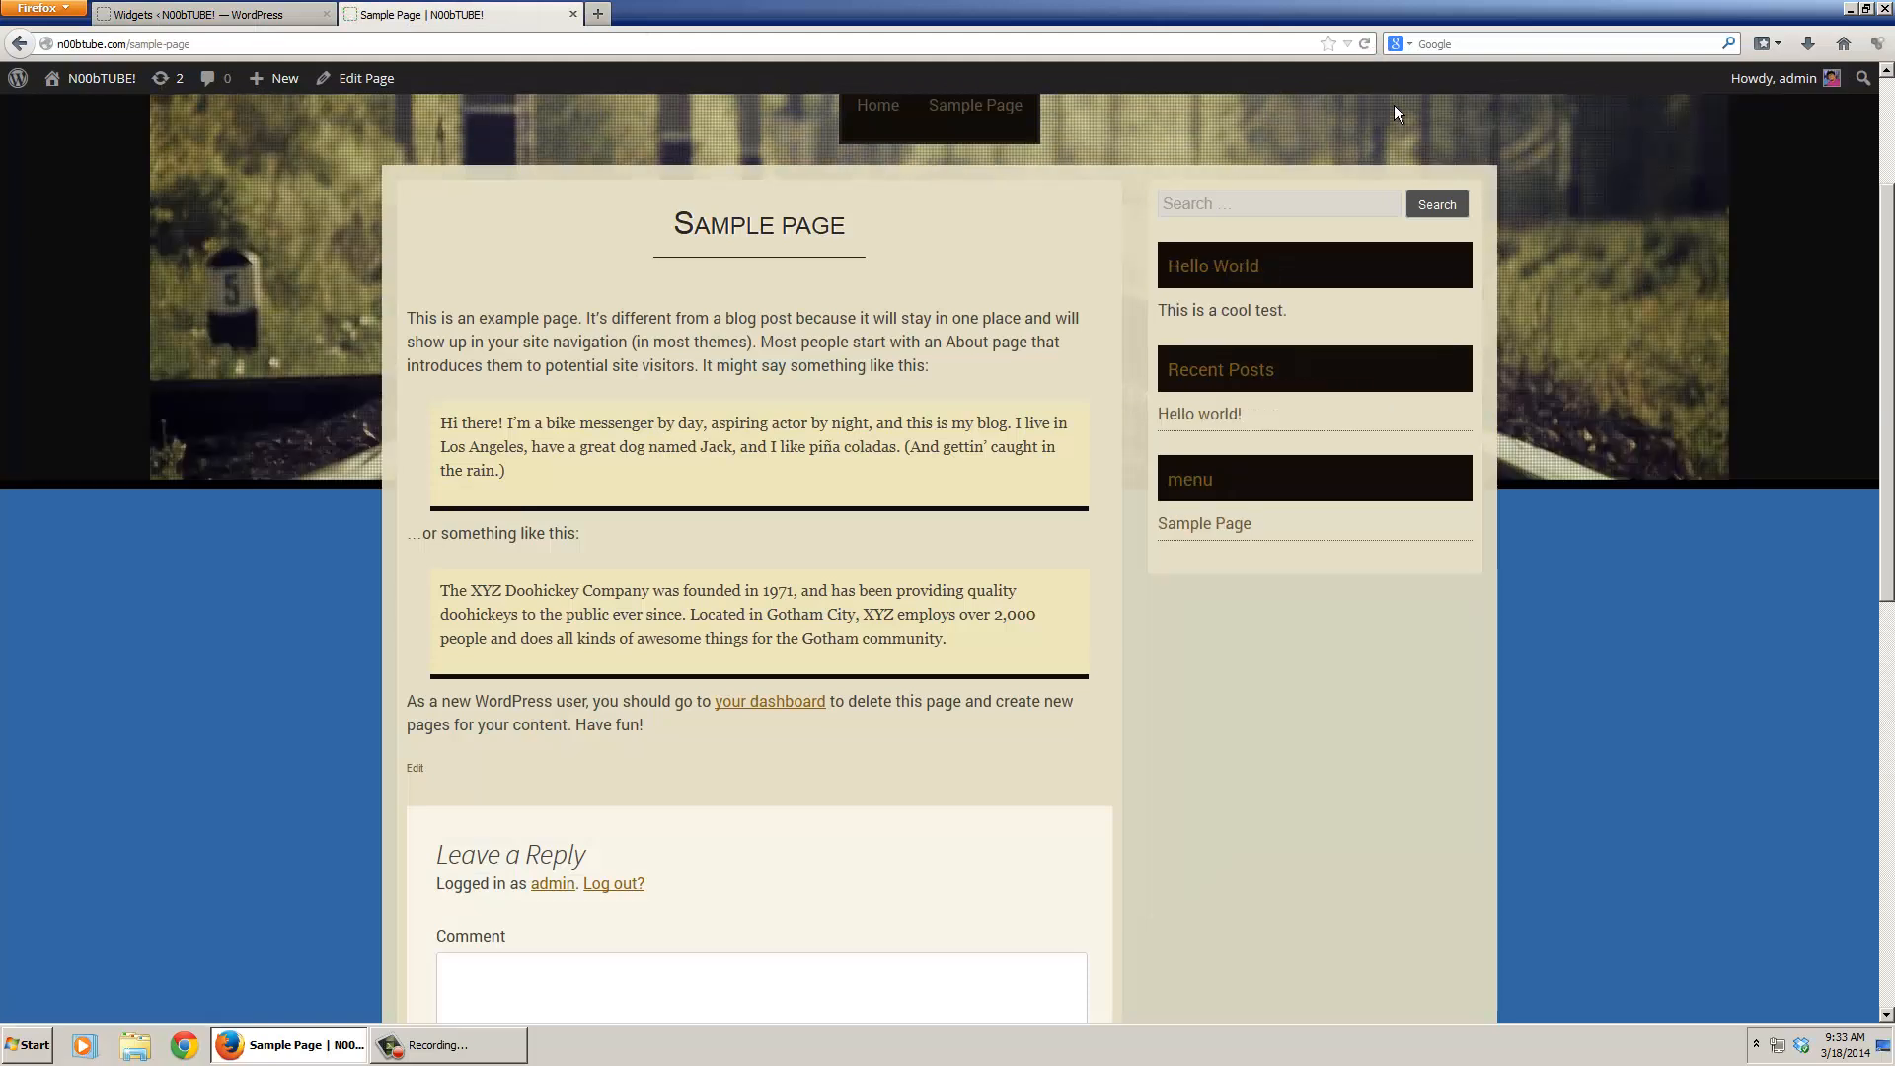
left_click_drag(529, 300, 723, 868)
left_click(1143, 227)
scroll(1258, 286, "up", 4)
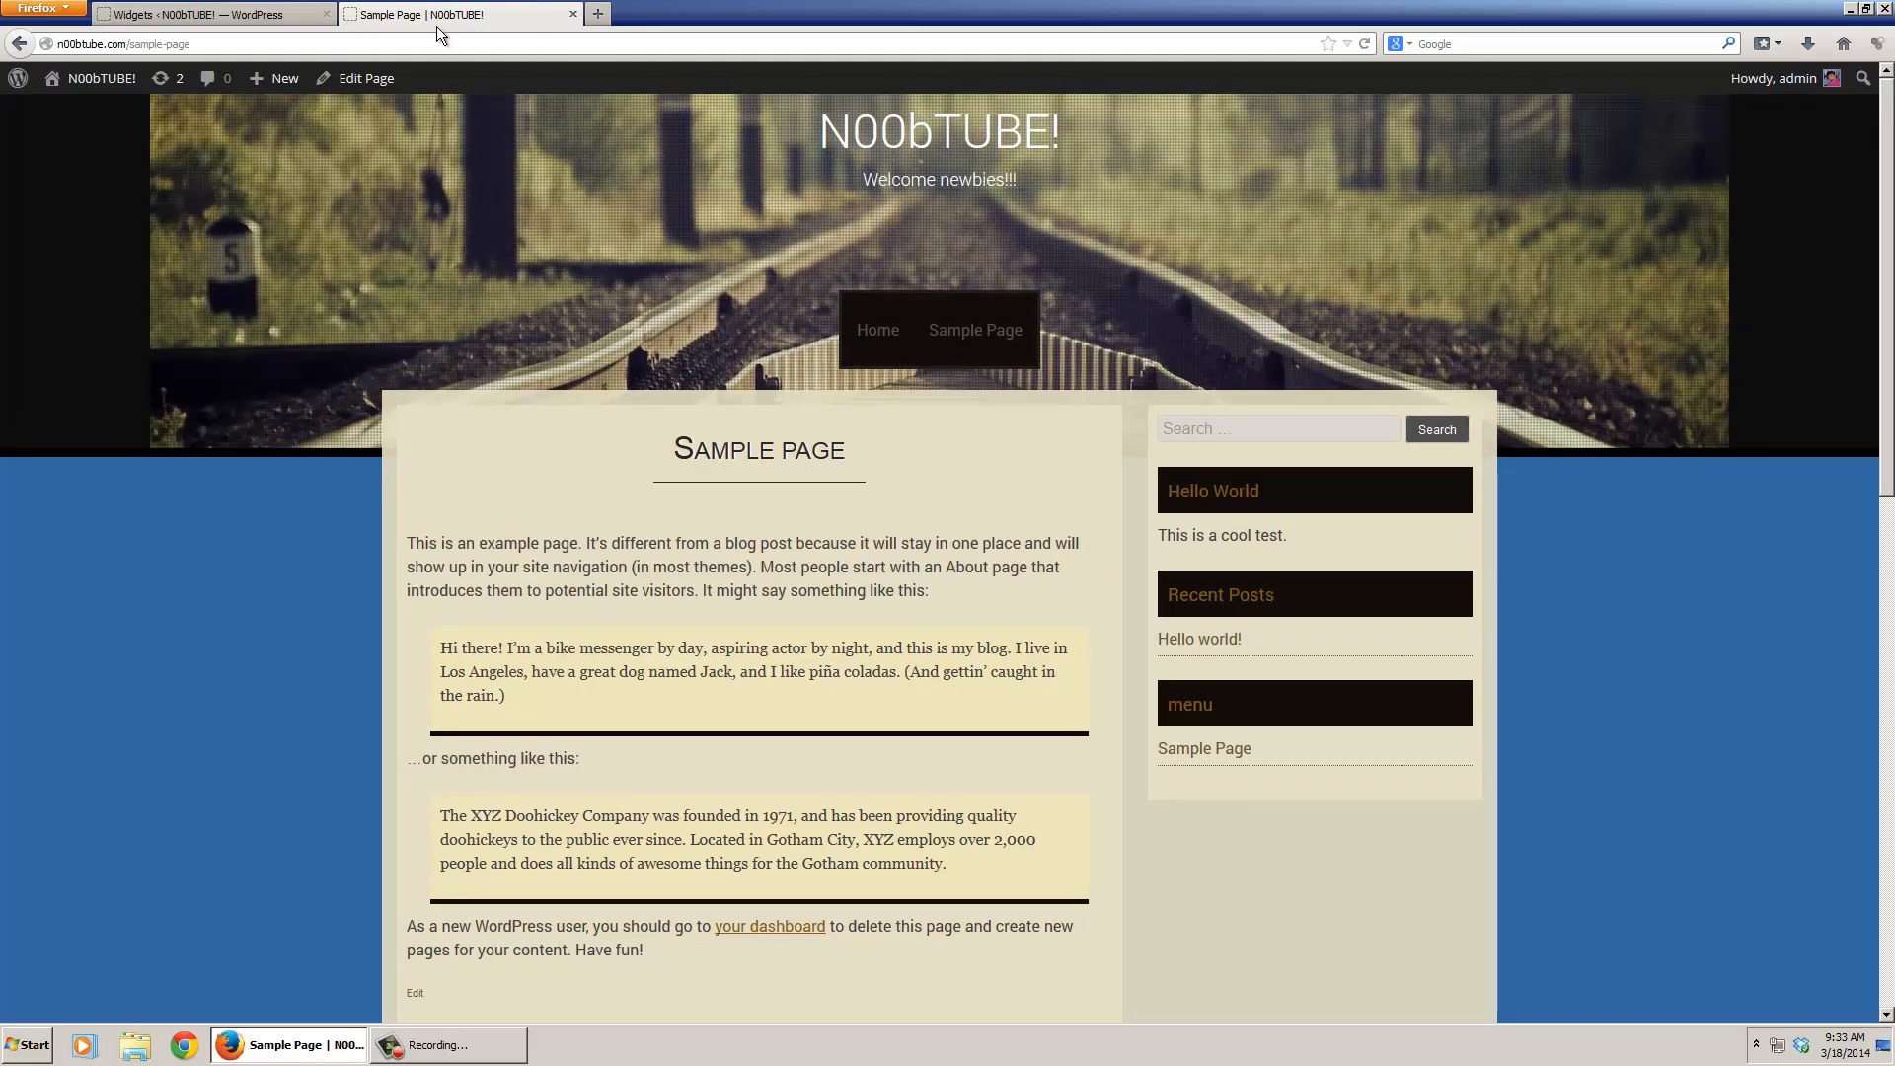
- Return to the dashboard, open the theme editor and look through the Sixteen stylesheet (style.css)
left_click(252, 14)
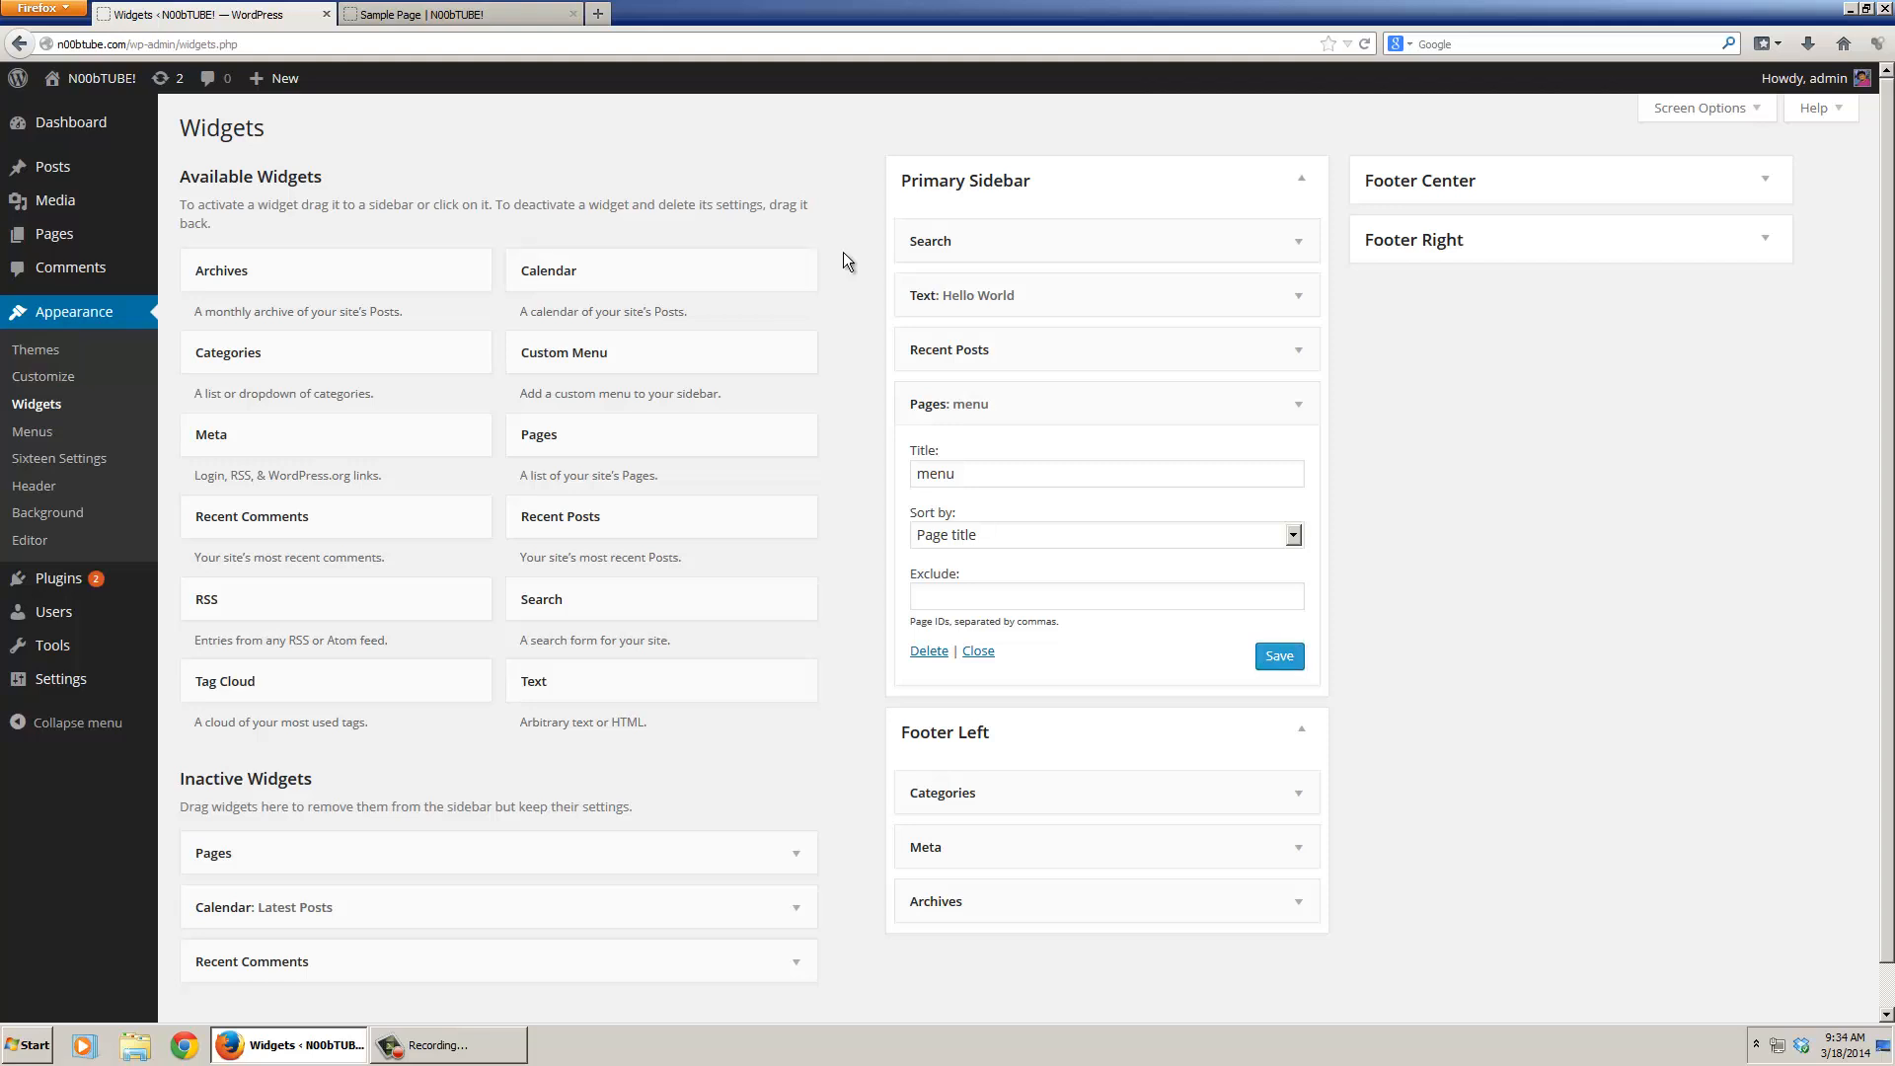
left_click(30, 543)
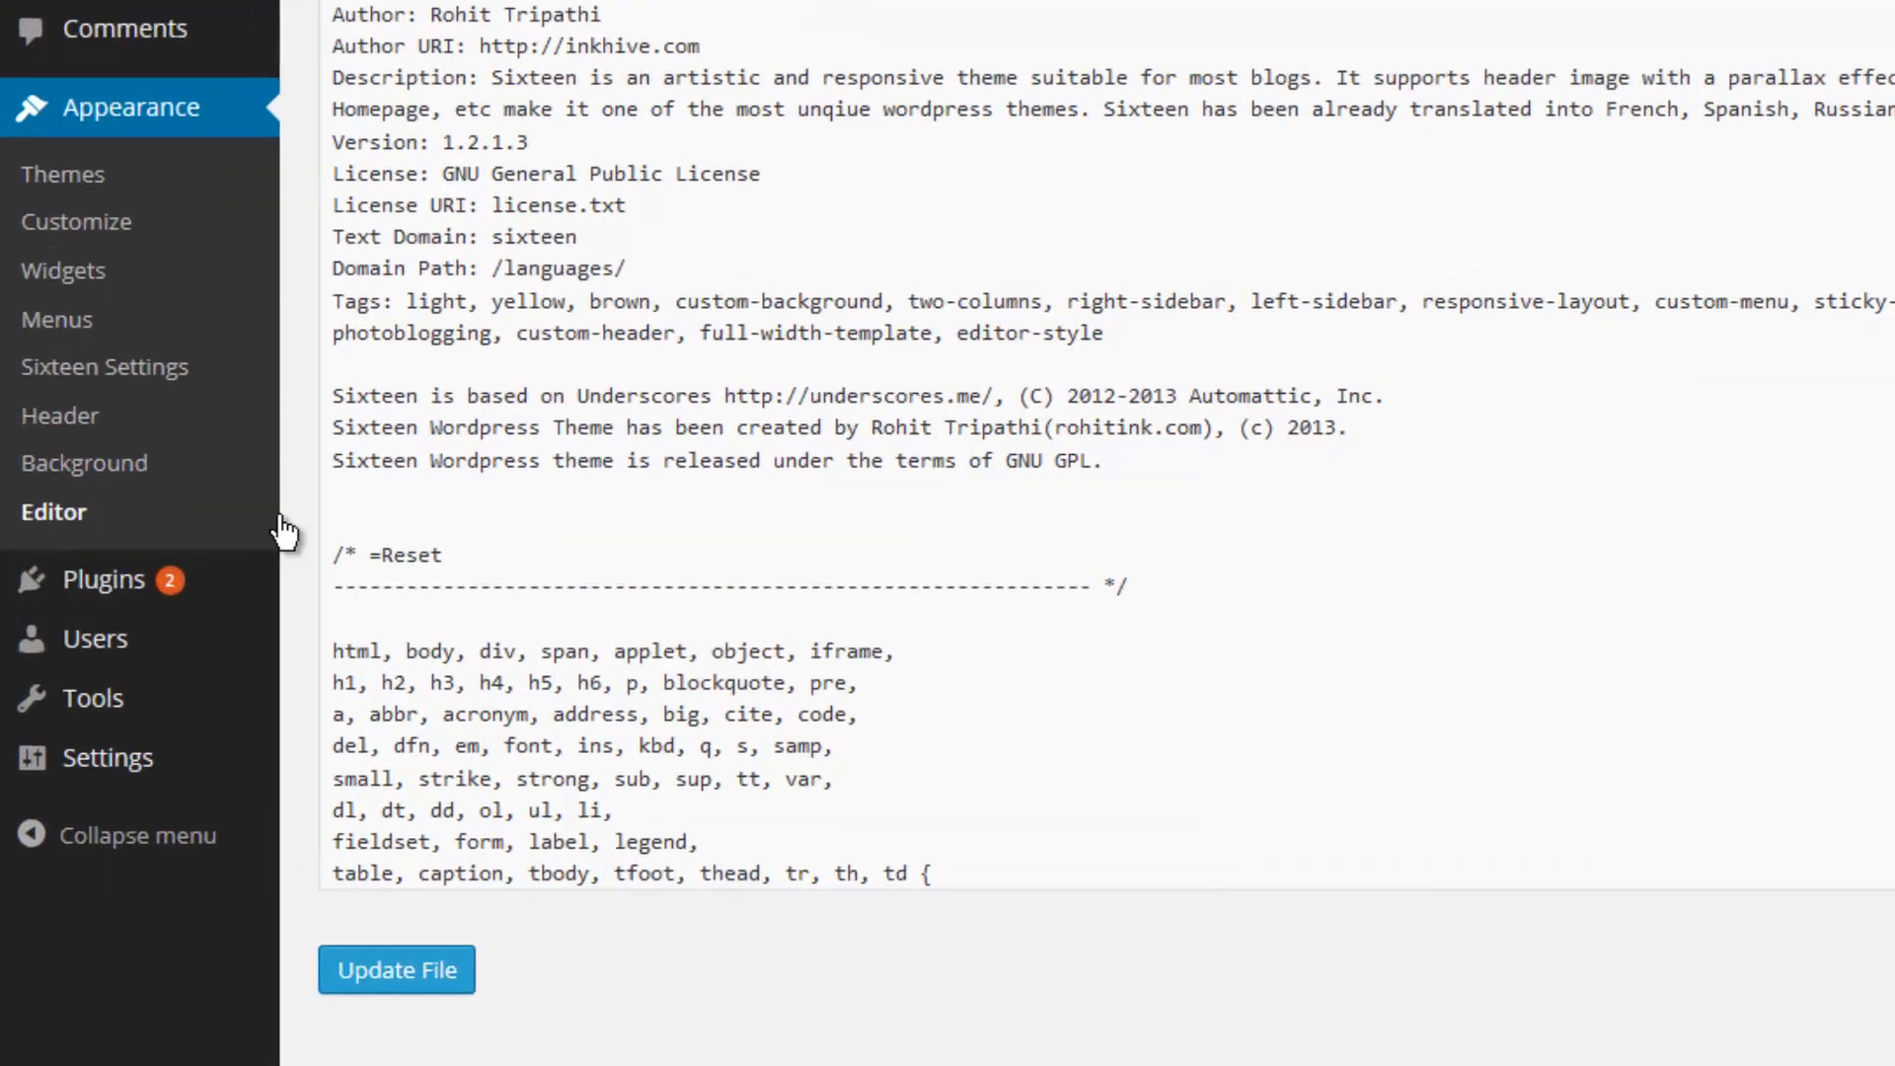
left_click(1386, 395)
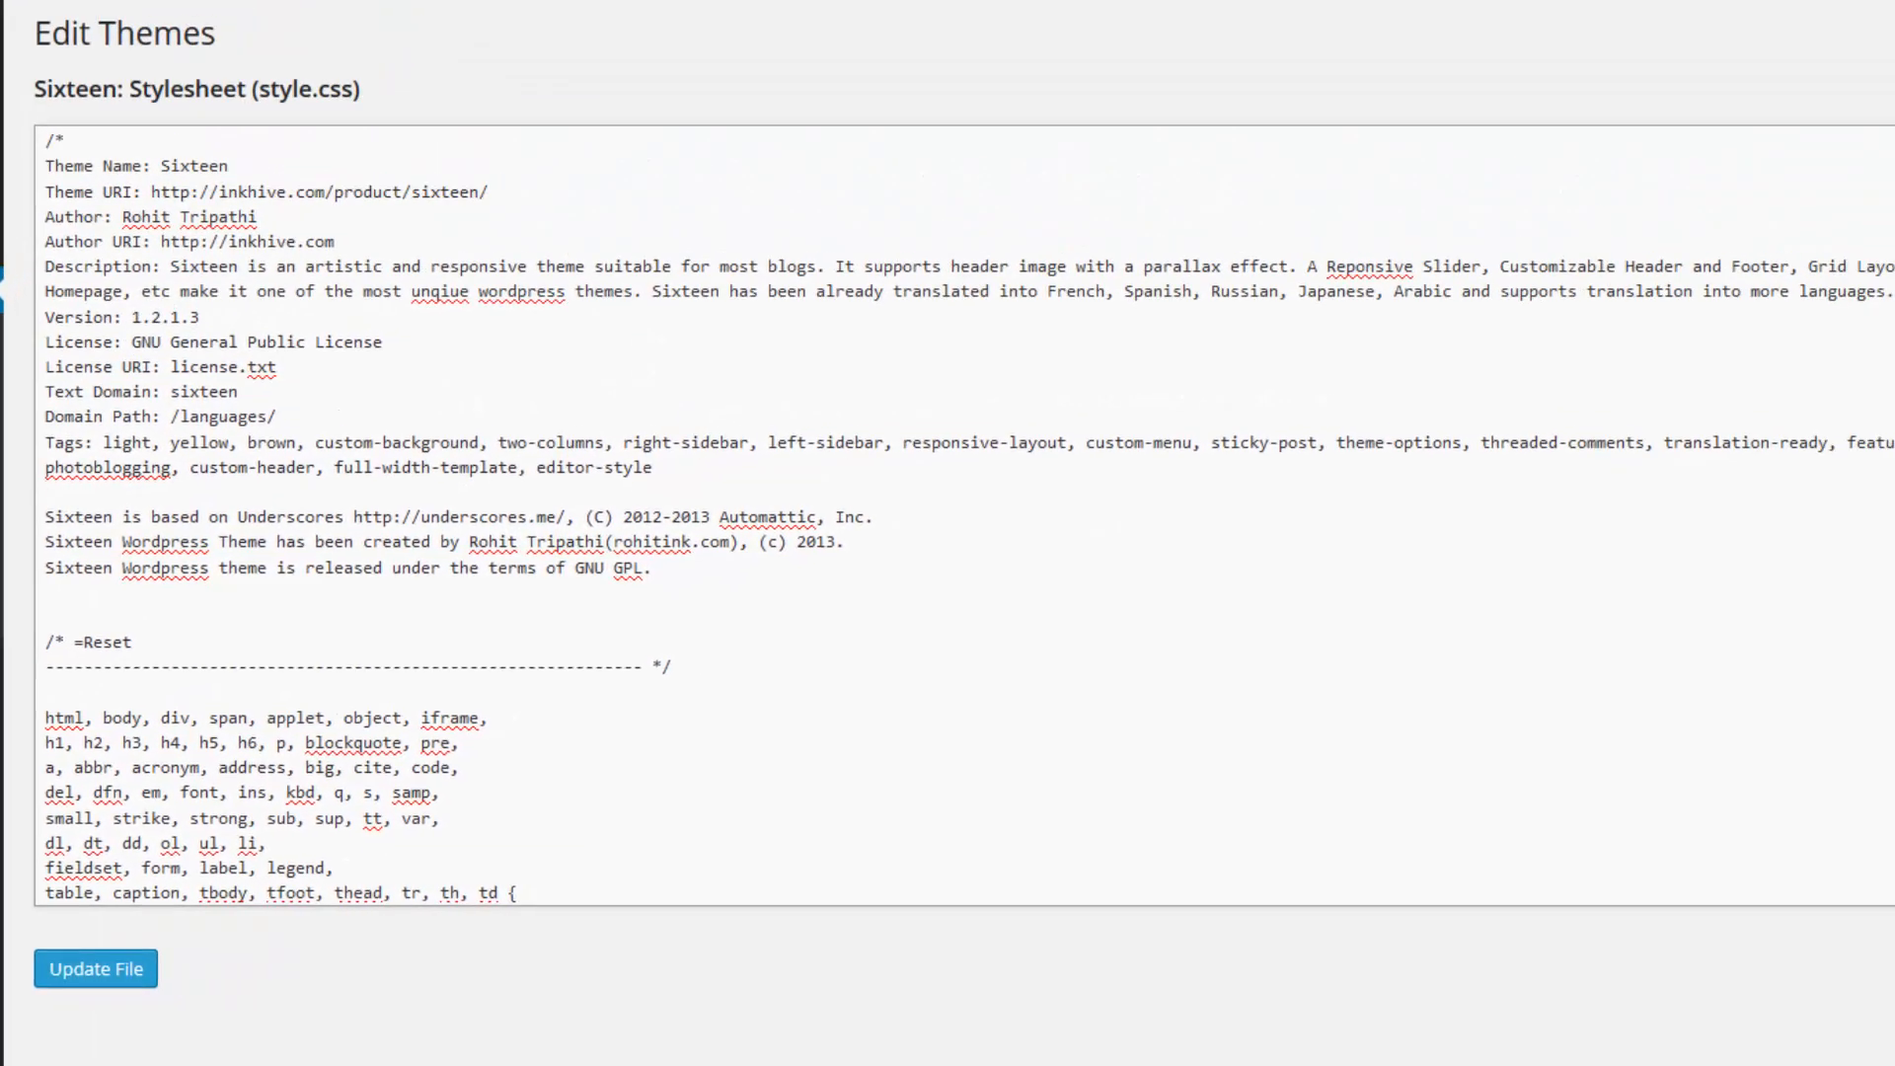
scroll(947, 533, "down", 6)
scroll(947, 533, "up", 6)
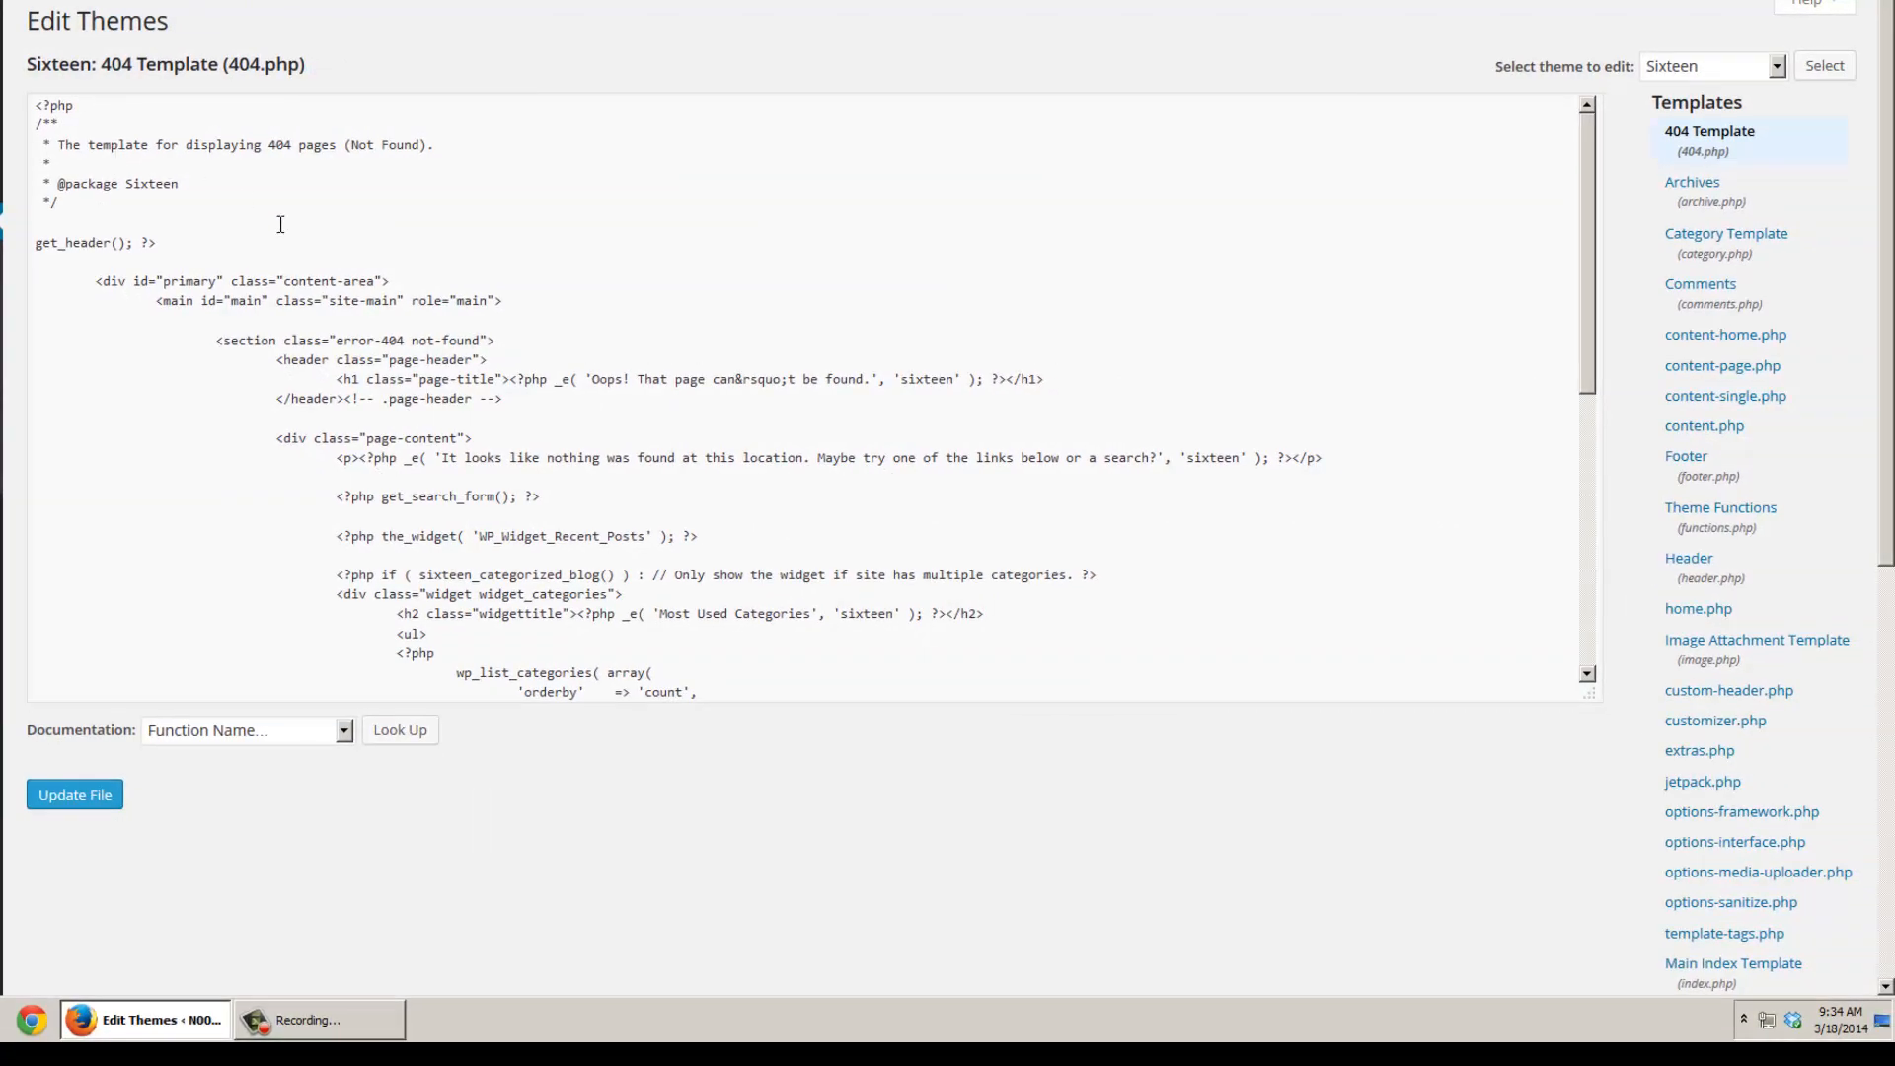
- Read through the code of Sixteen's 404 Template (404.php)
left_click(347, 256)
scroll(375, 266, "down", 9)
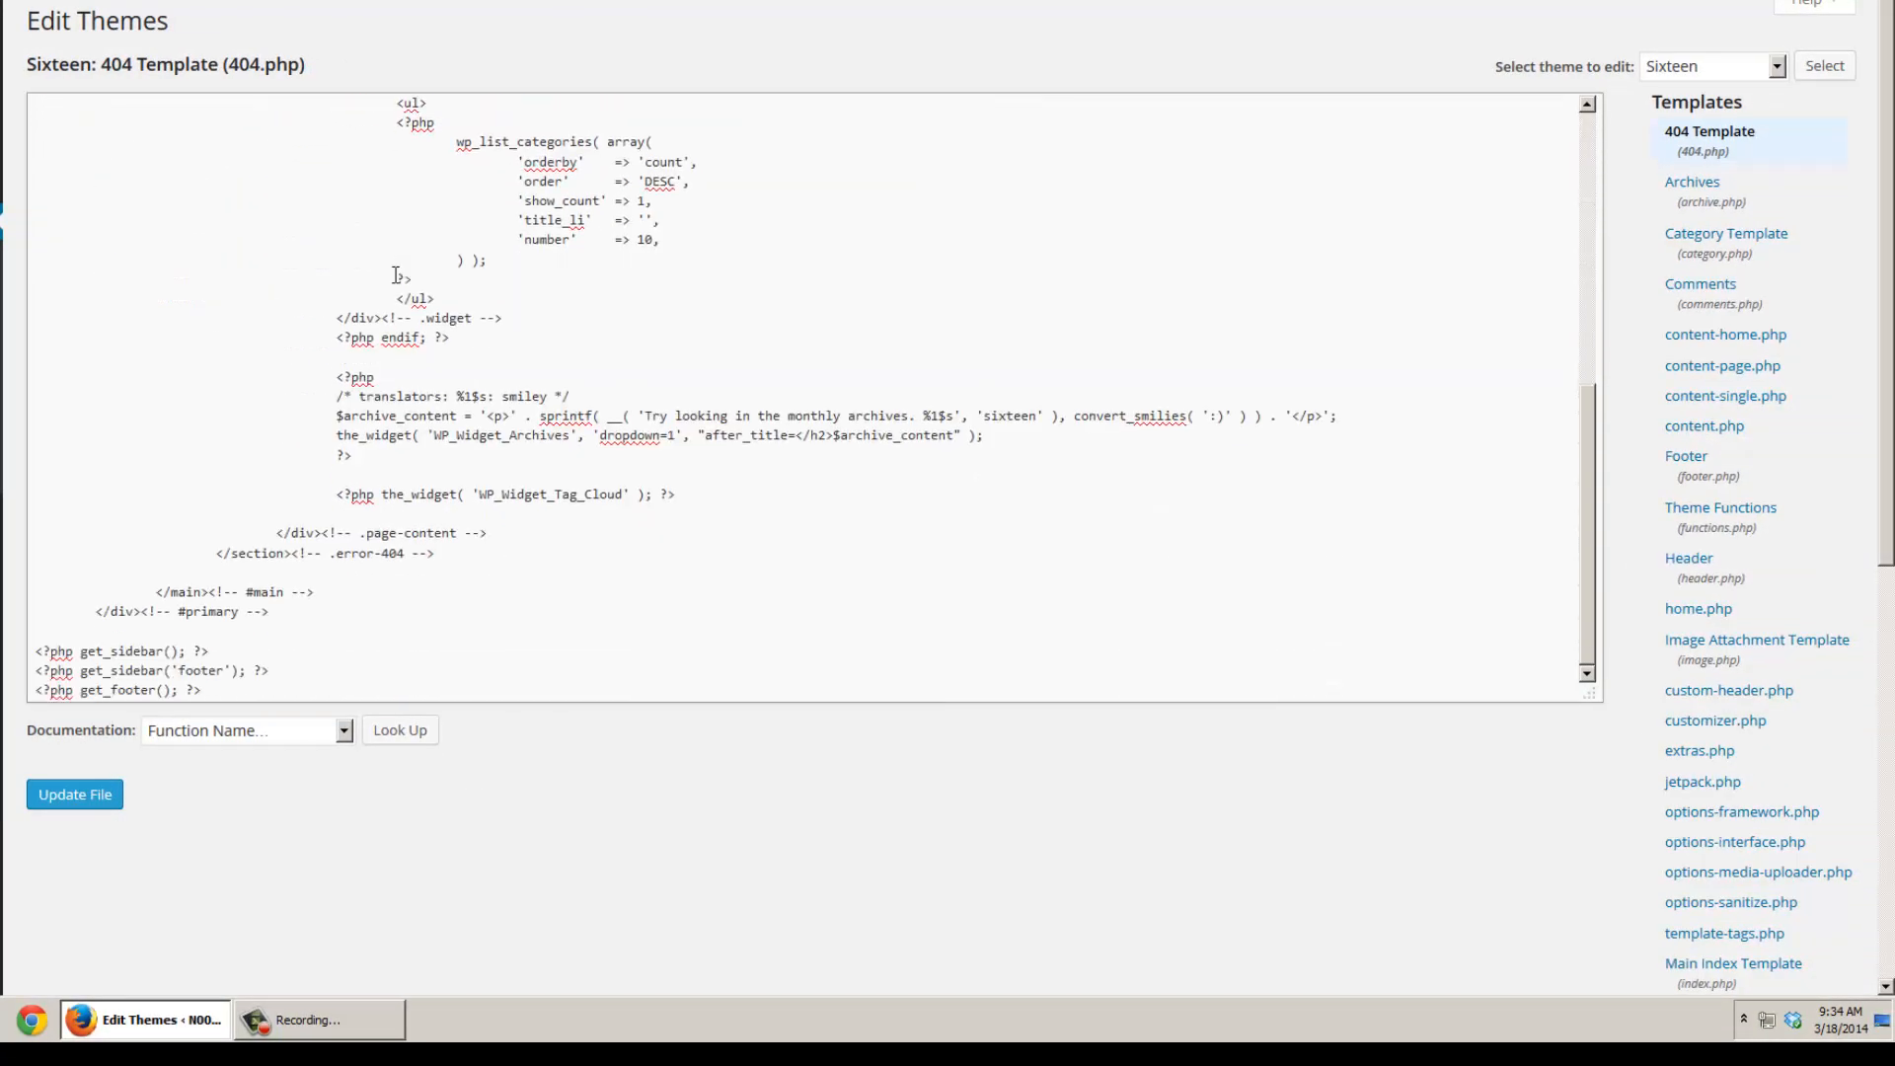
scroll(396, 276, "up", 3)
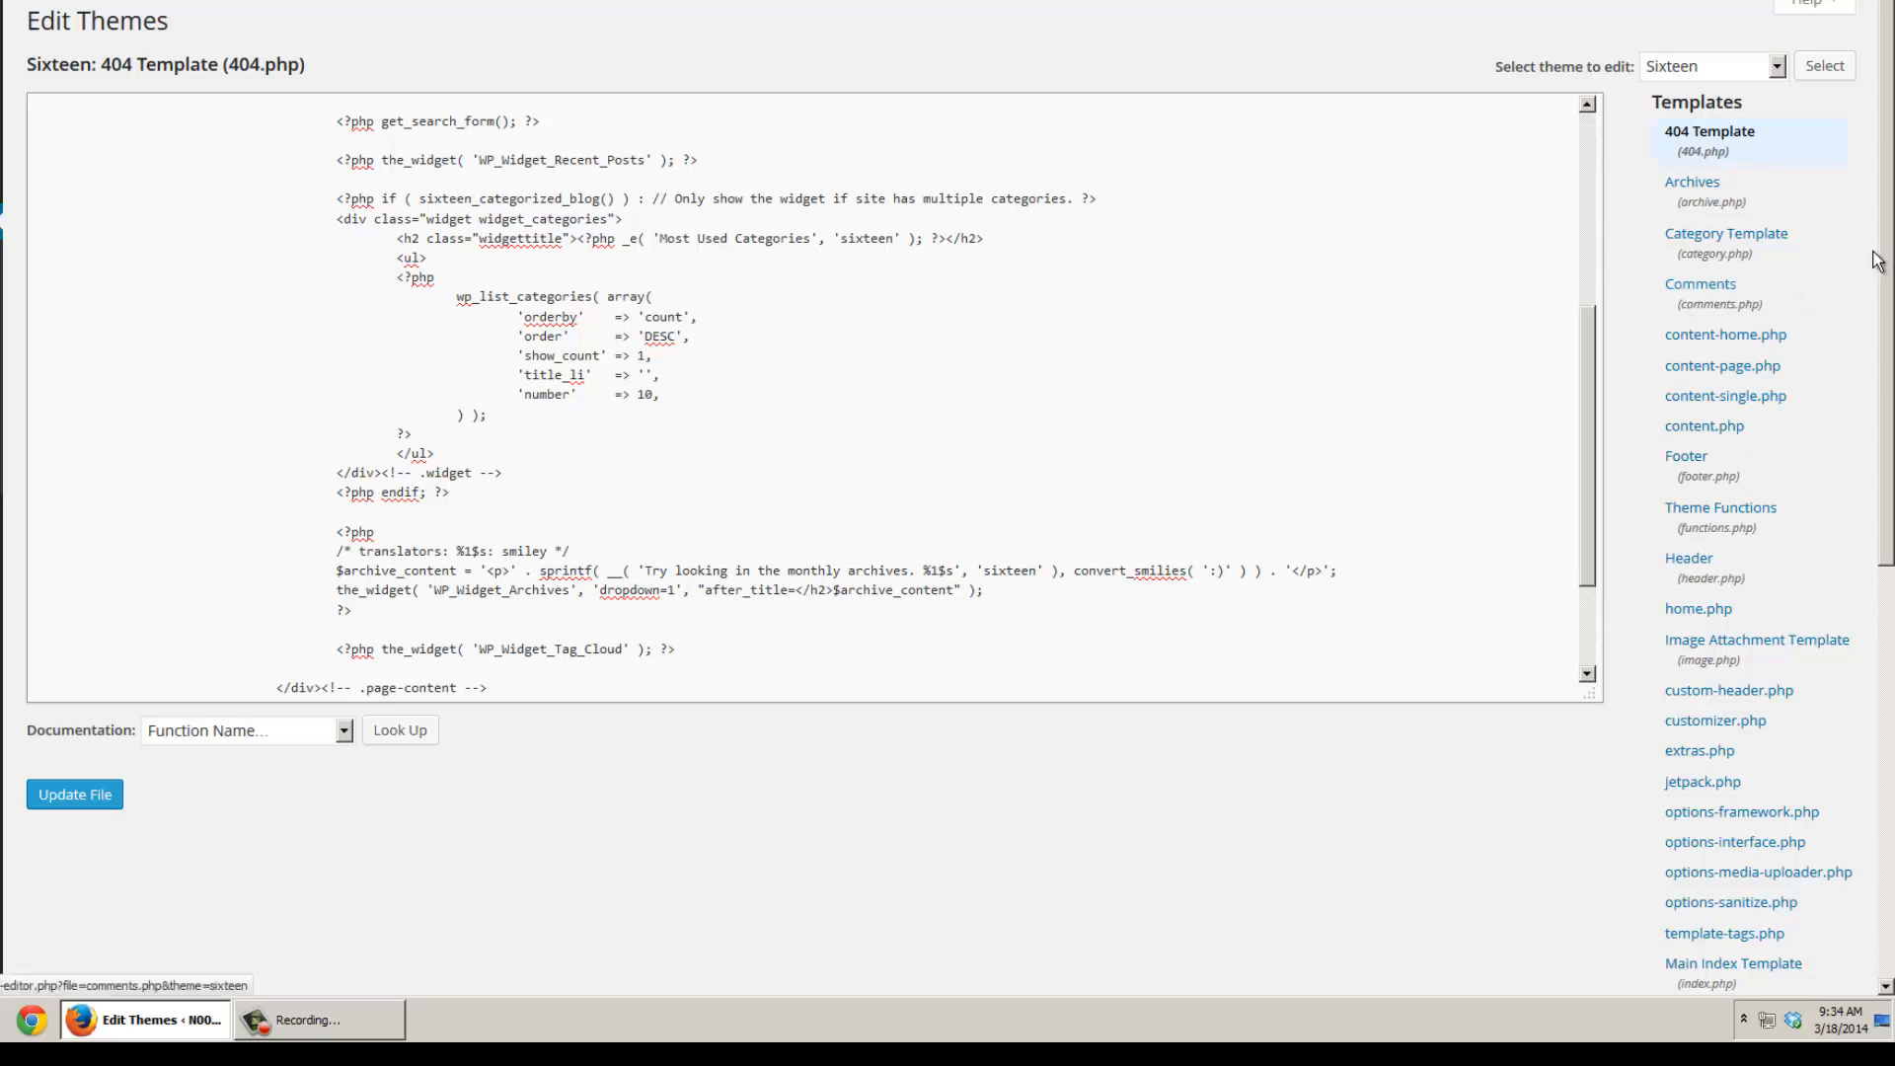
- Open the Sixteen theme's Footer template (footer.php) and go to the end of its code
scroll(1873, 259, "down", 1)
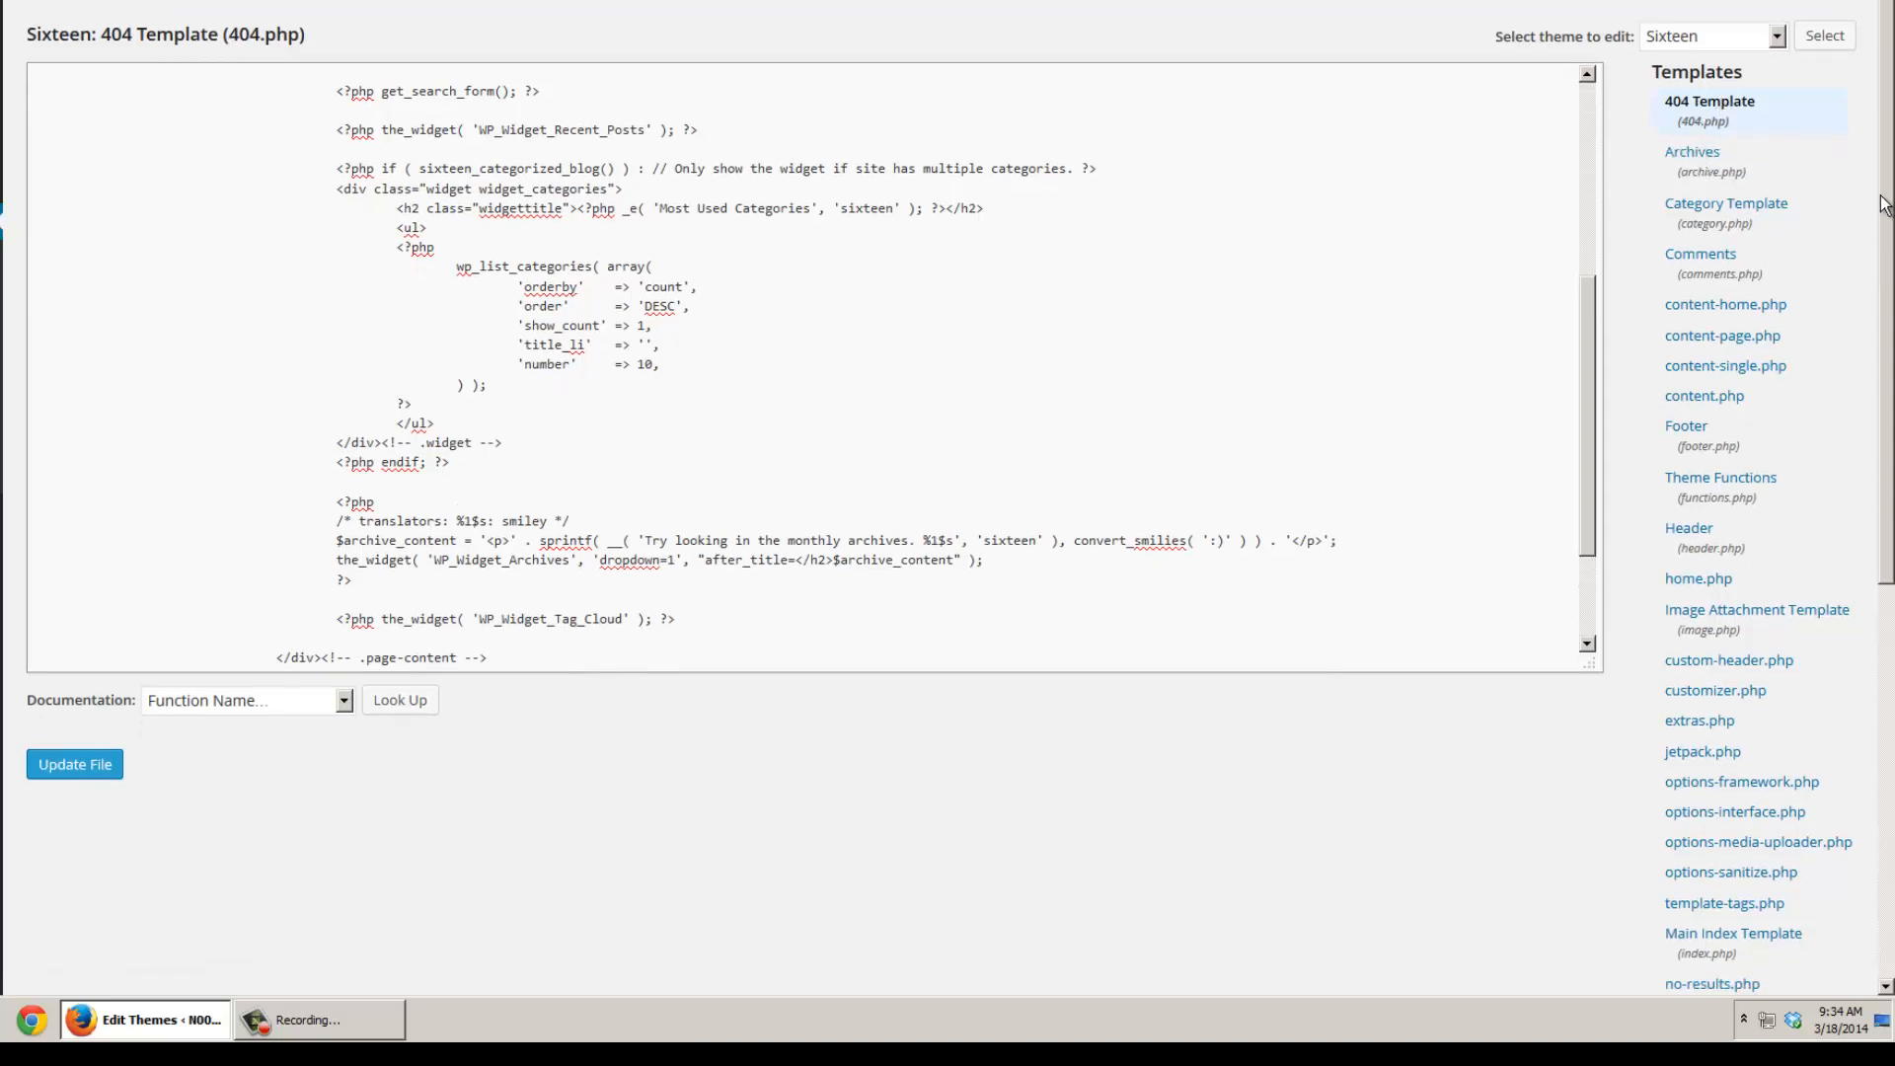
left_click_drag(1883, 208, 1884, 300)
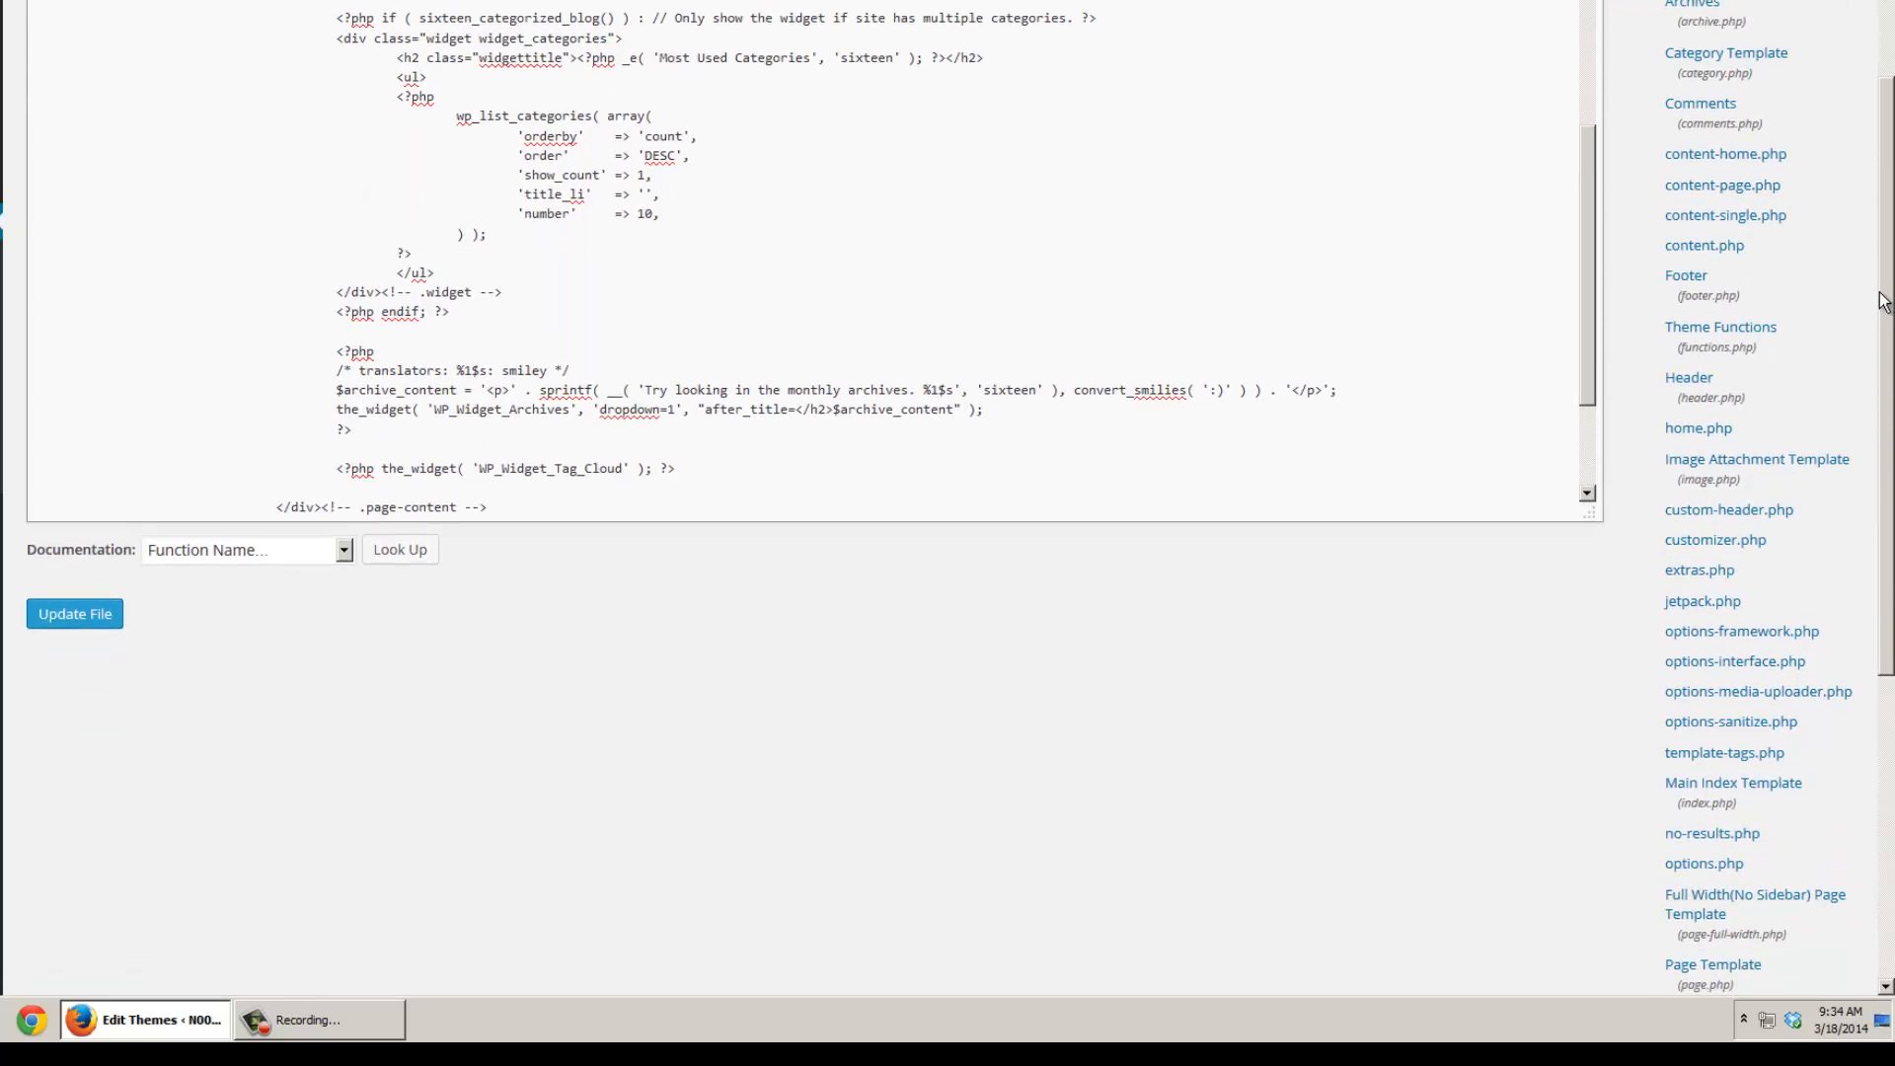
left_click(1687, 276)
left_click_drag(1584, 197, 1589, 335)
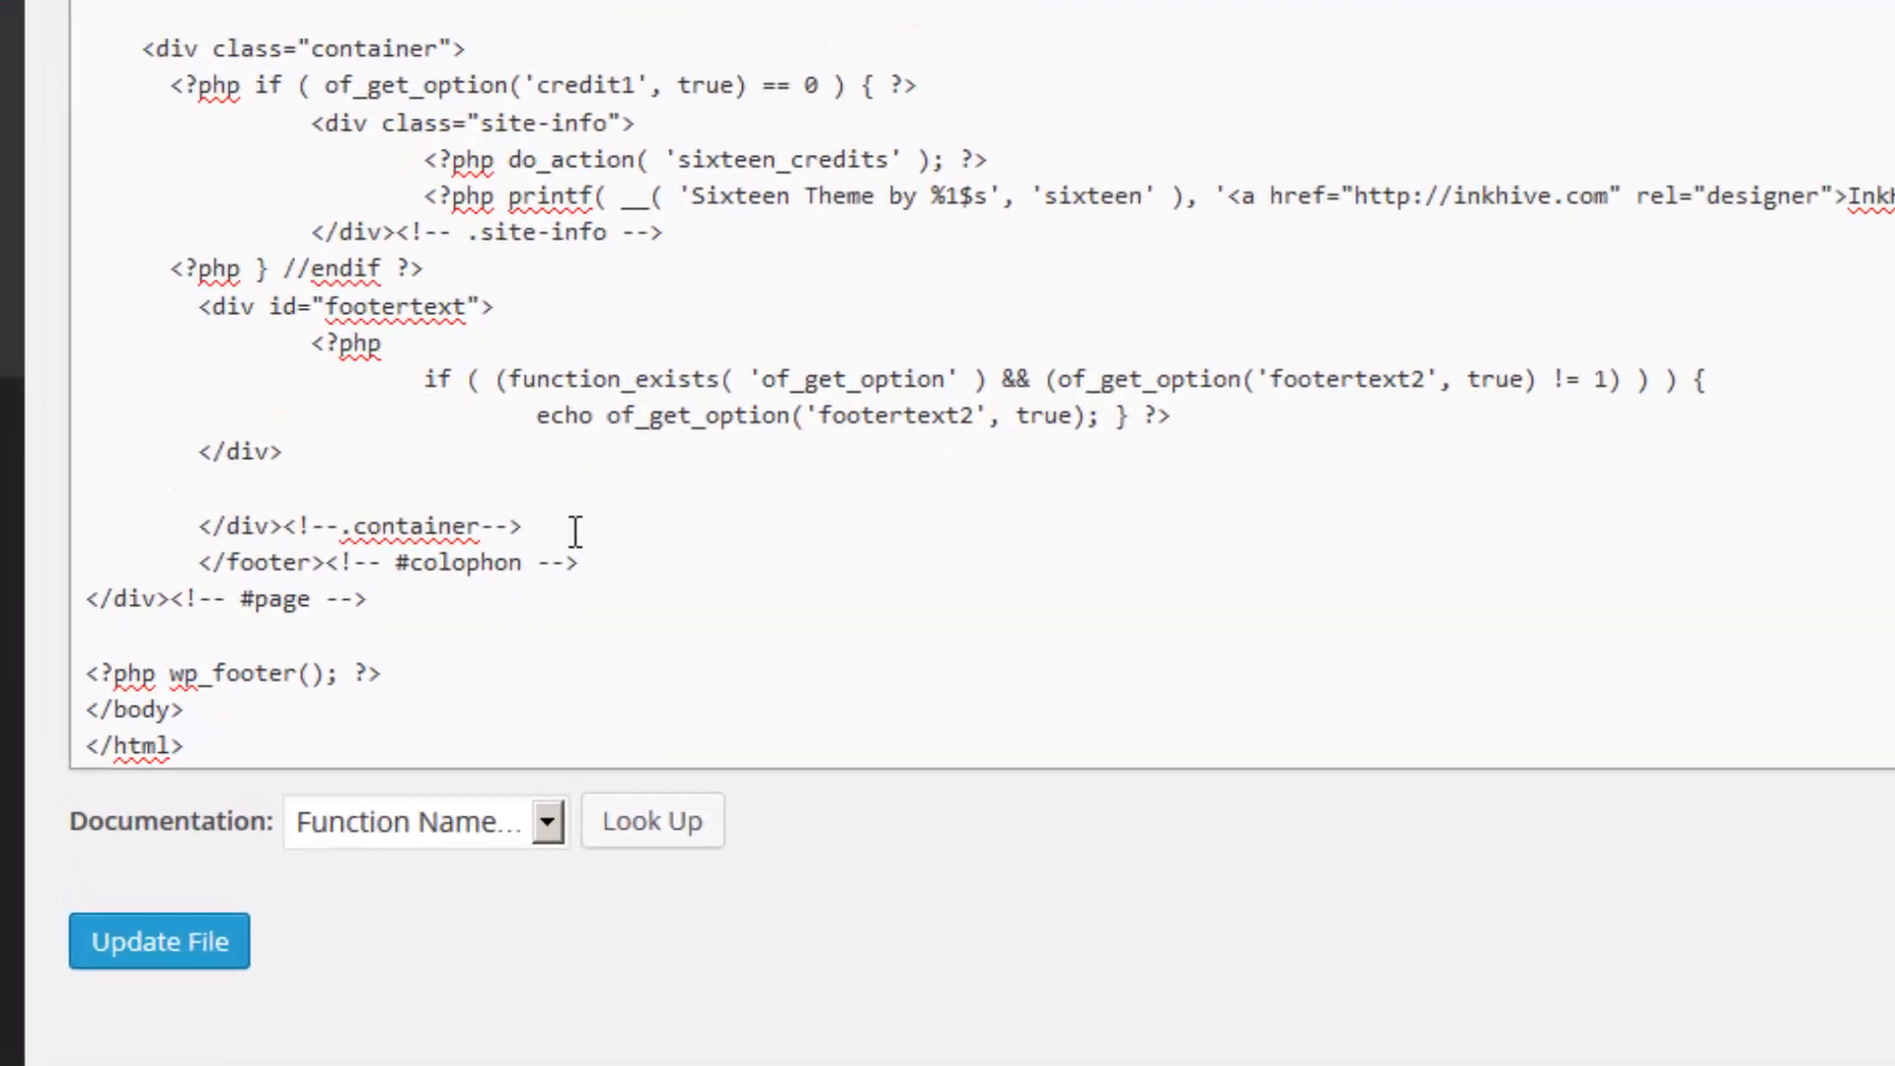
- Insert the line "HELLO WORLD!!!!!!!" between the closing #page div and the wp_footer call, and update footer.php
left_click(479, 604)
key("Return")
key("Return")
type("HELLO W")
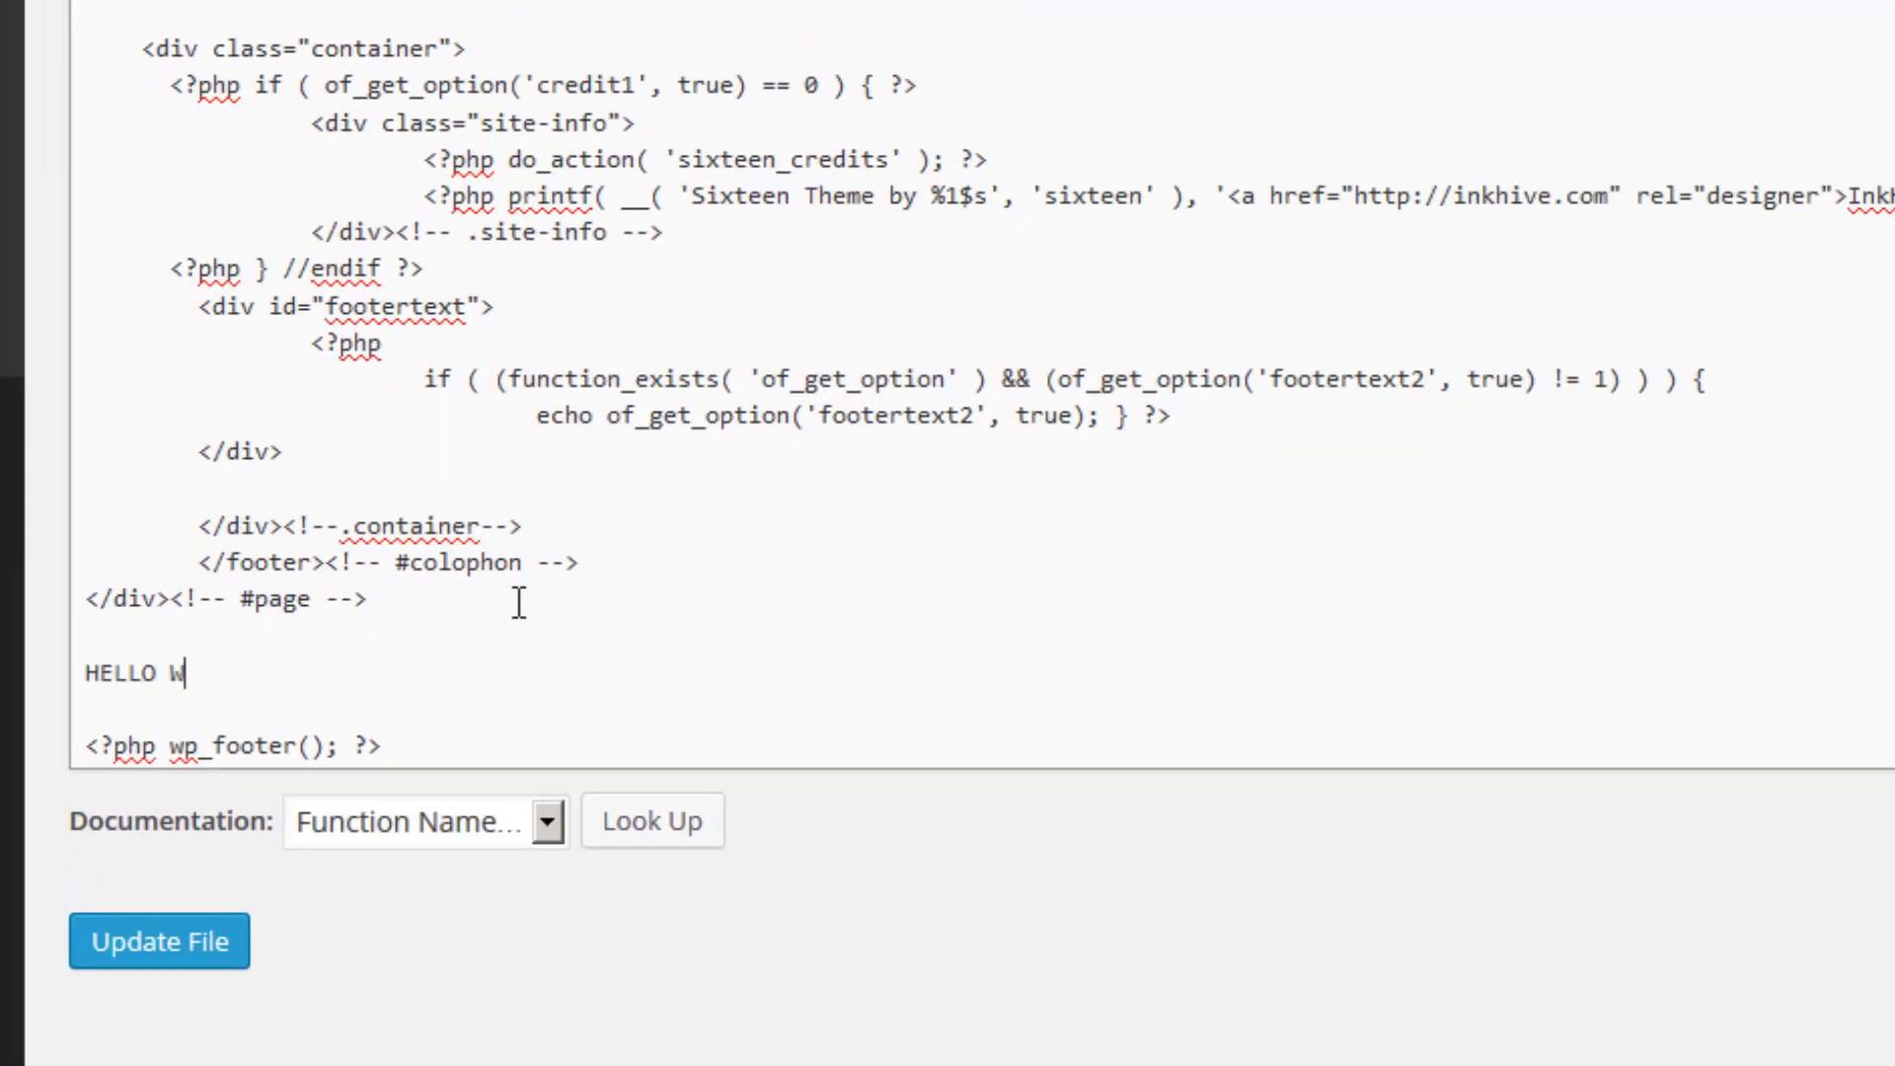
type("ORL")
key("BackSpace")
type("RLD!!!!!!!")
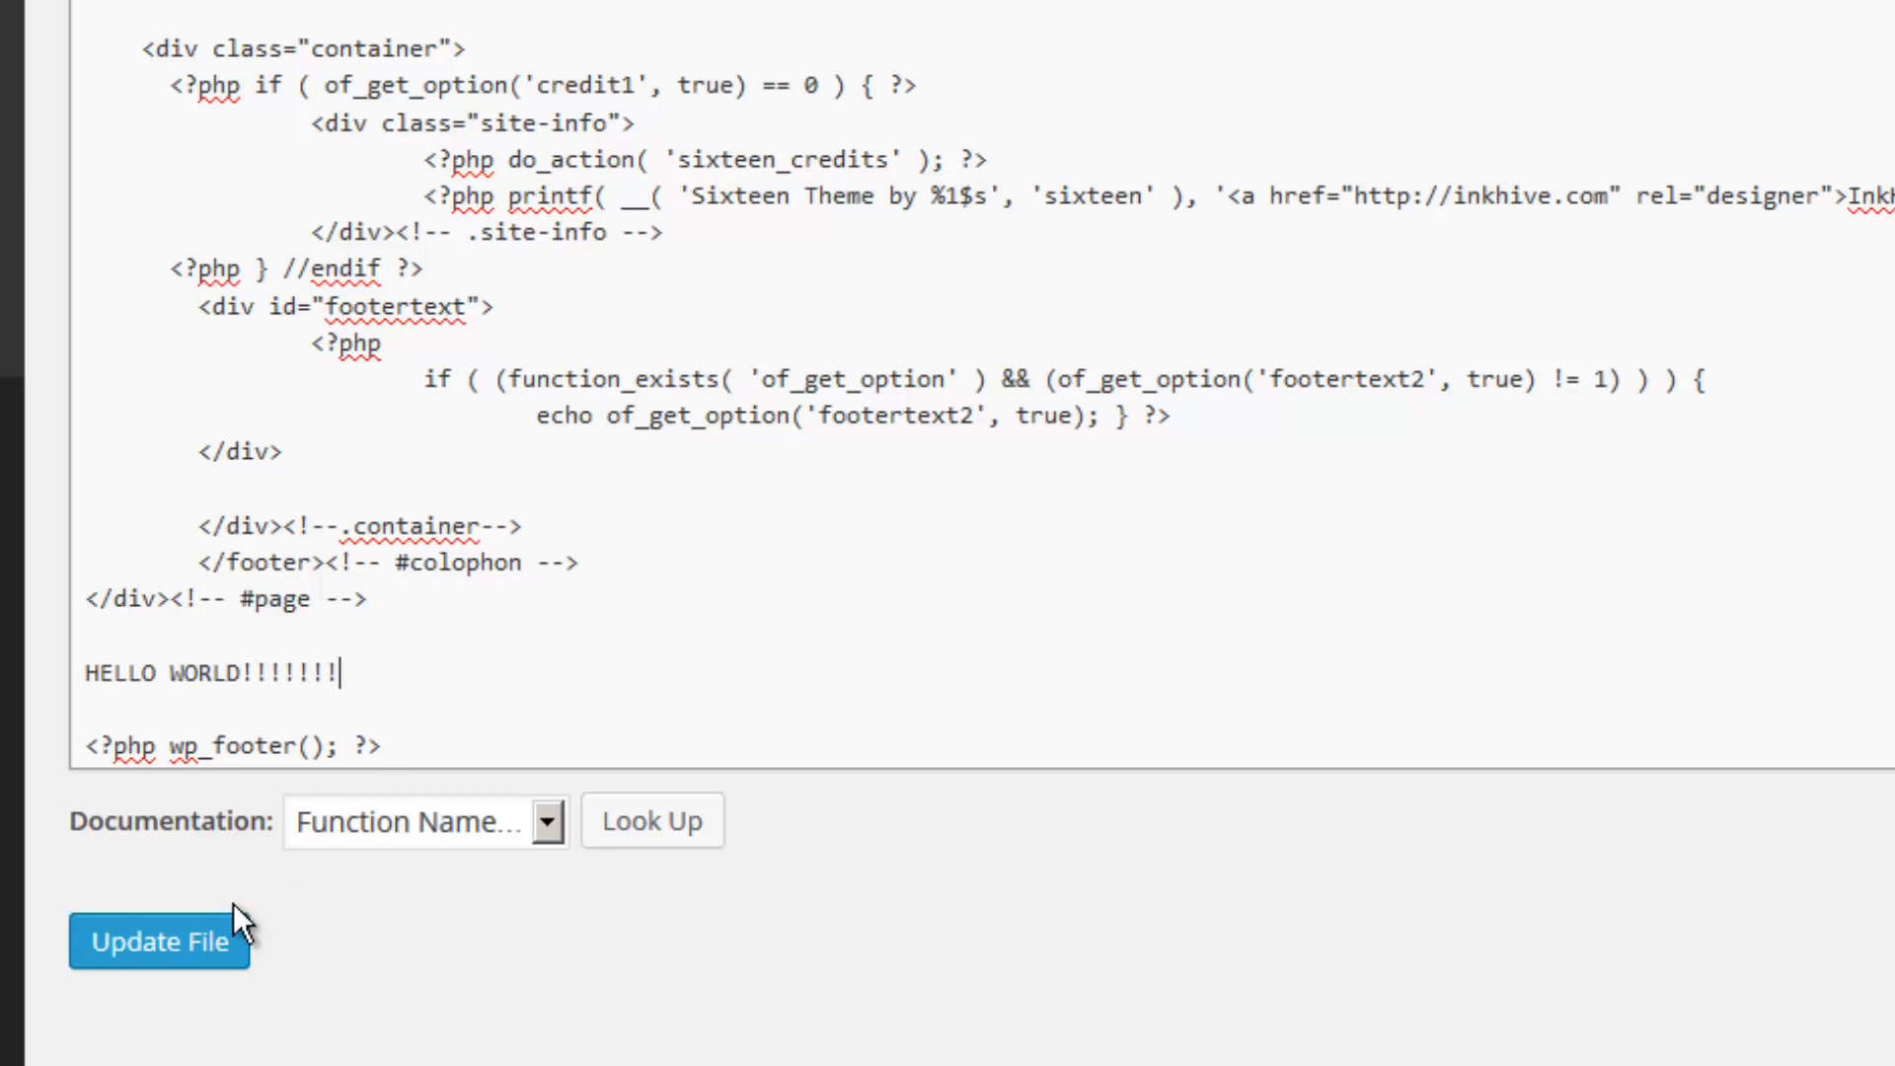
left_click(241, 943)
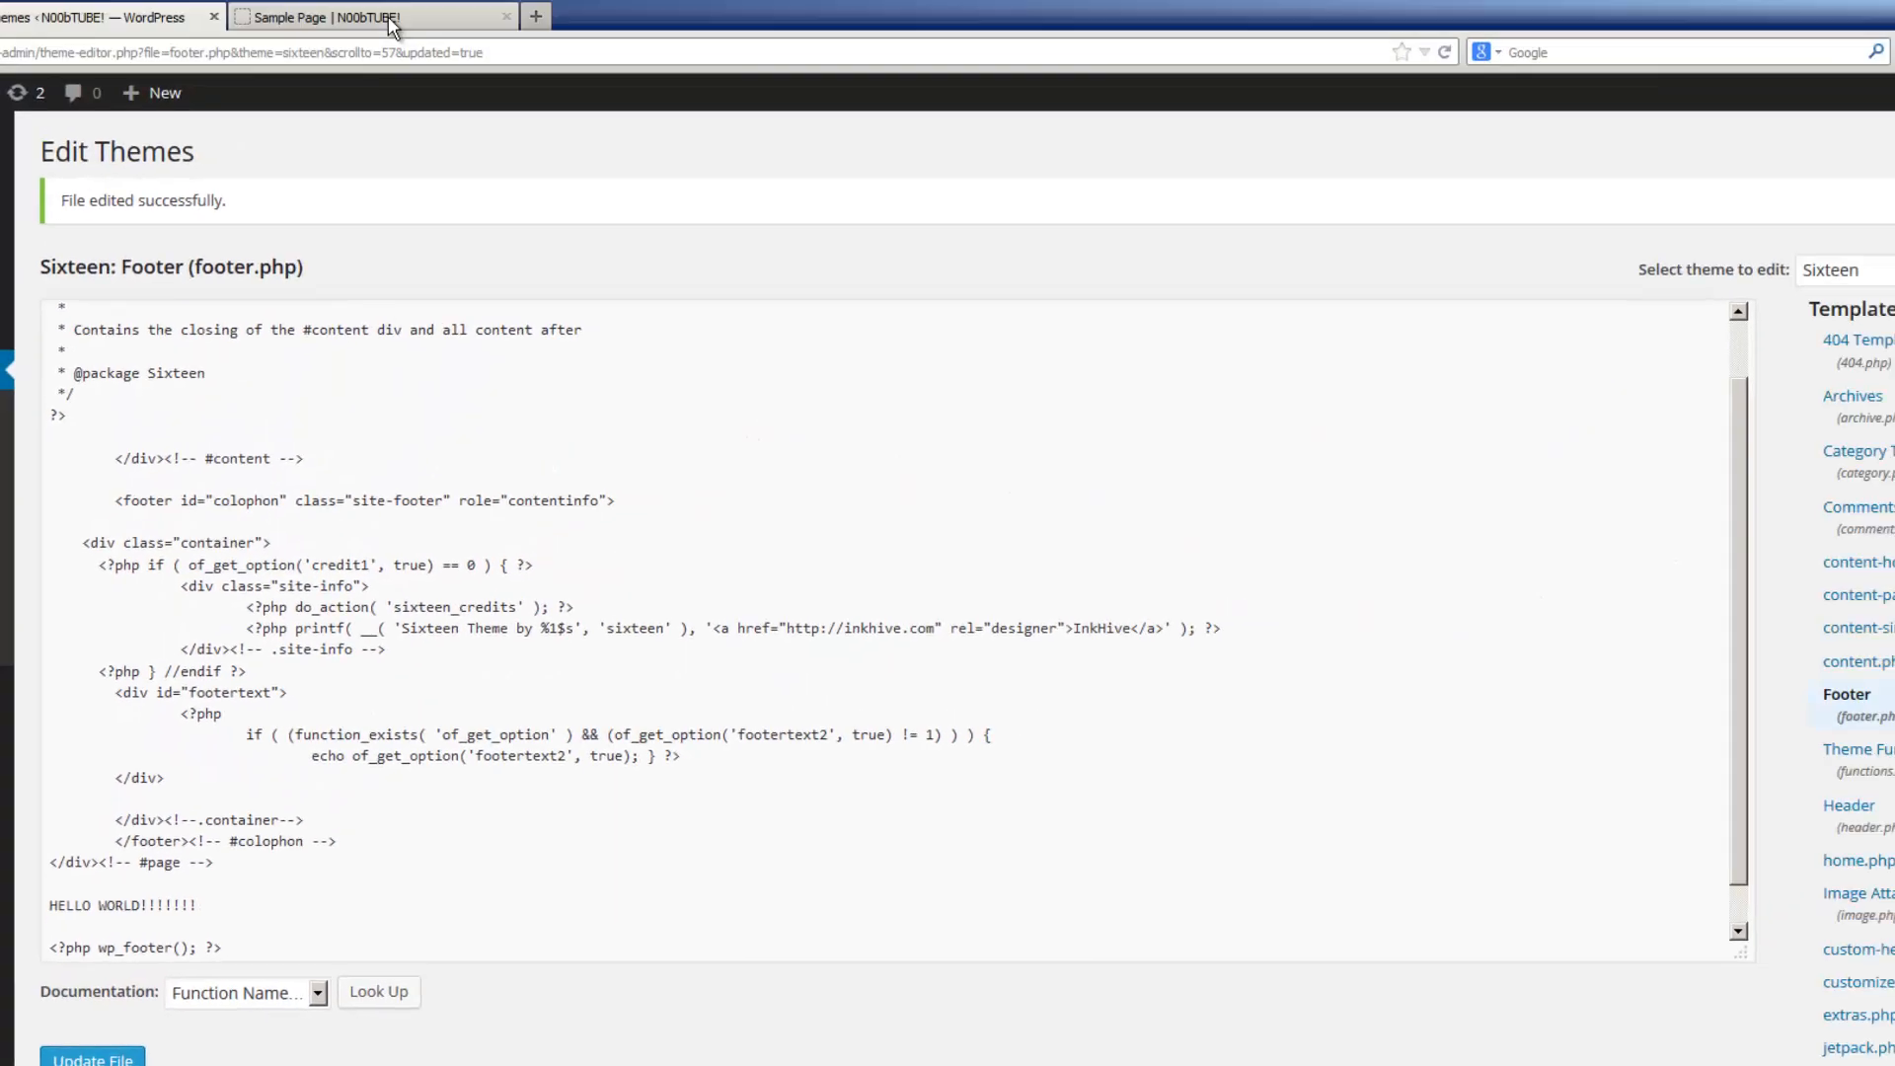
- Reload the live Sample Page and check for the added text beneath the footer
left_click(392, 24)
left_click(1441, 57)
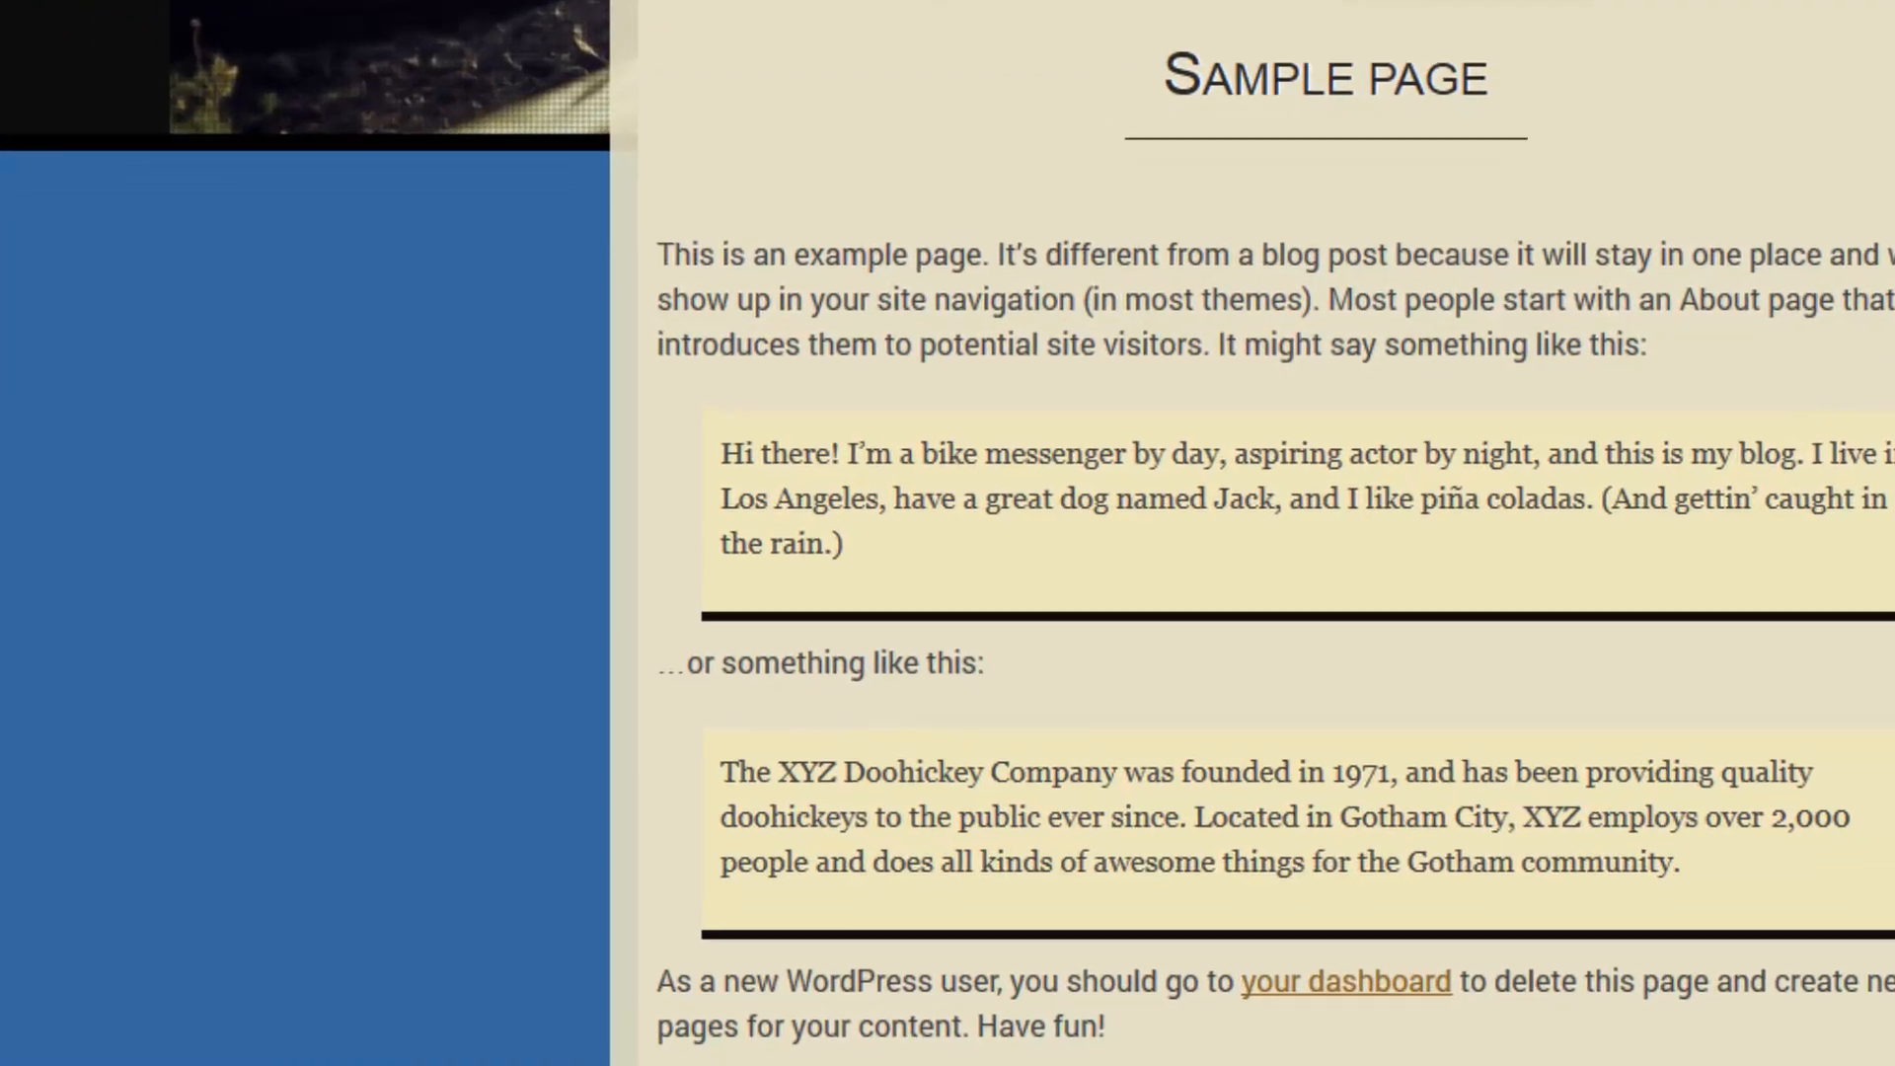
scroll(1129, 592, "down", 10)
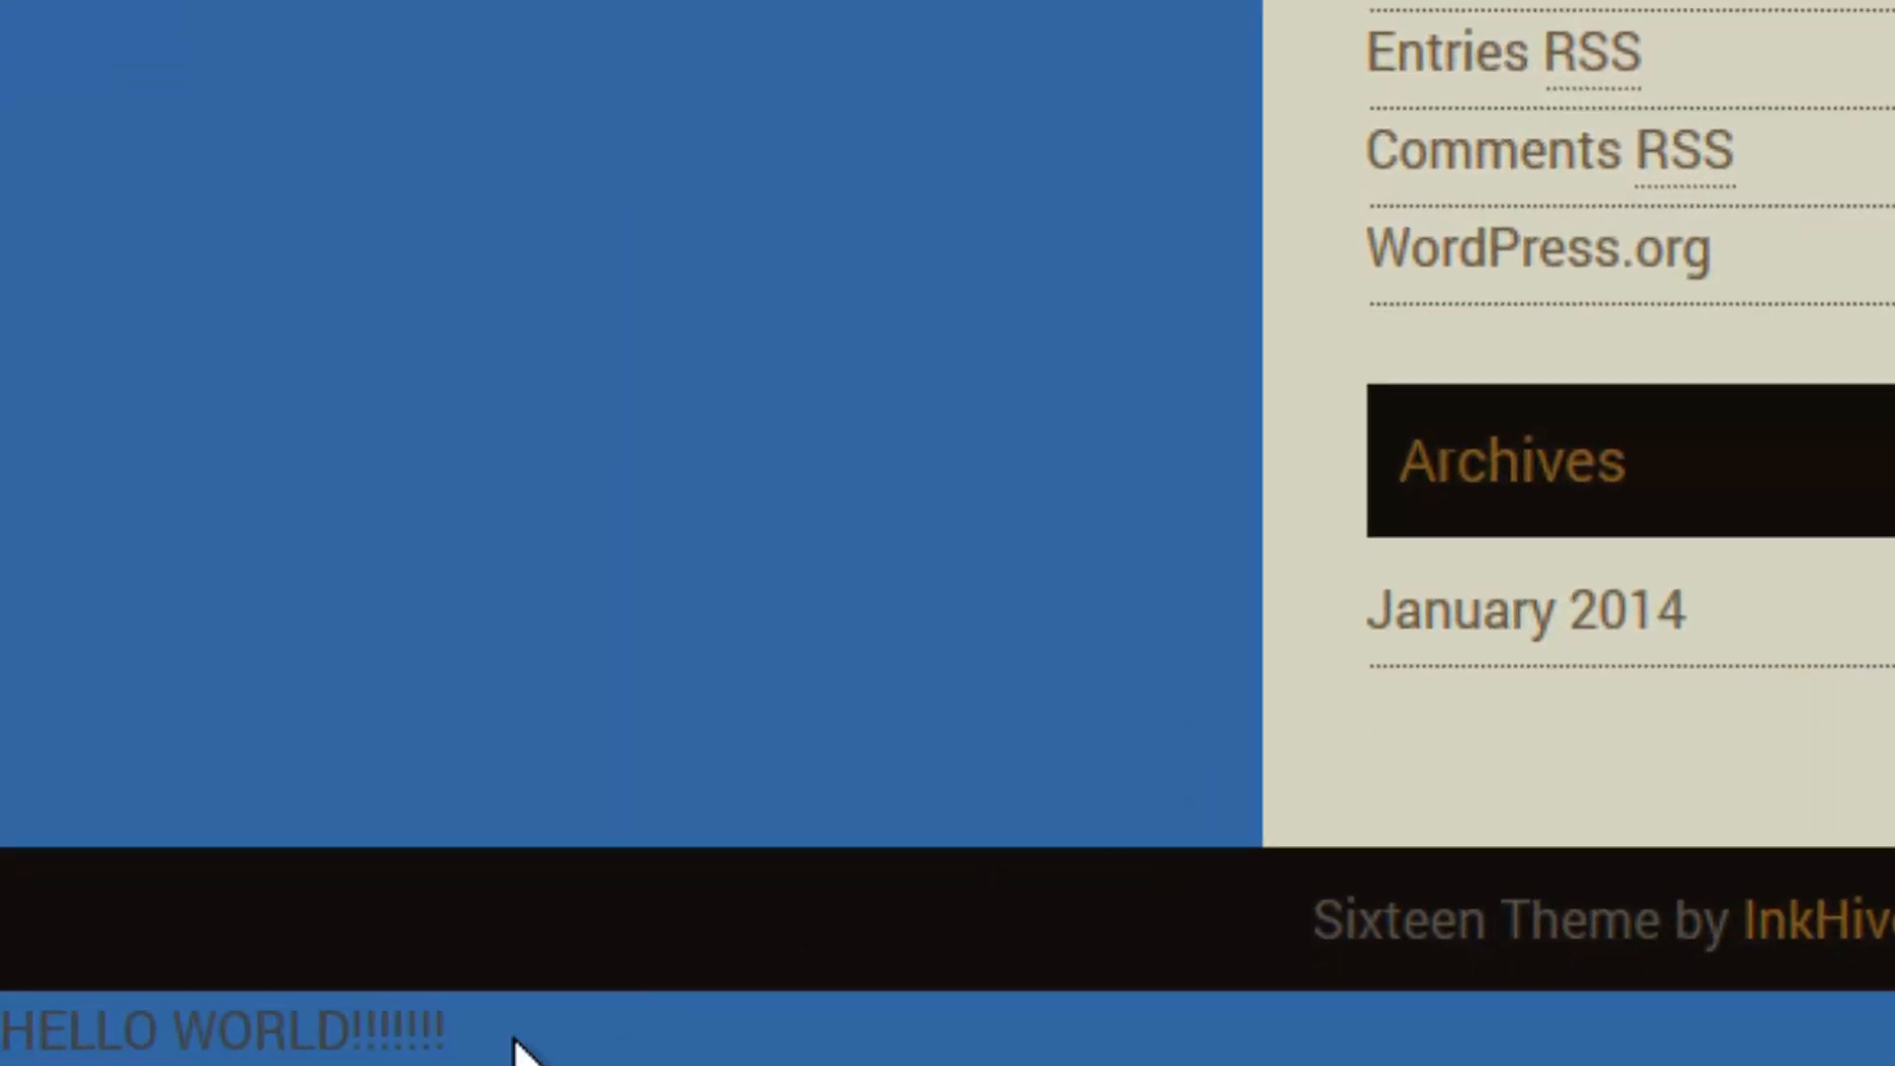
left_click_drag(449, 1031, 5, 1036)
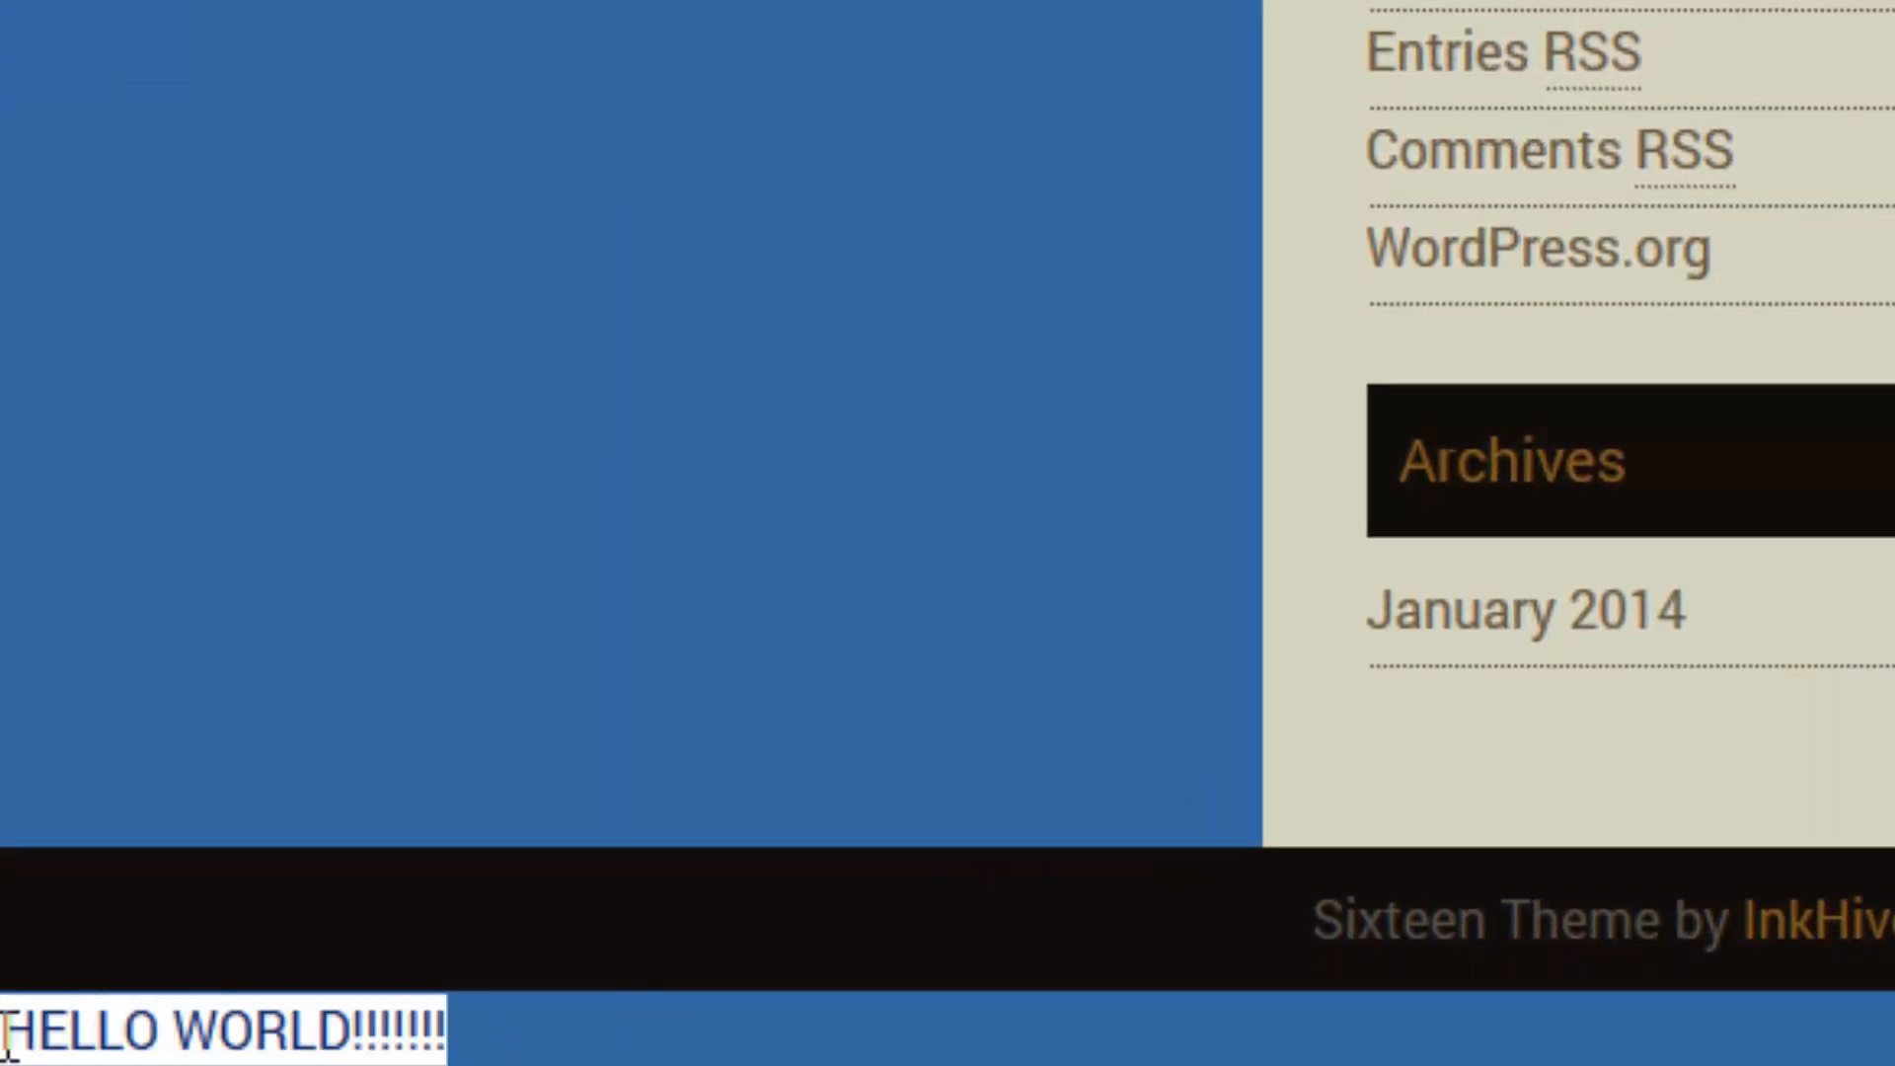
left_click(1129, 796)
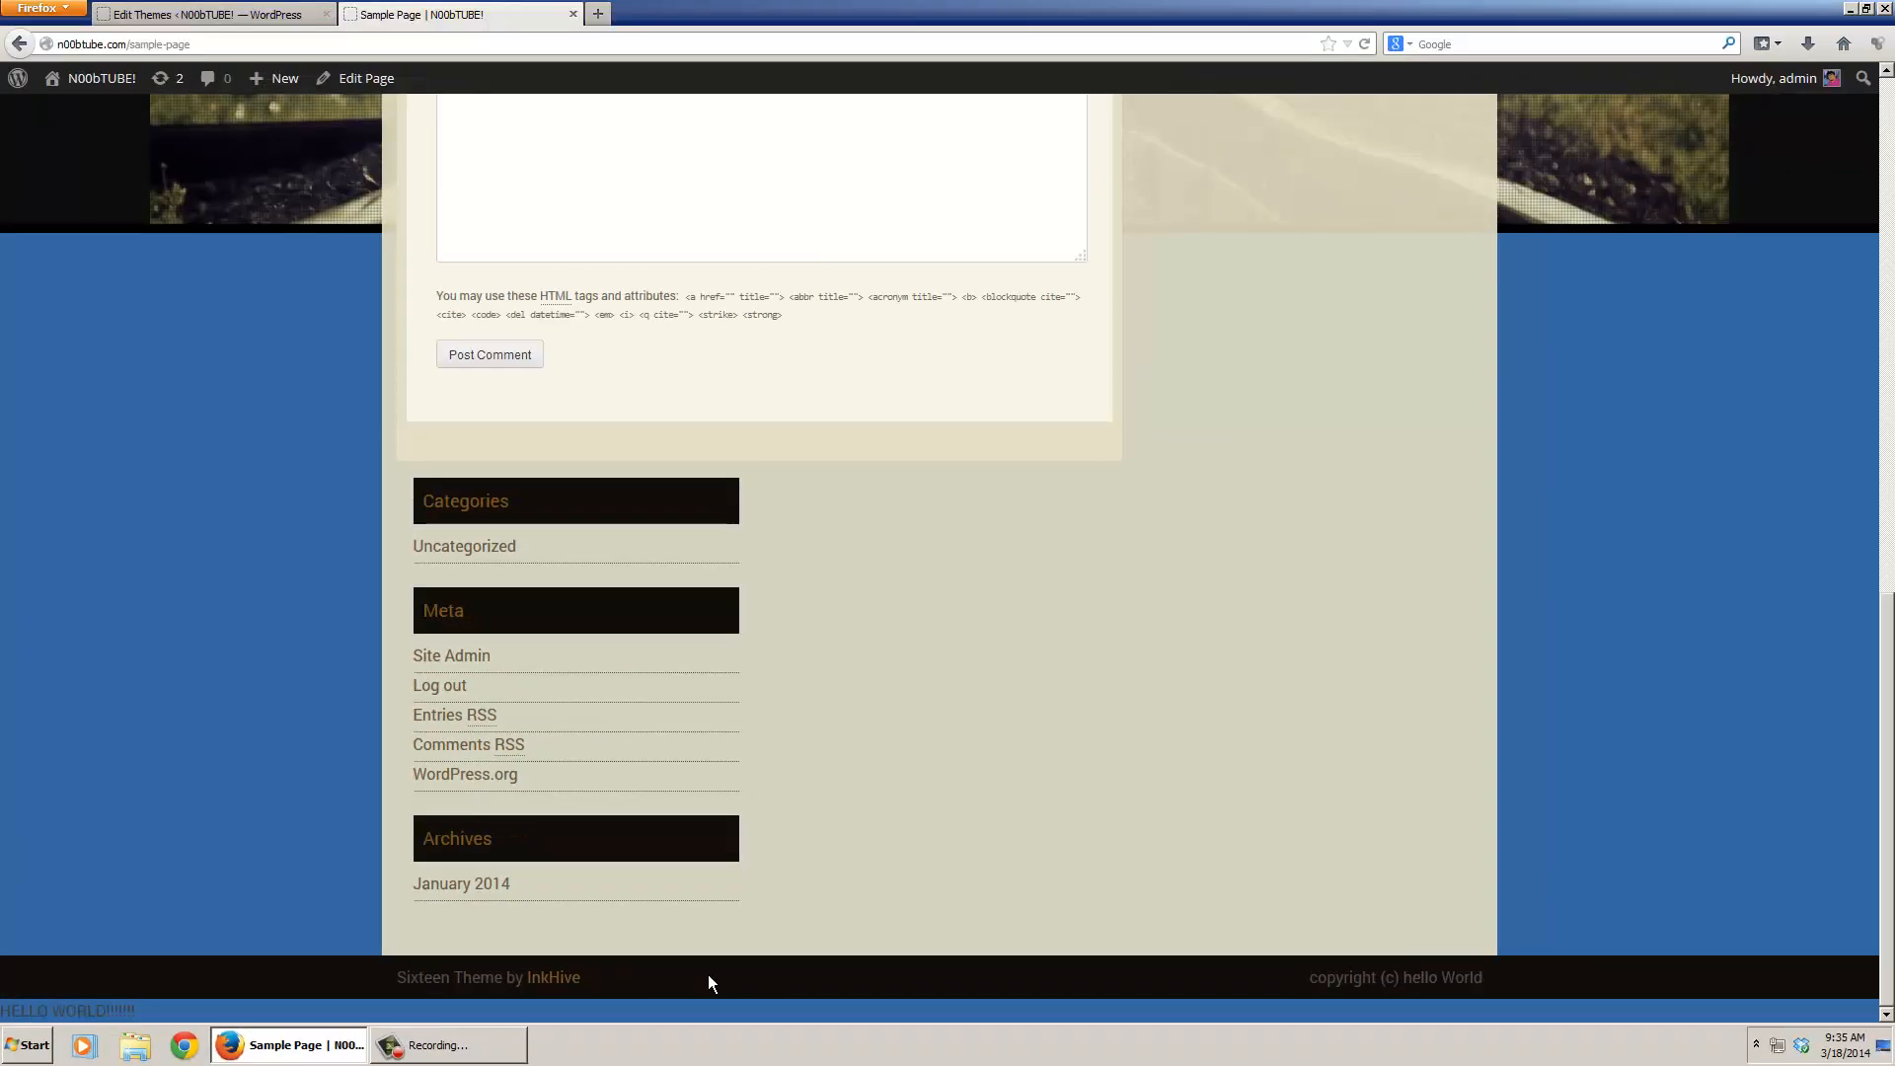
scroll(708, 974, "up", 10)
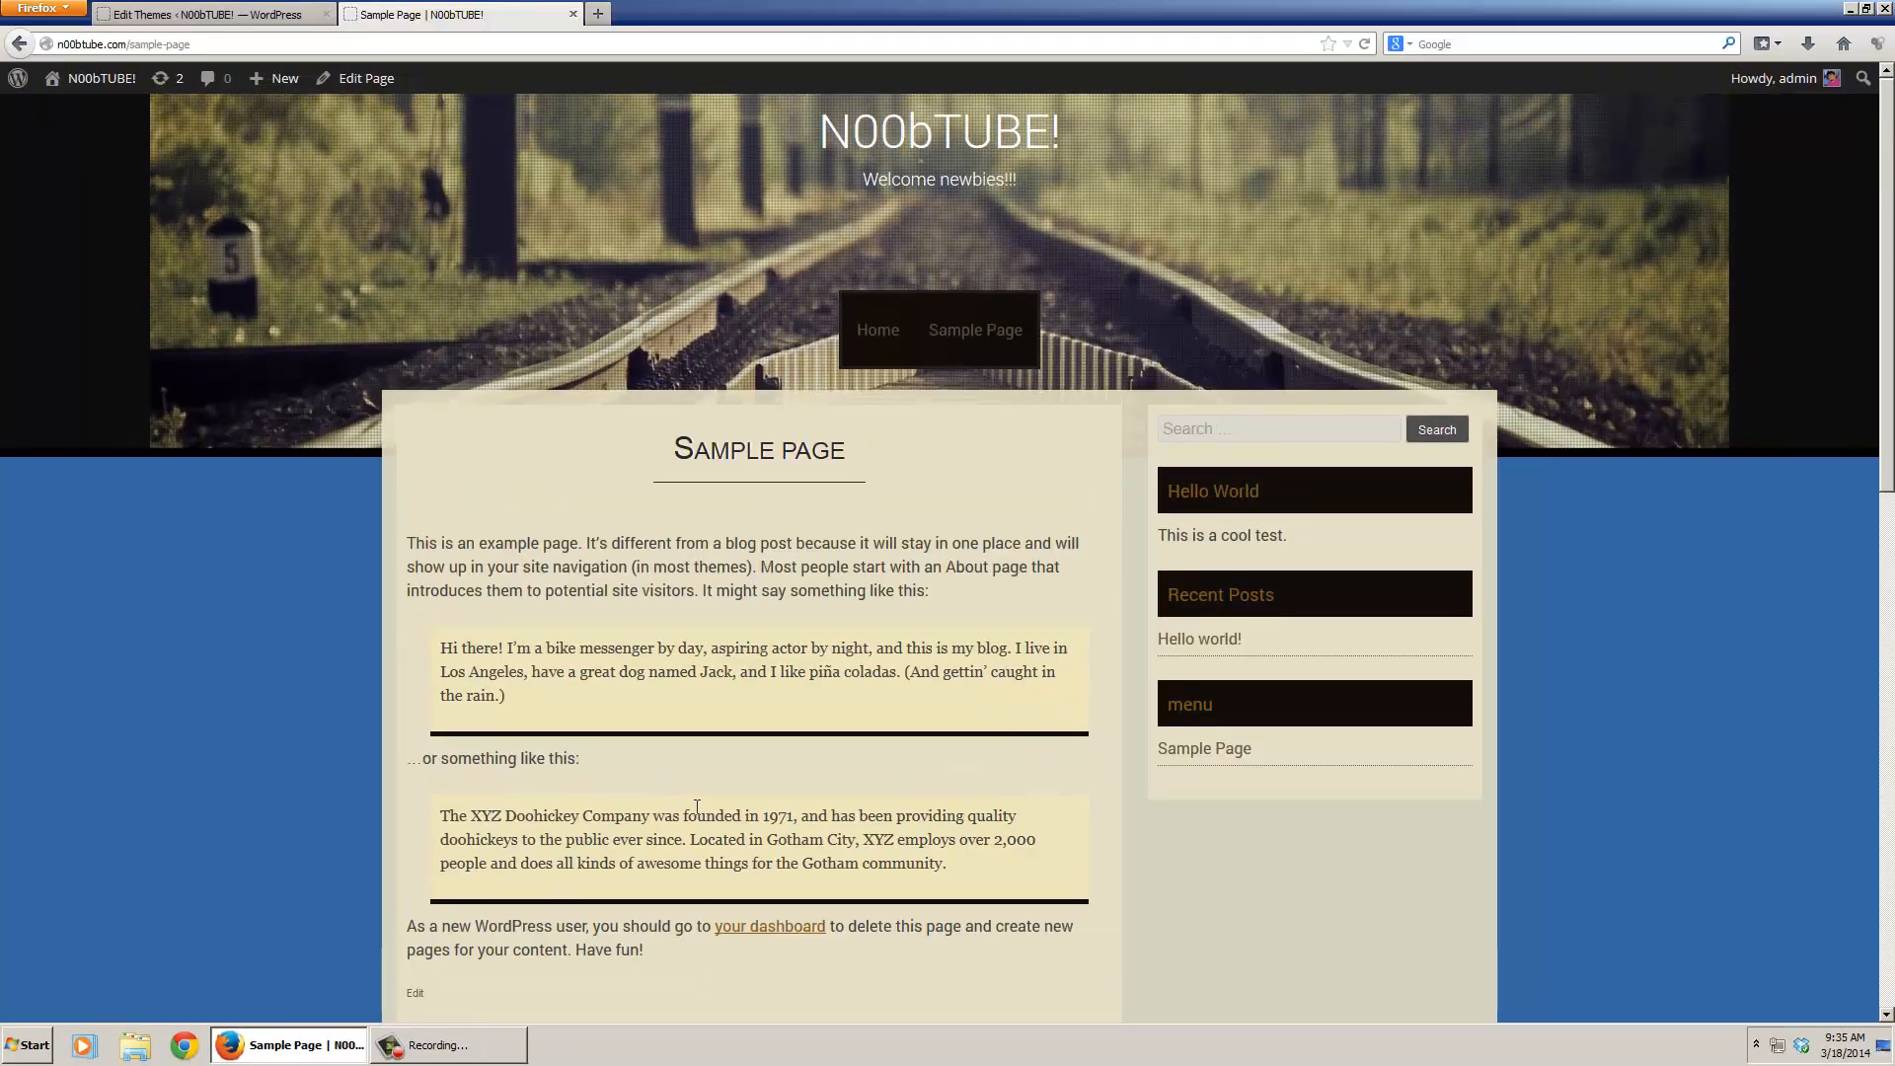
- Remove the HELLO WORLD line and the blank lines around it from footer.php, and update the file
left_click(271, 14)
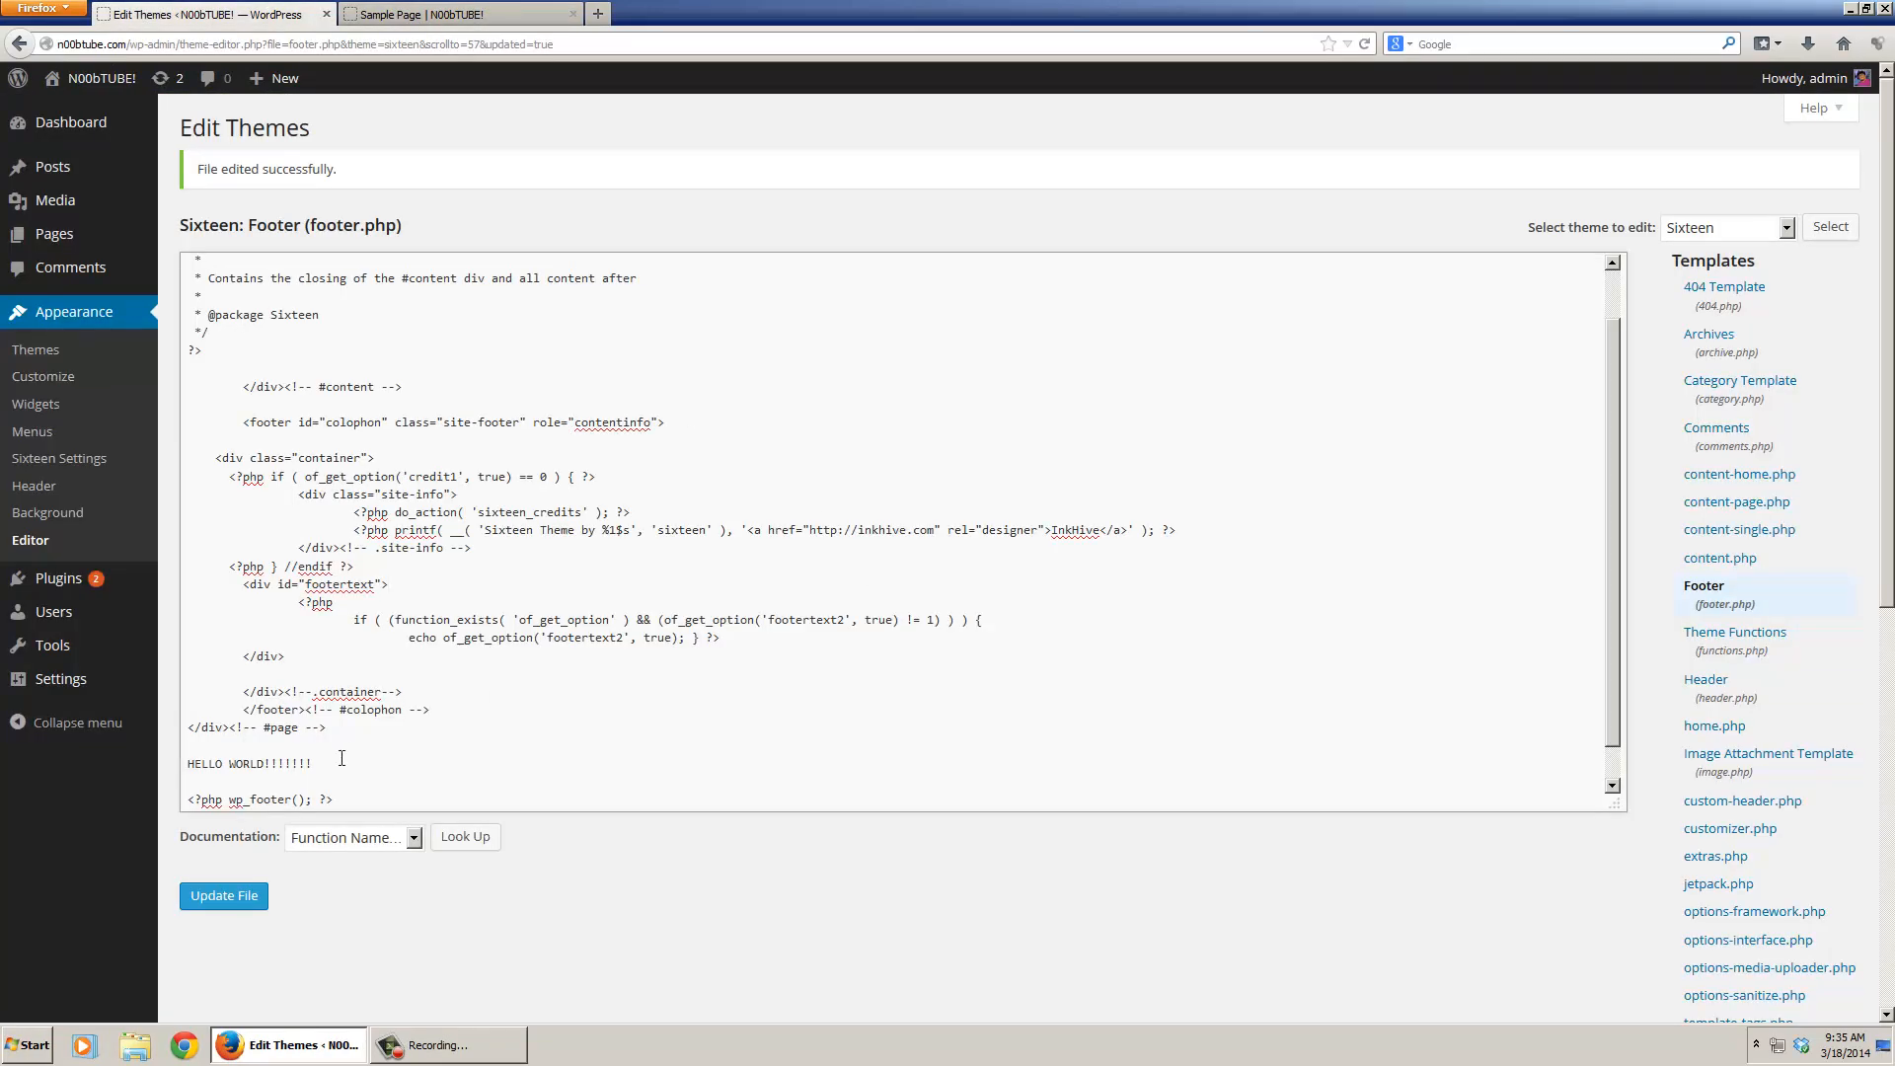
left_click_drag(341, 758, 169, 763)
key("BackSpace")
key("BackSpace")
key("BackSpace")
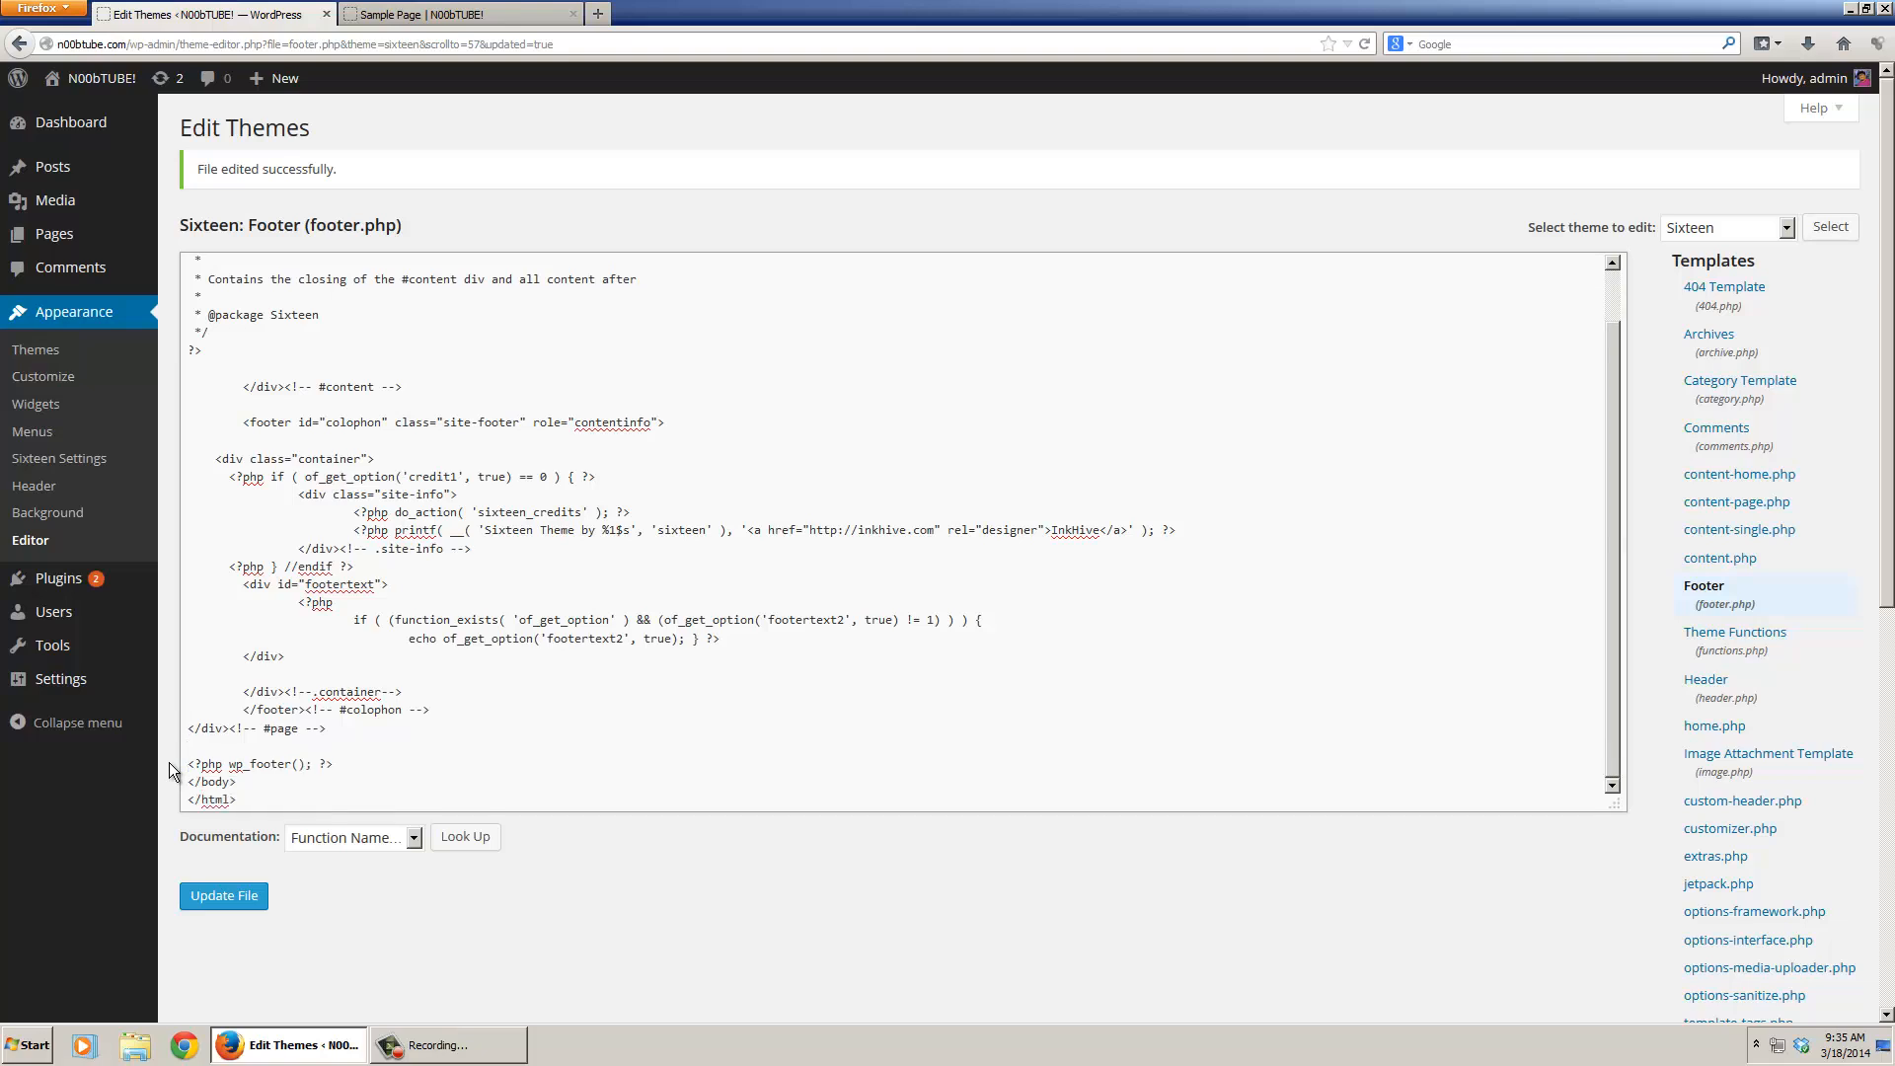
key("BackSpace")
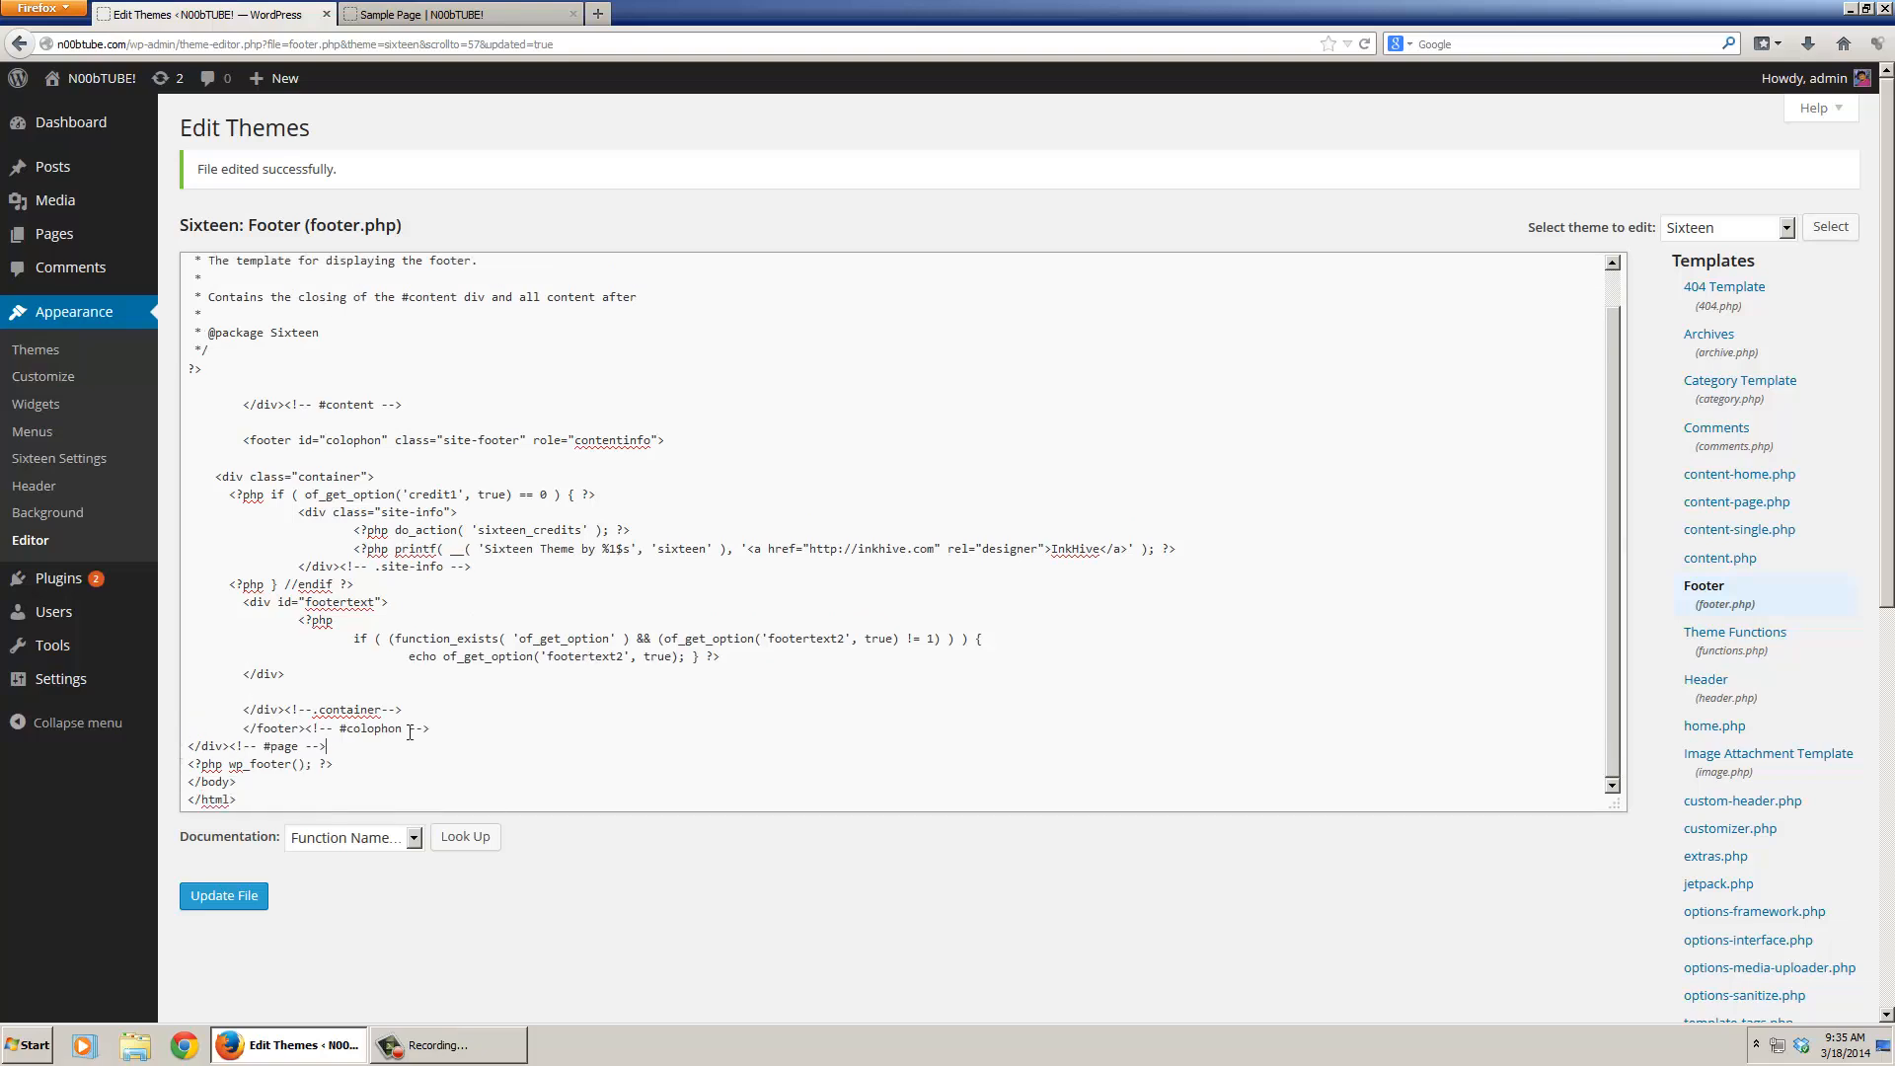
left_click(230, 901)
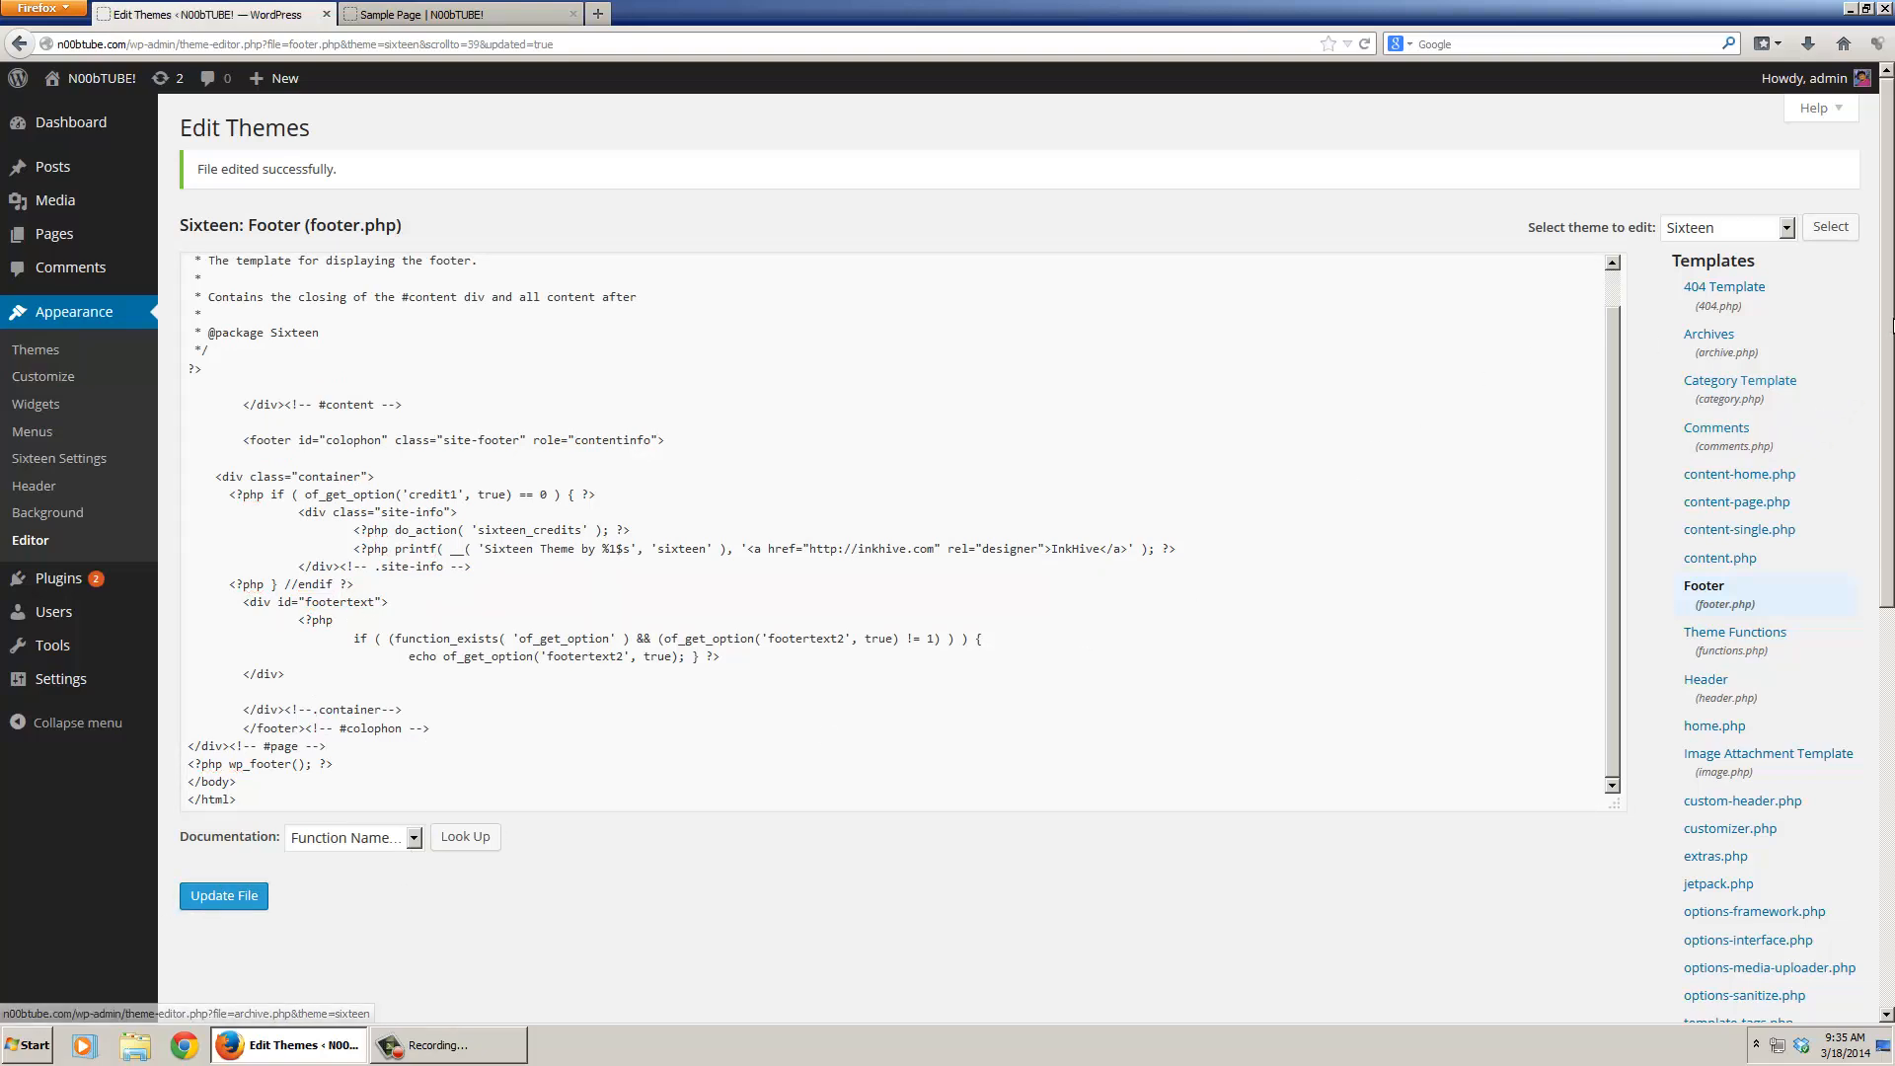
left_click_drag(1887, 336, 1821, 362)
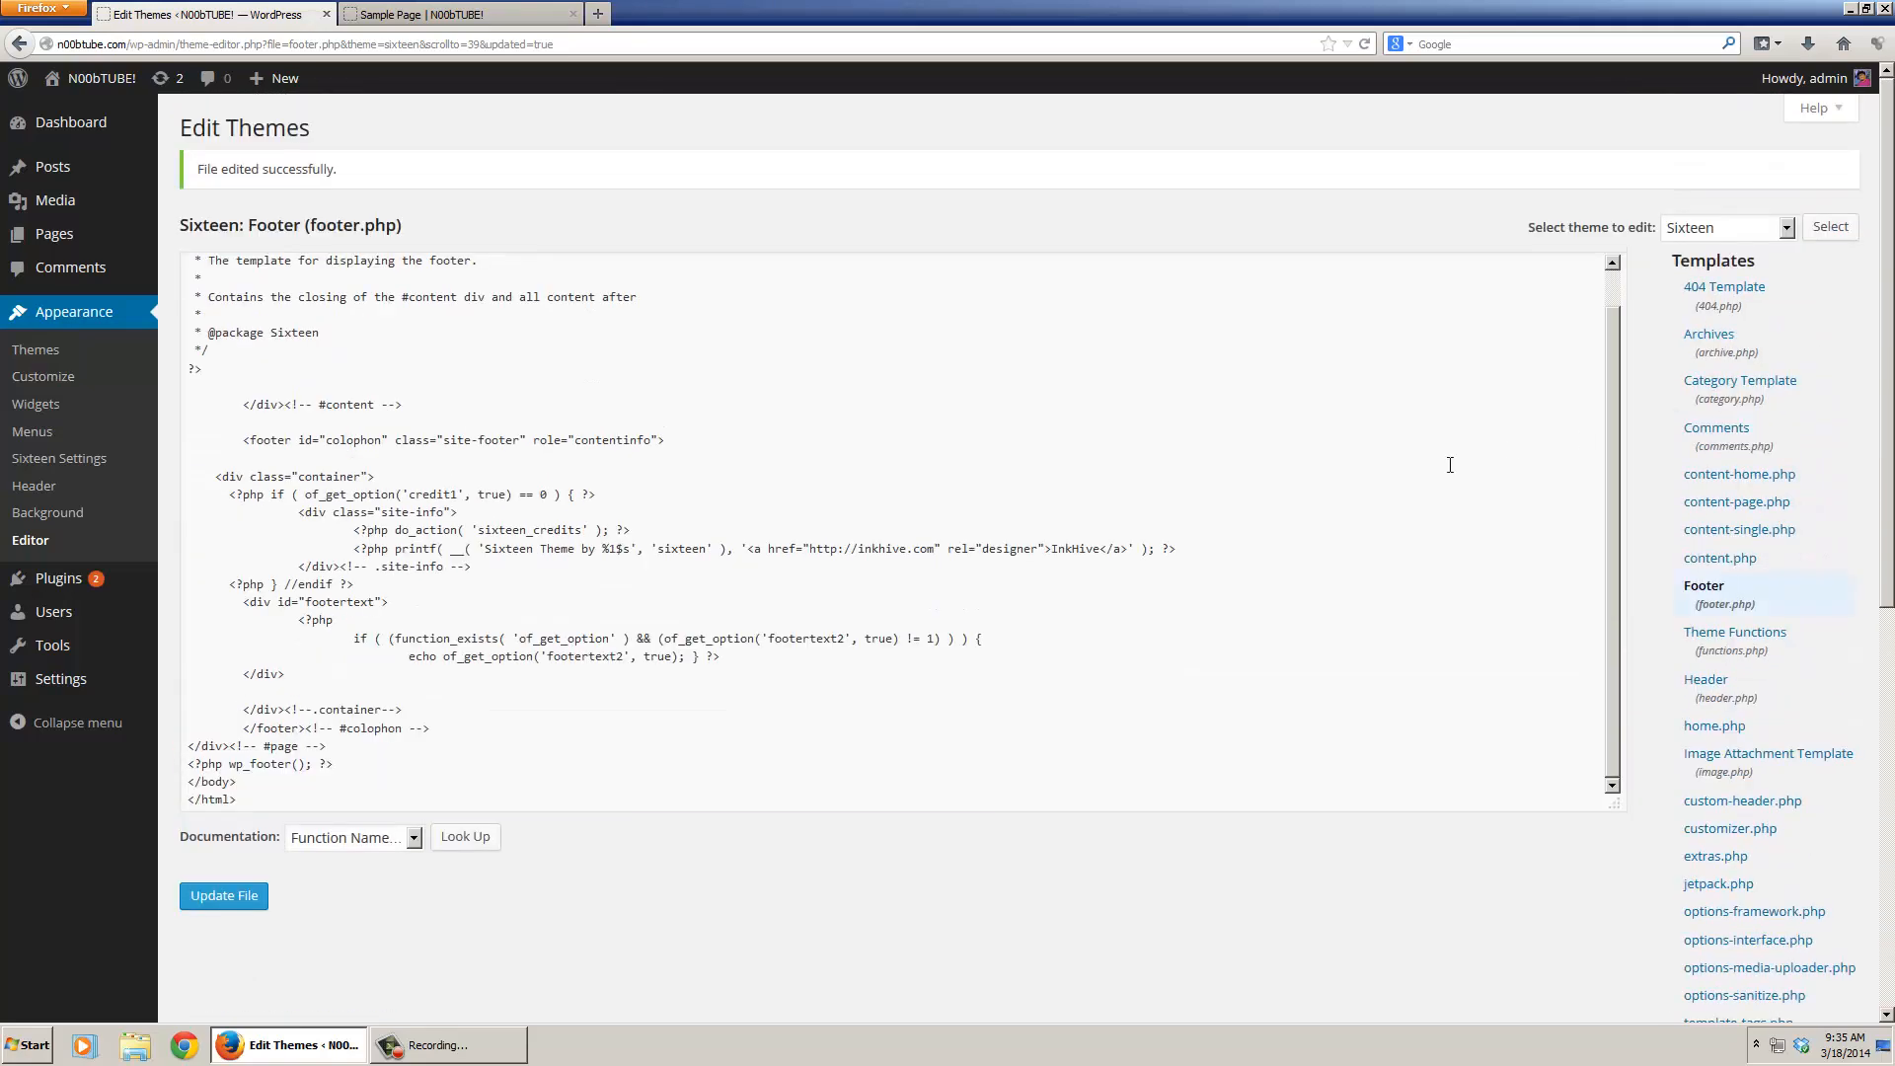
- Open the installed themes list and delete the Twenty Thirteen theme from its details, confirming the deletion
left_click(39, 352)
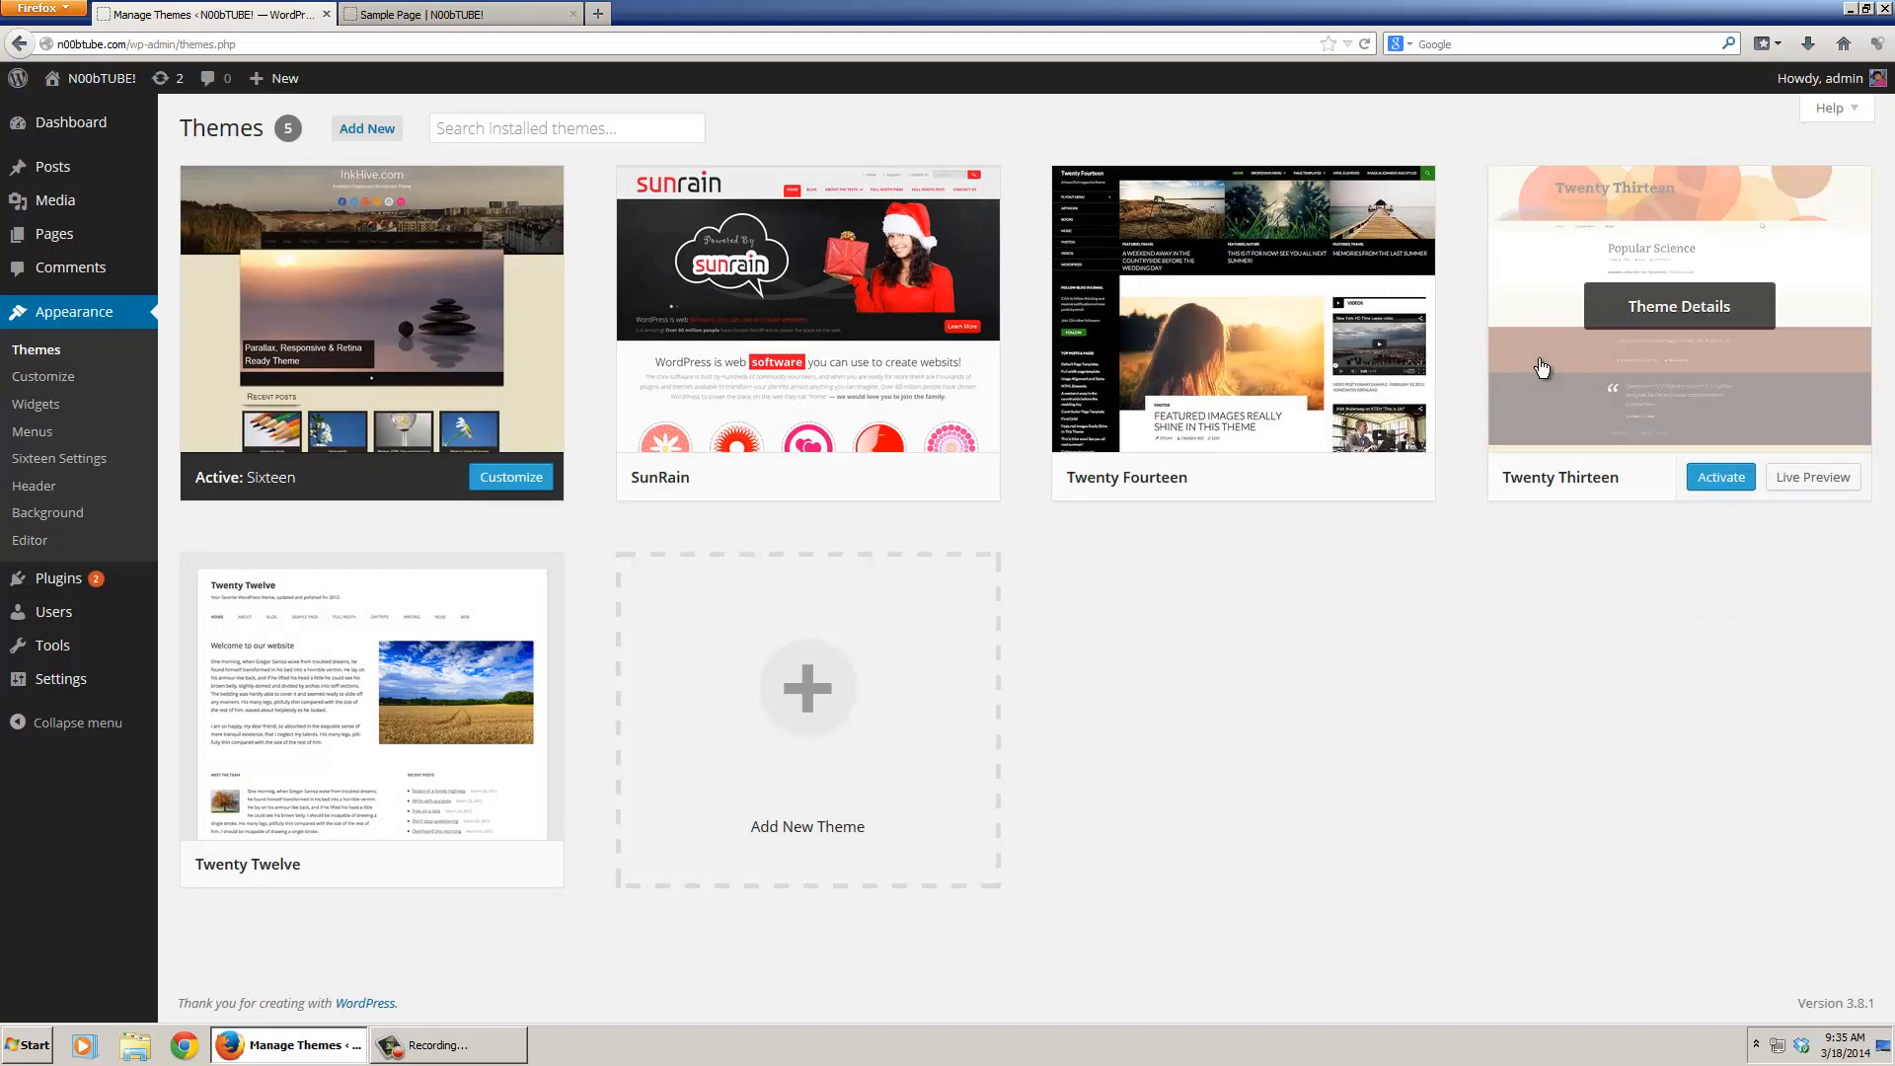
left_click(1583, 363)
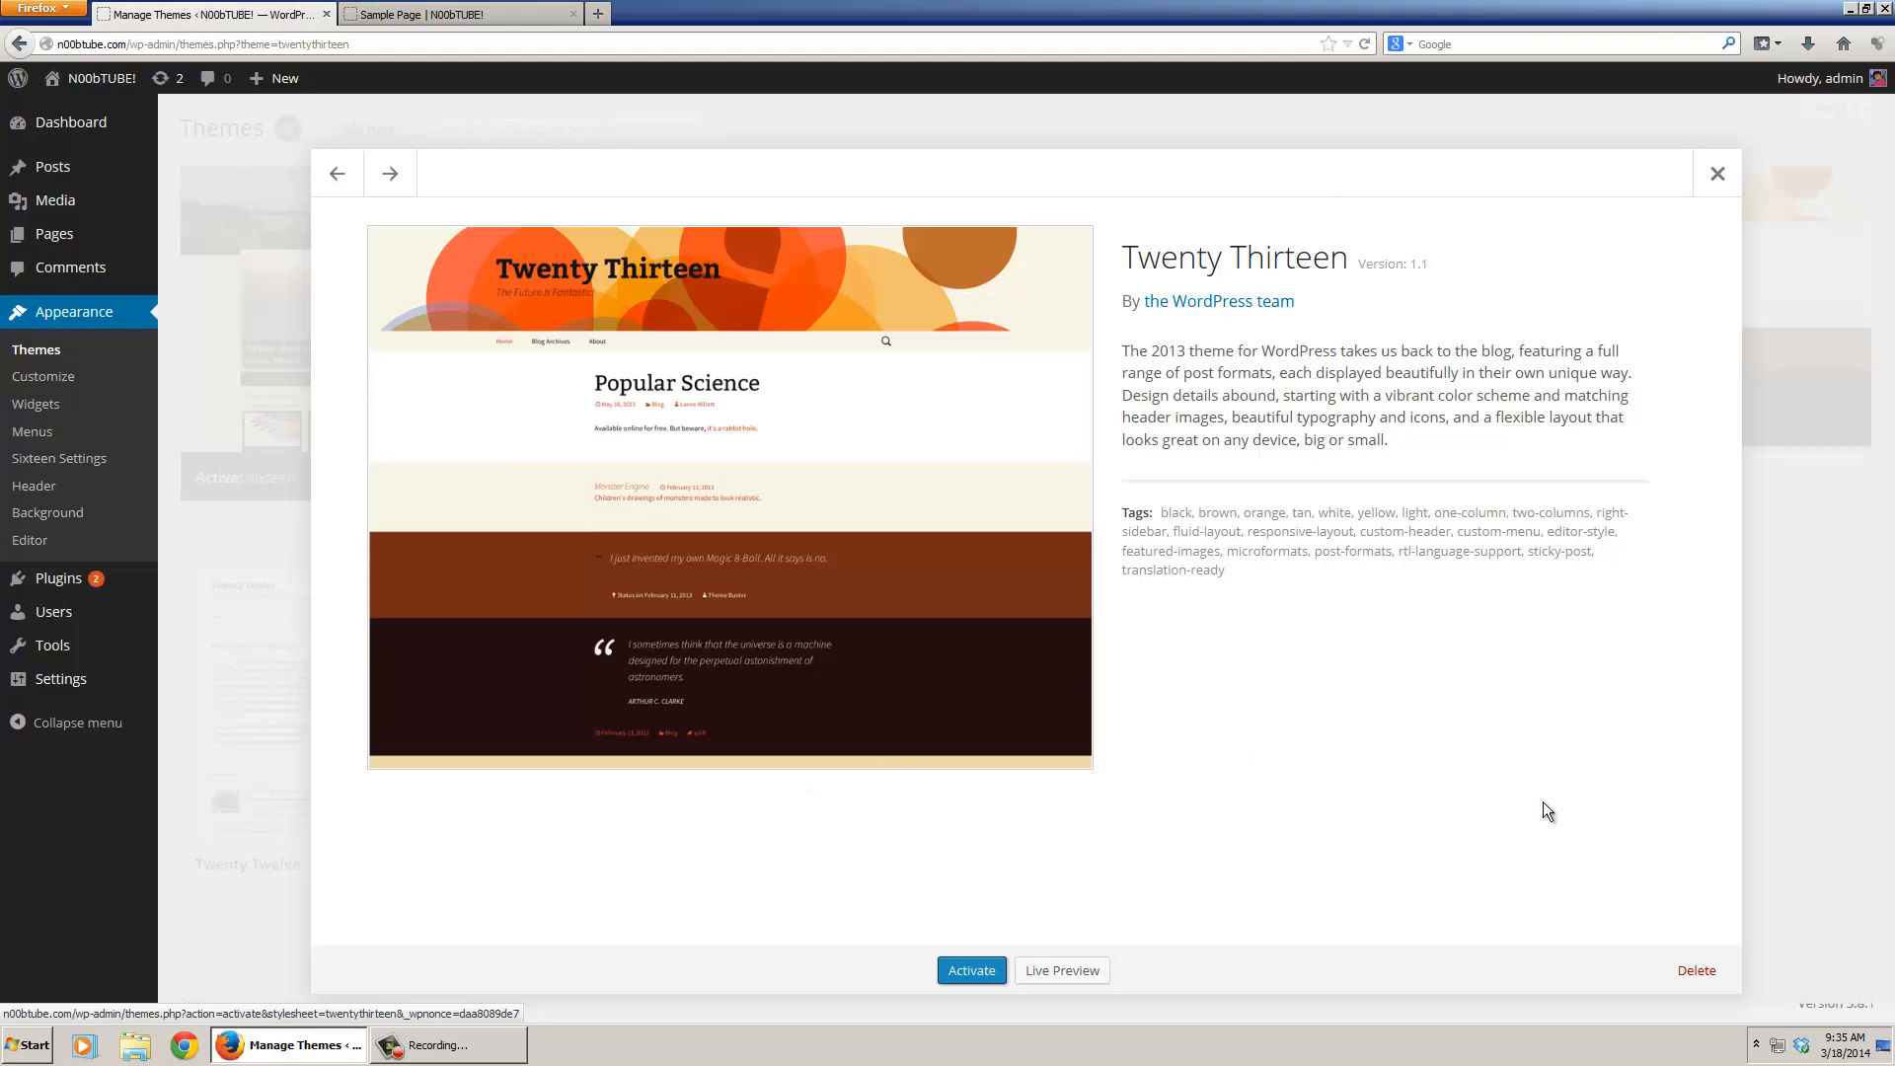
left_click(1704, 975)
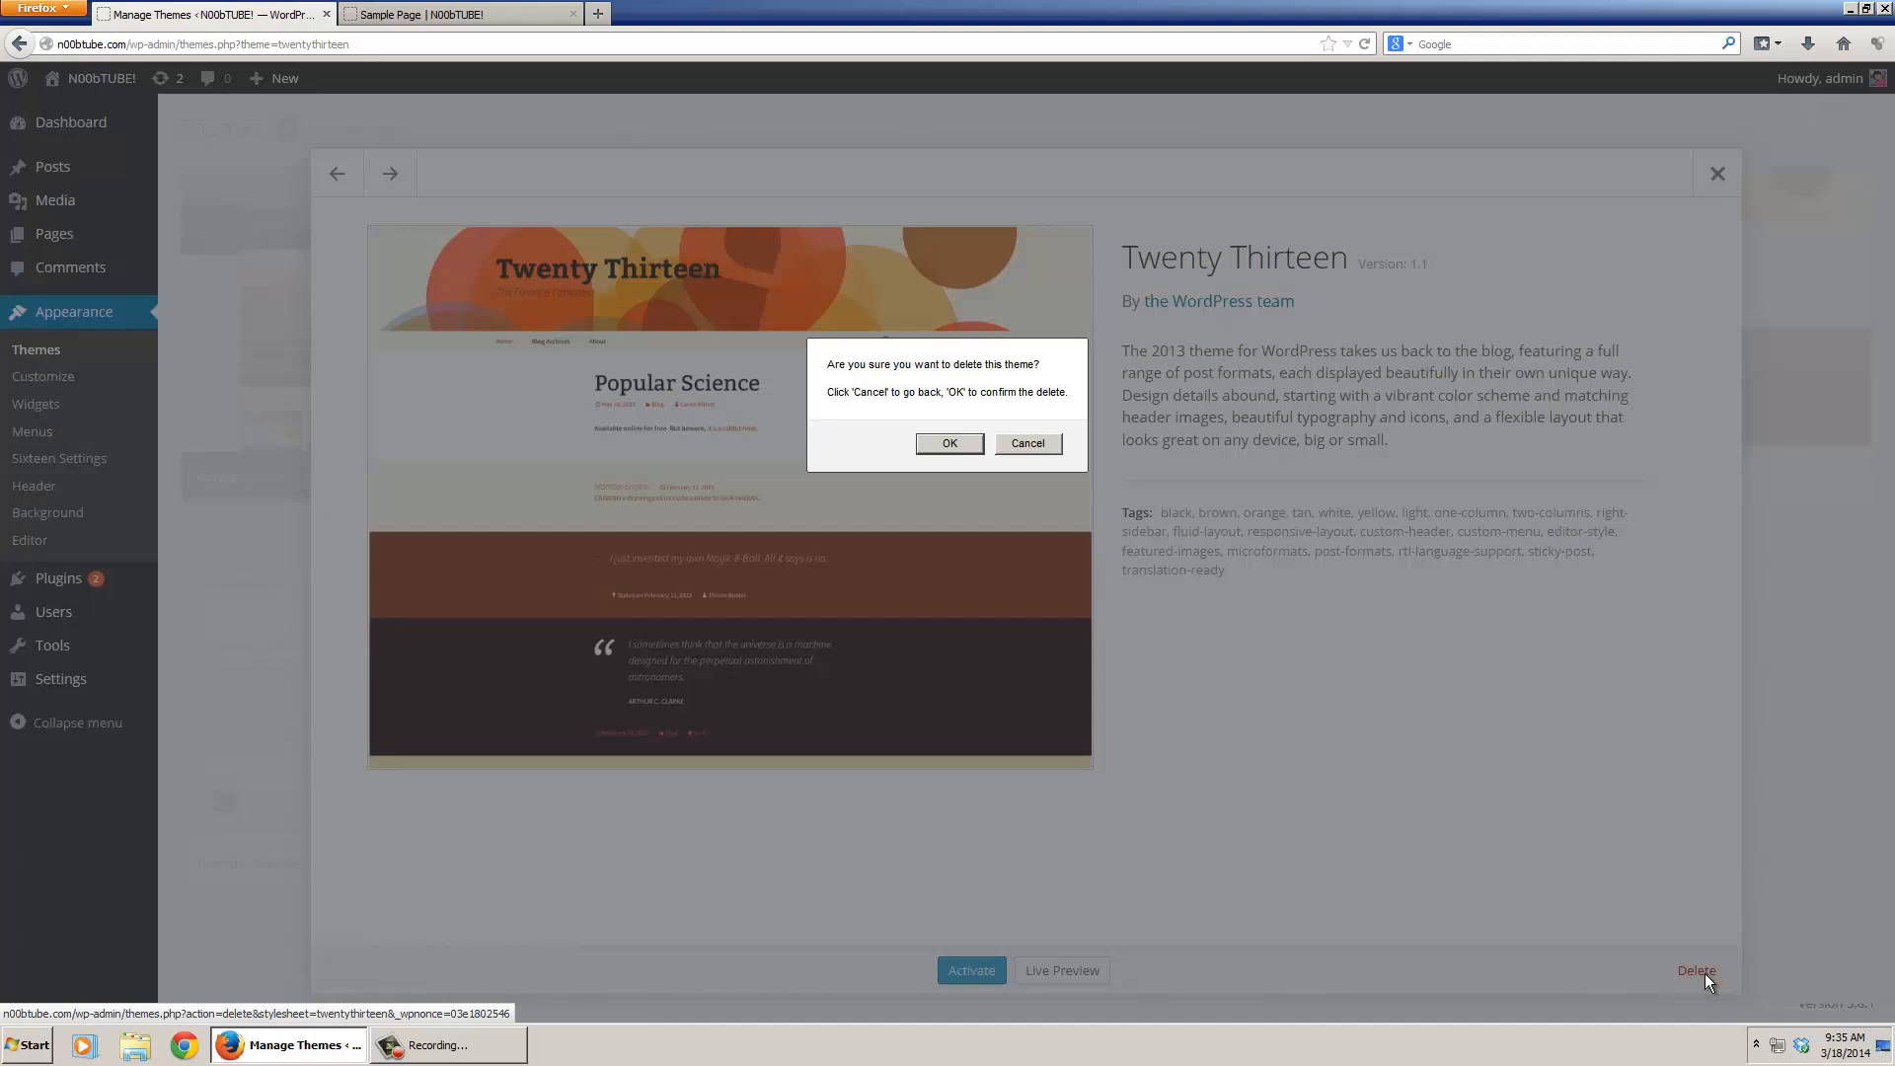
left_click(972, 447)
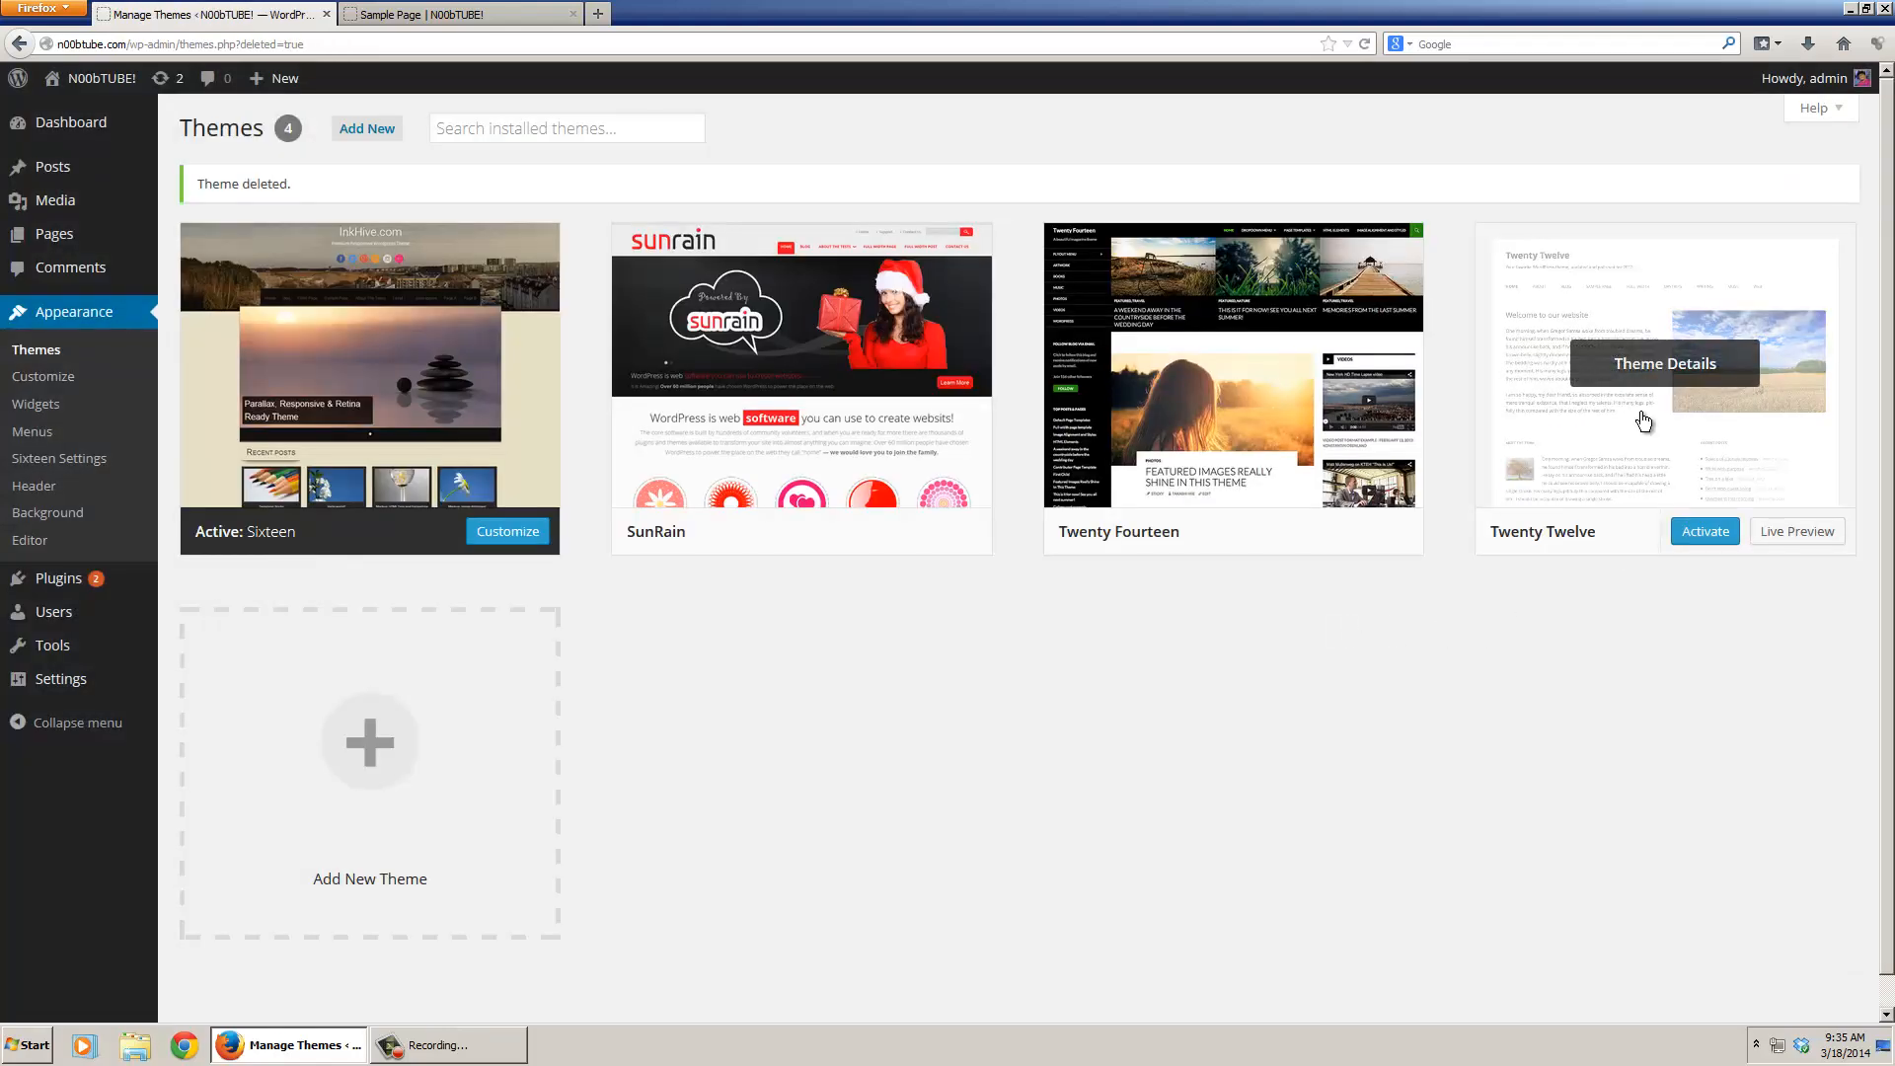
- Delete the Twenty Twelve theme from its details and confirm the deletion
left_click(1722, 459)
left_click(1710, 973)
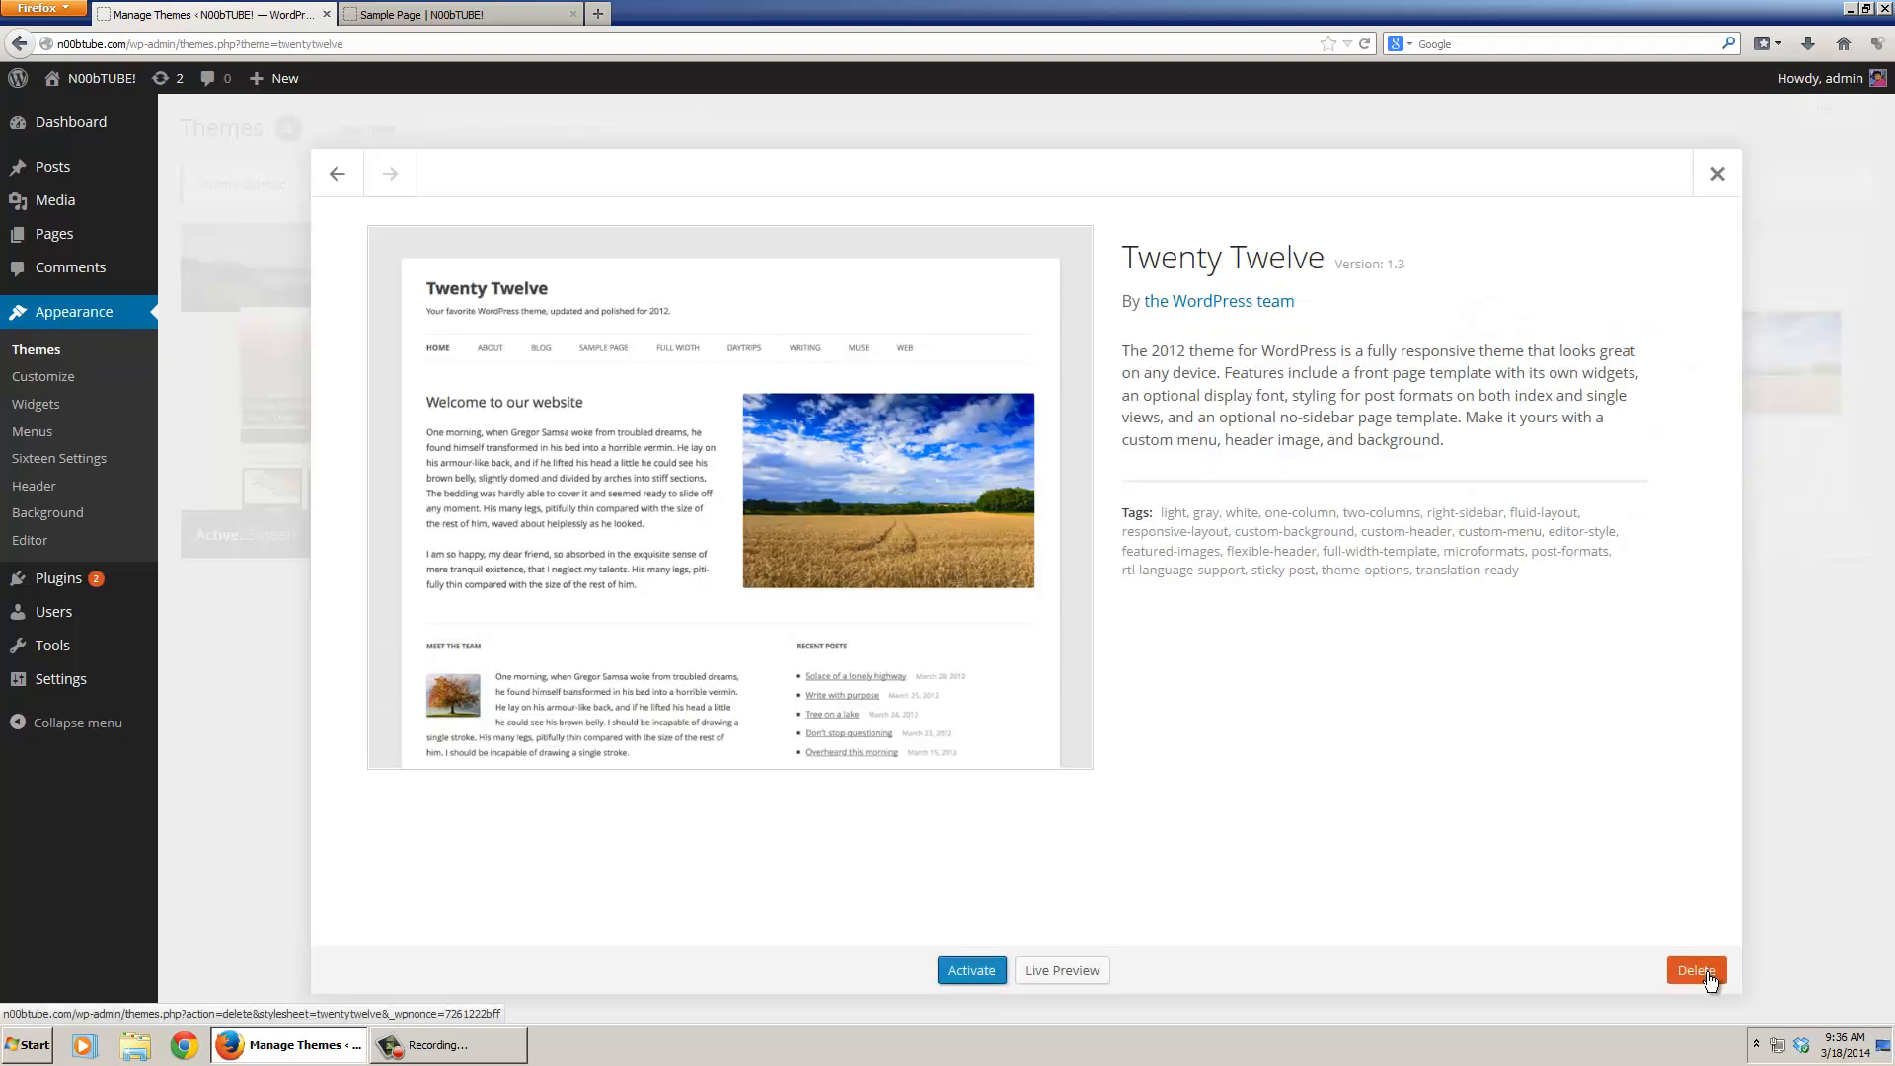
left_click(961, 446)
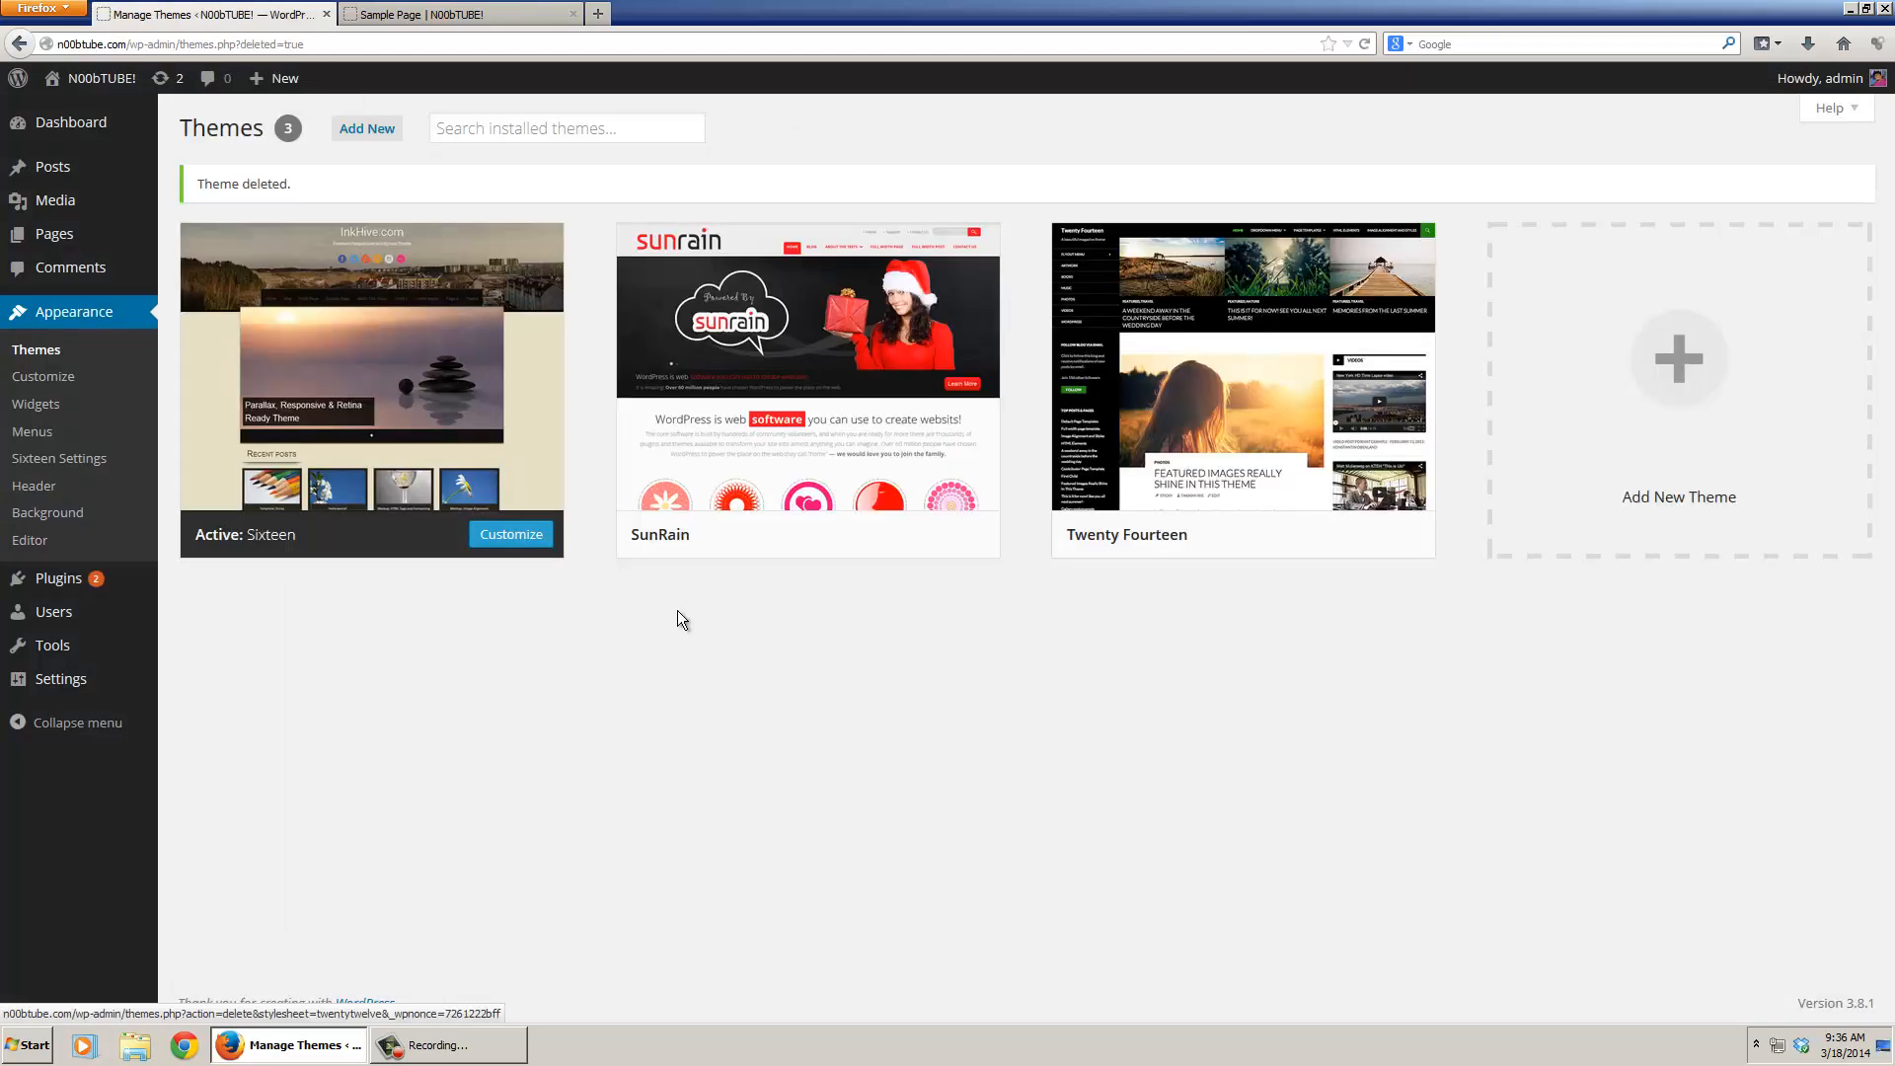
- Search for new themes using the BuddyPress feature filter and look through the resulting themes
left_click(1675, 372)
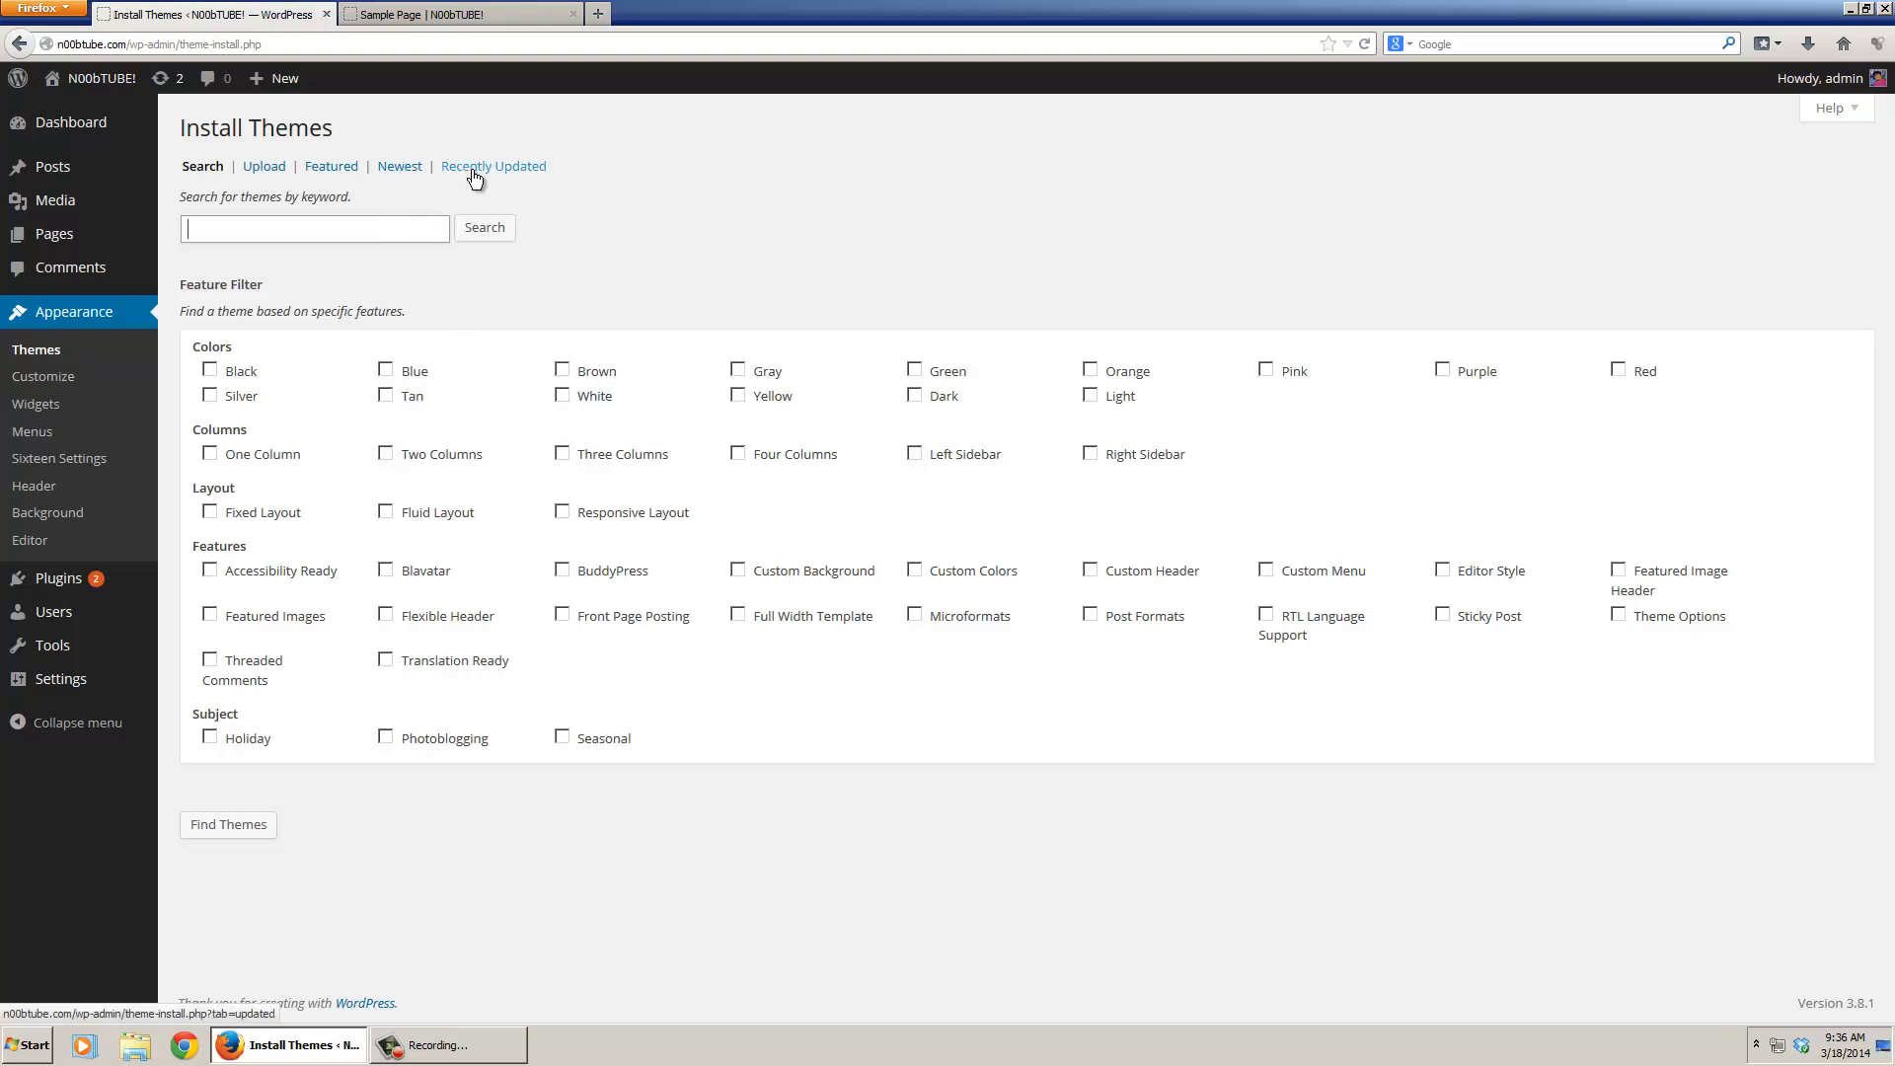
left_click(563, 570)
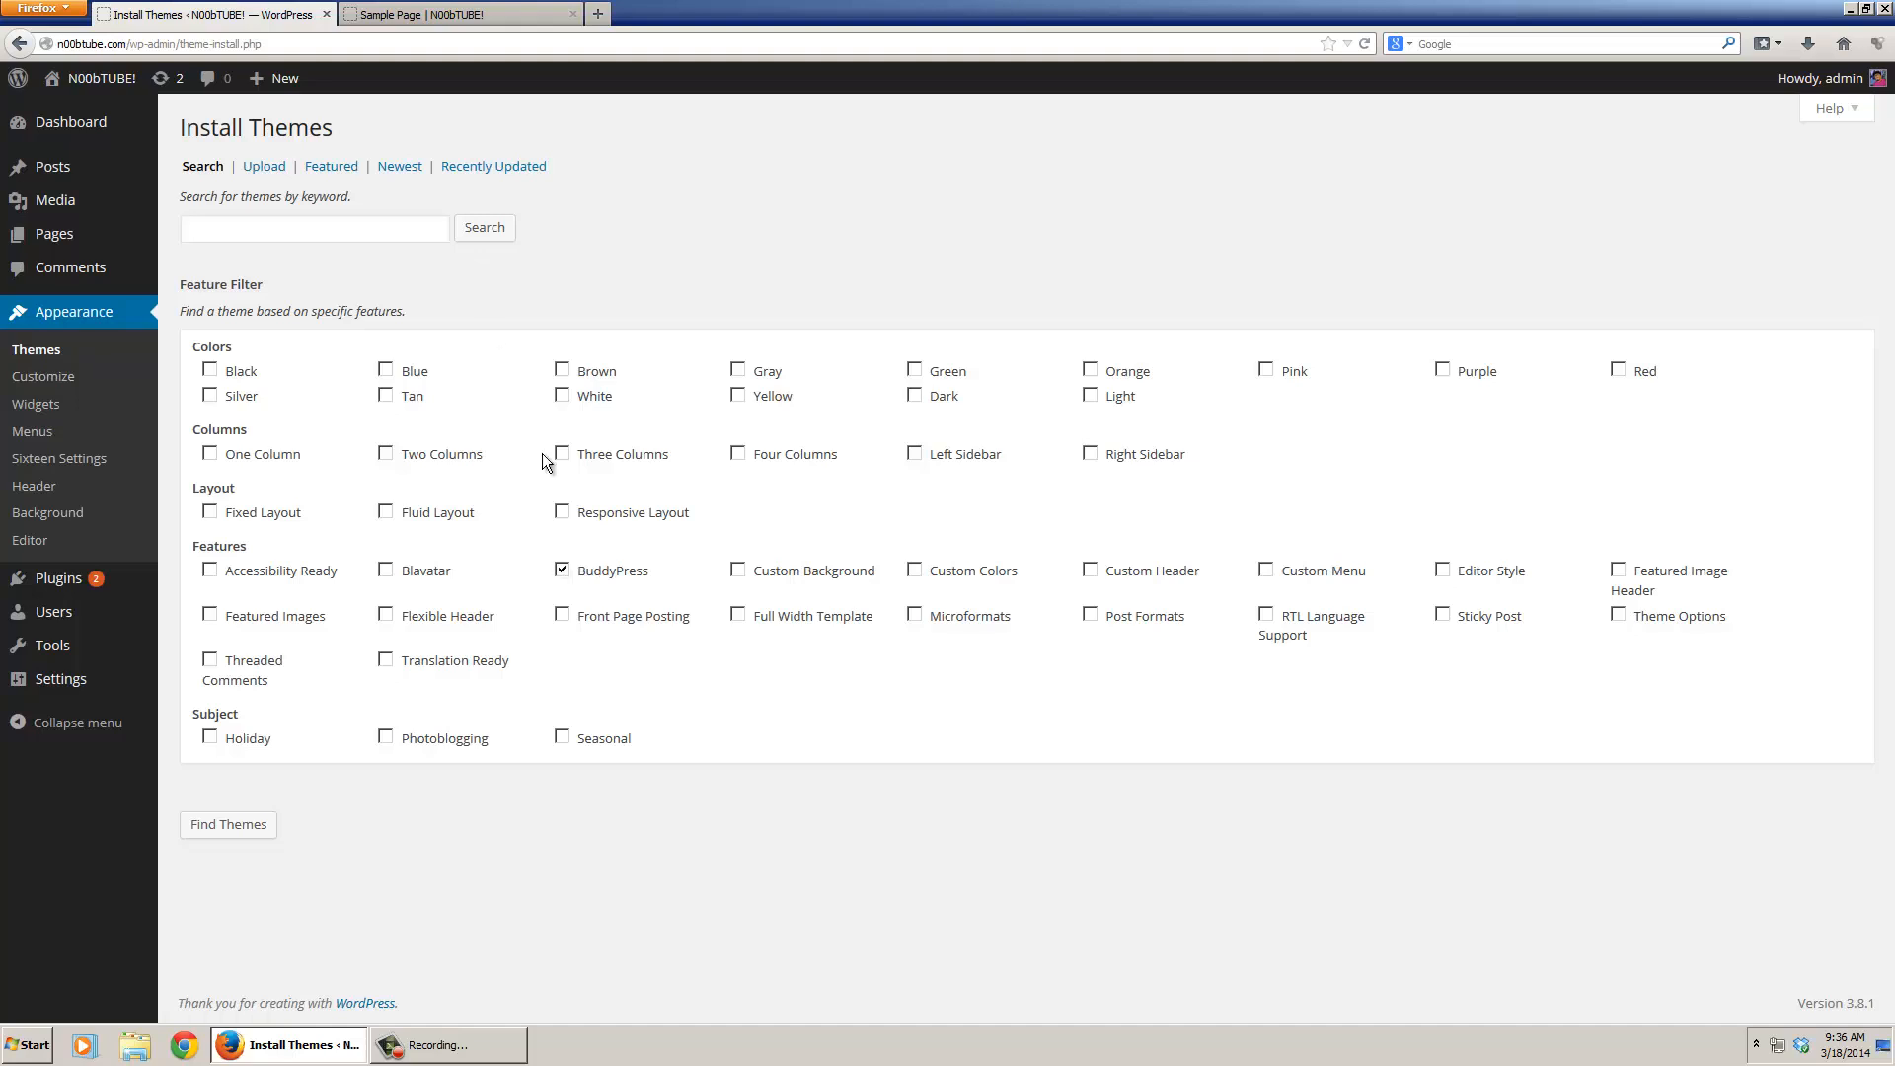
left_click(236, 825)
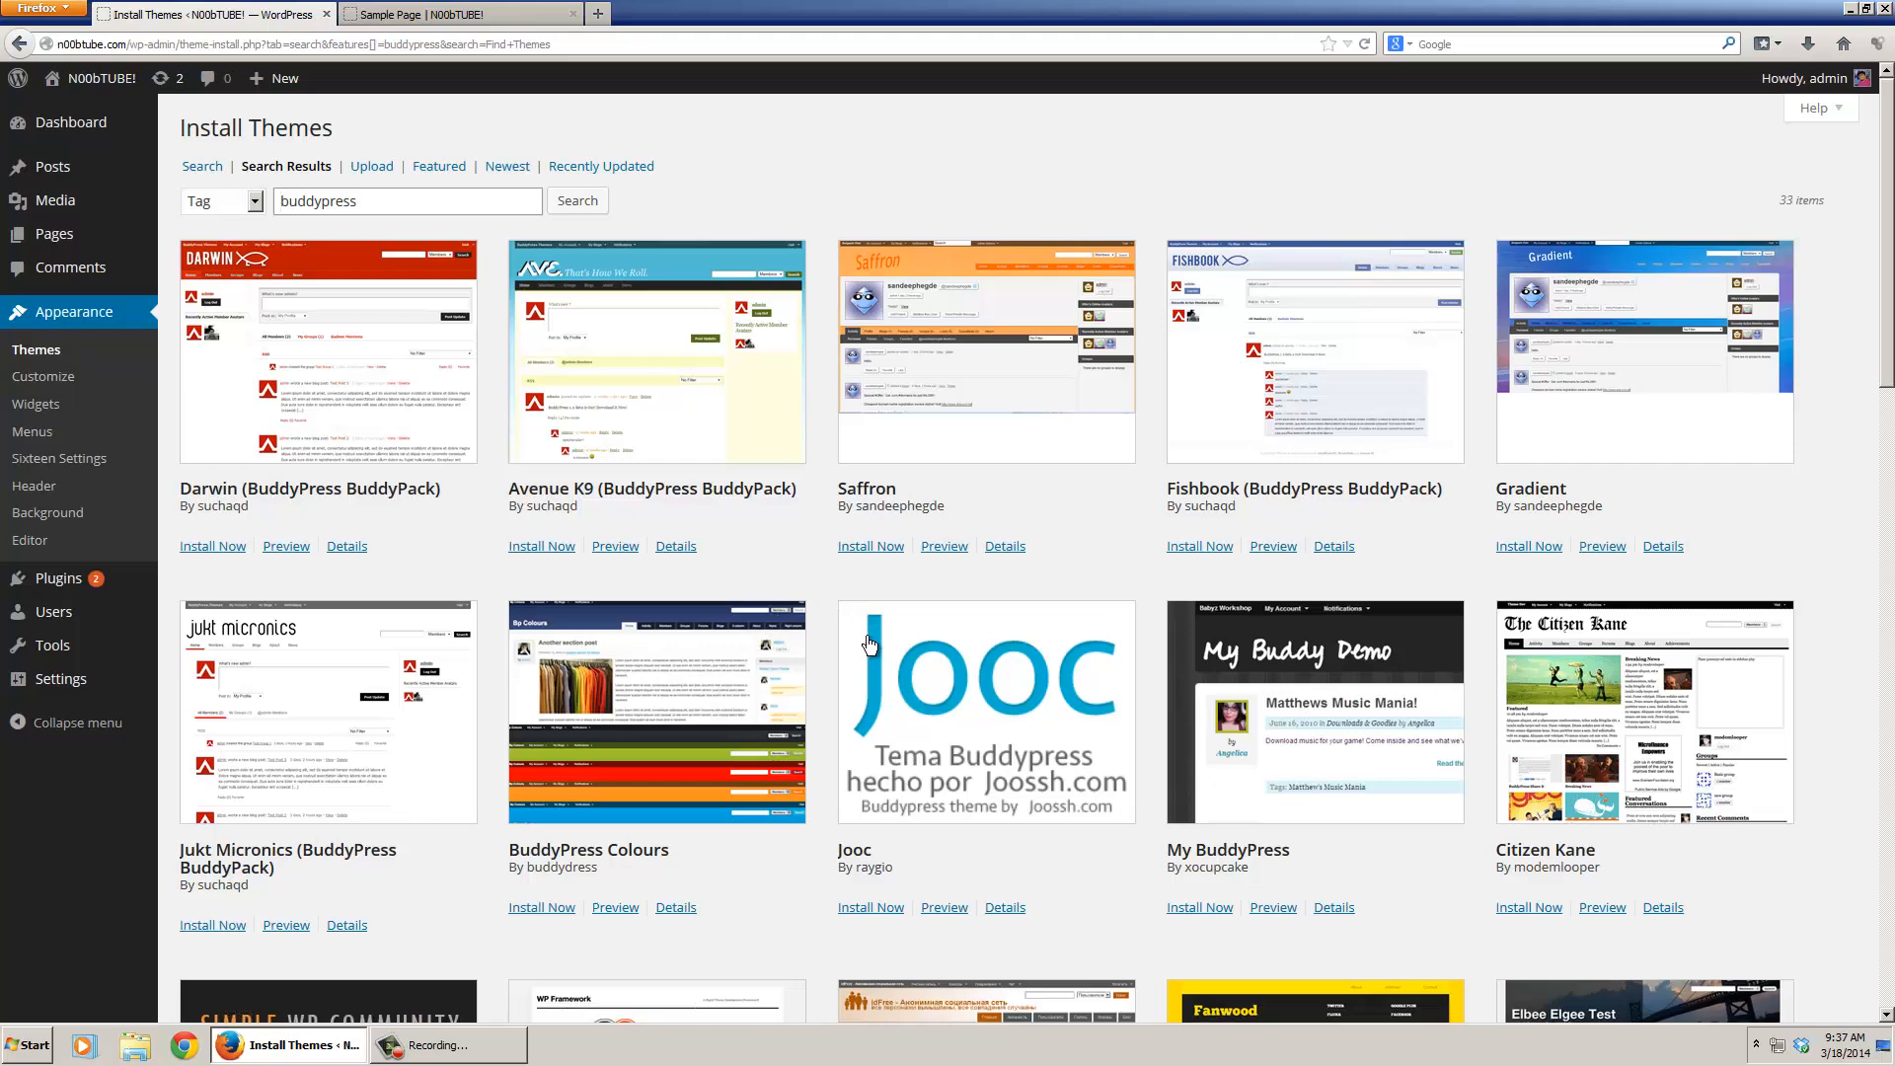
scroll(878, 656, "down", 5)
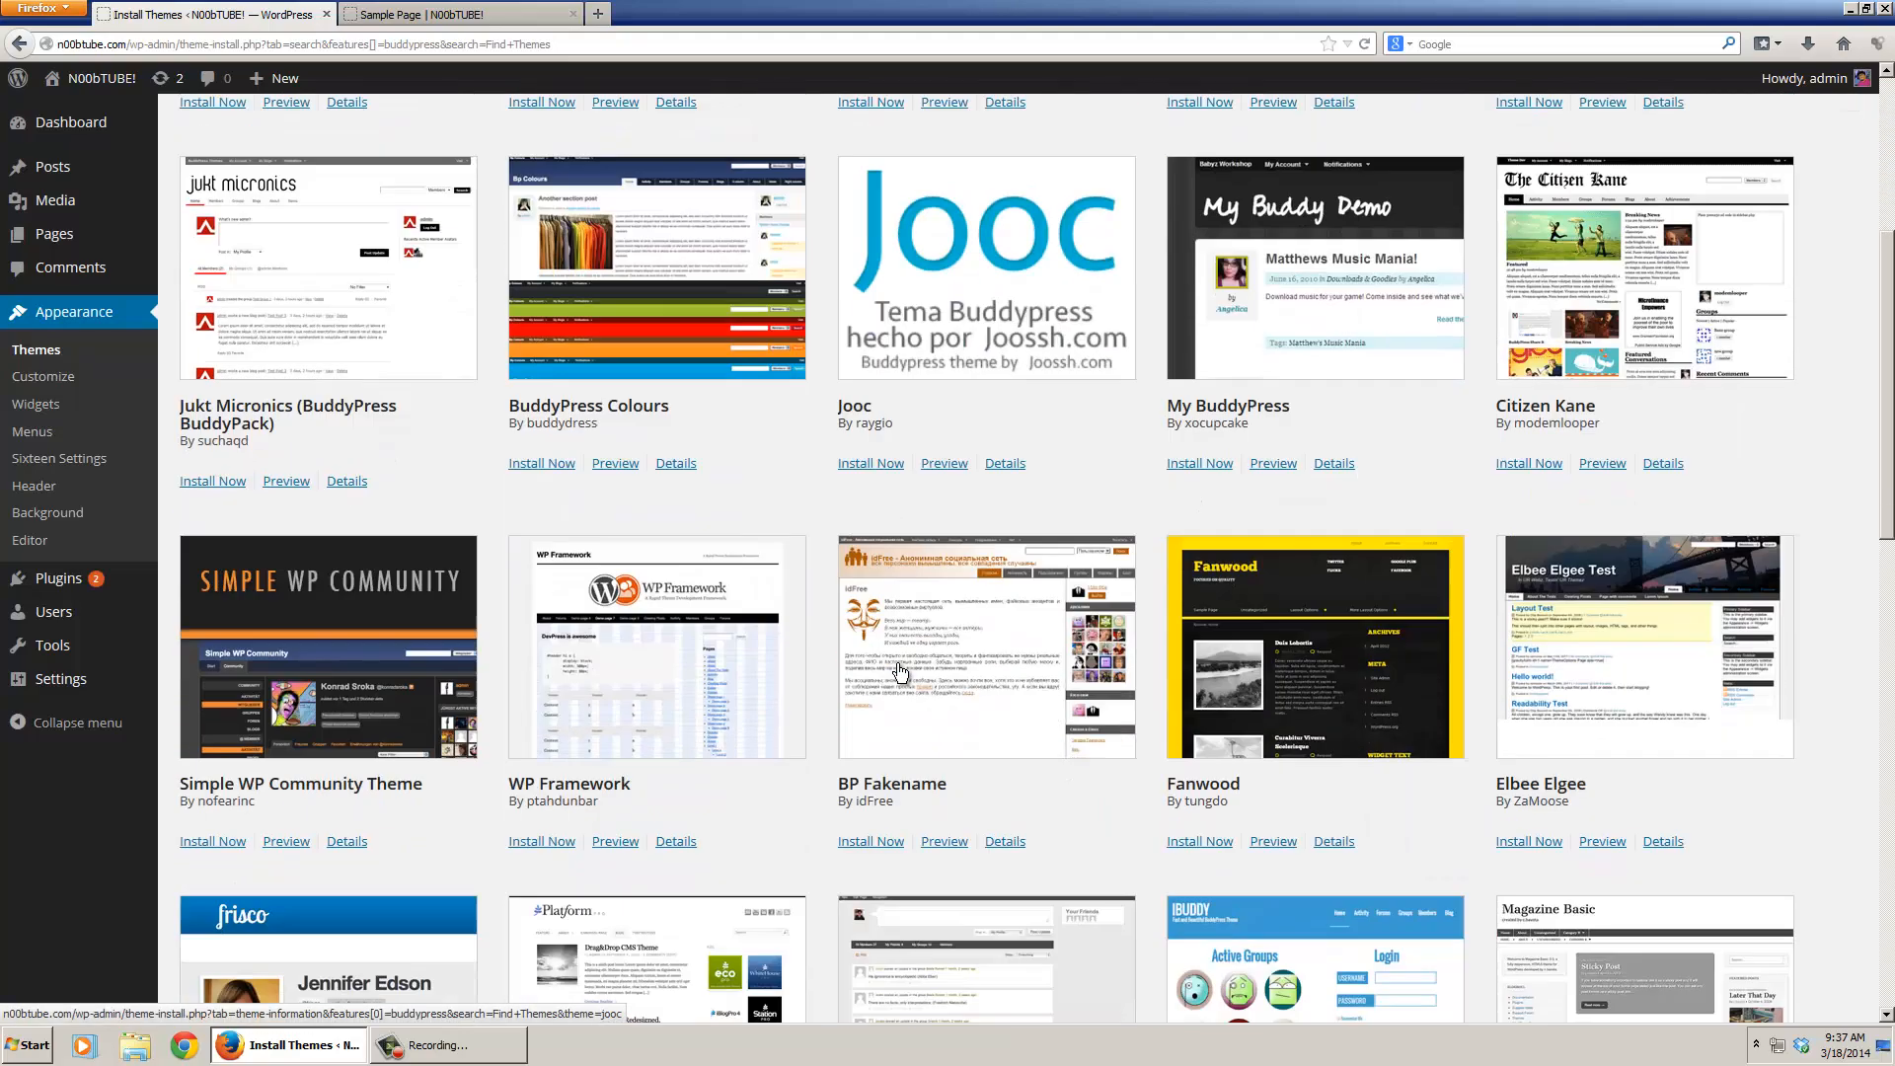
scroll(893, 666, "down", 5)
scroll(901, 671, "up", 5)
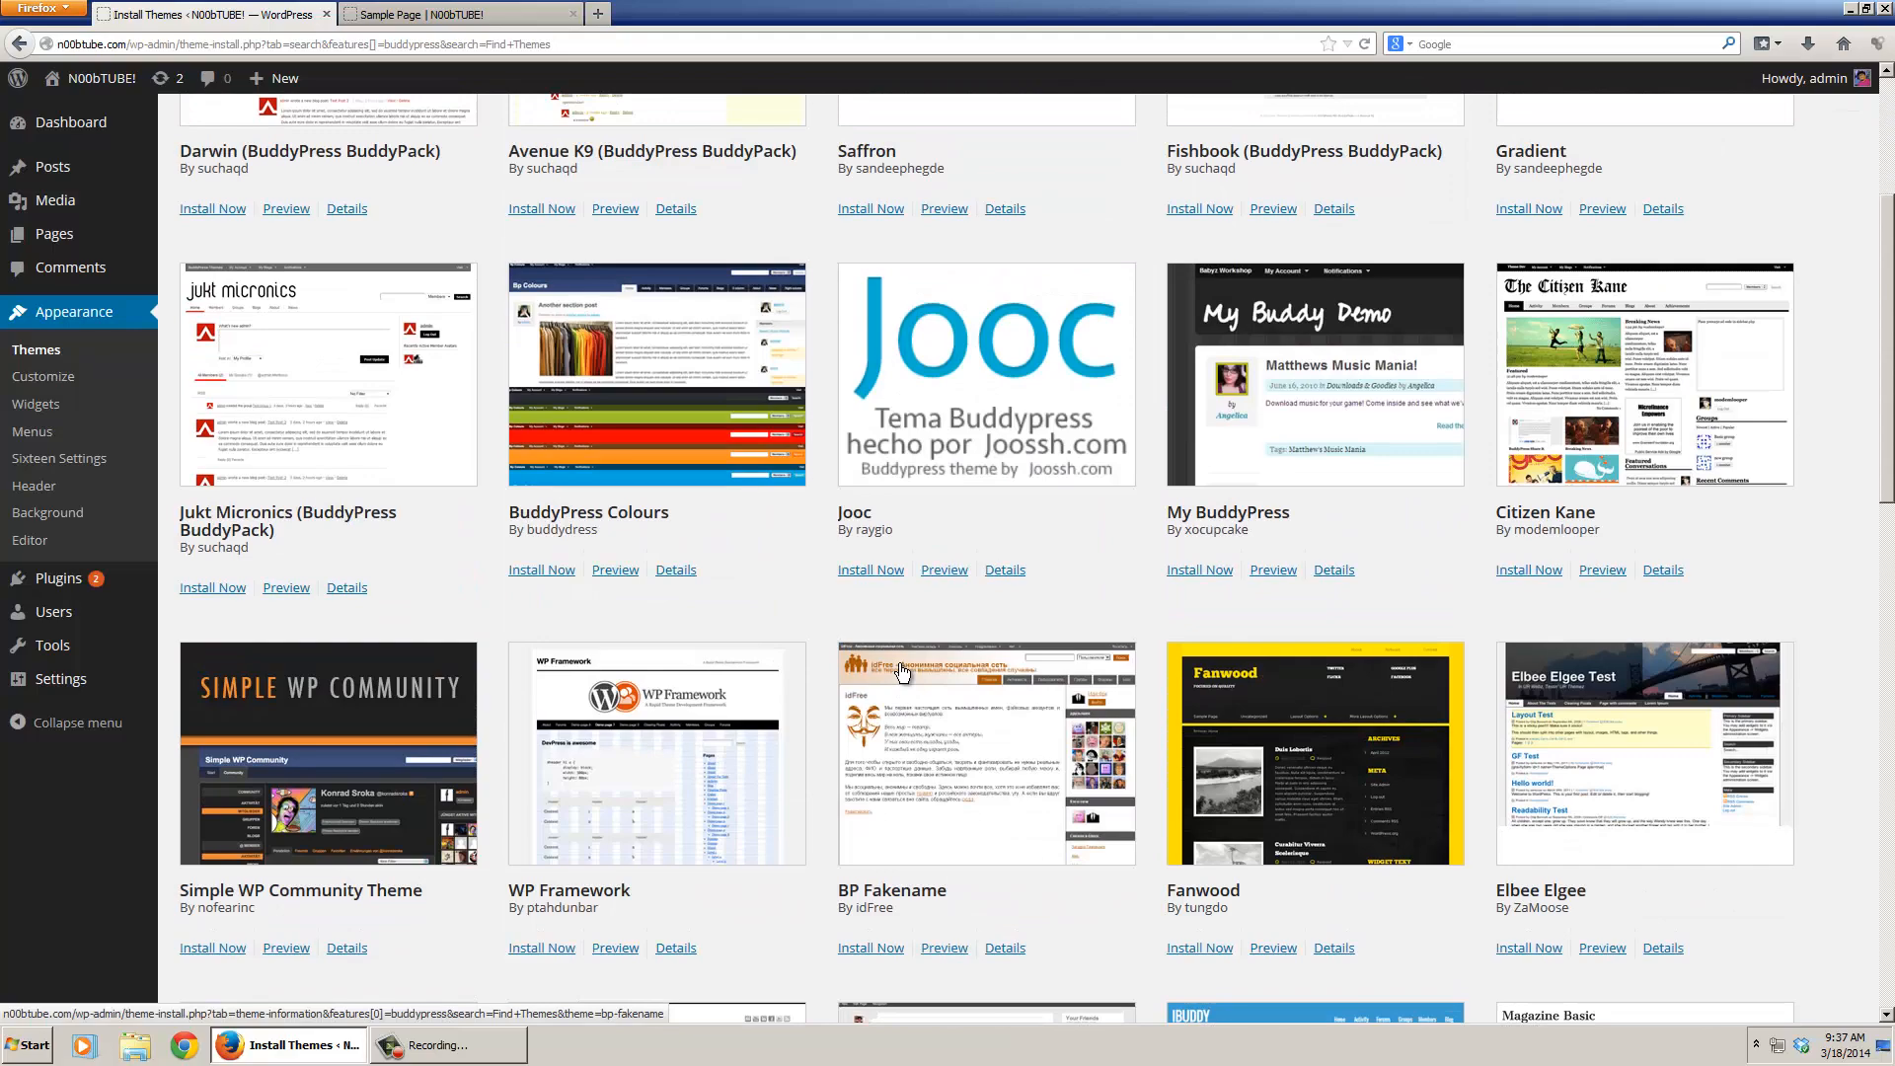
scroll(901, 671, "down", 5)
scroll(901, 671, "up", 5)
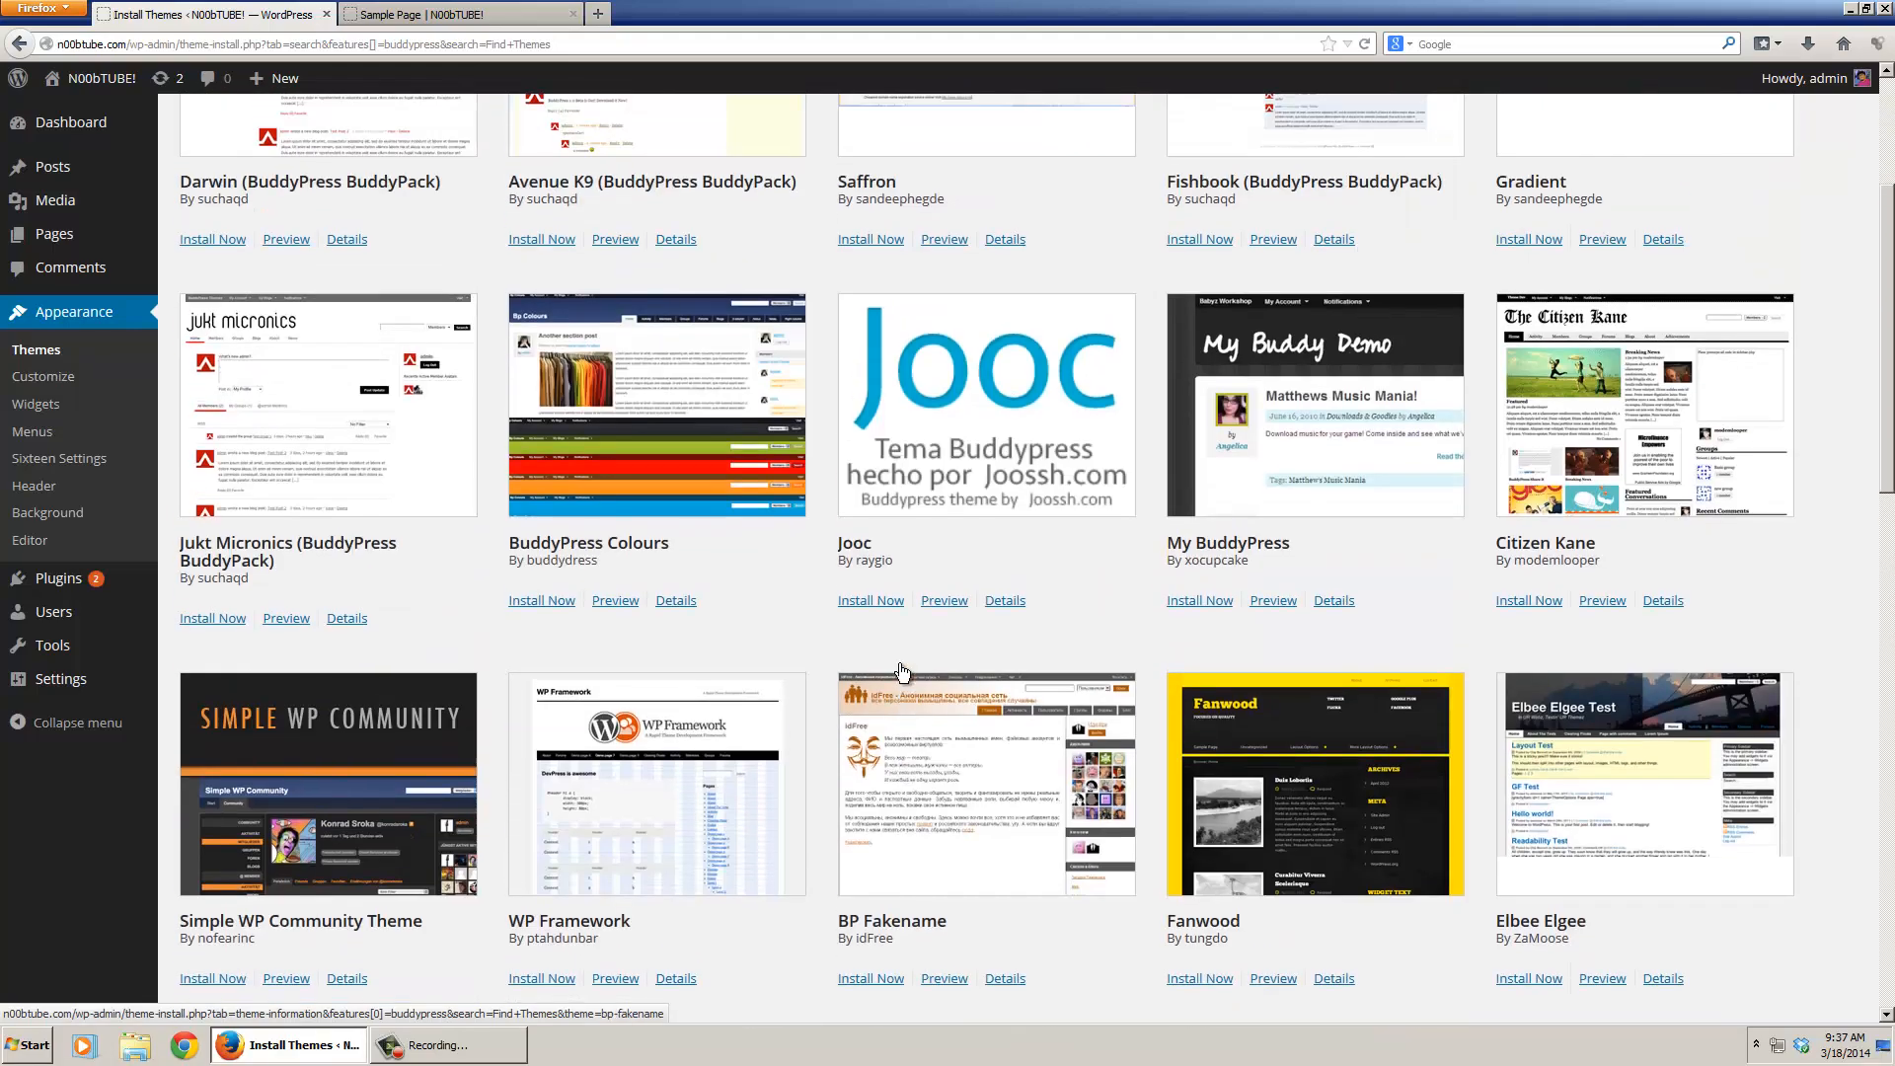
scroll(901, 671, "up", 5)
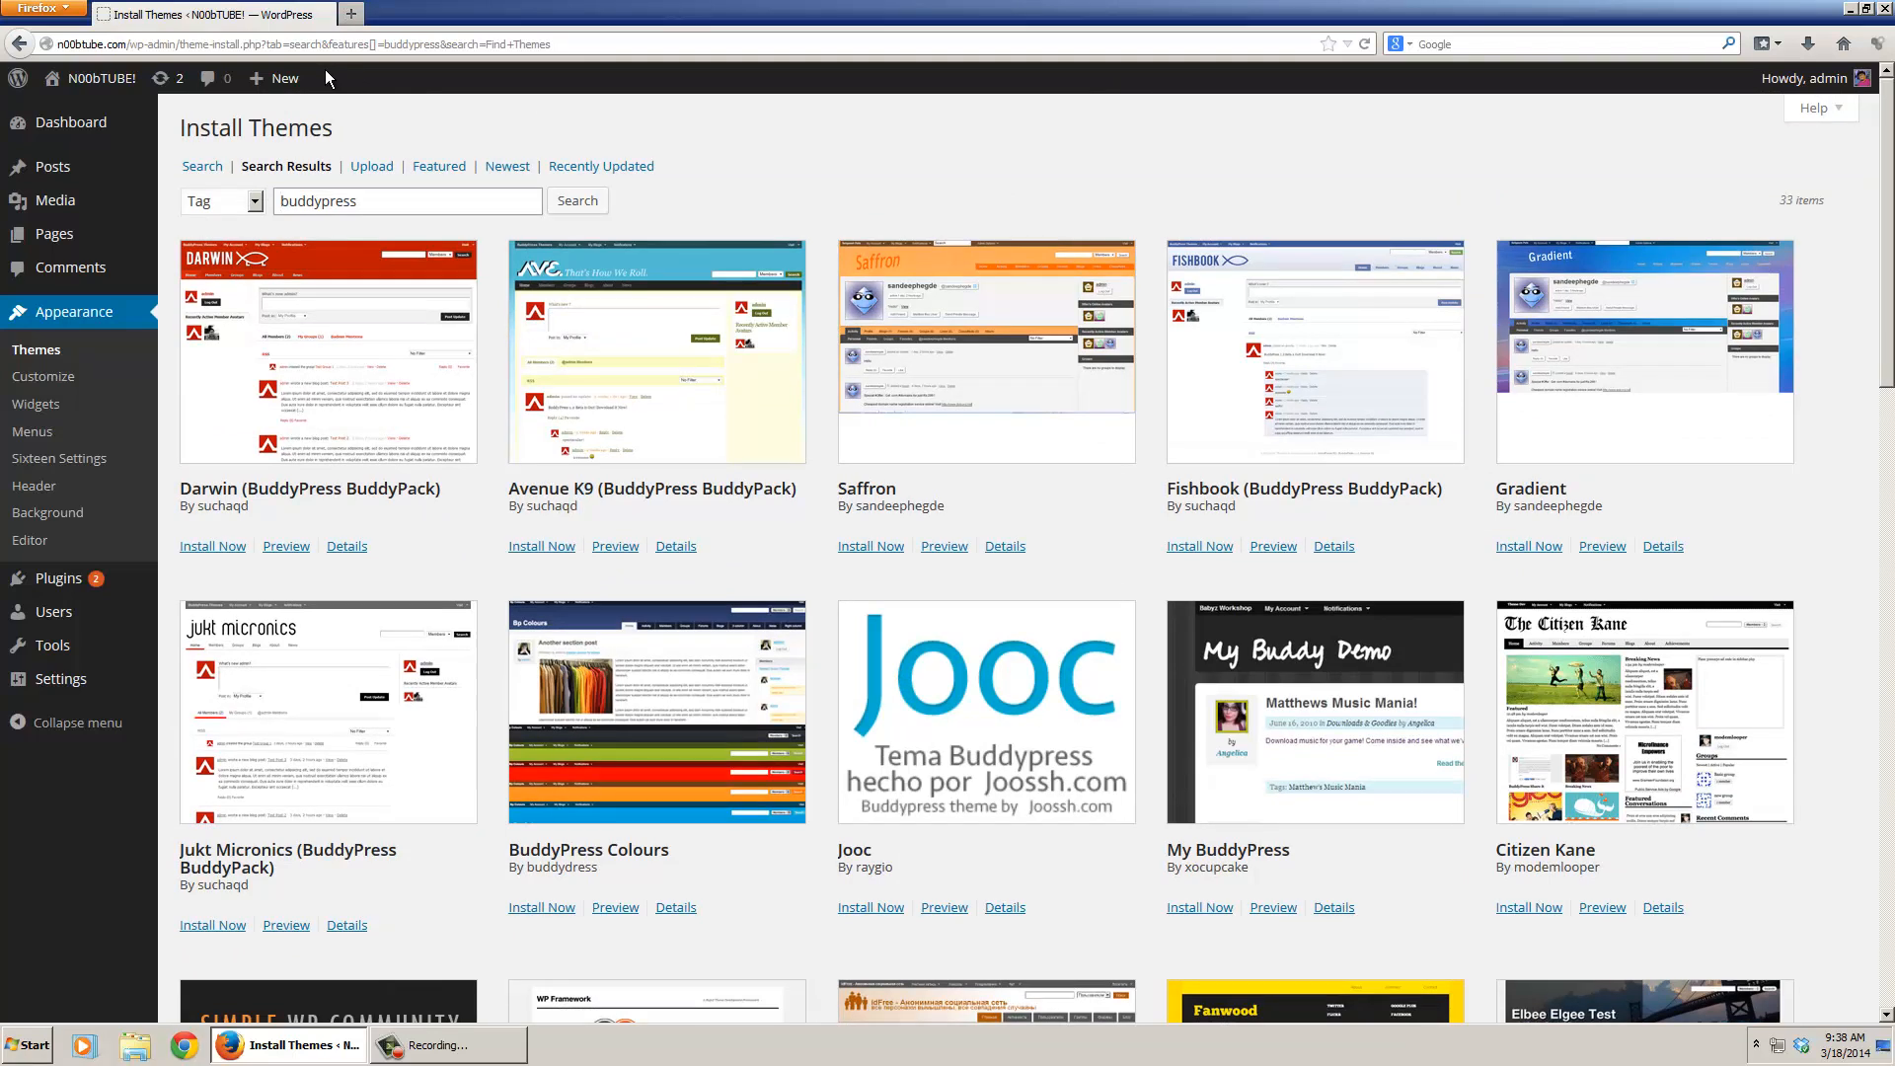
- Restart adding a new theme from the installed themes list, search with an empty keyword, and browse the available themes as far as Stargazer
left_click(70, 352)
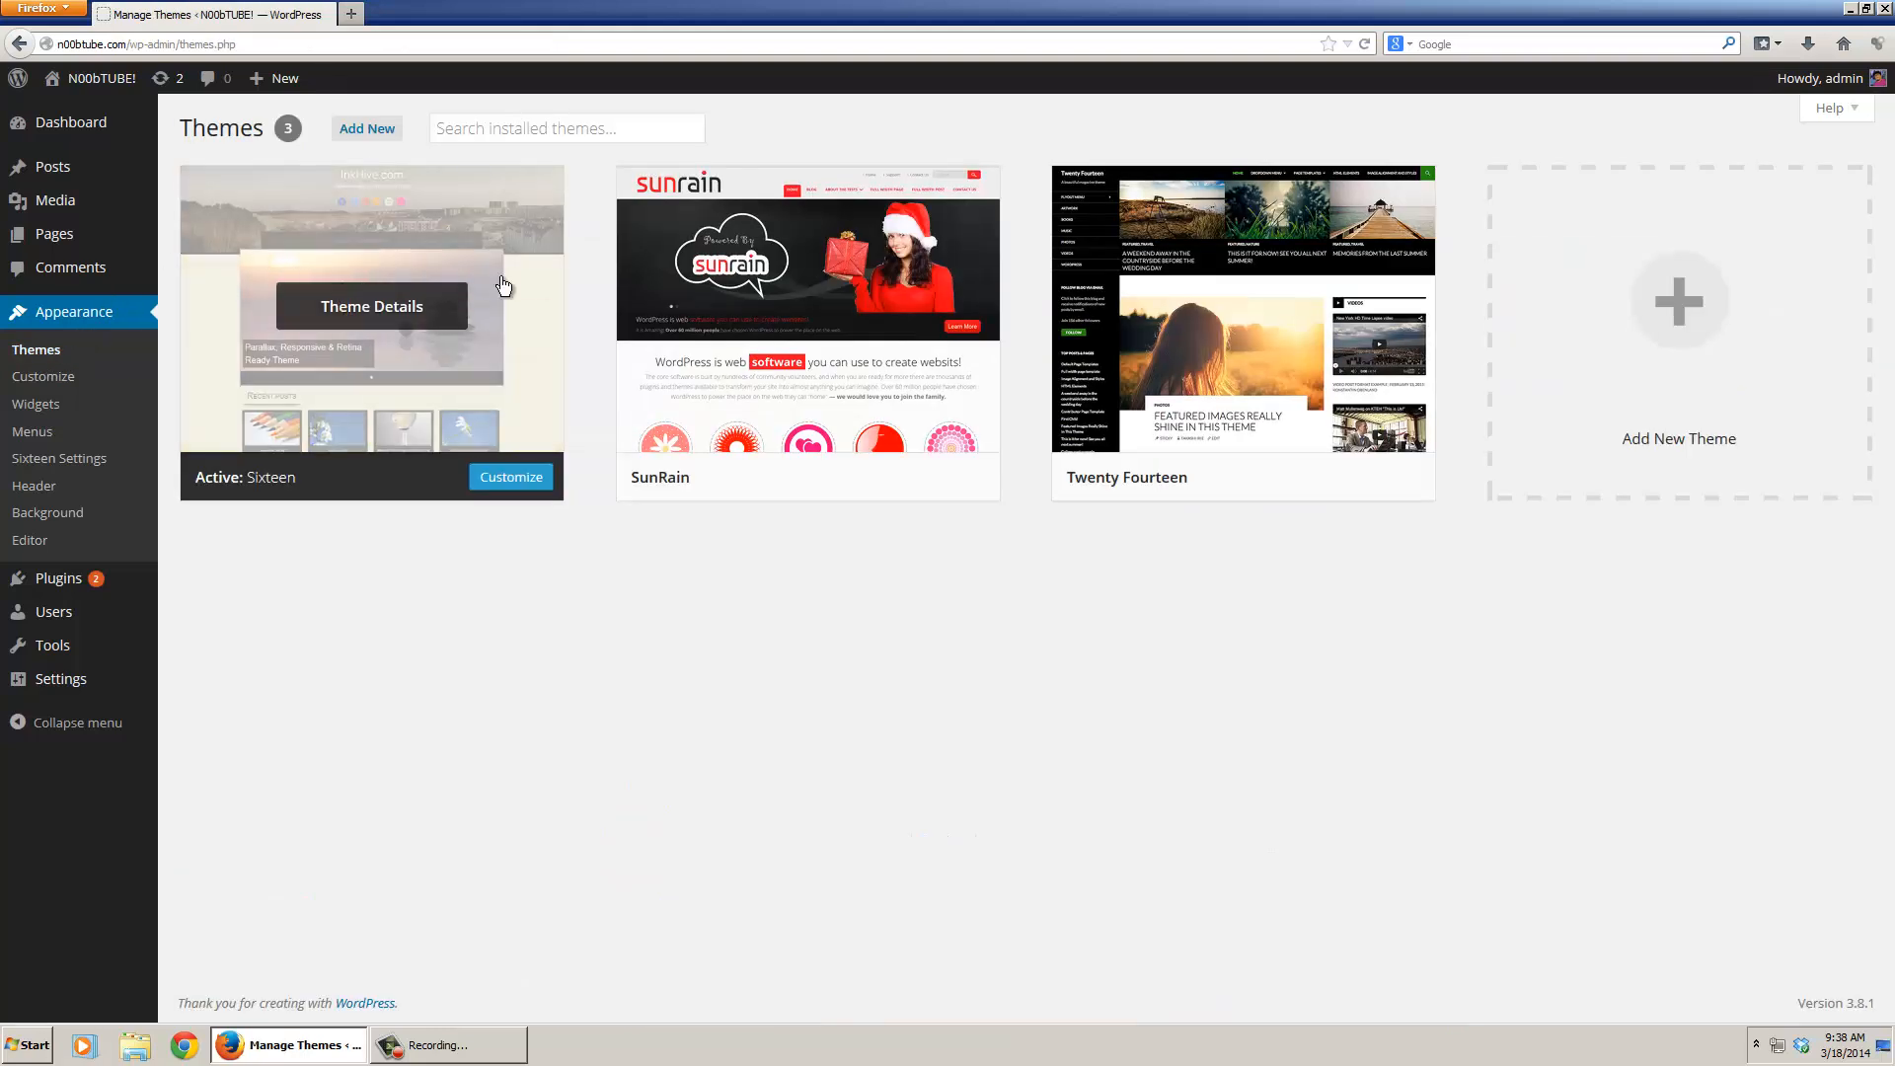
left_click(364, 129)
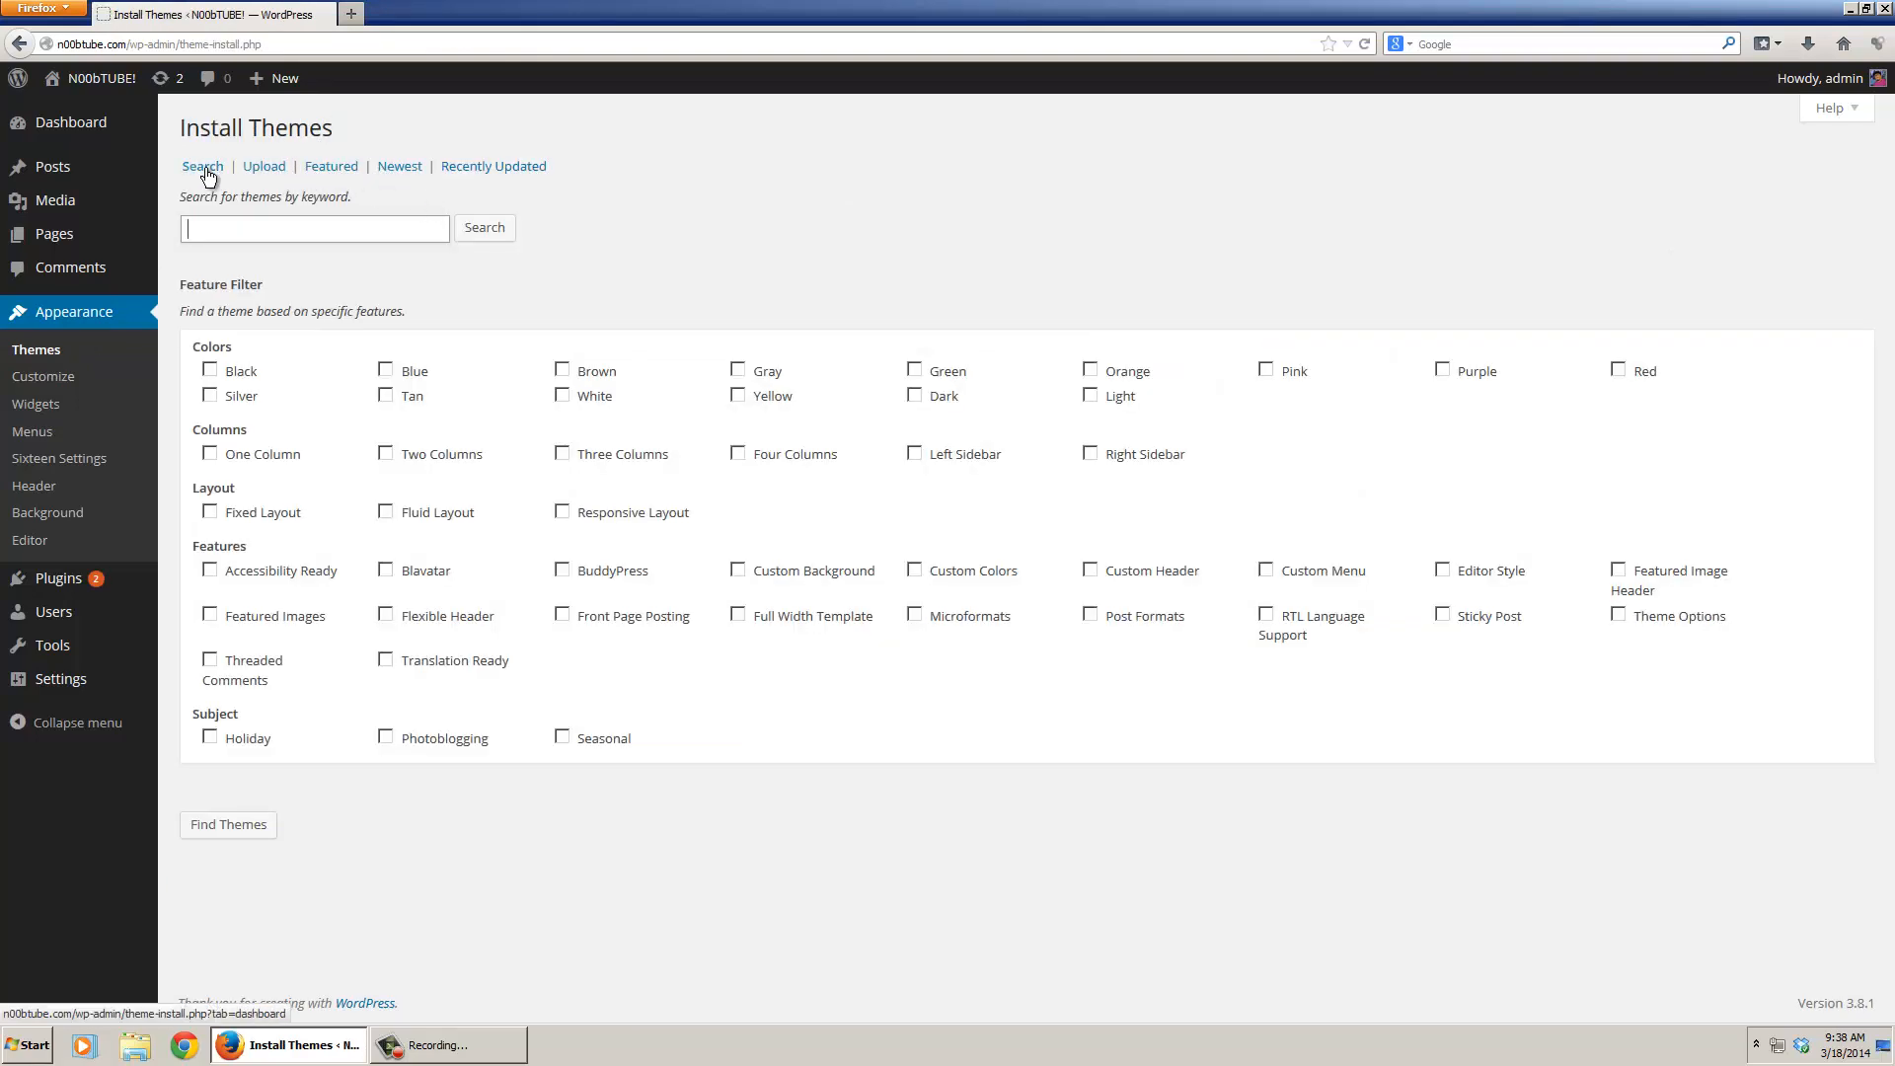
left_click(475, 230)
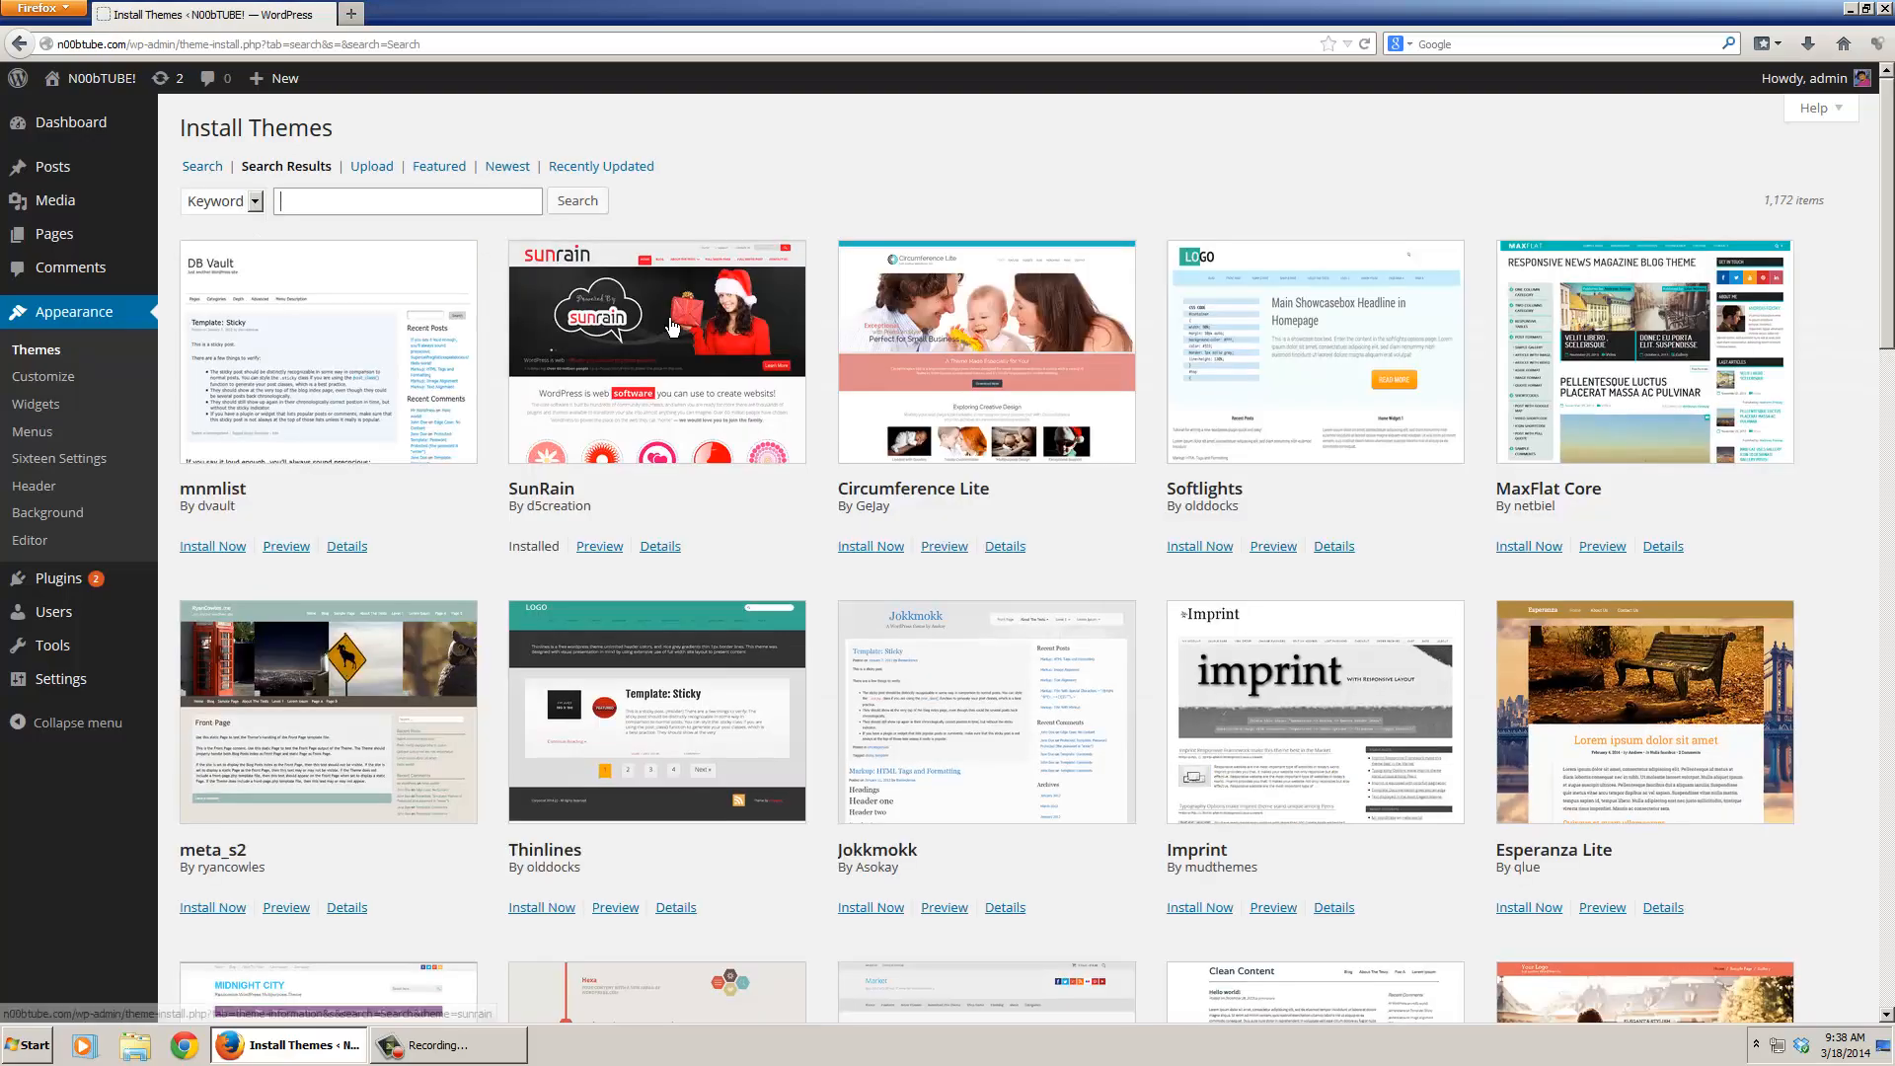
scroll(669, 325, "down", 15)
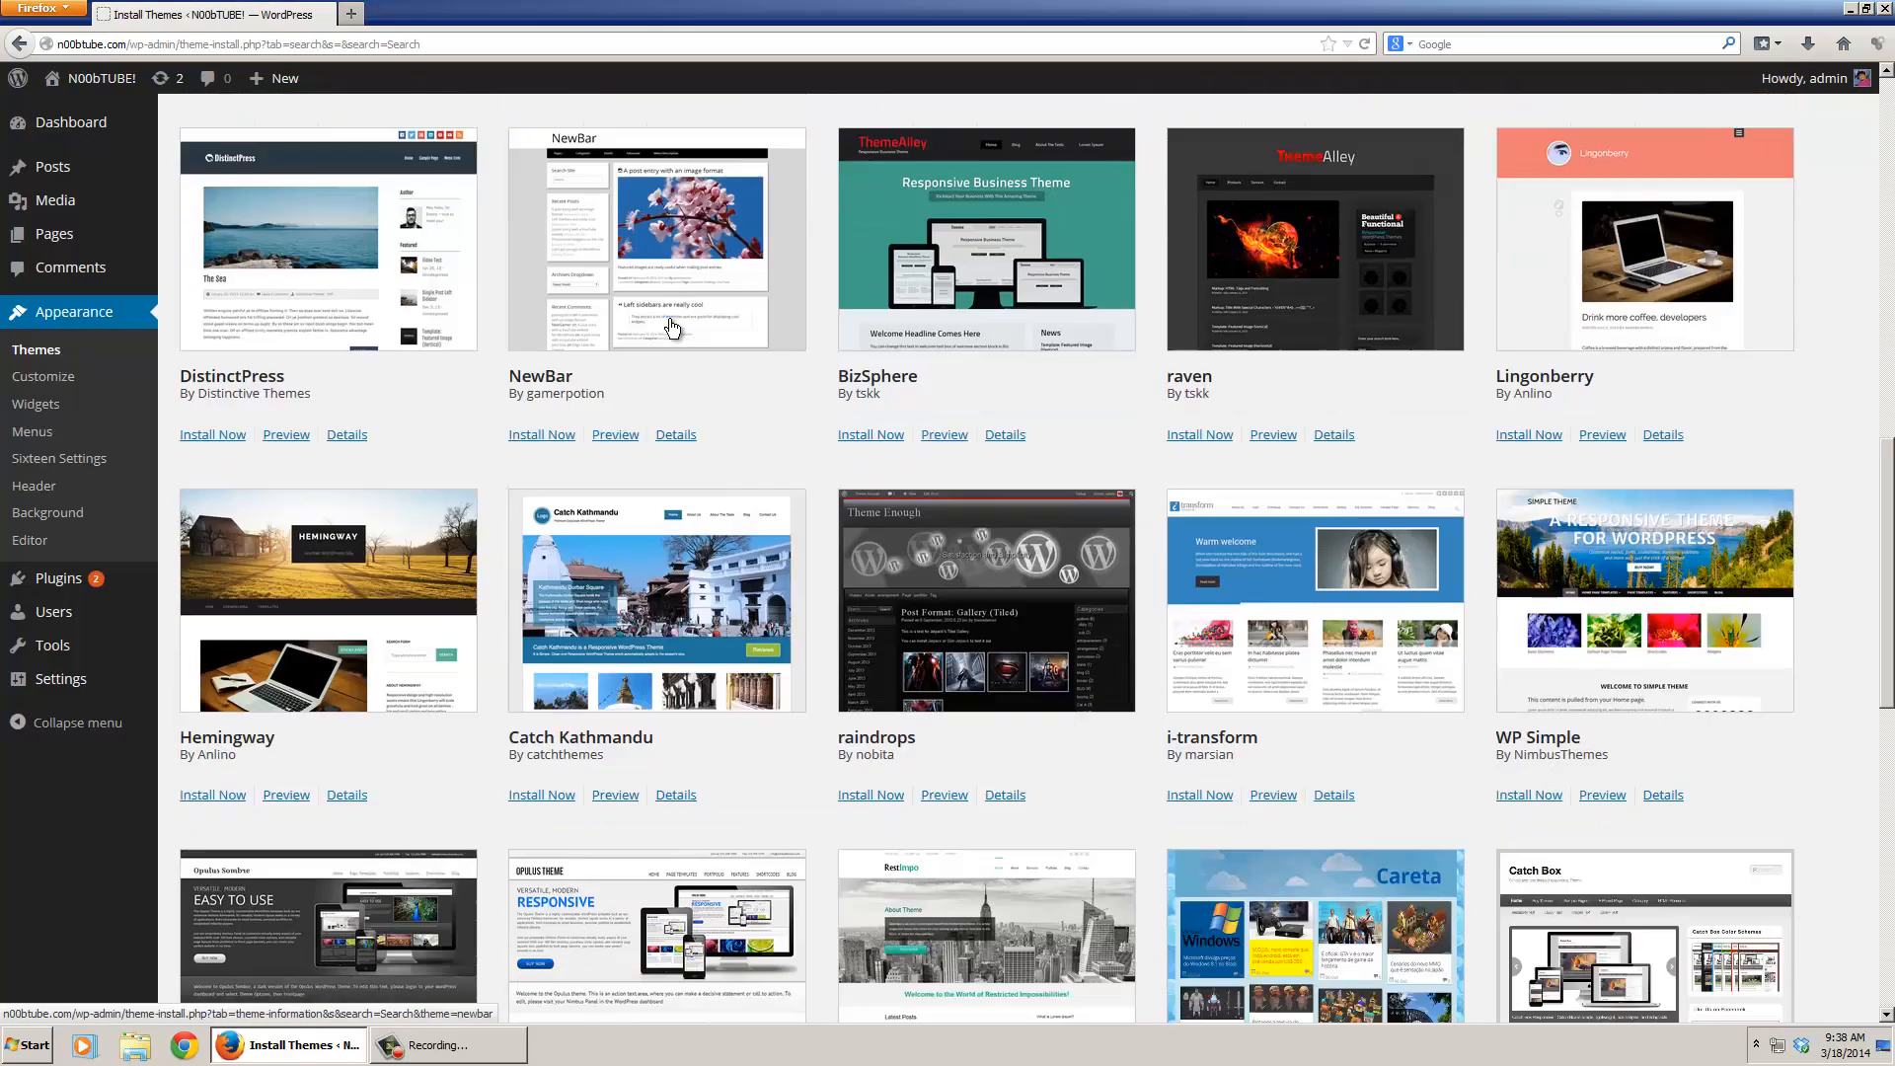
scroll(670, 326, "down", 6)
scroll(669, 326, "up", 4)
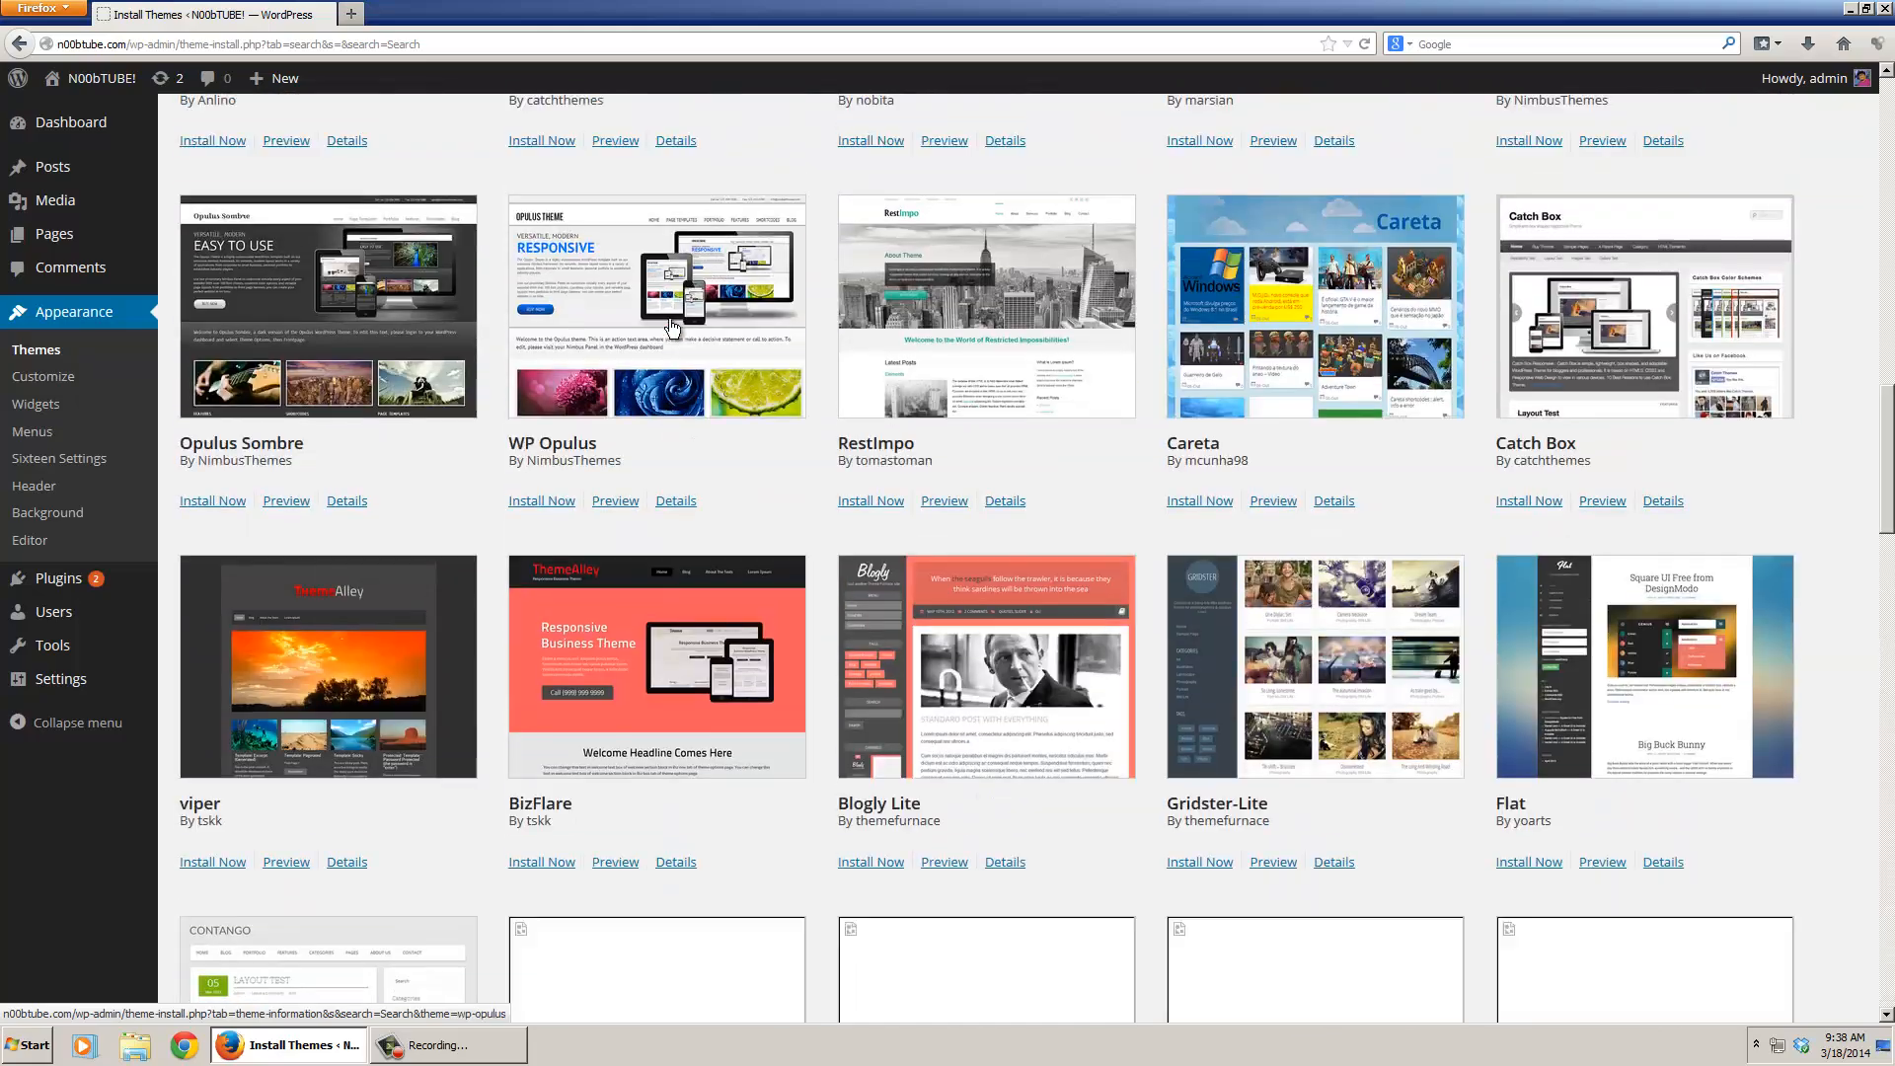
scroll(669, 326, "down", 4)
scroll(669, 318, "down", 18)
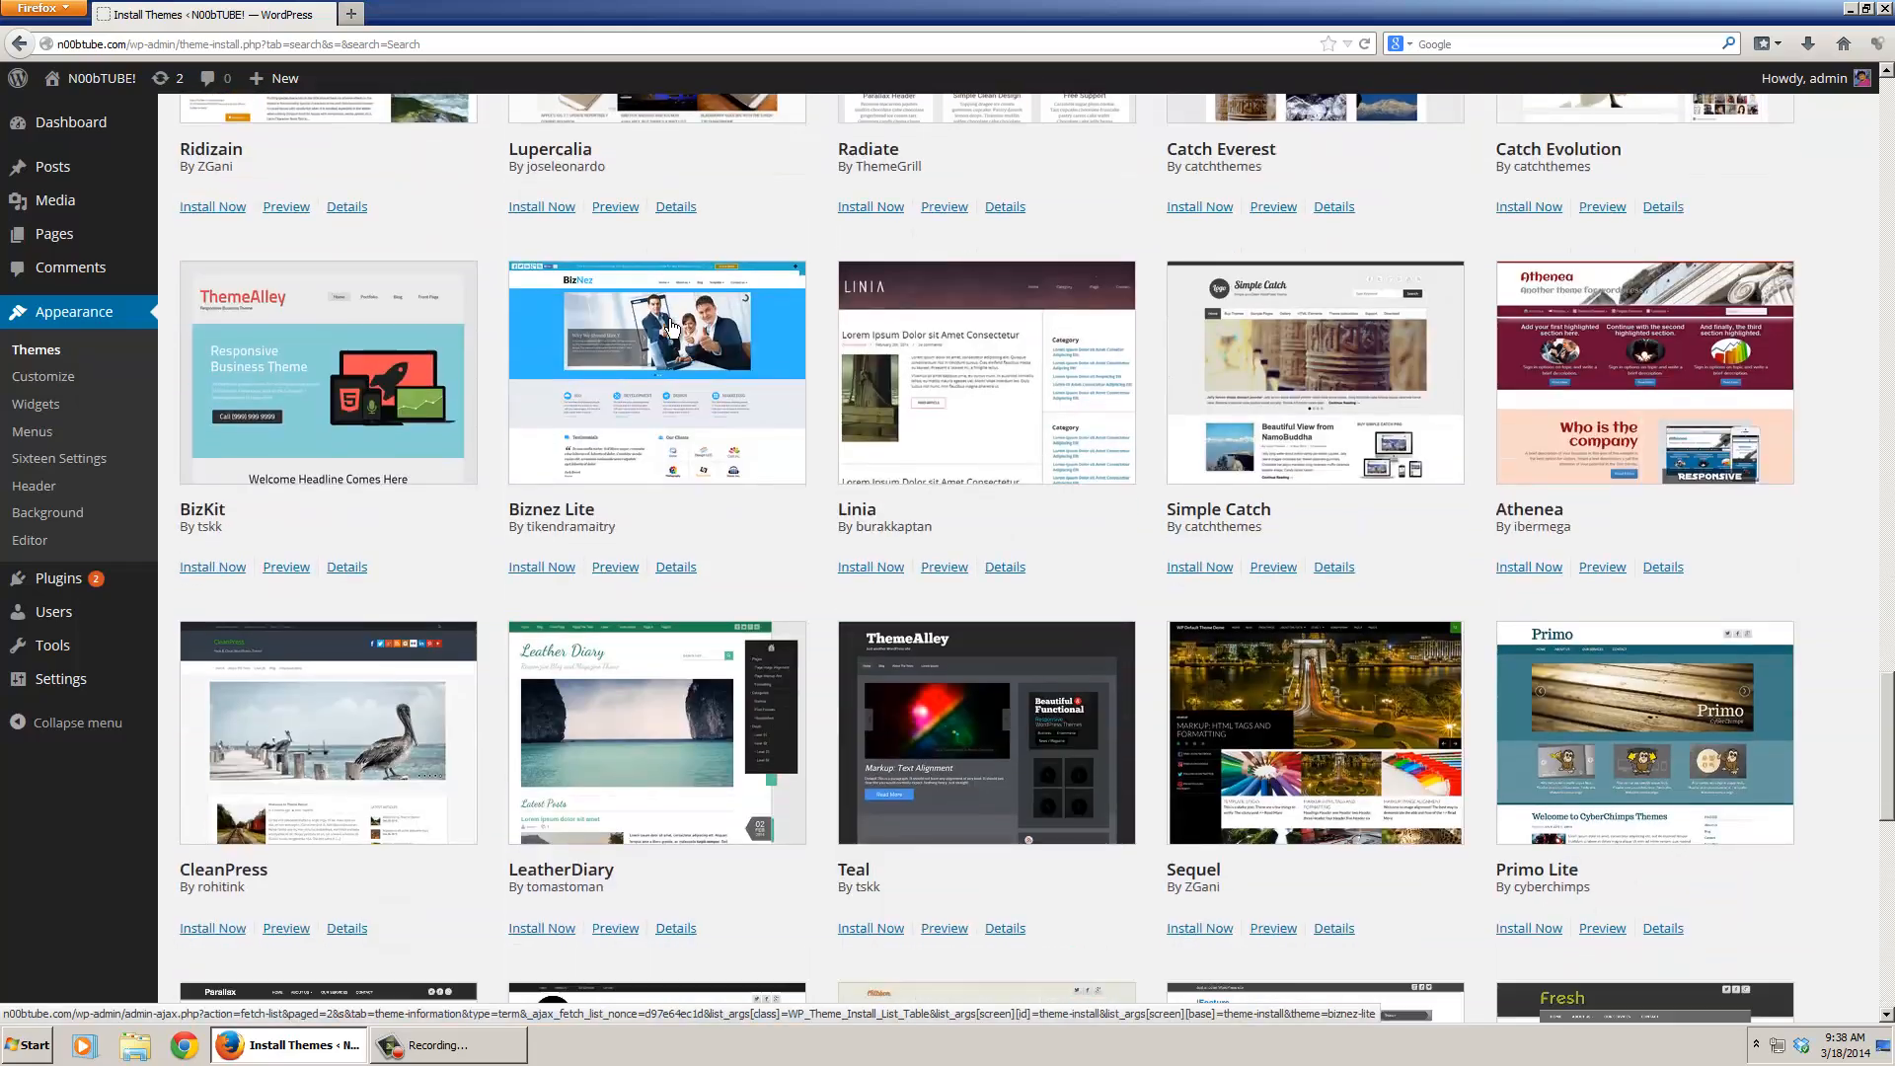
scroll(669, 326, "down", 5)
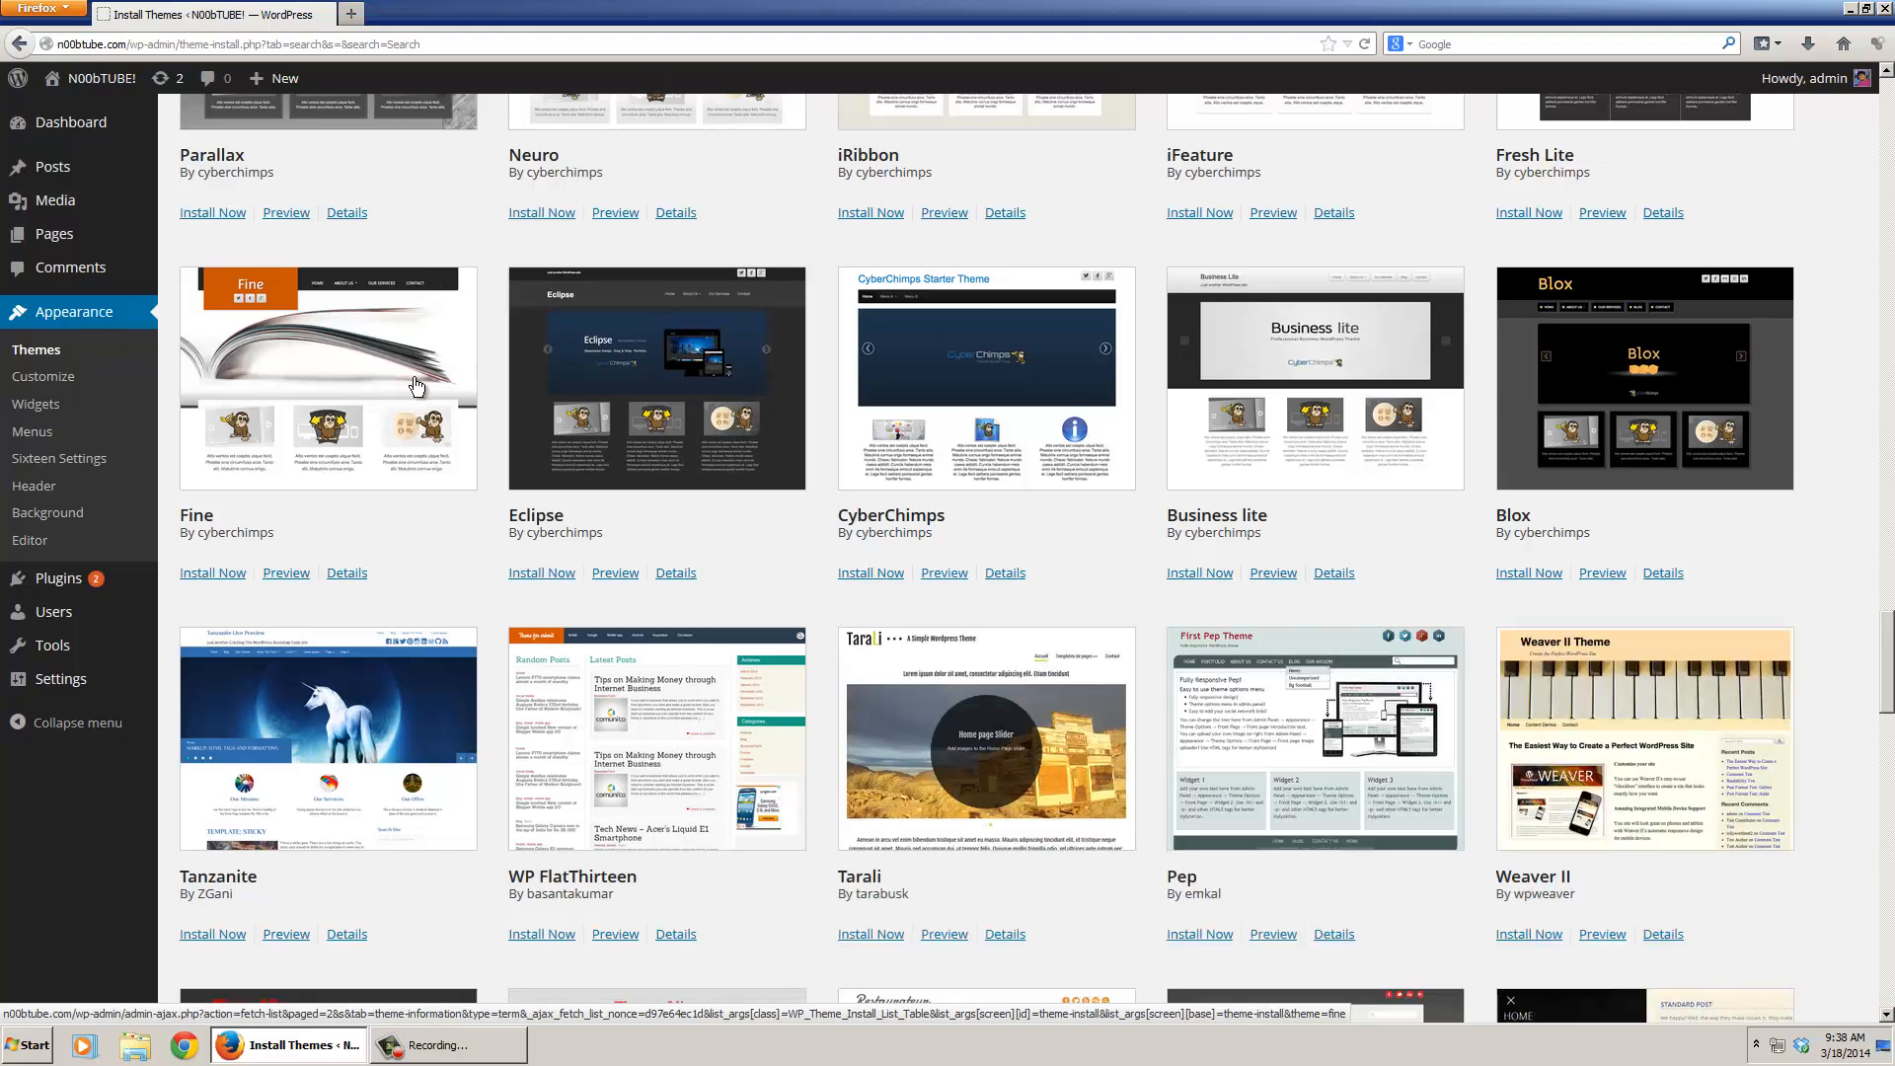
scroll(403, 402, "down", 2)
scroll(402, 402, "down", 9)
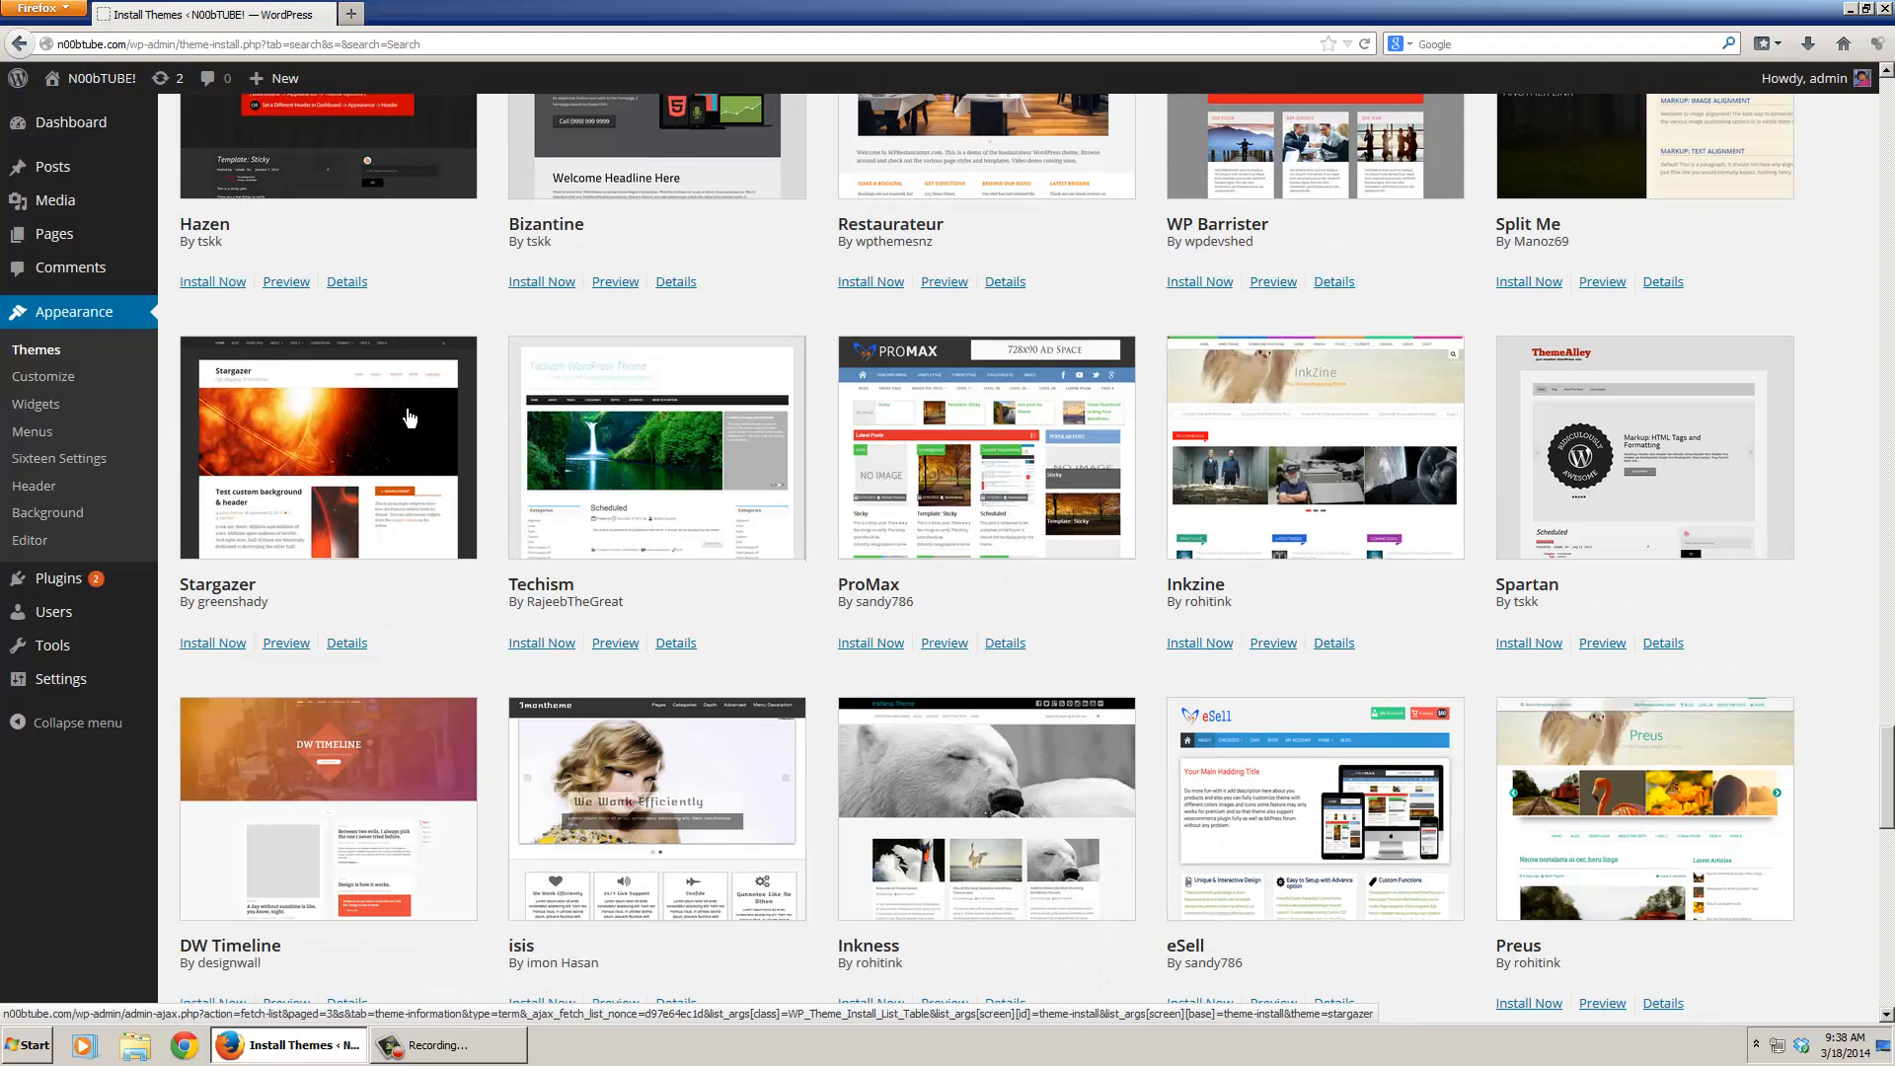
scroll(415, 415, "down", 1)
scroll(418, 418, "down", 3)
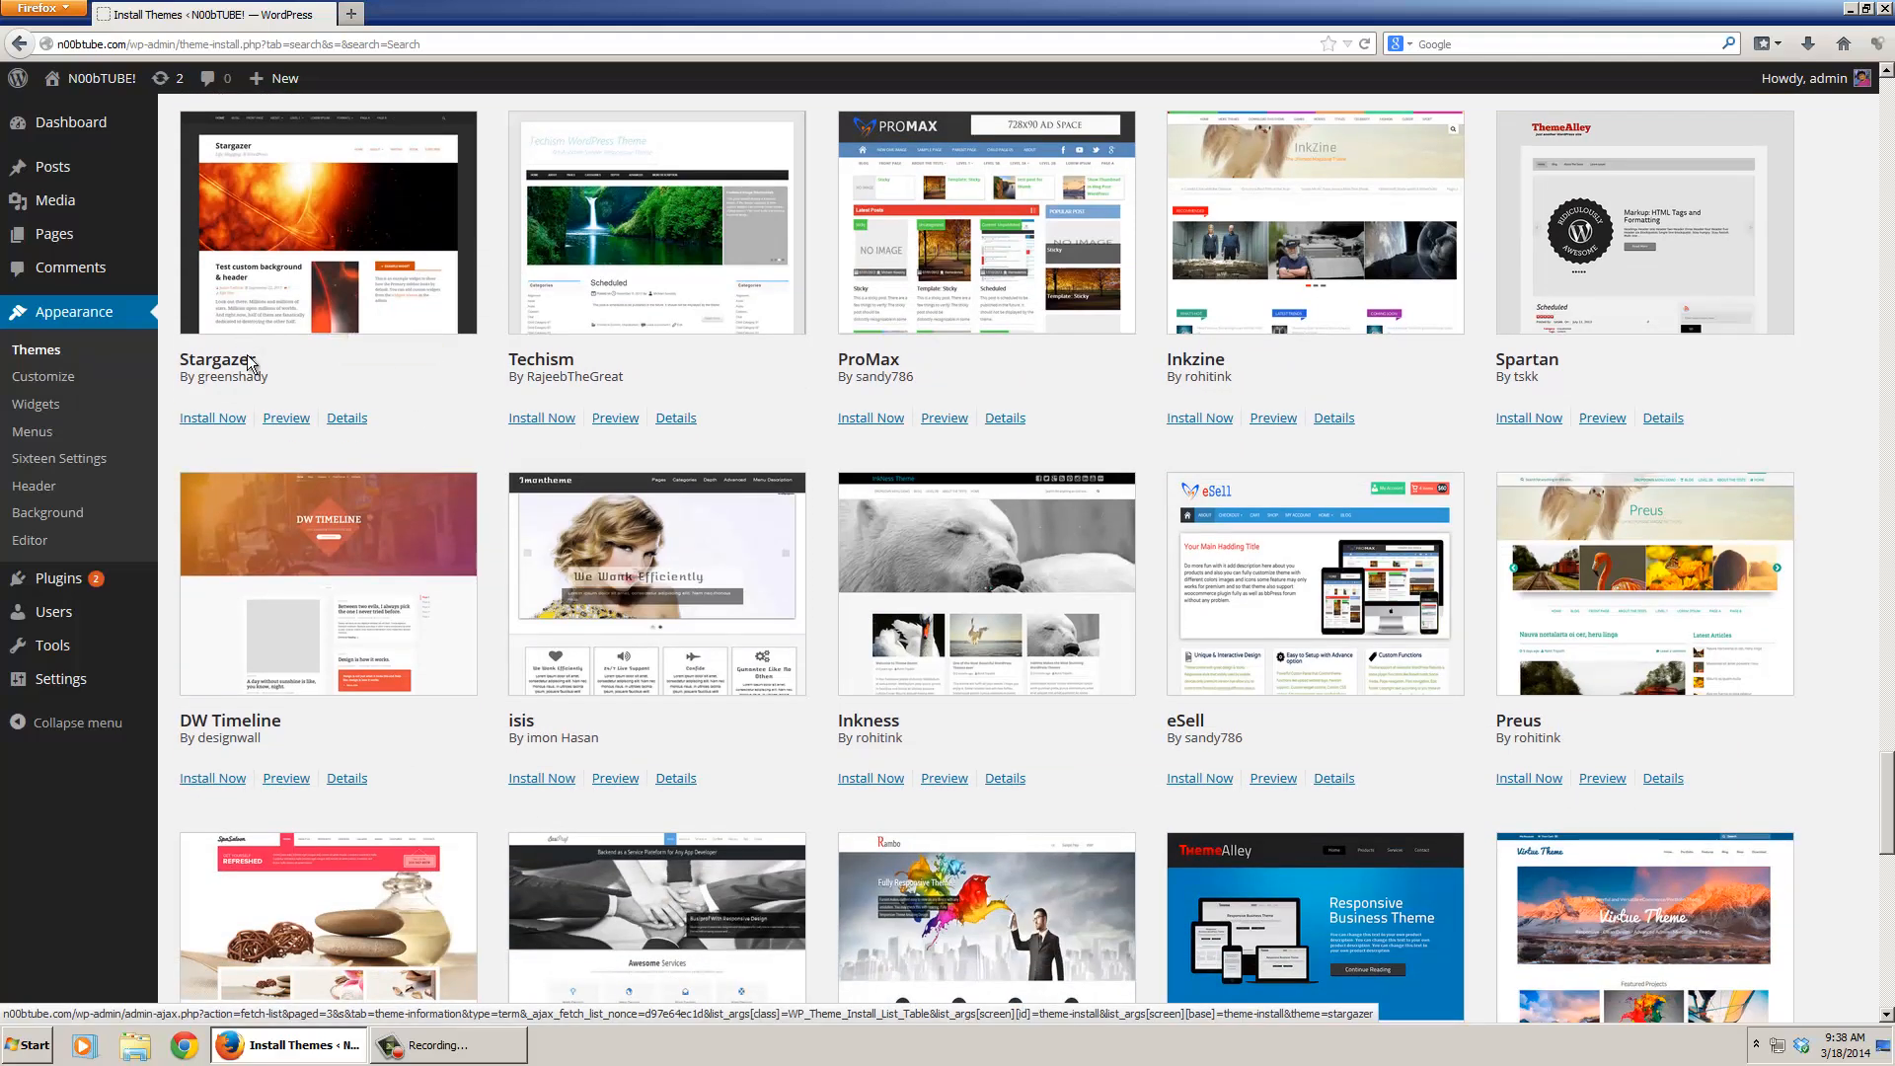
- Preview the Stargazer theme, look through its sample page, and close the preview without installing it
left_click(283, 418)
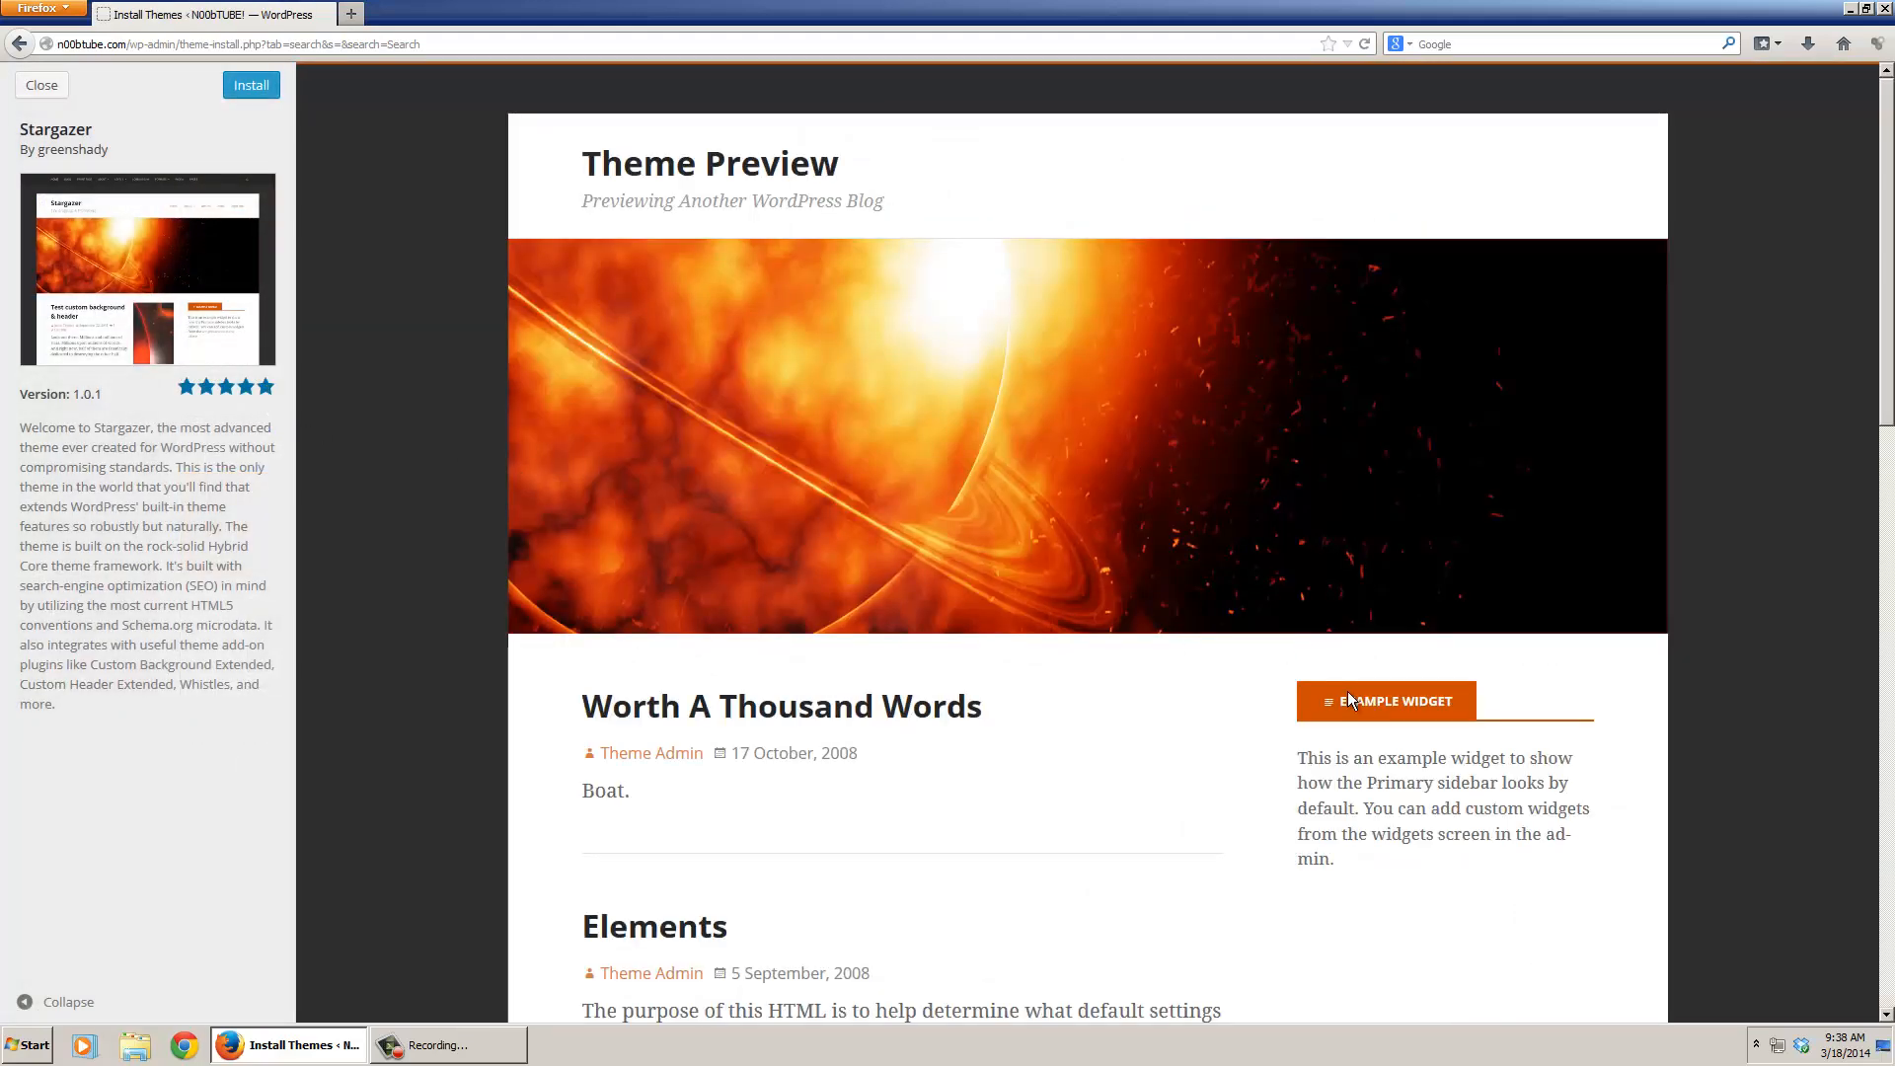
scroll(1362, 699, "down", 10)
scroll(1345, 697, "up", 10)
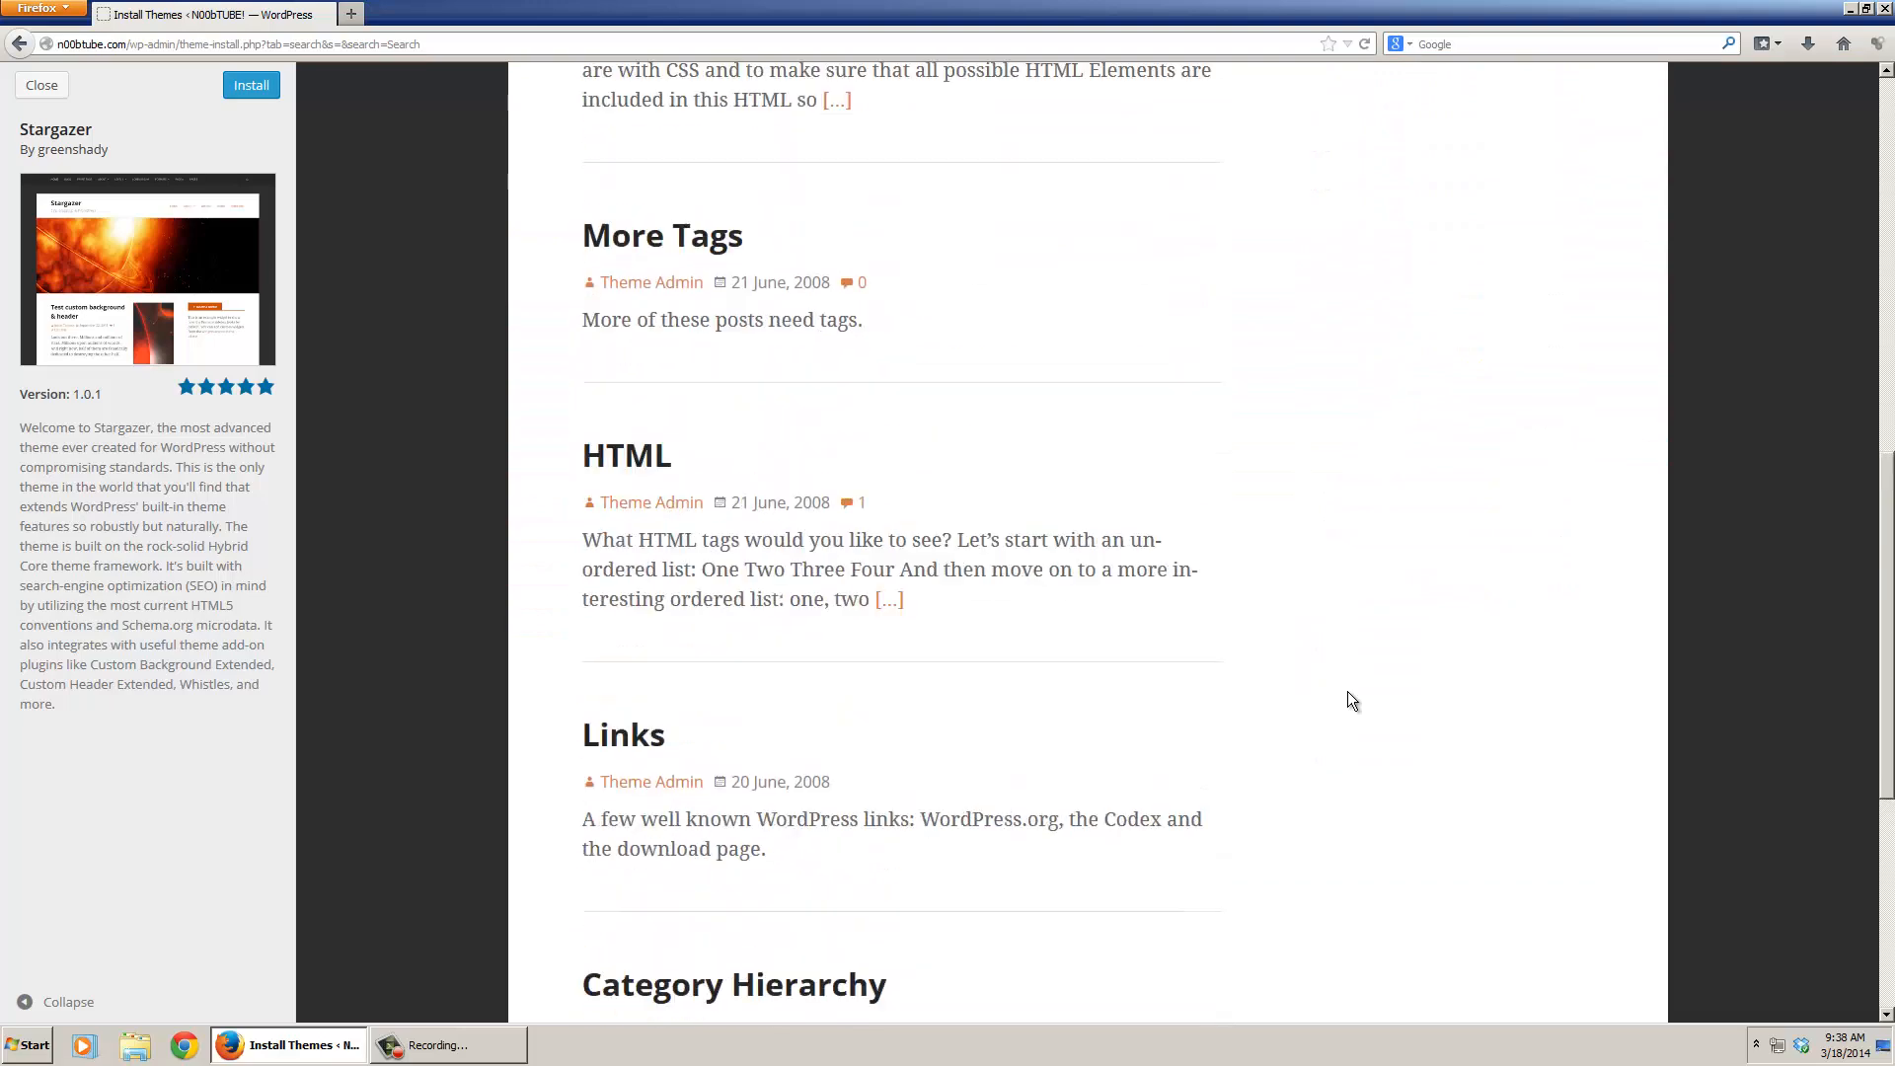
left_click(42, 86)
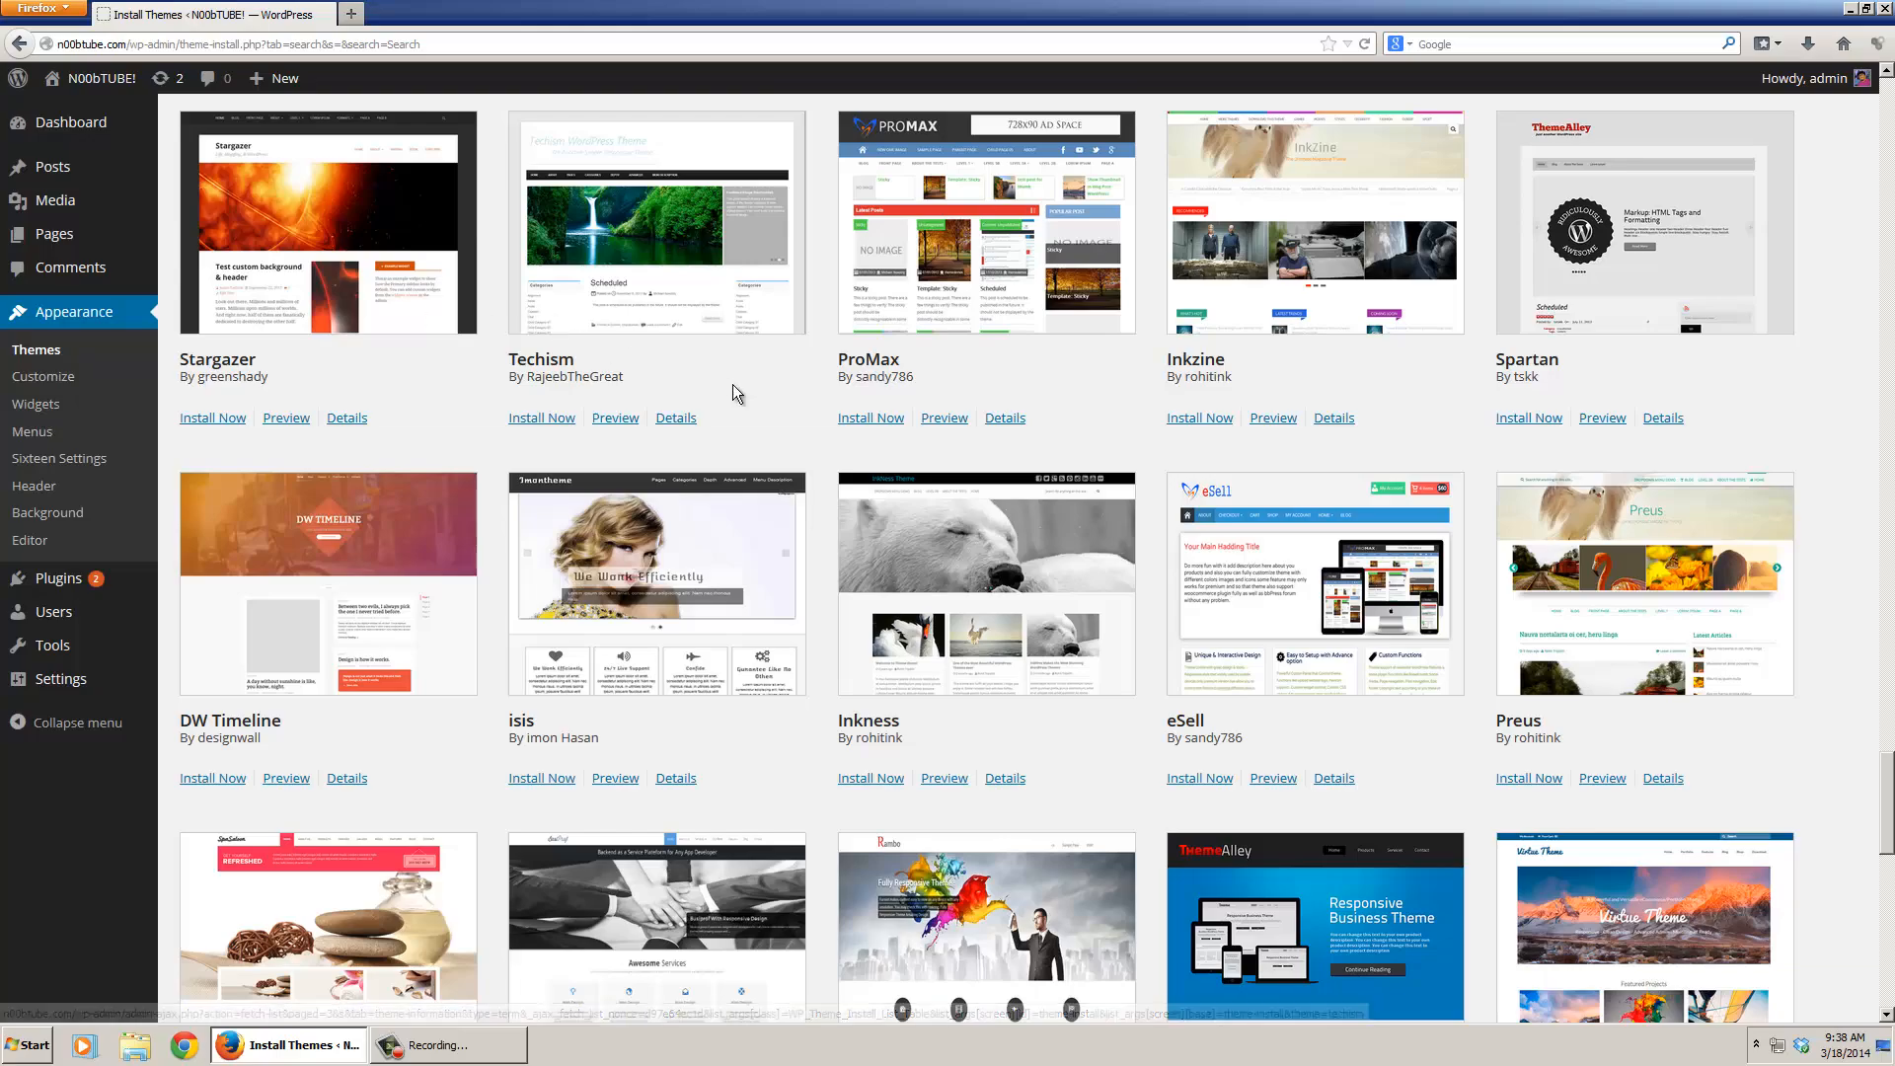
- View the page for installing a theme from a .zip file, and return to the installed themes list
scroll(733, 383, "up", 5)
scroll(732, 392, "up", 15)
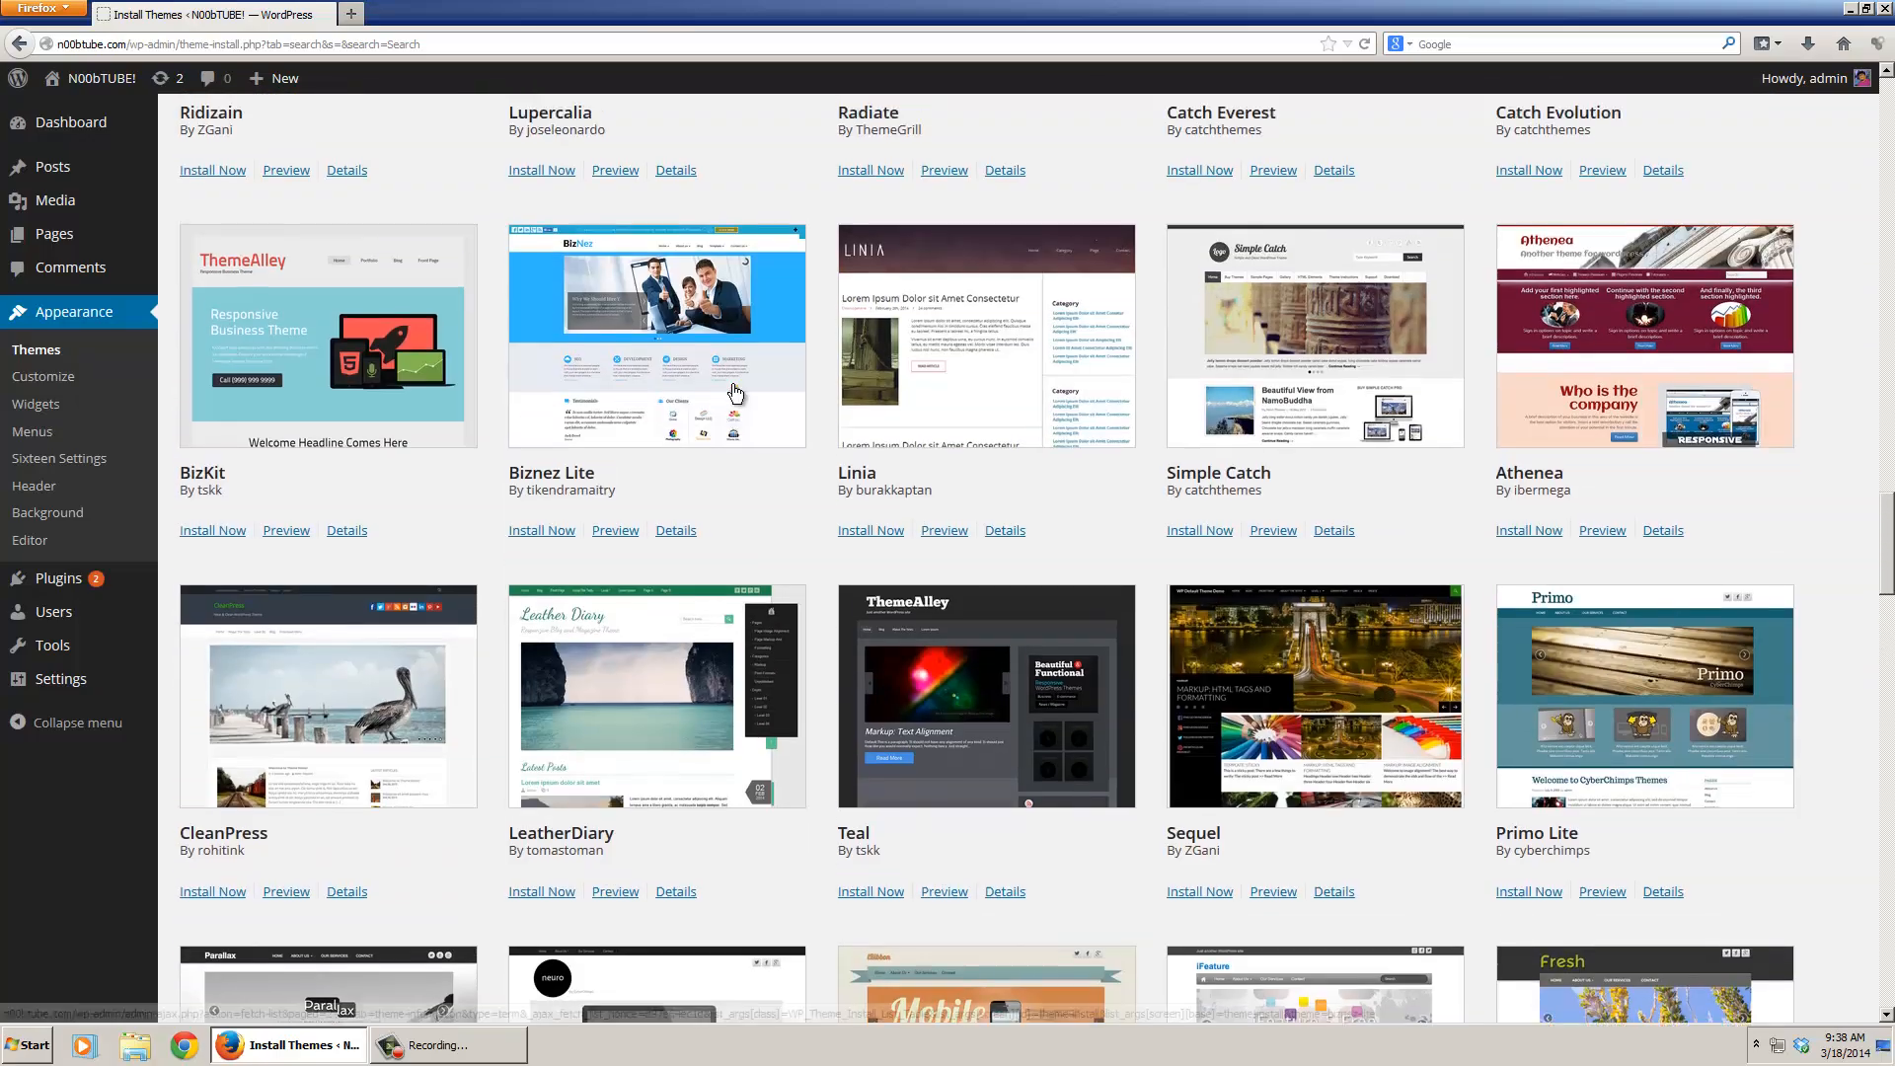
scroll(732, 391, "up", 15)
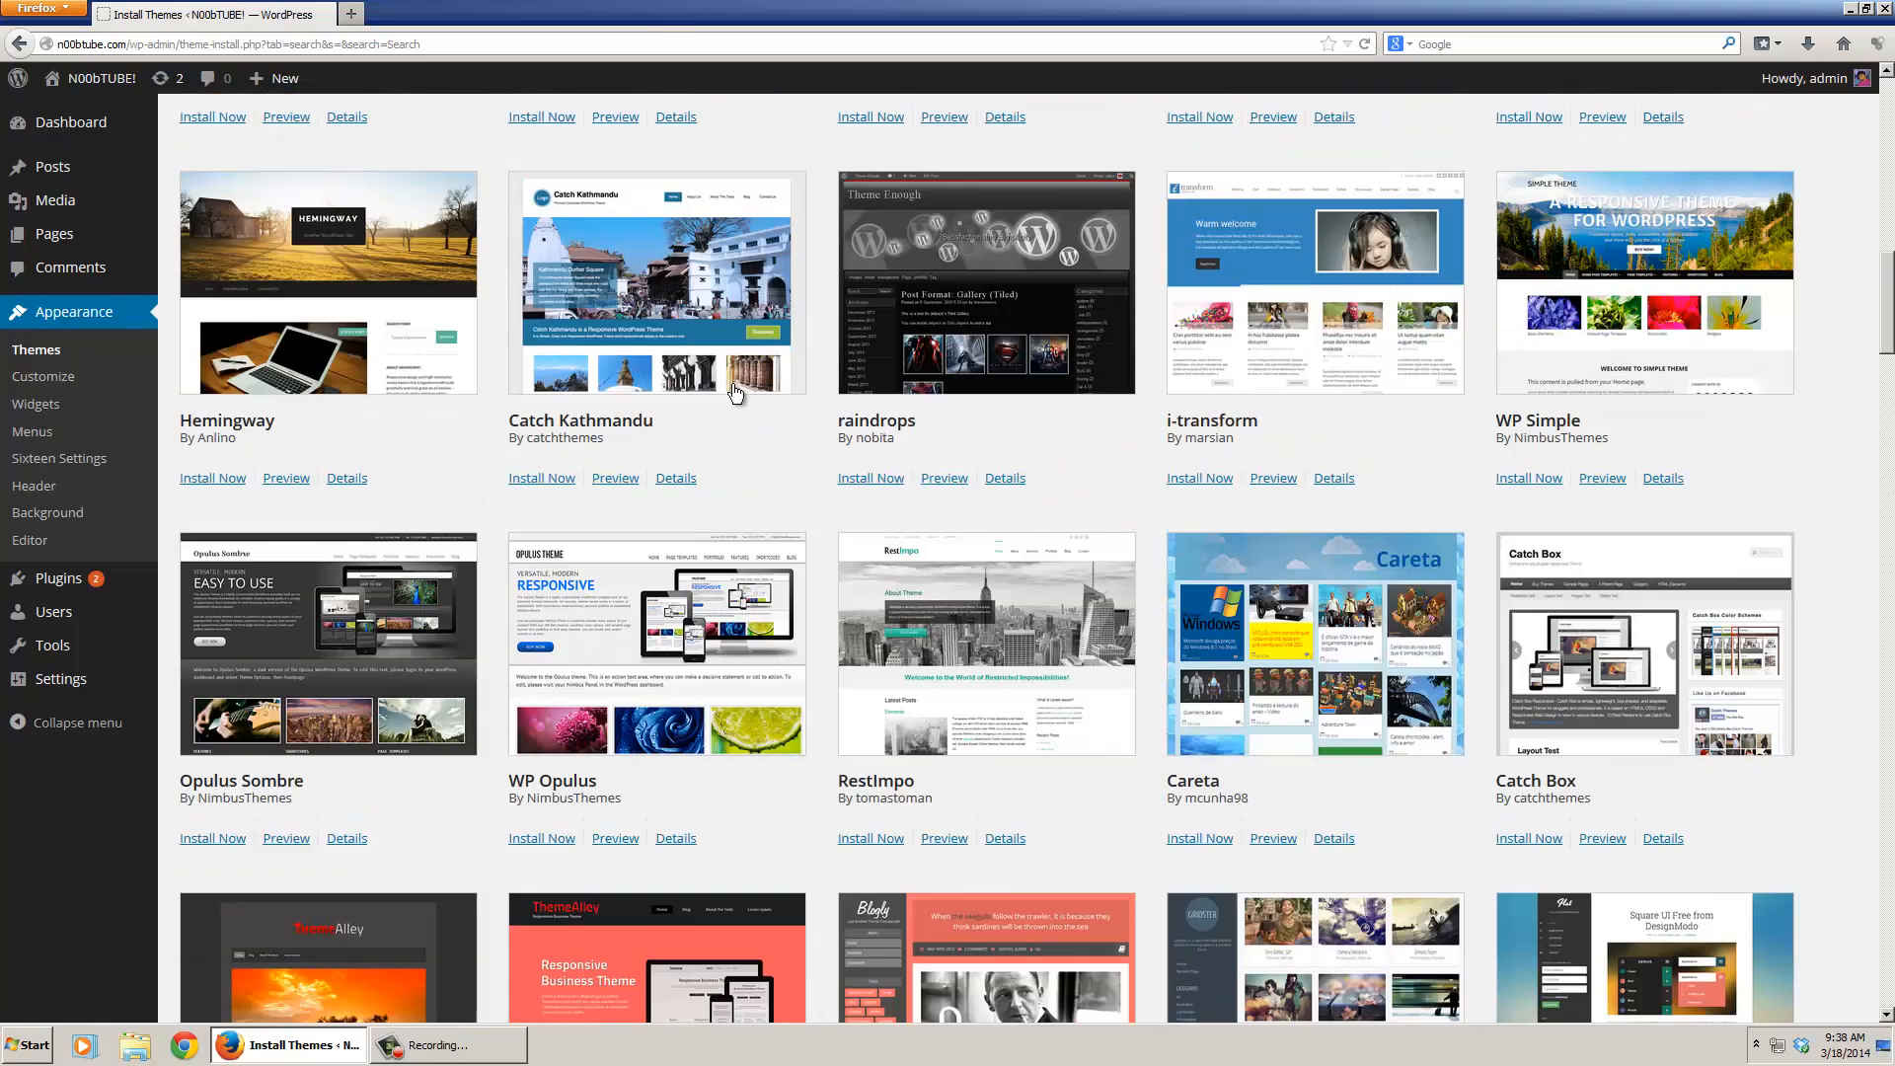
scroll(732, 391, "up", 8)
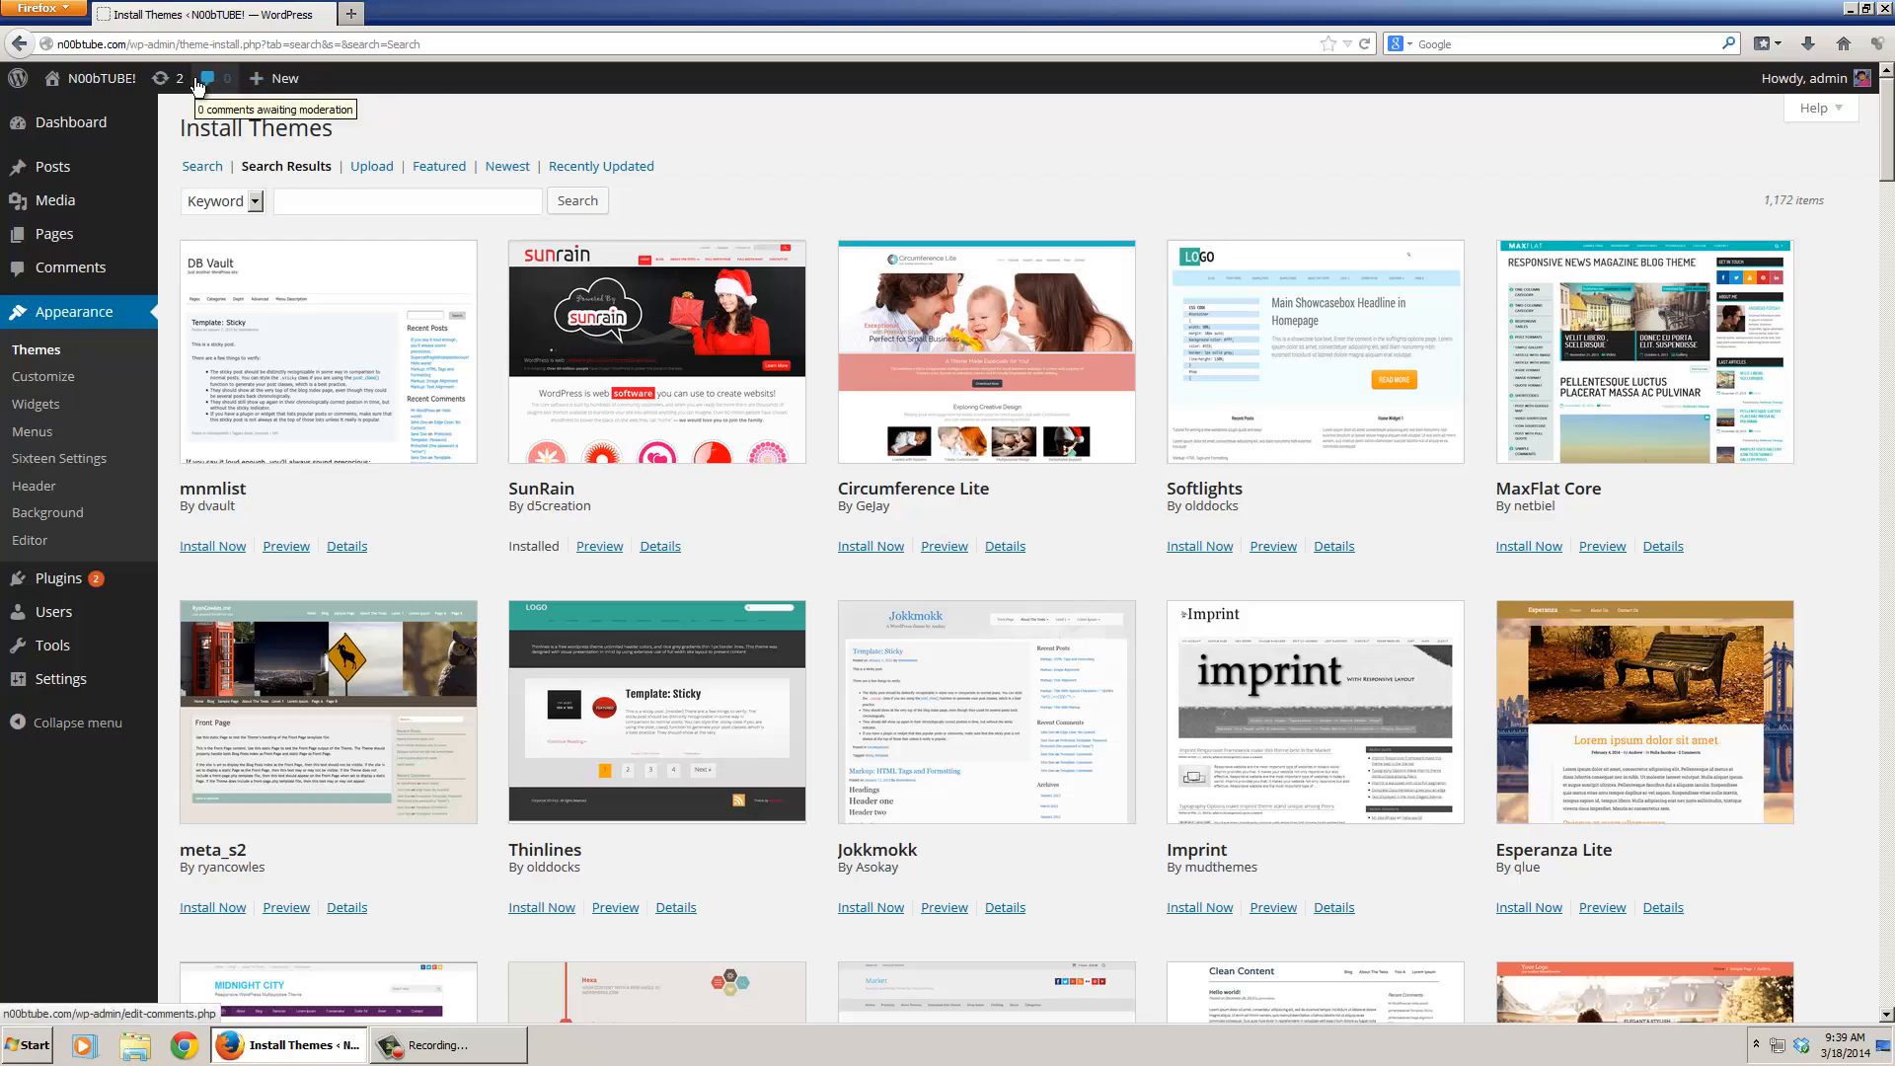
left_click(373, 167)
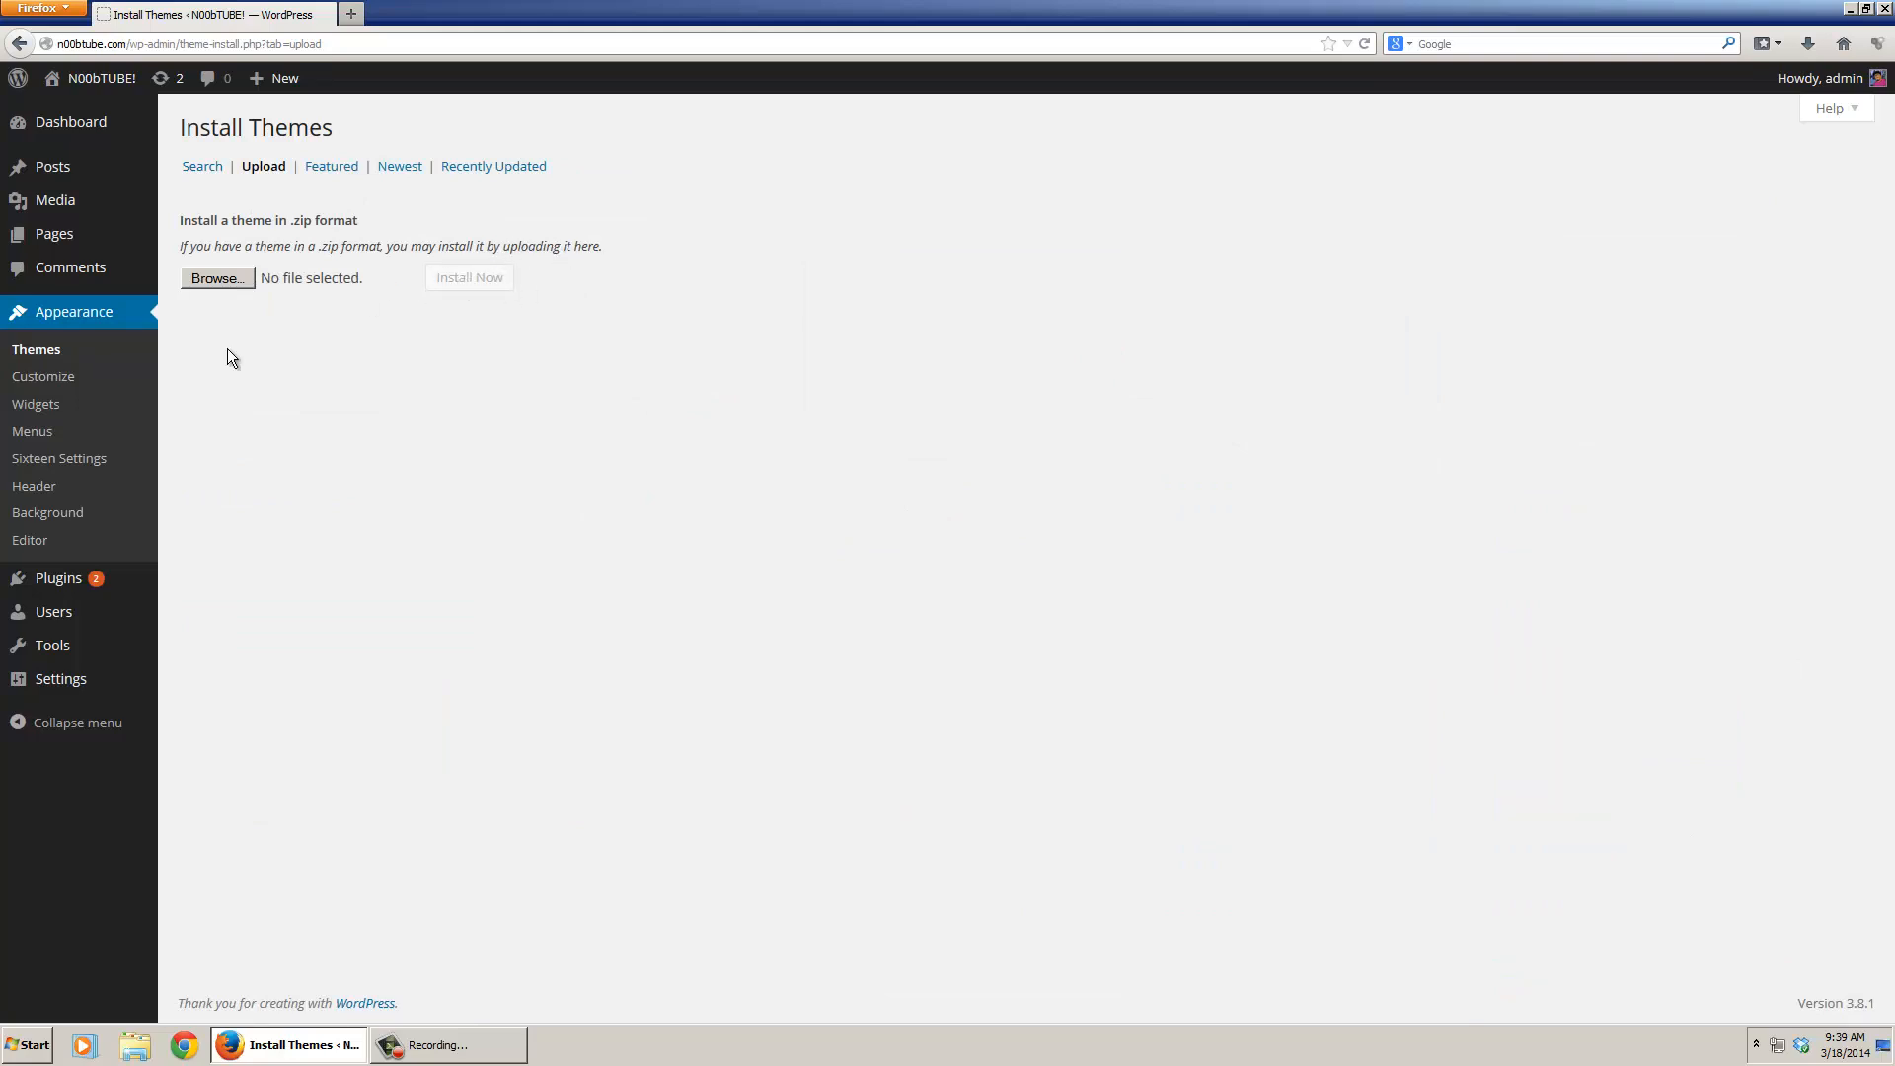
left_click(36, 352)
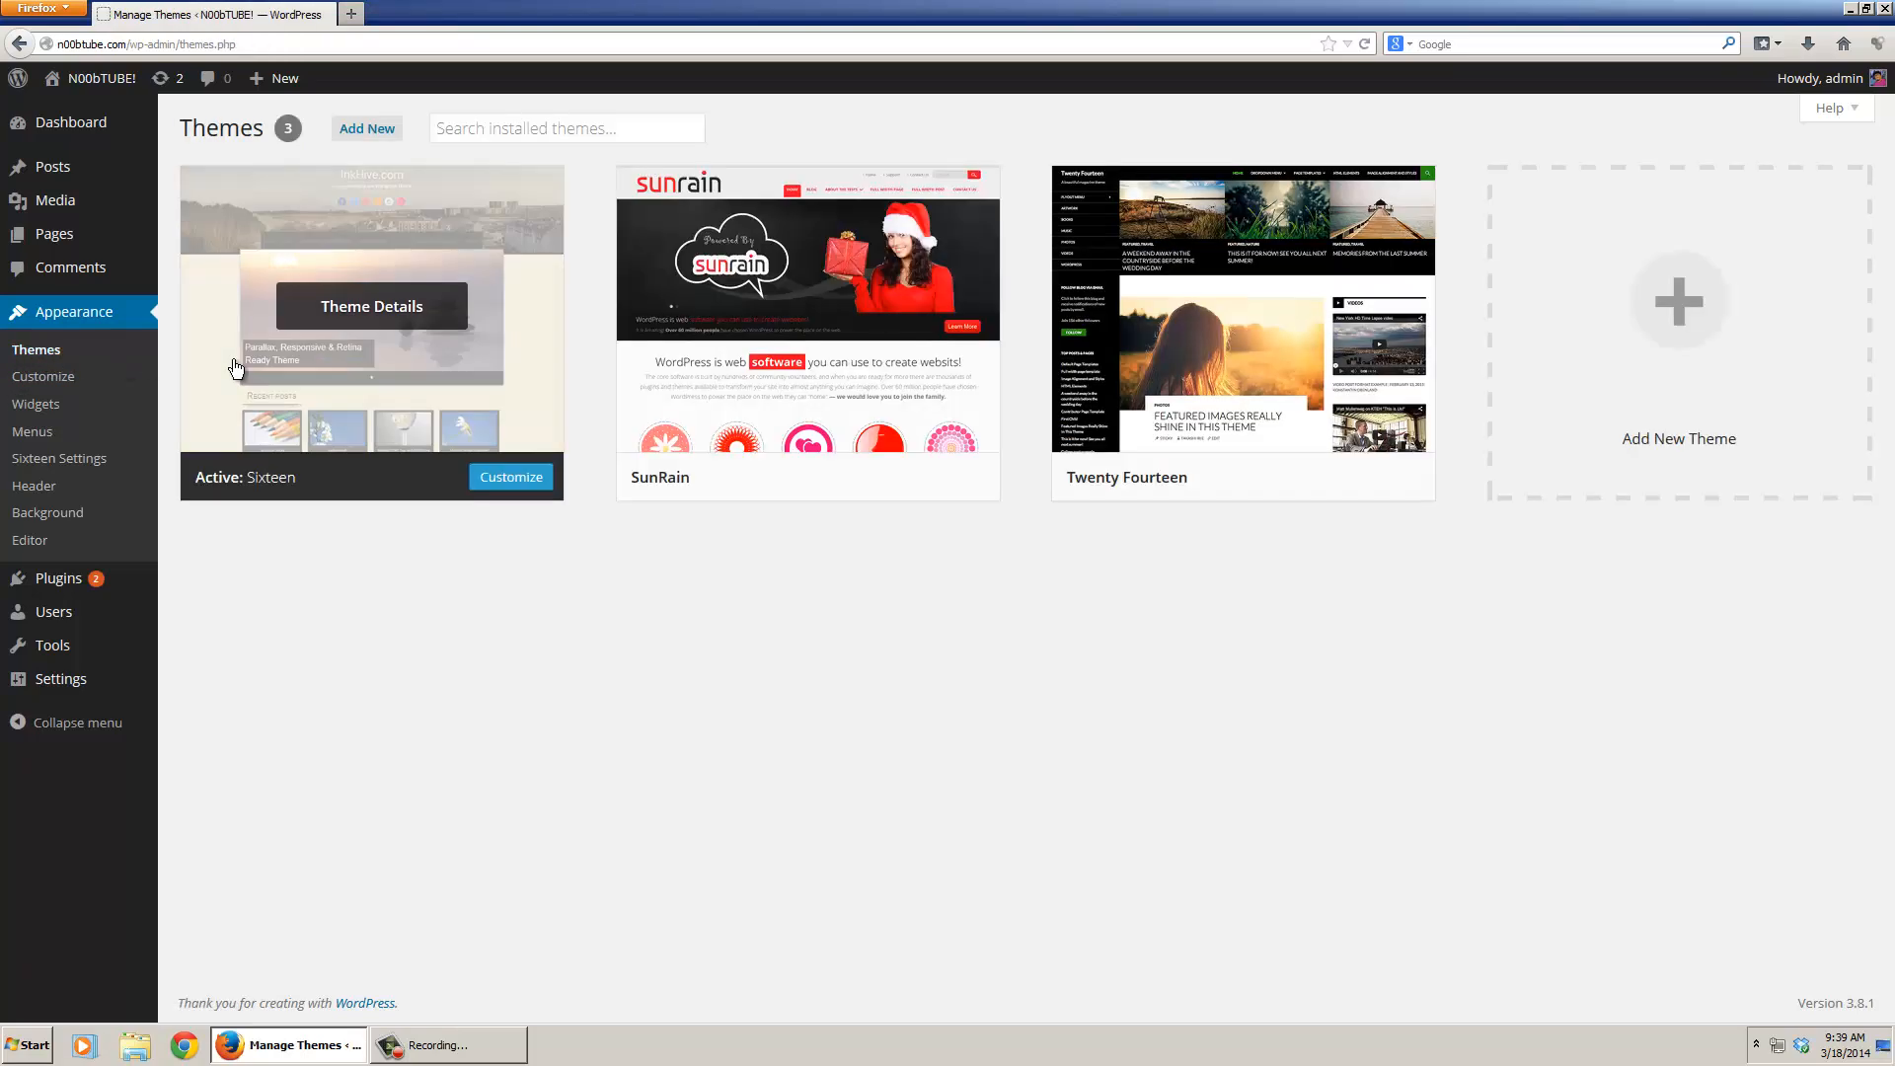